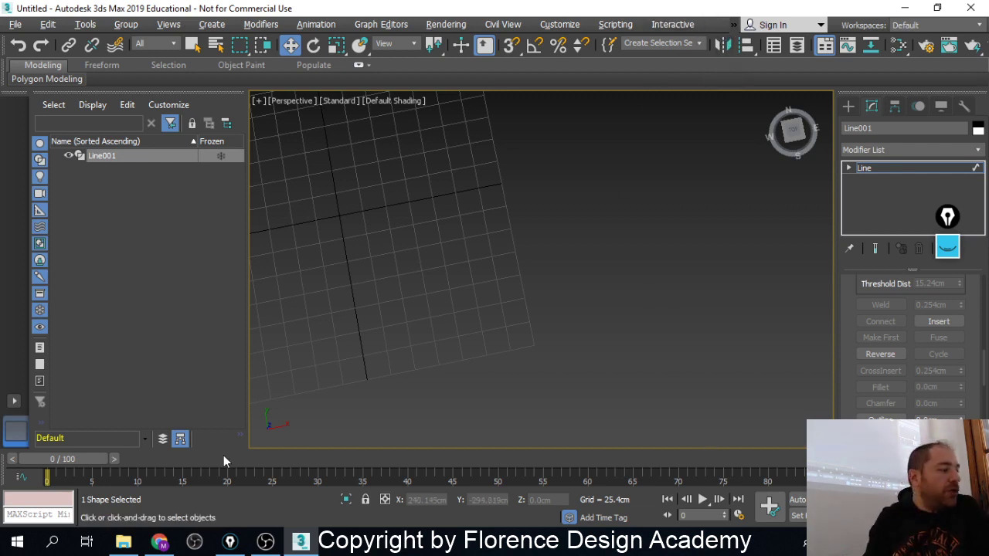
Switch to File Explorer and open the student files folder on \\server\
{"action": "left_click", "coordinate": [123, 543]}
{"action": "left_click", "coordinate": [270, 44]}
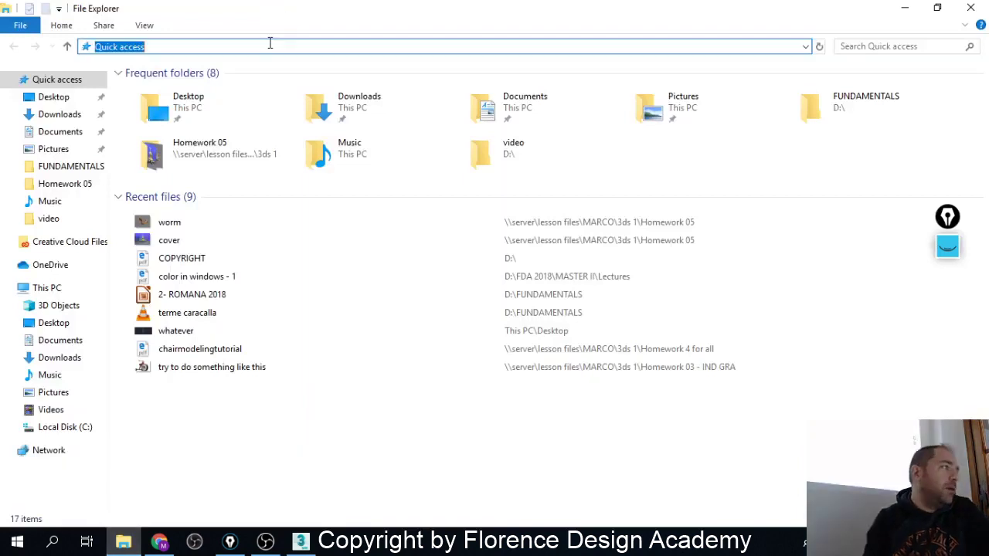
{"action": "type", "text": "\\\\server\\"}
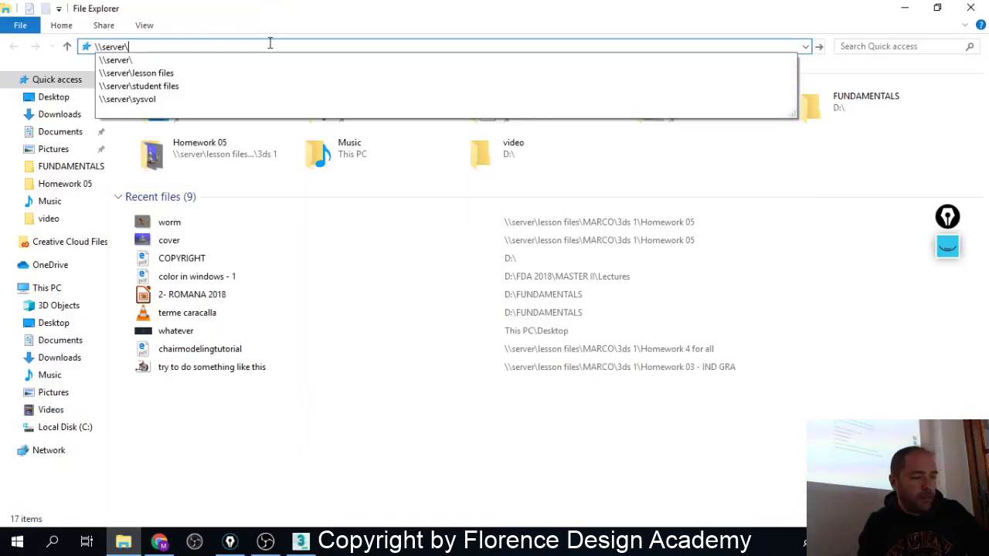
{"action": "key", "text": "Return"}
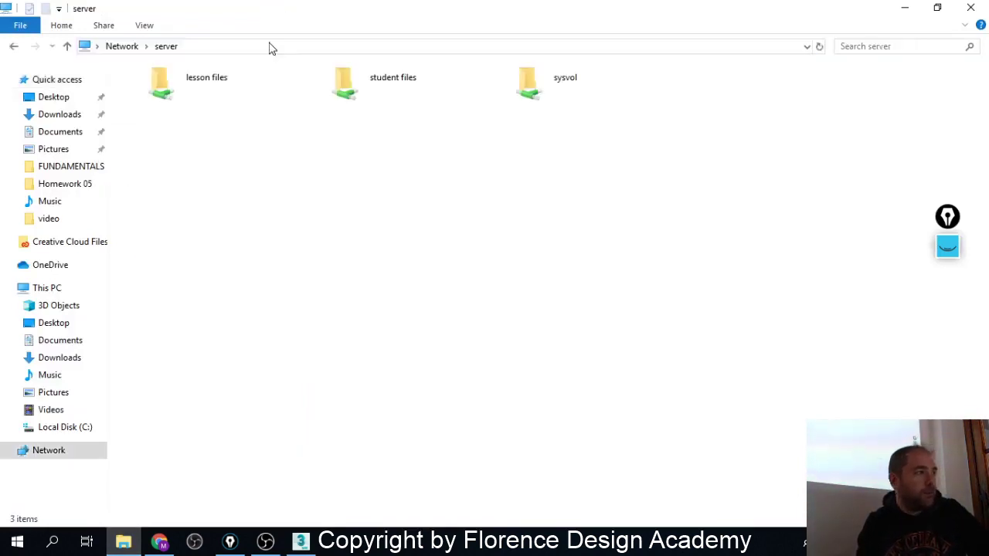
{"action": "double_click", "coordinate": [379, 92]}
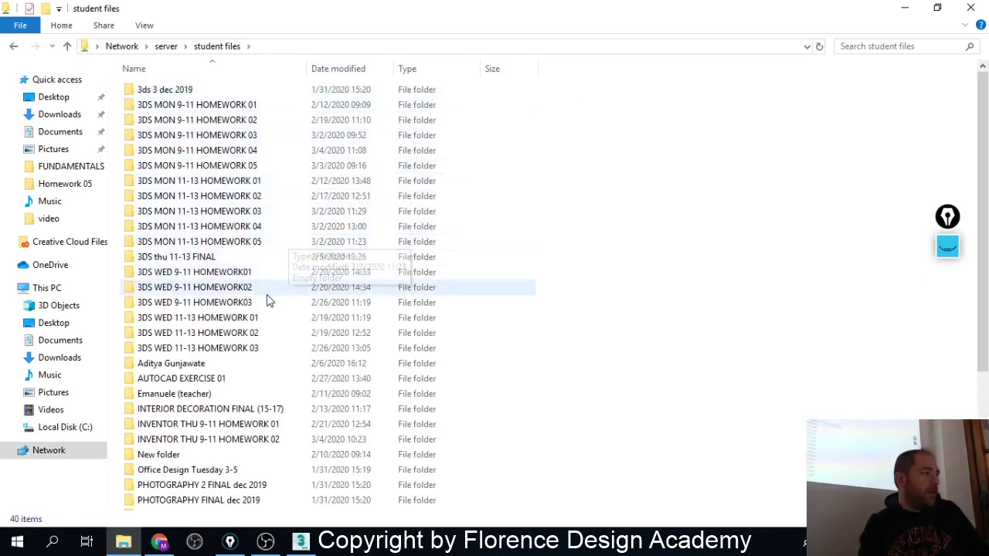
Create a folder named 3DS WED 11-13 HOMEWORK 04, reusing the copied name of the 3DS WED 11-13 HOMEWORK 03 folder
{"action": "left_click", "coordinate": [250, 351]}
{"action": "key", "text": "F2"}
{"action": "key", "text": "ctrl+c"}
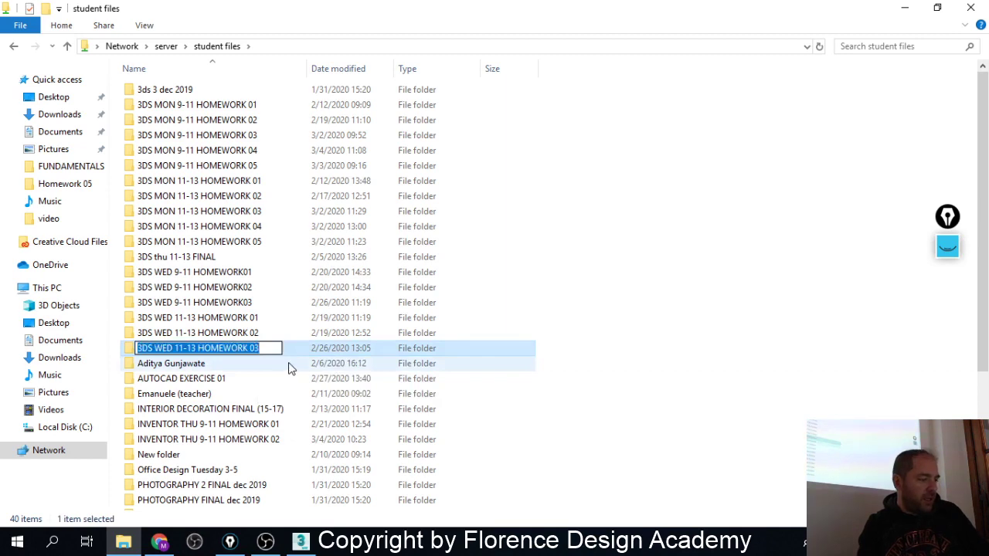
{"action": "left_click", "coordinate": [654, 420]}
{"action": "right_click", "coordinate": [654, 420]}
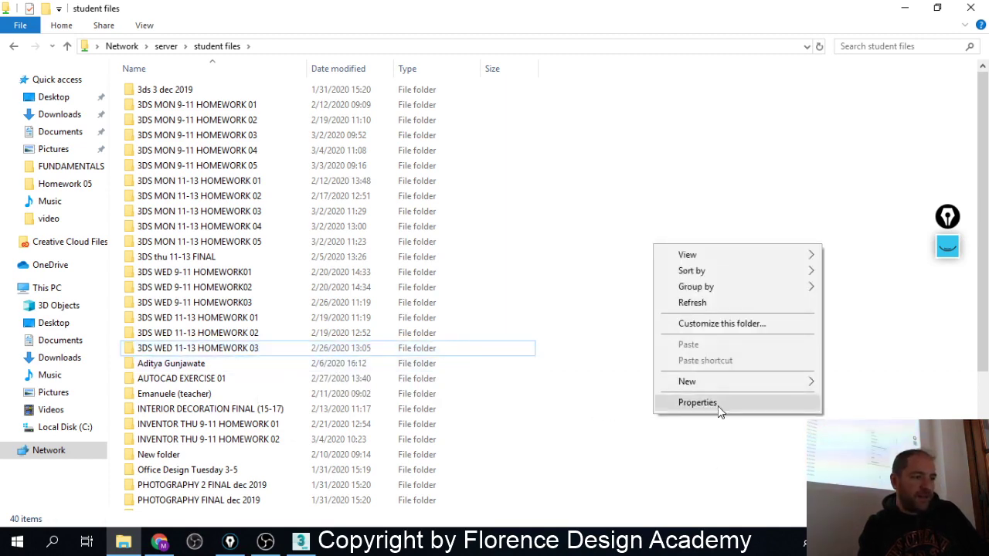
{"action": "mouse_move", "coordinate": [722, 381]}
{"action": "left_click", "coordinate": [610, 384]}
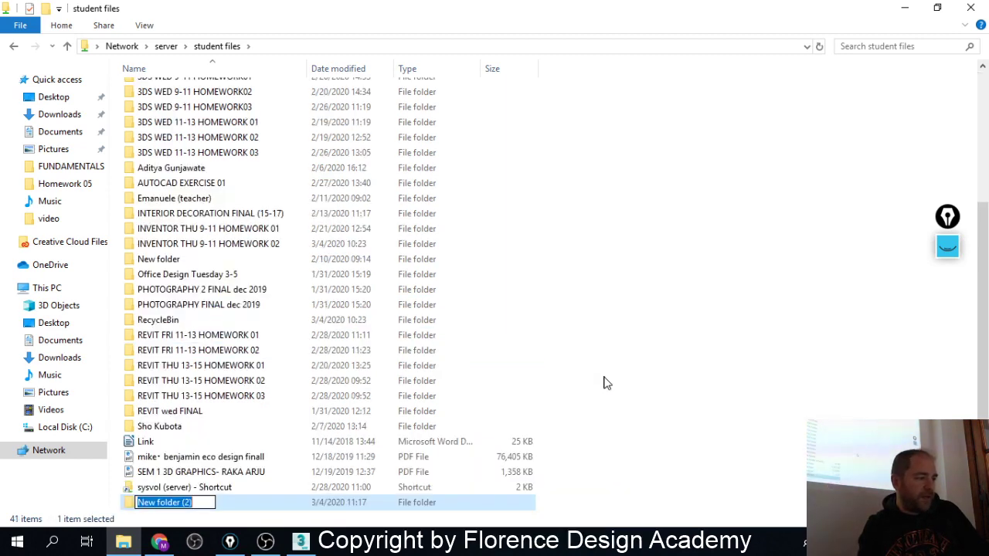
{"action": "key", "text": "ctrl+v"}
{"action": "key", "text": "BackSpace"}
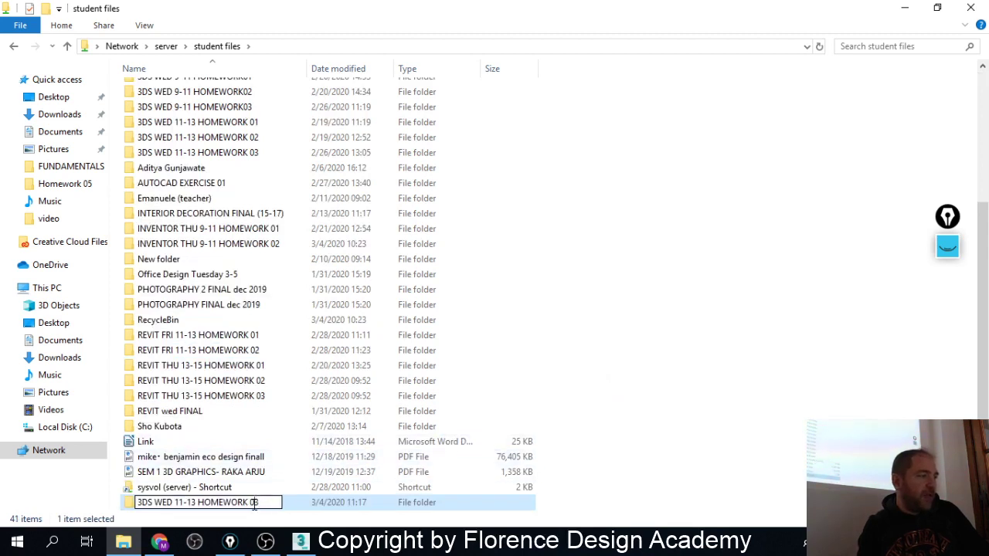
{"action": "type", "text": "5"}
{"action": "key", "text": "BackSpace"}
{"action": "type", "text": "4"}
{"action": "key", "text": "Return"}
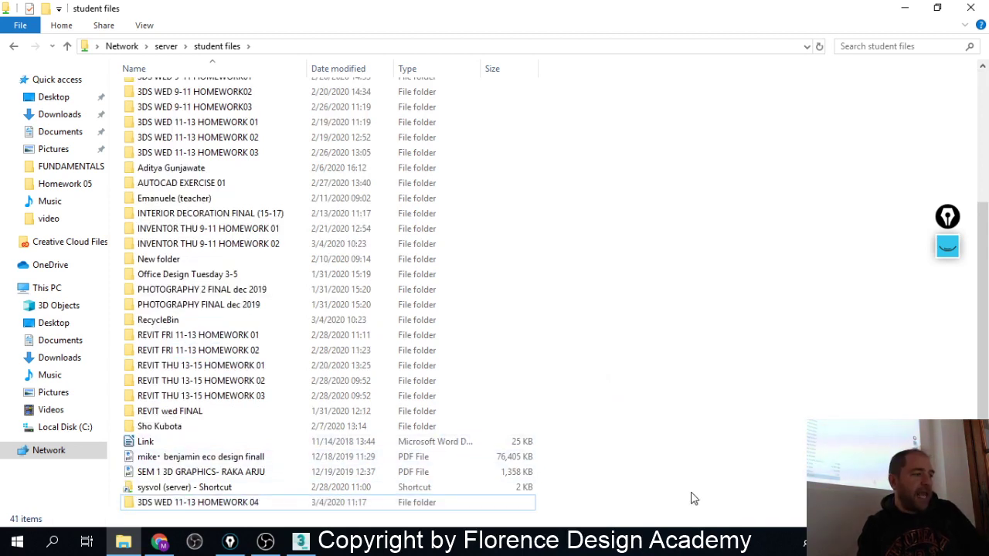
Create another folder in student files named 3DS WED 11-13 HOMEWORK 05, reusing the copied folder name
{"action": "left_click", "coordinate": [681, 496]}
{"action": "right_click", "coordinate": [681, 496]}
{"action": "mouse_move", "coordinate": [715, 455]}
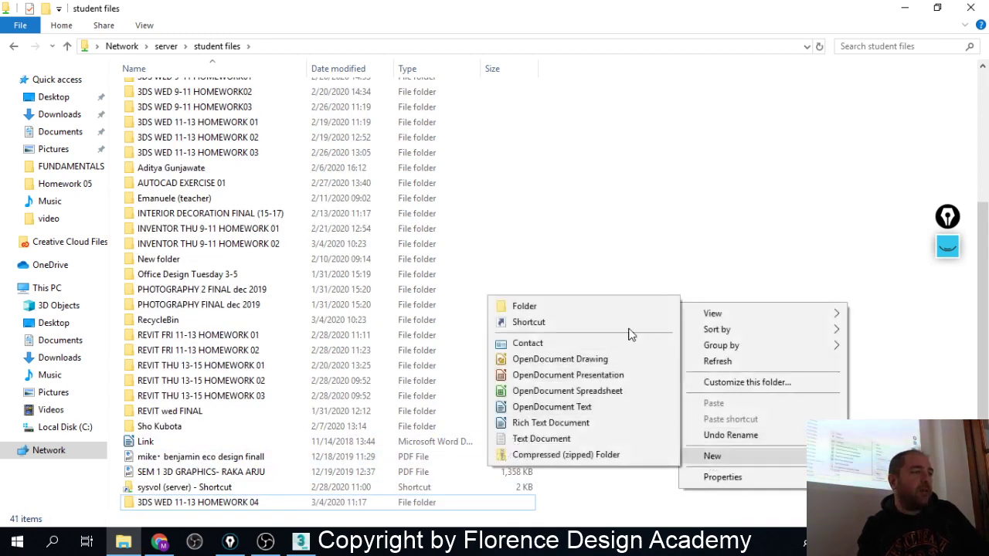
{"action": "left_click", "coordinate": [524, 305]}
{"action": "key", "text": "ctrl+v"}
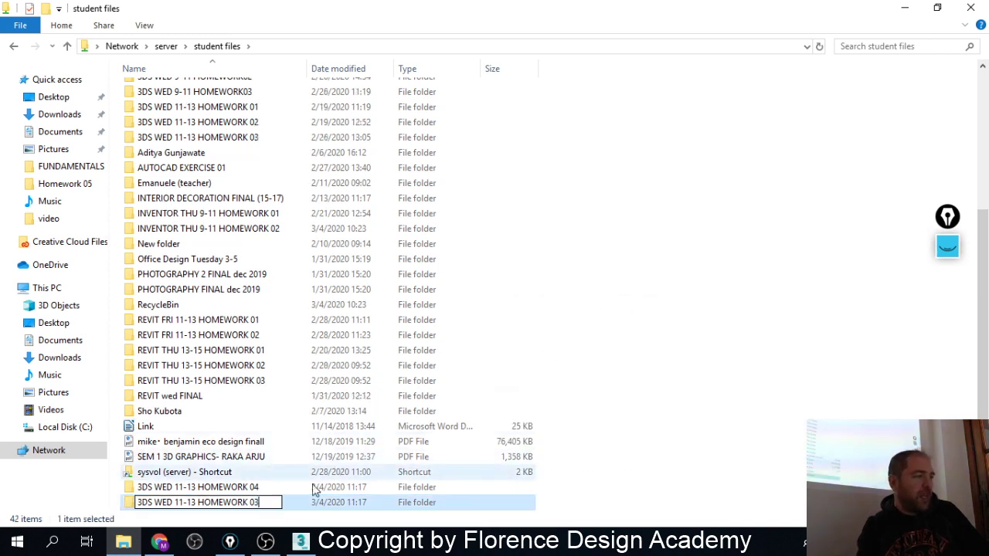
{"action": "key", "text": "BackSpace"}
{"action": "type", "text": "5"}
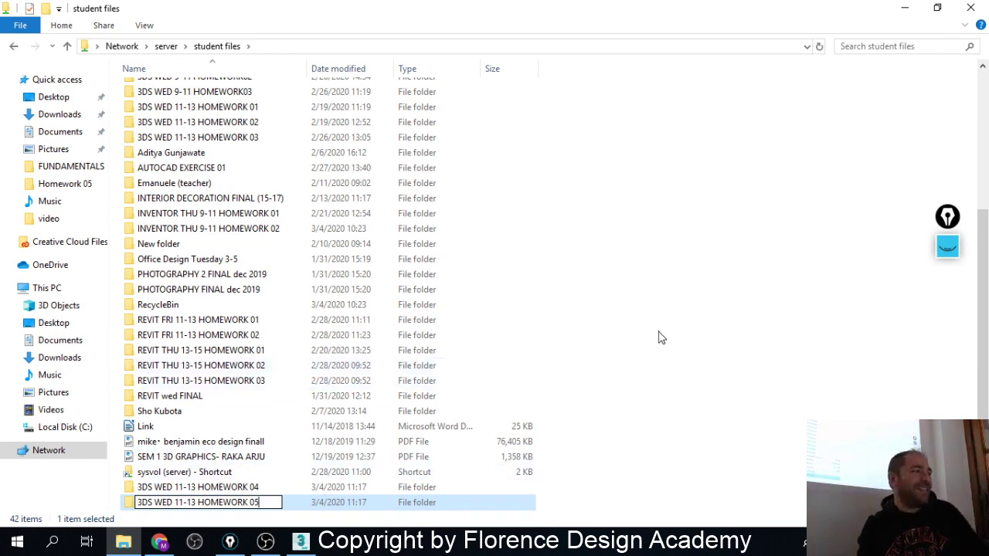
{"action": "left_click", "coordinate": [719, 350]}
Copy the name of the 3DS WED 9-11 HOMEWORK03 folder and create a new folder named 3DS WED 9-11 HOMEWORK04 from it
{"action": "scroll", "coordinate": [523, 280], "scroll_direction": "up", "scroll_amount": 1}
{"action": "scroll", "coordinate": [261, 206], "scroll_direction": "up", "scroll_amount": 2}
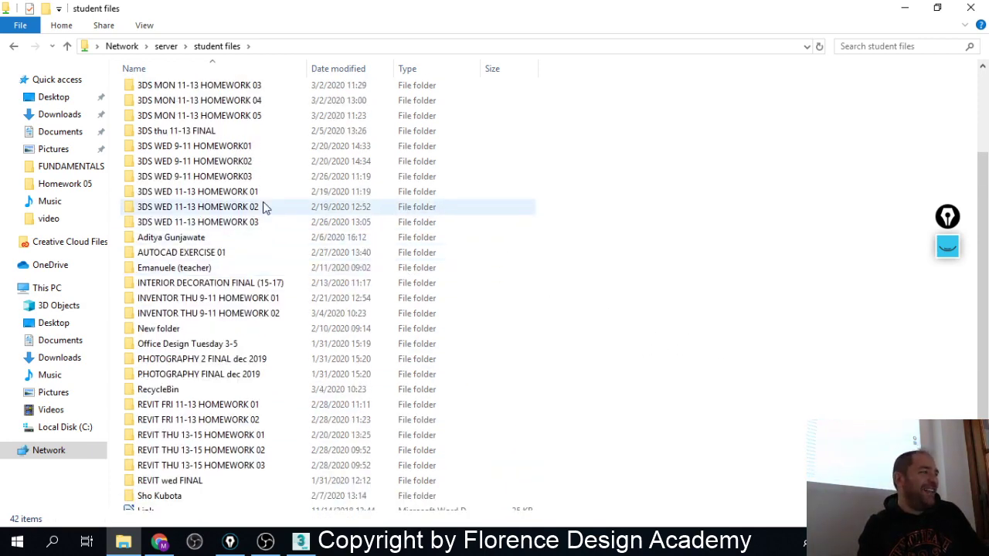
{"action": "left_click", "coordinate": [221, 178]}
{"action": "left_click", "coordinate": [252, 179]}
{"action": "key", "text": "ctrl+c"}
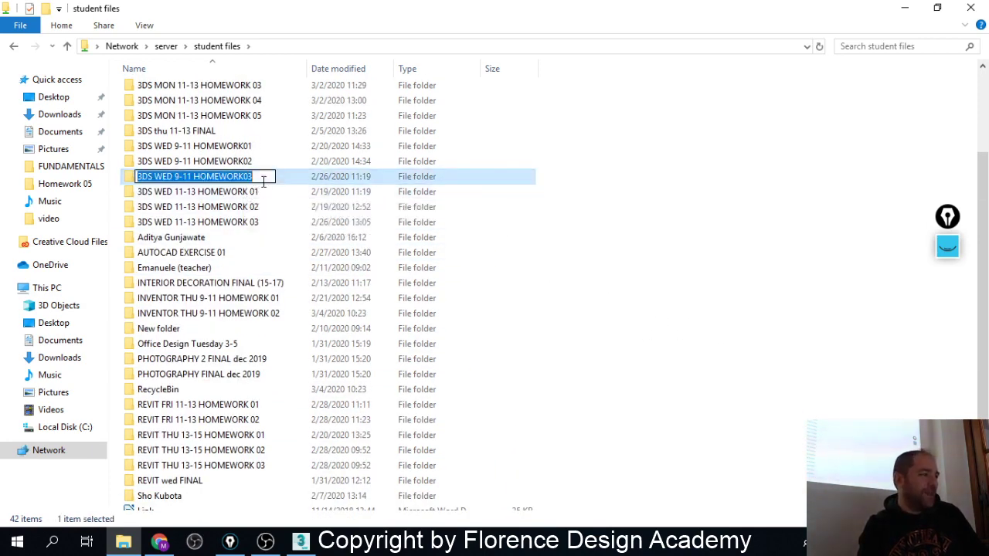
{"action": "right_click", "coordinate": [703, 380]}
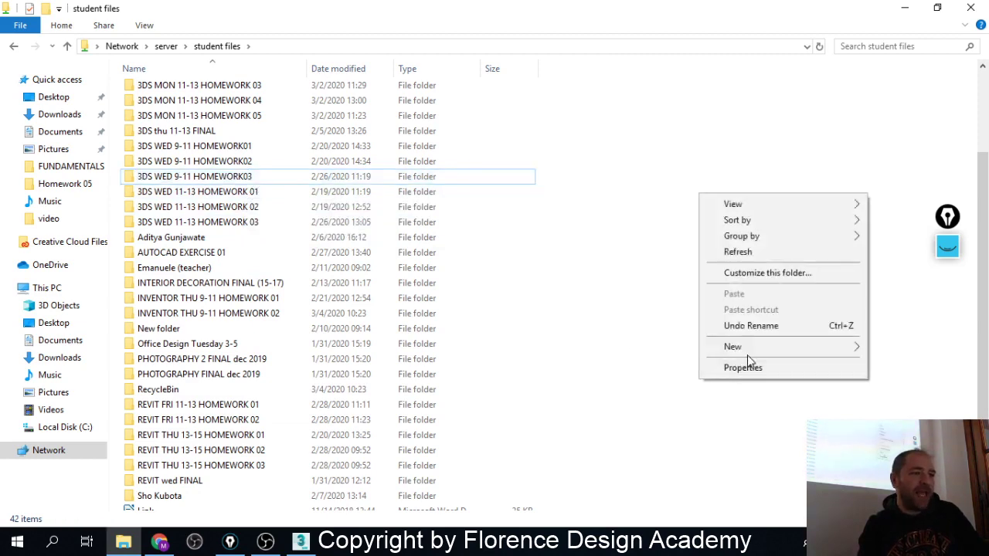
{"action": "mouse_move", "coordinate": [742, 347]}
{"action": "left_click", "coordinate": [631, 349]}
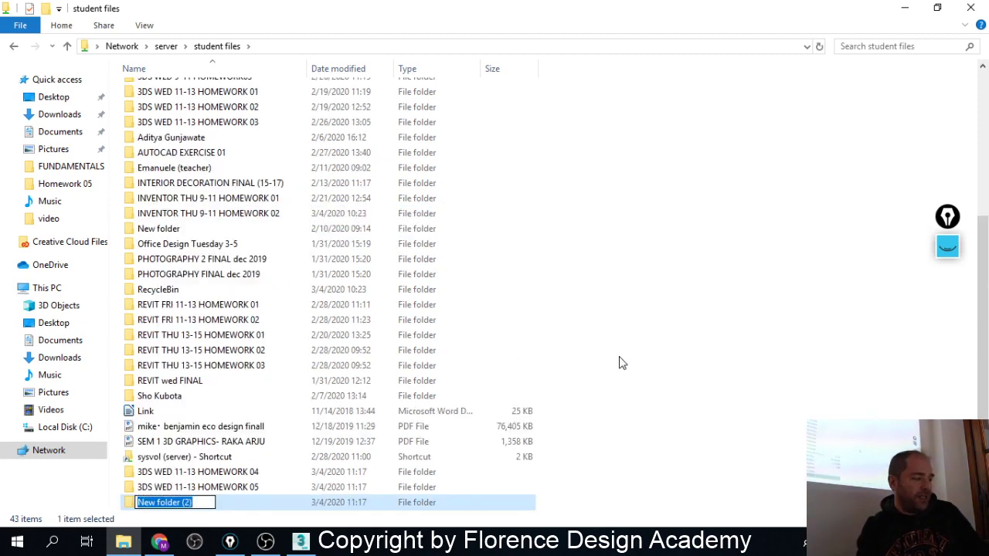
{"action": "key", "text": "ctrl+v"}
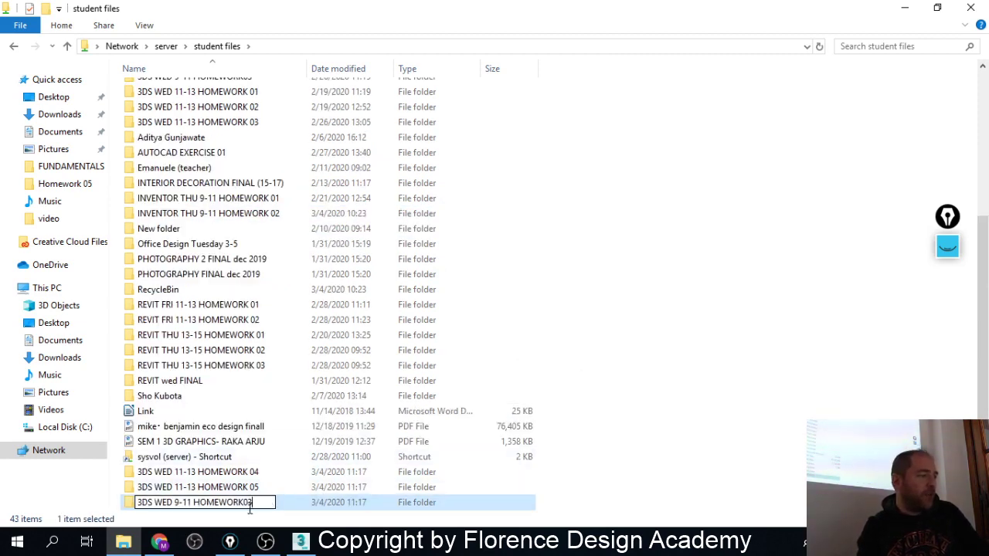
{"action": "left_click_drag", "start_coordinate": [248, 506], "coordinate": [251, 510]}
{"action": "key", "text": "BackSpace"}
{"action": "type", "text": "4"}
{"action": "key", "text": "Return"}
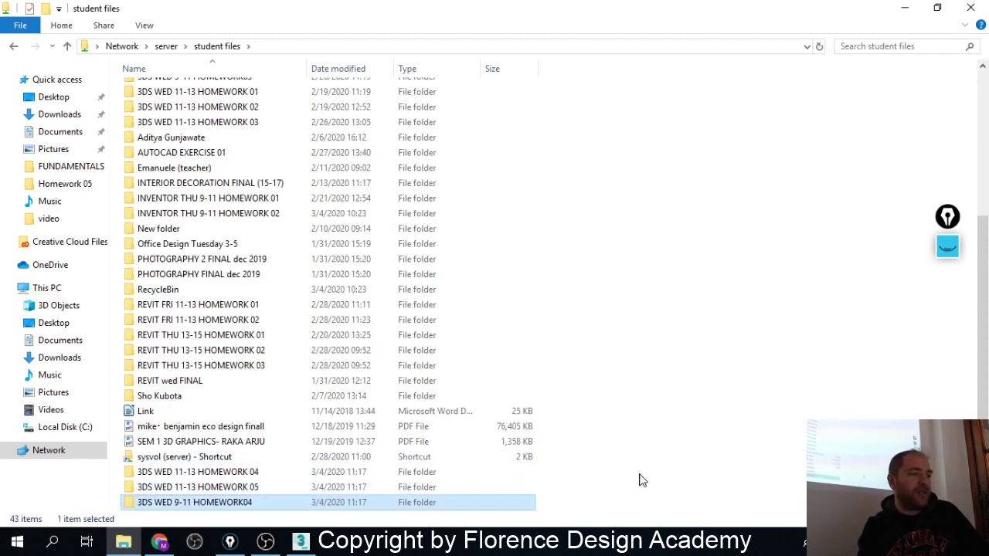
Create another folder in student files named 3DS WED 9-11 HOMEWORK05, reusing the copied folder name
{"action": "right_click", "coordinate": [640, 474]}
{"action": "mouse_move", "coordinate": [676, 439]}
{"action": "left_click", "coordinate": [529, 290]}
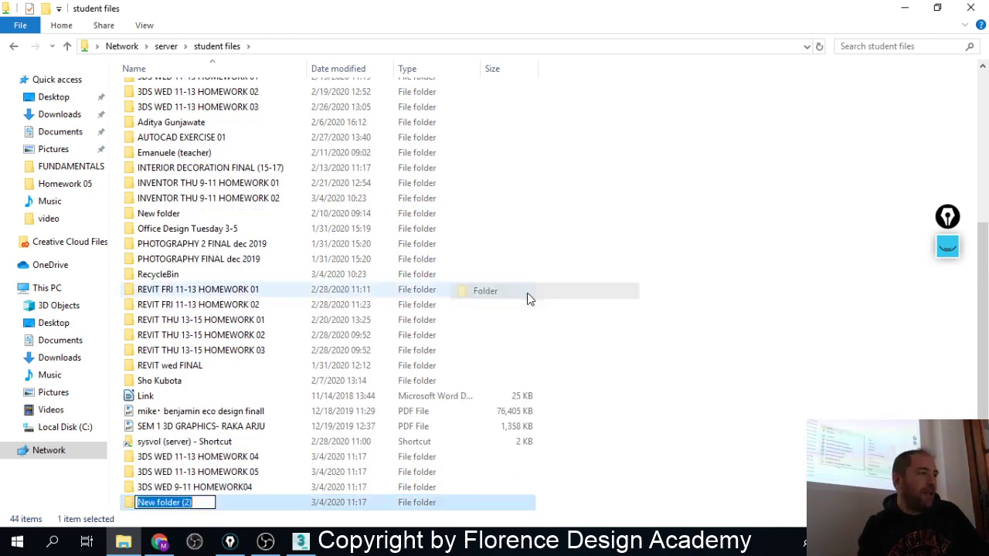
{"action": "key", "text": "ctrl+v"}
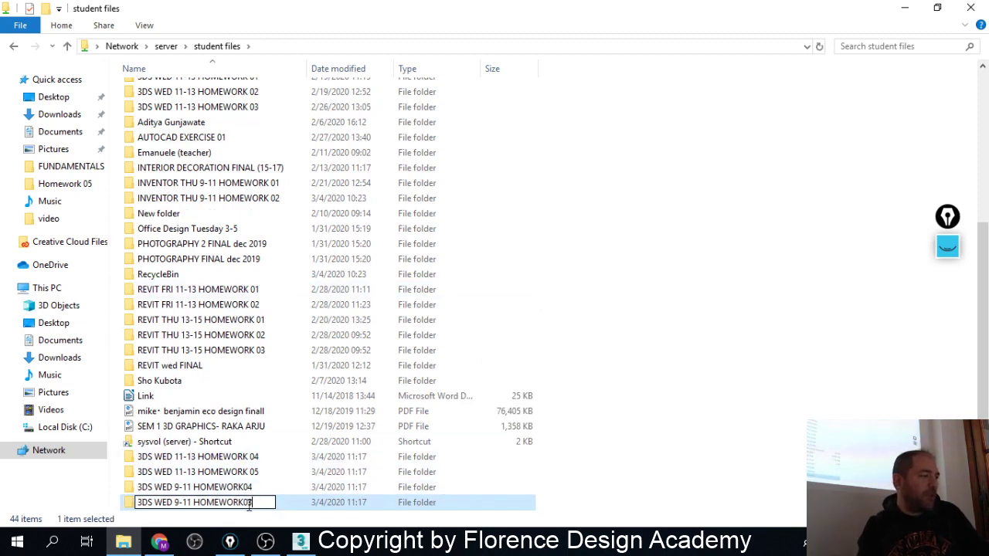
{"action": "left_click_drag", "start_coordinate": [246, 503], "coordinate": [253, 508]}
{"action": "type", "text": "5"}
{"action": "left_click", "coordinate": [749, 467]}
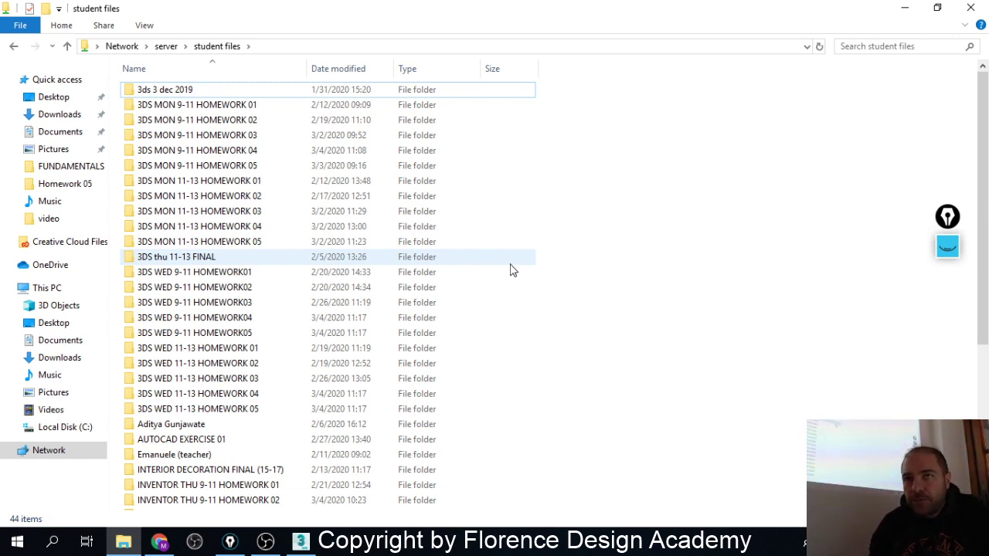
Open the Homework 05 folder inside the instructor's 3ds 1 folder in the server's lesson files
{"action": "left_click", "coordinate": [169, 47]}
{"action": "left_click", "coordinate": [219, 87]}
{"action": "double_click", "coordinate": [218, 87]}
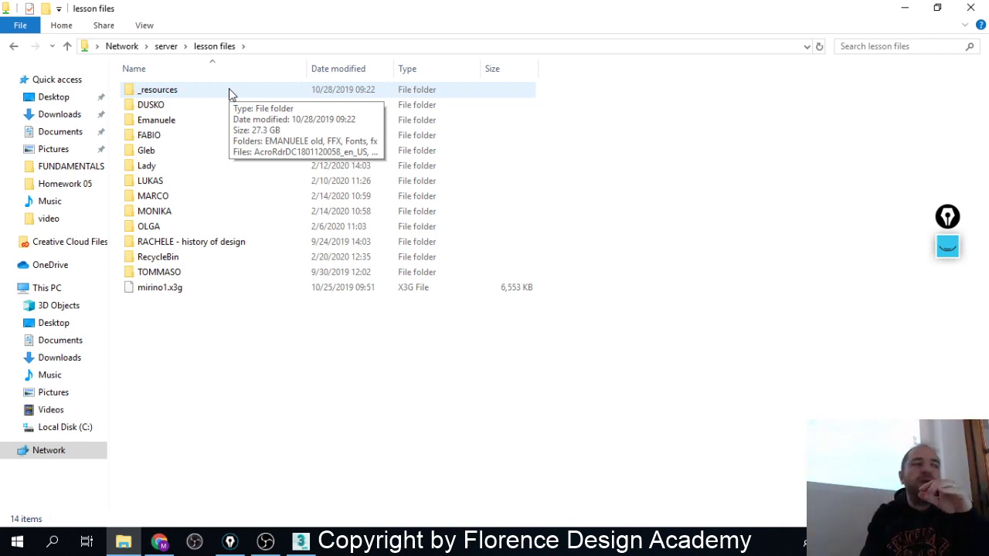
{"action": "double_click", "coordinate": [170, 197]}
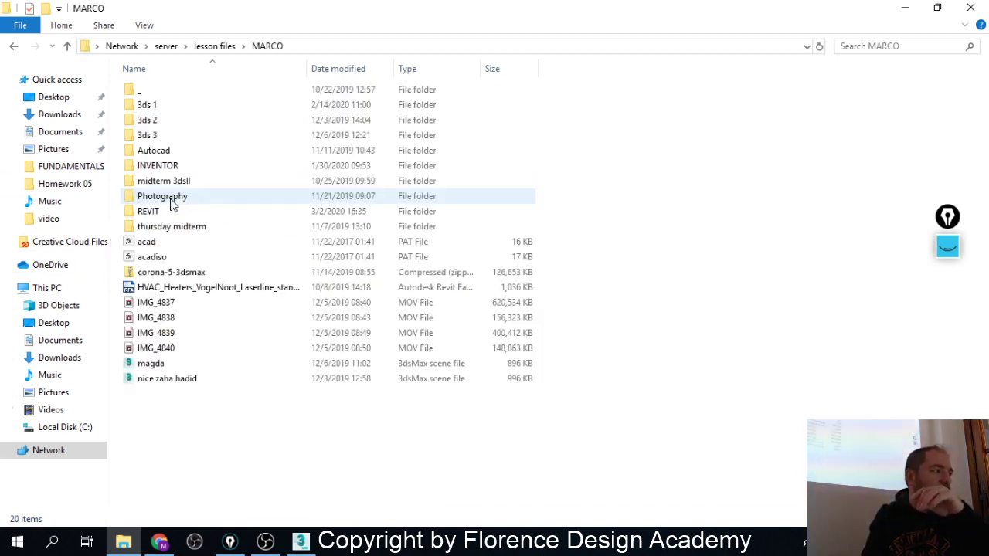
{"action": "double_click", "coordinate": [177, 104]}
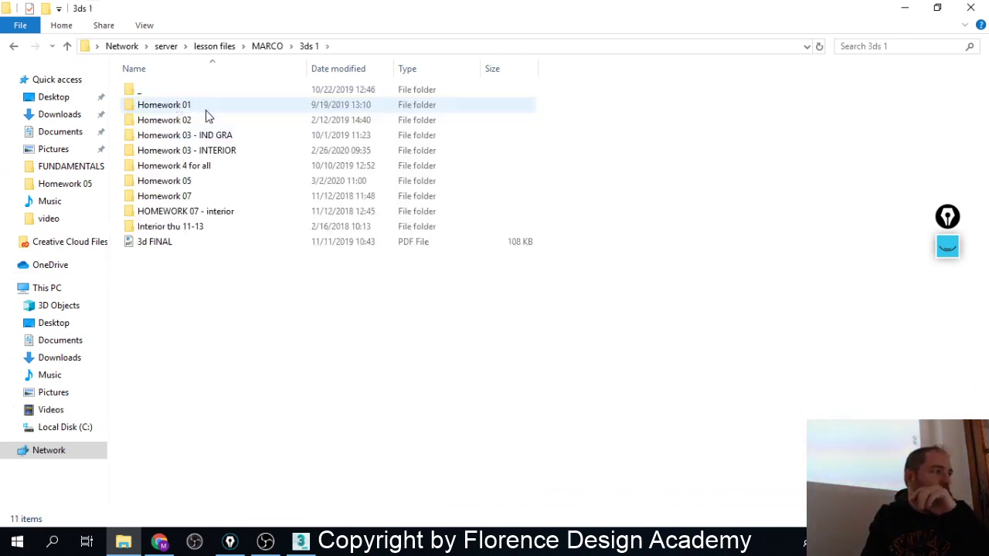
{"action": "double_click", "coordinate": [199, 182]}
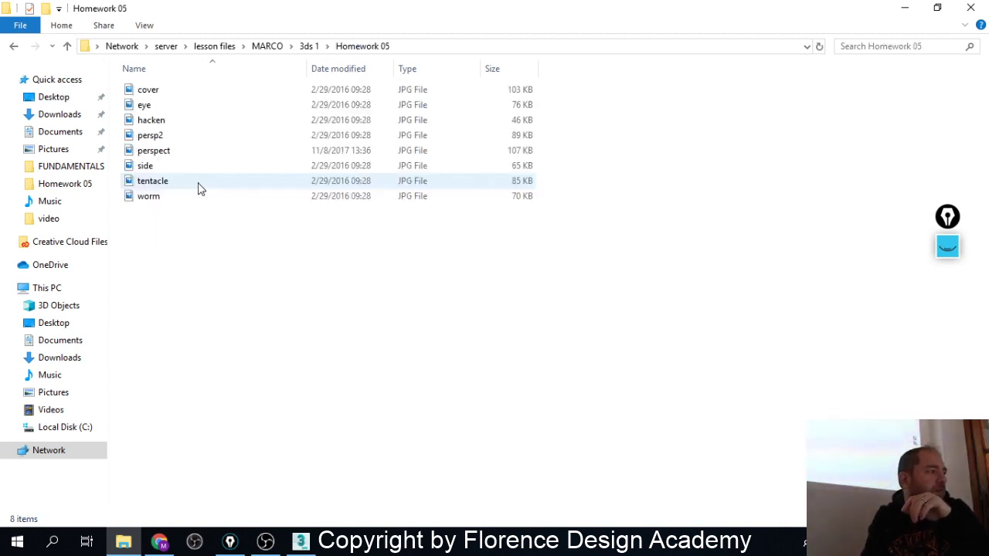
Examine the homework reference images from cover through eye, hacken, persp2 and perspect, and close the image viewer and File Explorer
{"action": "double_click", "coordinate": [213, 97]}
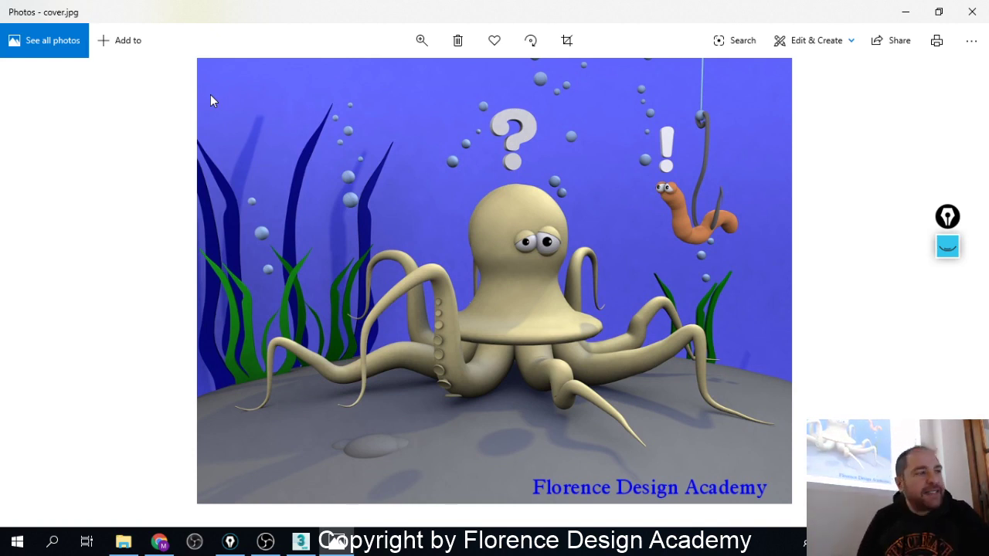
{"action": "key", "text": "Right"}
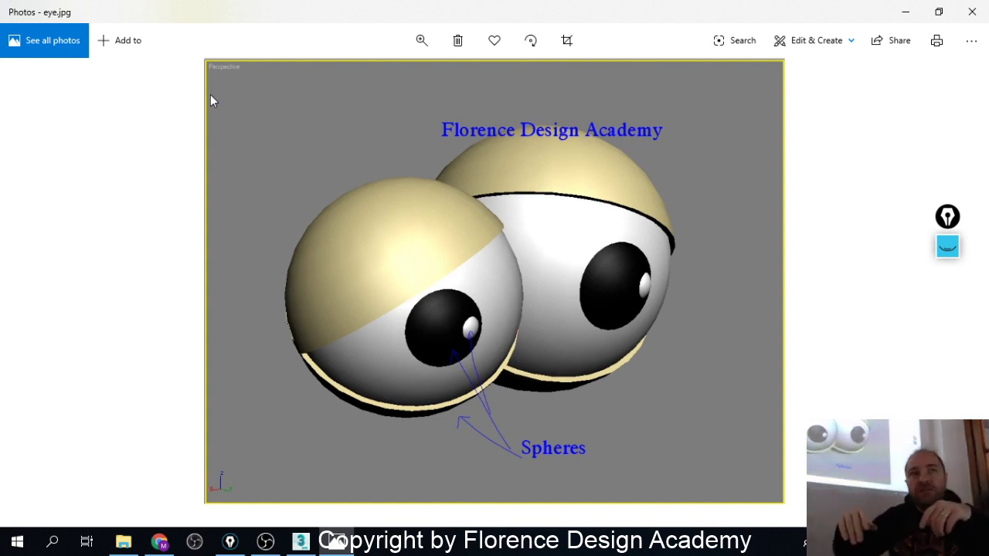
{"action": "key", "text": "Right"}
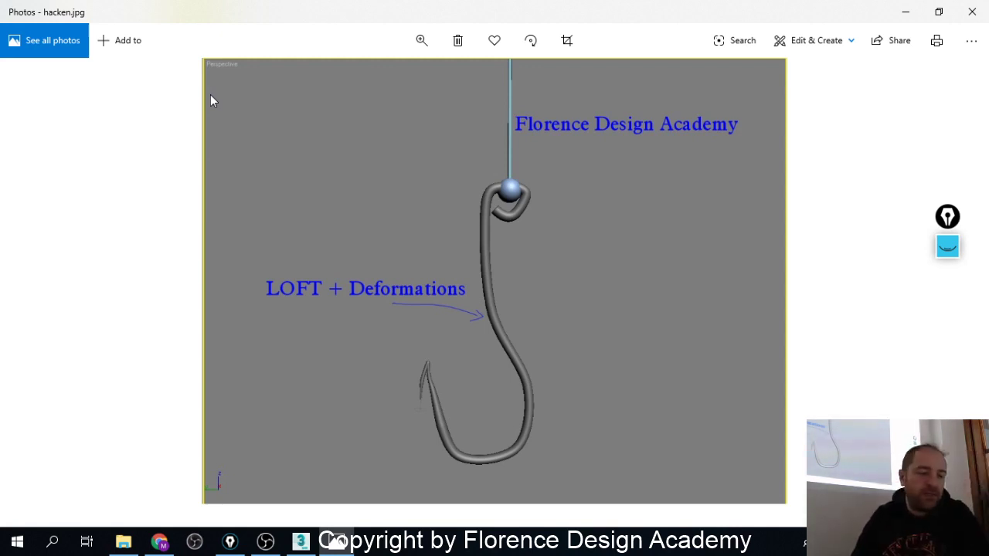
{"action": "key", "text": "Right"}
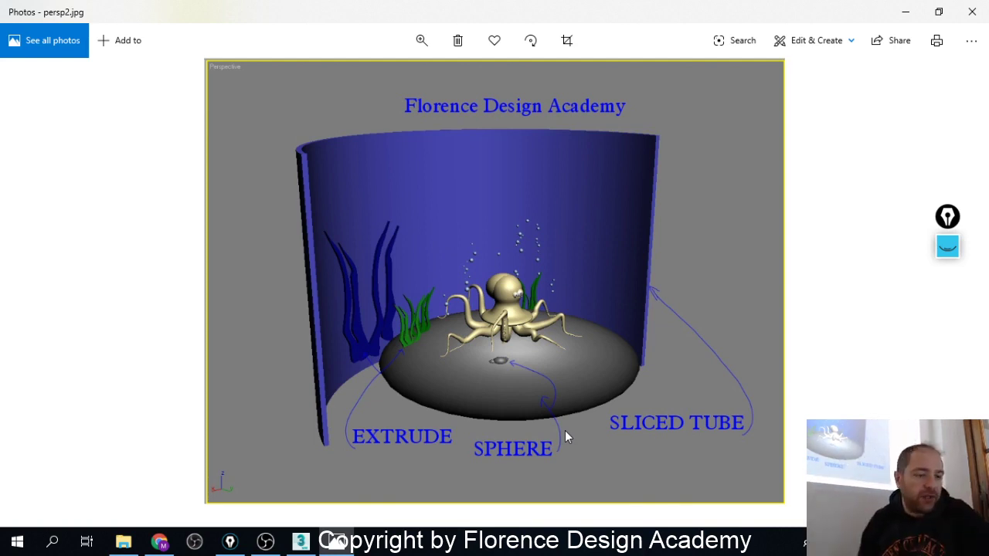
{"action": "key", "text": "Right"}
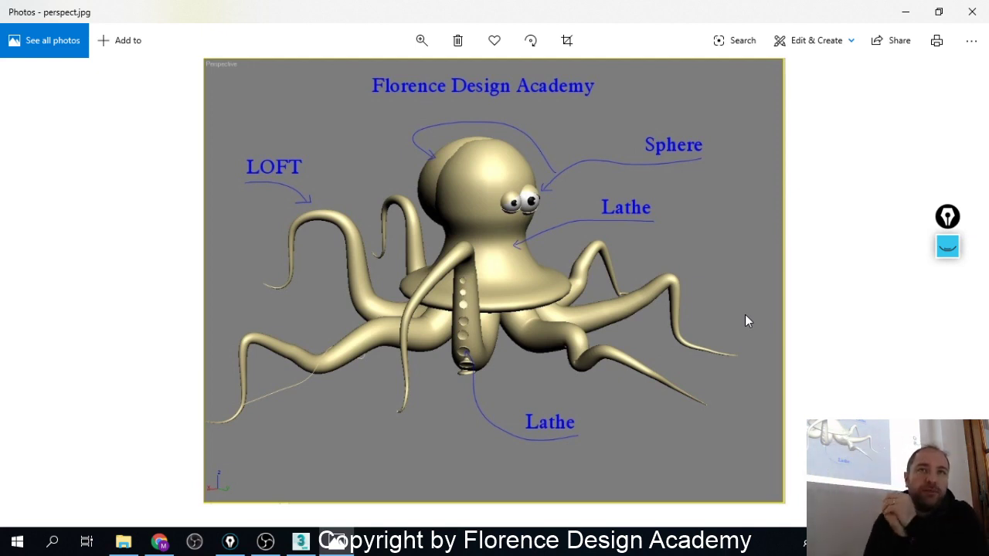
{"action": "left_click", "coordinate": [971, 21]}
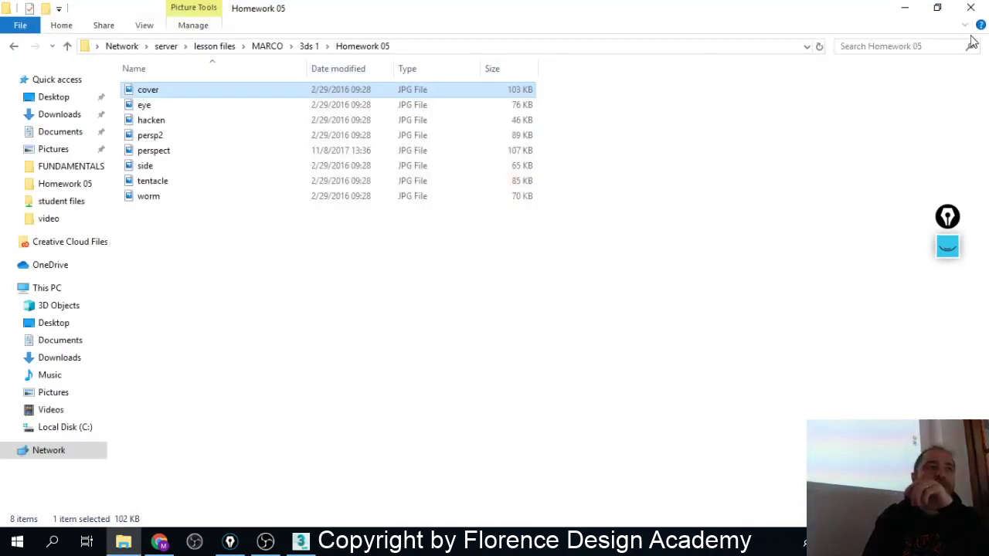
{"action": "left_click", "coordinate": [970, 7]}
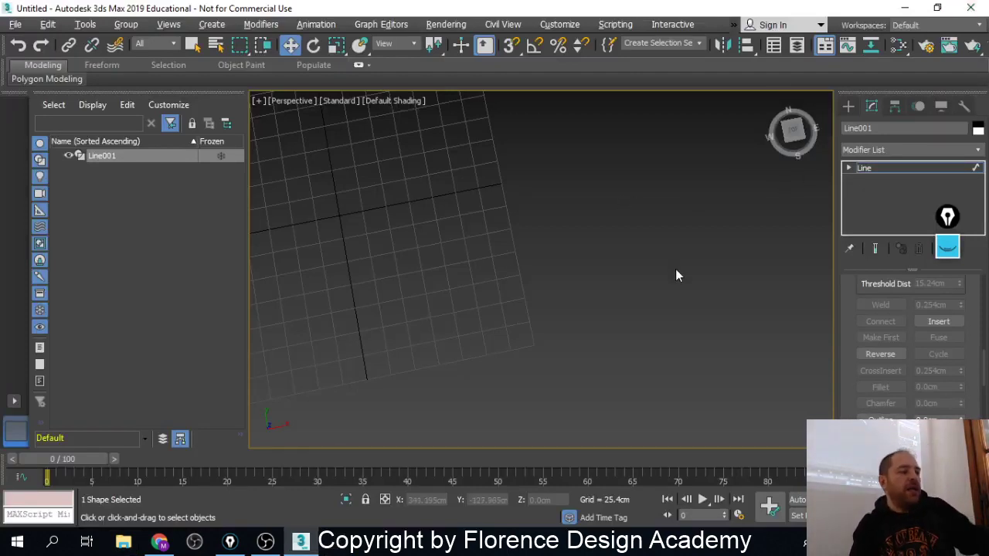
Draw a rectangle spline about 138 cm long and 92 cm wide on the grid, beside the vertical axis
{"action": "mouse_move", "coordinate": [676, 277]}
{"action": "middle_mouse_down"}
{"action": "mouse_move", "coordinate": [713, 327]}
{"action": "mouse_move", "coordinate": [740, 334]}
{"action": "mouse_move", "coordinate": [715, 327]}
{"action": "mouse_move", "coordinate": [651, 255]}
{"action": "mouse_move", "coordinate": [660, 277]}
{"action": "mouse_move", "coordinate": [682, 289]}
{"action": "middle_mouse_up"}
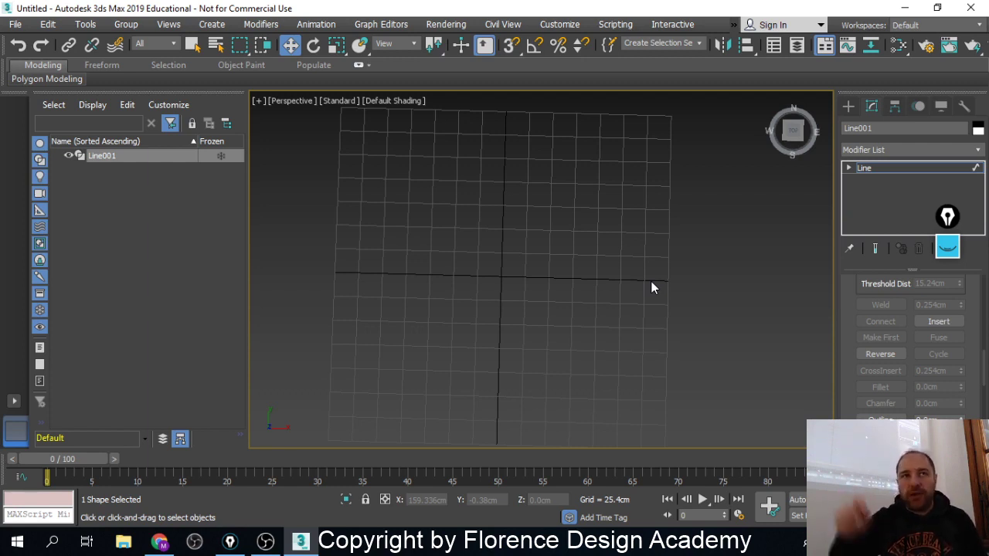
{"action": "left_click", "coordinate": [848, 106]}
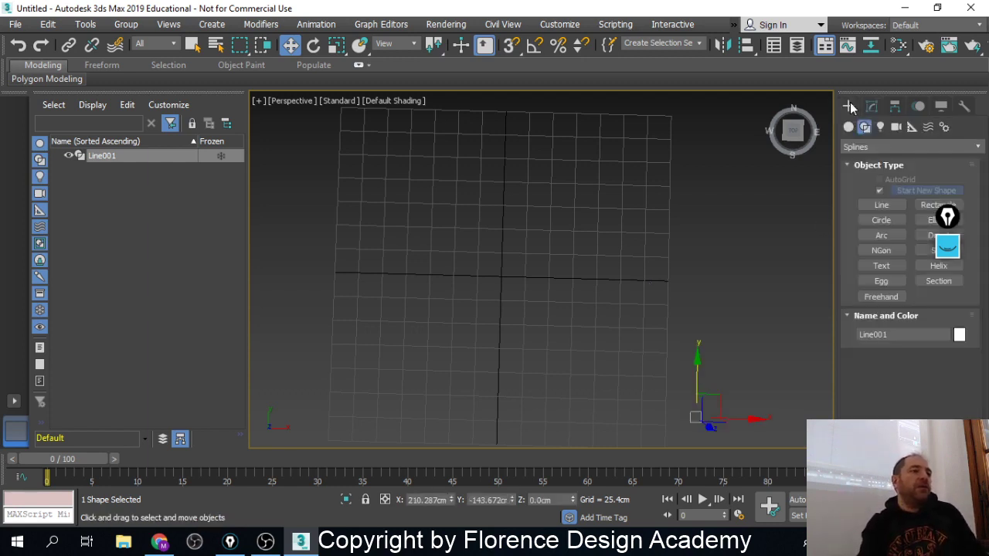
{"action": "left_click", "coordinate": [883, 205]}
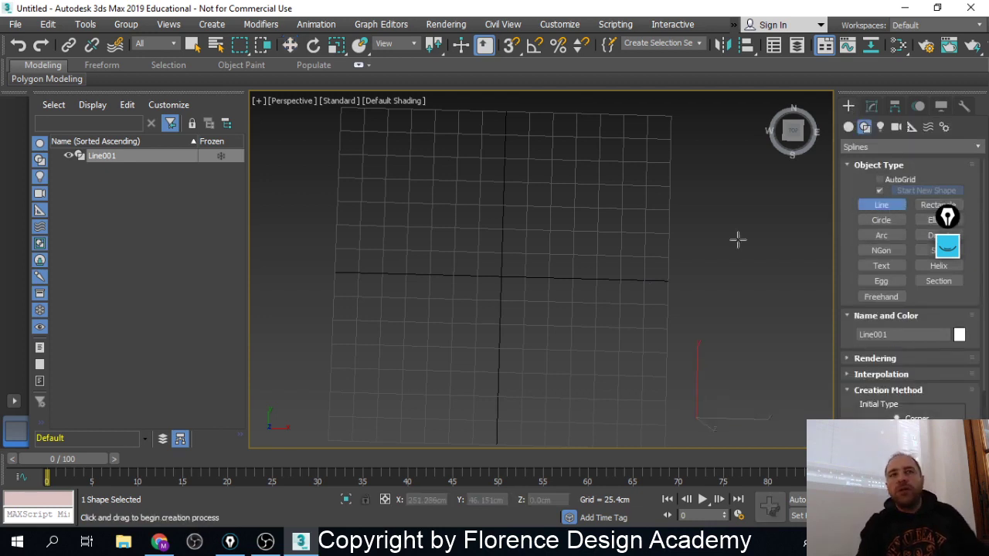
{"action": "left_click", "coordinate": [930, 207]}
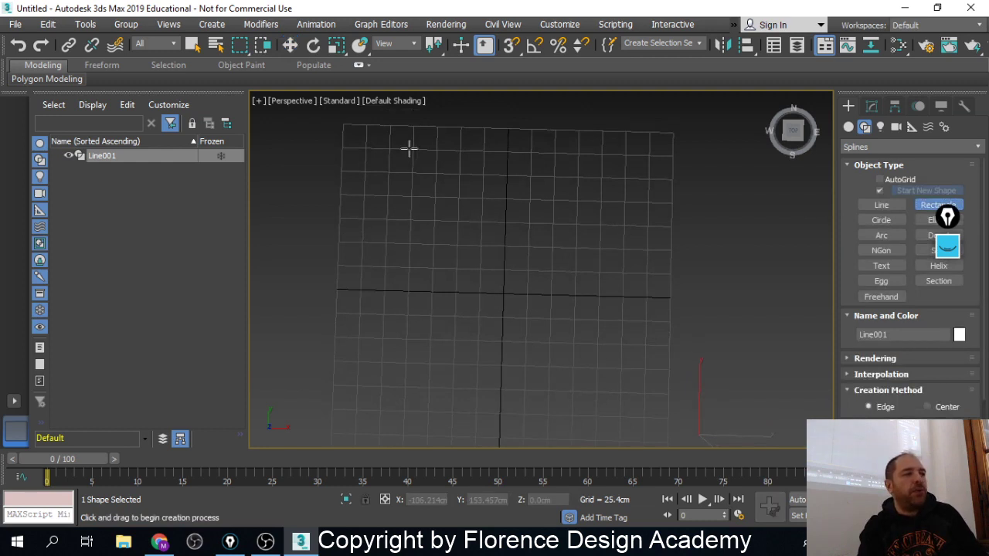
{"action": "left_click_drag", "start_coordinate": [405, 150], "coordinate": [487, 282]}
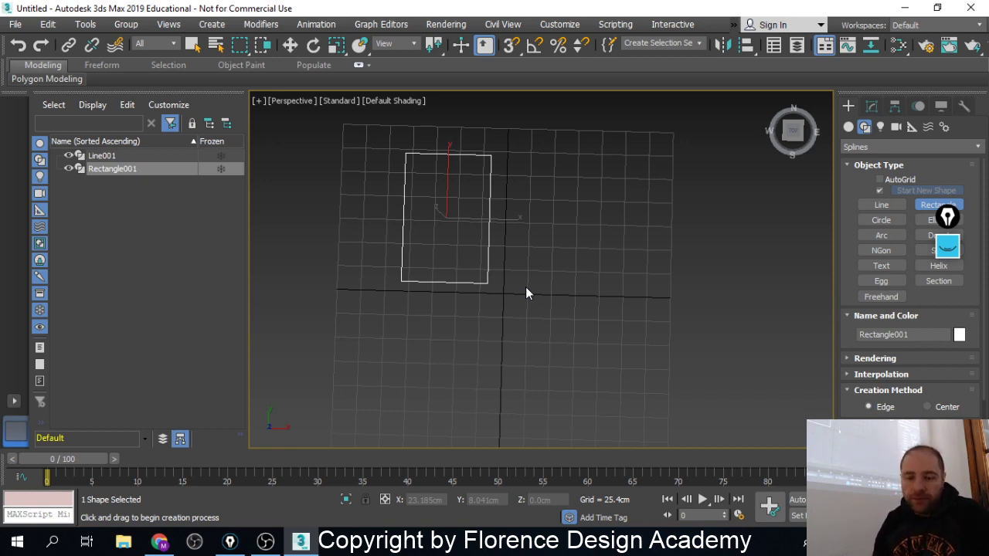
{"action": "left_click", "coordinate": [290, 45]}
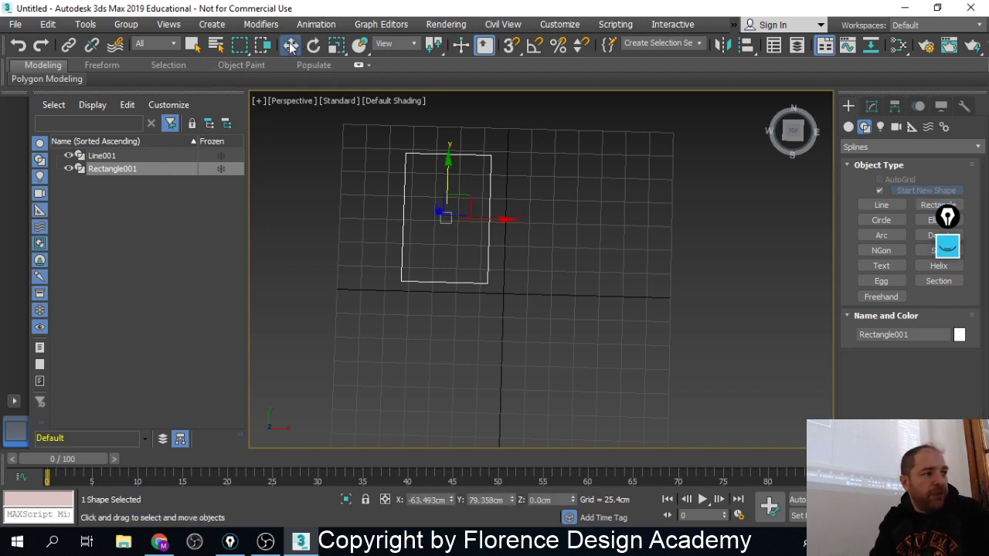
{"action": "scroll", "coordinate": [425, 242], "scroll_direction": "up", "scroll_amount": 4}
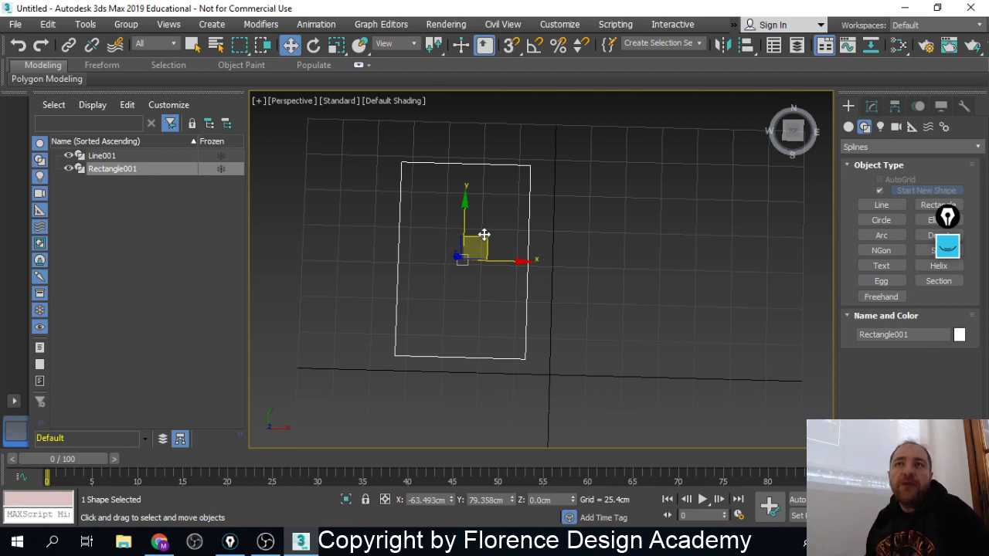
Apply a Lathe modifier to the rectangle
{"action": "left_click", "coordinate": [871, 106]}
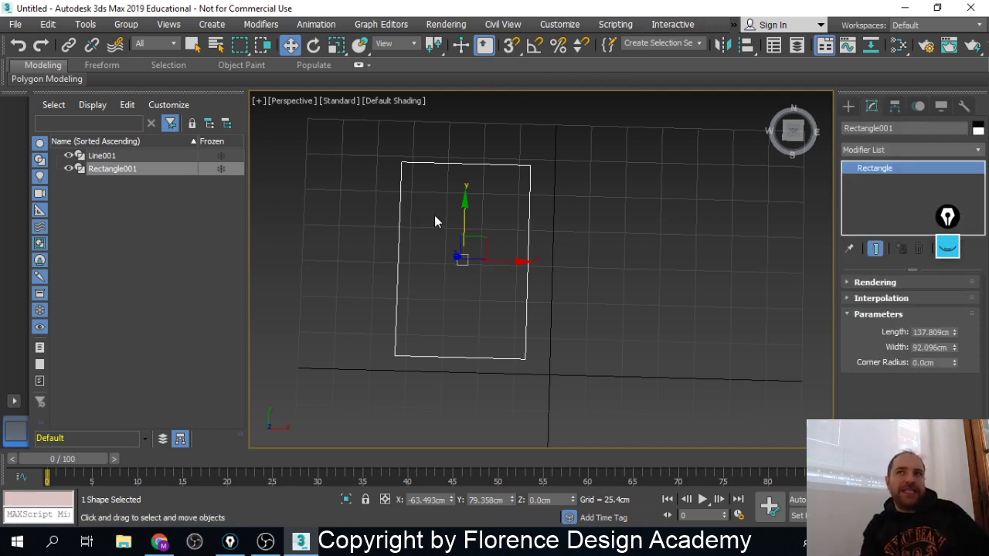
{"action": "mouse_move", "coordinate": [527, 222]}
{"action": "middle_mouse_down", "text": "alt"}
{"action": "mouse_move", "coordinate": [499, 226]}
{"action": "mouse_move", "coordinate": [523, 154]}
{"action": "mouse_move", "coordinate": [496, 198]}
{"action": "mouse_move", "coordinate": [483, 199]}
{"action": "mouse_move", "coordinate": [523, 201]}
{"action": "mouse_move", "coordinate": [512, 209]}
{"action": "middle_mouse_up", "text": "alt"}
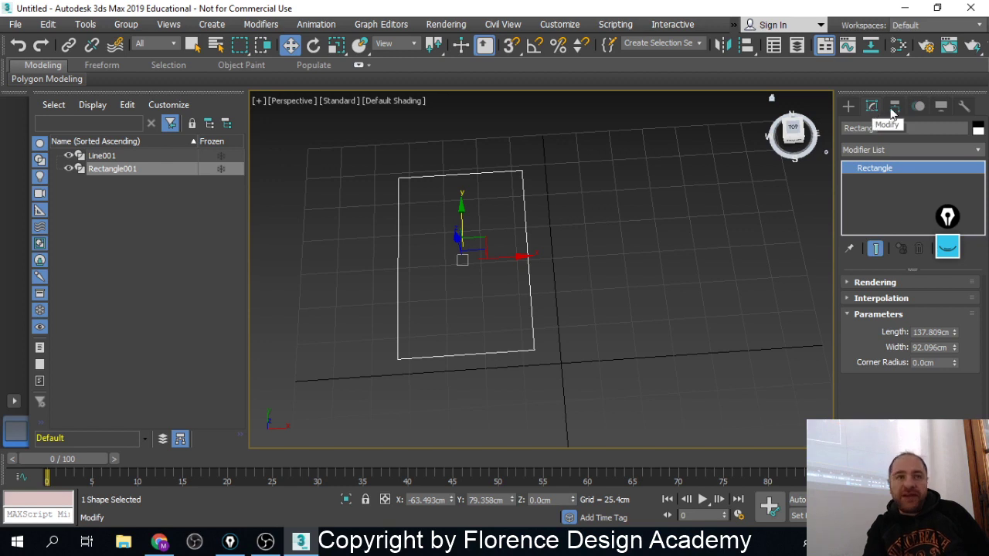
{"action": "left_click", "coordinate": [982, 151]}
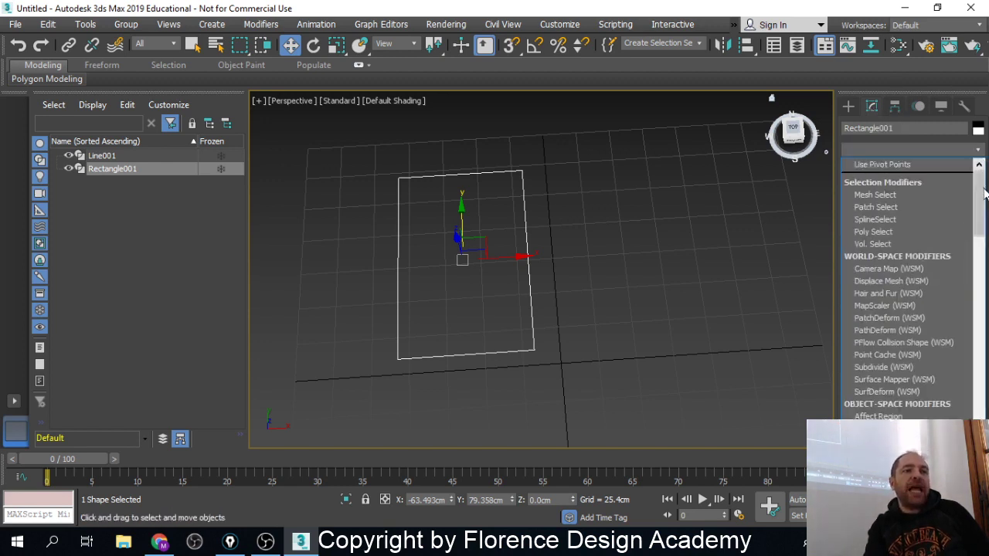
{"action": "left_click_drag", "start_coordinate": [983, 192], "coordinate": [986, 272]}
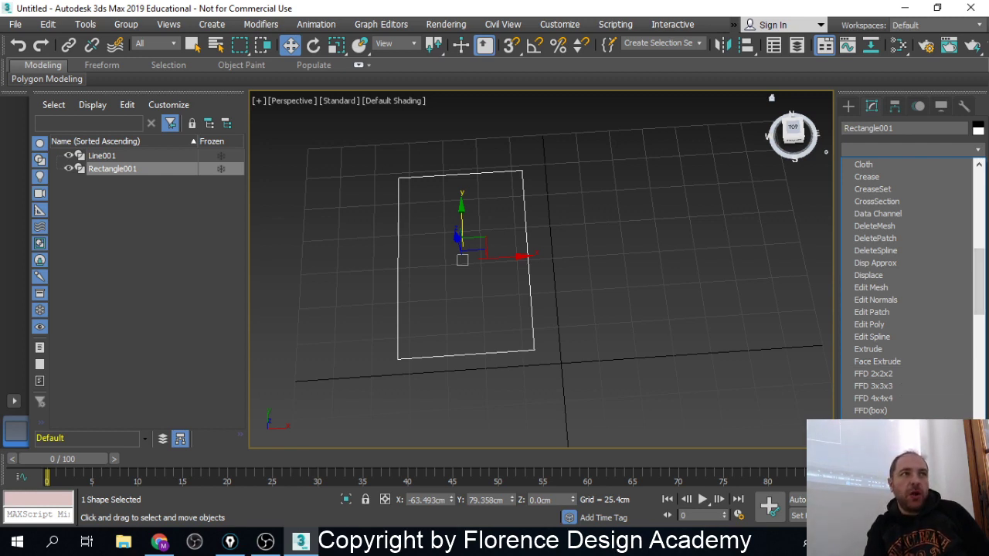
{"action": "left_click", "coordinate": [869, 473]}
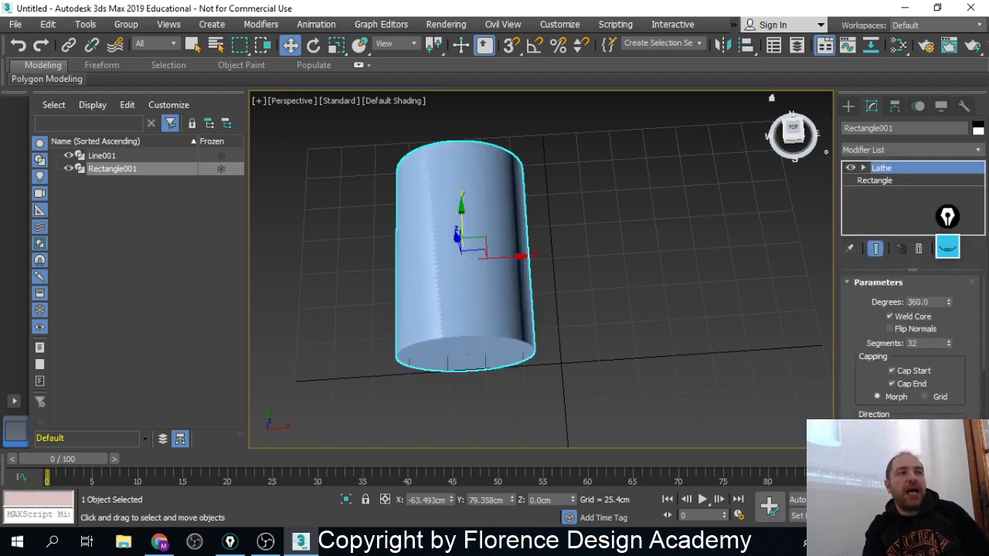
Examine the lathed rectangle from its ends and sides, along with the Lathe parameters down to the direction options
{"action": "middle_click_drag", "start_coordinate": [695, 431], "coordinate": [792, 328], "text": "alt"}
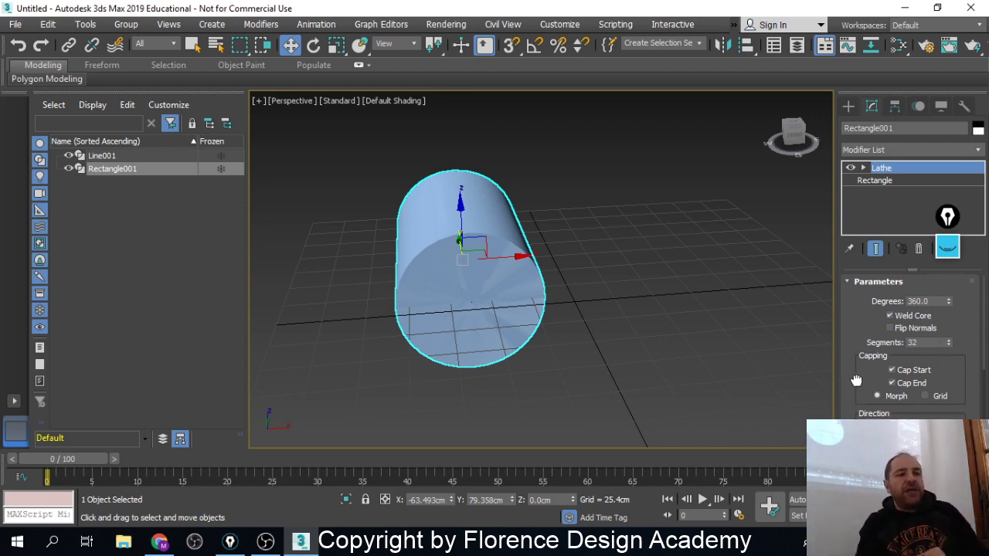
{"action": "left_click_drag", "start_coordinate": [857, 379], "coordinate": [860, 356]}
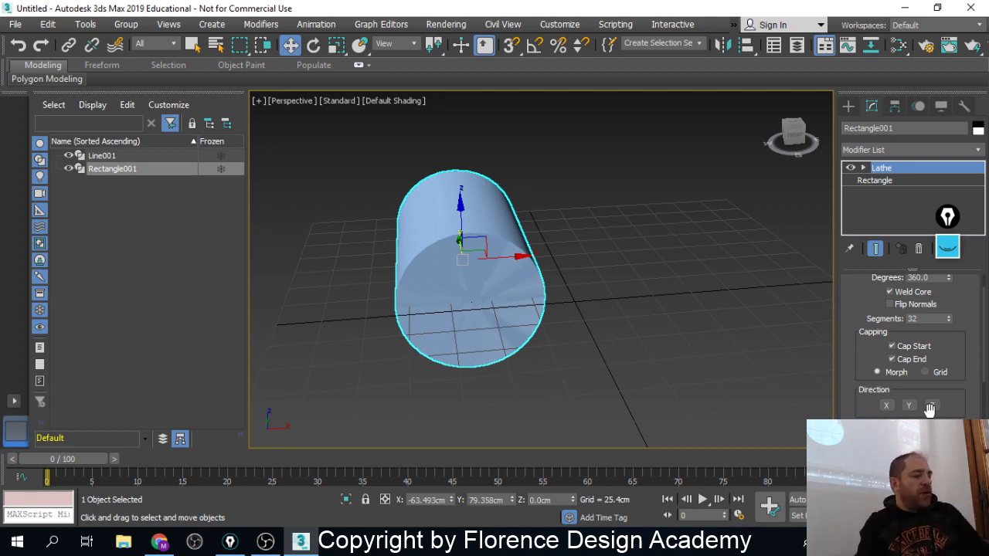
{"action": "middle_click_drag", "start_coordinate": [543, 331], "coordinate": [441, 260], "text": "alt"}
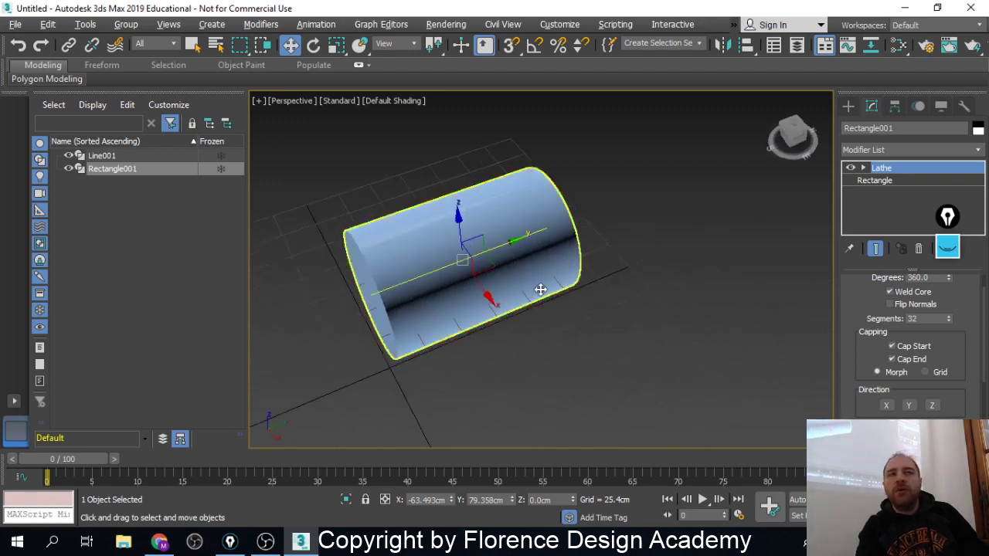
{"action": "middle_click_drag", "start_coordinate": [539, 289], "coordinate": [462, 213], "text": "alt"}
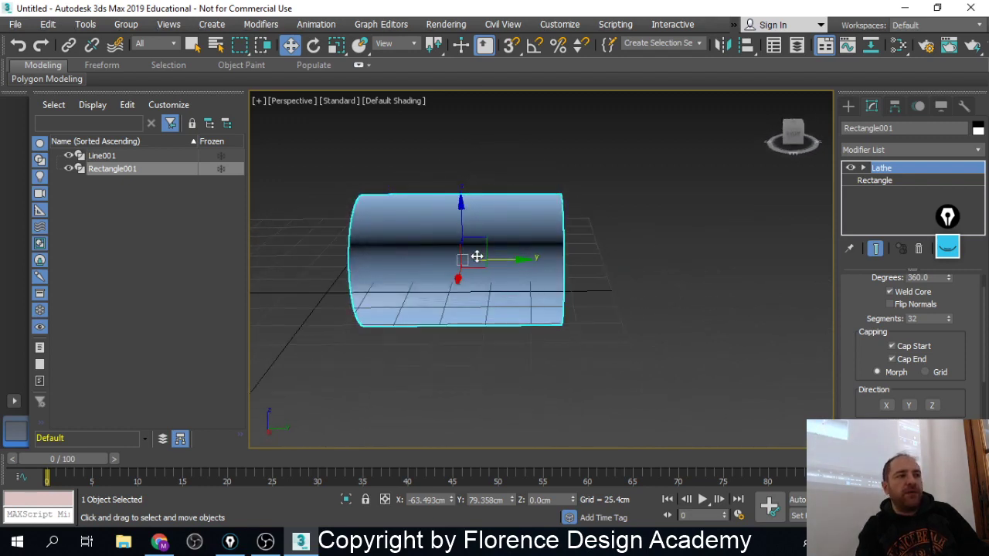
{"action": "middle_click_drag", "start_coordinate": [636, 278], "coordinate": [600, 281], "text": "alt"}
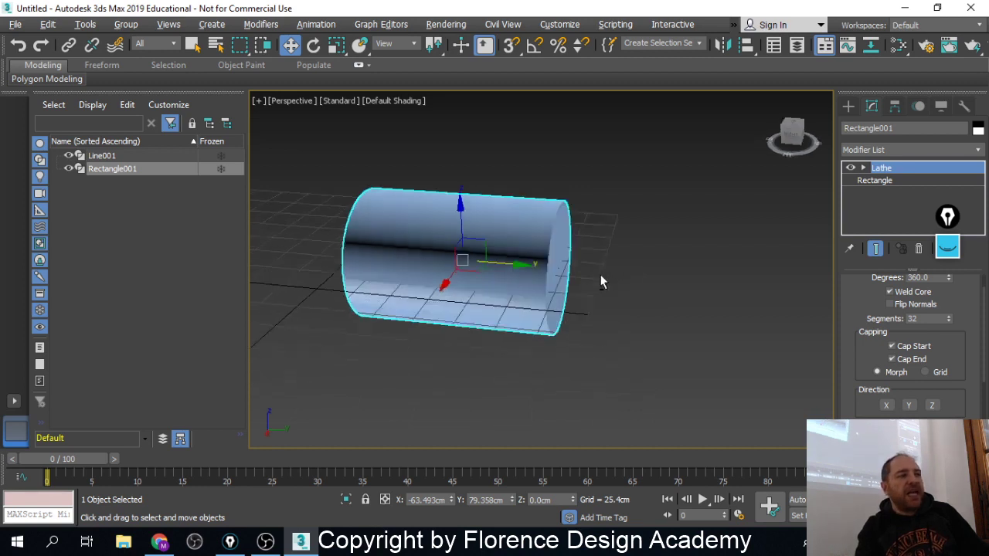
{"action": "middle_click_drag", "start_coordinate": [459, 261], "coordinate": [505, 262], "text": "alt"}
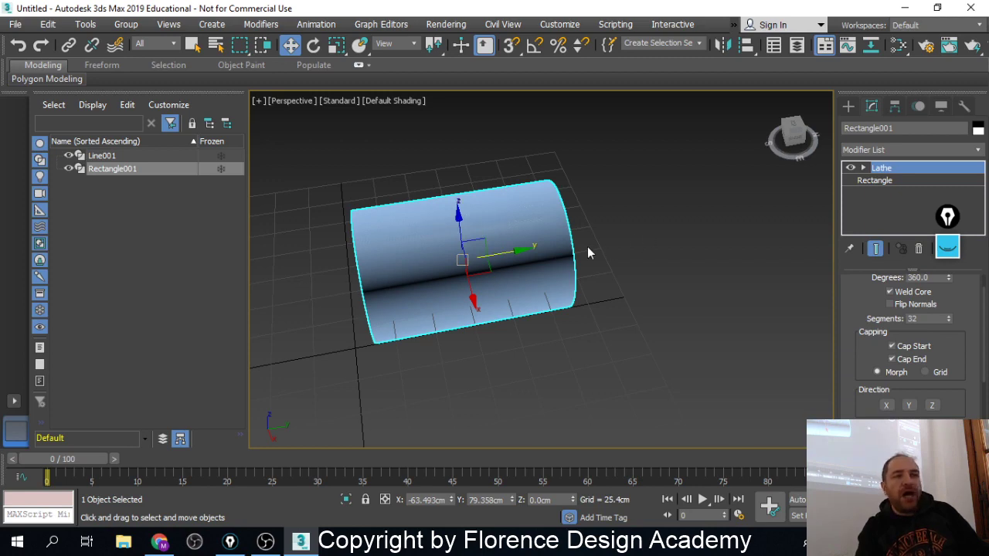
{"action": "middle_click_drag", "start_coordinate": [490, 287], "coordinate": [461, 256], "text": "alt"}
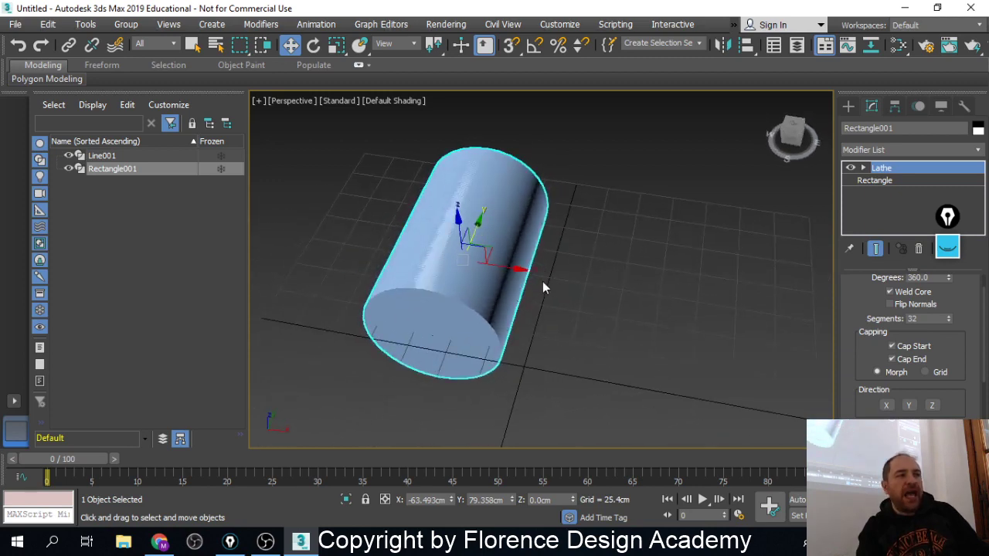
{"action": "middle_click_drag", "start_coordinate": [513, 282], "coordinate": [462, 224], "text": "alt"}
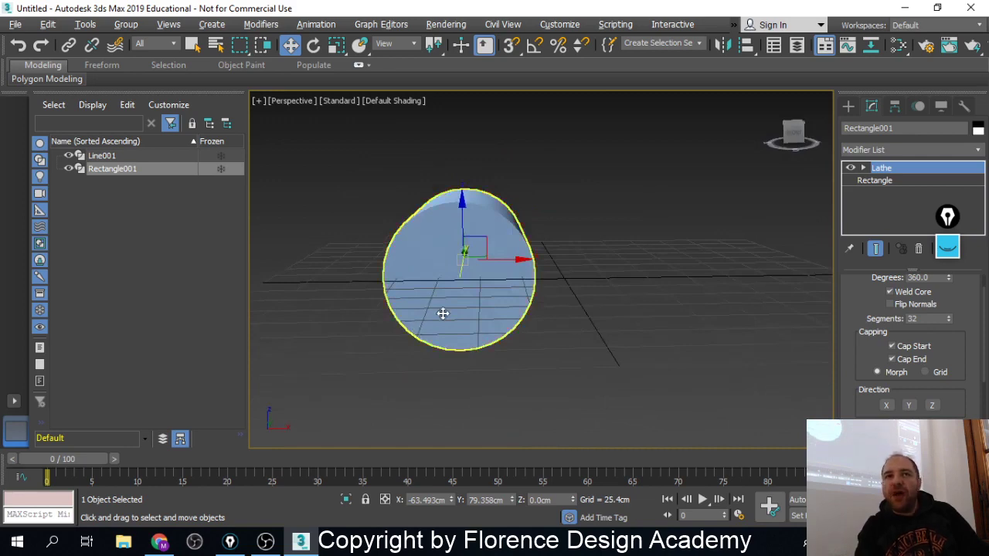
{"action": "middle_click_drag", "start_coordinate": [441, 316], "coordinate": [426, 397], "text": "alt"}
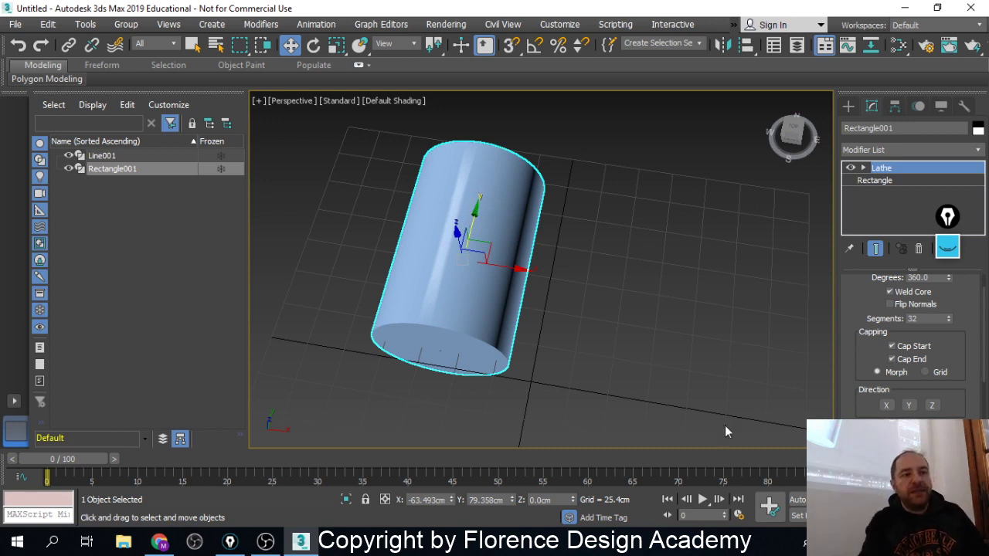
Try the rectangle's Lathe direction along X, followed by Z, viewing the shape each axis produces
{"action": "left_click", "coordinate": [888, 405]}
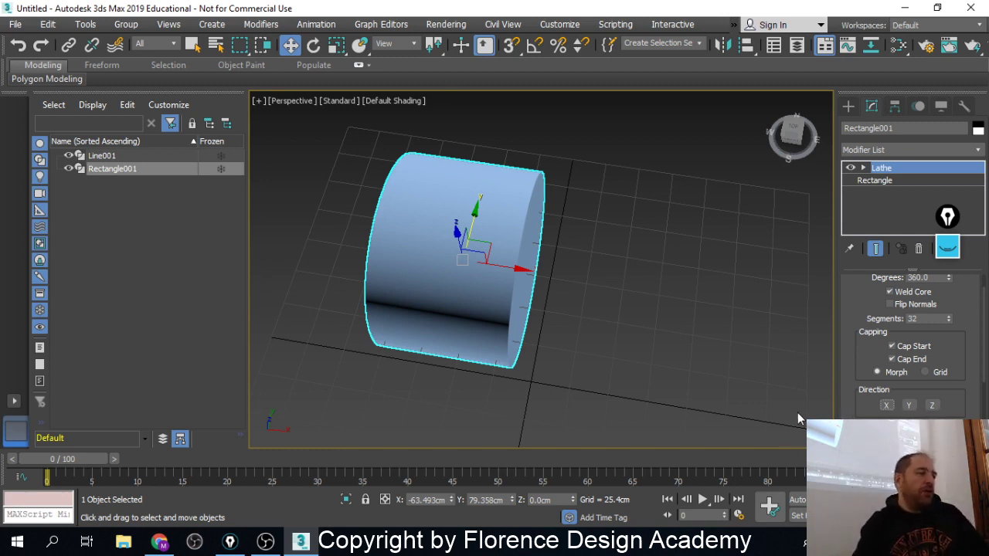
{"action": "middle_click_drag", "start_coordinate": [798, 415], "coordinate": [635, 261], "text": "alt"}
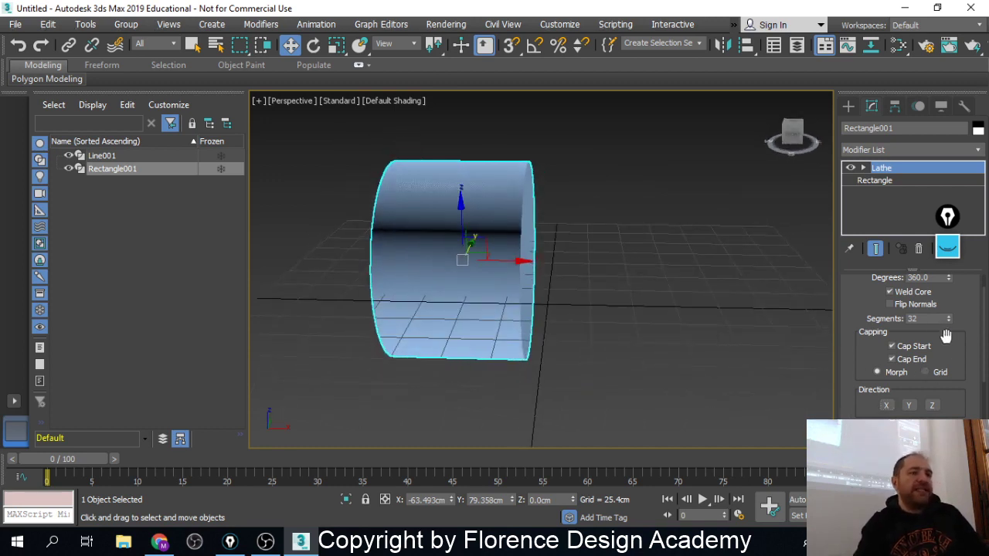
{"action": "left_click", "coordinate": [930, 407]}
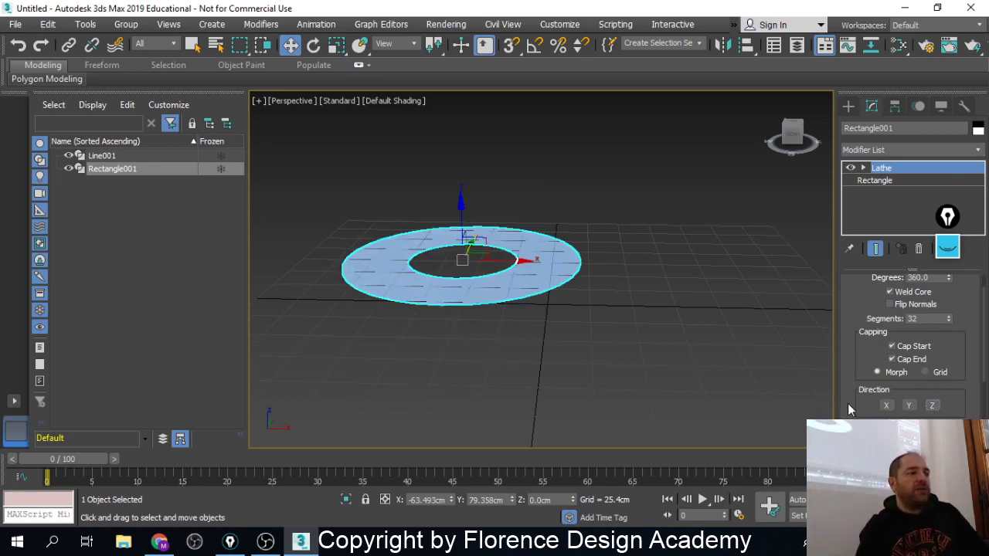
{"action": "middle_click_drag", "start_coordinate": [489, 221], "coordinate": [464, 290], "text": "alt"}
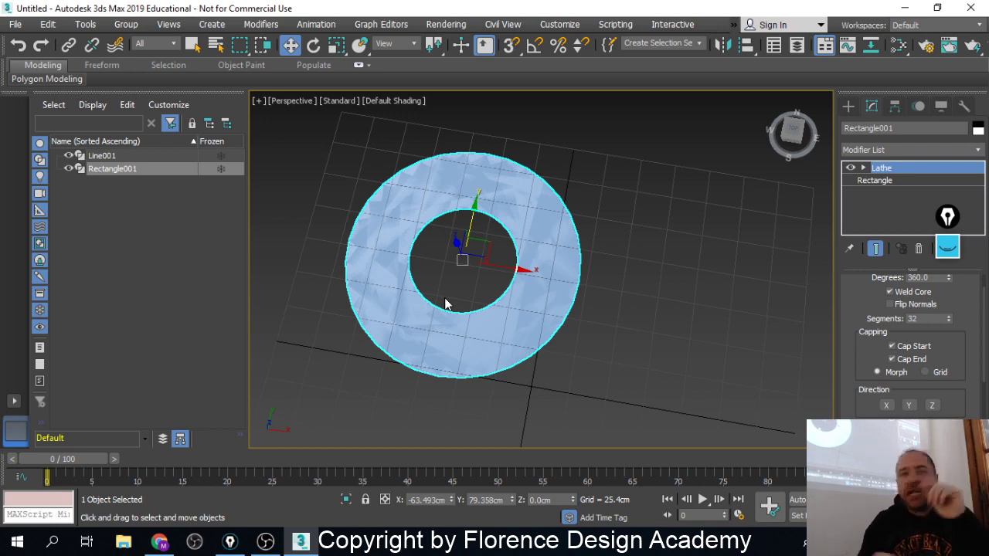
Remove the Lathe modifier from the rectangle and delete the rectangle
{"action": "left_click", "coordinate": [919, 249]}
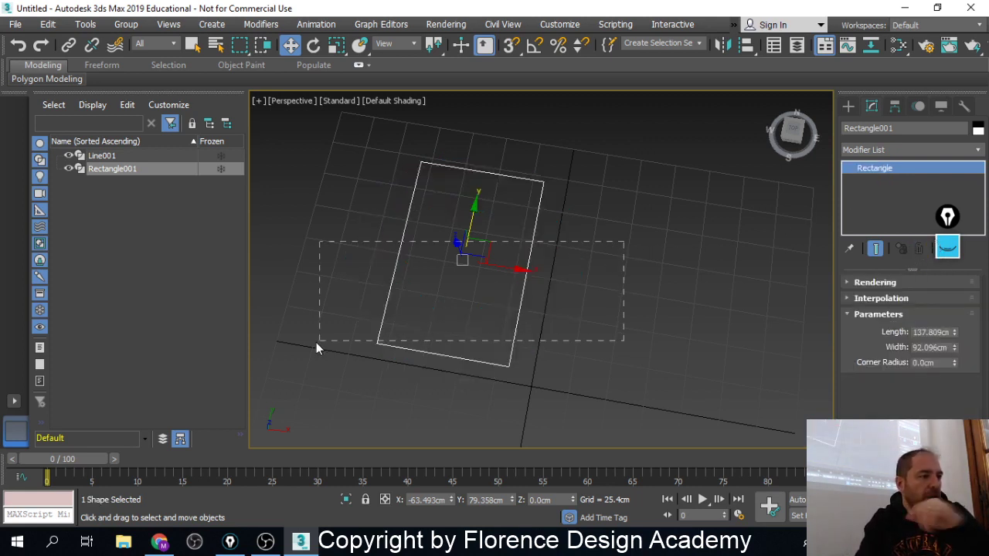
{"action": "key", "text": "Delete"}
Draw a circle spline with a radius of about 56 cm on the grid and switch to the Move tool
{"action": "left_click", "coordinate": [849, 106]}
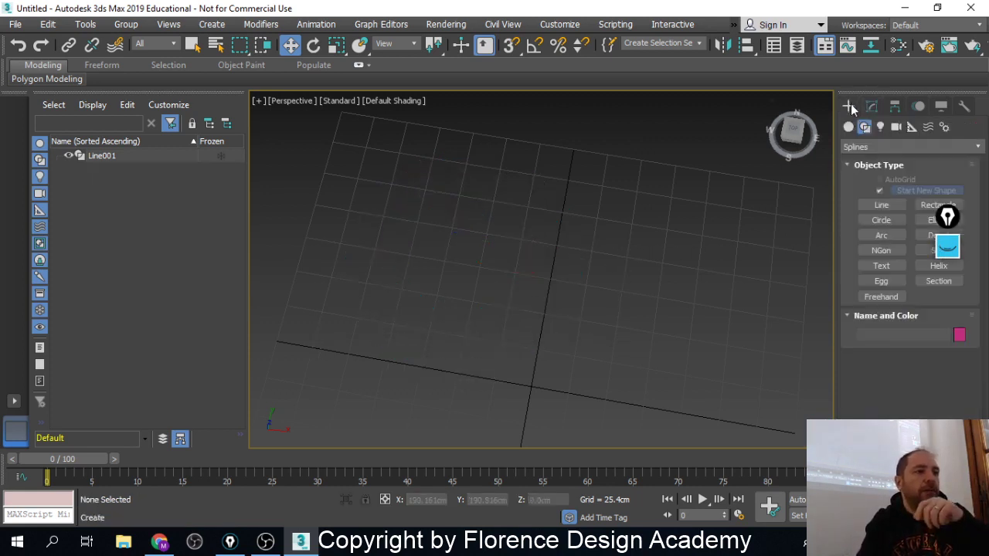
{"action": "left_click", "coordinate": [881, 220]}
{"action": "left_click_drag", "start_coordinate": [457, 236], "coordinate": [499, 301]}
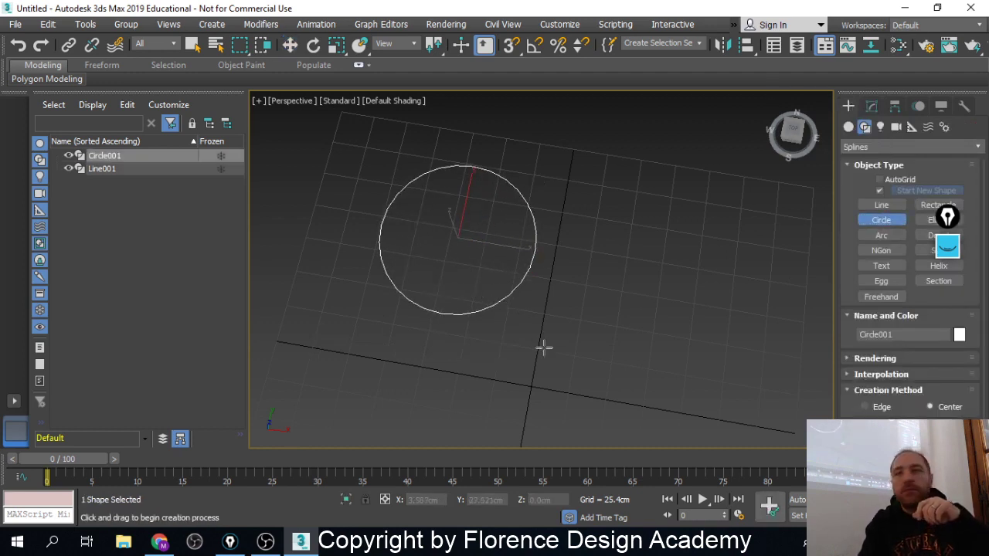
{"action": "key", "text": "w"}
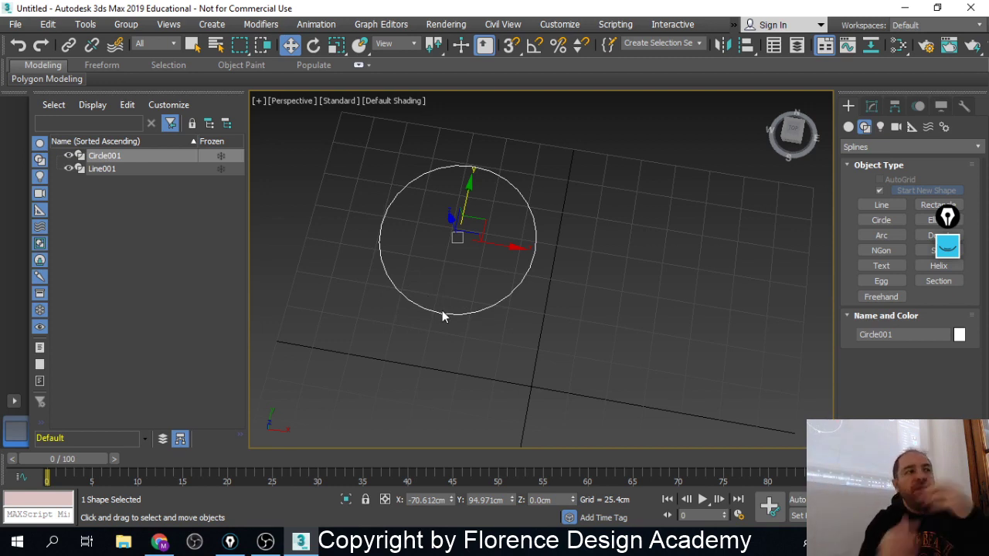
Try a Lathe modifier on the circle and remove it again
{"action": "left_click", "coordinate": [872, 105]}
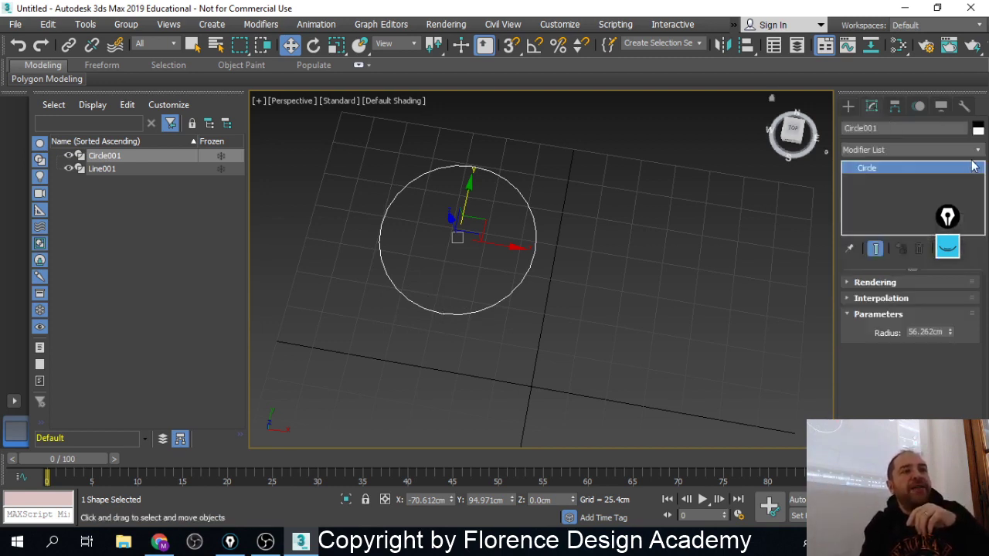
{"action": "left_click", "coordinate": [978, 150]}
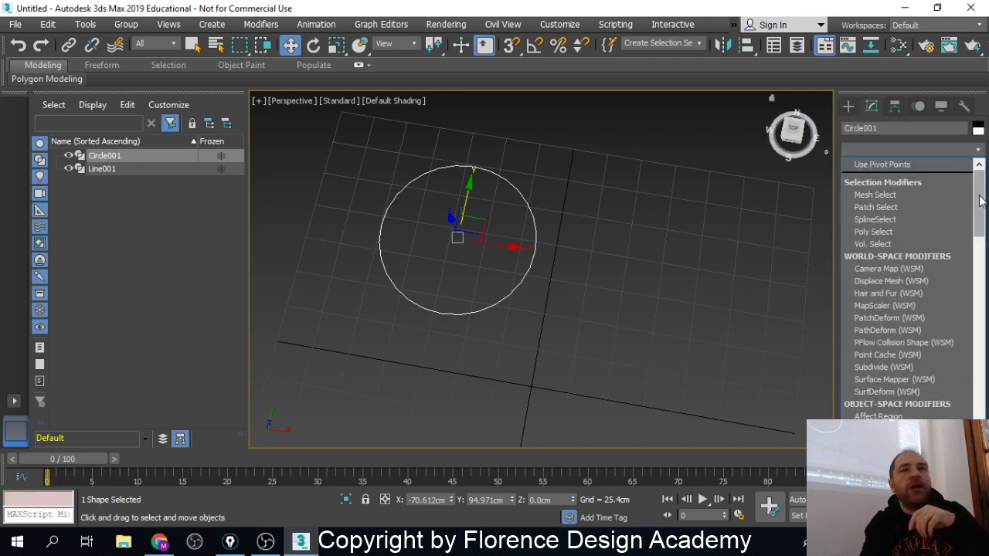
{"action": "left_click_drag", "start_coordinate": [981, 203], "coordinate": [984, 338]}
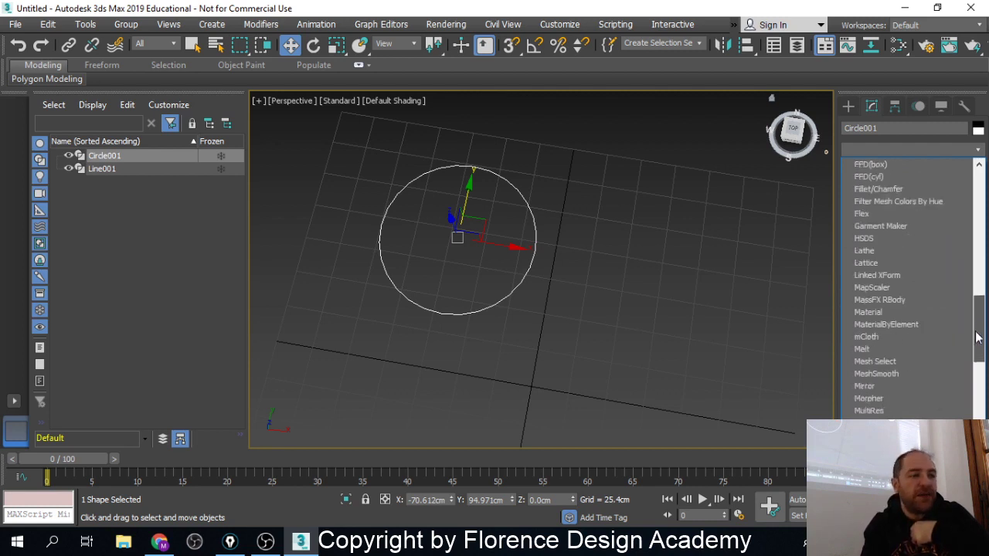
{"action": "left_click", "coordinate": [896, 249]}
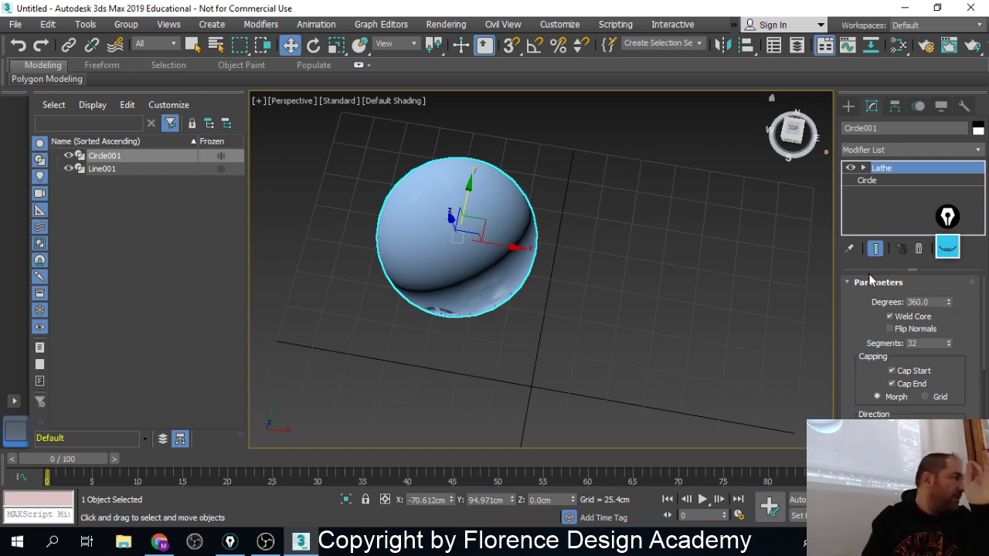
{"action": "left_click", "coordinate": [920, 251]}
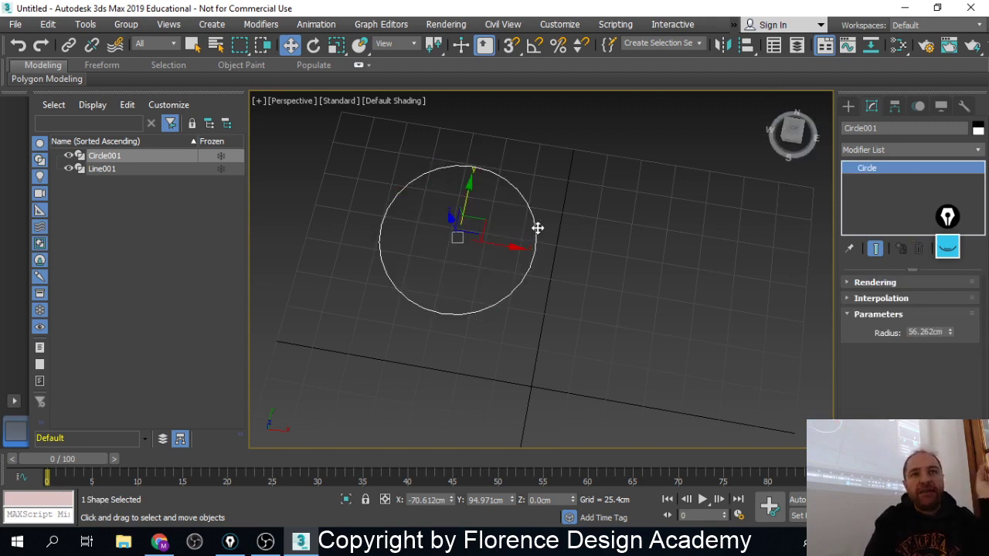
Move only the circle's pivot along X to about 14.9 cm, outside the circle on its right, and leave pivot editing
{"action": "left_click", "coordinate": [900, 110]}
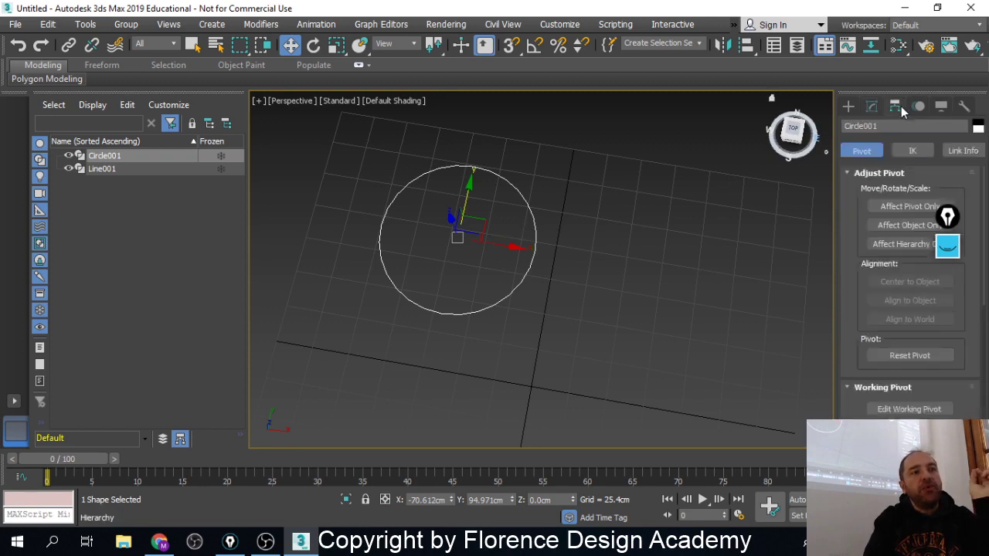
{"action": "left_click", "coordinate": [908, 206]}
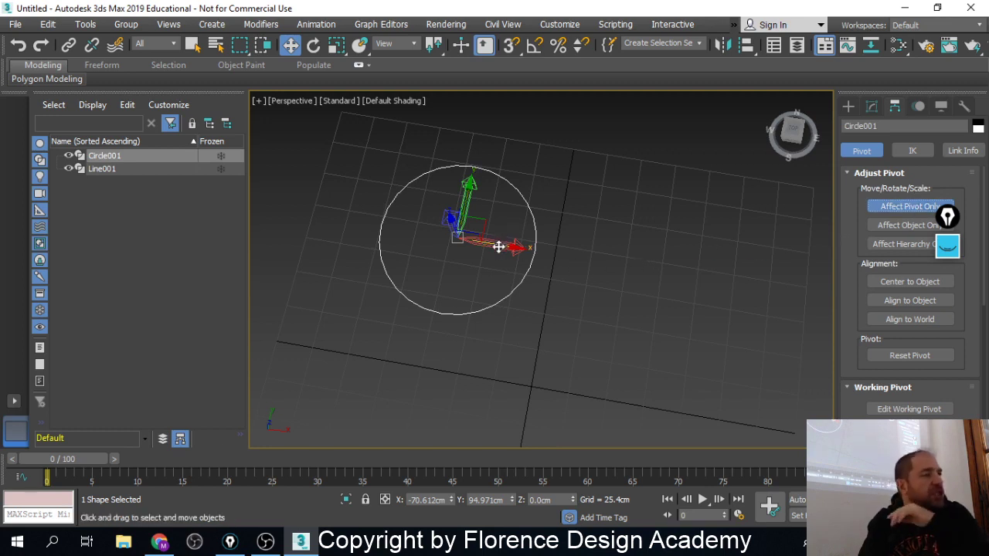
{"action": "left_click_drag", "start_coordinate": [499, 246], "coordinate": [615, 273]}
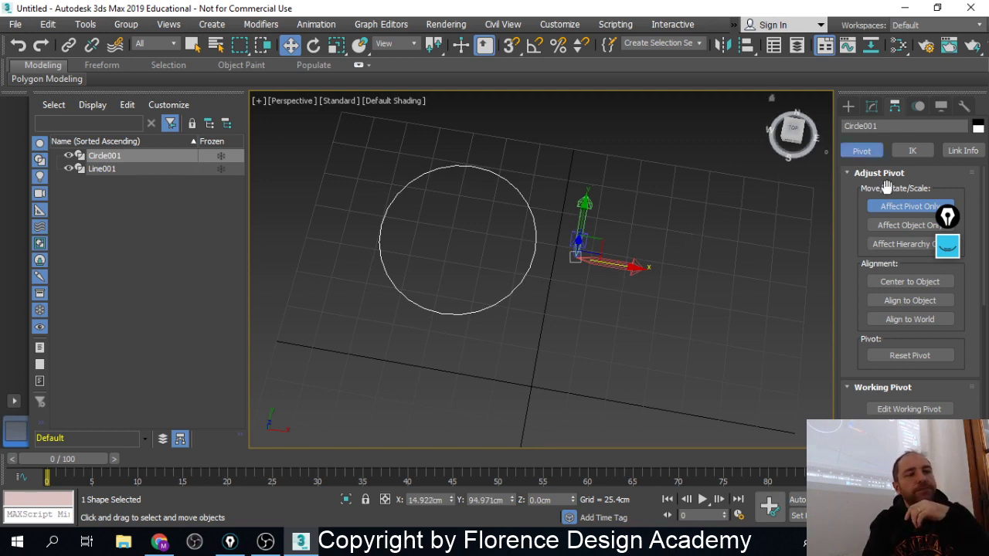
{"action": "left_click", "coordinate": [898, 209]}
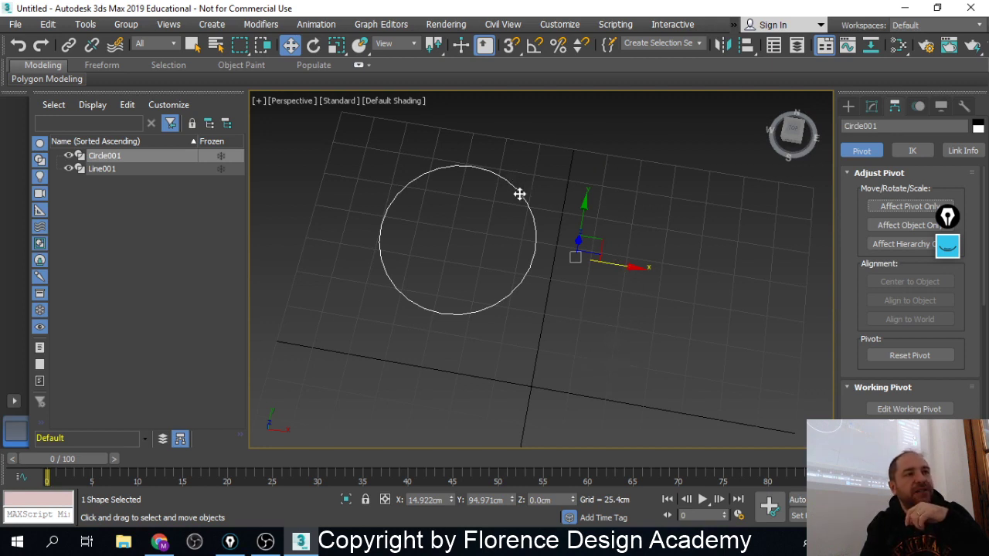
Apply a Lathe modifier to the circle and examine the revolved ring shape from several sides
{"action": "left_click", "coordinate": [870, 110]}
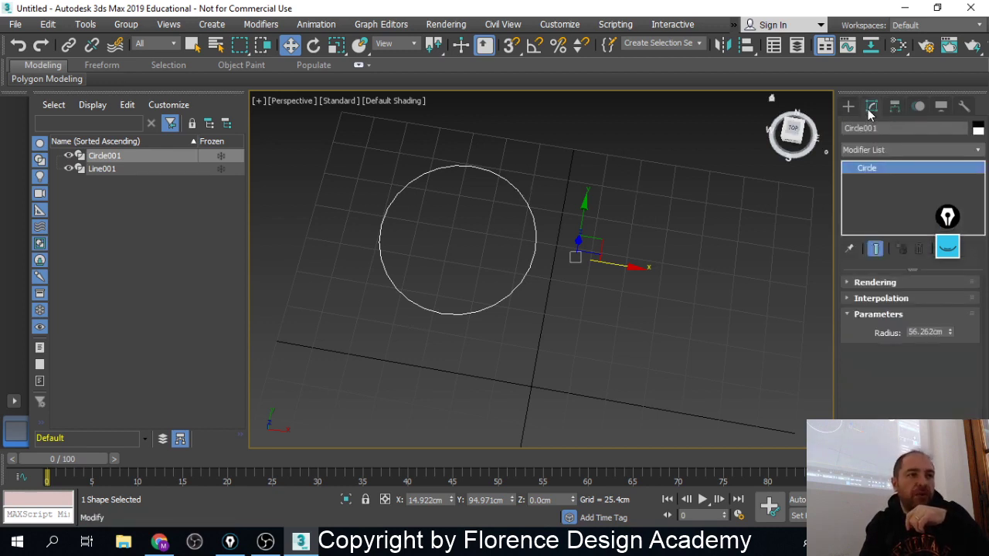
{"action": "left_click", "coordinate": [975, 153]}
{"action": "scroll", "coordinate": [896, 262], "scroll_direction": "down", "scroll_amount": 4}
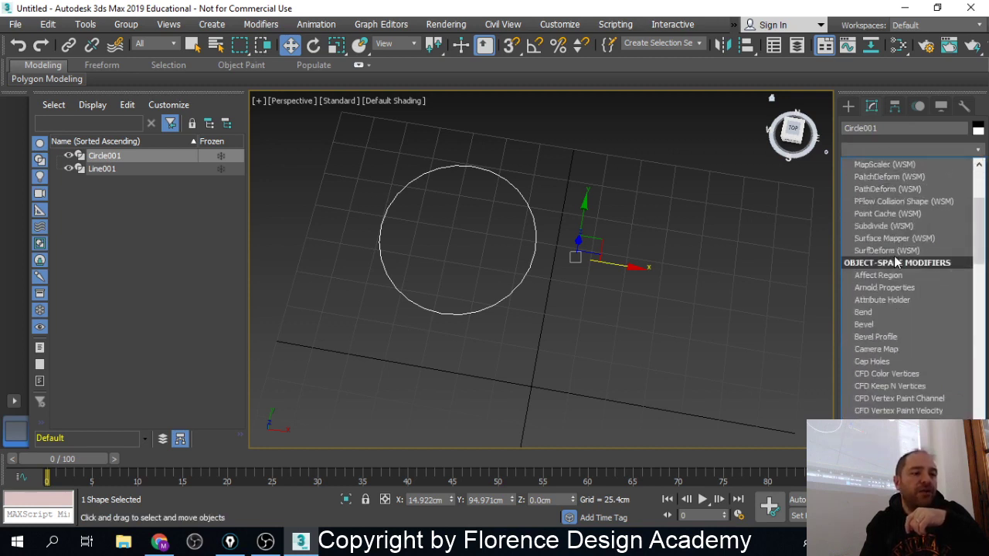
{"action": "scroll", "coordinate": [896, 263], "scroll_direction": "down", "scroll_amount": 7}
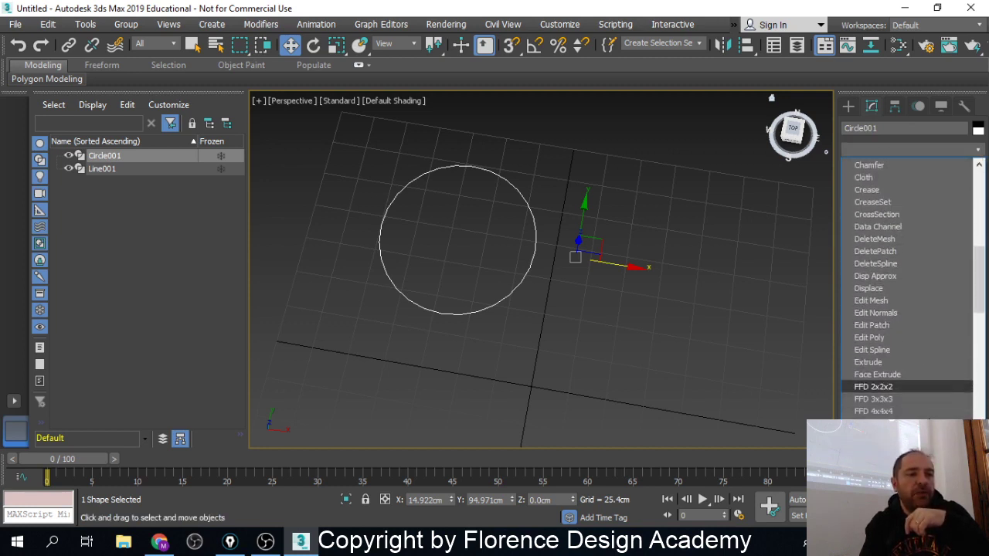
{"action": "scroll", "coordinate": [923, 399], "scroll_direction": "down", "scroll_amount": 3}
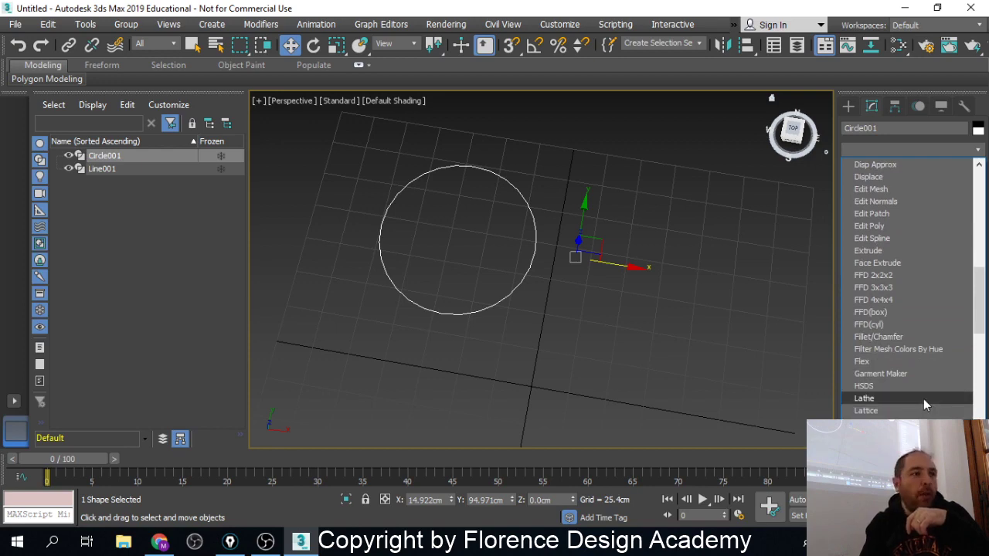
{"action": "left_click", "coordinate": [923, 399]}
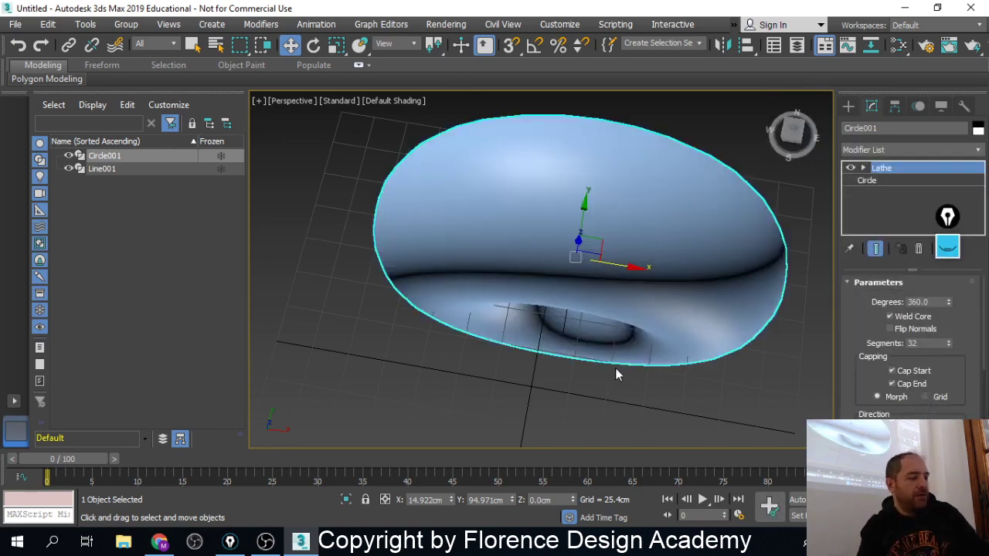
{"action": "middle_click_drag", "start_coordinate": [613, 366], "coordinate": [802, 245], "text": "alt"}
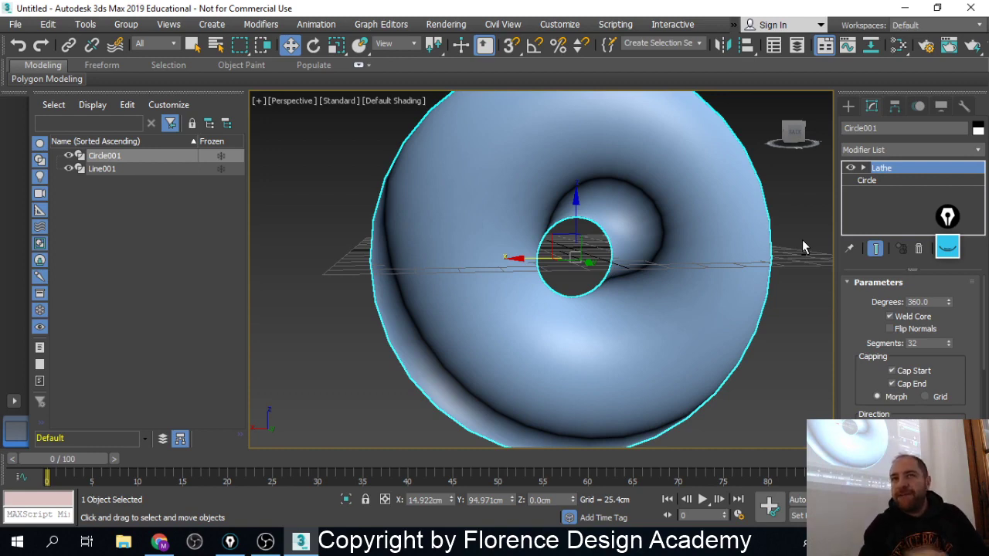
{"action": "middle_click_drag", "start_coordinate": [809, 240], "coordinate": [784, 310], "text": "alt"}
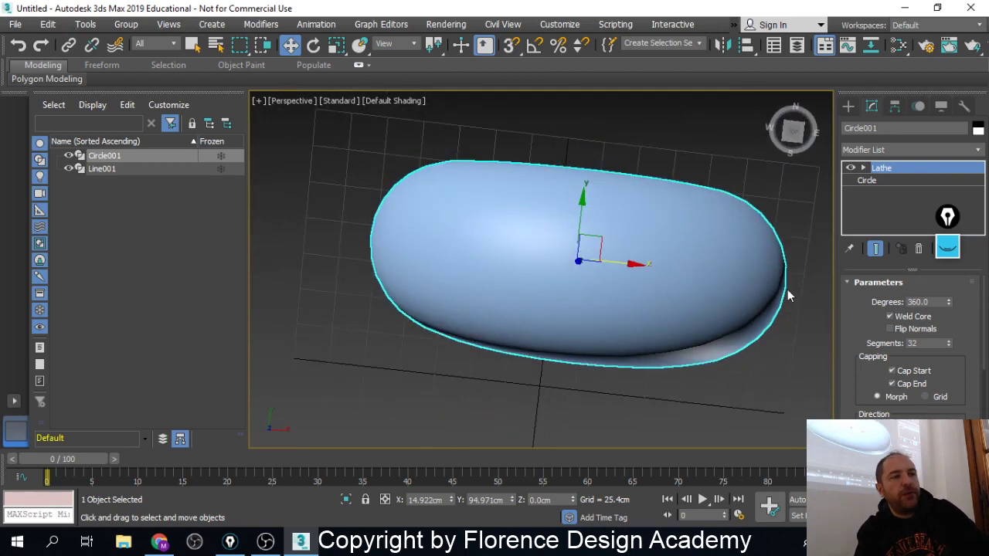
Delete the lathed circle and draw a closed Line spline shaped as a tall right triangle with its vertical side on the right
{"action": "key", "text": "Delete"}
{"action": "left_click", "coordinate": [848, 107]}
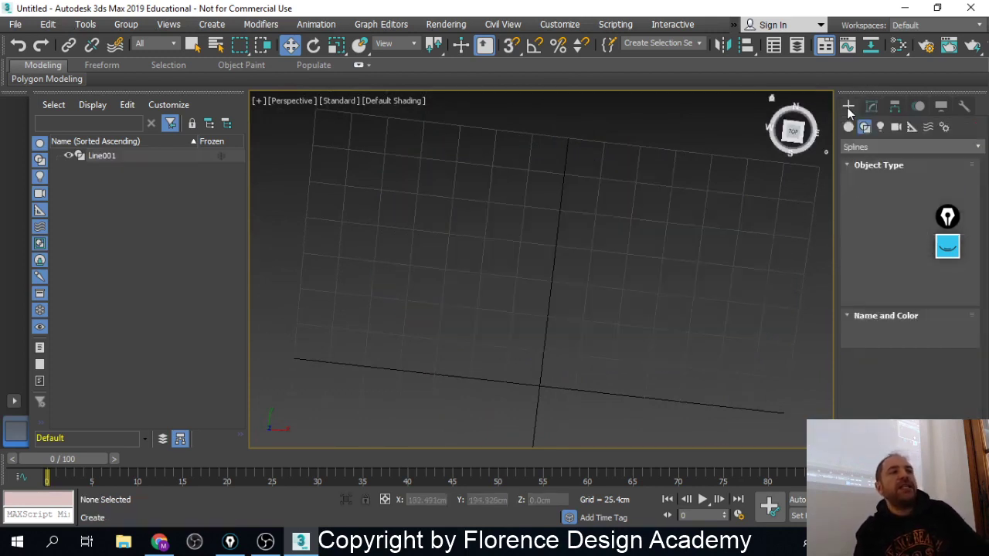
{"action": "middle_click_drag", "start_coordinate": [546, 319], "coordinate": [772, 267], "text": "alt"}
{"action": "left_click", "coordinate": [873, 203]}
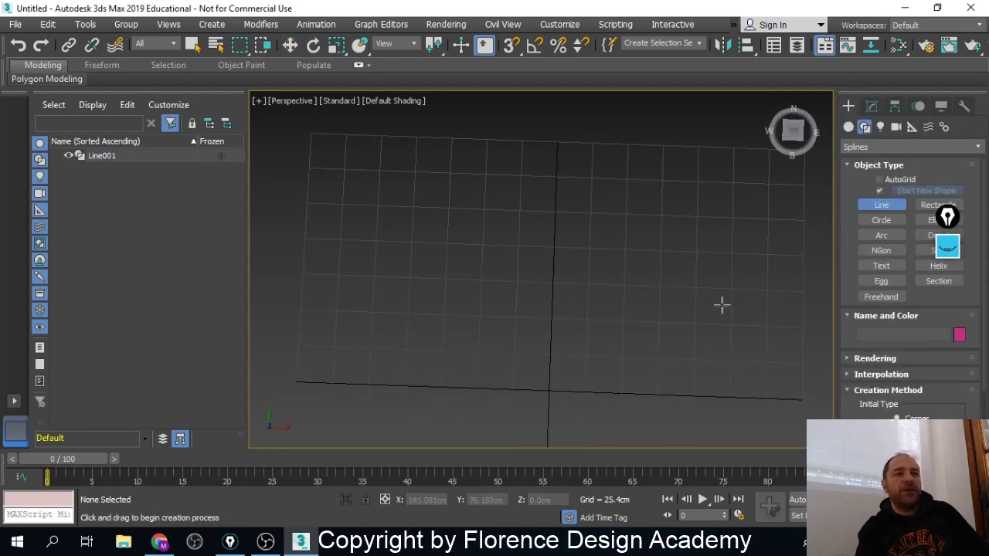
{"action": "left_click", "coordinate": [417, 349]}
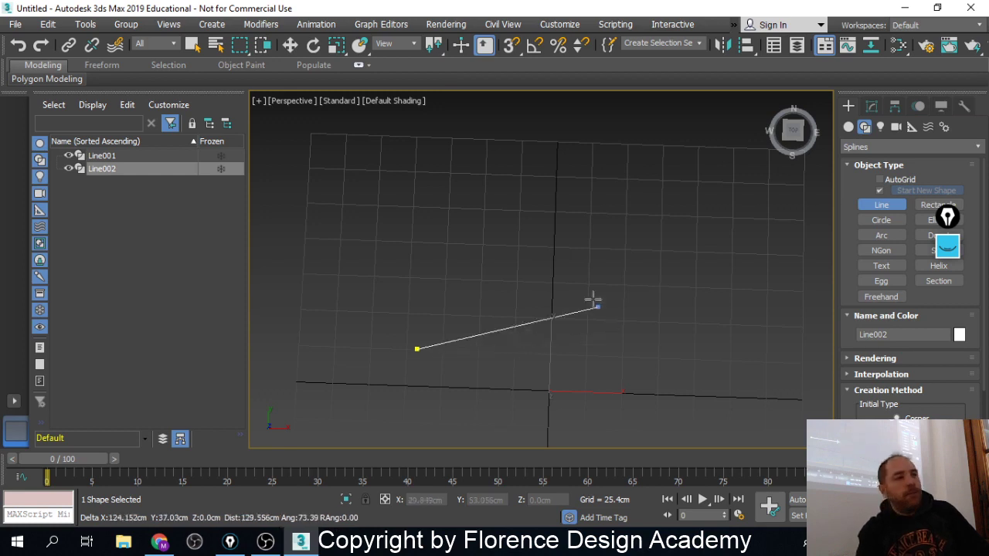
{"action": "right_click", "coordinate": [628, 337]}
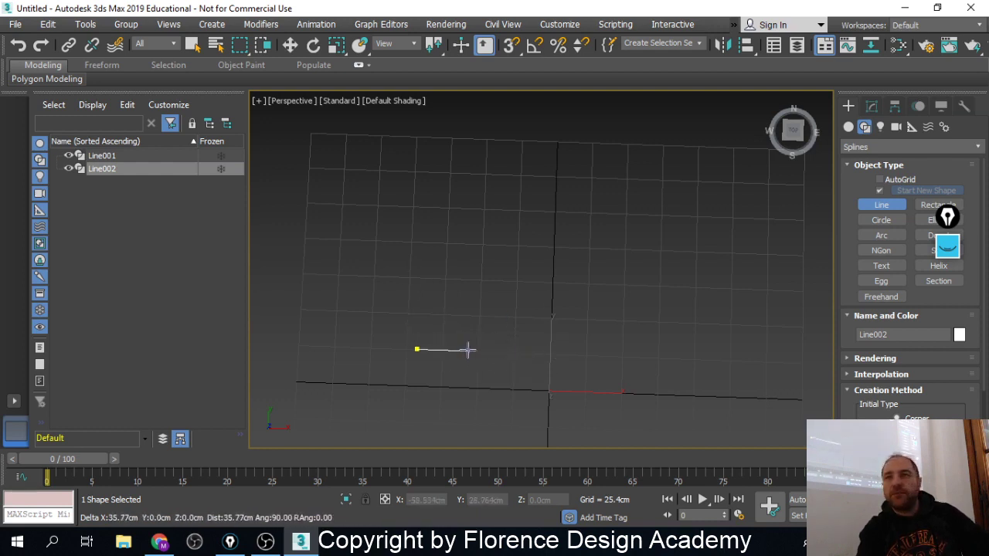
{"action": "left_click", "coordinate": [565, 354]}
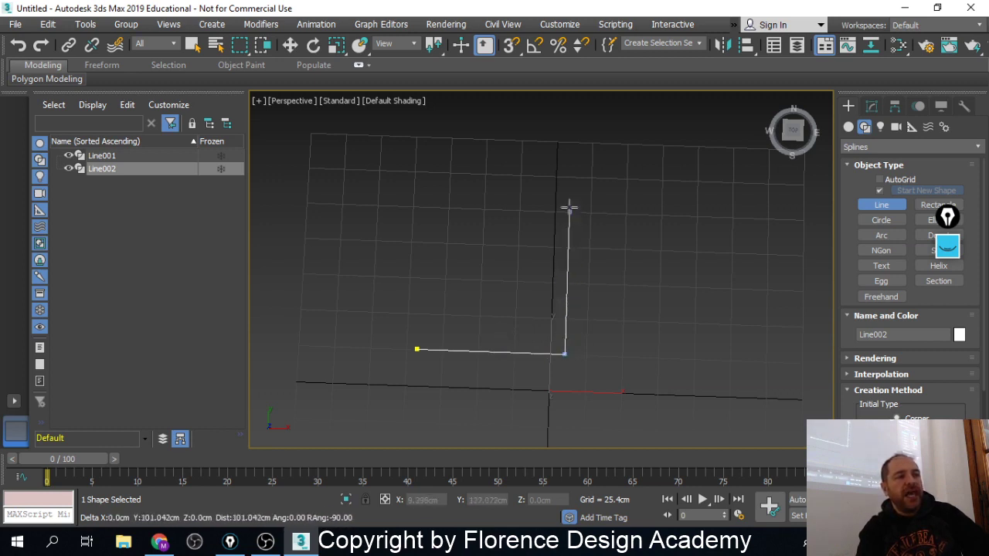
{"action": "left_click", "coordinate": [573, 99]}
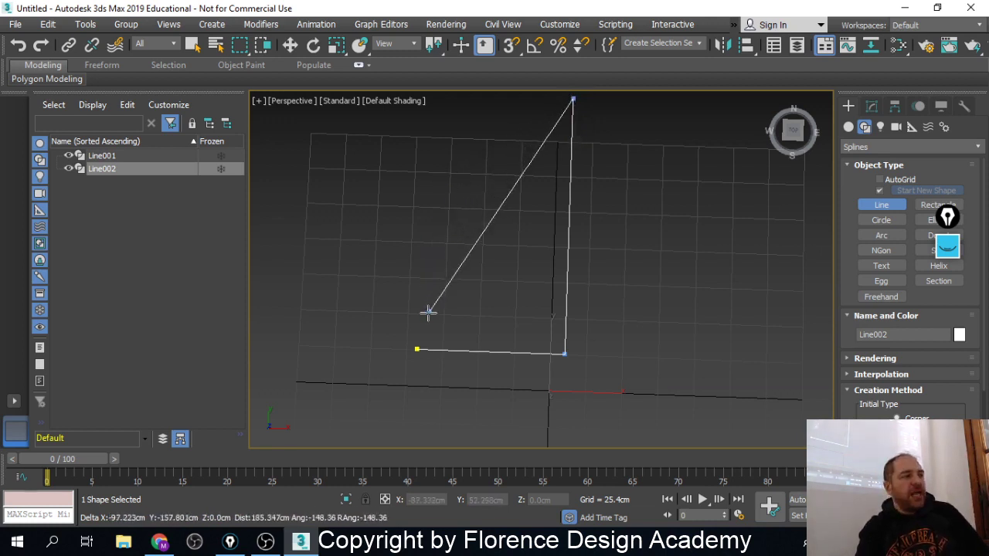
{"action": "left_click", "coordinate": [417, 349]}
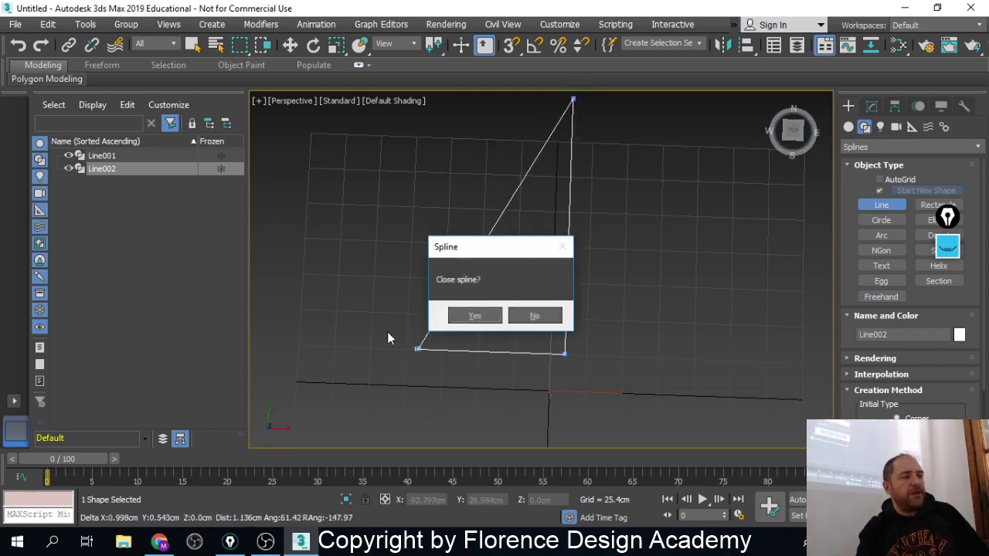
{"action": "left_click", "coordinate": [458, 315]}
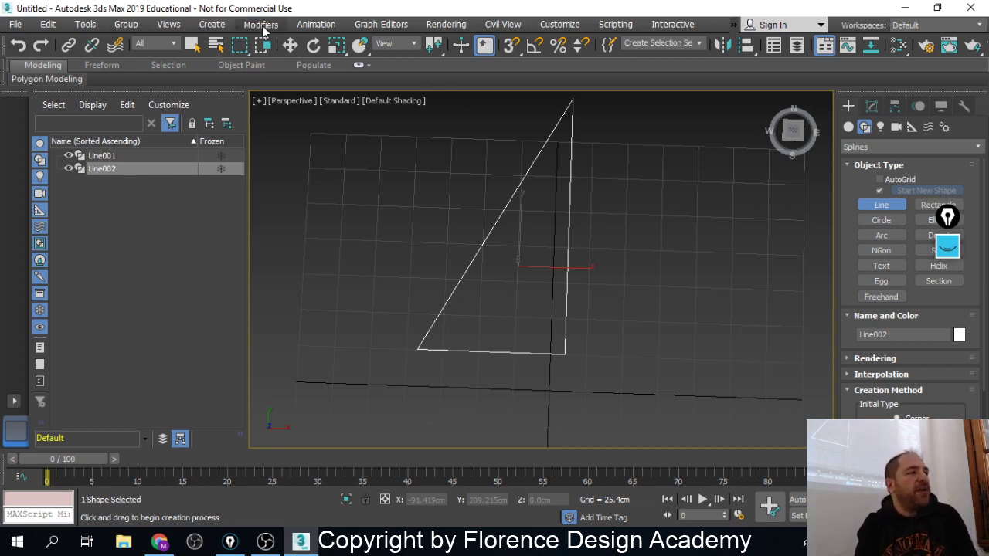
Nudge the triangle slightly up and left, and move only its pivot to about X 100.5 cm, Y 70.4 cm, right of the shape
{"action": "left_click", "coordinate": [290, 45]}
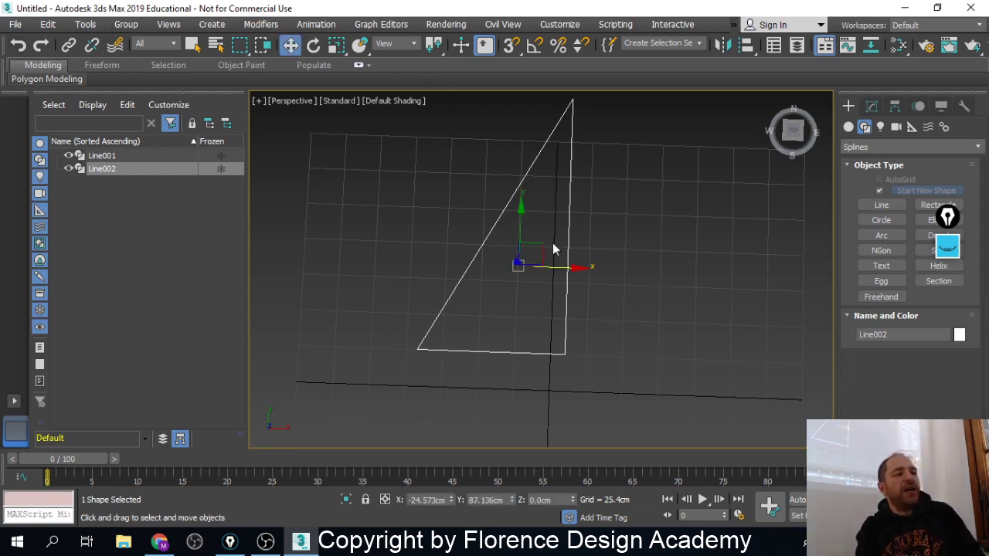
{"action": "left_click_drag", "start_coordinate": [544, 245], "coordinate": [541, 238]}
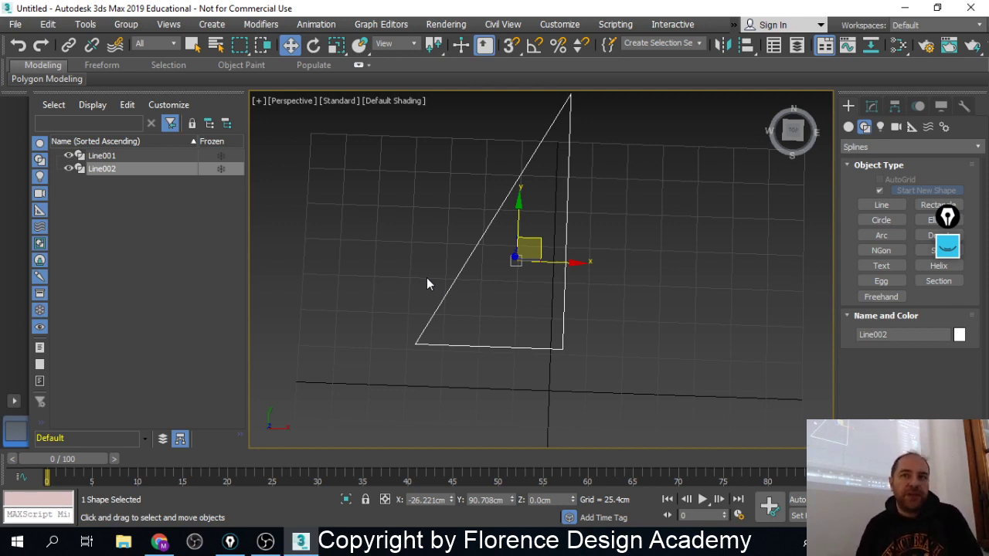
{"action": "left_click", "coordinate": [895, 106]}
{"action": "left_click", "coordinate": [894, 204]}
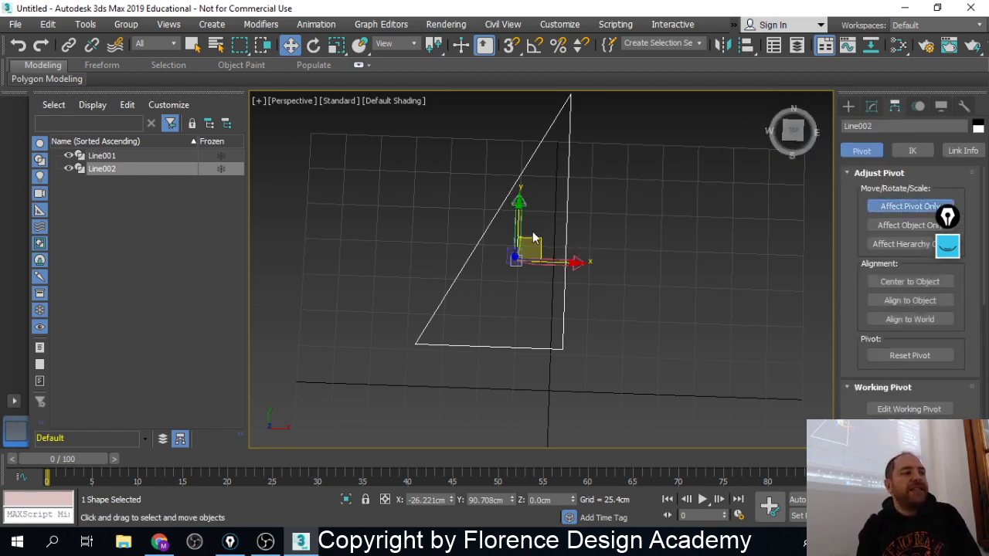
{"action": "left_click_drag", "start_coordinate": [537, 238], "coordinate": [724, 270]}
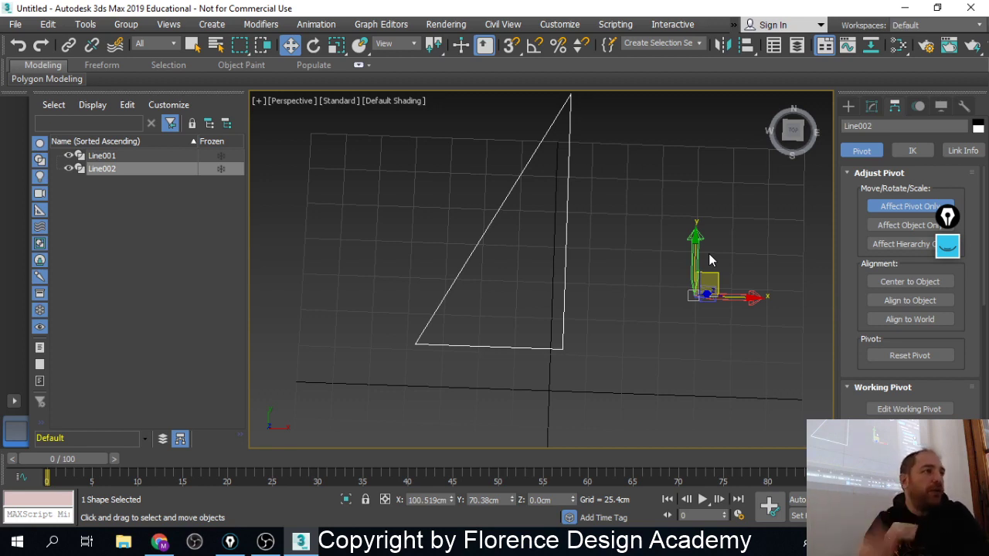
Turn on 3D snapping with Pivot and Vertex, snap the pivot onto the triangle's lower-right corner, and leave pivot editing
{"action": "right_click", "coordinate": [504, 47]}
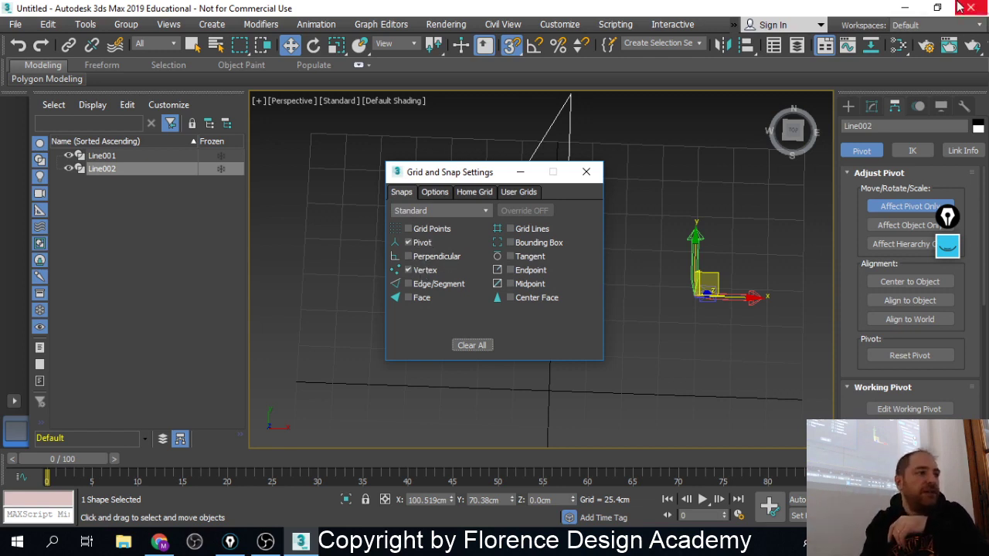
{"action": "left_click", "coordinate": [584, 171]}
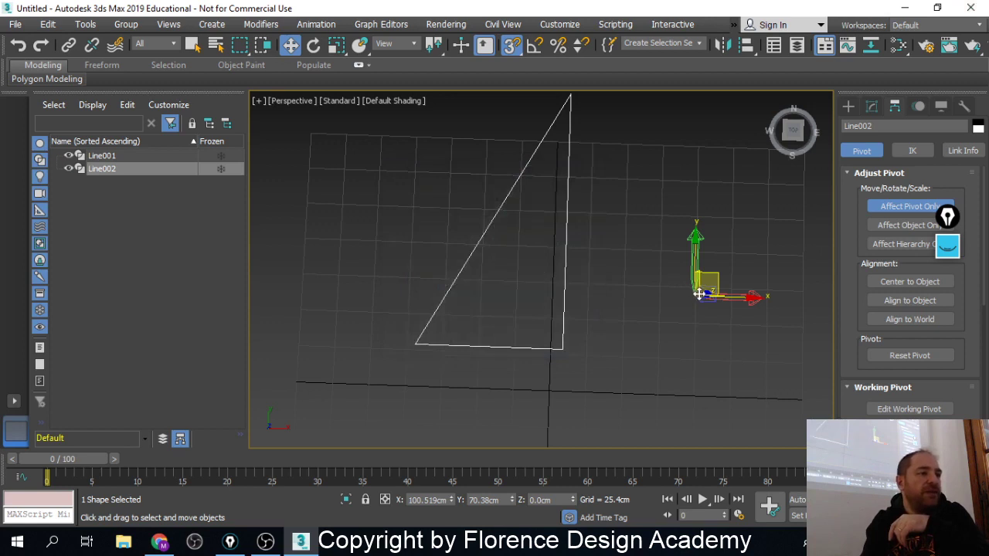
{"action": "left_click_drag", "start_coordinate": [698, 292], "coordinate": [565, 348]}
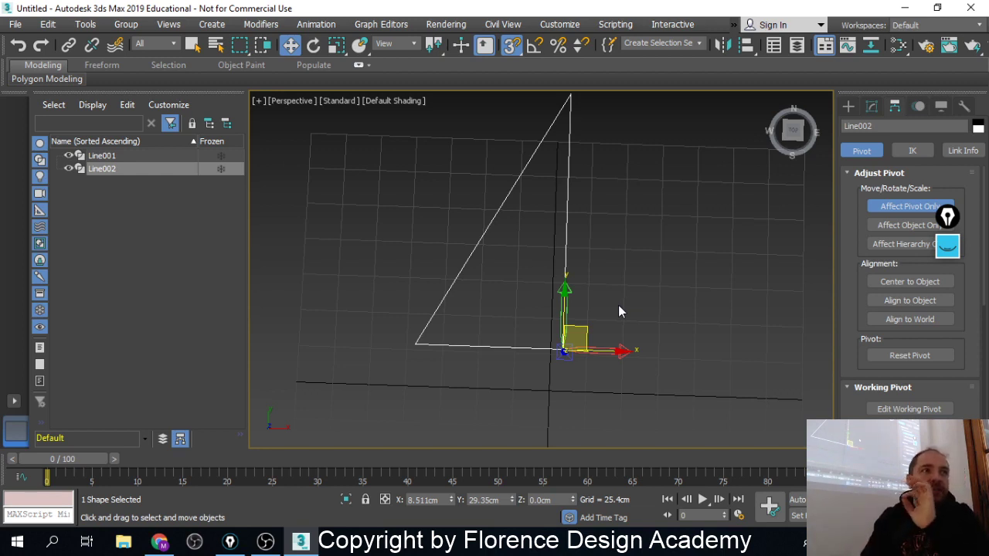
{"action": "left_click", "coordinate": [900, 206]}
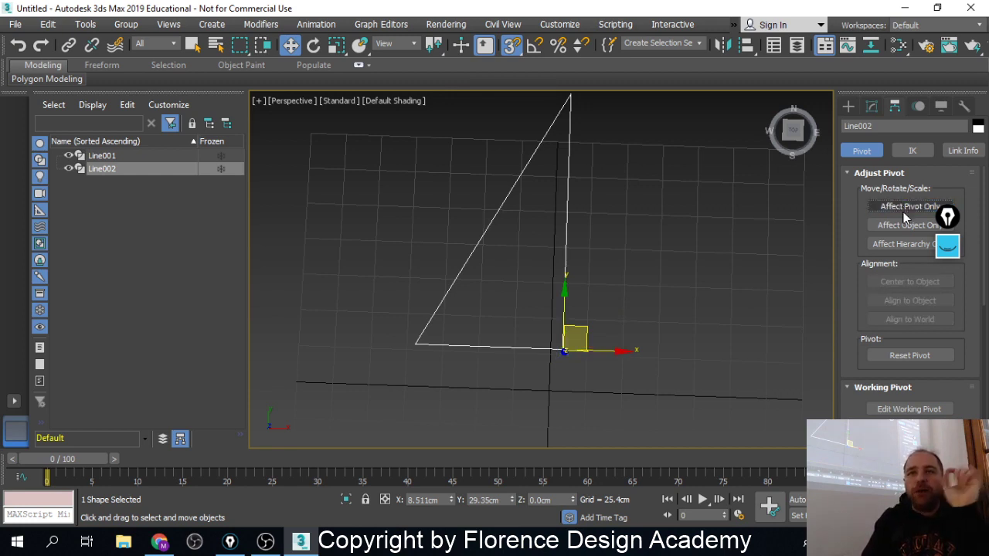
Apply a Lathe modifier to the triangle and view the revolved cone from its base side
{"action": "left_click", "coordinate": [870, 107]}
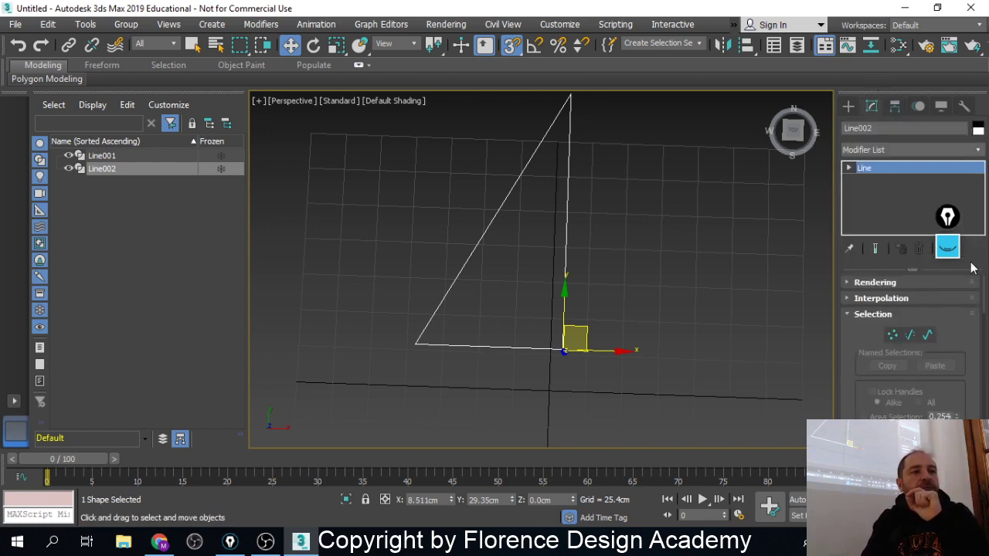
{"action": "left_click", "coordinate": [978, 150]}
{"action": "scroll", "coordinate": [983, 262], "scroll_direction": "down", "scroll_amount": 10}
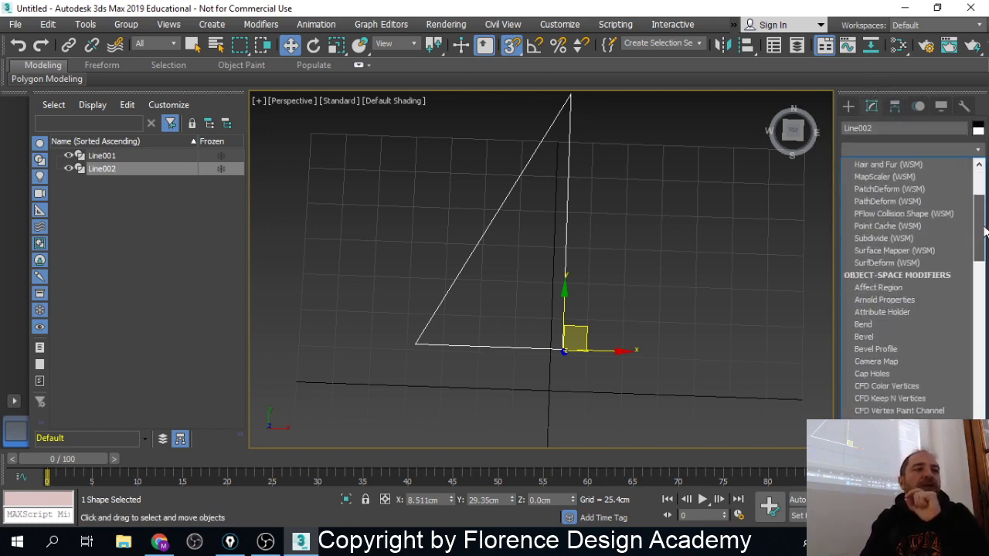
{"action": "scroll", "coordinate": [982, 274], "scroll_direction": "down", "scroll_amount": 4}
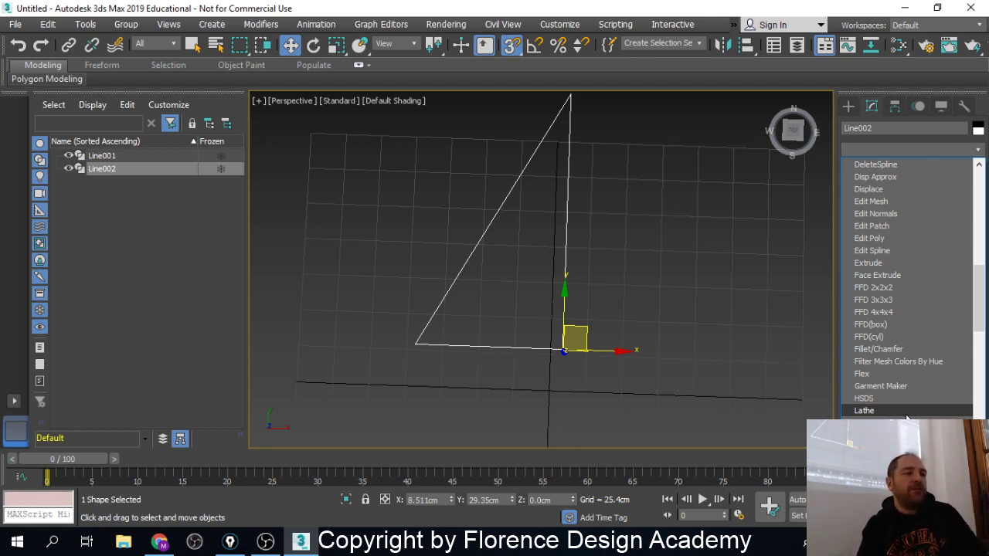
{"action": "left_click", "coordinate": [907, 415]}
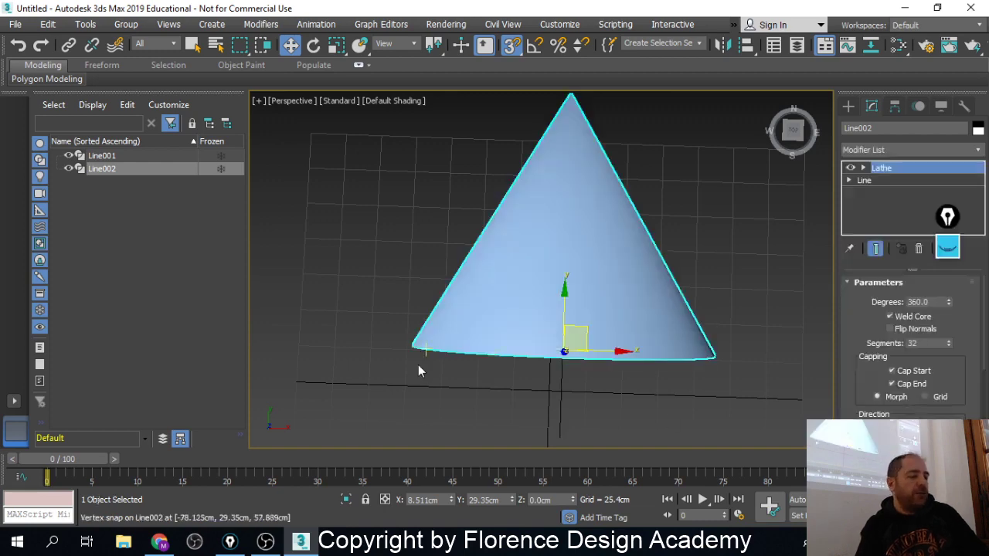
{"action": "middle_click_drag", "start_coordinate": [418, 365], "coordinate": [473, 263], "text": "alt"}
{"action": "middle_click_drag", "start_coordinate": [678, 266], "coordinate": [642, 266]}
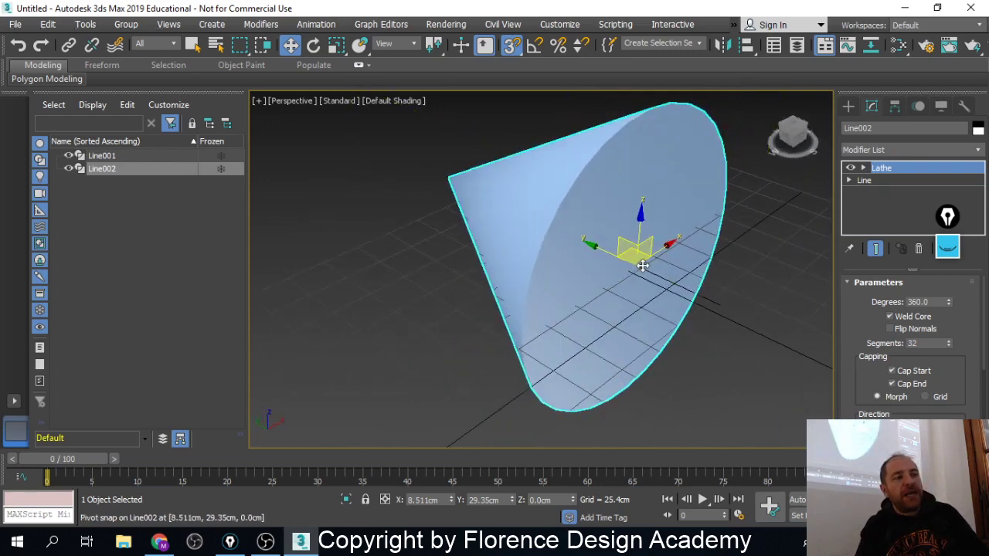
Turn off snapping and disable the Lathe modifier's display to view the bare triangle profile from above
{"action": "key", "text": "s"}
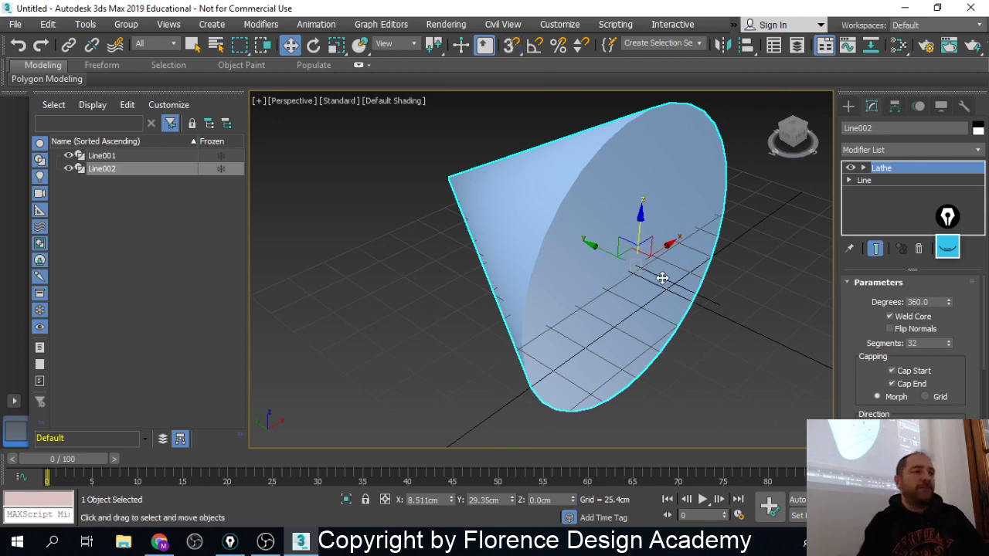
{"action": "left_click", "coordinate": [851, 169]}
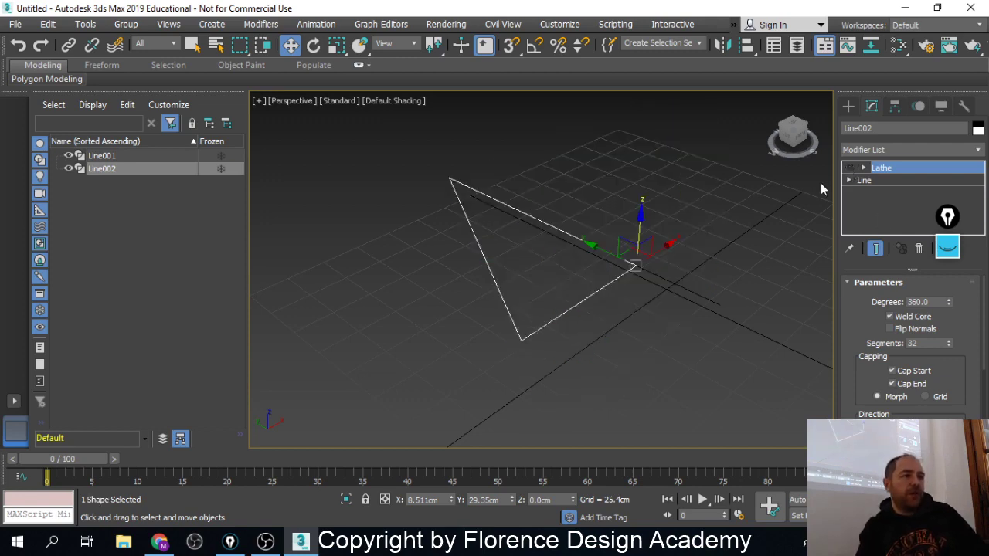
{"action": "middle_click_drag", "start_coordinate": [699, 238], "coordinate": [605, 348], "text": "alt"}
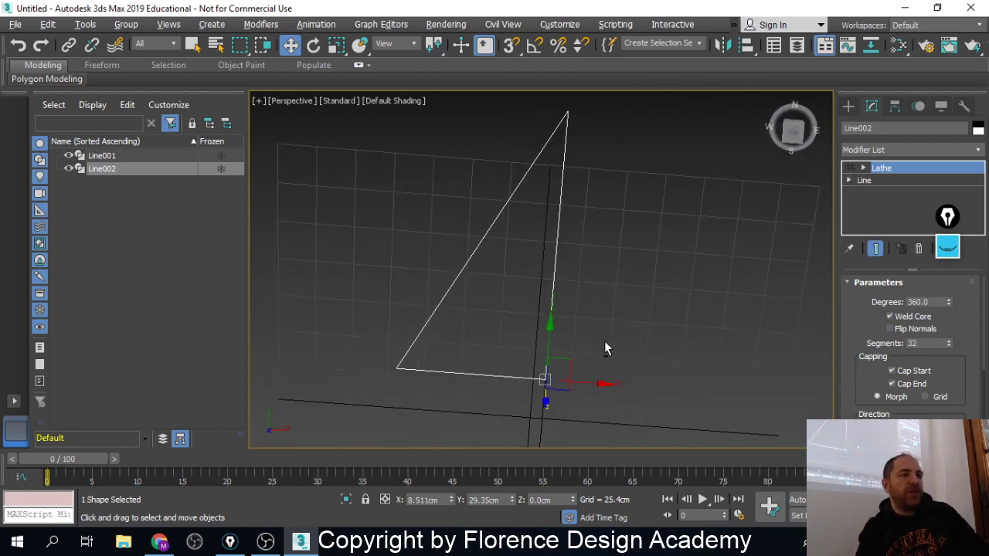
Clear the old annotation marks, trace the triangle's vertical edge in green and its base in pink, and hide the annotations
{"action": "left_click", "coordinate": [949, 249]}
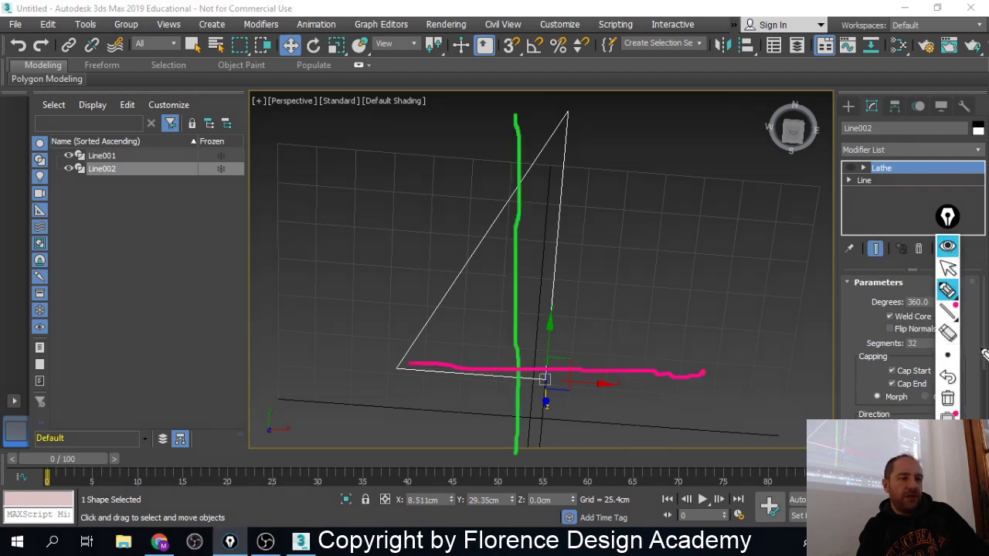
{"action": "left_click", "coordinate": [947, 398]}
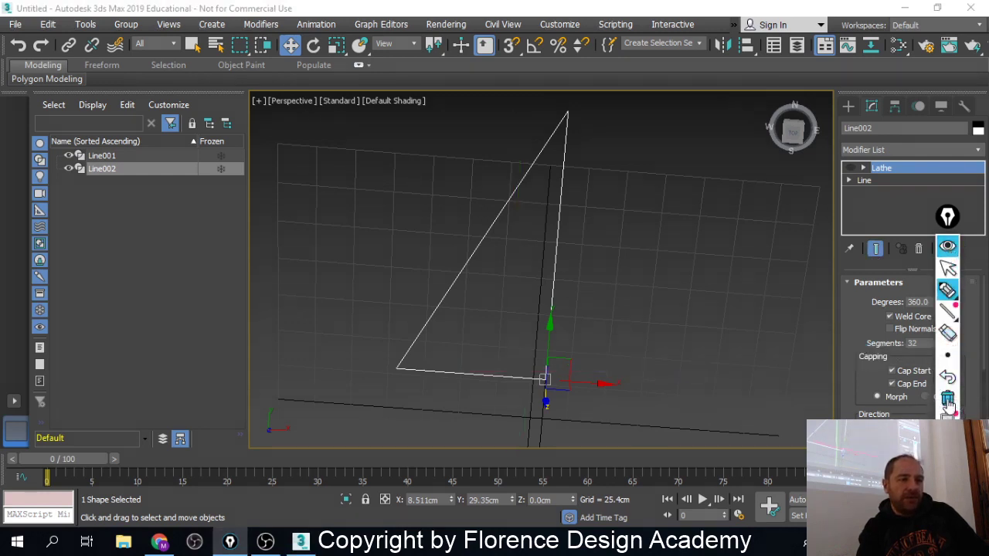
{"action": "left_click", "coordinate": [949, 295]}
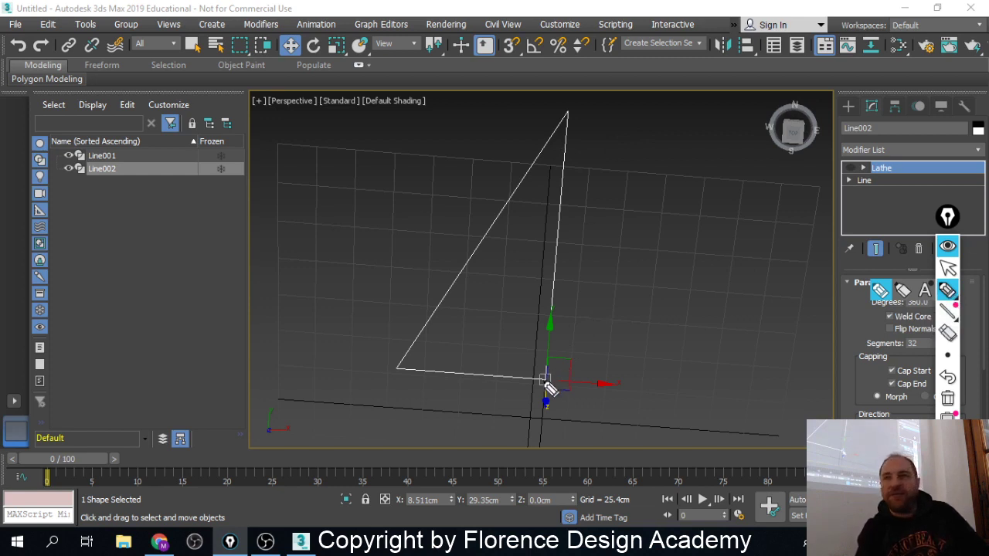
{"action": "mouse_move", "coordinate": [947, 442]}
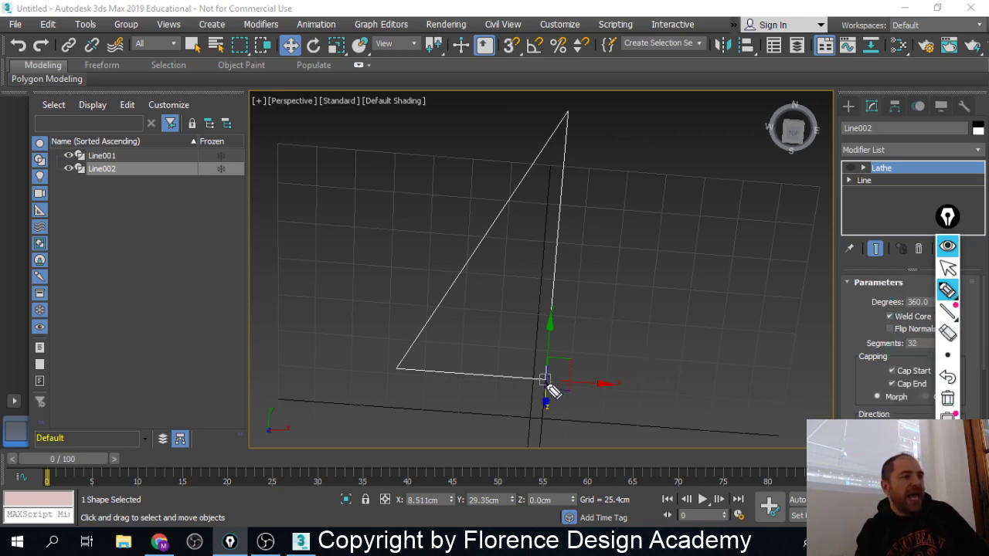
{"action": "mouse_move", "coordinate": [547, 380]}
{"action": "left_mouse_down"}
{"action": "mouse_move", "coordinate": [557, 169]}
{"action": "mouse_move", "coordinate": [572, 122]}
{"action": "mouse_move", "coordinate": [556, 381]}
{"action": "left_mouse_up"}
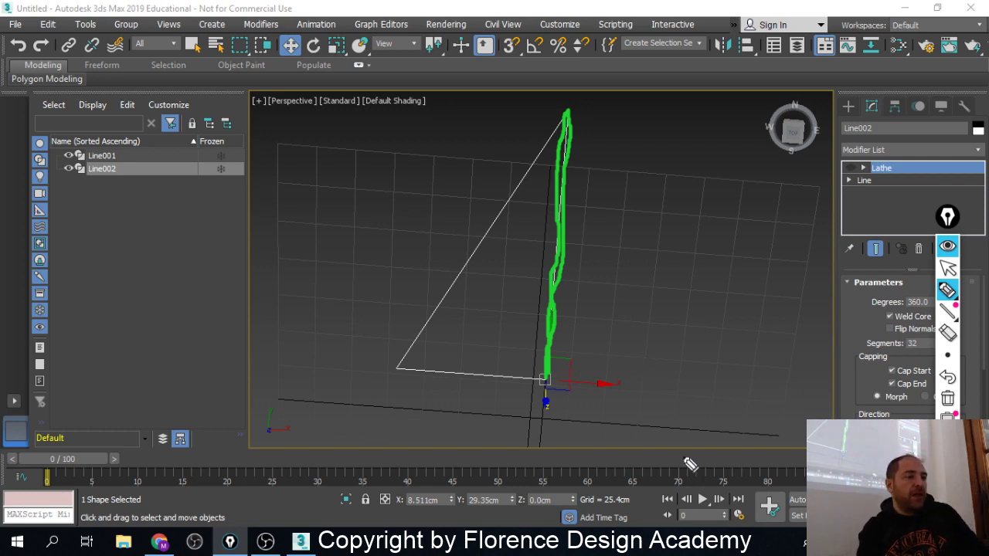
{"action": "mouse_move", "coordinate": [397, 367]}
{"action": "left_mouse_down"}
{"action": "mouse_move", "coordinate": [621, 391]}
{"action": "mouse_move", "coordinate": [528, 392]}
{"action": "mouse_move", "coordinate": [404, 376]}
{"action": "mouse_move", "coordinate": [626, 384]}
{"action": "mouse_move", "coordinate": [507, 386]}
{"action": "mouse_move", "coordinate": [404, 371]}
{"action": "mouse_move", "coordinate": [592, 386]}
{"action": "mouse_move", "coordinate": [565, 388]}
{"action": "left_mouse_up"}
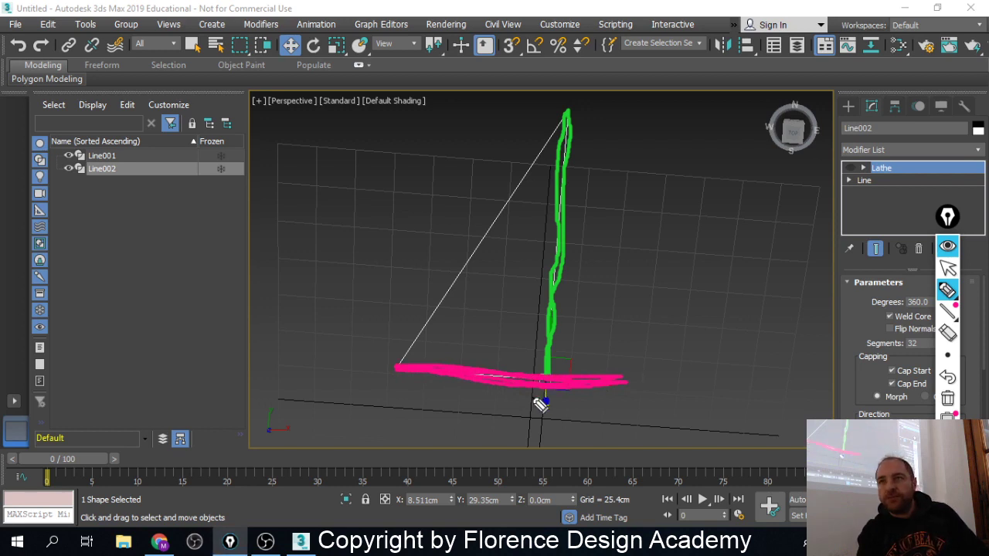
{"action": "left_click", "coordinate": [947, 245]}
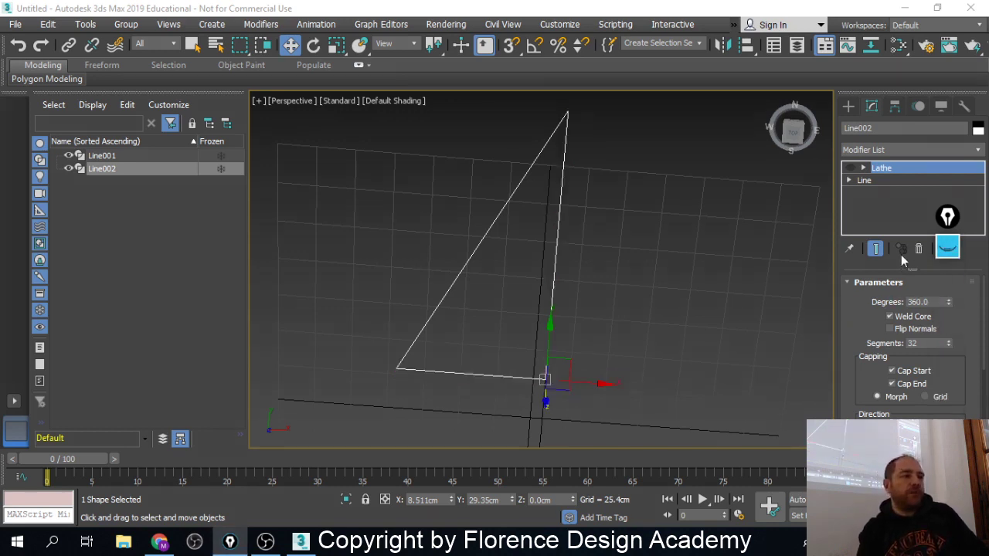
Turn the Lathe modifier's display back on and examine the revolved cone from several sides together with its Lathe parameters
{"action": "middle_click_drag", "start_coordinate": [589, 332], "coordinate": [649, 278], "text": "alt"}
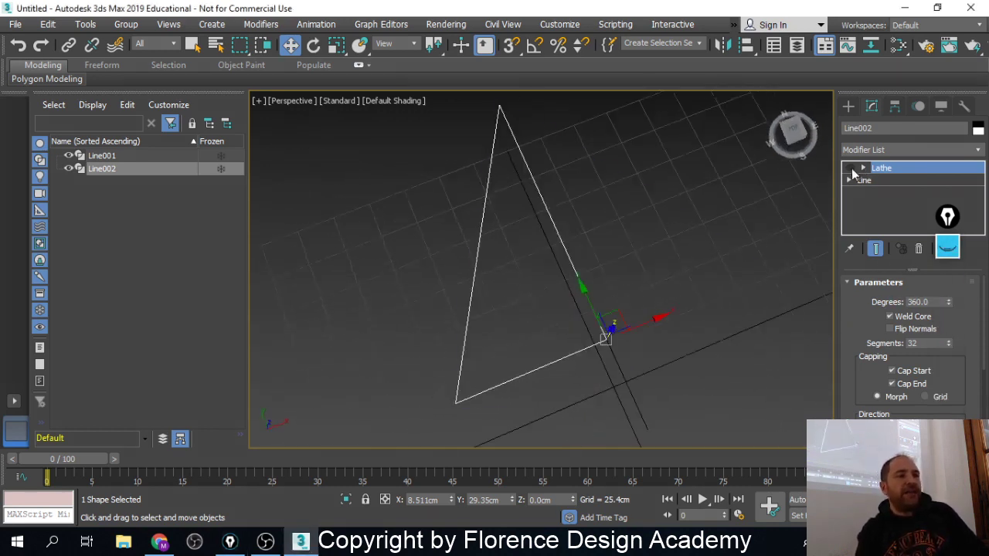
{"action": "left_click", "coordinate": [850, 169]}
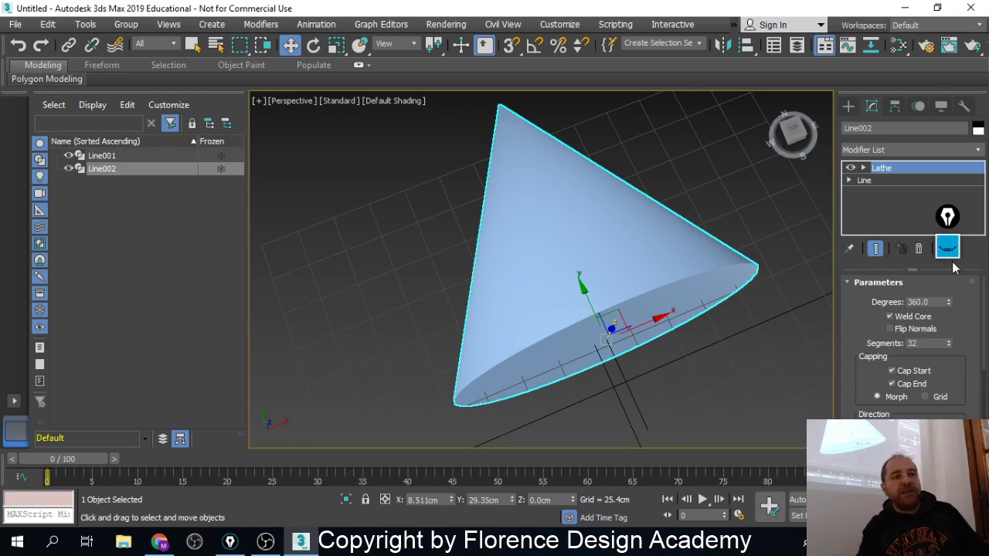
{"action": "middle_click_drag", "start_coordinate": [611, 343], "coordinate": [792, 424], "text": "alt"}
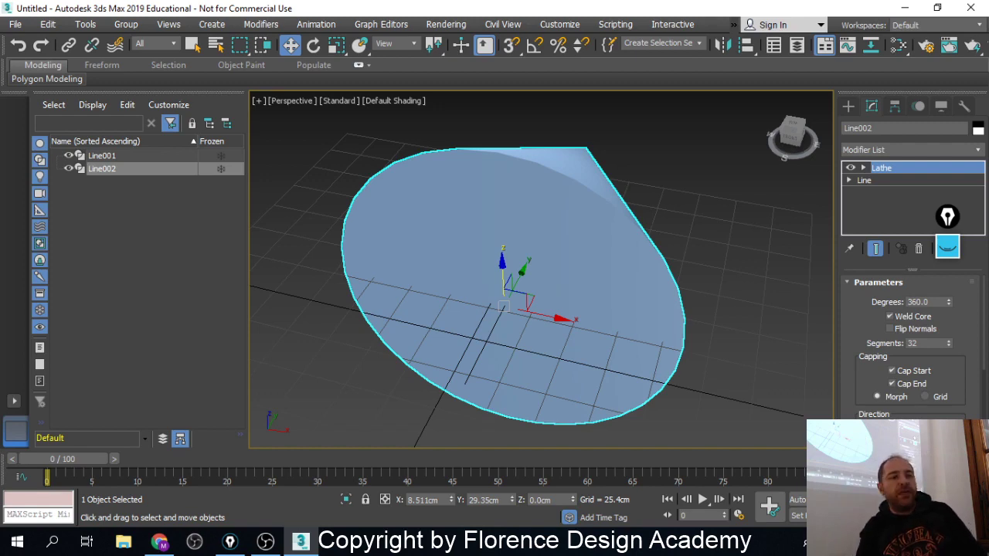
{"action": "left_click", "coordinate": [873, 427]}
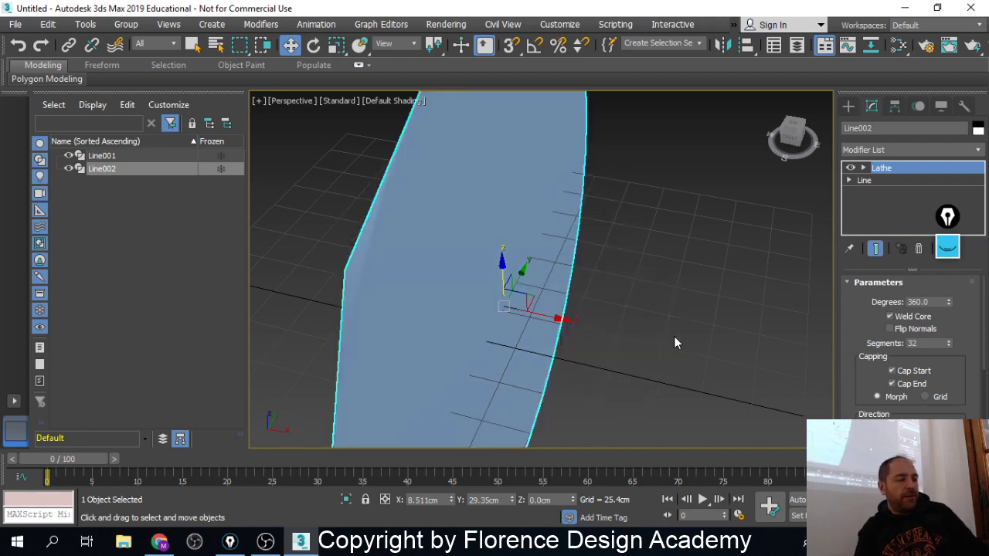
{"action": "middle_click_drag", "start_coordinate": [504, 262], "coordinate": [585, 248], "text": "alt"}
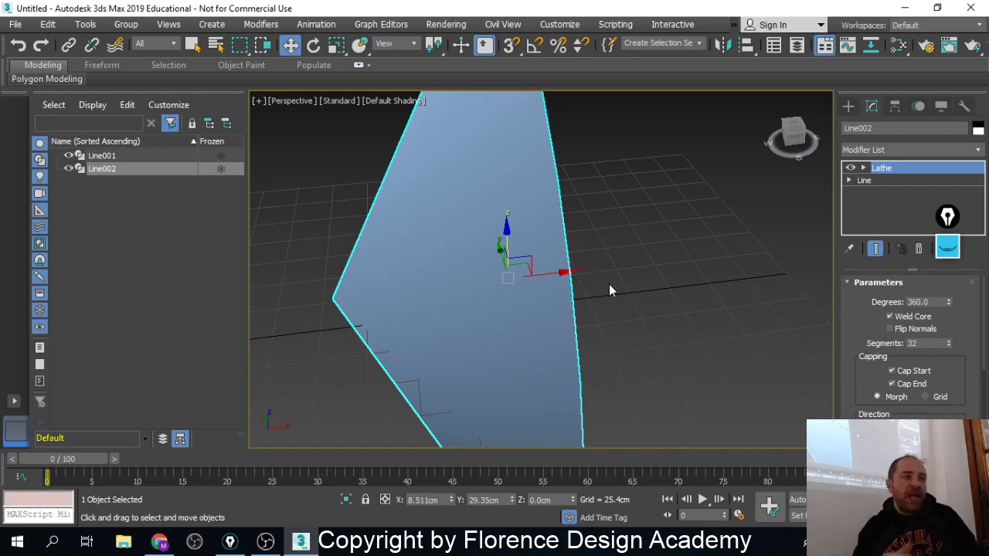
{"action": "middle_click_drag", "start_coordinate": [609, 290], "coordinate": [672, 236], "text": "alt"}
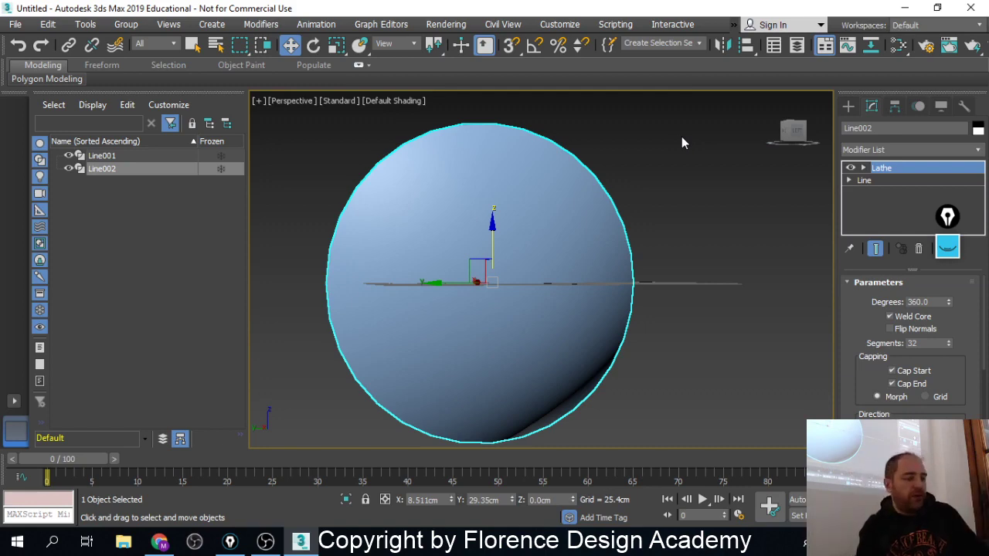
{"action": "middle_click_drag", "start_coordinate": [682, 201], "coordinate": [831, 290], "text": "alt"}
{"action": "scroll", "coordinate": [865, 336], "scroll_direction": "down", "scroll_amount": 2}
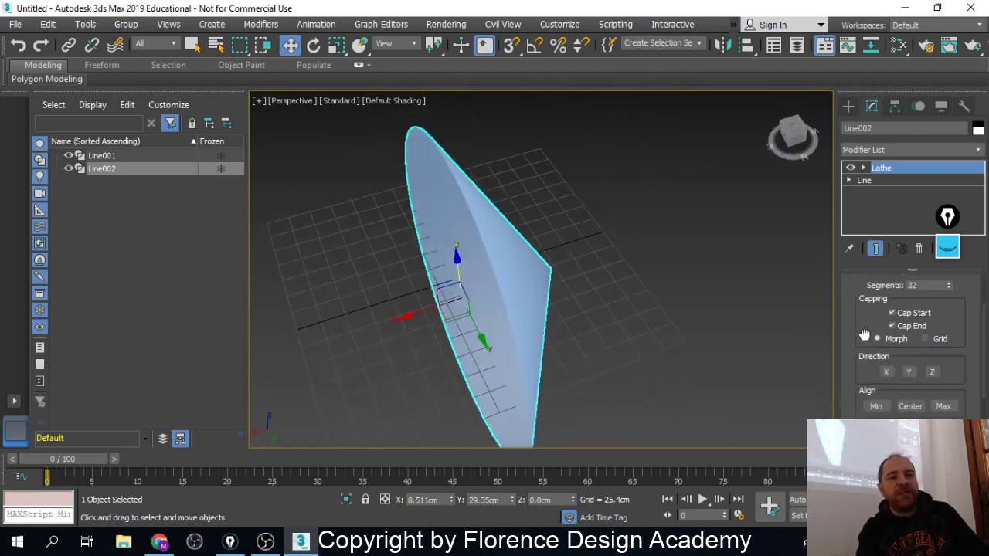
{"action": "left_click_drag", "start_coordinate": [864, 335], "coordinate": [865, 329]}
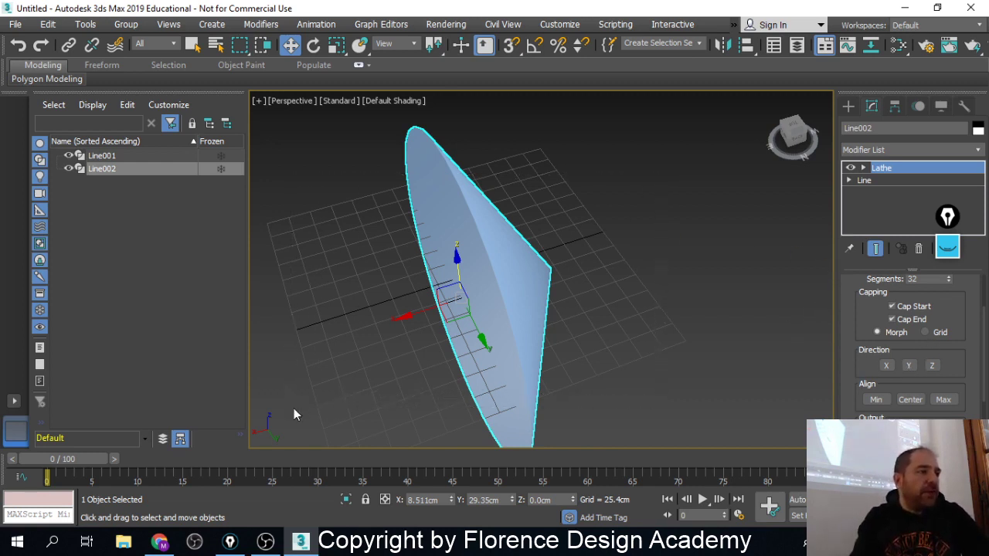
Delete the lathed cone Line002 from the scene
{"action": "key", "text": "Delete"}
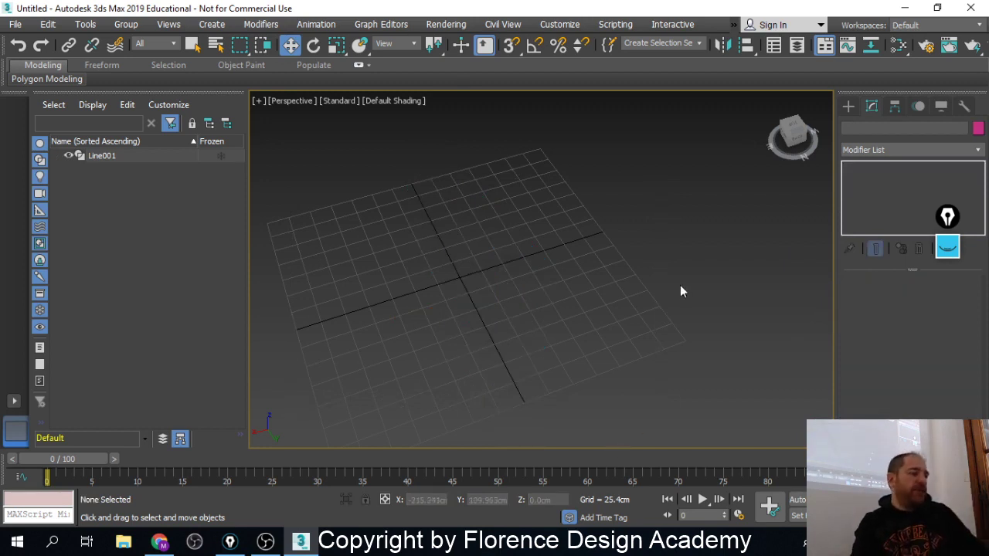
{"action": "middle_click_drag", "start_coordinate": [680, 285], "coordinate": [614, 372], "text": "alt"}
{"action": "middle_click_drag", "start_coordinate": [516, 281], "coordinate": [454, 282]}
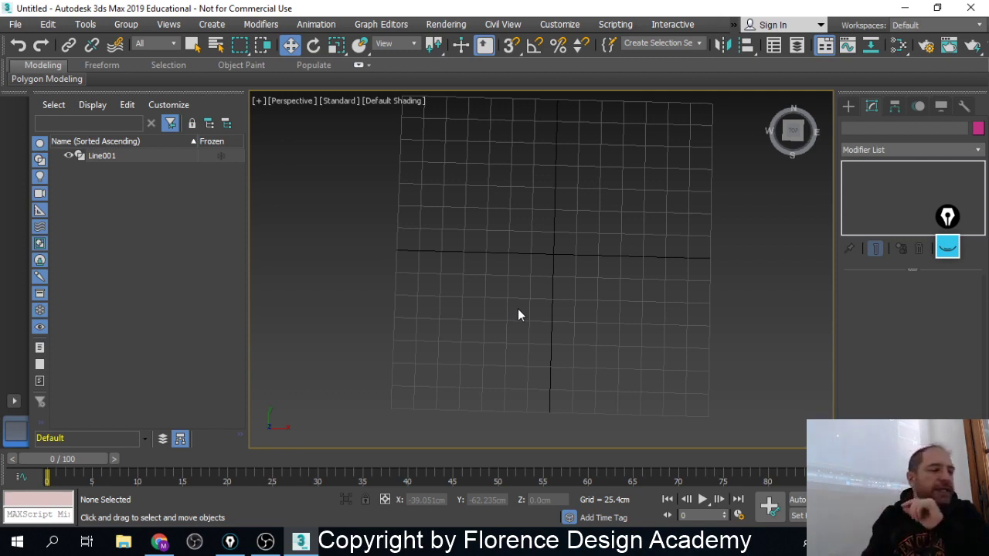
Show the annotations, clear the old marks, outline the ViewCube with a pink box, and return to the normal cursor
{"action": "left_click", "coordinate": [231, 543]}
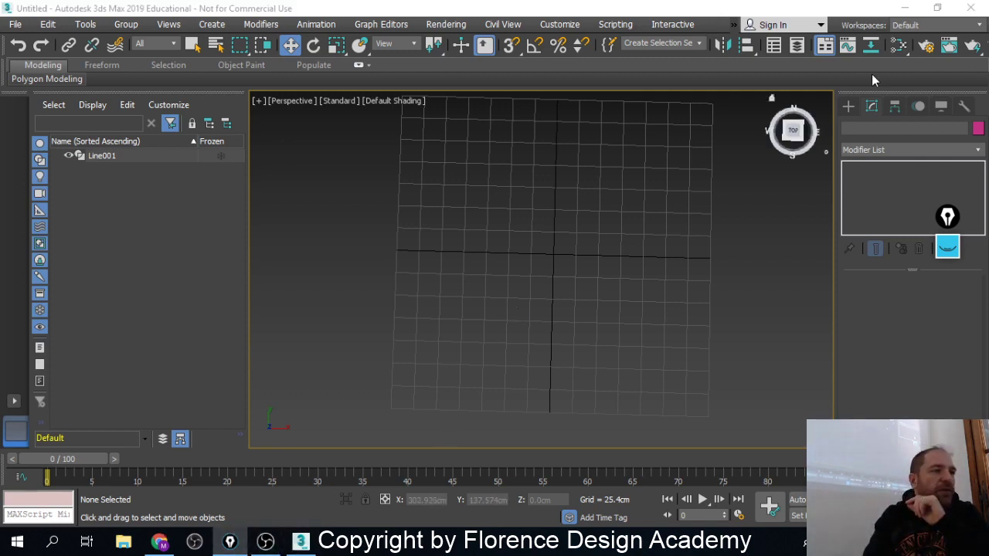
{"action": "left_click", "coordinate": [947, 247]}
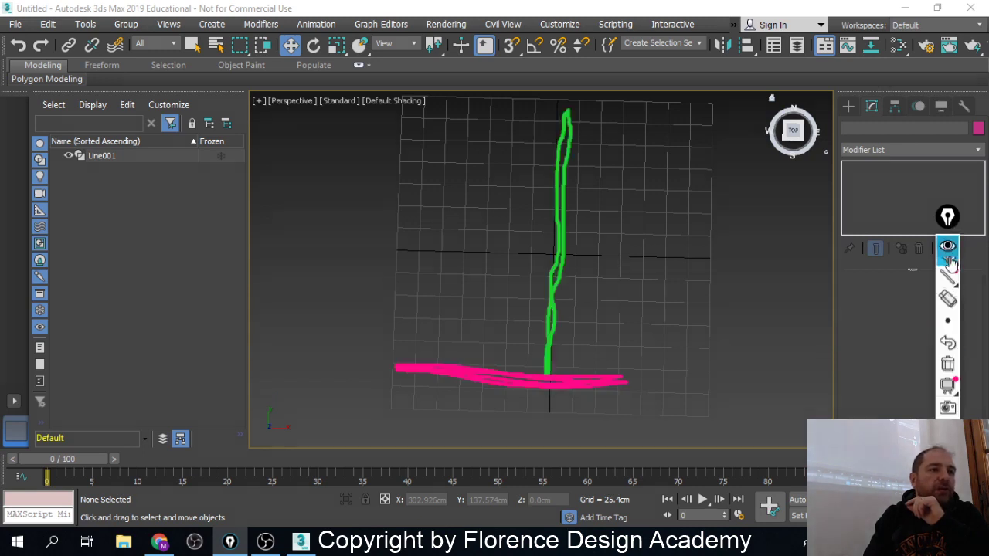
{"action": "left_click", "coordinate": [947, 400]}
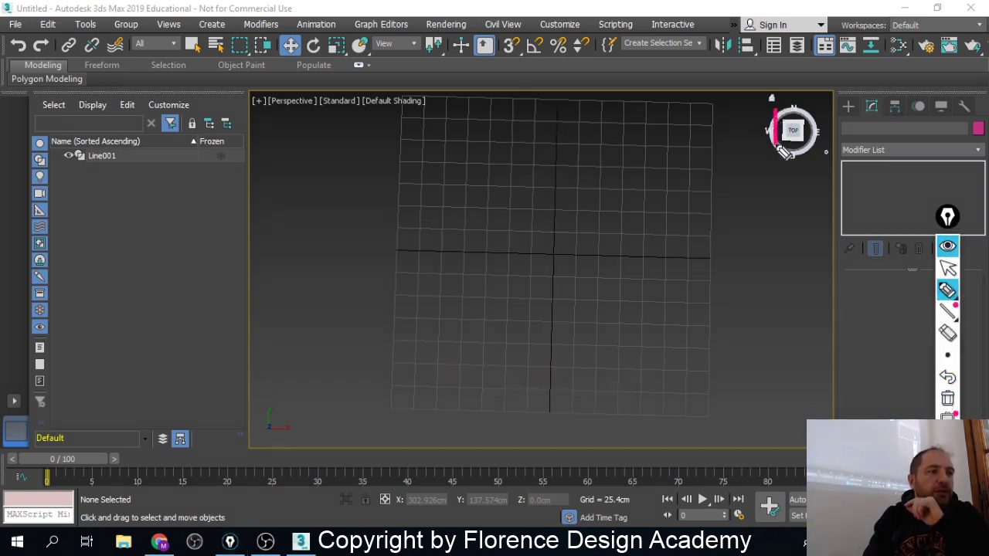
{"action": "mouse_move", "coordinate": [815, 152]}
{"action": "left_mouse_down"}
{"action": "mouse_move", "coordinate": [825, 124]}
{"action": "mouse_move", "coordinate": [792, 107]}
{"action": "mouse_move", "coordinate": [774, 123]}
{"action": "left_mouse_up"}
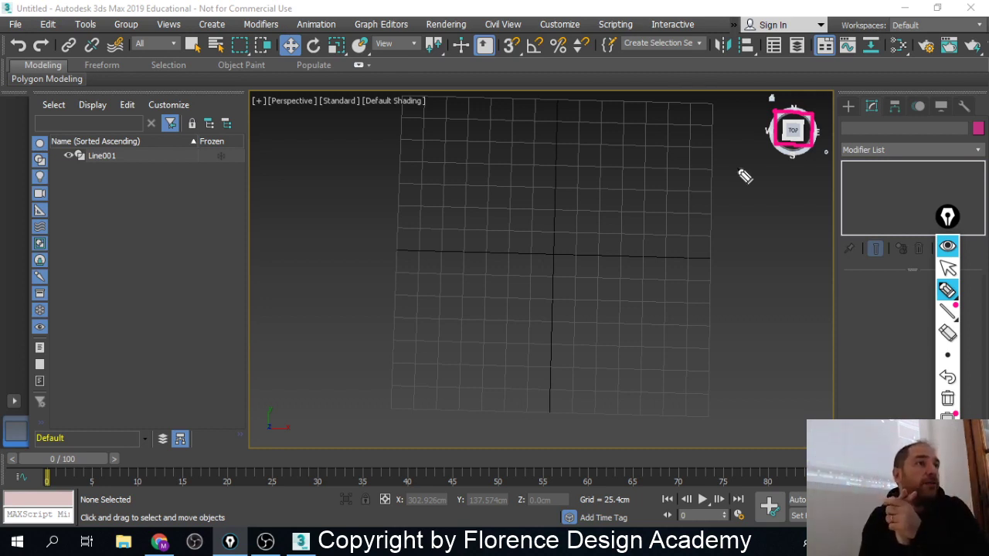
{"action": "left_click", "coordinate": [947, 268]}
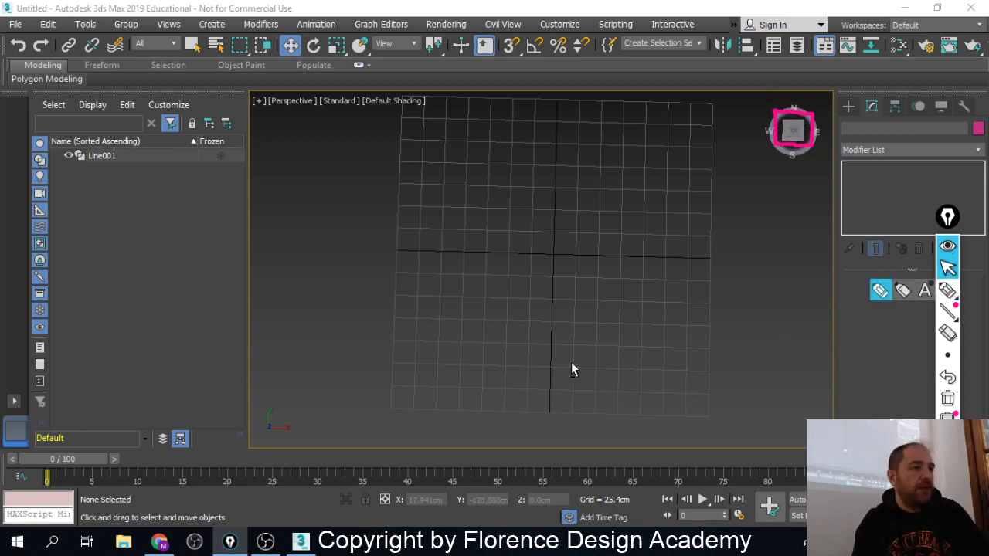
Start a Line spline from the top view with a short vertical segment on the Y axis, a shoulder to its left, and a long slanted inner edge
{"action": "middle_click_drag", "start_coordinate": [571, 369], "coordinate": [156, 3], "text": "alt"}
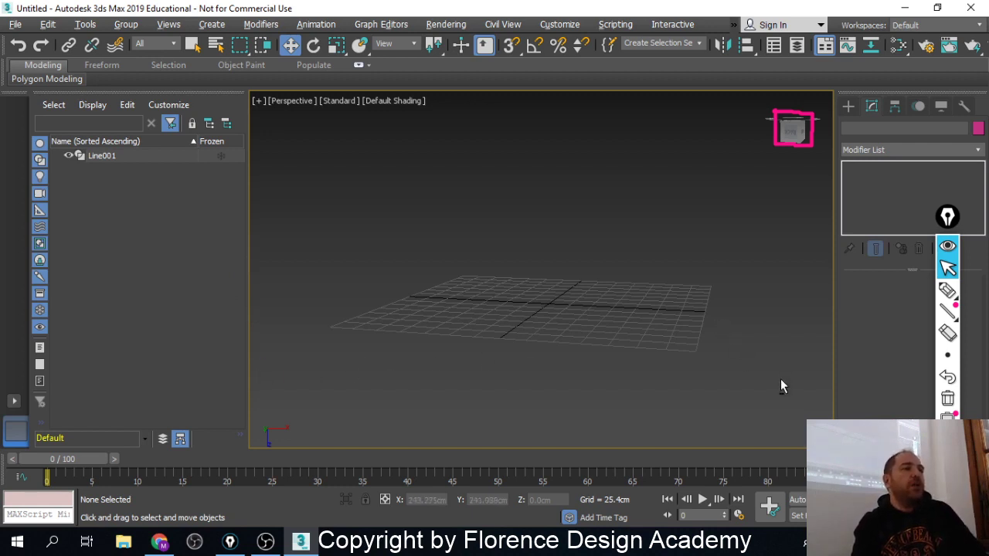
{"action": "middle_click_drag", "start_coordinate": [781, 380], "coordinate": [746, 385], "text": "alt"}
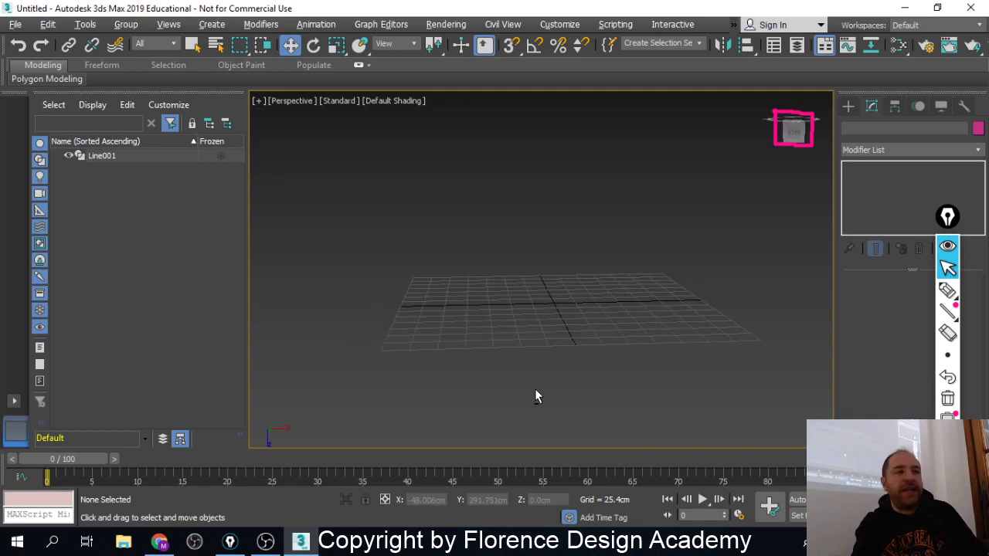
{"action": "middle_click_drag", "start_coordinate": [613, 362], "coordinate": [730, 231], "text": "alt"}
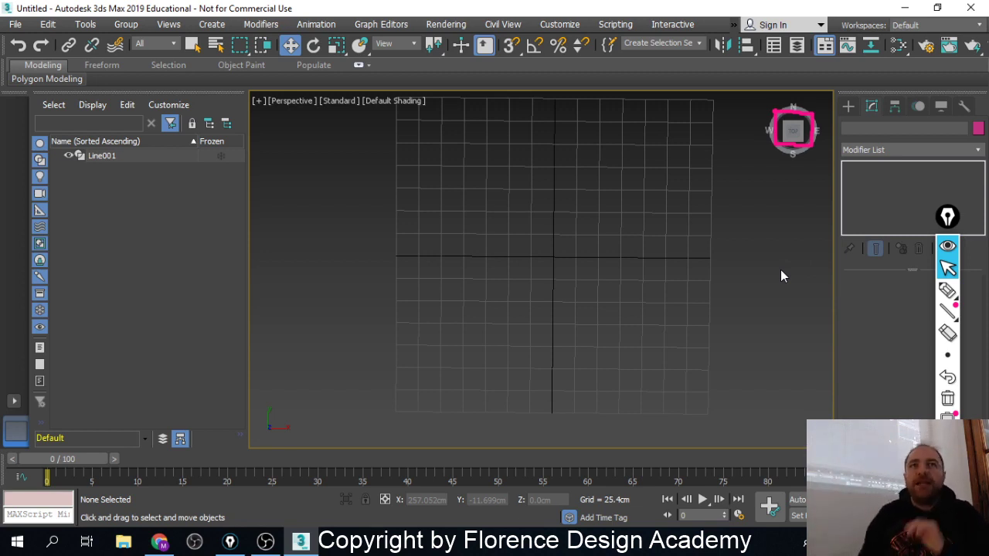
{"action": "left_click", "coordinate": [849, 109]}
{"action": "left_click", "coordinate": [880, 205]}
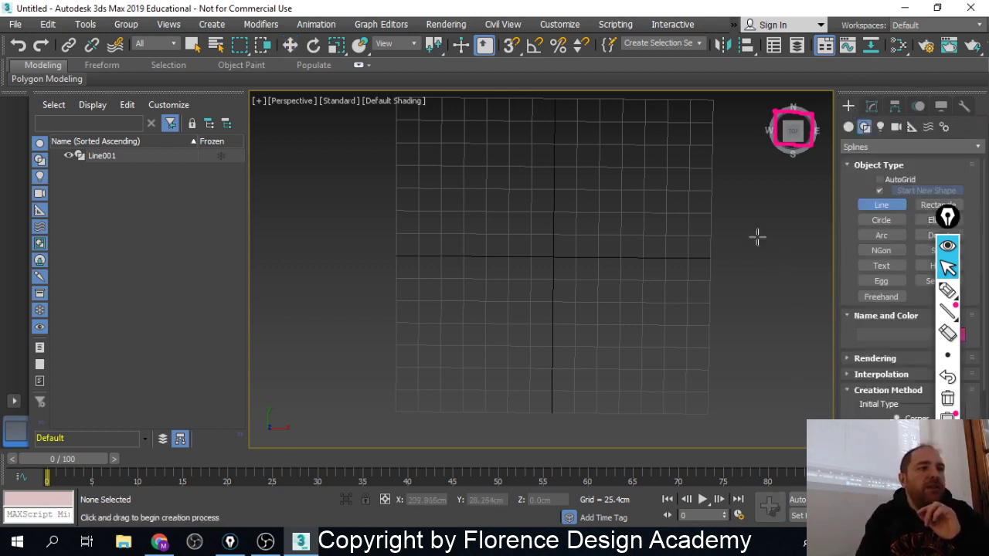
{"action": "scroll", "coordinate": [592, 193], "scroll_direction": "up", "scroll_amount": 3}
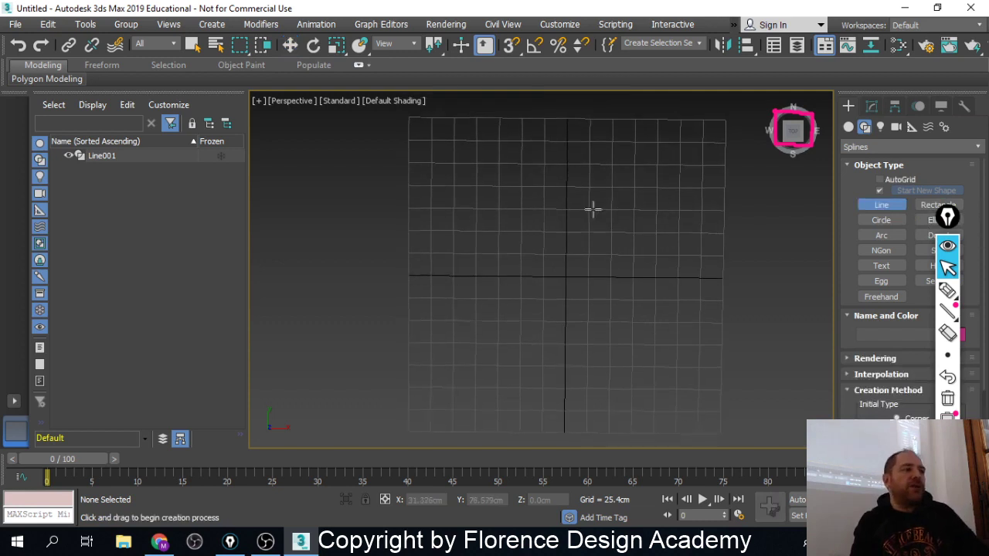
{"action": "left_click", "coordinate": [569, 182]}
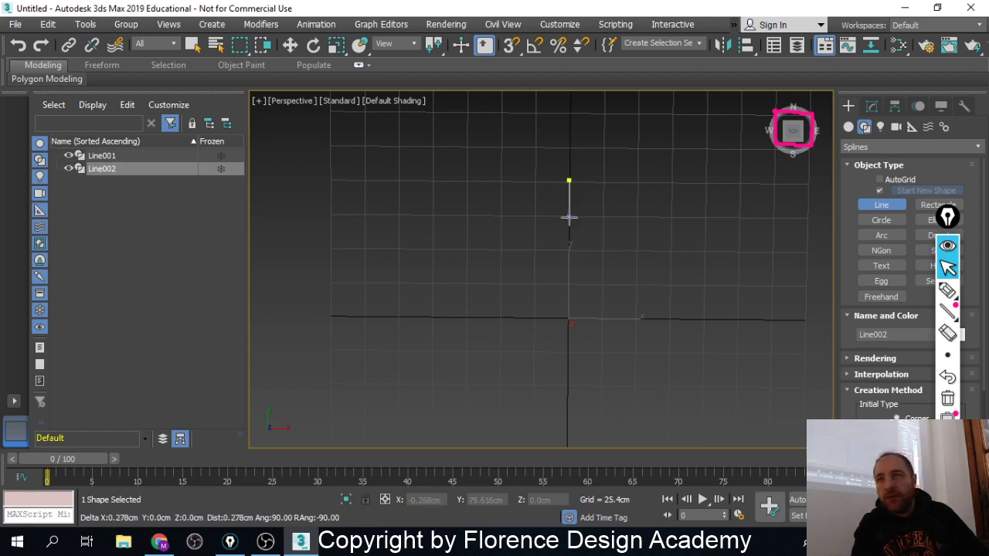
{"action": "left_click", "coordinate": [568, 218]}
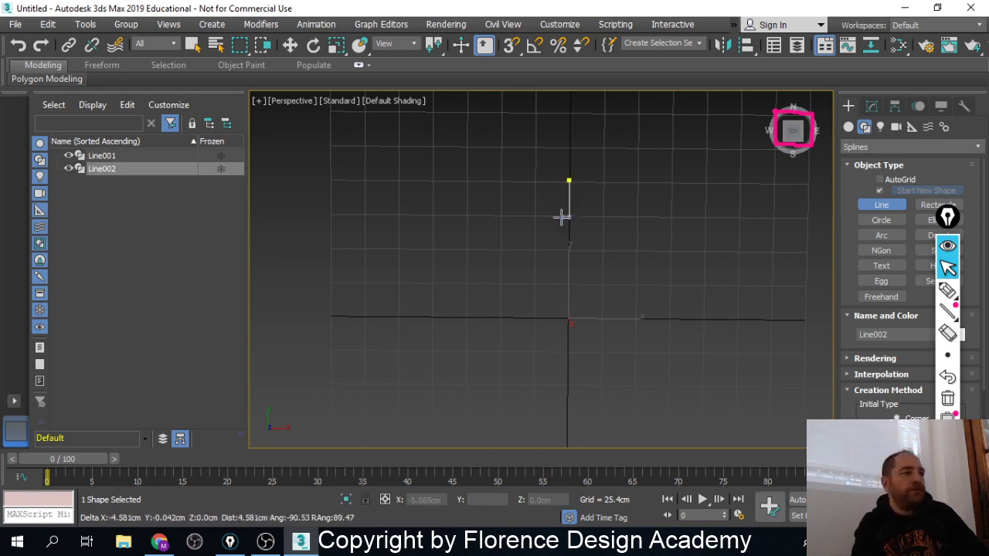
{"action": "left_click", "coordinate": [512, 229]}
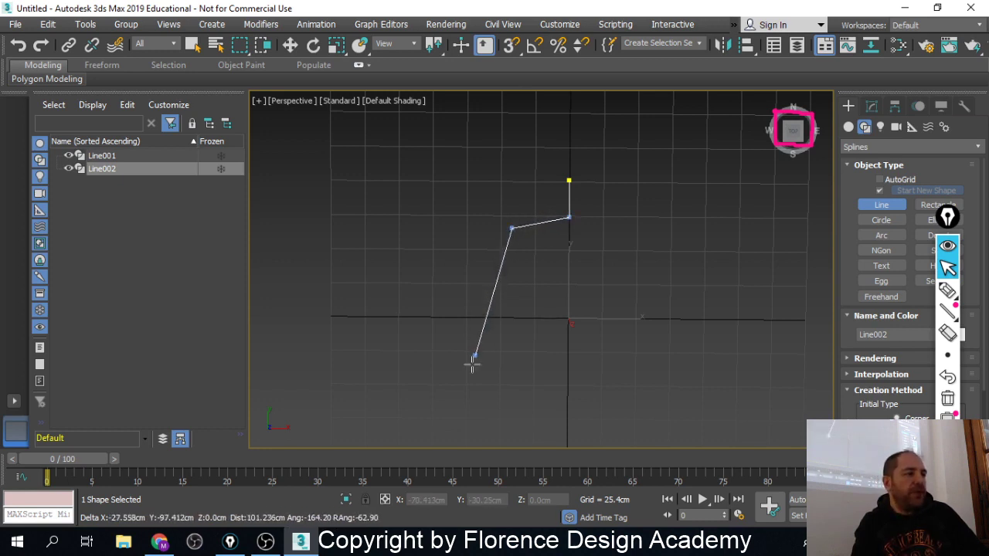
{"action": "left_click", "coordinate": [454, 397]}
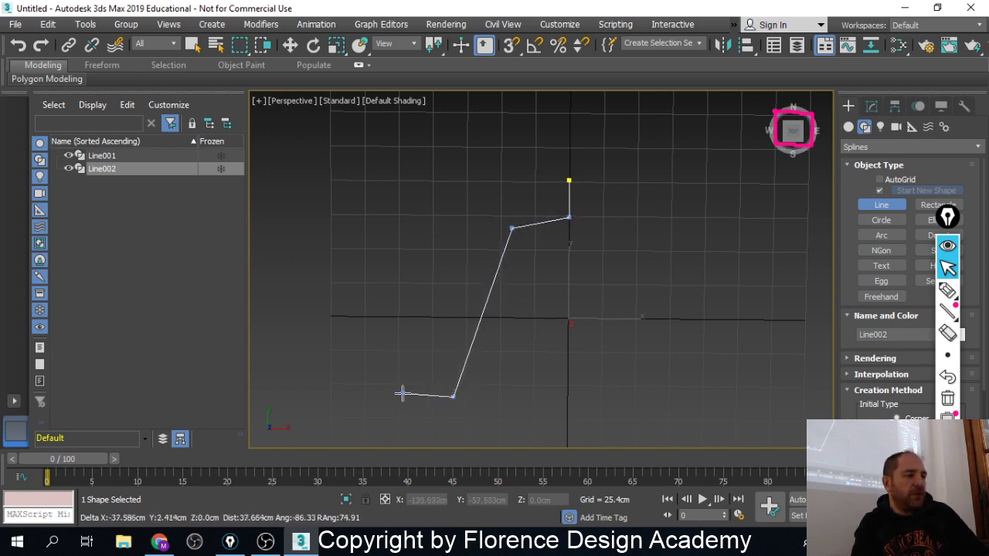
Continue the spline with a short flat base, a vertical rim edge and an outer slanted edge with two small ledges
{"action": "left_click", "coordinate": [423, 396]}
{"action": "left_click", "coordinate": [422, 375]}
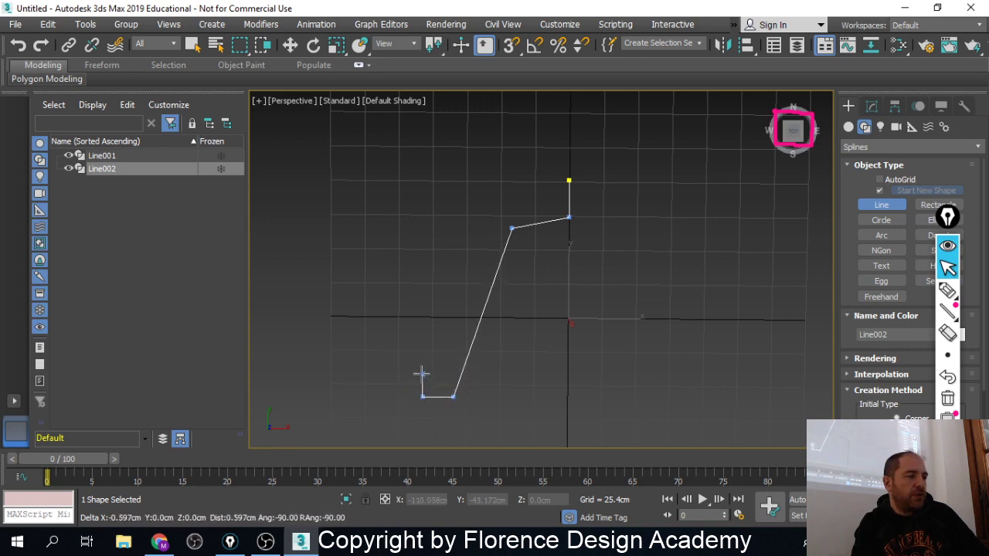
{"action": "left_click", "coordinate": [444, 370]}
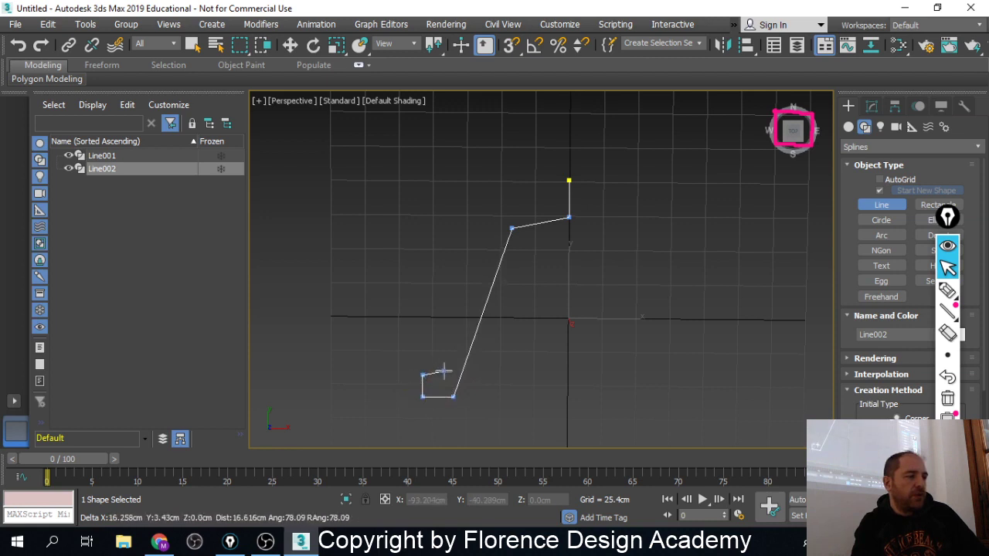
{"action": "left_click", "coordinate": [460, 324]}
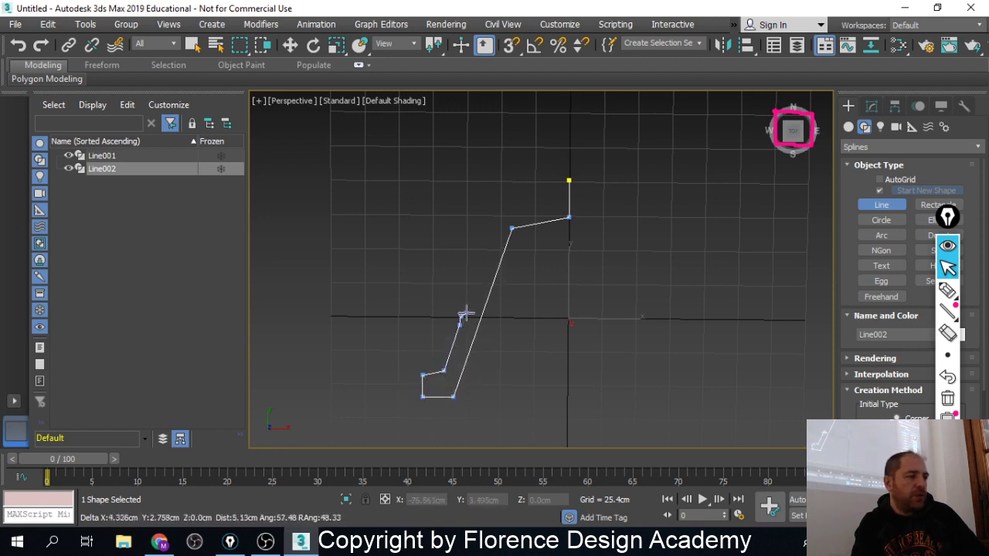
{"action": "left_click", "coordinate": [464, 314]}
{"action": "left_click", "coordinate": [480, 252]}
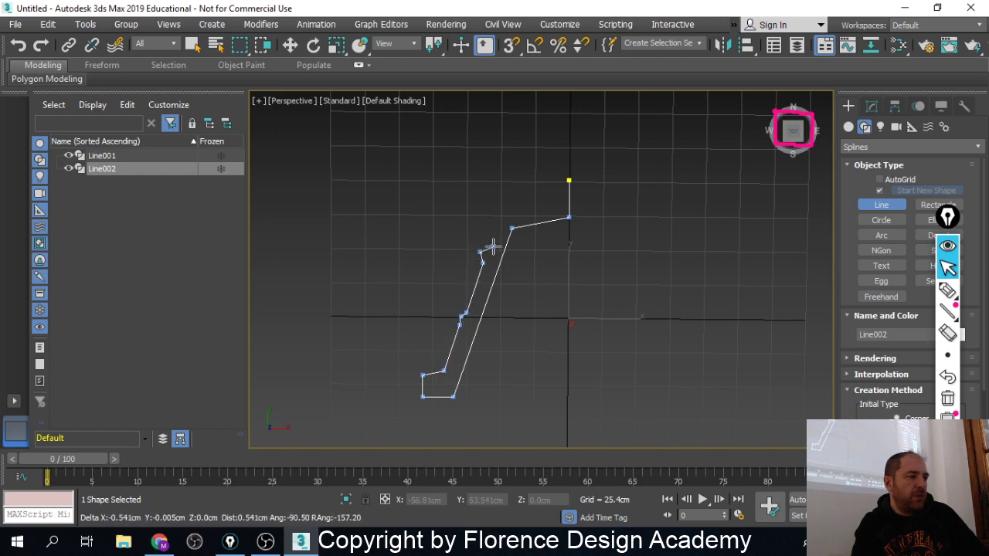
Draw the outer shoulder and neck up to the first vertex on the Y axis and close the spline
{"action": "left_click", "coordinate": [493, 246]}
{"action": "left_click", "coordinate": [507, 216]}
{"action": "left_click", "coordinate": [546, 208]}
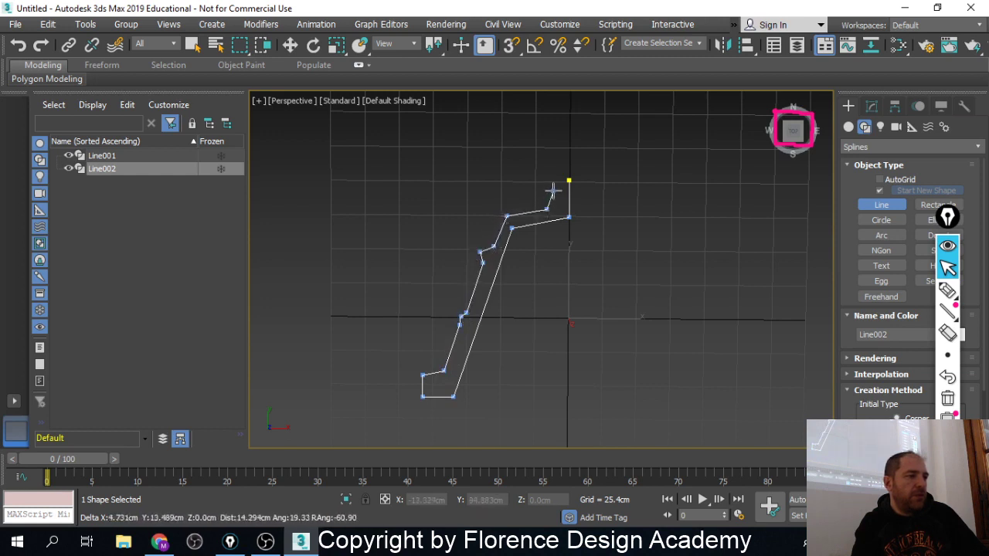
{"action": "left_click", "coordinate": [555, 183]}
{"action": "left_click", "coordinate": [568, 180]}
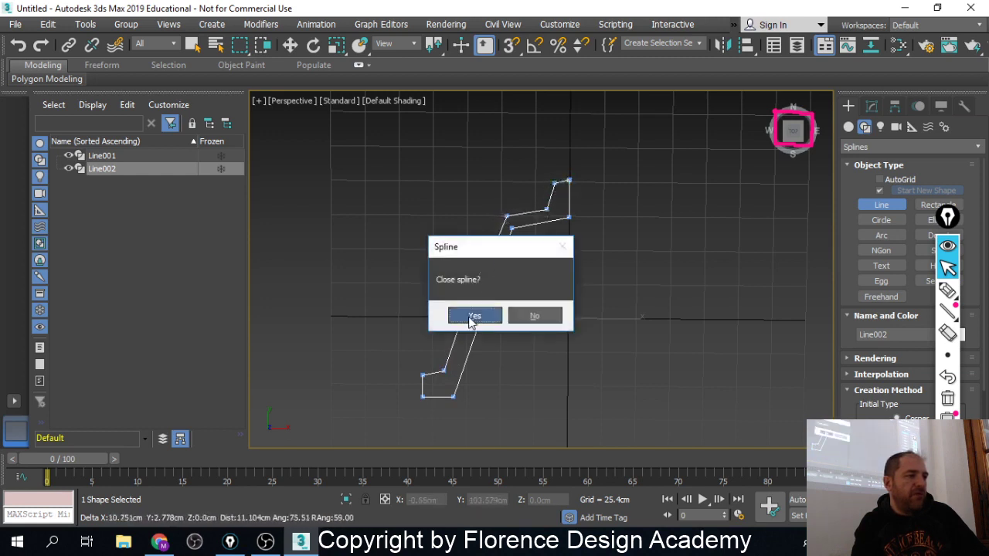
{"action": "left_click", "coordinate": [465, 315]}
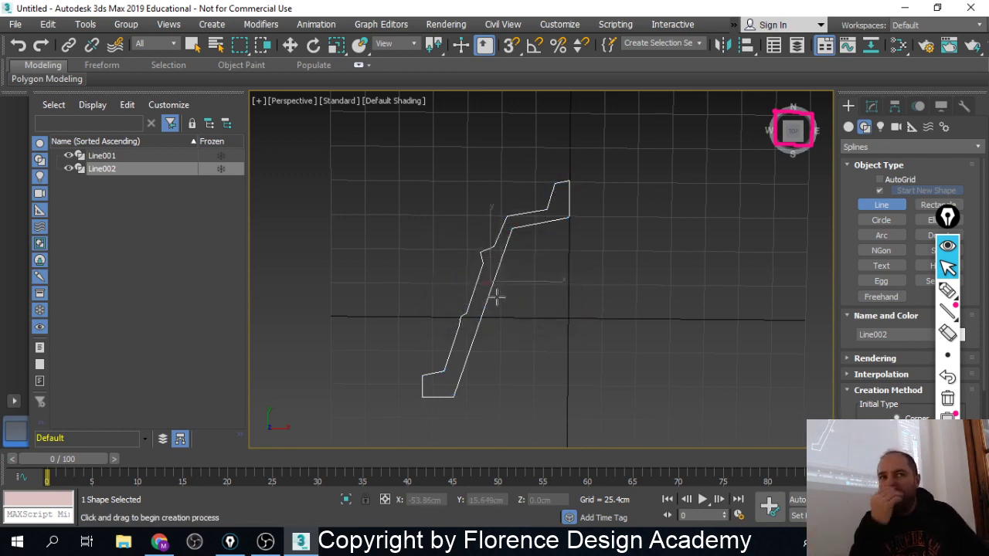
Edit the closed spline's vertices, pulling both ledge tips farther out, with the upper one at about X -68.7, Y 51.9 cm
{"action": "left_click", "coordinate": [870, 107]}
{"action": "left_click", "coordinate": [943, 271]}
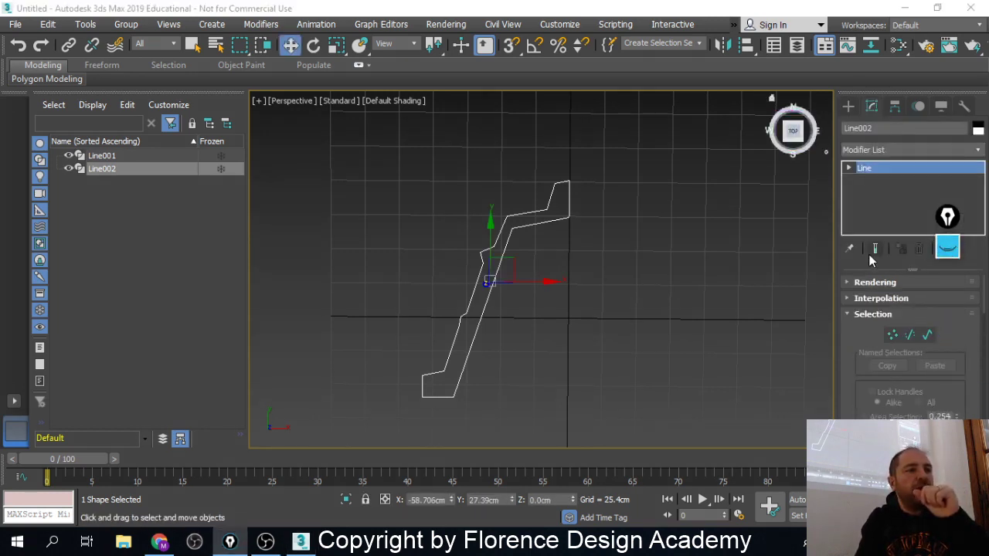
{"action": "left_click", "coordinate": [891, 335]}
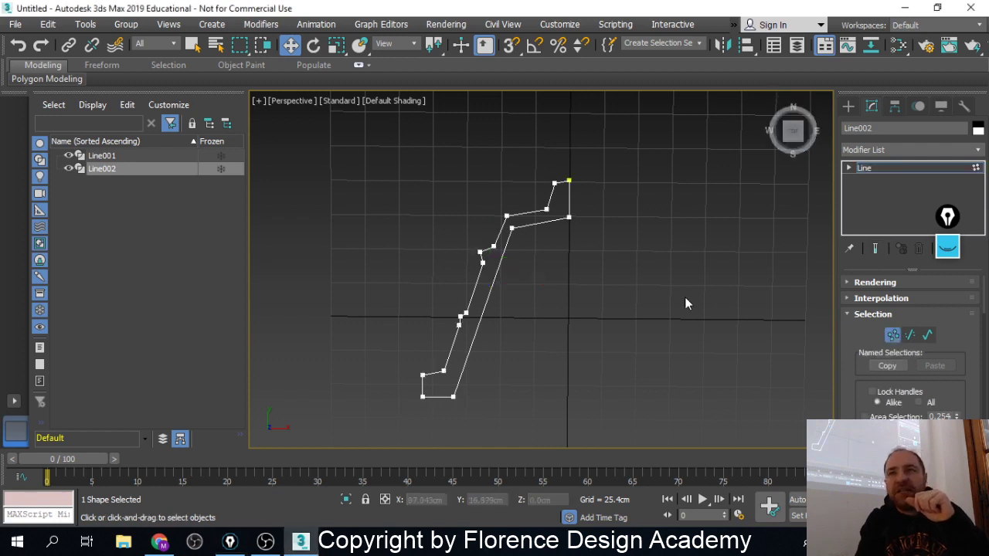
{"action": "scroll", "coordinate": [546, 299], "scroll_direction": "up", "scroll_amount": 5}
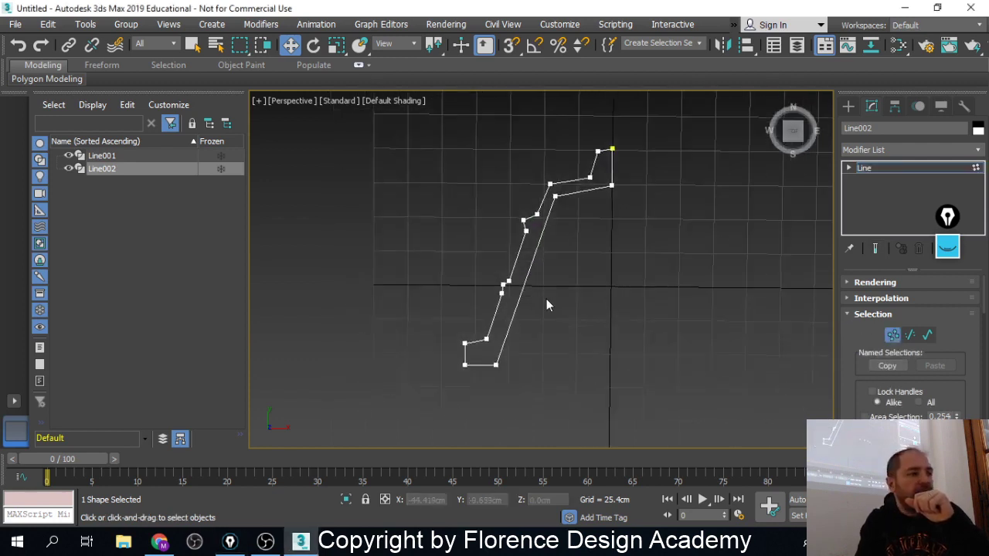
{"action": "left_click", "coordinate": [506, 287]}
{"action": "left_click_drag", "start_coordinate": [530, 262], "coordinate": [506, 265]}
{"action": "left_click_drag", "start_coordinate": [549, 141], "coordinate": [543, 130]}
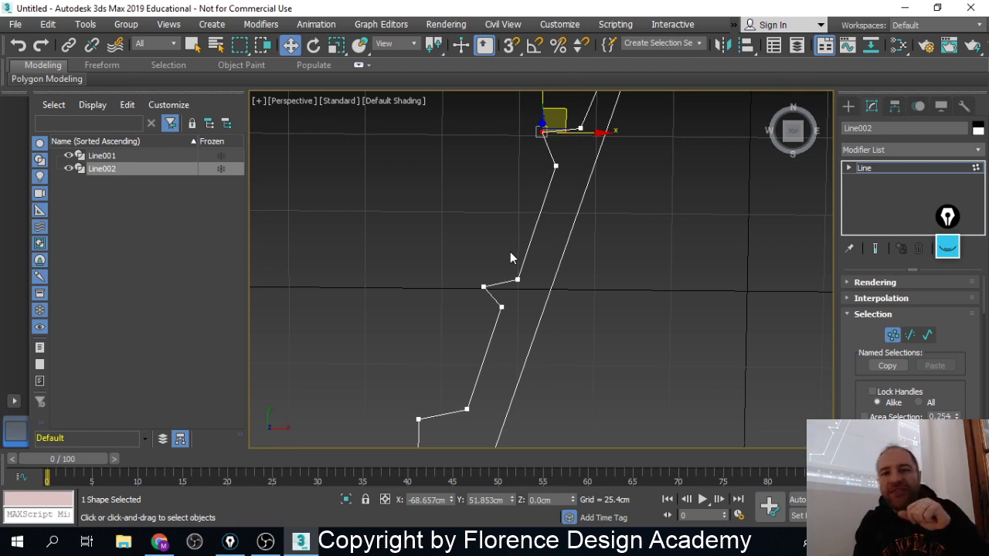
Select the vertices of both ledges on the outer edge and convert them to Smooth
{"action": "scroll", "coordinate": [689, 223], "scroll_direction": "down", "scroll_amount": 5}
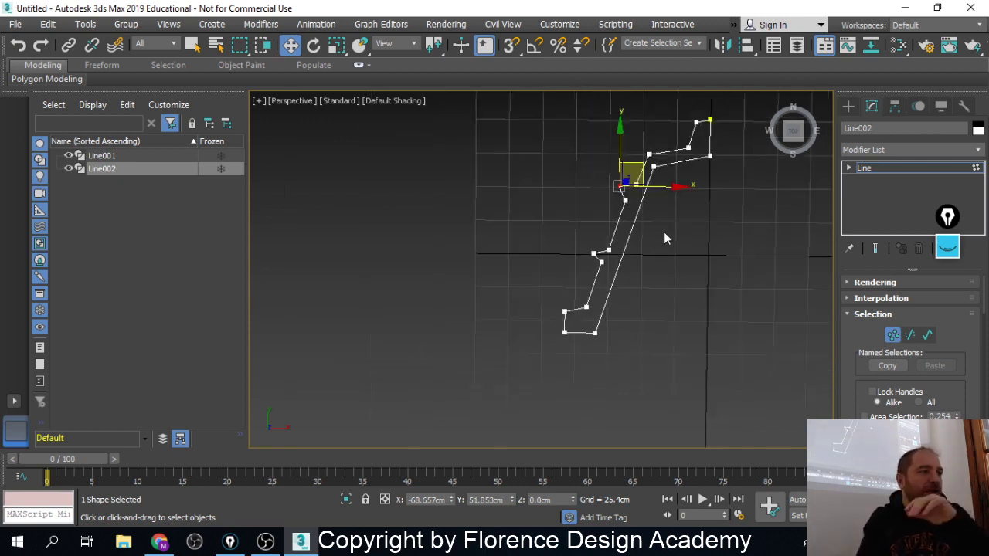
{"action": "middle_click_drag", "start_coordinate": [663, 232], "coordinate": [591, 271]}
{"action": "scroll", "coordinate": [612, 174], "scroll_direction": "up", "scroll_amount": 3}
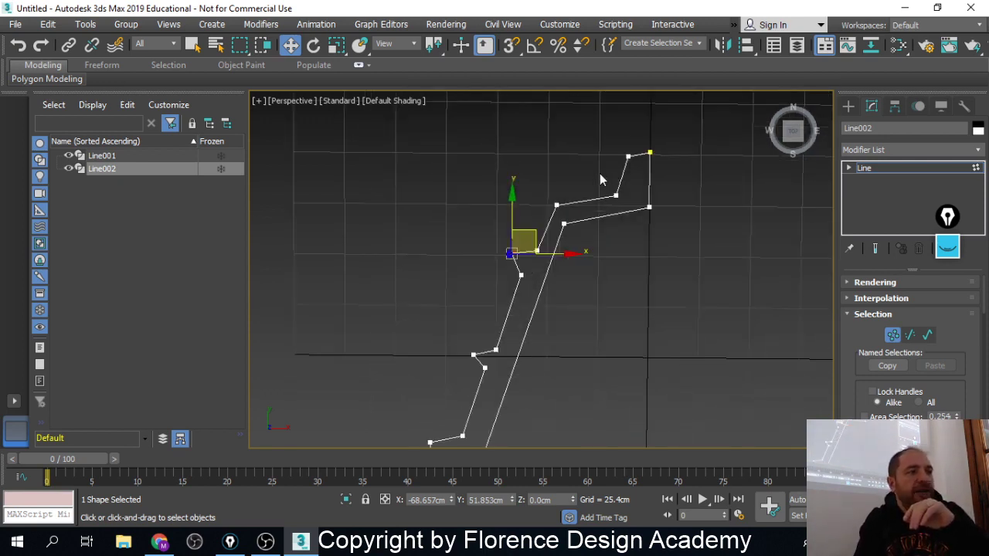
{"action": "left_click_drag", "start_coordinate": [498, 229], "coordinate": [525, 280]}
{"action": "left_click_drag", "start_coordinate": [465, 328], "coordinate": [479, 360]}
{"action": "right_click", "coordinate": [478, 357]}
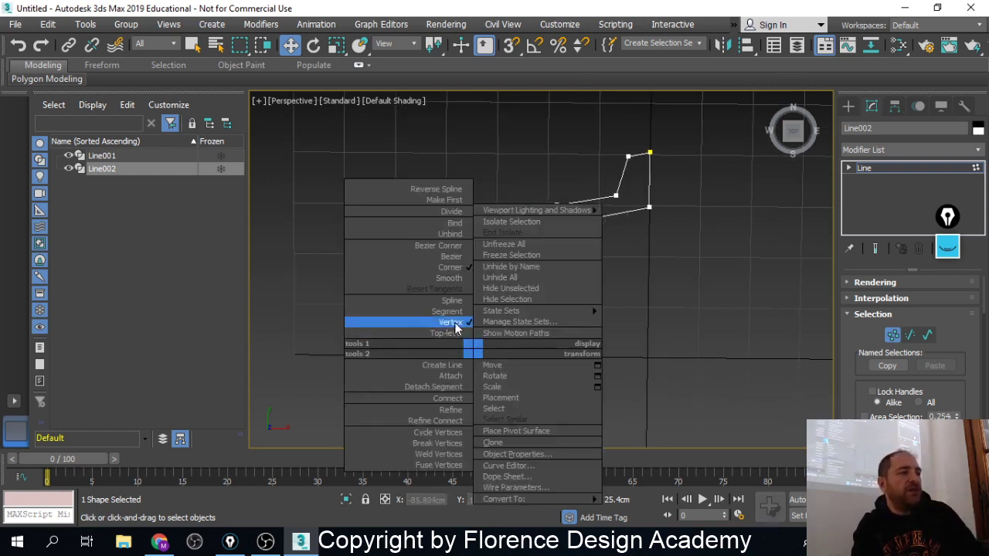
{"action": "left_click", "coordinate": [447, 279]}
Convert the selected ledge vertices to Bezier and adjust the upper ledge tip's tangent to make a rounder bulge
{"action": "middle_click_drag", "start_coordinate": [448, 283], "coordinate": [558, 247]}
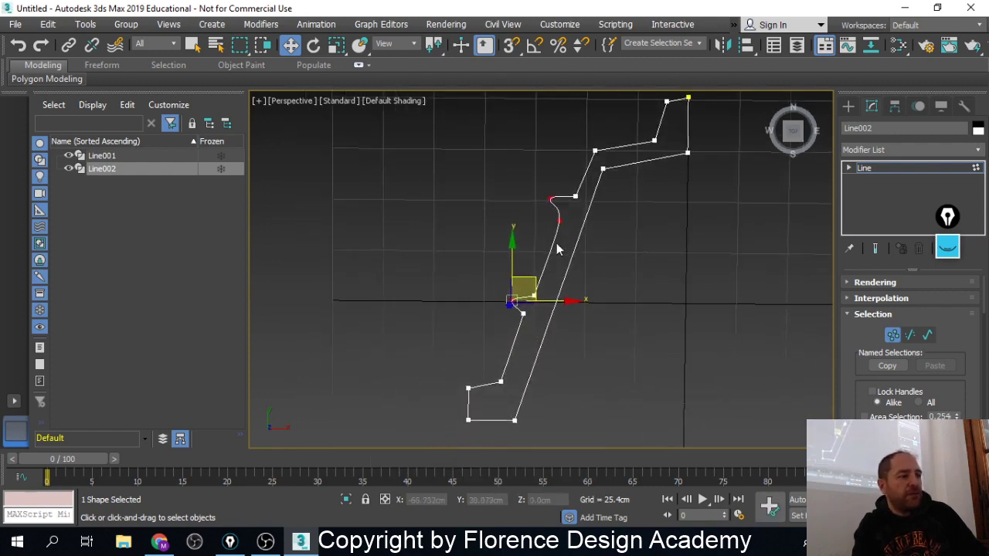
{"action": "left_click", "coordinate": [550, 200]}
{"action": "right_click", "coordinate": [549, 197]}
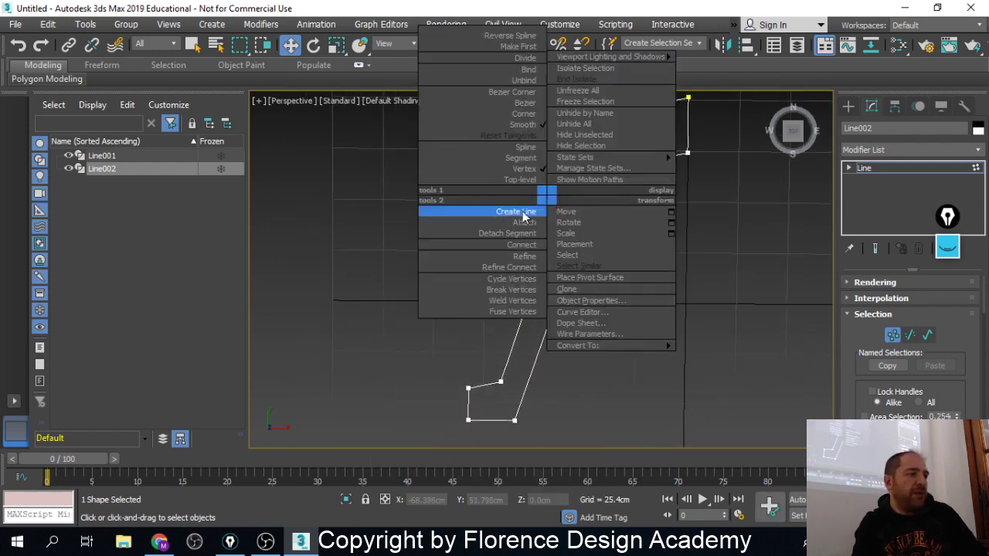
{"action": "left_click", "coordinate": [524, 103]}
{"action": "scroll", "coordinate": [545, 218], "scroll_direction": "up", "scroll_amount": 3}
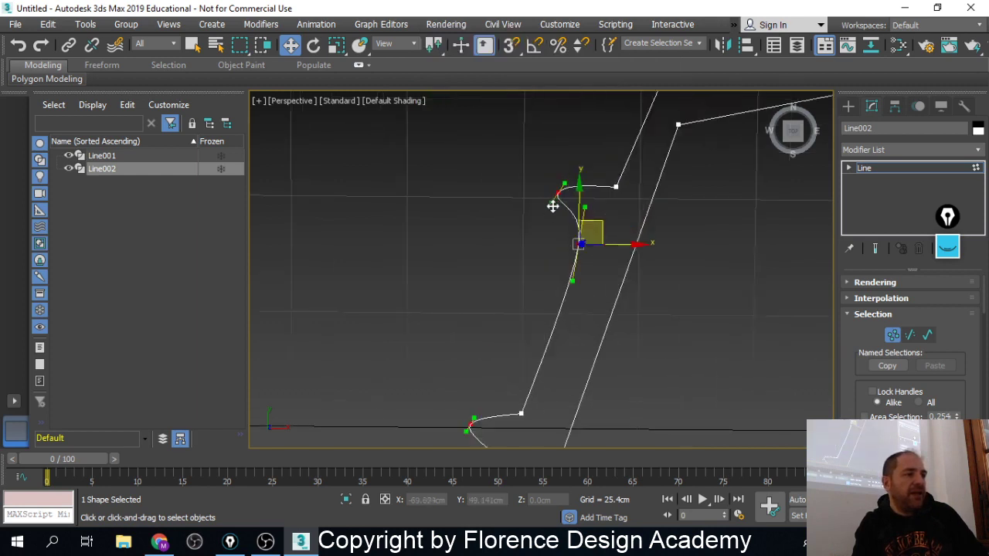
{"action": "left_click_drag", "start_coordinate": [554, 204], "coordinate": [602, 217]}
Convert the upper bulge's lower vertex to Bezier Corner and swing its upper tangent handle outward to round the underside
{"action": "left_click", "coordinate": [591, 255]}
{"action": "left_click", "coordinate": [580, 243]}
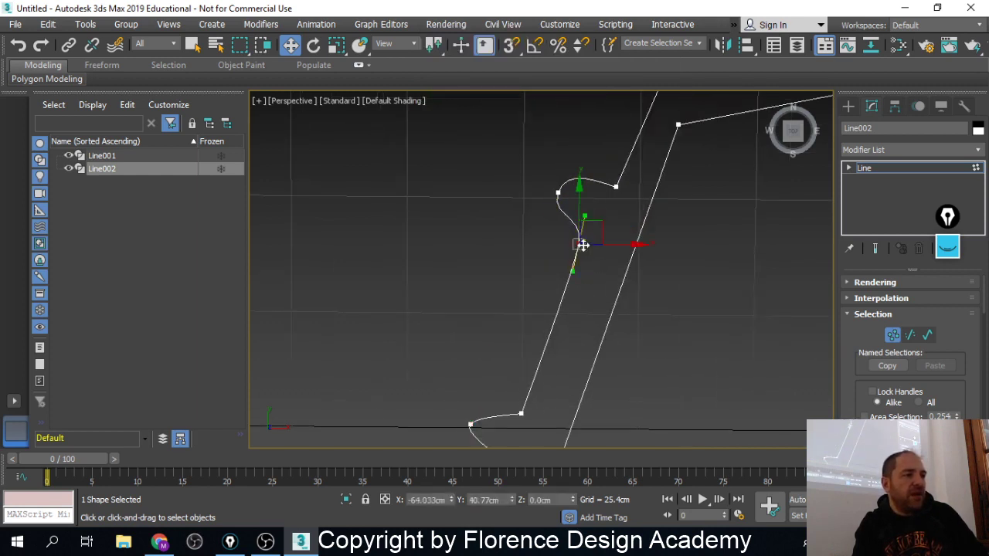
{"action": "right_click", "coordinate": [577, 241]}
{"action": "left_click", "coordinate": [558, 139]}
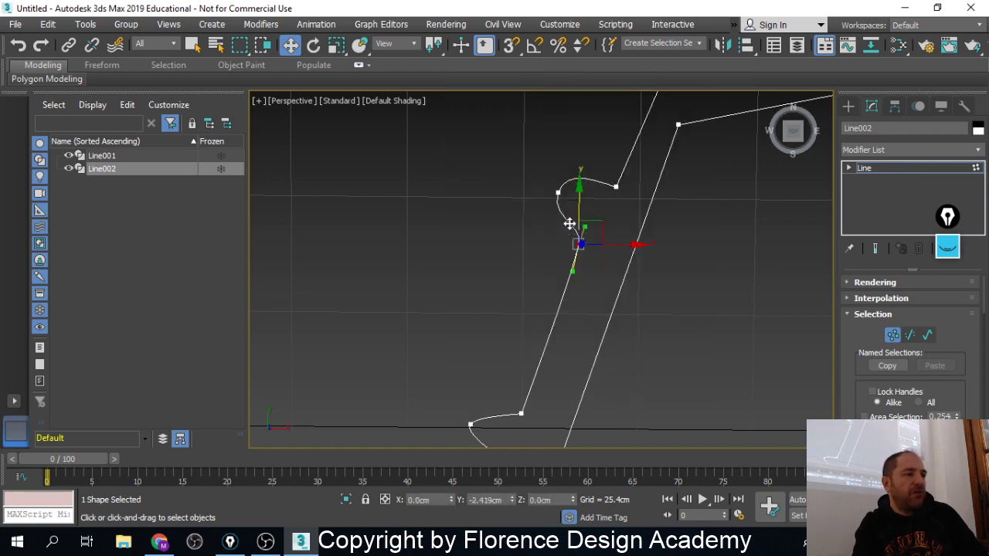
{"action": "left_click_drag", "start_coordinate": [585, 227], "coordinate": [564, 232]}
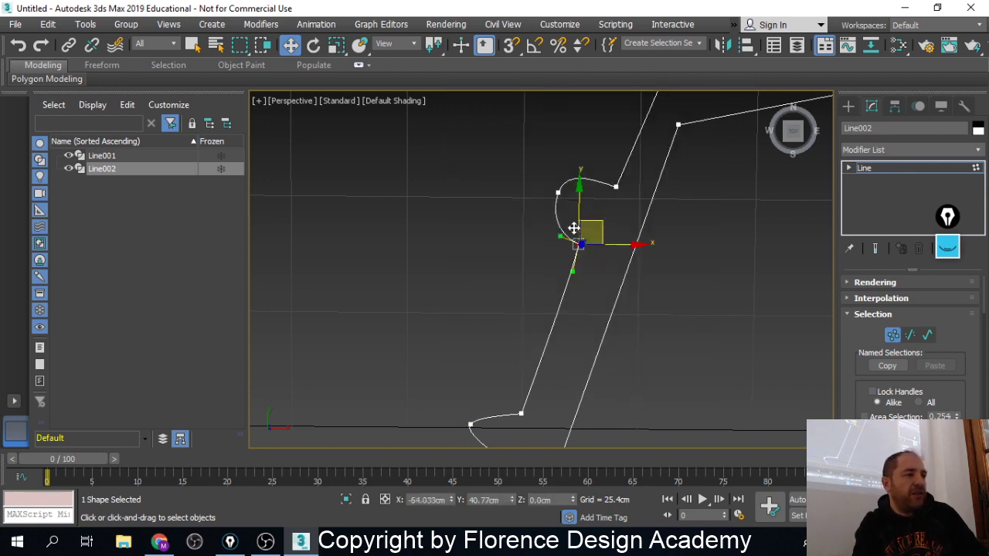
Convert the two vertices flanking the lower ledge tip to Bezier Corner and adjust their handles to form a round bulge
{"action": "middle_click_drag", "start_coordinate": [616, 187], "coordinate": [578, 291], "text": "alt"}
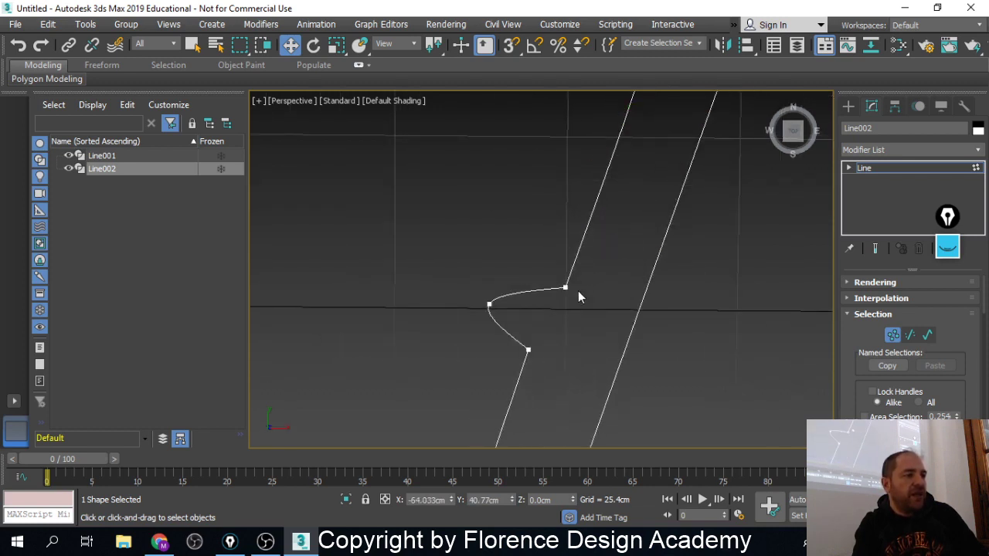
{"action": "left_click", "coordinate": [525, 363]}
{"action": "right_click", "coordinate": [522, 349]}
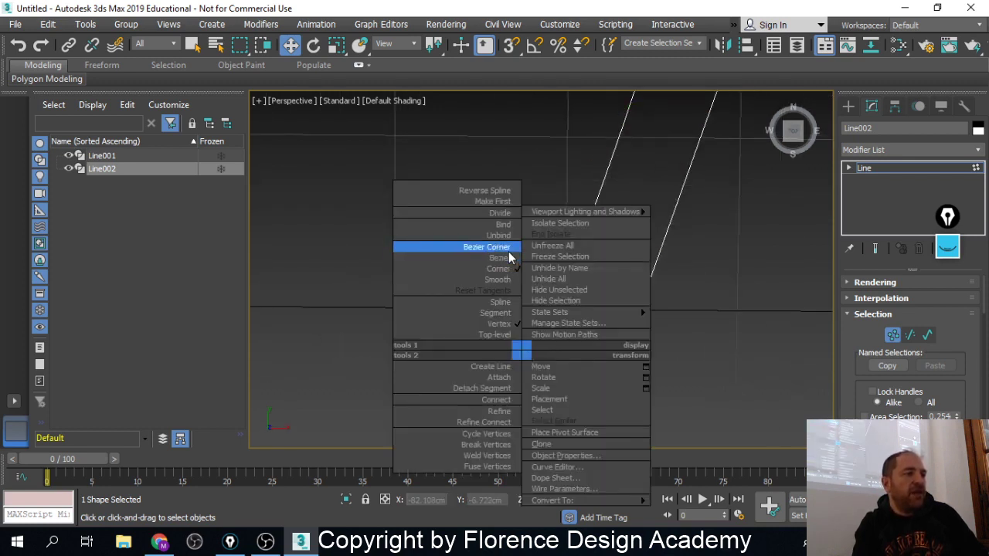
{"action": "left_click", "coordinate": [456, 245]}
{"action": "left_click", "coordinate": [567, 290]}
{"action": "left_click_drag", "start_coordinate": [533, 289], "coordinate": [533, 270]}
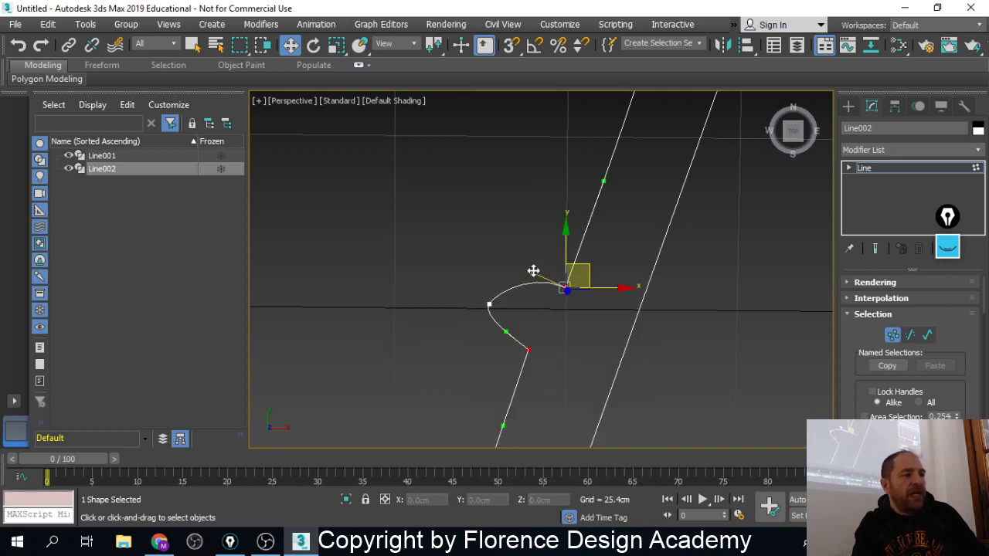
{"action": "left_click_drag", "start_coordinate": [506, 332], "coordinate": [506, 343]}
Move the tips of both bulges inward, to about X -84.5, Y 1.1 cm and X -67.2, Y 49.9 cm
{"action": "left_click_drag", "start_coordinate": [489, 304], "coordinate": [510, 303]}
{"action": "scroll", "coordinate": [544, 300], "scroll_direction": "down", "scroll_amount": 3}
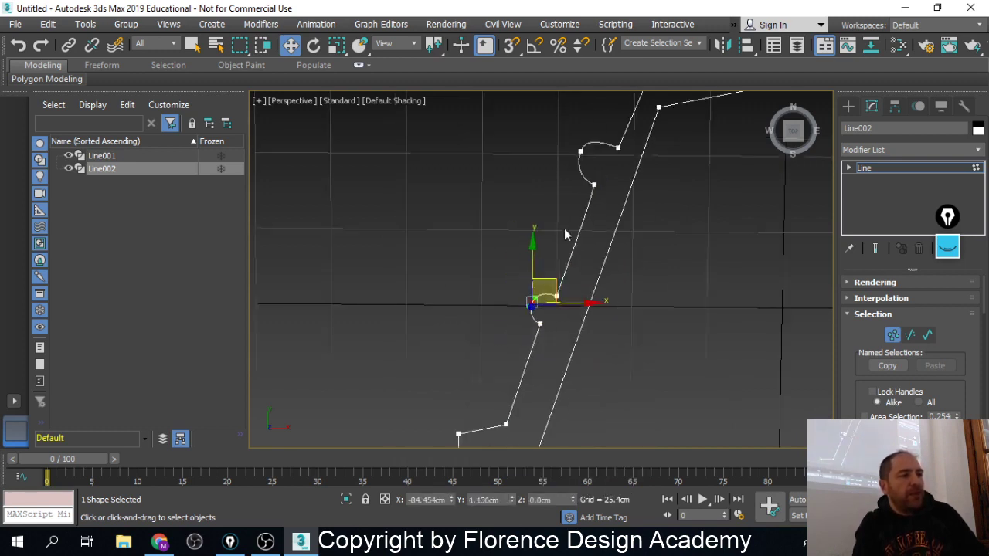
{"action": "middle_click_drag", "start_coordinate": [581, 150], "coordinate": [572, 207]}
{"action": "left_click_drag", "start_coordinate": [573, 207], "coordinate": [579, 213]}
Convert the outer shoulder vertex to Smooth and move it slightly inward and down
{"action": "middle_click_drag", "start_coordinate": [706, 179], "coordinate": [623, 201]}
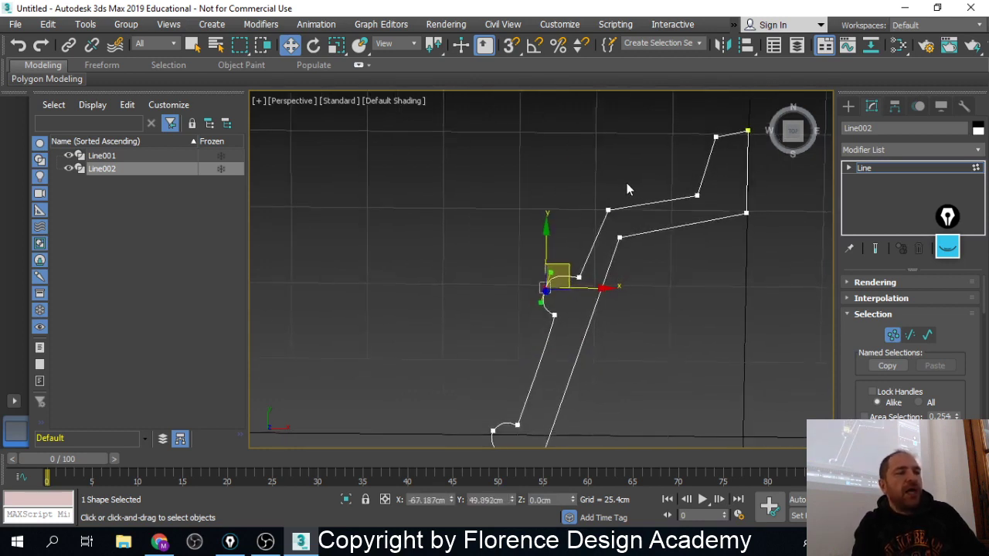
{"action": "left_click", "coordinate": [608, 211]}
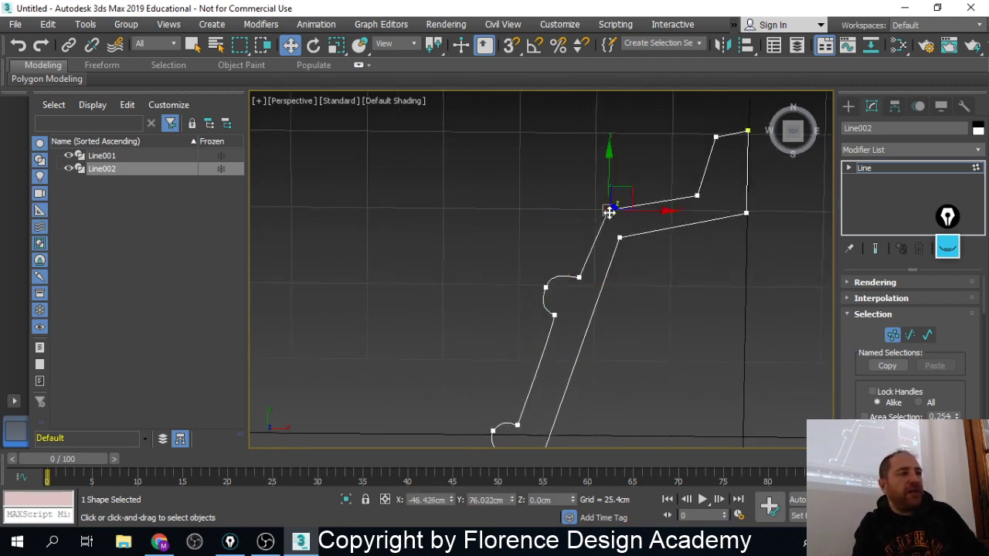
{"action": "right_click", "coordinate": [608, 211]}
{"action": "left_click", "coordinate": [581, 137]}
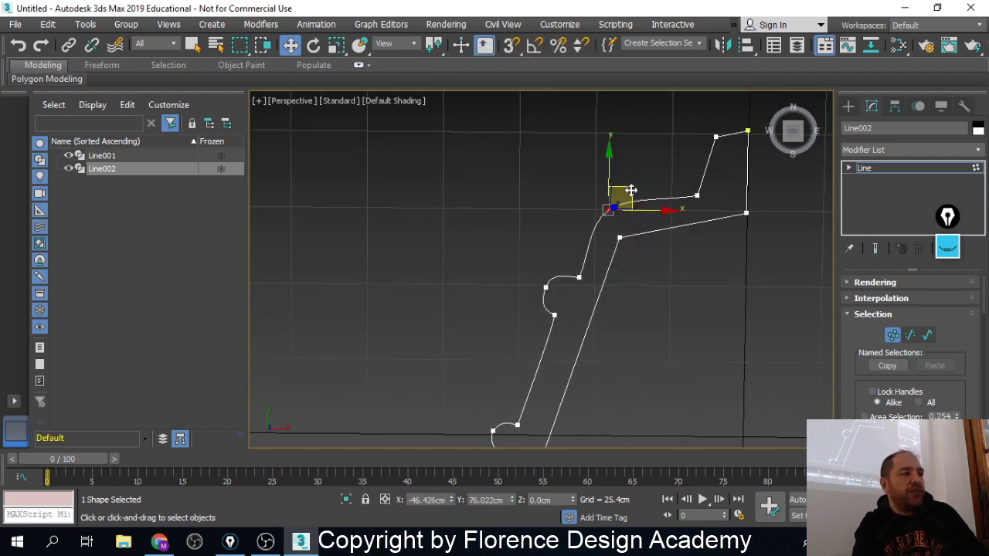
{"action": "left_click_drag", "start_coordinate": [632, 190], "coordinate": [645, 195]}
Convert the inner shoulder vertex to Smooth and move it to about X -47.4, Y 59.3 cm to follow the outer curve
{"action": "left_click_drag", "start_coordinate": [620, 238], "coordinate": [637, 237]}
{"action": "right_click", "coordinate": [634, 233]}
{"action": "left_click", "coordinate": [618, 157]}
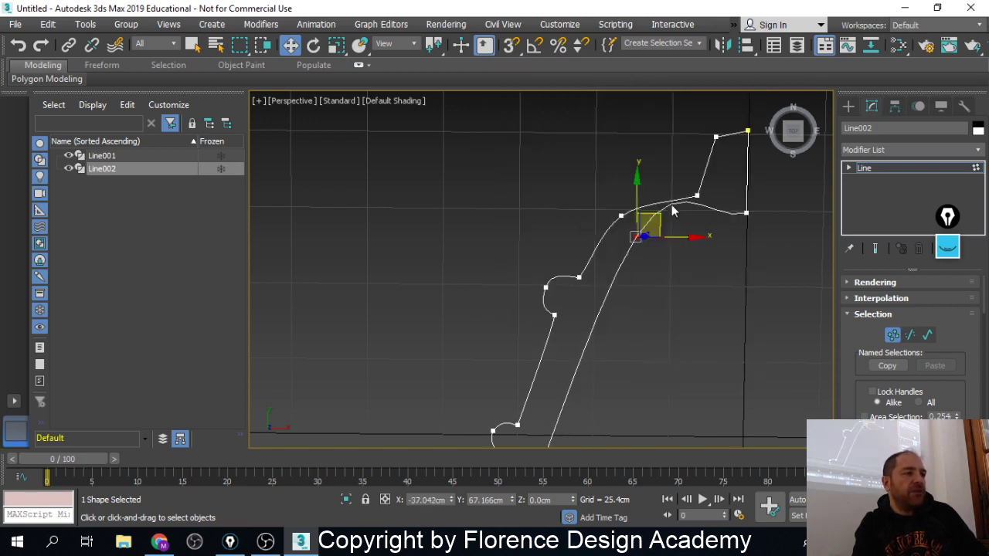
{"action": "left_click_drag", "start_coordinate": [655, 220], "coordinate": [625, 244]}
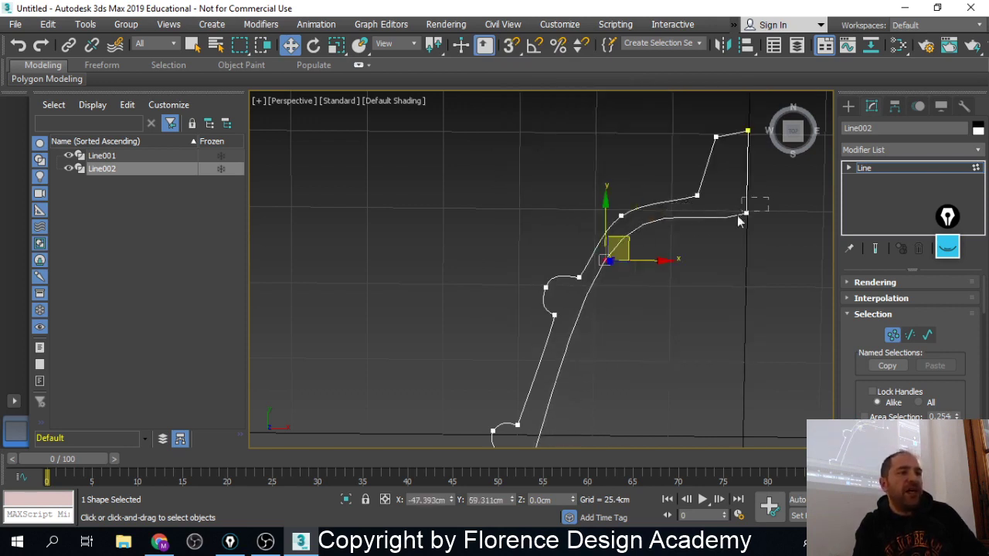
Convert the inner vertex on the Y axis to Bezier Corner and raise its handle to level the inner ceiling curve
{"action": "left_click", "coordinate": [744, 219]}
{"action": "right_click", "coordinate": [749, 217]}
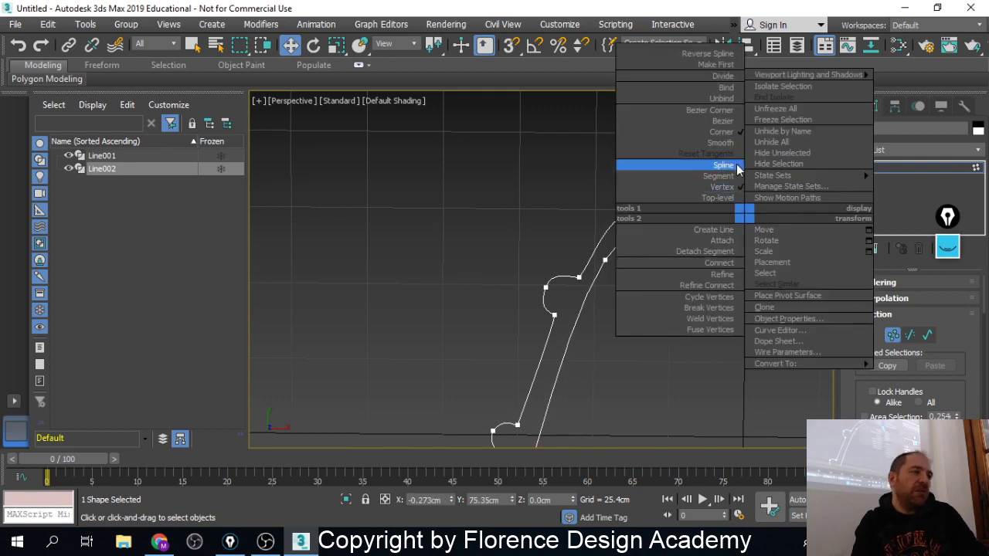
{"action": "left_click", "coordinate": [731, 108]}
{"action": "left_click_drag", "start_coordinate": [697, 228], "coordinate": [699, 218]}
Convert the neck's outer top vertex to Bezier, adjust its tangent, and lower it to about X -11.1, Y 98.6 cm
{"action": "left_click", "coordinate": [715, 137]}
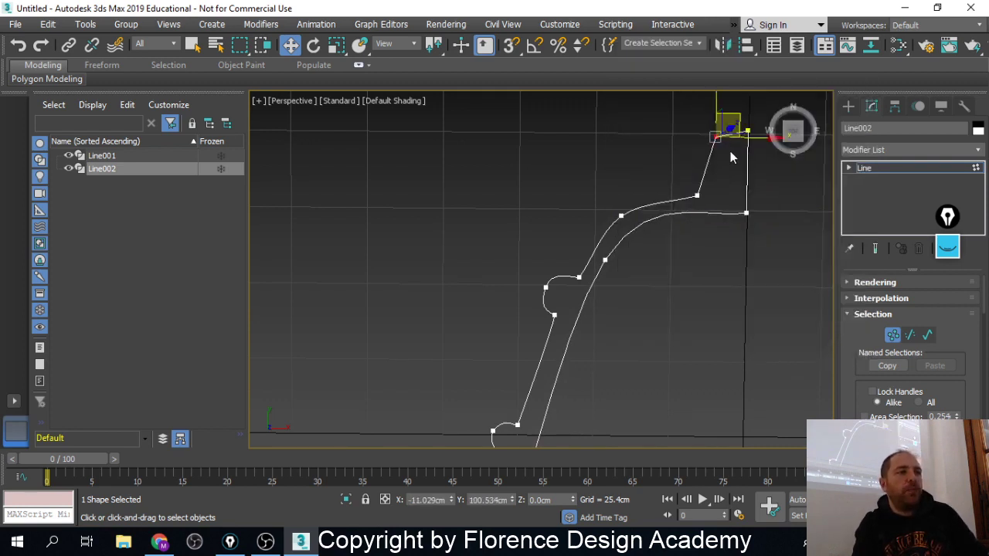
{"action": "right_click", "coordinate": [716, 137]}
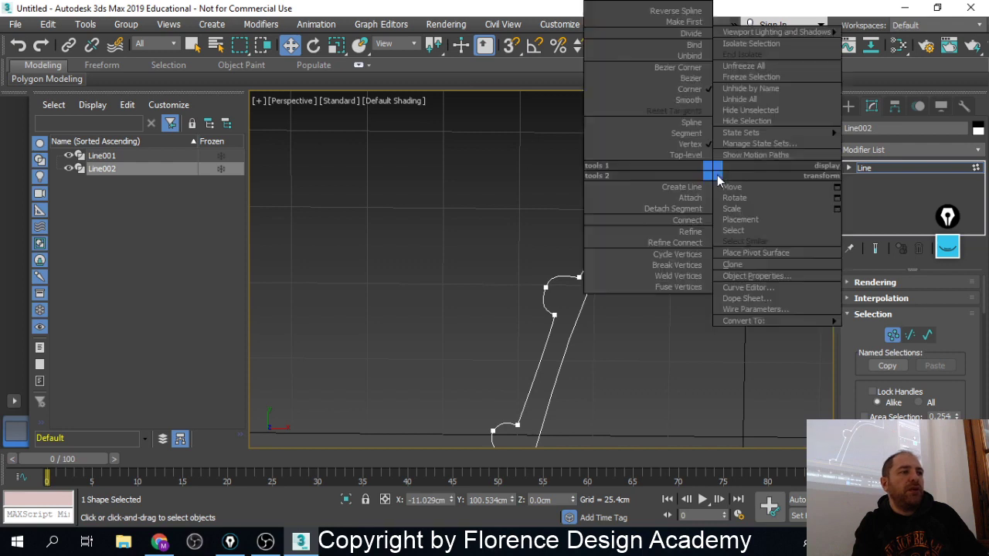
{"action": "left_click", "coordinate": [701, 79]}
{"action": "middle_click_drag", "start_coordinate": [740, 162], "coordinate": [696, 217]}
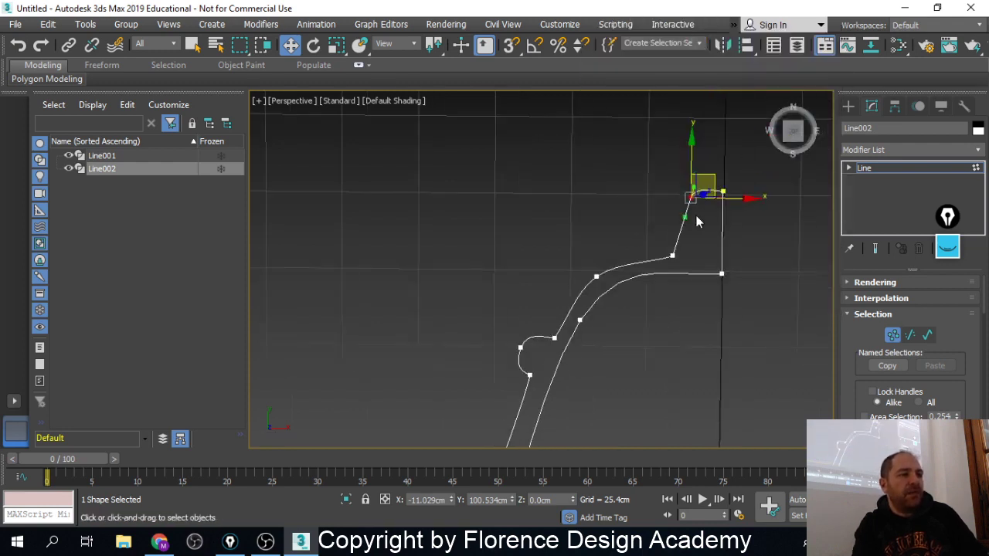
{"action": "left_click_drag", "start_coordinate": [683, 215], "coordinate": [682, 210]}
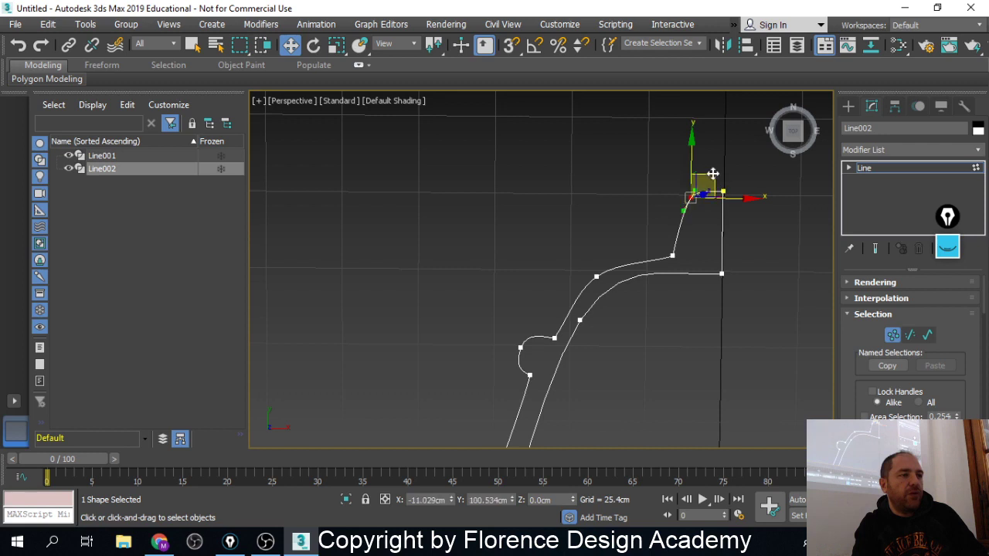
{"action": "left_click_drag", "start_coordinate": [712, 173], "coordinate": [712, 180]}
{"action": "scroll", "coordinate": [660, 173], "scroll_direction": "down", "scroll_amount": 4}
{"action": "middle_click_drag", "start_coordinate": [616, 266], "coordinate": [626, 221]}
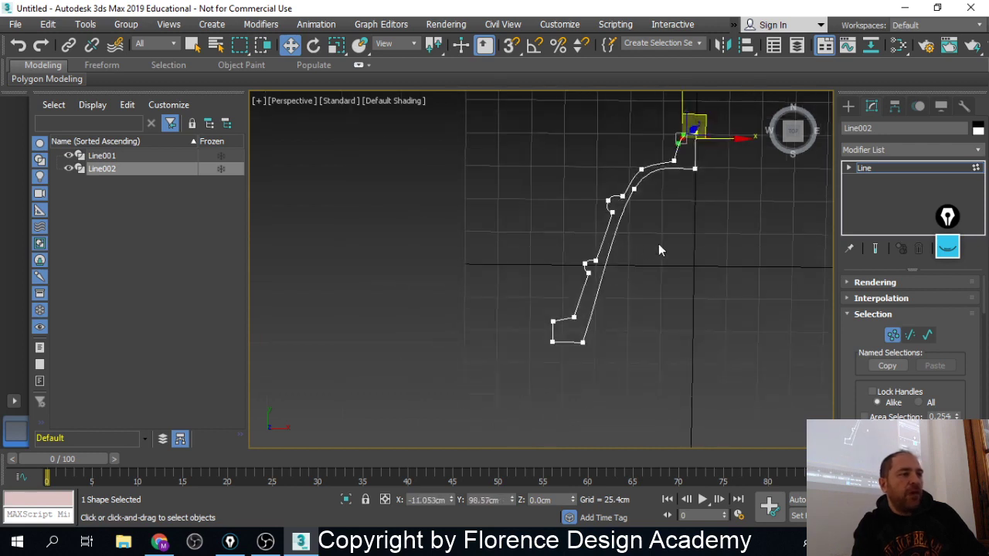
Fillet the four corner vertices of the bell profile's bottom rim into a rounded lip with large radii
{"action": "scroll", "coordinate": [594, 324], "scroll_direction": "up", "scroll_amount": 6}
{"action": "left_click", "coordinate": [551, 308]}
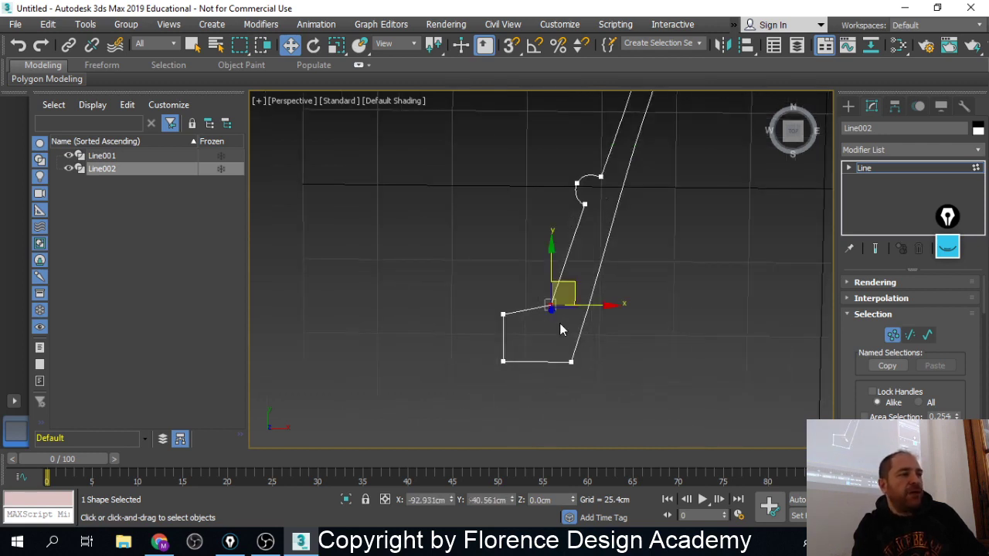
{"action": "left_click", "coordinate": [570, 362]}
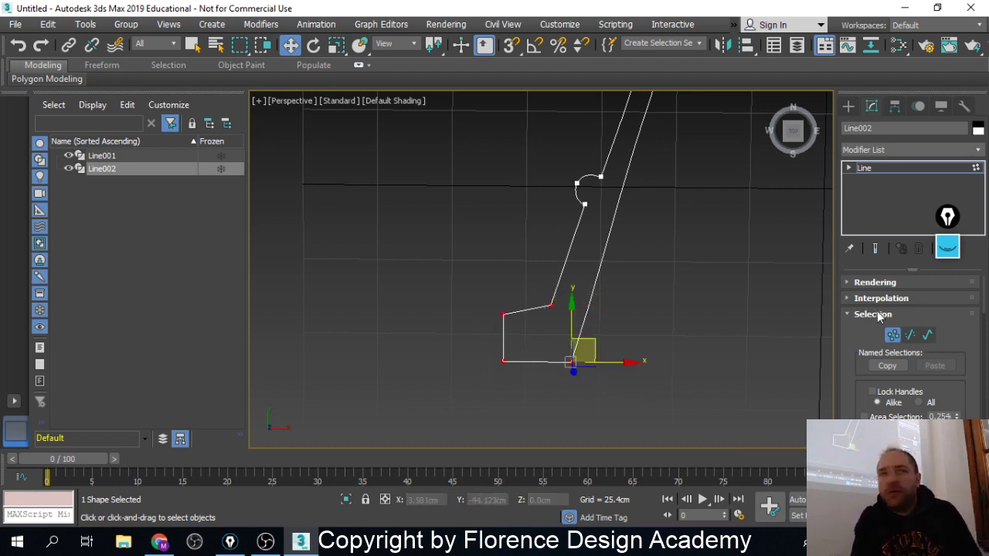
{"action": "scroll", "coordinate": [867, 325], "scroll_direction": "down", "scroll_amount": 10}
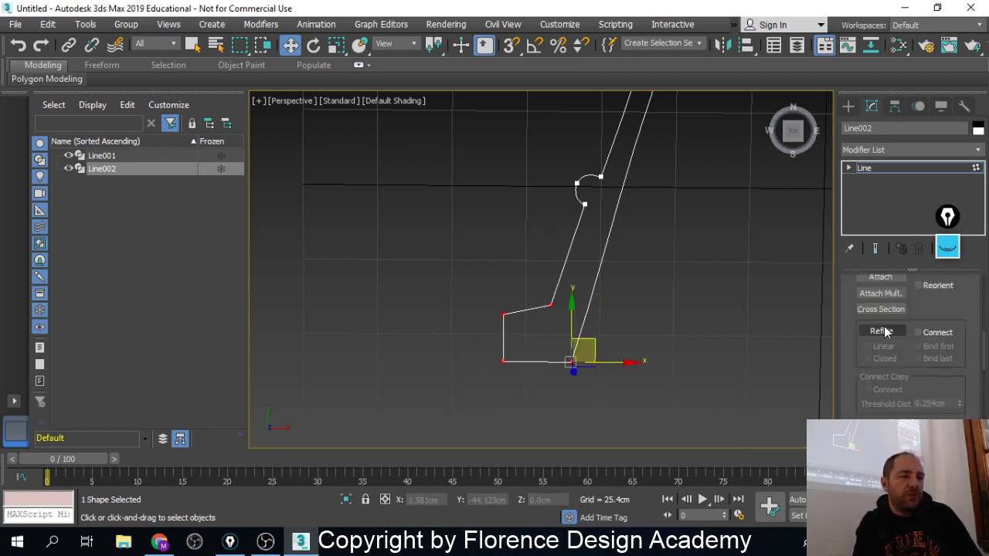
{"action": "scroll", "coordinate": [900, 340], "scroll_direction": "down", "scroll_amount": 3}
{"action": "left_click_drag", "start_coordinate": [961, 400], "coordinate": [962, 394]}
{"action": "right_click", "coordinate": [963, 398]}
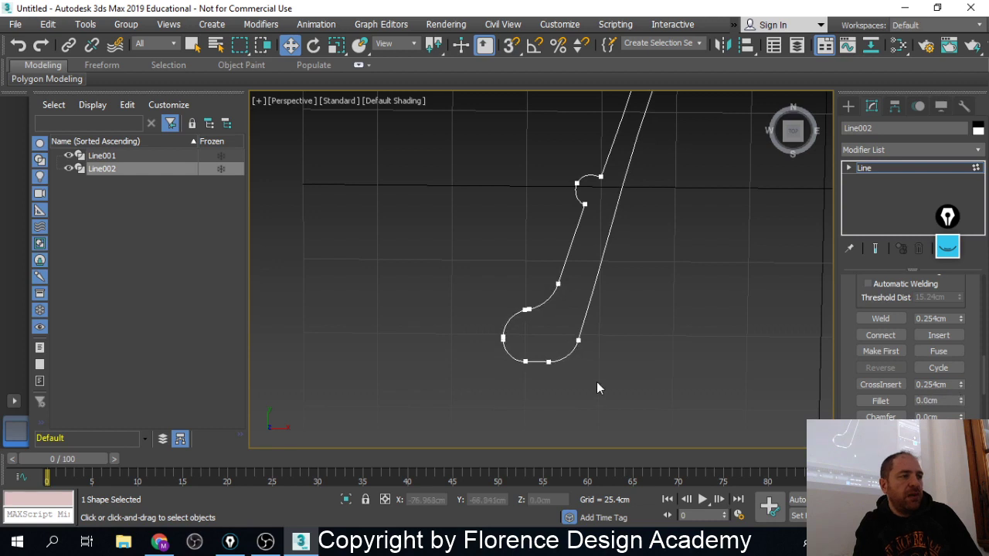
{"action": "scroll", "coordinate": [653, 373], "scroll_direction": "down", "scroll_amount": 3}
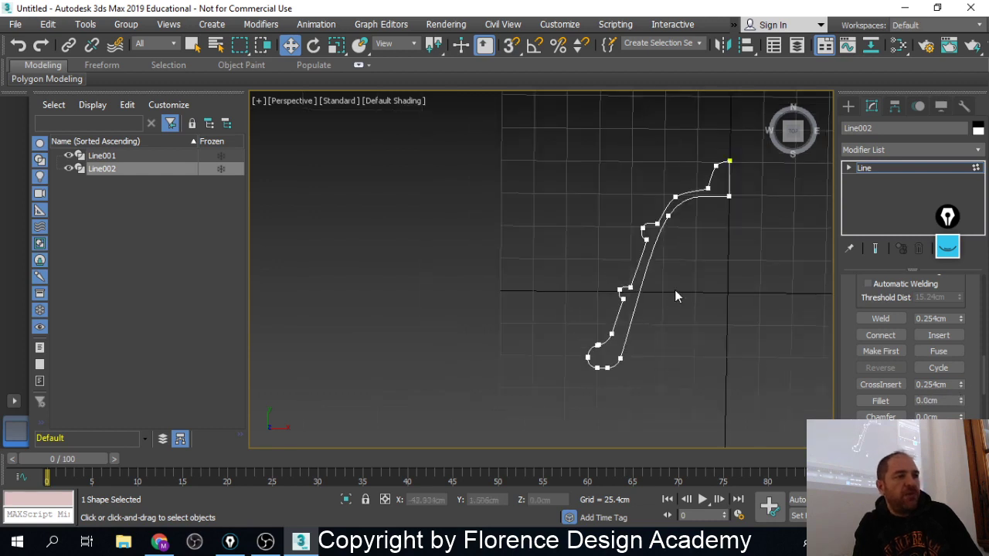
Snap only the profile's pivot to the inner ceiling vertex on the central axis, at X -0.273, Y 75.35 cm
{"action": "left_click", "coordinate": [925, 171]}
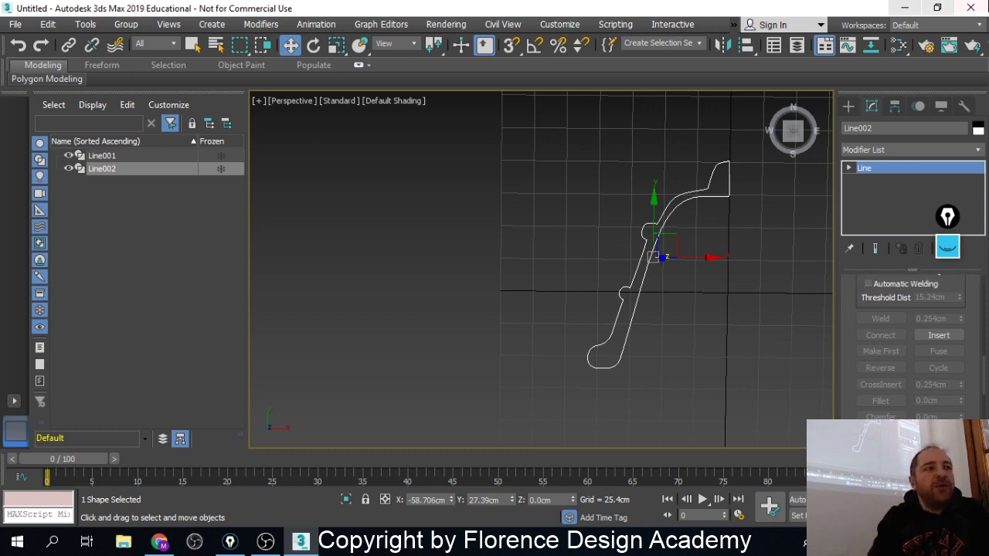
{"action": "left_click", "coordinate": [894, 108]}
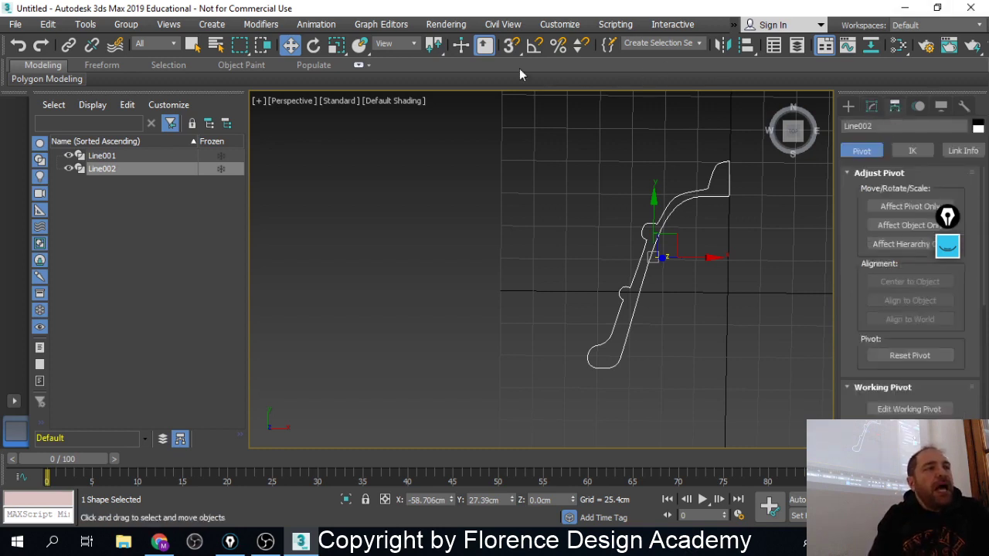
{"action": "left_click", "coordinate": [516, 47]}
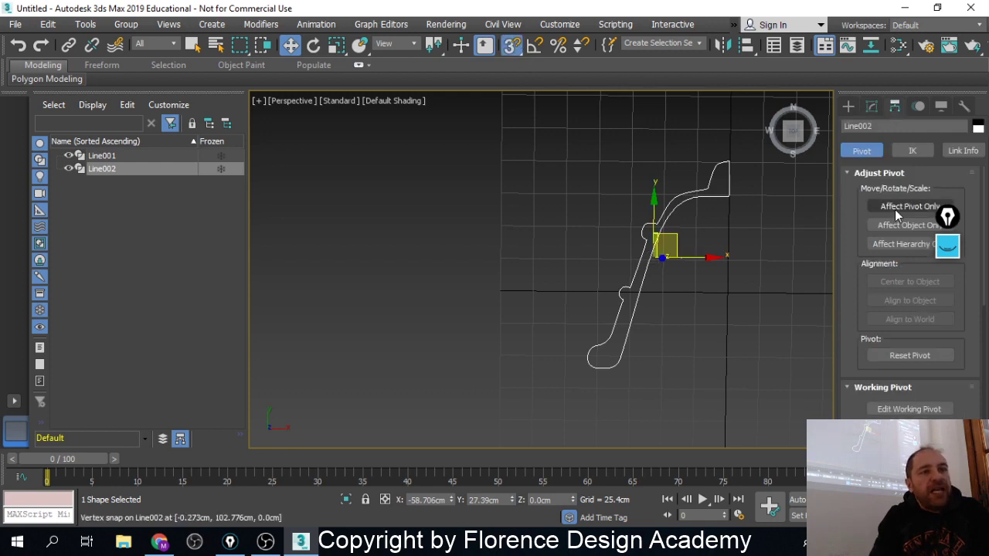
{"action": "left_click", "coordinate": [894, 207]}
{"action": "middle_click_drag", "start_coordinate": [800, 230], "coordinate": [651, 257]}
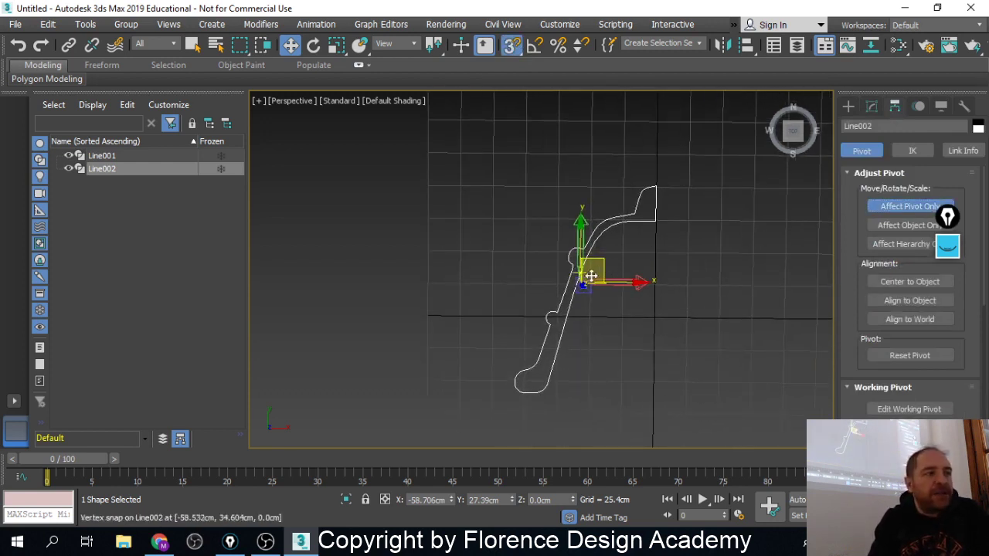
{"action": "left_click_drag", "start_coordinate": [582, 283], "coordinate": [656, 221]}
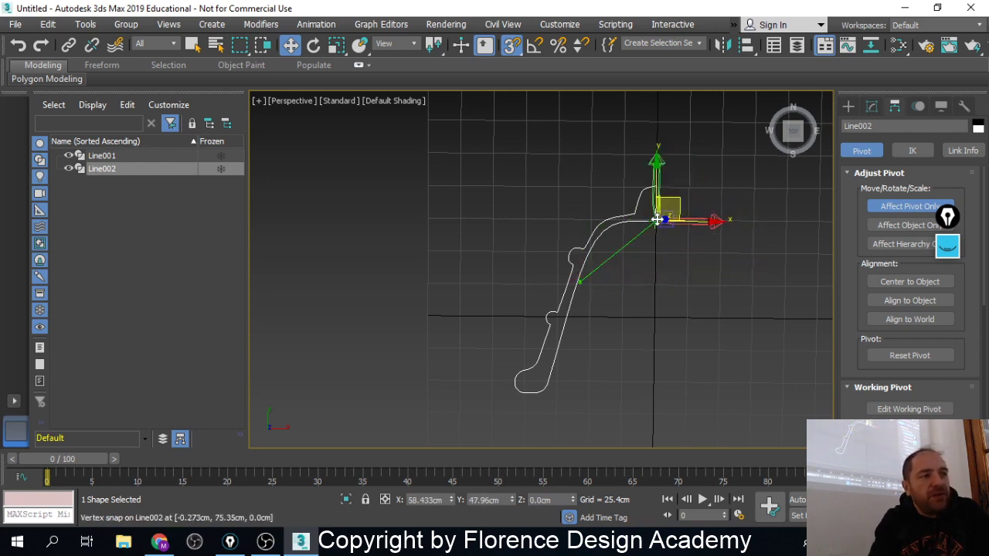
{"action": "left_click_drag", "start_coordinate": [656, 220], "coordinate": [655, 221]}
{"action": "left_click", "coordinate": [908, 206]}
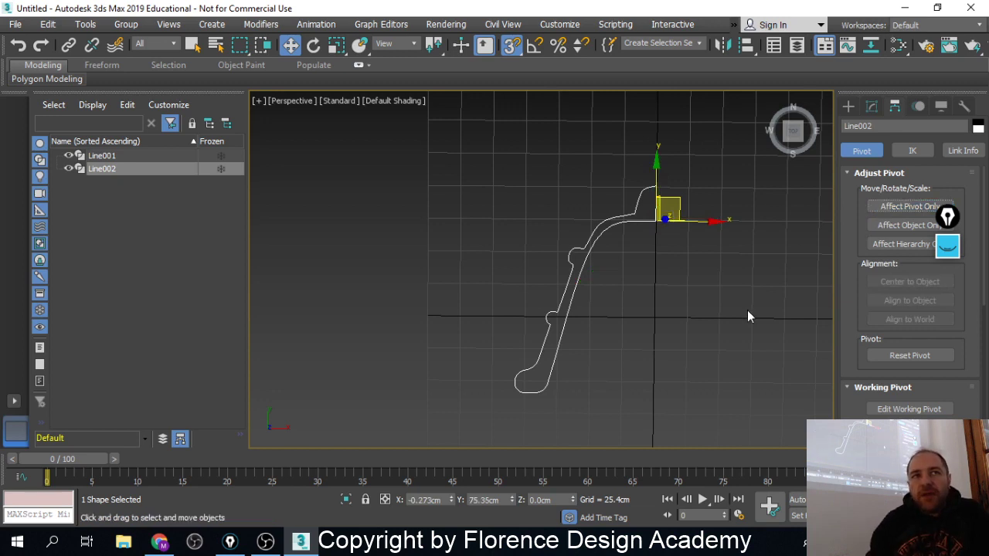
Apply the Lathe modifier to the profile to revolve it into a solid bell and inspect its shape
{"action": "left_click", "coordinate": [872, 107]}
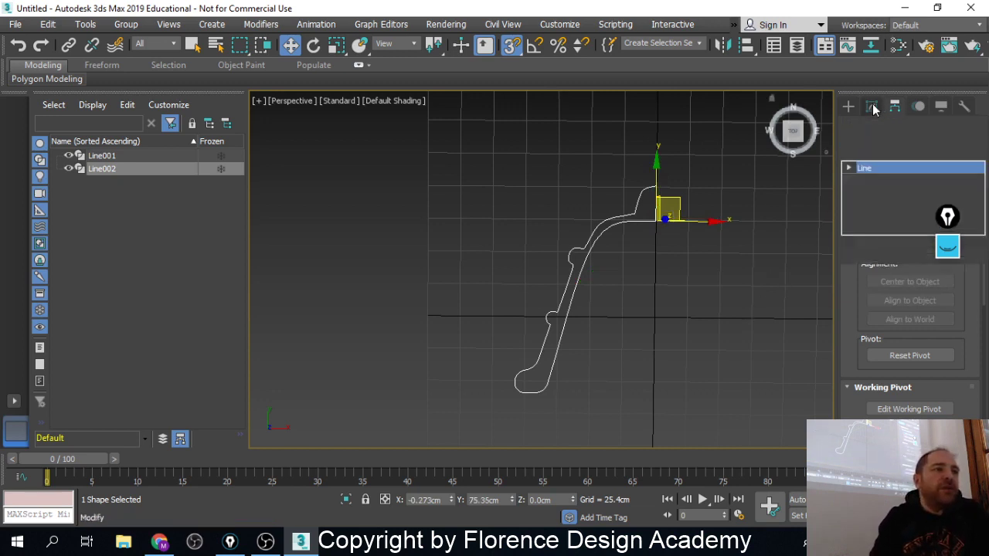
{"action": "left_click", "coordinate": [978, 150]}
{"action": "left_click_drag", "start_coordinate": [978, 177], "coordinate": [981, 288]}
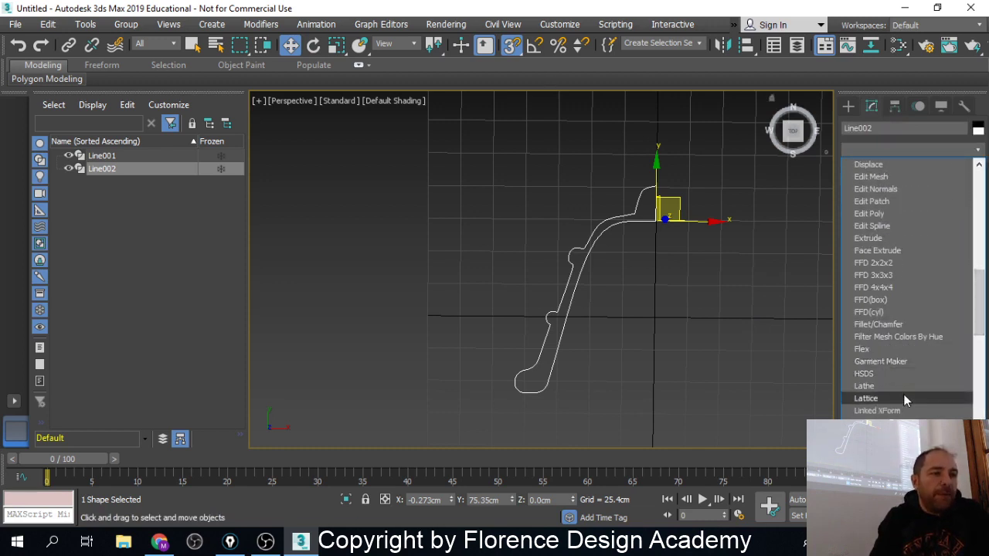
{"action": "left_click", "coordinate": [905, 386]}
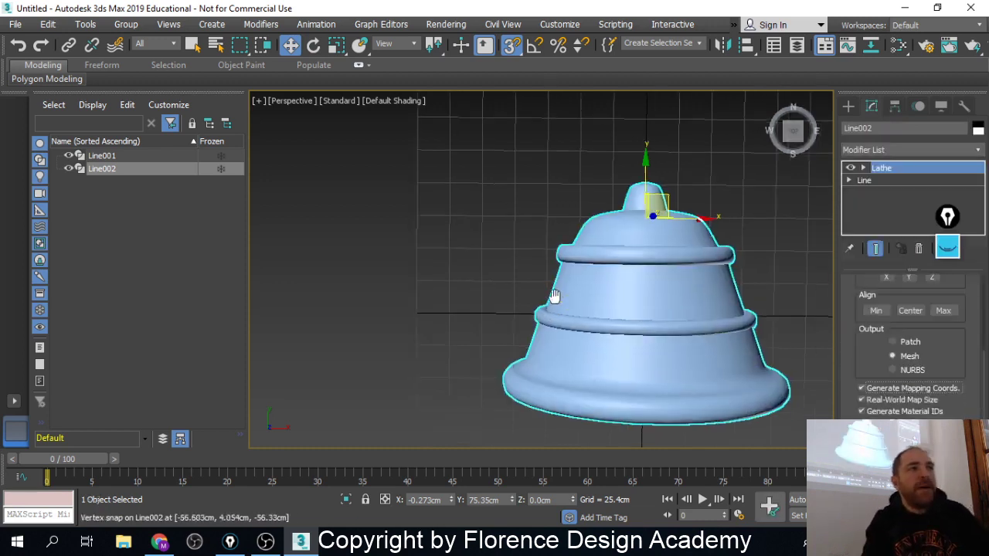
{"action": "middle_click_drag", "start_coordinate": [554, 296], "coordinate": [467, 306], "text": "alt"}
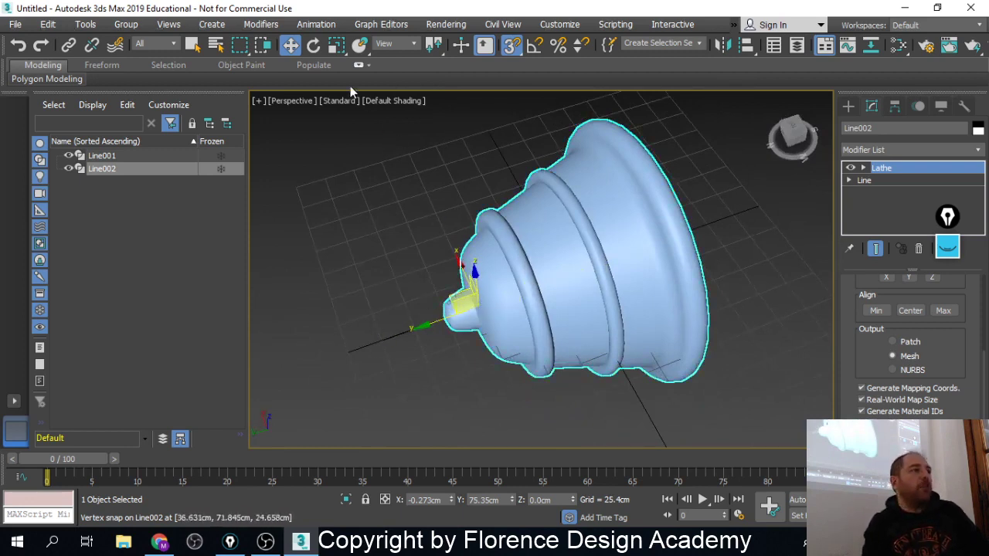
Rotate the lathed bell to stand roughly upright with its mouth facing down, and delete it
{"action": "left_click", "coordinate": [313, 45]}
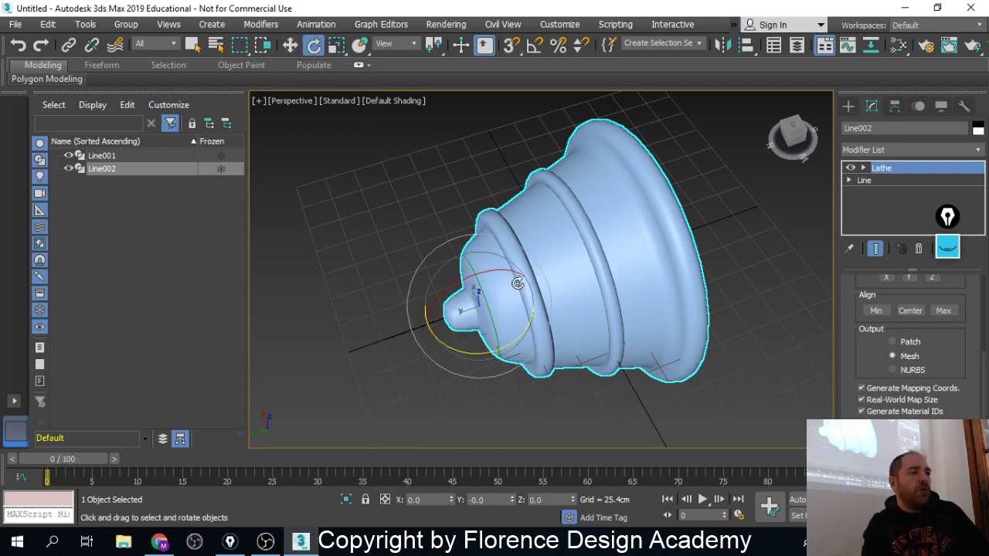
{"action": "middle_click_drag", "start_coordinate": [515, 272], "coordinate": [506, 234]}
{"action": "left_click_drag", "start_coordinate": [435, 243], "coordinate": [659, 366]}
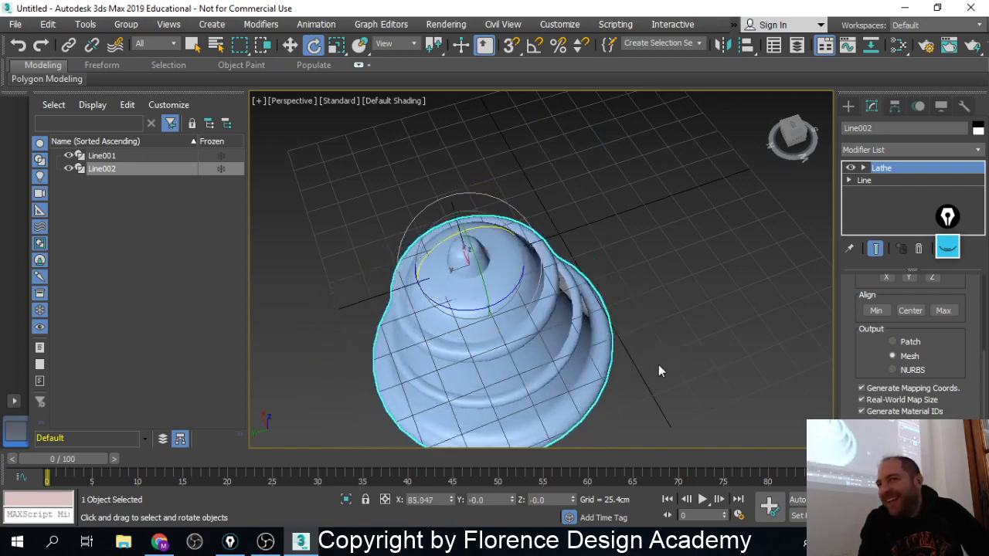
{"action": "middle_click_drag", "start_coordinate": [652, 368], "coordinate": [551, 272], "text": "alt"}
{"action": "left_click_drag", "start_coordinate": [551, 272], "coordinate": [707, 206]}
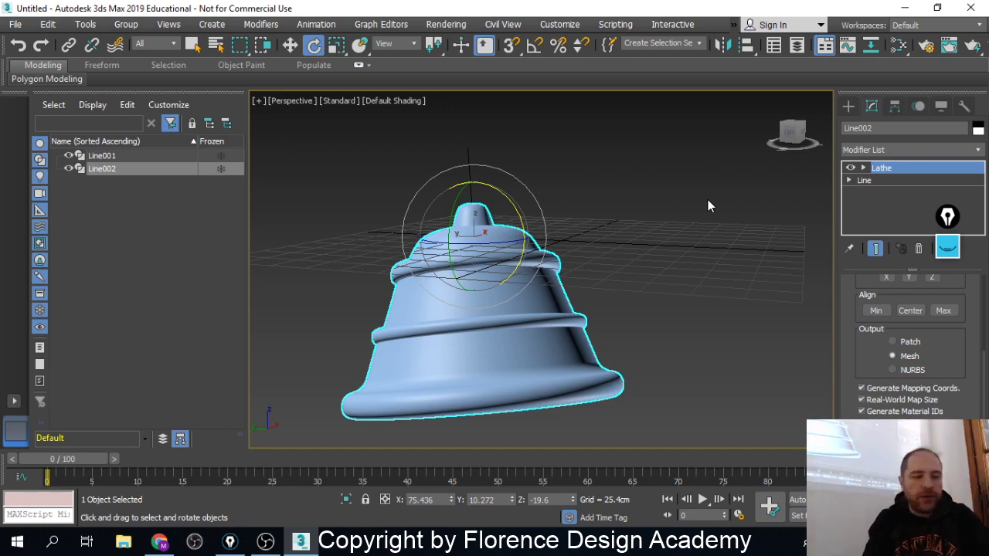
{"action": "key", "text": "Delete"}
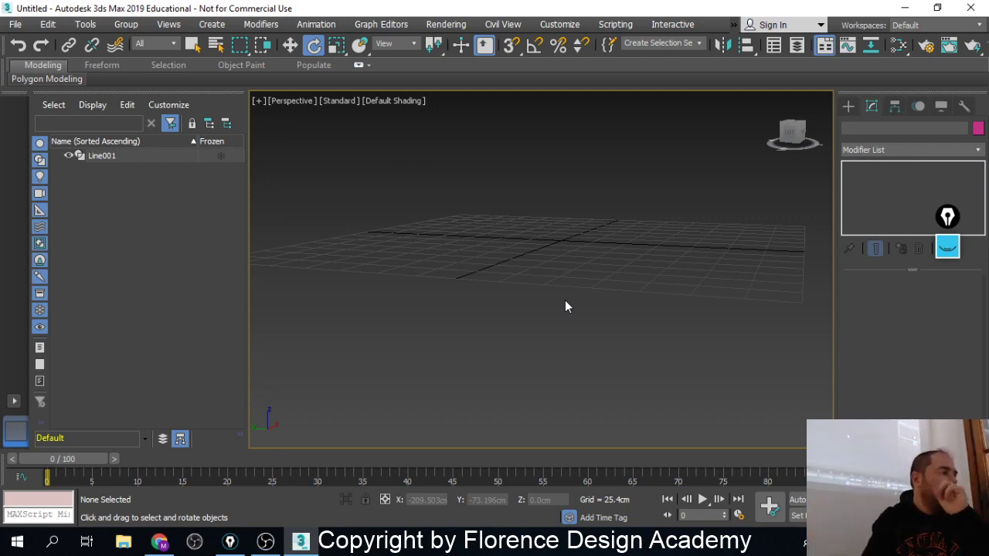
Switch to Chrome, close the Fiat 500 search tab and open the black Ballarini ring cake pan image as reference
{"action": "left_click", "coordinate": [159, 543]}
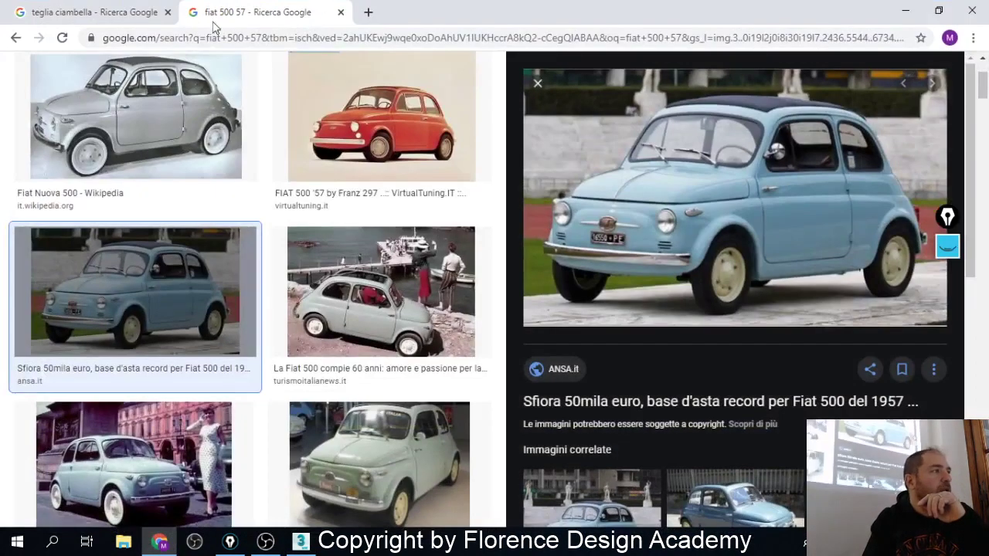
{"action": "middle_click", "coordinate": [255, 11]}
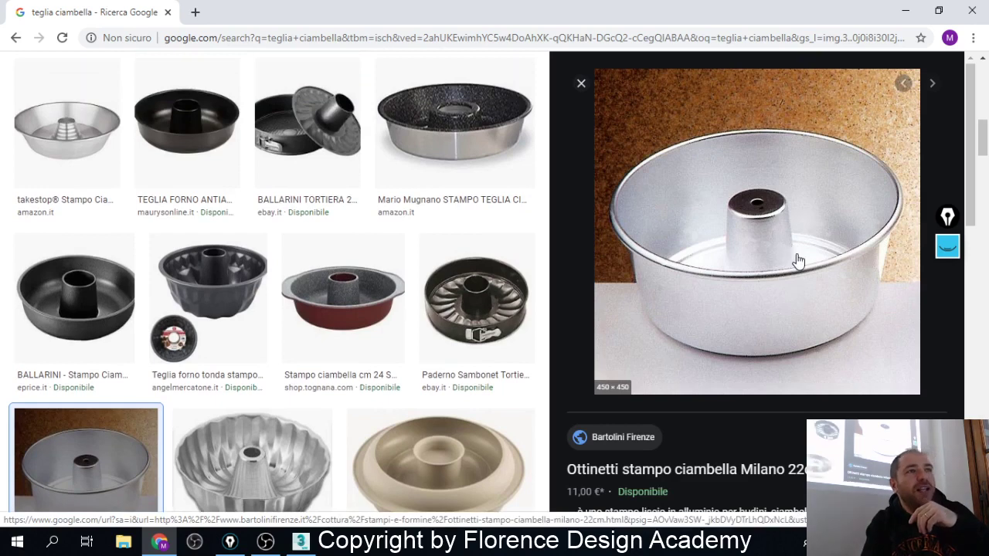
{"action": "scroll", "coordinate": [794, 261], "scroll_direction": "down", "scroll_amount": 1}
{"action": "scroll", "coordinate": [796, 230], "scroll_direction": "up", "scroll_amount": 1}
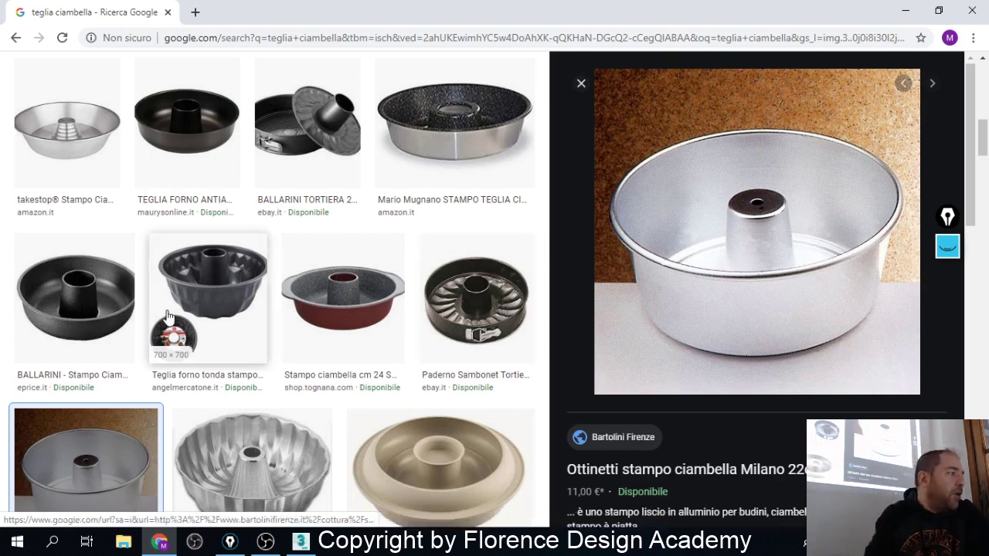
{"action": "left_click", "coordinate": [80, 301]}
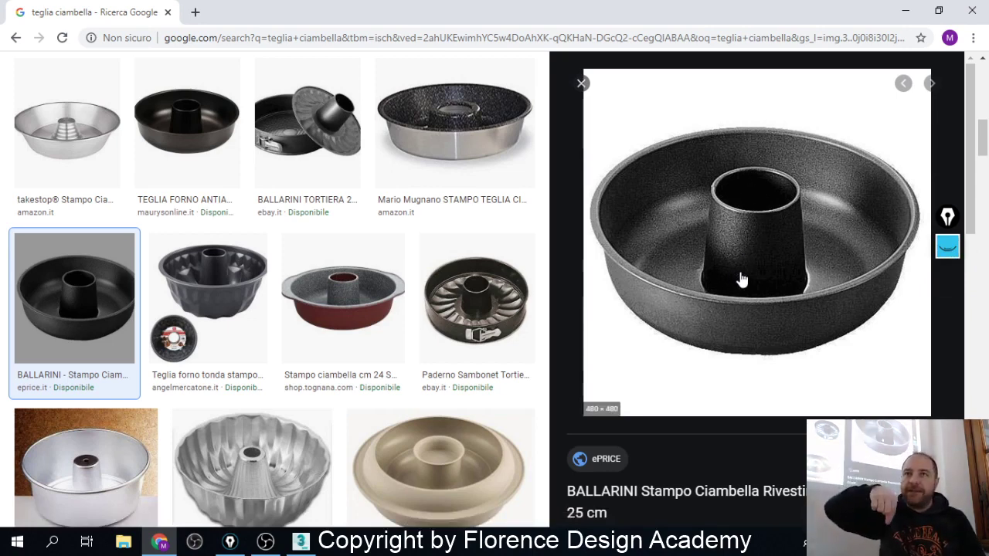
Clear the old screen mark, and draw a pink vertical centre axis and the pan's blue half cross-section over the image
{"action": "left_click", "coordinate": [948, 247]}
{"action": "mouse_move", "coordinate": [950, 294]}
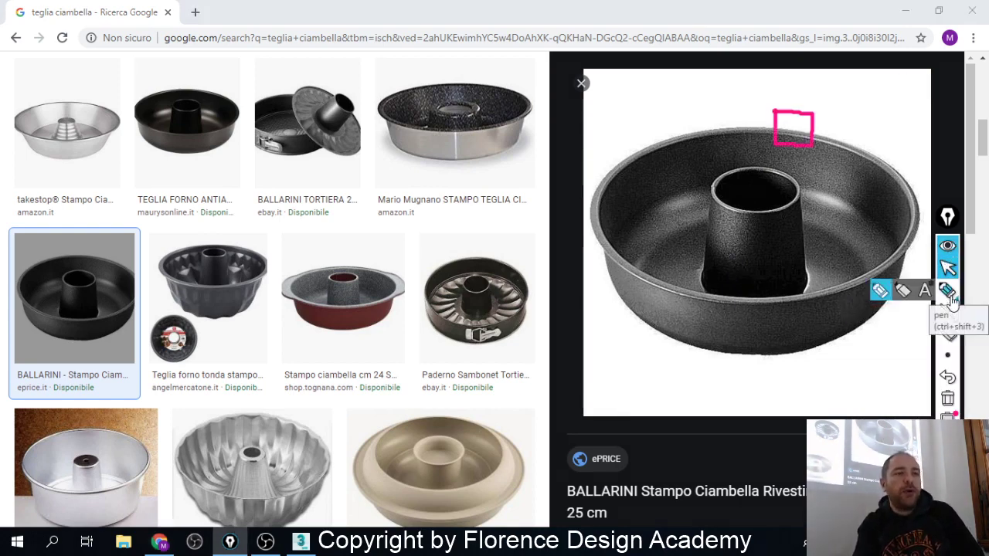
{"action": "left_click", "coordinate": [949, 291]}
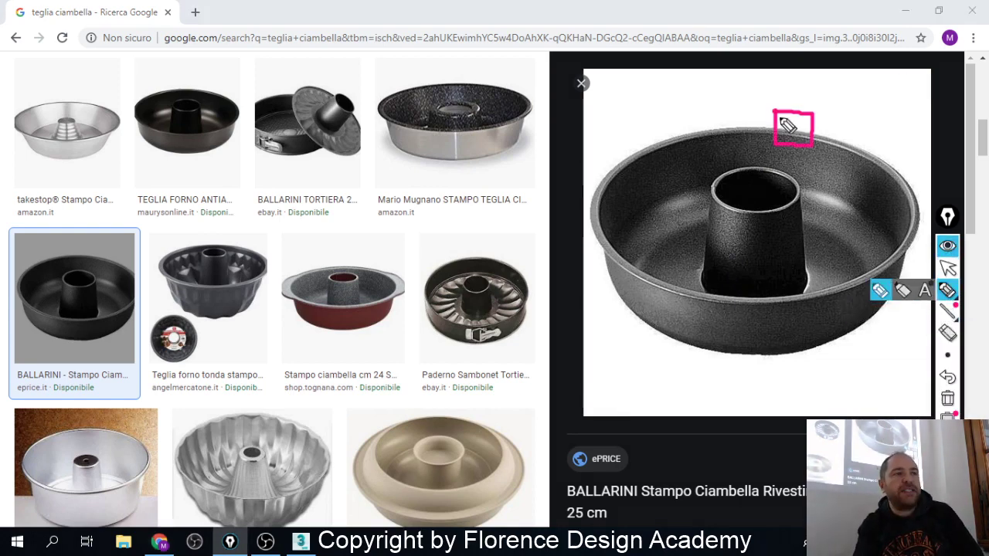
{"action": "left_click", "coordinate": [948, 397]}
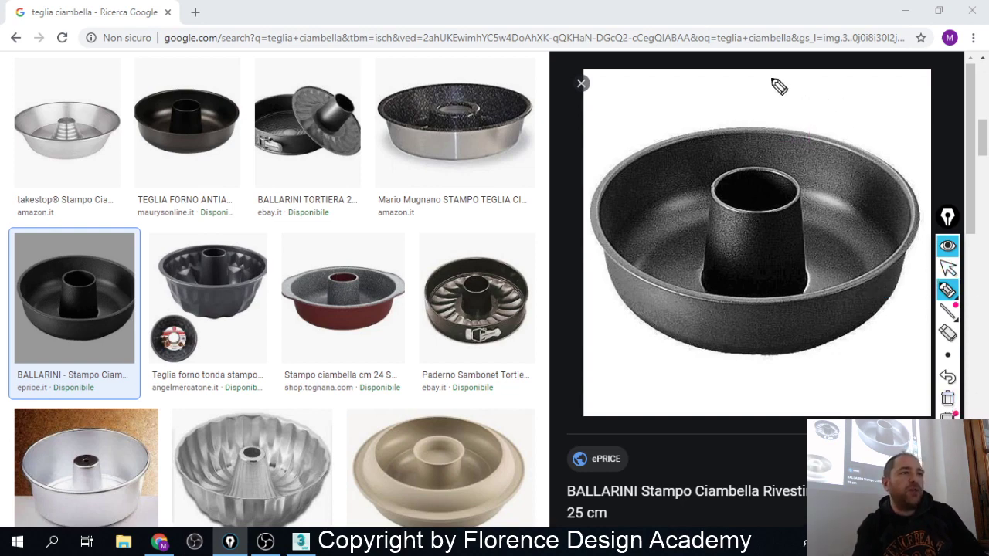
{"action": "mouse_move", "coordinate": [761, 75]}
{"action": "left_mouse_down"}
{"action": "mouse_move", "coordinate": [767, 449]}
{"action": "mouse_move", "coordinate": [750, 474]}
{"action": "left_mouse_up"}
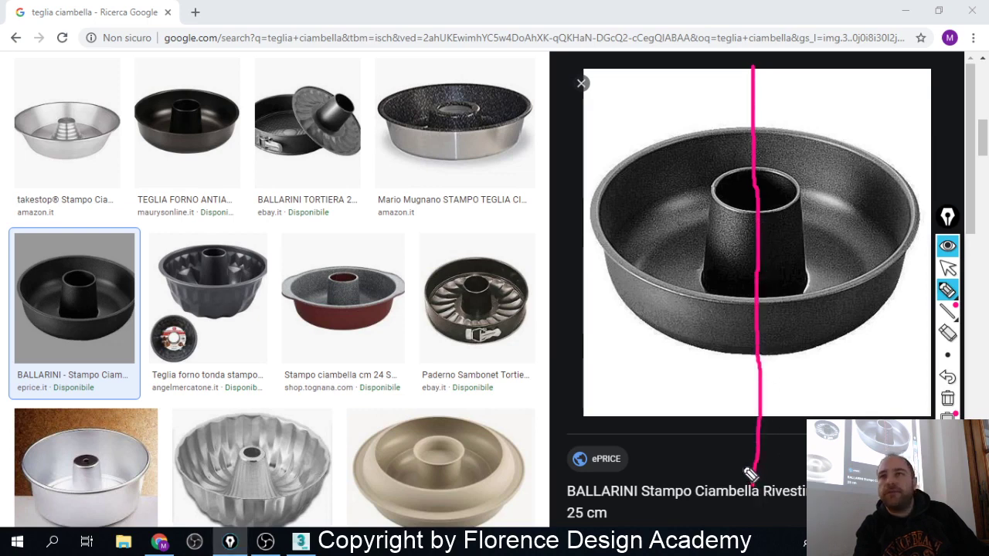
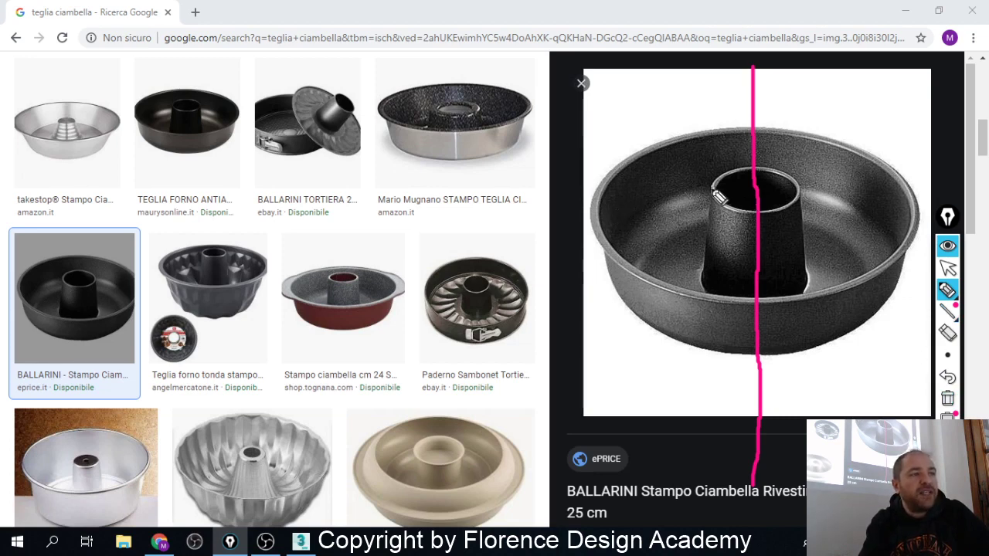
{"action": "mouse_move", "coordinate": [711, 189]}
{"action": "left_mouse_down"}
{"action": "mouse_move", "coordinate": [701, 270]}
{"action": "mouse_move", "coordinate": [684, 284]}
{"action": "mouse_move", "coordinate": [643, 284]}
{"action": "mouse_move", "coordinate": [614, 267]}
{"action": "mouse_move", "coordinate": [595, 201]}
{"action": "mouse_move", "coordinate": [586, 220]}
{"action": "mouse_move", "coordinate": [609, 288]}
{"action": "mouse_move", "coordinate": [688, 290]}
{"action": "mouse_move", "coordinate": [714, 276]}
{"action": "mouse_move", "coordinate": [723, 197]}
{"action": "mouse_move", "coordinate": [713, 199]}
{"action": "left_mouse_up"}
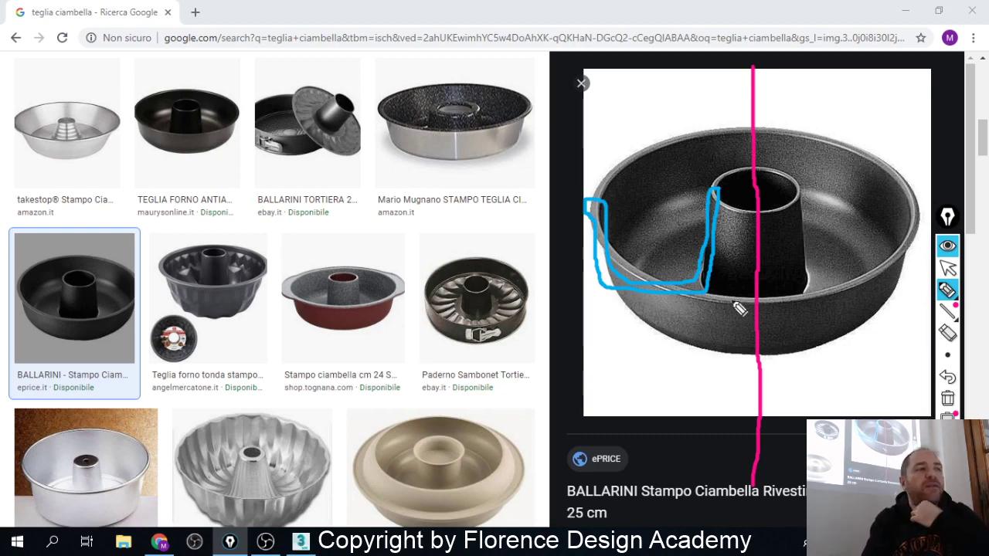
{"action": "left_click", "coordinate": [949, 268]}
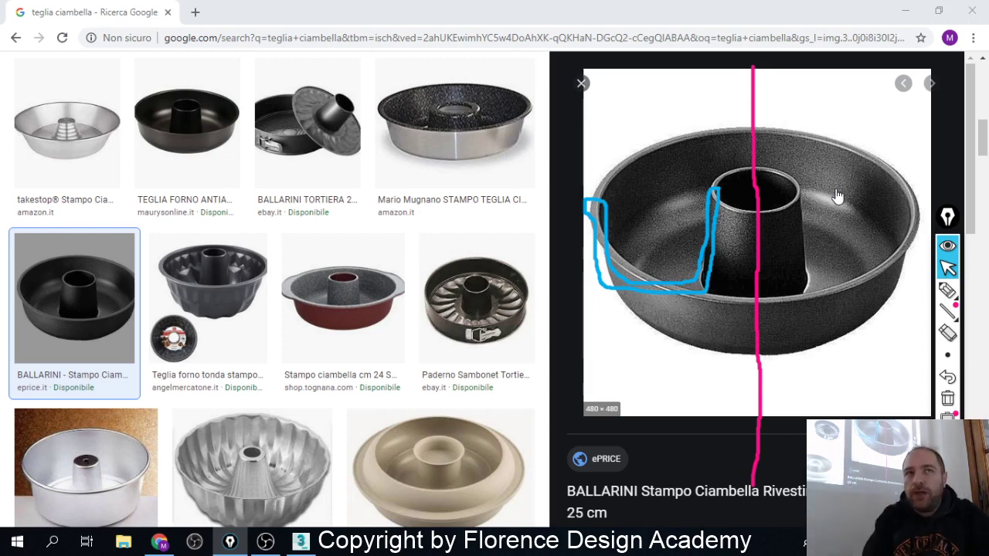
Switch to 3ds Max and trace the blue half cross-section in a near-top view with a closed straight-segment Line spline
{"action": "left_click", "coordinate": [300, 543]}
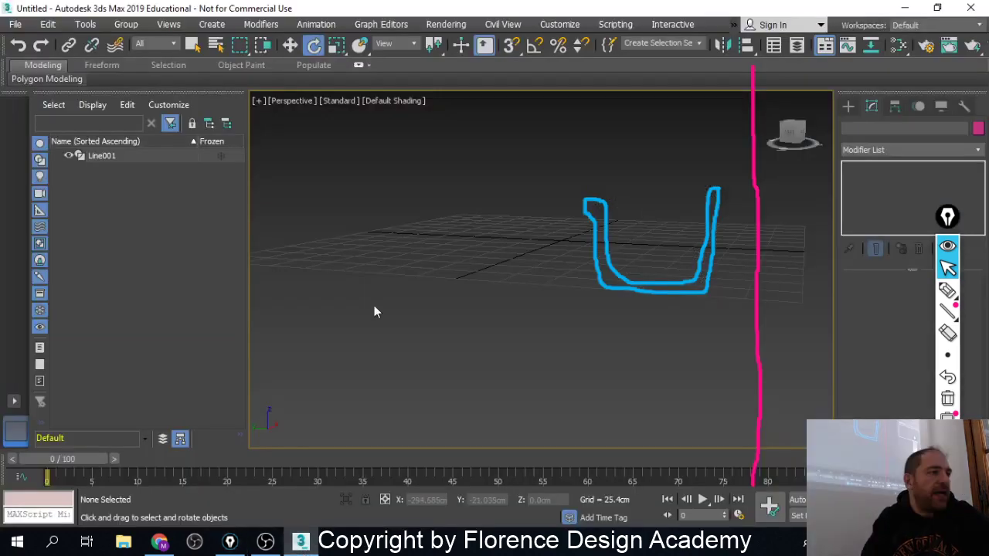
{"action": "middle_click_drag", "start_coordinate": [717, 299], "coordinate": [557, 319], "text": "alt"}
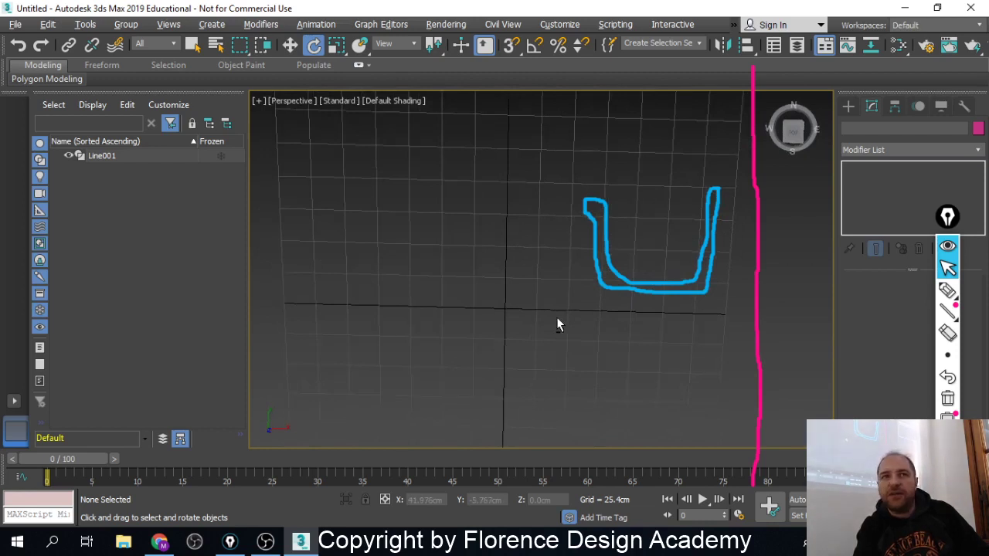
{"action": "left_click", "coordinate": [849, 106]}
{"action": "left_click", "coordinate": [881, 202]}
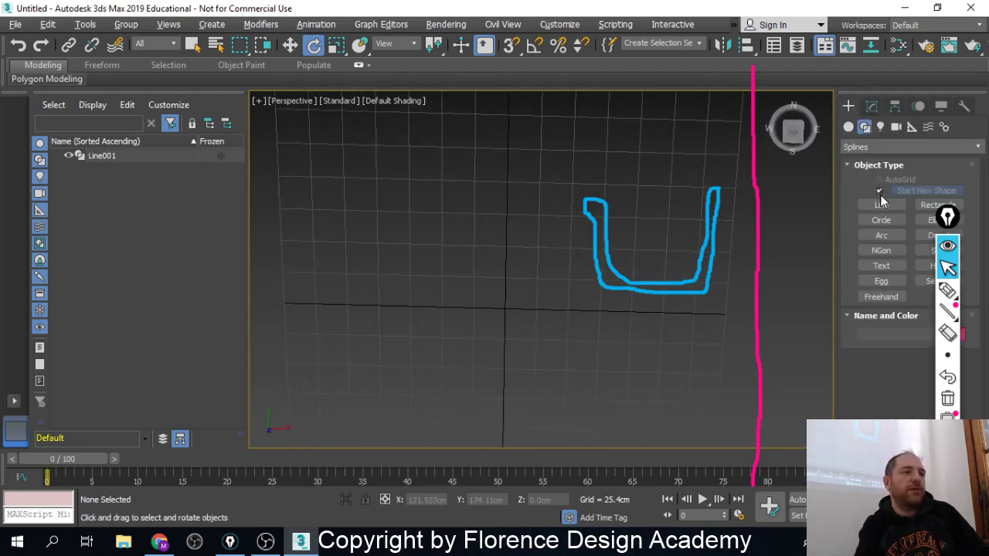
{"action": "left_click", "coordinate": [717, 187]}
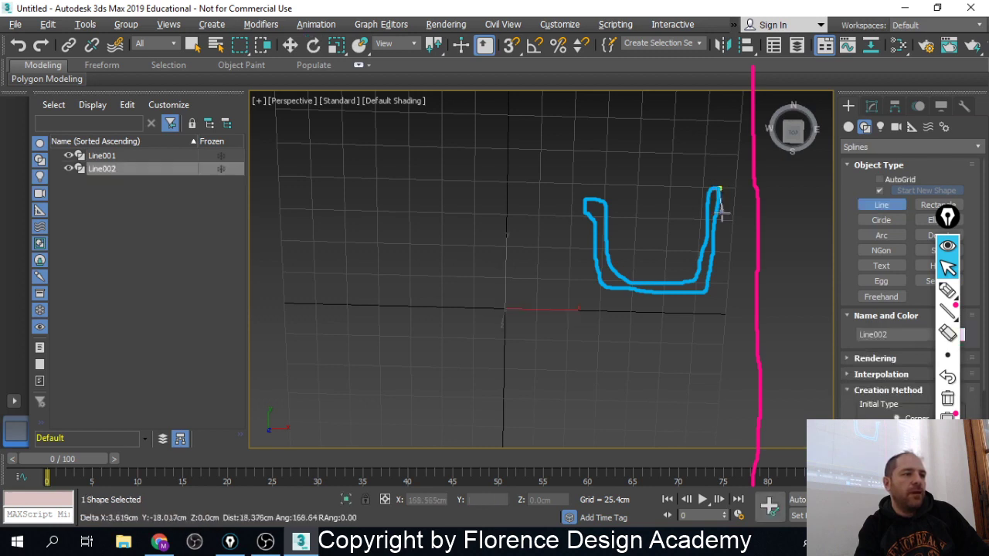
{"action": "left_click", "coordinate": [706, 292]}
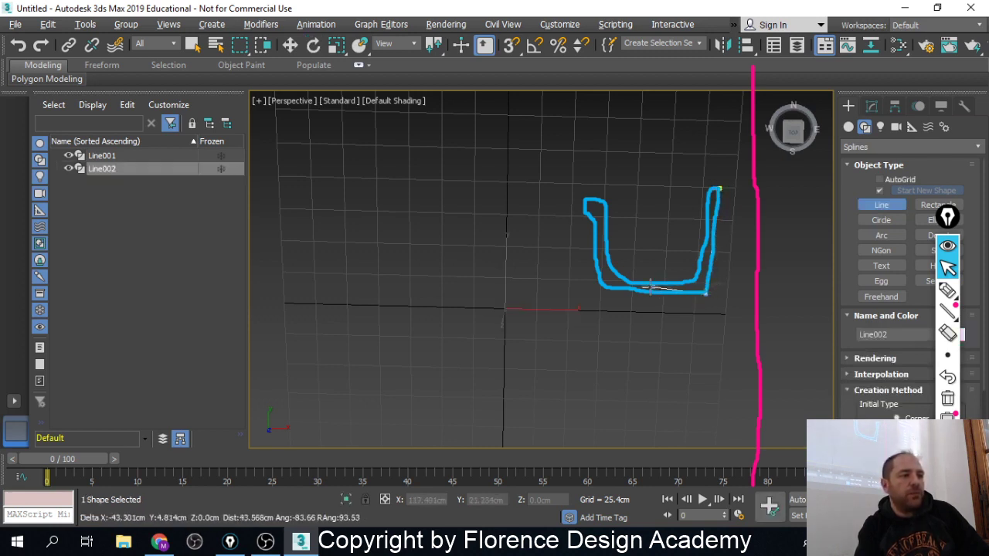
{"action": "left_click", "coordinate": [608, 288]}
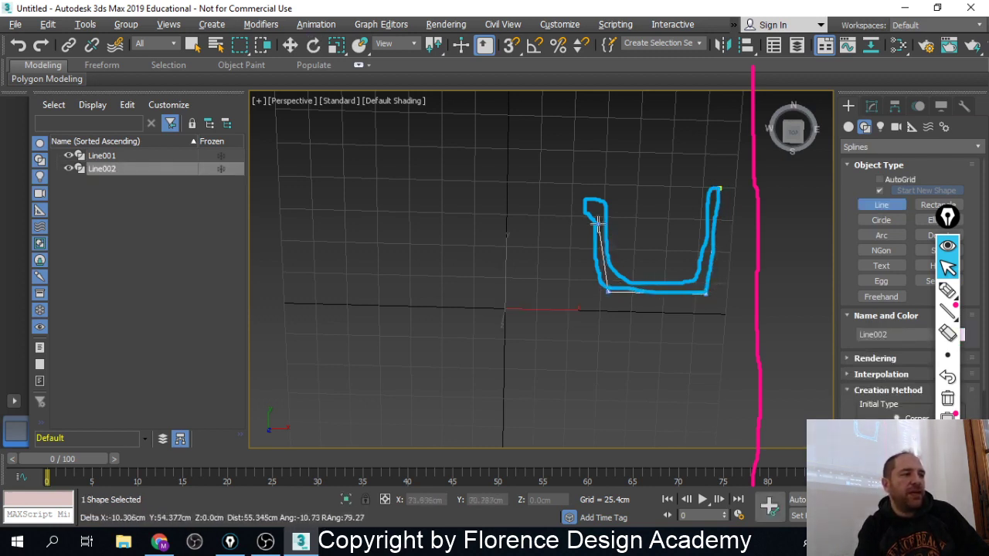
{"action": "left_click", "coordinate": [581, 204]}
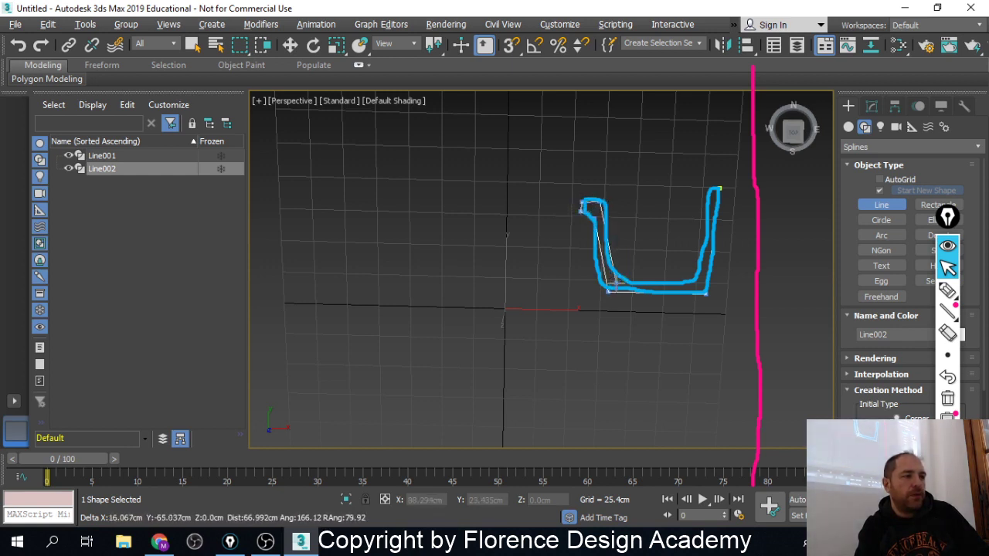
{"action": "left_click", "coordinate": [613, 284]}
{"action": "left_click", "coordinate": [699, 286]}
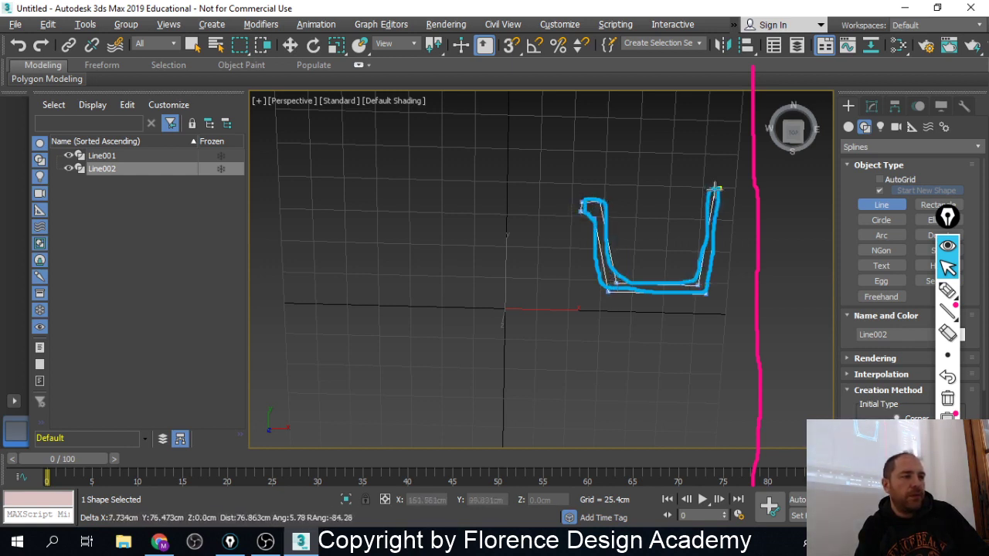
{"action": "left_click", "coordinate": [715, 190]}
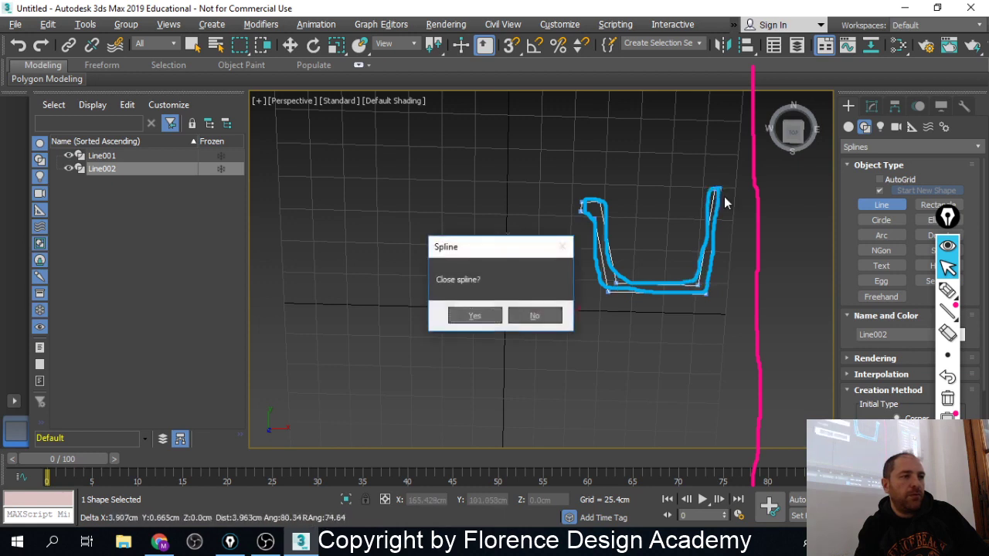
{"action": "left_click", "coordinate": [485, 319]}
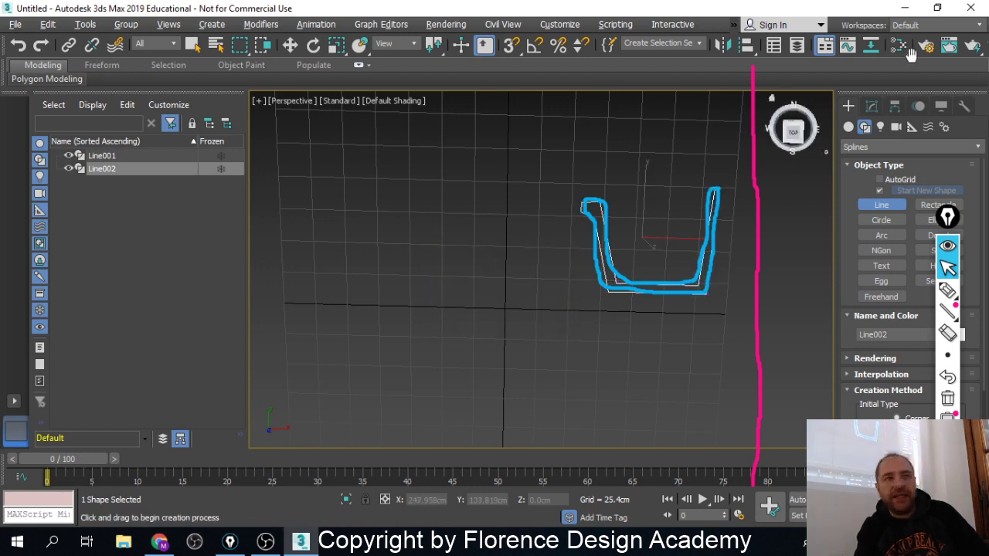
Move only the profile's pivot along X onto the pink centre axis, and hide the screen drawings
{"action": "key", "text": "e"}
{"action": "left_click", "coordinate": [872, 106]}
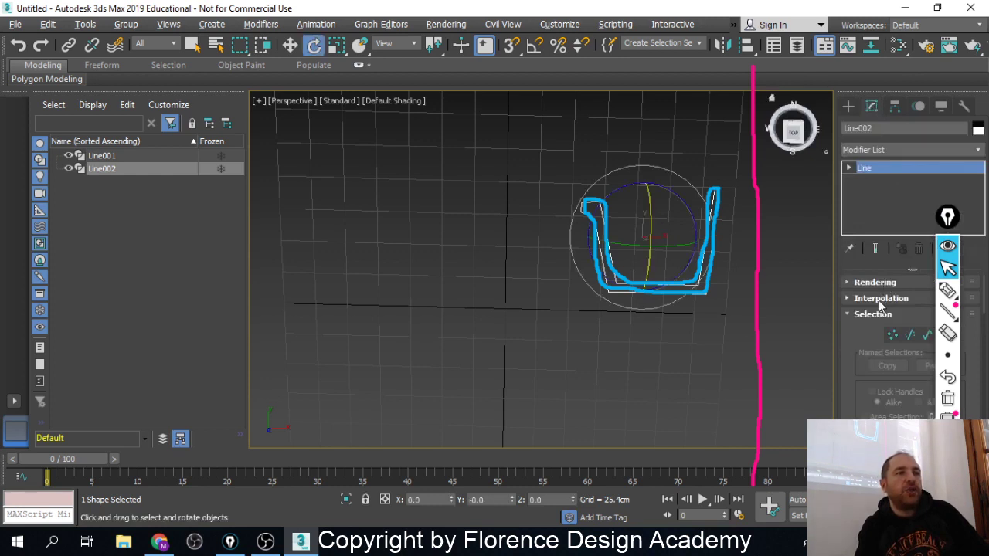
{"action": "left_click", "coordinate": [895, 106]}
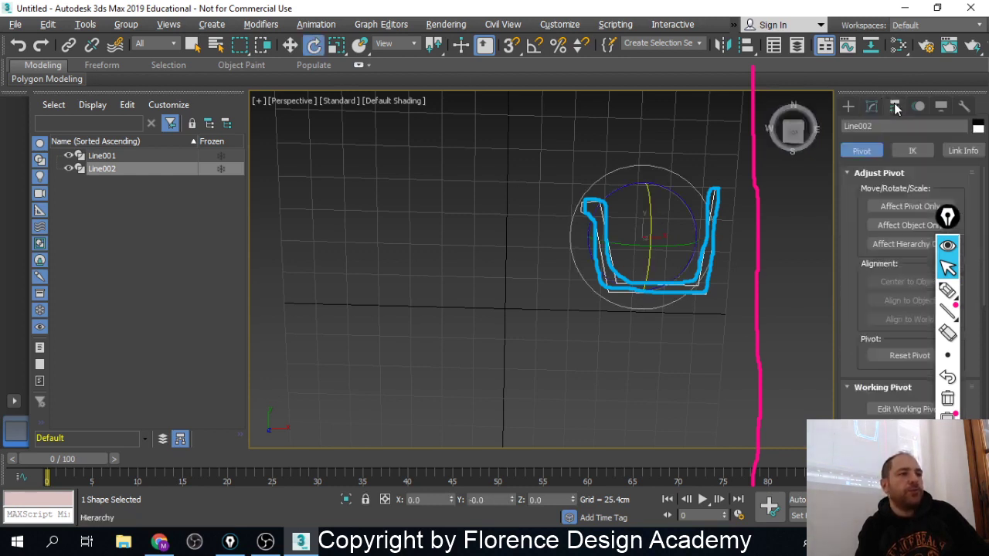
{"action": "left_click", "coordinate": [289, 46]}
{"action": "left_click_drag", "start_coordinate": [684, 239], "coordinate": [785, 244]}
{"action": "right_click", "coordinate": [717, 242]}
{"action": "left_click", "coordinate": [896, 207]}
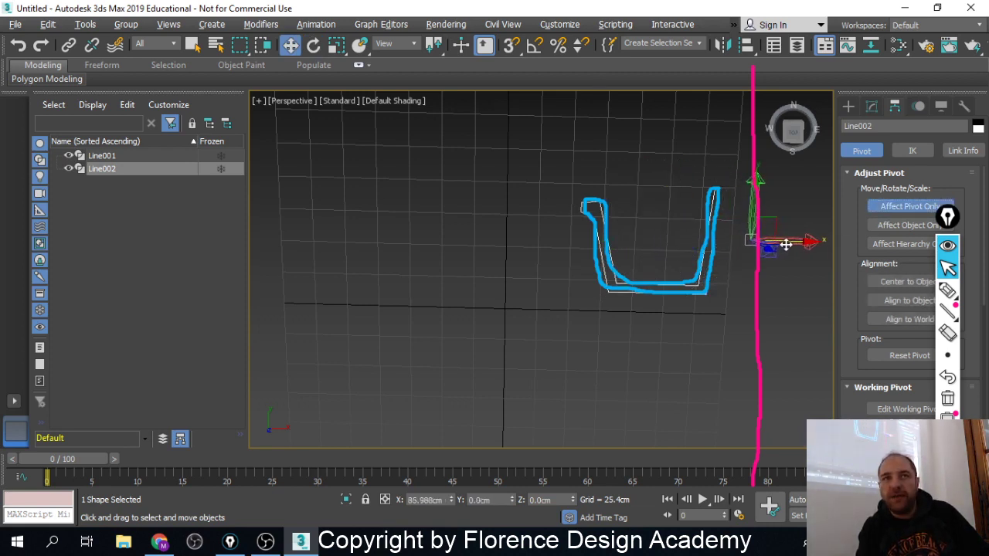
{"action": "left_click", "coordinate": [948, 245]}
{"action": "middle_click_drag", "start_coordinate": [768, 225], "coordinate": [703, 229], "text": "alt"}
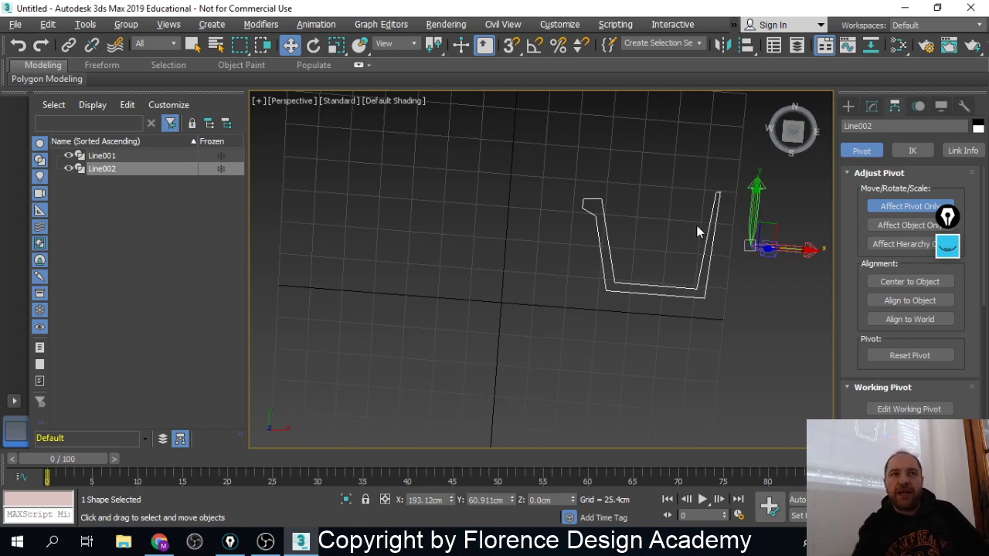
Fillet the profile's two inner bottom corner vertices and the rim's inner upper vertex by 5.08 cm
{"action": "left_click", "coordinate": [871, 108]}
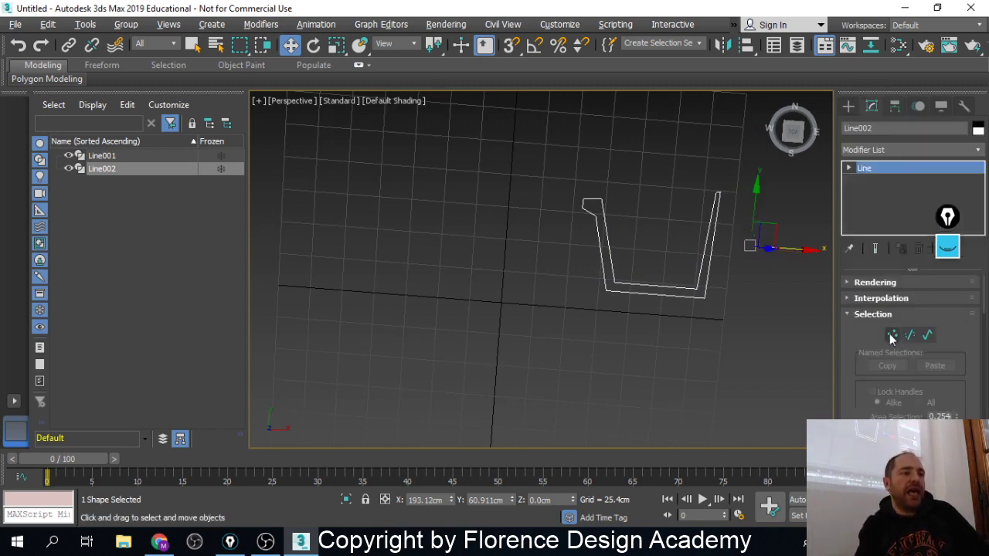
{"action": "left_click", "coordinate": [892, 335]}
{"action": "left_click", "coordinate": [696, 289]}
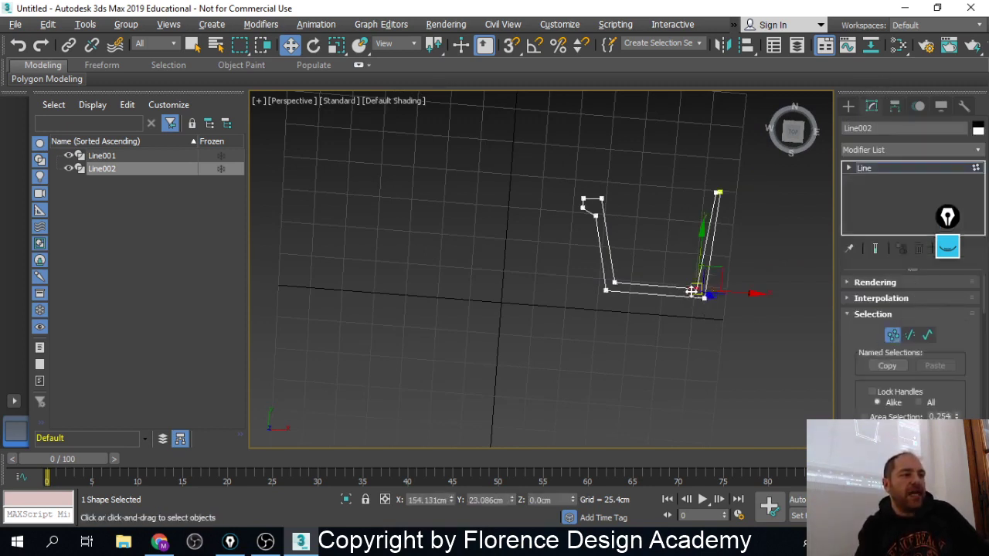
{"action": "left_click", "coordinate": [615, 284]}
{"action": "left_click", "coordinate": [602, 198]}
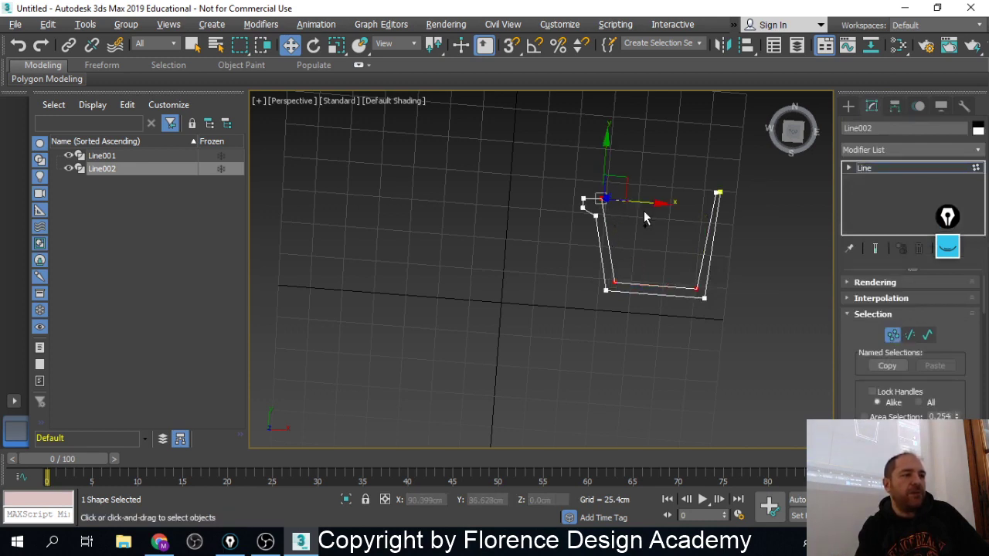
{"action": "scroll", "coordinate": [917, 329], "scroll_direction": "down", "scroll_amount": 6}
{"action": "scroll", "coordinate": [917, 328], "scroll_direction": "down", "scroll_amount": 5}
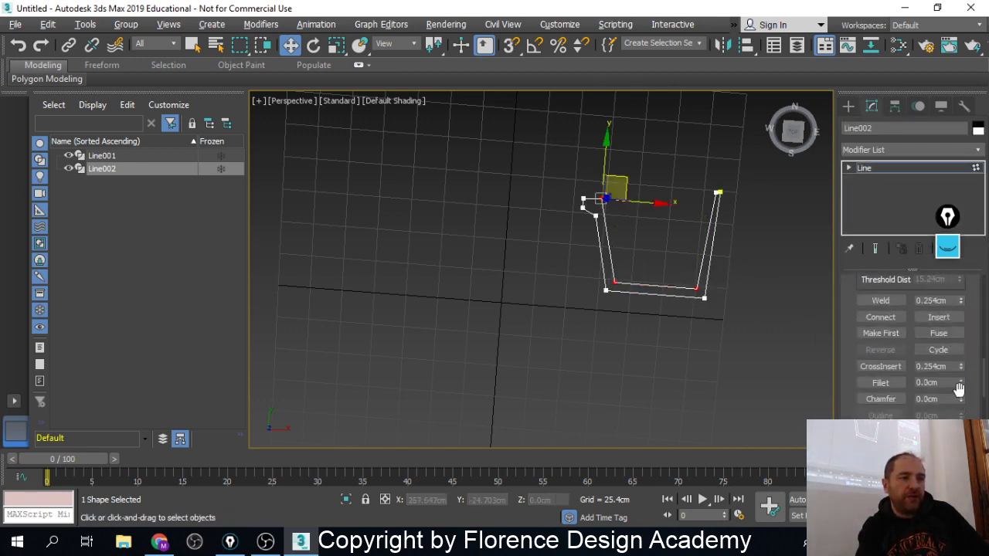
{"action": "left_click", "coordinate": [961, 385]}
{"action": "left_click_drag", "start_coordinate": [961, 386], "coordinate": [960, 382]}
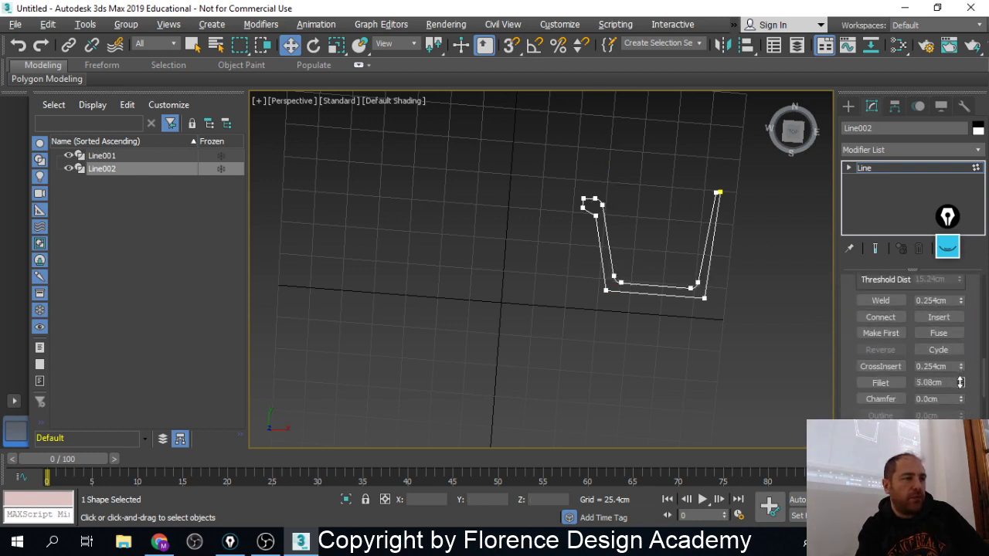
Fillet the profile's two outer bottom corner vertices and the vertex beneath the rim with a larger radius
{"action": "left_click", "coordinate": [704, 297]}
{"action": "left_click", "coordinate": [607, 291]}
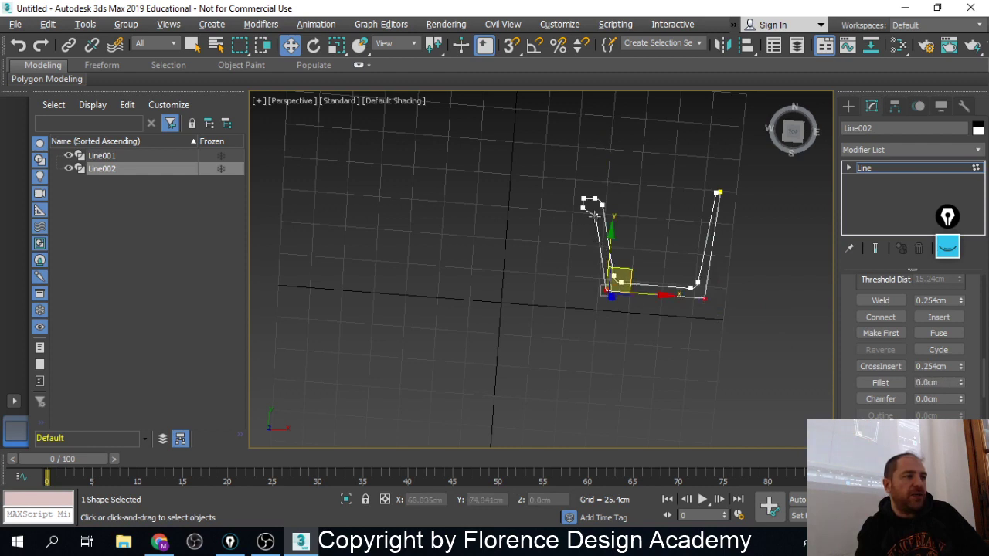
{"action": "left_click", "coordinate": [597, 216]}
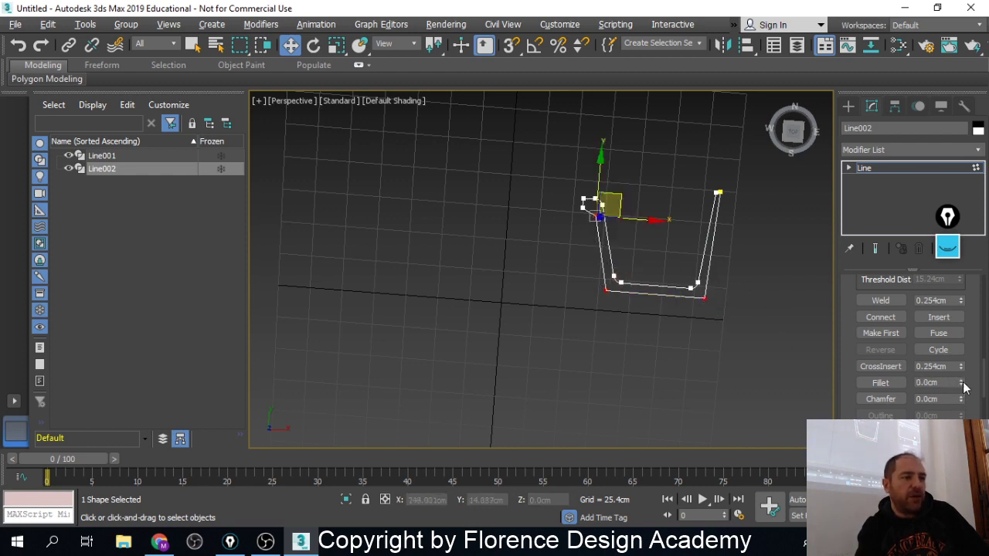
{"action": "left_click_drag", "start_coordinate": [964, 386], "coordinate": [963, 387]}
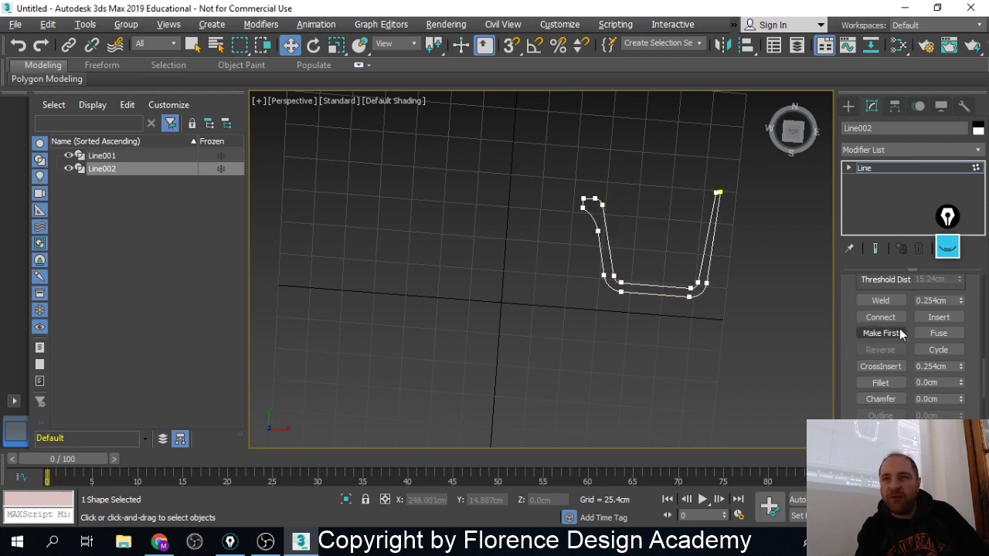
Move the rim's two outer end vertices outward and slightly up to lengthen the lip
{"action": "middle_click_drag", "start_coordinate": [600, 191], "coordinate": [594, 220]}
{"action": "scroll", "coordinate": [595, 236], "scroll_direction": "up", "scroll_amount": 5}
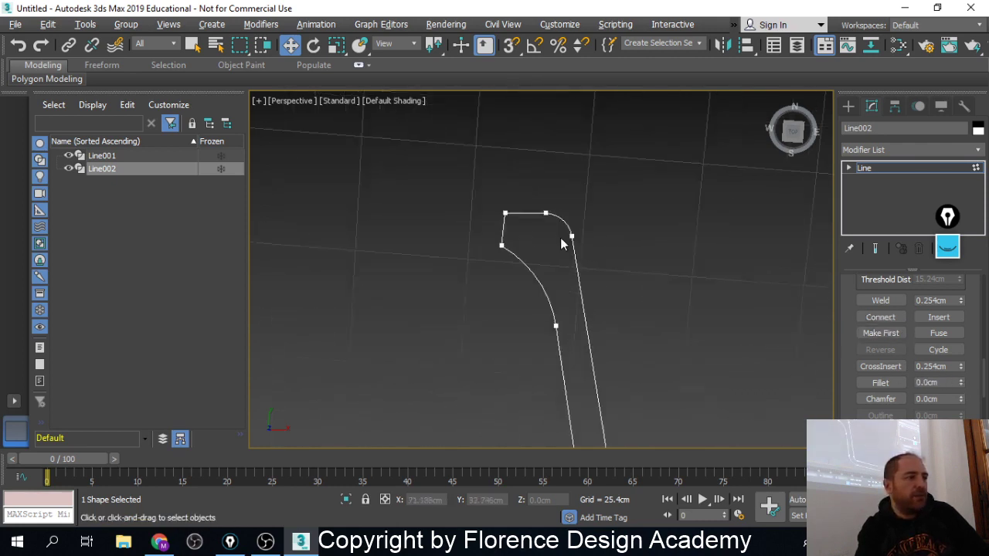
{"action": "left_click", "coordinate": [505, 246]}
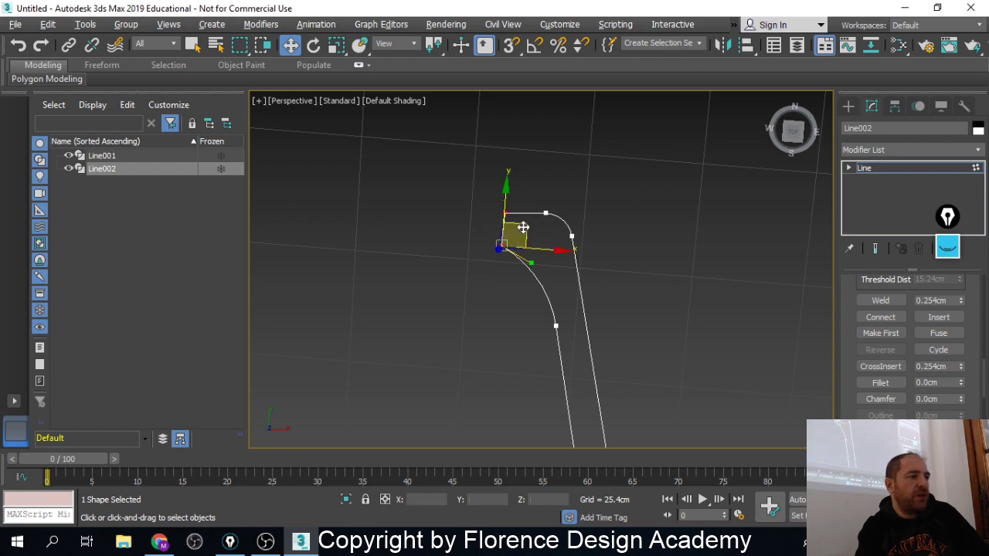
{"action": "left_click_drag", "start_coordinate": [523, 227], "coordinate": [498, 223]}
{"action": "left_click_drag", "start_coordinate": [510, 258], "coordinate": [518, 242]}
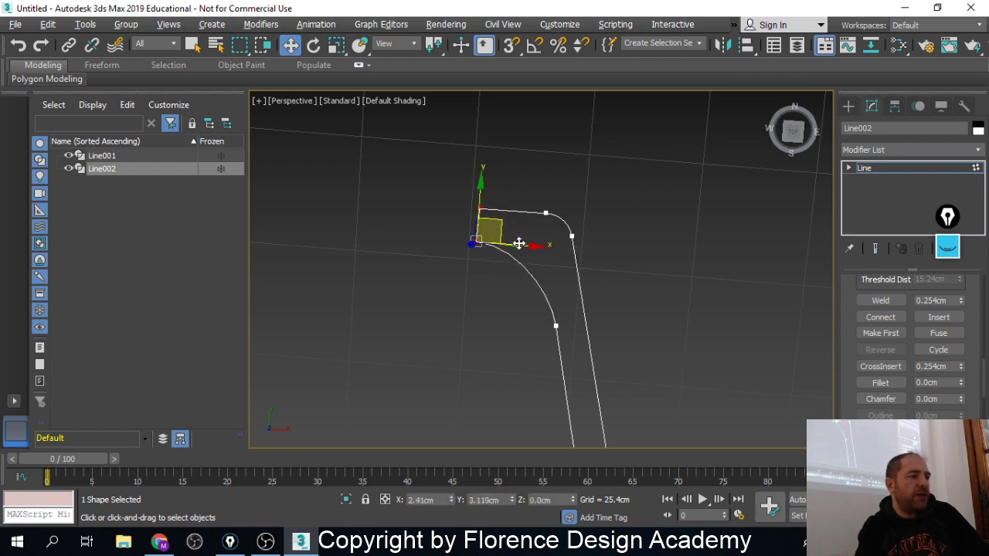
{"action": "left_click", "coordinate": [477, 269]}
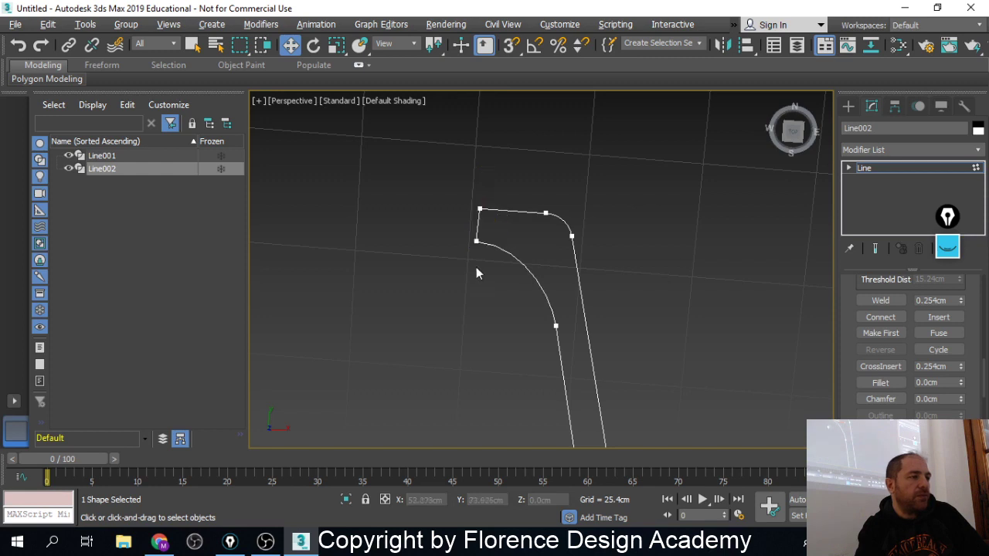
Raise the rim's lower end vertex and the vertex ending the curve beneath it to thin the lip
{"action": "left_click", "coordinate": [470, 243]}
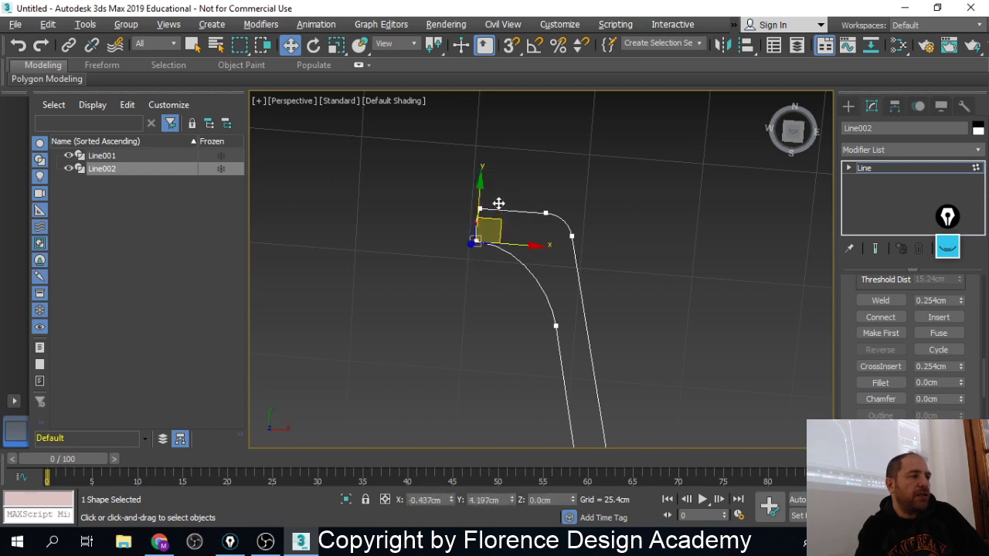
{"action": "left_click", "coordinate": [503, 239]}
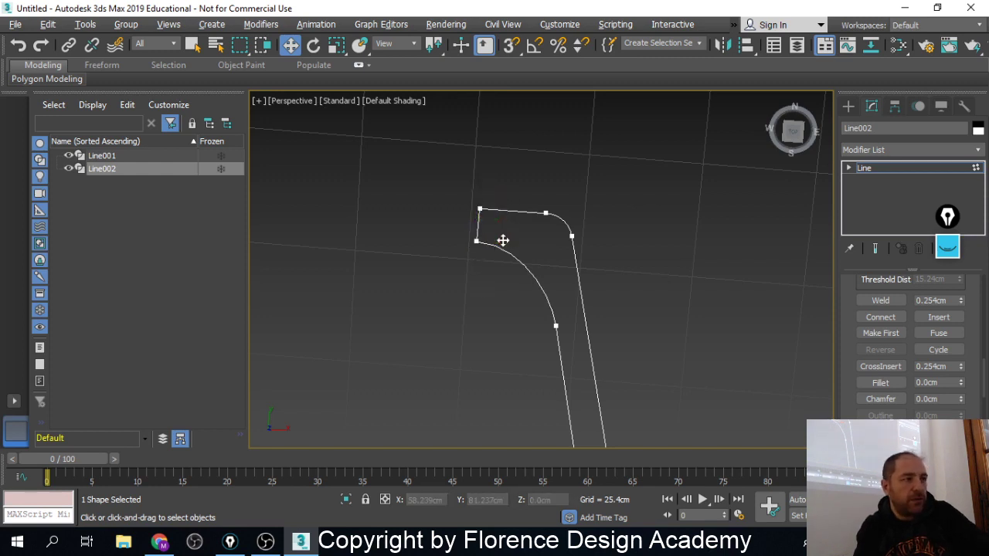
{"action": "left_click", "coordinate": [472, 240]}
{"action": "left_click_drag", "start_coordinate": [502, 227], "coordinate": [504, 196]}
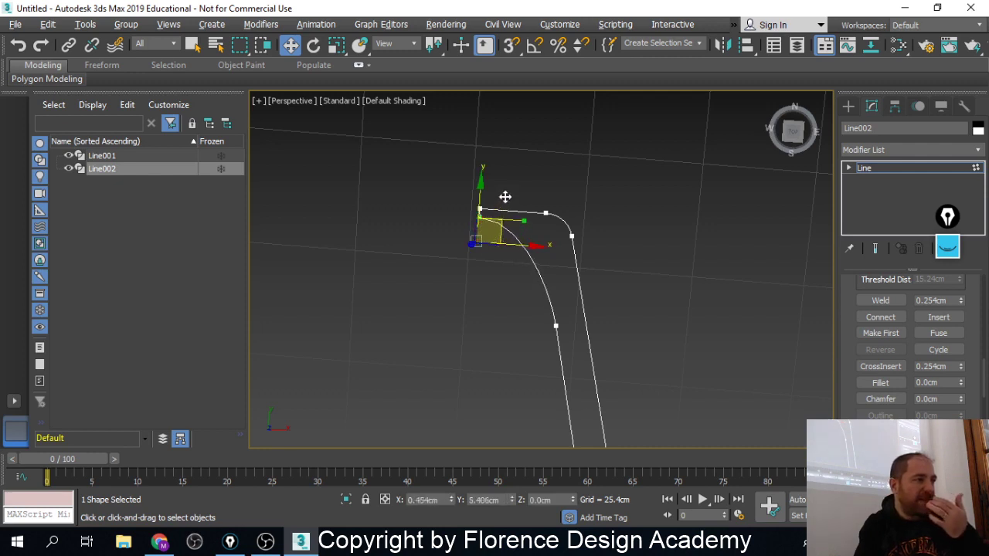
{"action": "left_click", "coordinate": [556, 325]}
{"action": "left_click_drag", "start_coordinate": [554, 299], "coordinate": [550, 257]}
Check the vertices at the upper end of the central tube's wall and leave vertex editing
{"action": "scroll", "coordinate": [435, 237], "scroll_direction": "down", "scroll_amount": 5}
{"action": "scroll", "coordinate": [600, 221], "scroll_direction": "up", "scroll_amount": 5}
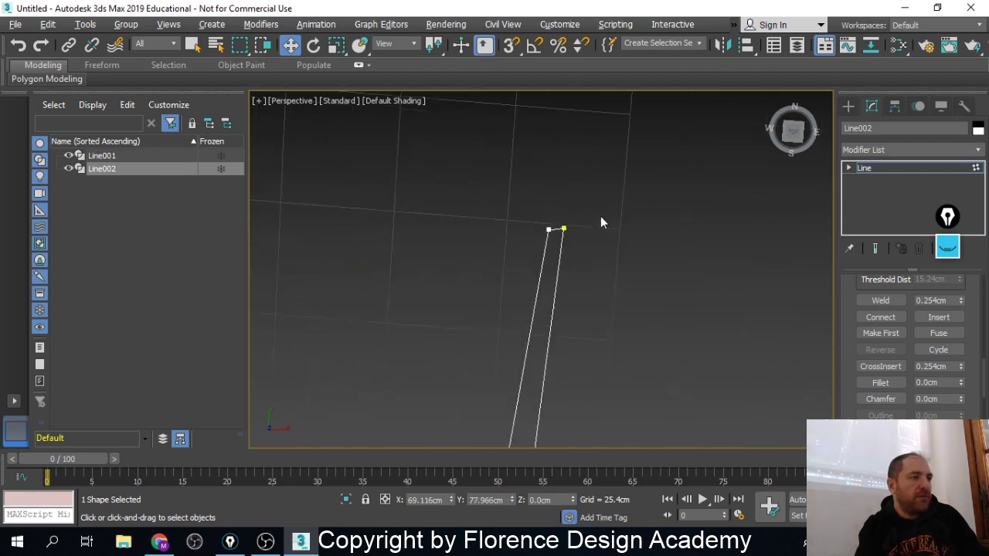
{"action": "left_click", "coordinate": [547, 232]}
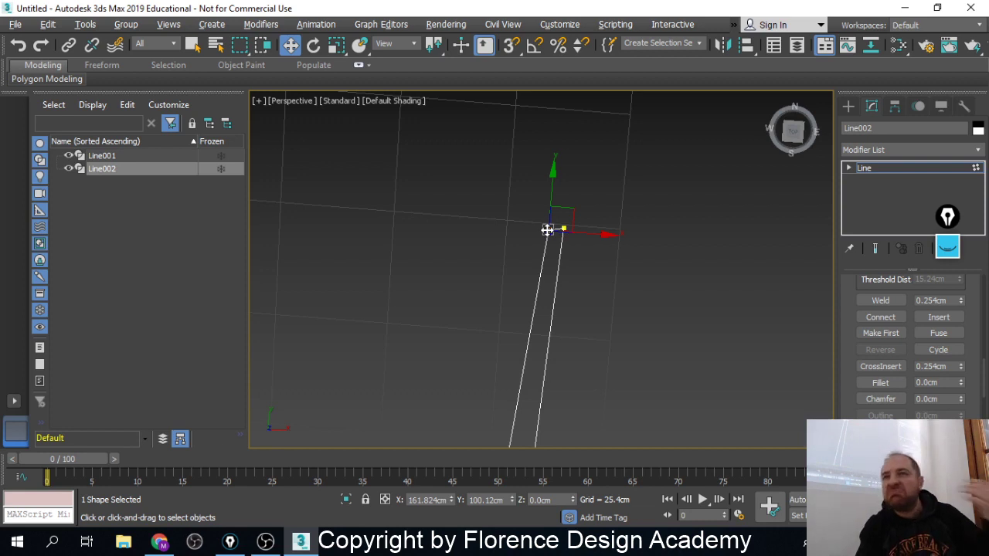
{"action": "scroll", "coordinate": [587, 231], "scroll_direction": "down", "scroll_amount": 6}
{"action": "left_click", "coordinate": [908, 173]}
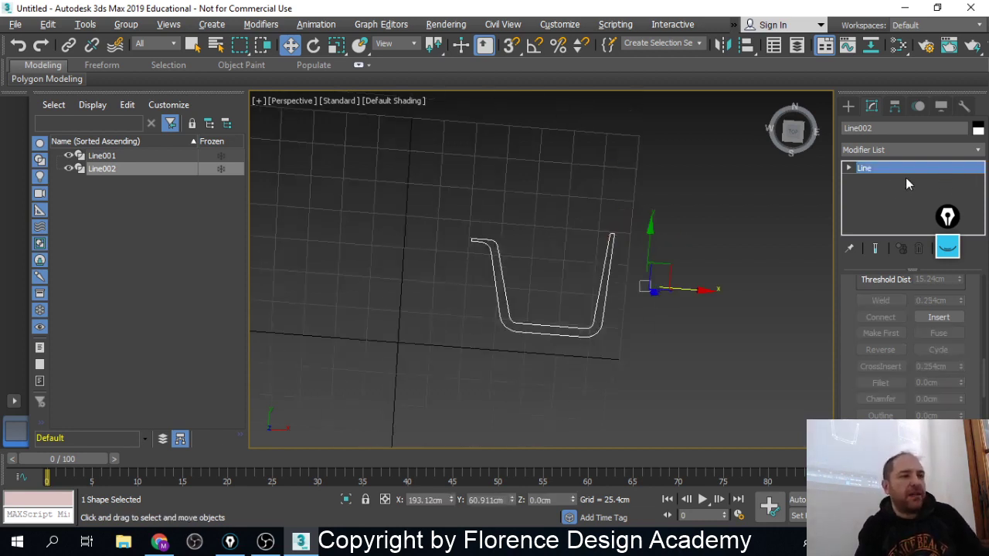
Apply the Lathe modifier to the profile to revolve it into the ring cake pan, and inspect the solid
{"action": "middle_click_drag", "start_coordinate": [652, 280], "coordinate": [645, 253], "text": "alt"}
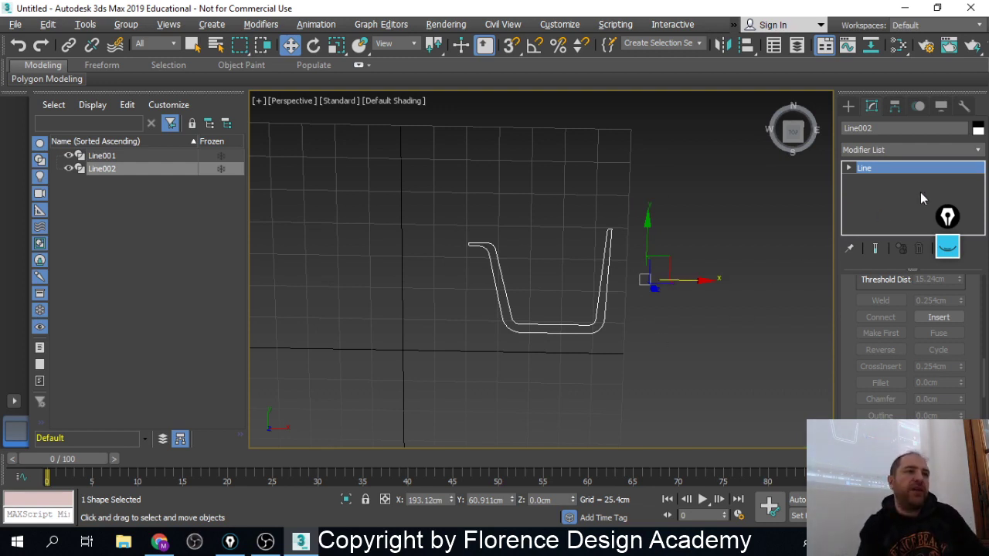
{"action": "left_click", "coordinate": [978, 153]}
{"action": "left_click_drag", "start_coordinate": [979, 206], "coordinate": [987, 306]}
{"action": "scroll", "coordinate": [988, 309], "scroll_direction": "down", "scroll_amount": 1}
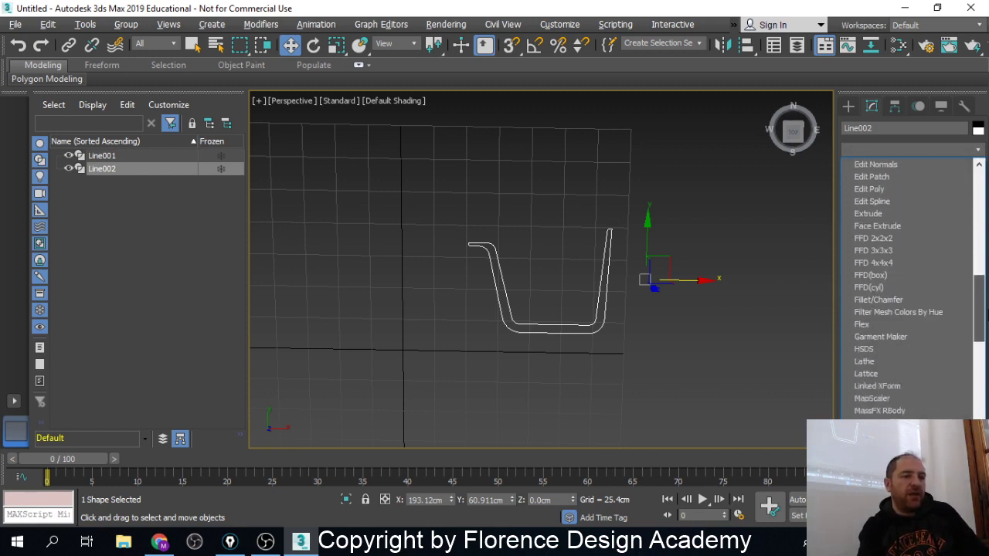
{"action": "left_click", "coordinate": [943, 363]}
{"action": "middle_click_drag", "start_coordinate": [561, 260], "coordinate": [756, 161], "text": "alt"}
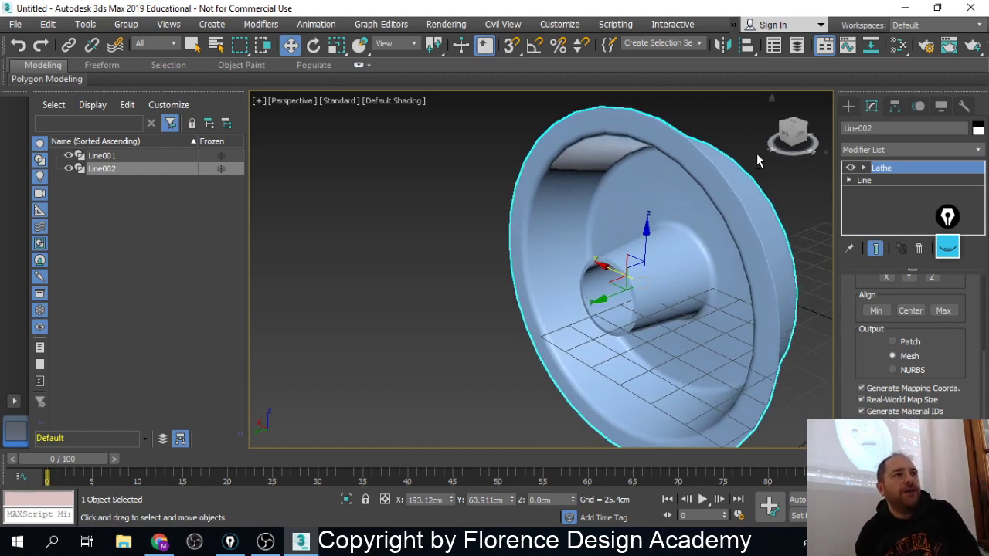
Rotate the ring cake pan upright so its opening faces up, and inspect it from above
{"action": "left_click", "coordinate": [313, 44]}
{"action": "left_click_drag", "start_coordinate": [615, 261], "coordinate": [757, 208]}
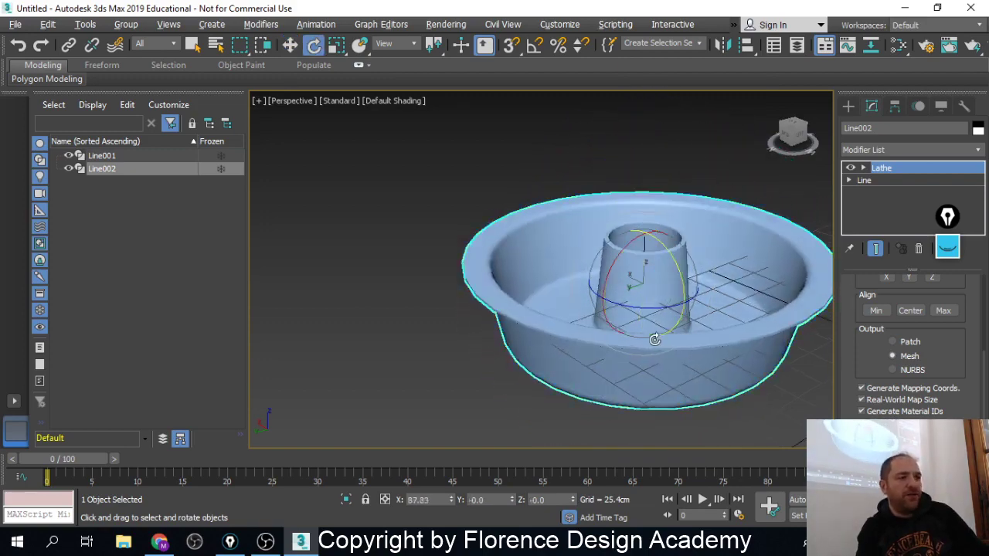
{"action": "middle_click_drag", "start_coordinate": [688, 332], "coordinate": [648, 376], "text": "alt"}
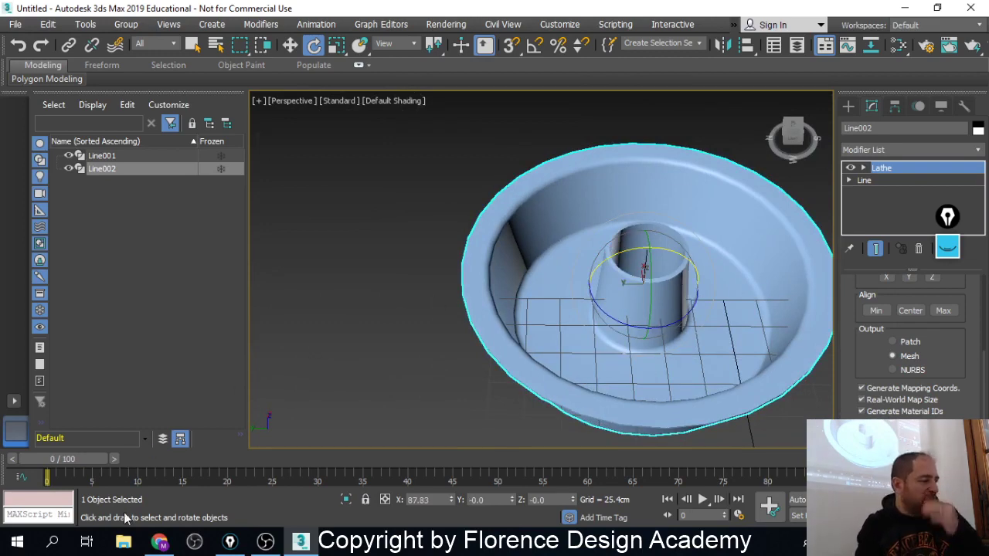
Glance at the cake pan reference photo in the browser, and open the network location \\server\ in File Explorer
{"action": "left_click", "coordinate": [159, 541]}
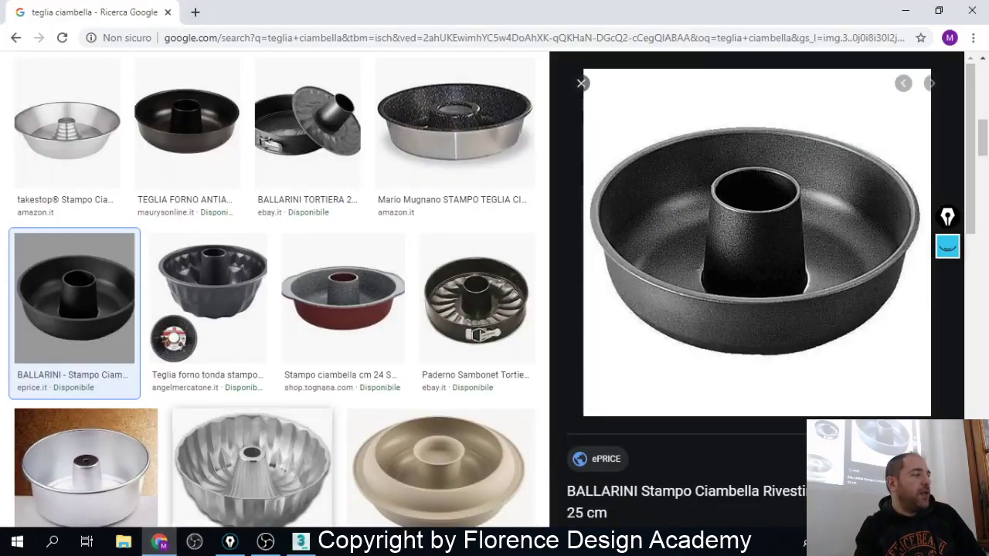
{"action": "left_click", "coordinate": [124, 541]}
{"action": "left_click", "coordinate": [259, 46]}
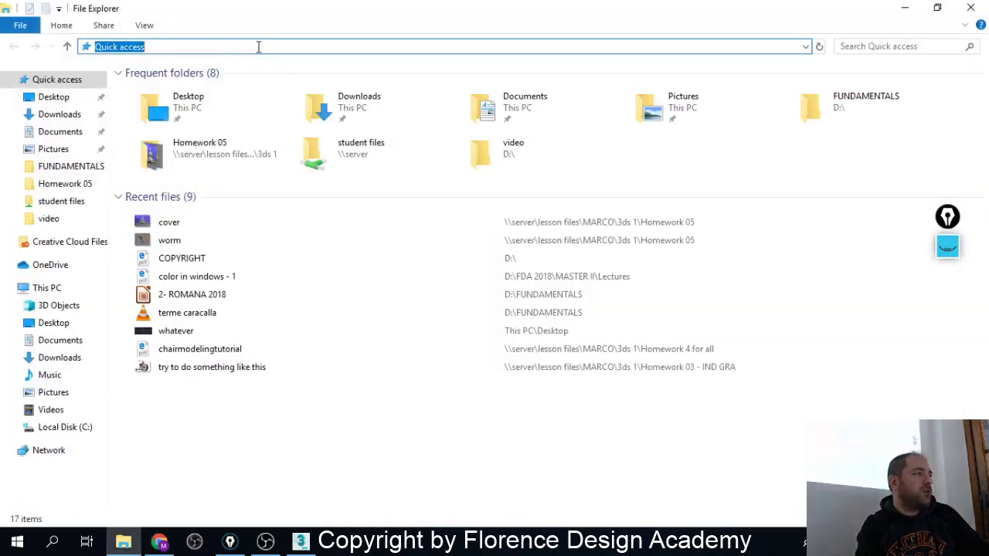
{"action": "type", "text": "\\serv"}
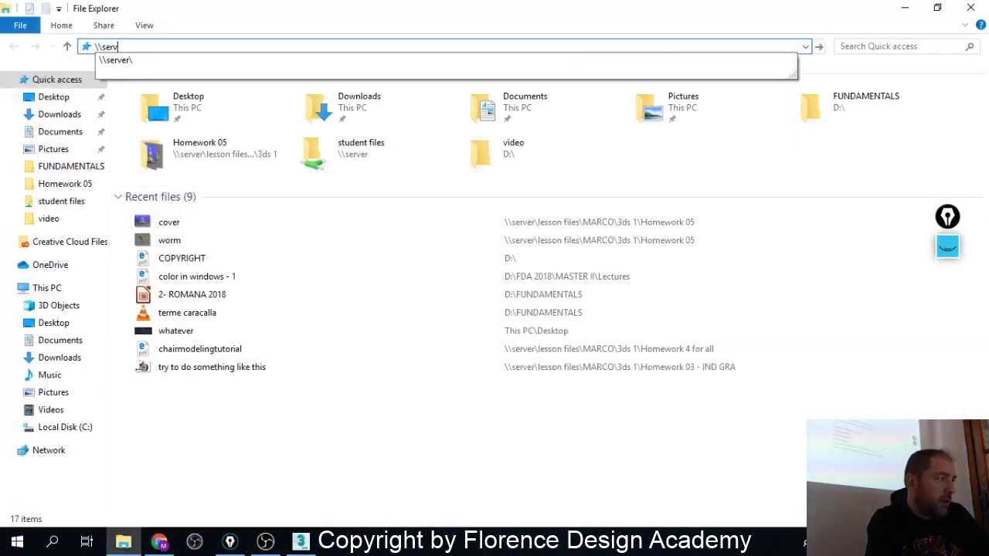
{"action": "type", "text": "er\\"}
{"action": "key", "text": "Return"}
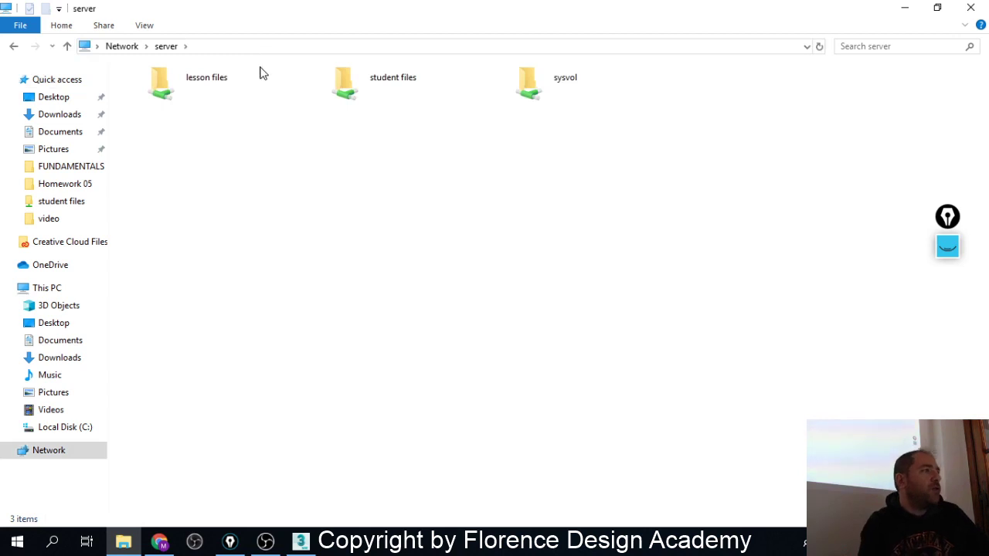
Browse the instructor's lesson files to the Homework 05 folder under 3ds 1 and open the side image
{"action": "double_click", "coordinate": [245, 102]}
{"action": "double_click", "coordinate": [186, 199]}
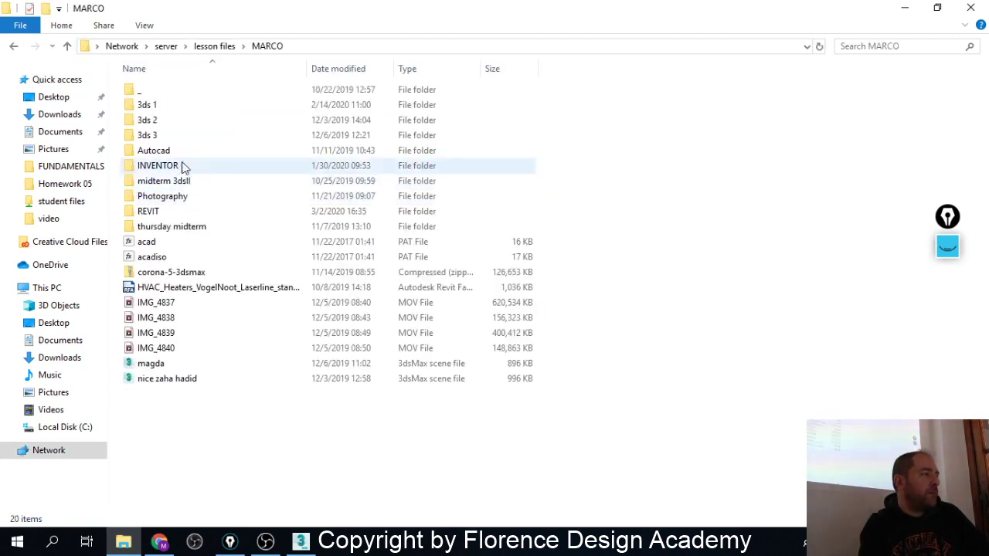
{"action": "double_click", "coordinate": [181, 107]}
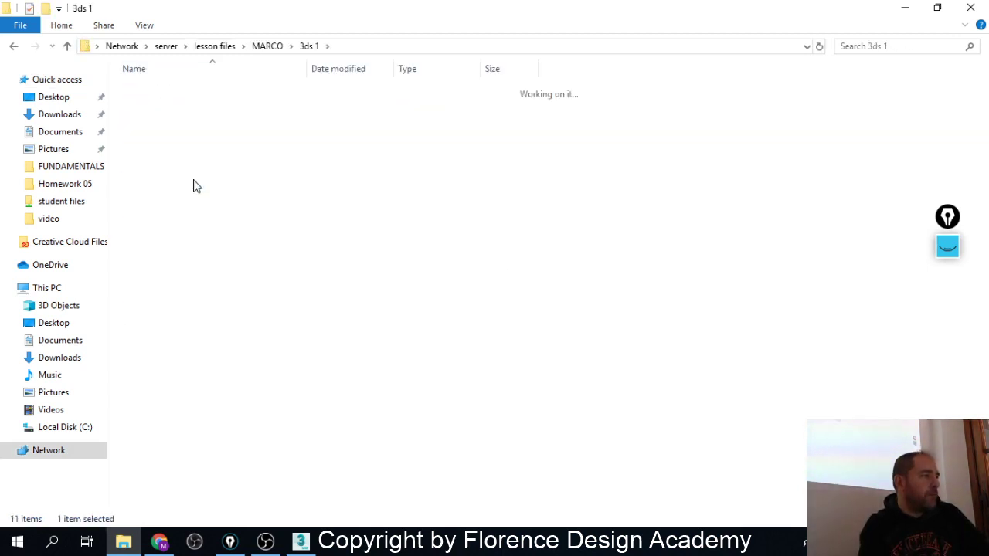
{"action": "double_click", "coordinate": [176, 150]}
{"action": "left_click", "coordinate": [165, 93]}
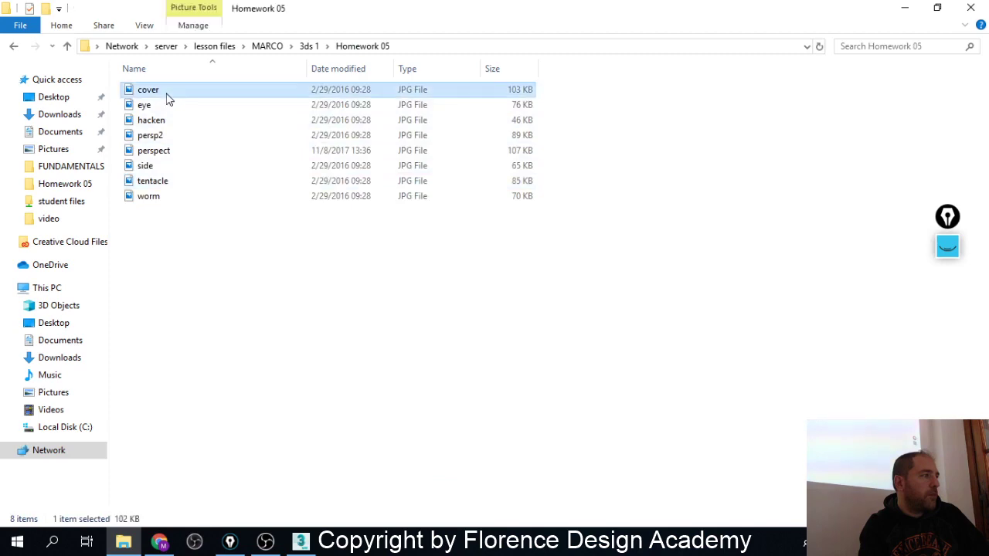
{"action": "double_click", "coordinate": [163, 166]}
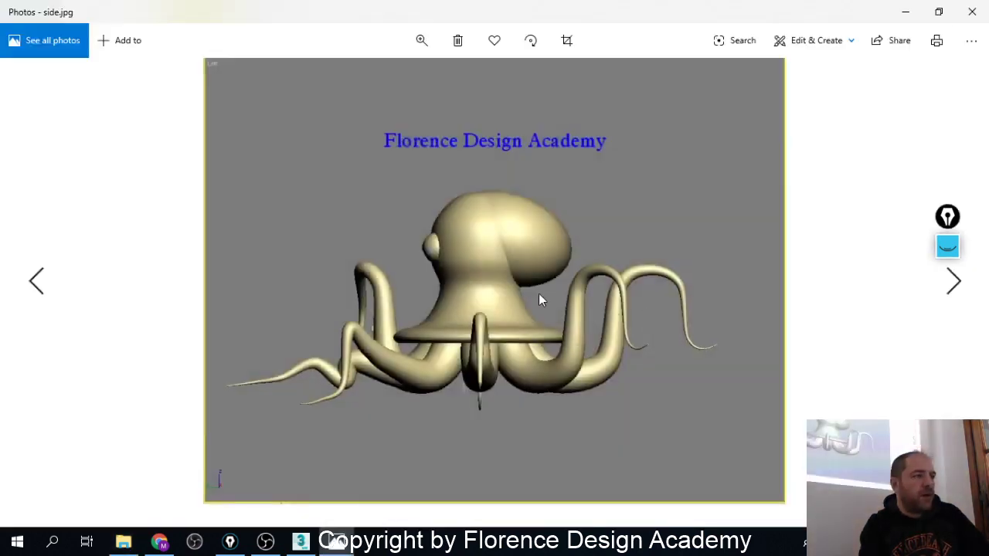
Compare the annotated perspect image with the side view of the octopus, and return to 3ds Max
{"action": "key", "text": "Left"}
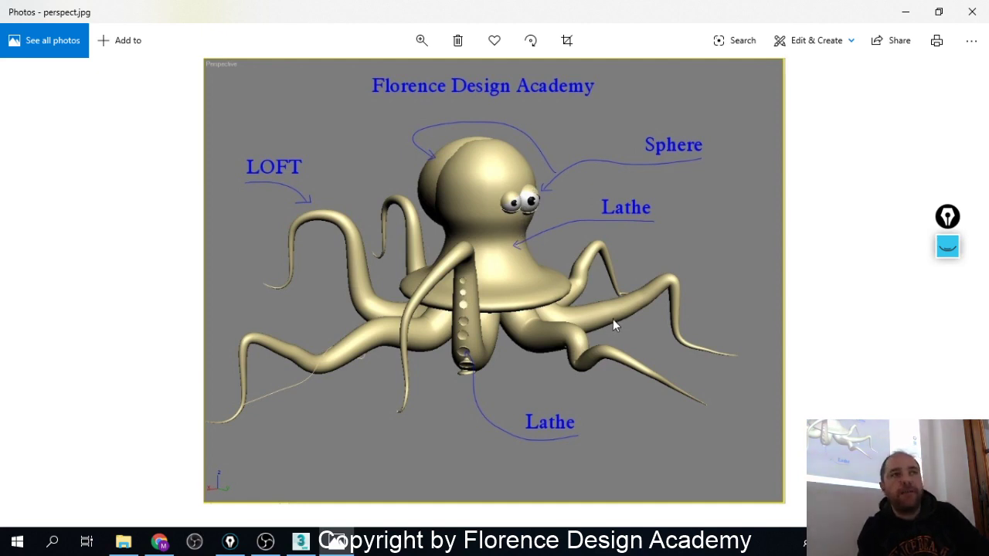
{"action": "key", "text": "Right"}
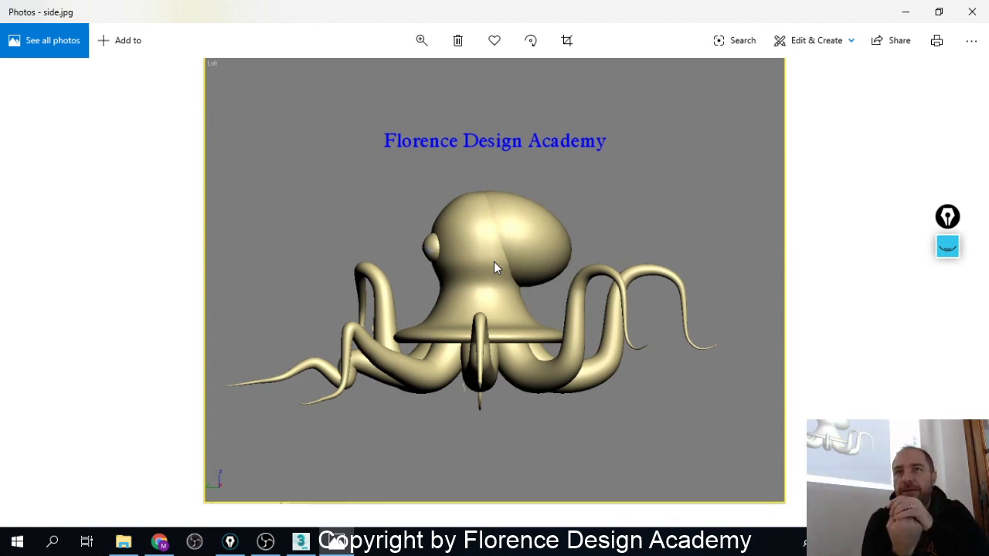
{"action": "left_click", "coordinate": [910, 12]}
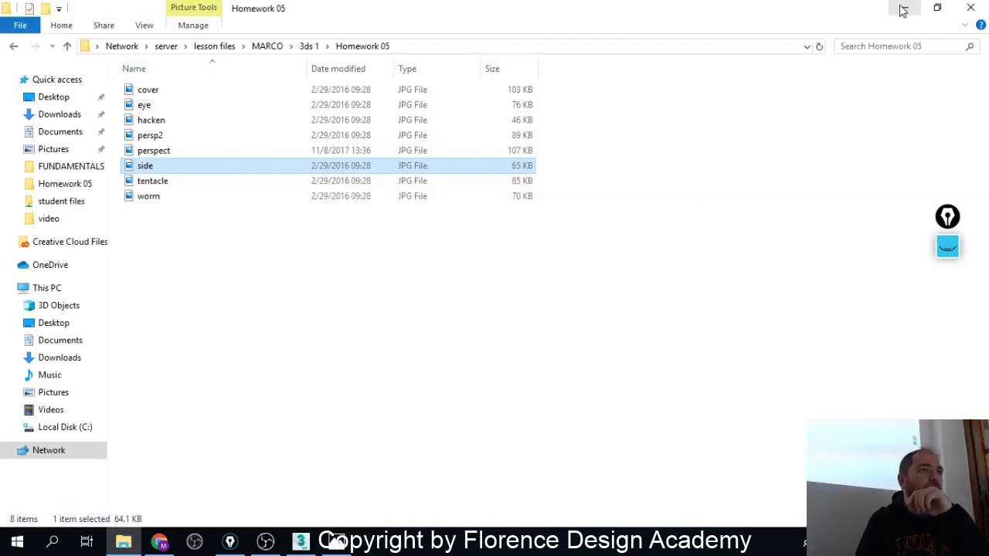
{"action": "left_click", "coordinate": [902, 14]}
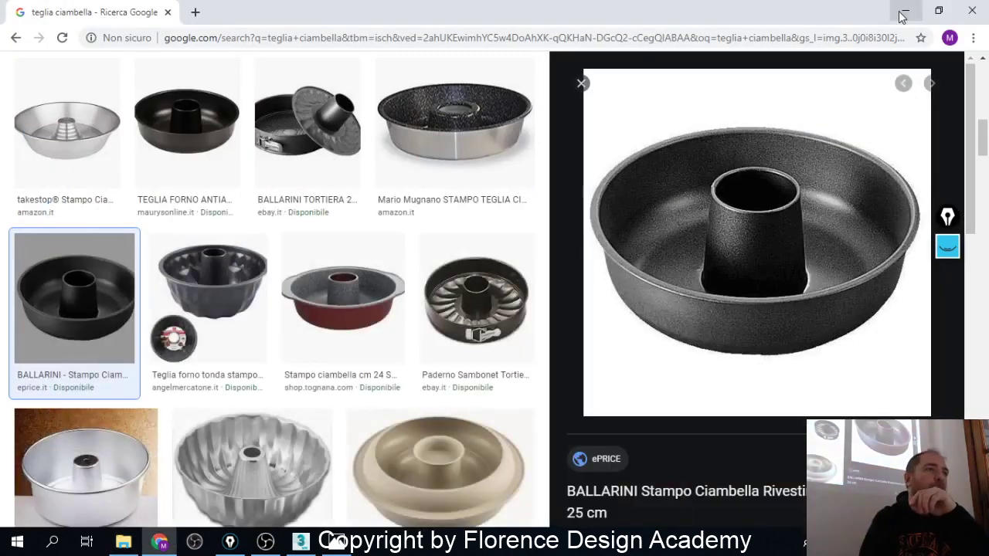
{"action": "left_click", "coordinate": [902, 14]}
Delete the lathed ring cake pan from the scene
{"action": "middle_click_drag", "start_coordinate": [722, 299], "coordinate": [645, 299]}
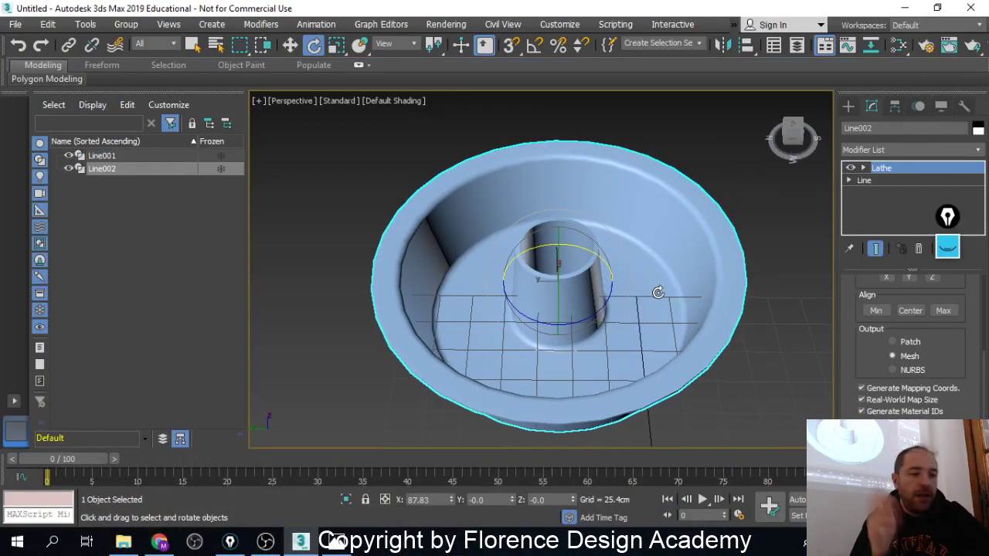
{"action": "key", "text": "Delete"}
{"action": "scroll", "coordinate": [519, 251], "scroll_direction": "down", "scroll_amount": 2}
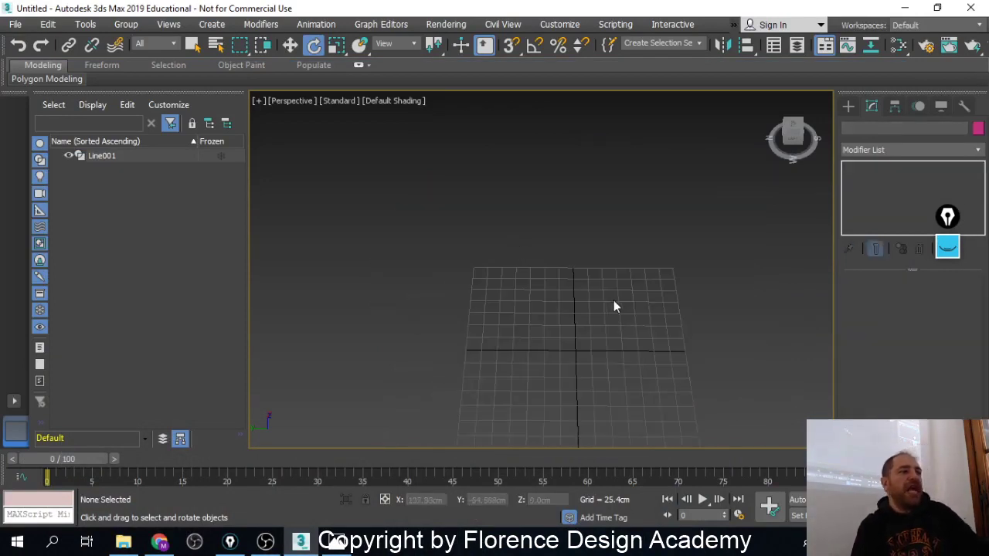
Start a new Line spline in a near-top view, drawing its first segment down the vertical grid axis to the origin
{"action": "middle_click_drag", "start_coordinate": [638, 315], "coordinate": [517, 371], "text": "alt"}
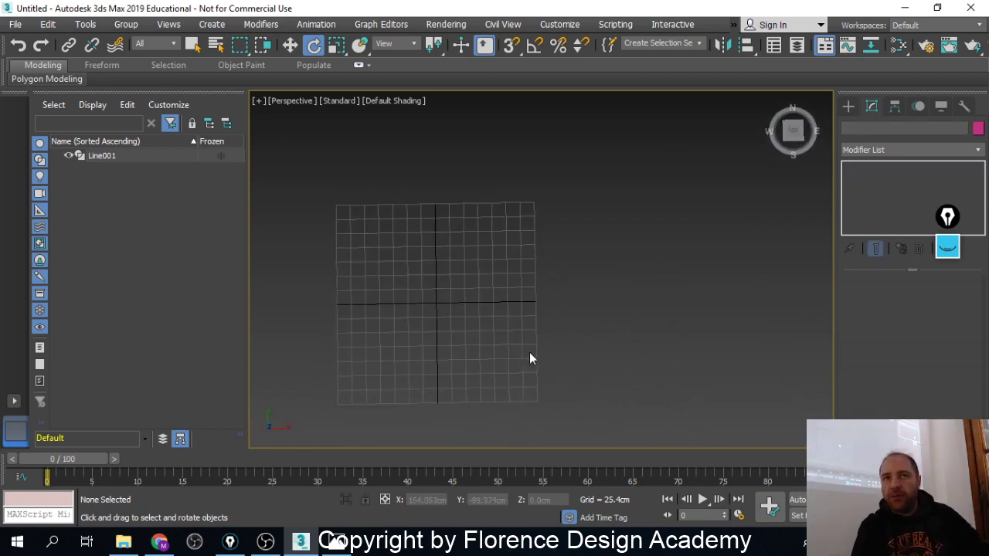
{"action": "middle_click_drag", "start_coordinate": [488, 335], "coordinate": [576, 336]}
{"action": "scroll", "coordinate": [525, 287], "scroll_direction": "up", "scroll_amount": 2}
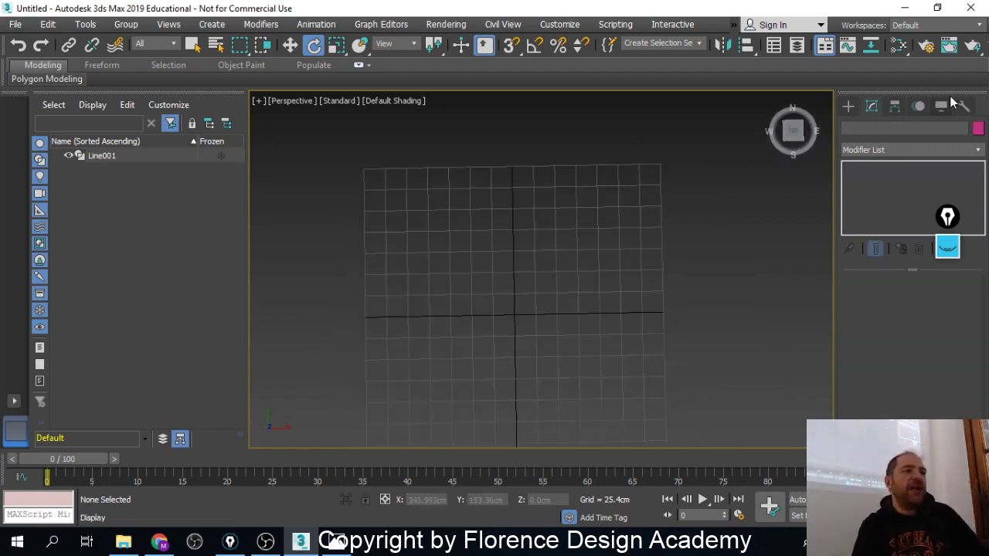
{"action": "left_click", "coordinate": [849, 108]}
{"action": "left_click", "coordinate": [882, 205]}
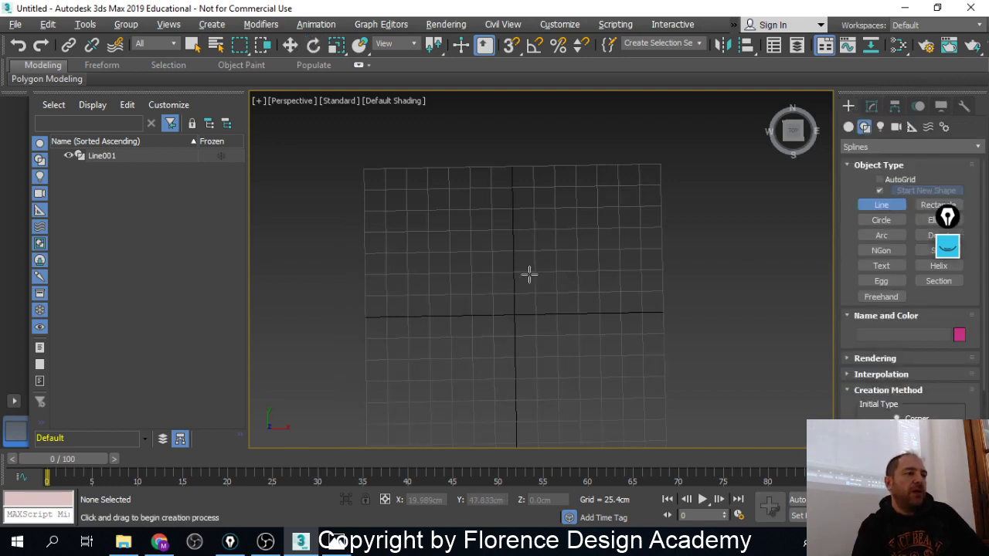
{"action": "middle_click_drag", "start_coordinate": [530, 274], "coordinate": [549, 252], "text": "alt"}
{"action": "left_click", "coordinate": [518, 192]}
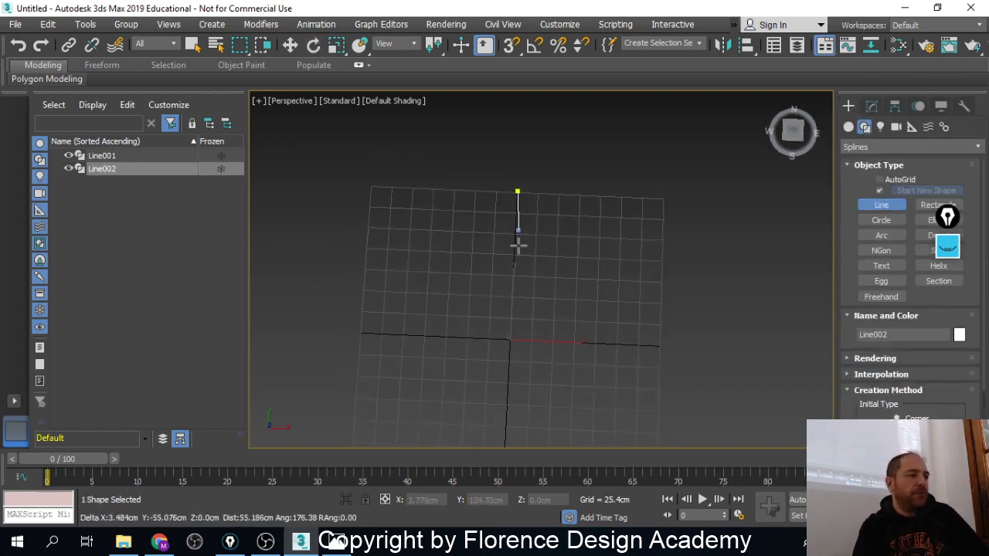
{"action": "left_click", "coordinate": [510, 339]}
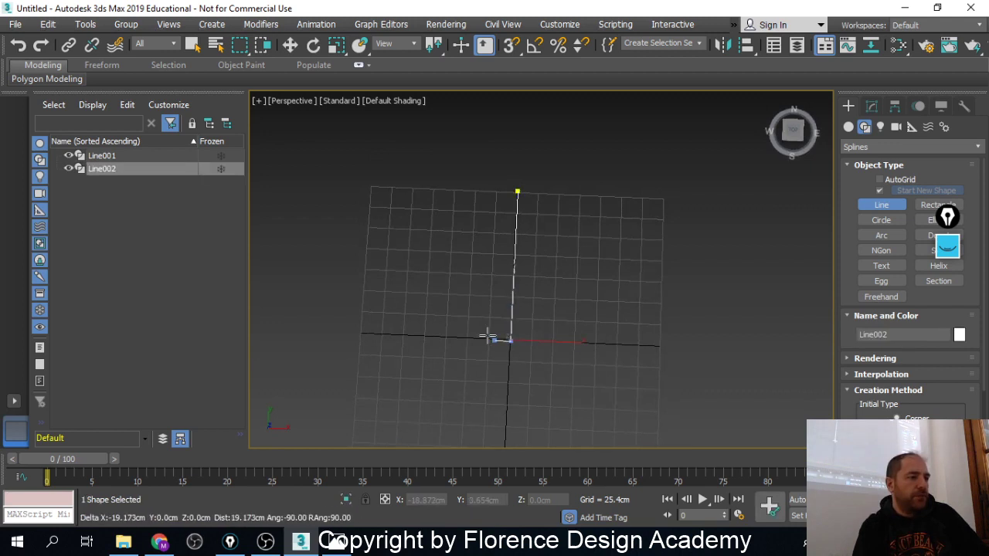
Extend the spline outward along the base's bottom edge and draw small right-angled steps up its outer rim
{"action": "scroll", "coordinate": [435, 331], "scroll_direction": "up", "scroll_amount": 5}
{"action": "left_click", "coordinate": [431, 342], "text": "shift"}
{"action": "left_click", "coordinate": [443, 342], "text": "shift"}
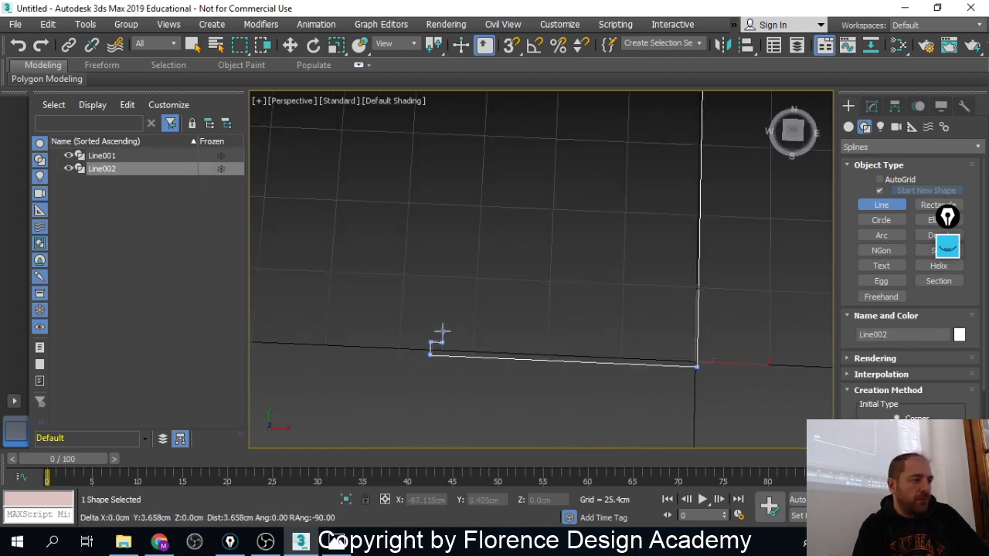
{"action": "left_click", "coordinate": [442, 330], "text": "shift"}
{"action": "left_click", "coordinate": [468, 331], "text": "shift"}
{"action": "left_click", "coordinate": [468, 320], "text": "shift"}
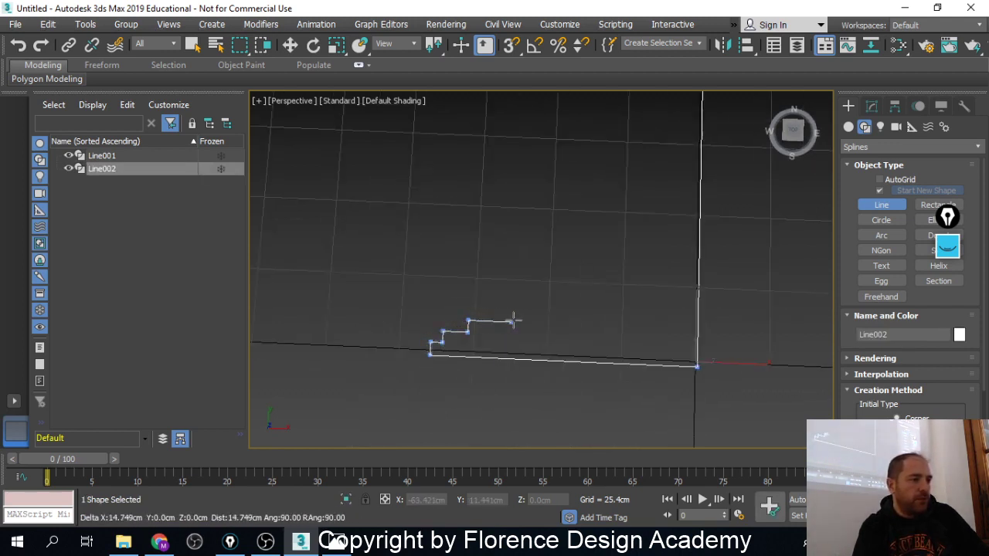
Continue the profile inward over the base, through a sloped corner, and up a straight stem about 112 cm tall
{"action": "left_click", "coordinate": [633, 327], "text": "shift"}
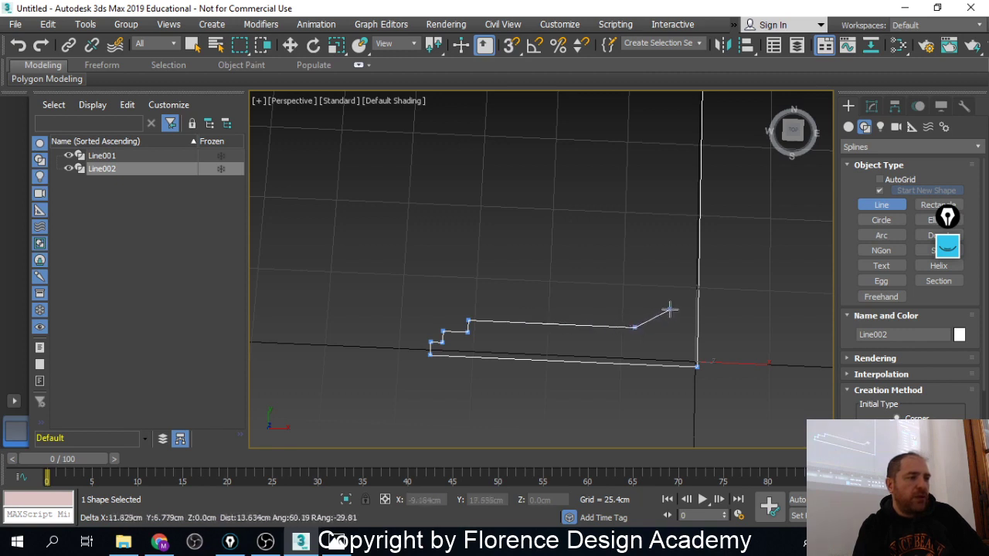
{"action": "left_click", "coordinate": [672, 297], "text": "shift"}
{"action": "scroll", "coordinate": [658, 295], "scroll_direction": "down", "scroll_amount": 2}
{"action": "scroll", "coordinate": [688, 224], "scroll_direction": "down", "scroll_amount": 5}
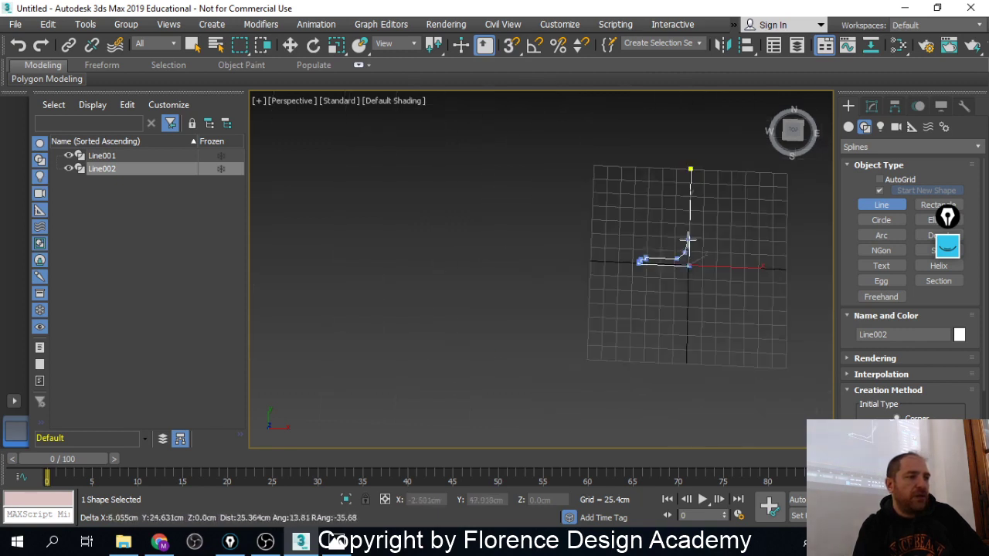
{"action": "scroll", "coordinate": [684, 197], "scroll_direction": "up", "scroll_amount": 3}
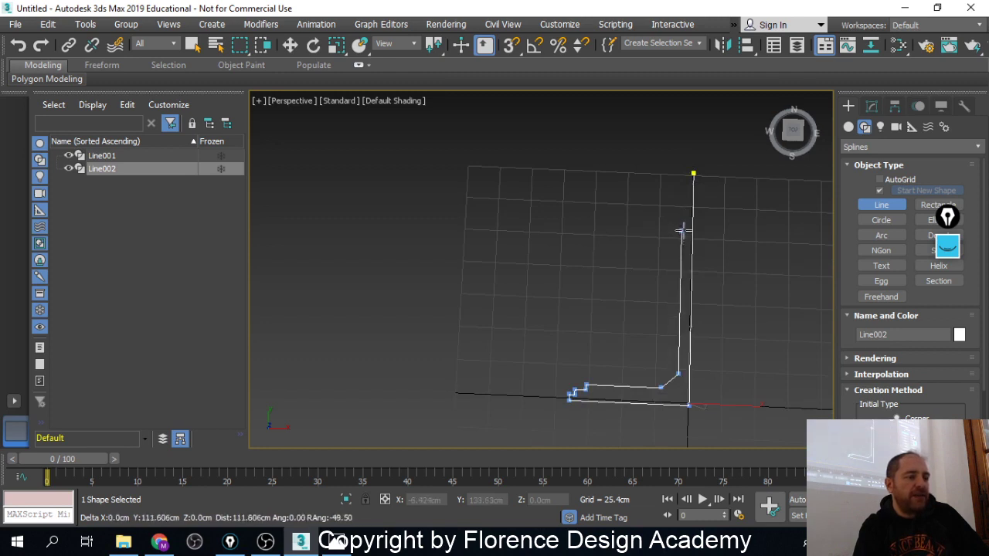
{"action": "left_click", "coordinate": [682, 230]}
Draw the slanted arm outward from the stem and outline the thin, sloping lampshade around its outer end
{"action": "left_click", "coordinate": [629, 200]}
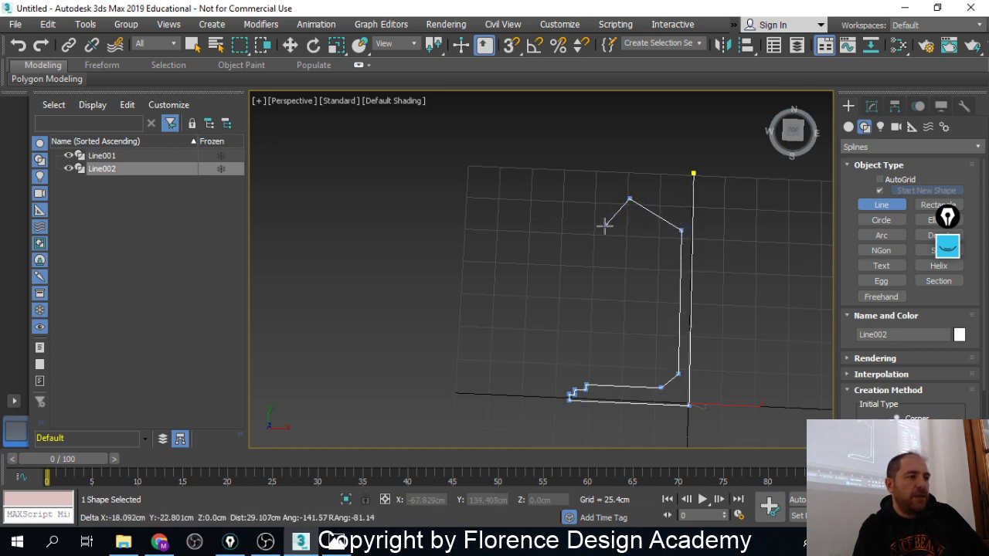
{"action": "left_click", "coordinate": [590, 276]}
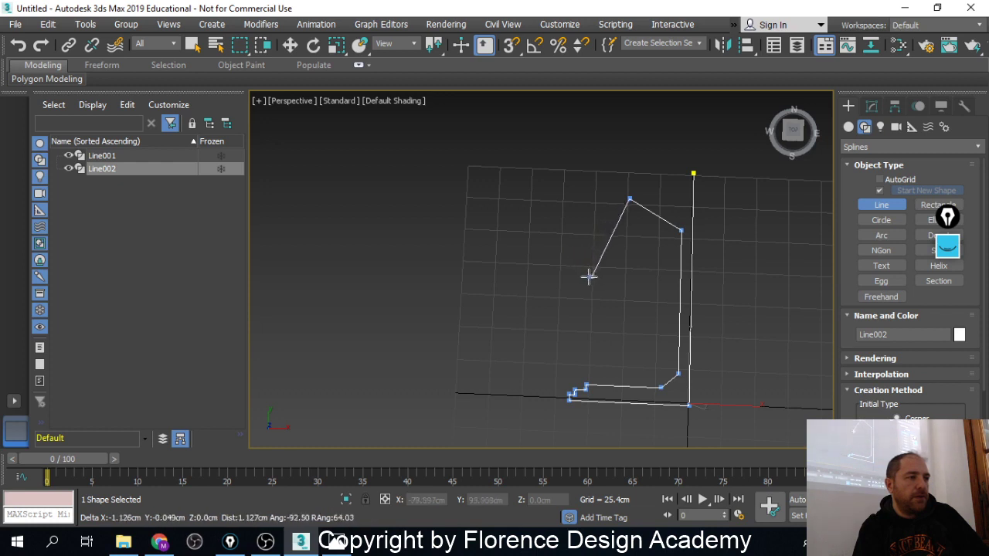
{"action": "left_click", "coordinate": [664, 99]}
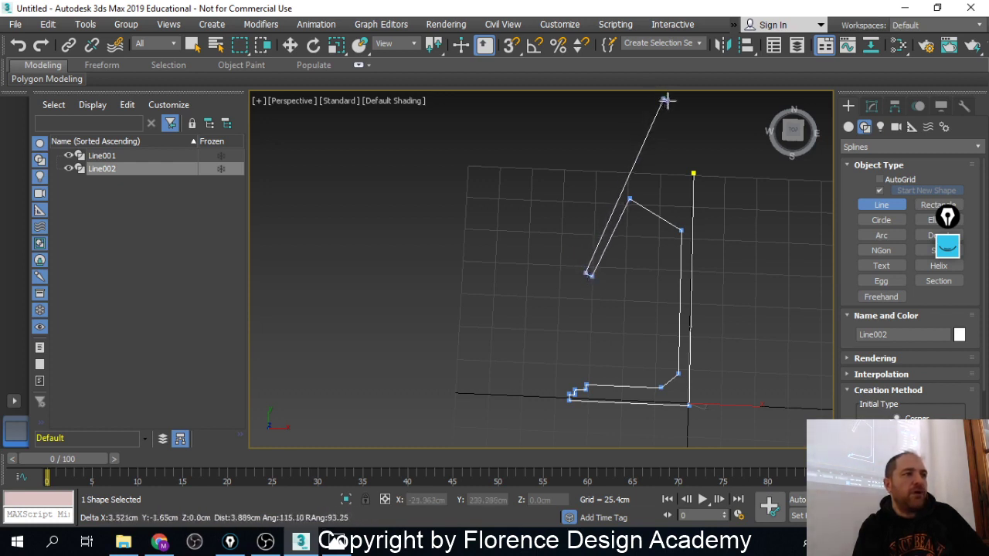
{"action": "left_click", "coordinate": [633, 190]}
Draw the contoured finial above the stem, close the spline at its starting vertex, and finish line creation
{"action": "scroll", "coordinate": [704, 210], "scroll_direction": "up", "scroll_amount": 5}
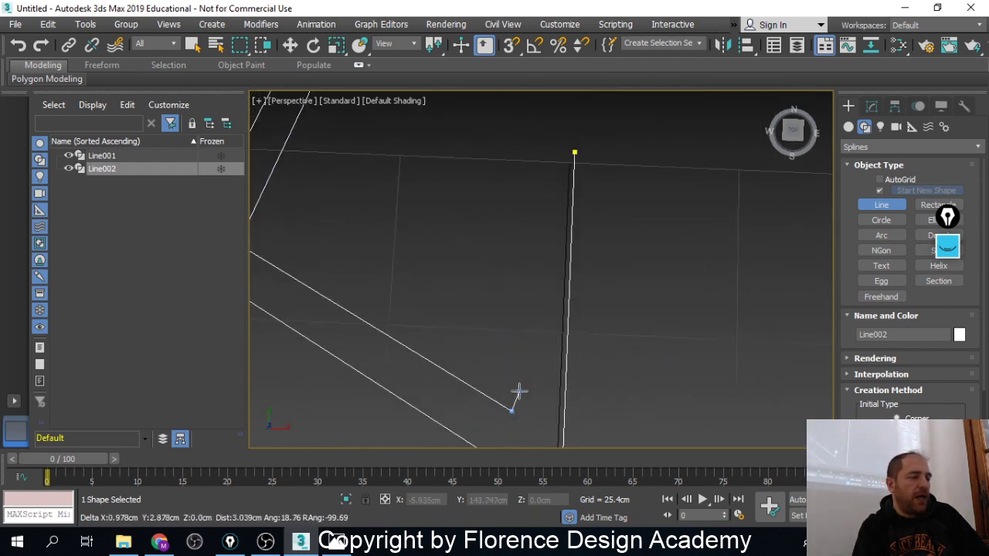
{"action": "left_click", "coordinate": [516, 309]}
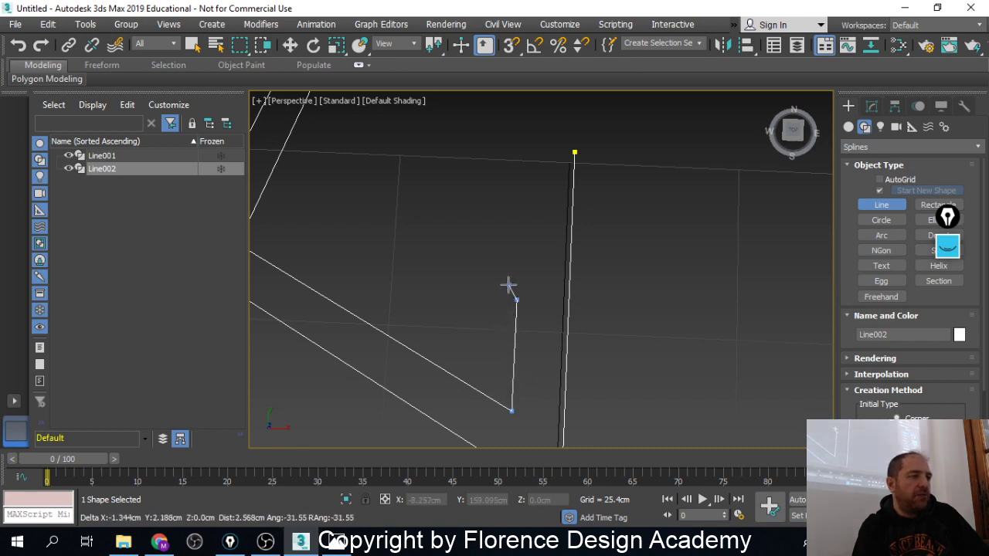
{"action": "left_click", "coordinate": [508, 284]}
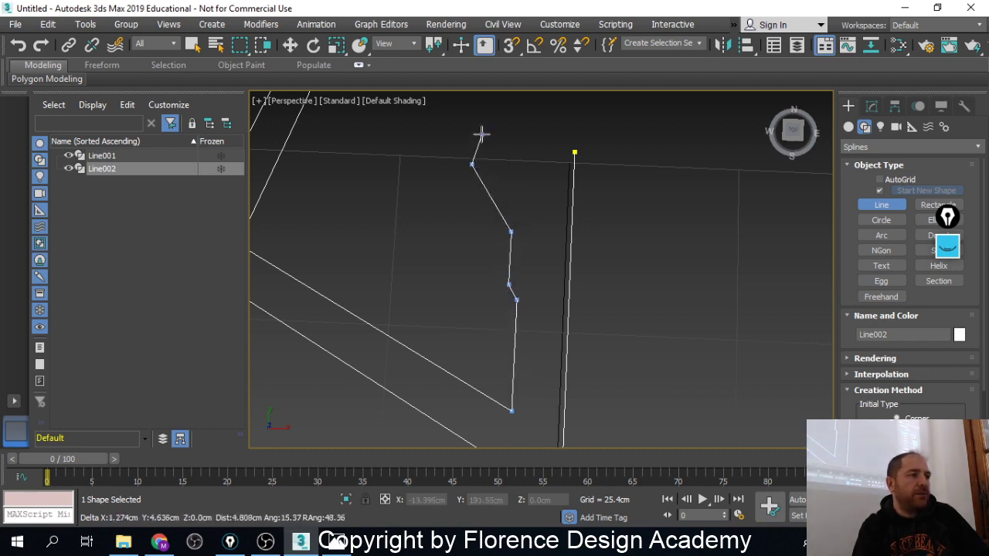
{"action": "left_click", "coordinate": [496, 109]}
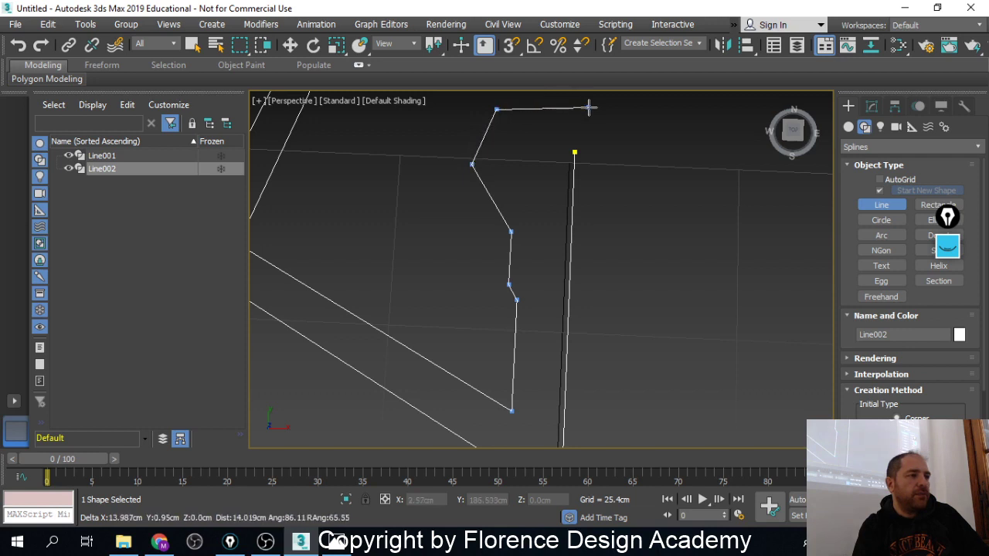
{"action": "left_click", "coordinate": [574, 152]}
{"action": "left_click", "coordinate": [477, 313]}
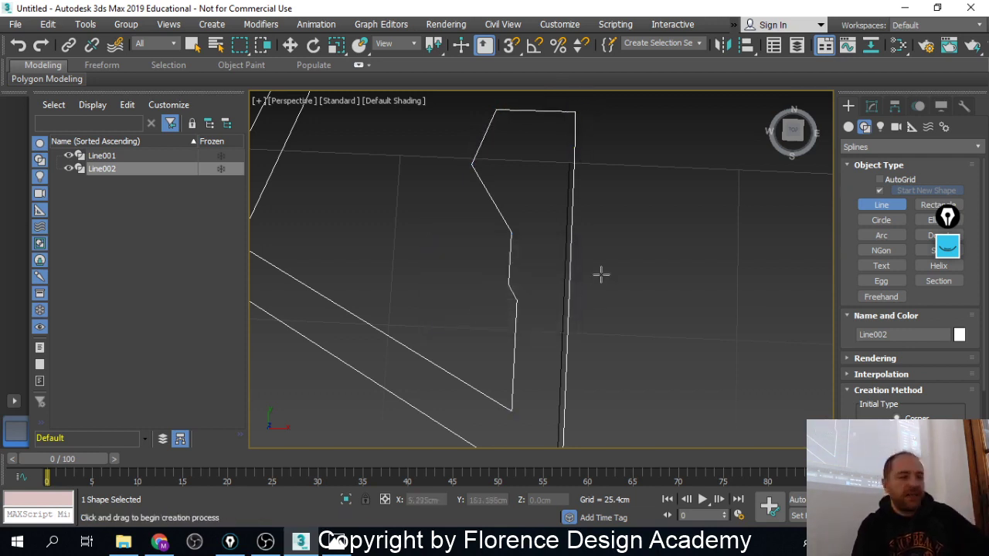
{"action": "right_click", "coordinate": [530, 180]}
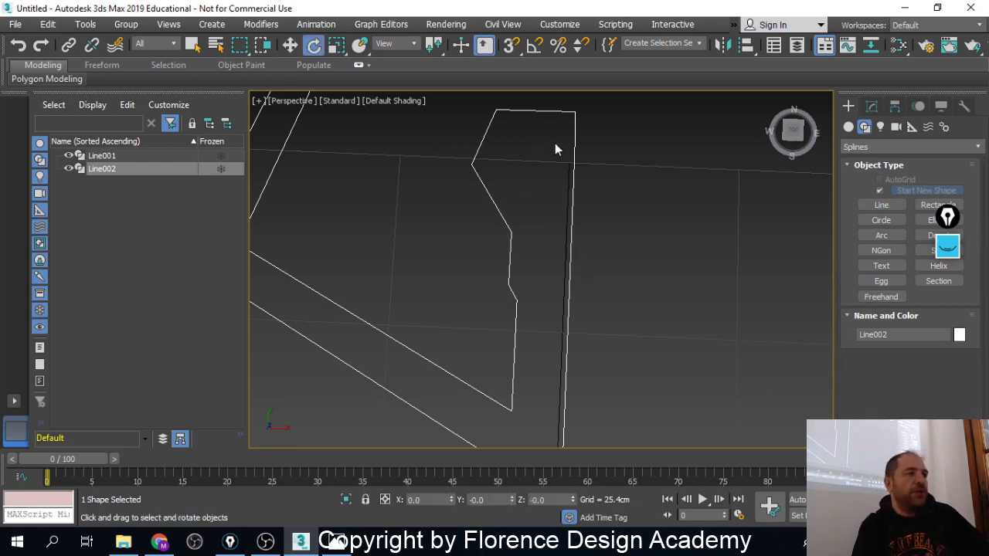
Select the finial's three outer vertices on the lamp profile and convert them to Smooth
{"action": "middle_click_drag", "start_coordinate": [555, 143], "coordinate": [560, 193]}
{"action": "left_click", "coordinate": [871, 106]}
{"action": "left_click", "coordinate": [892, 334]}
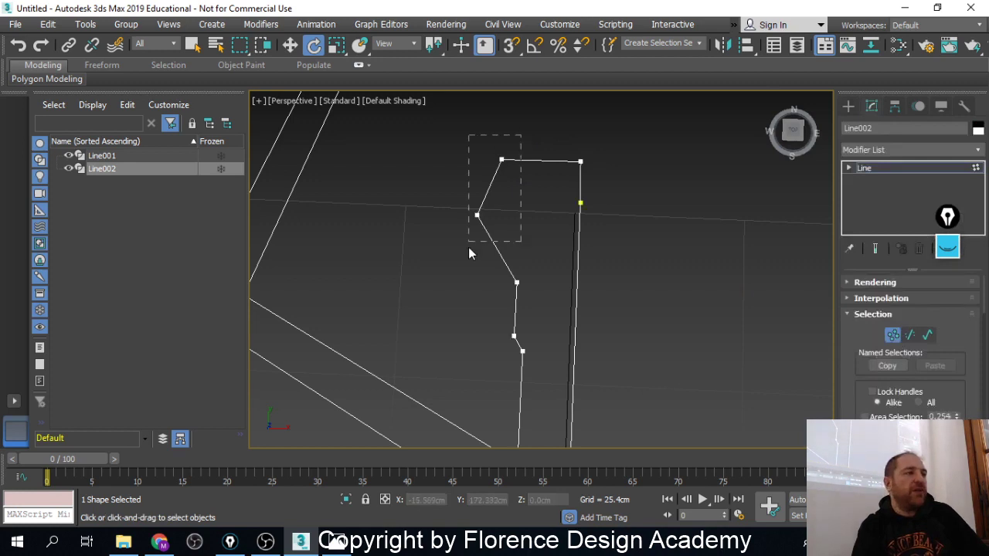
{"action": "left_click_drag", "start_coordinate": [460, 298], "coordinate": [463, 284]}
{"action": "left_click", "coordinate": [475, 215]}
{"action": "right_click", "coordinate": [473, 212]}
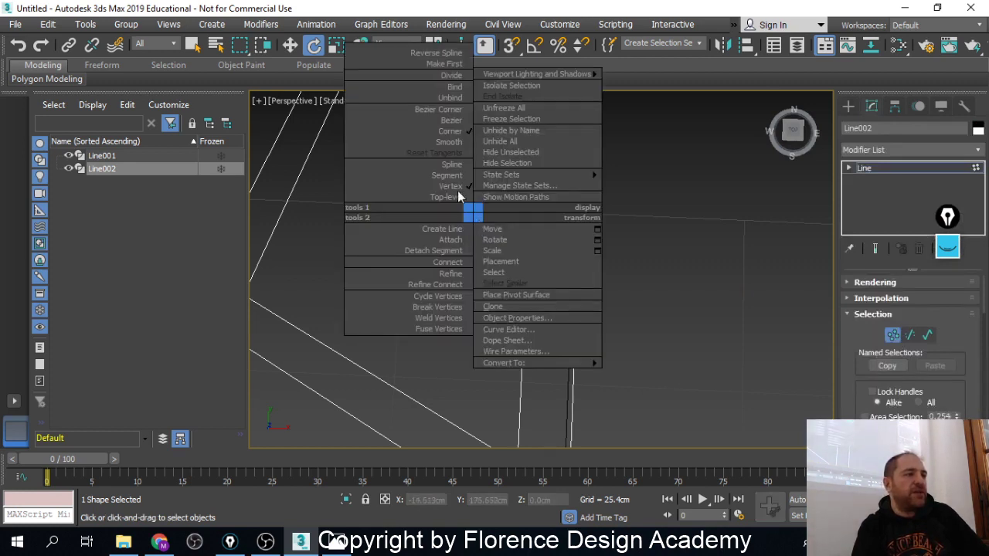
{"action": "left_click", "coordinate": [459, 153]}
{"action": "right_click", "coordinate": [476, 211]}
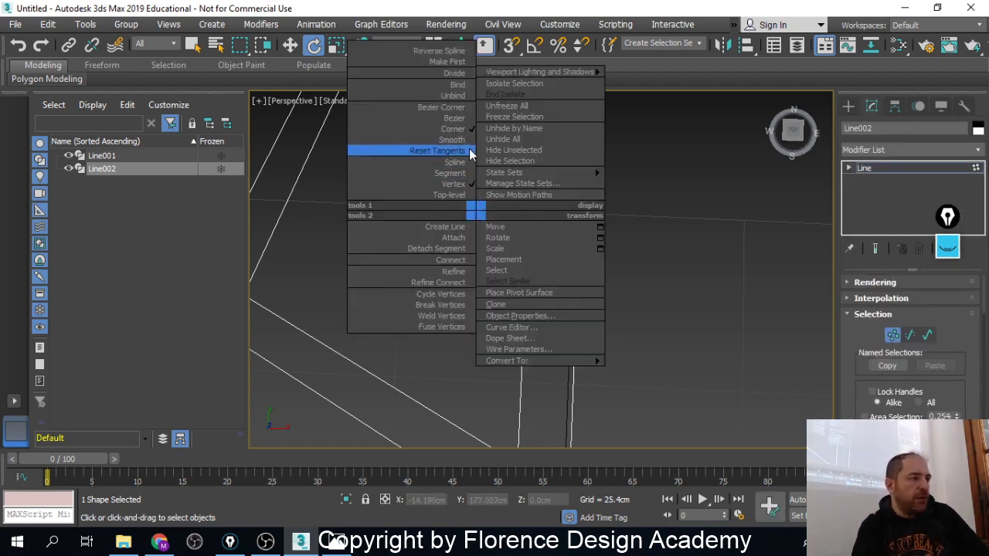
{"action": "left_click", "coordinate": [454, 140]}
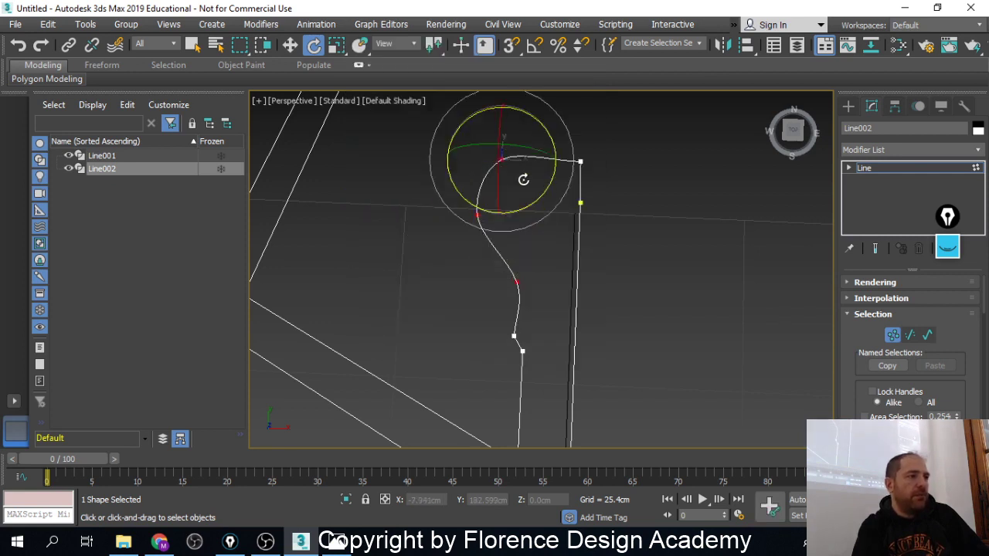
Move the smoothed finial vertices slightly down to refine its rounded contour, and deselect them
{"action": "right_click", "coordinate": [523, 180]}
{"action": "left_click", "coordinate": [550, 192]}
{"action": "left_click_drag", "start_coordinate": [526, 142], "coordinate": [533, 149]}
{"action": "left_click", "coordinate": [582, 143]}
{"action": "scroll", "coordinate": [545, 160], "scroll_direction": "down", "scroll_amount": 3}
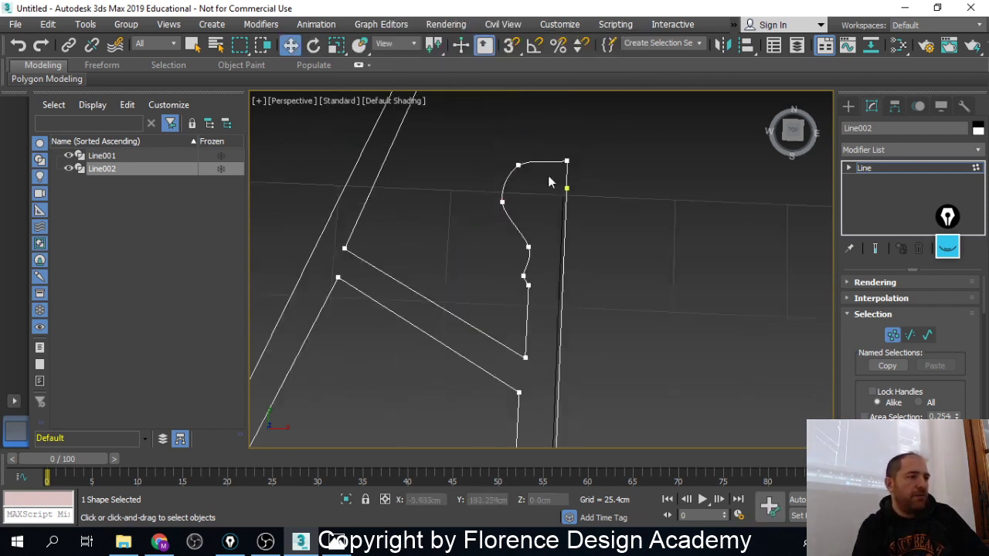
Fillet the base's rim-step corners and the sloped stem junction by a small amount, and exit vertex editing
{"action": "scroll", "coordinate": [545, 178], "scroll_direction": "down", "scroll_amount": 2}
{"action": "middle_click_drag", "start_coordinate": [556, 261], "coordinate": [575, 43]}
{"action": "scroll", "coordinate": [574, 120], "scroll_direction": "down", "scroll_amount": 2}
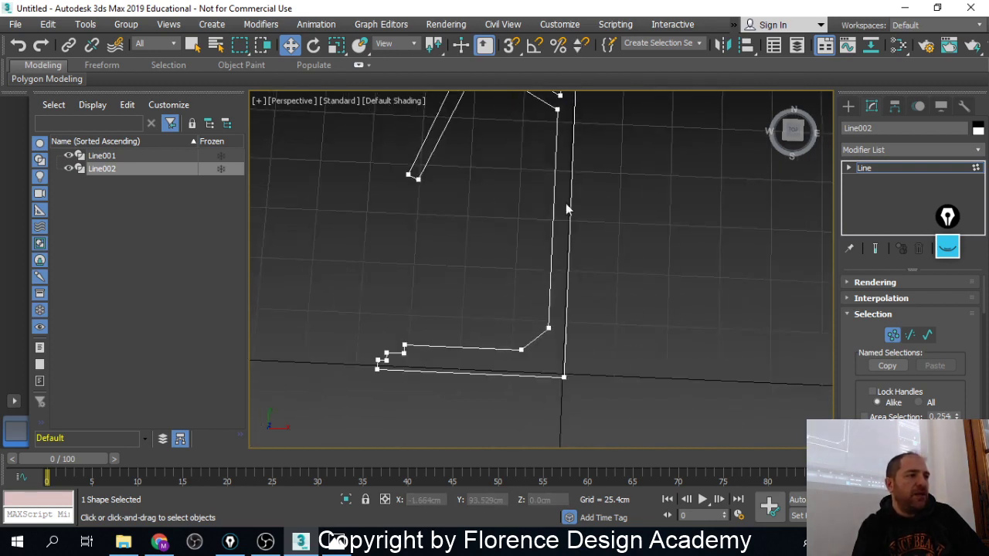
{"action": "left_click_drag", "start_coordinate": [553, 311], "coordinate": [370, 365]}
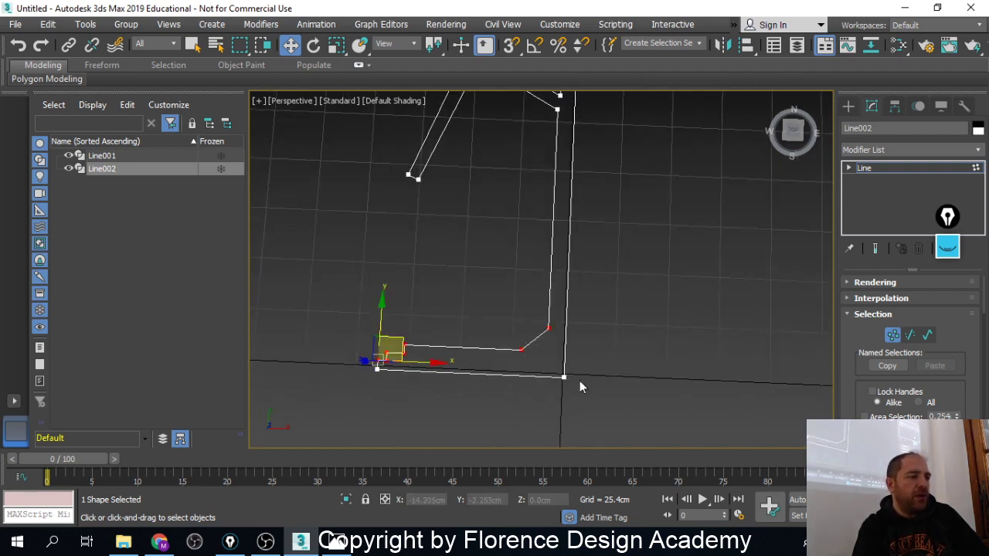
{"action": "scroll", "coordinate": [964, 407], "scroll_direction": "down", "scroll_amount": 10}
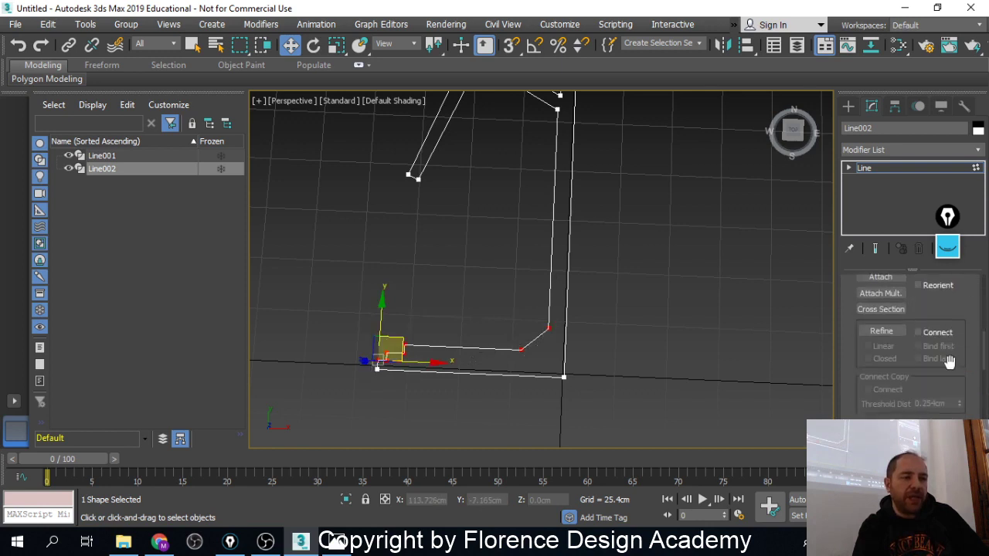
{"action": "scroll", "coordinate": [958, 393], "scroll_direction": "down", "scroll_amount": 1}
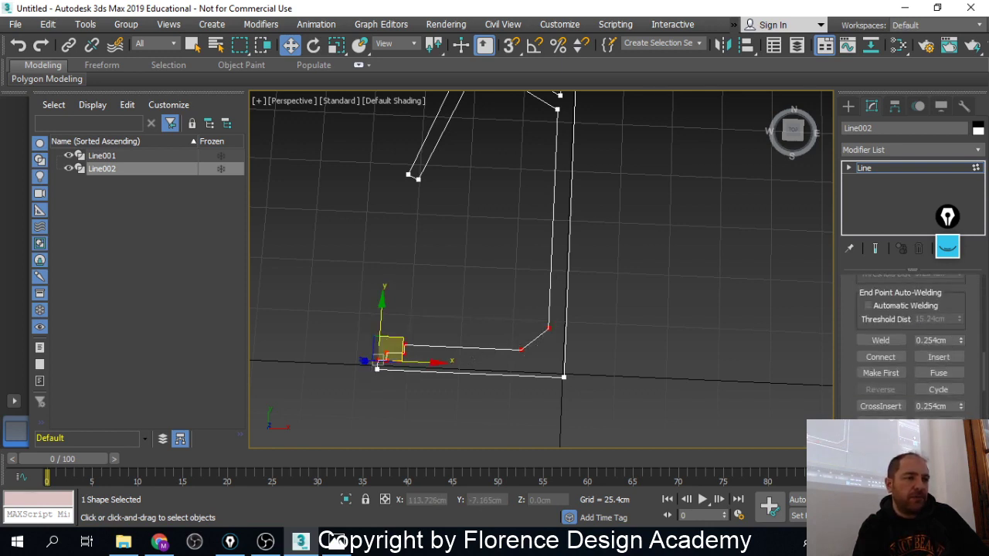
{"action": "left_click_drag", "start_coordinate": [962, 422], "coordinate": [962, 418]}
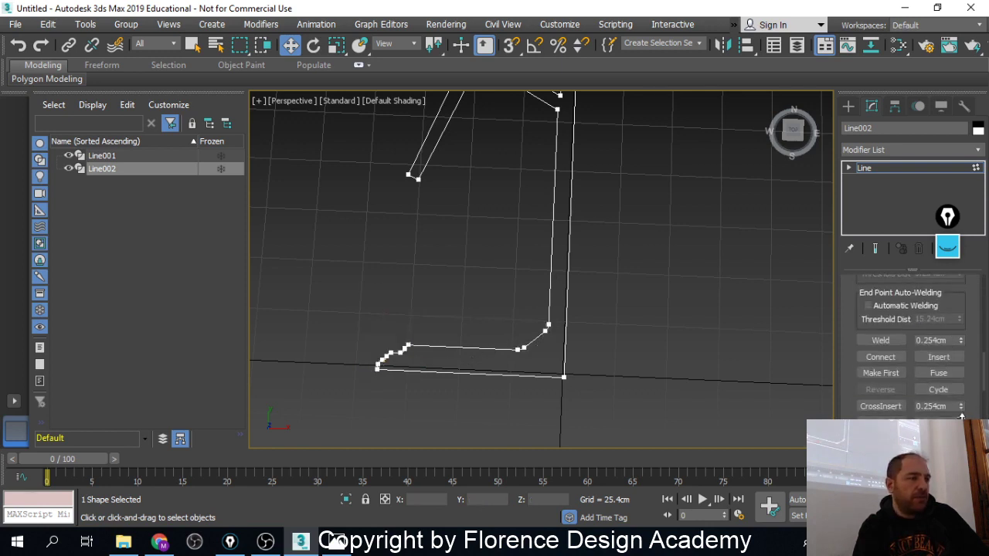
{"action": "left_click", "coordinate": [902, 167]}
{"action": "scroll", "coordinate": [627, 260], "scroll_direction": "down", "scroll_amount": 5}
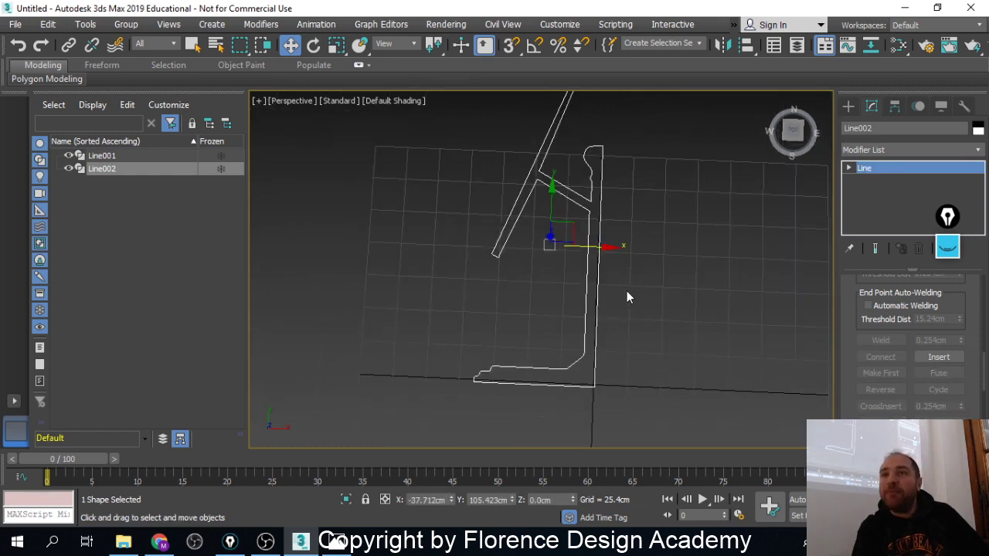
Snap only the profile's pivot to the bottom vertex of its vertical centre edge
{"action": "left_click", "coordinate": [896, 107]}
{"action": "left_click", "coordinate": [899, 207]}
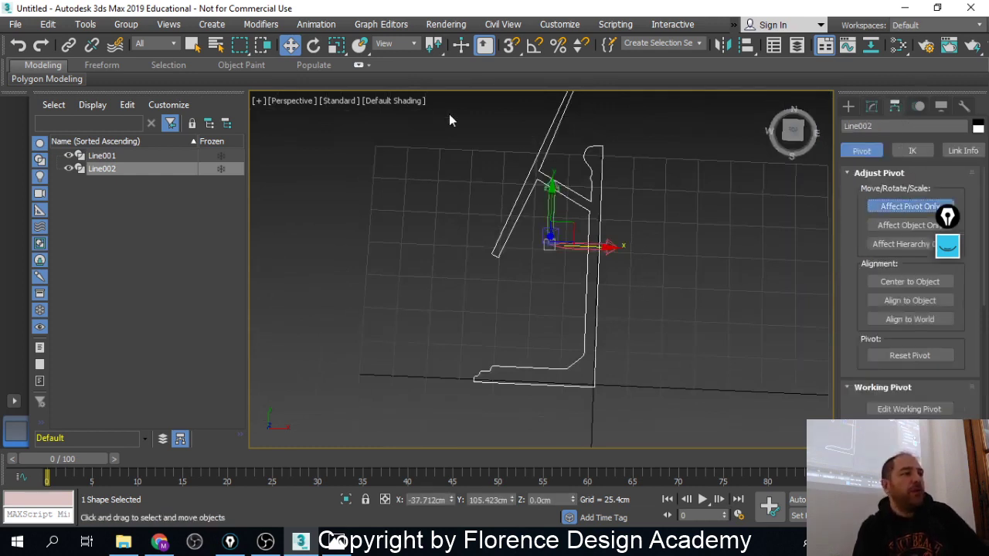
{"action": "left_click", "coordinate": [506, 46]}
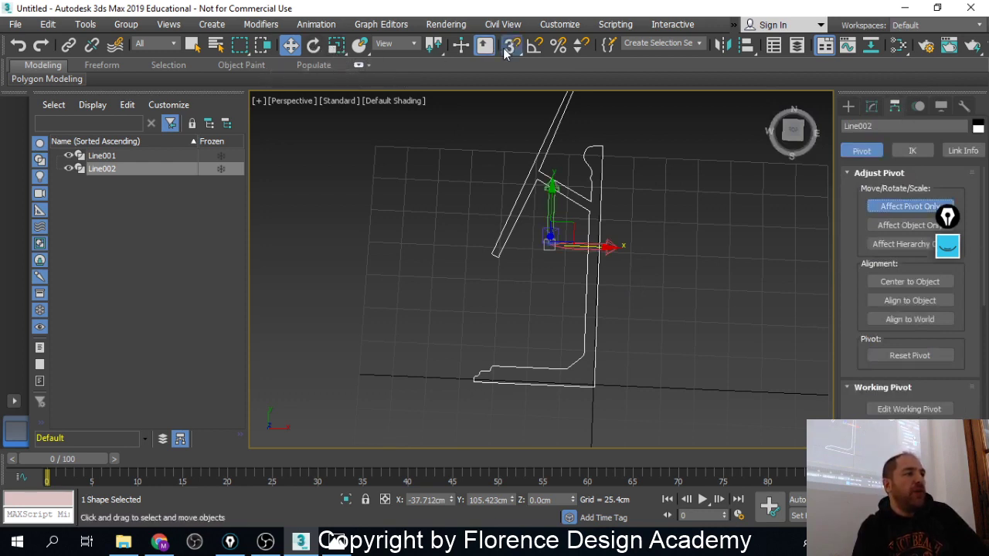
{"action": "left_click_drag", "start_coordinate": [549, 238], "coordinate": [601, 387]}
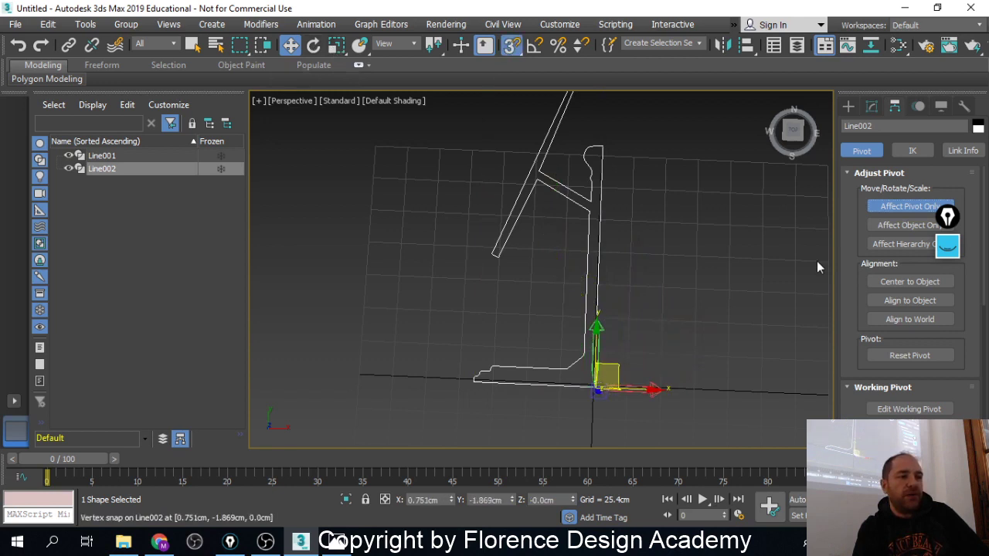
{"action": "left_click", "coordinate": [889, 206]}
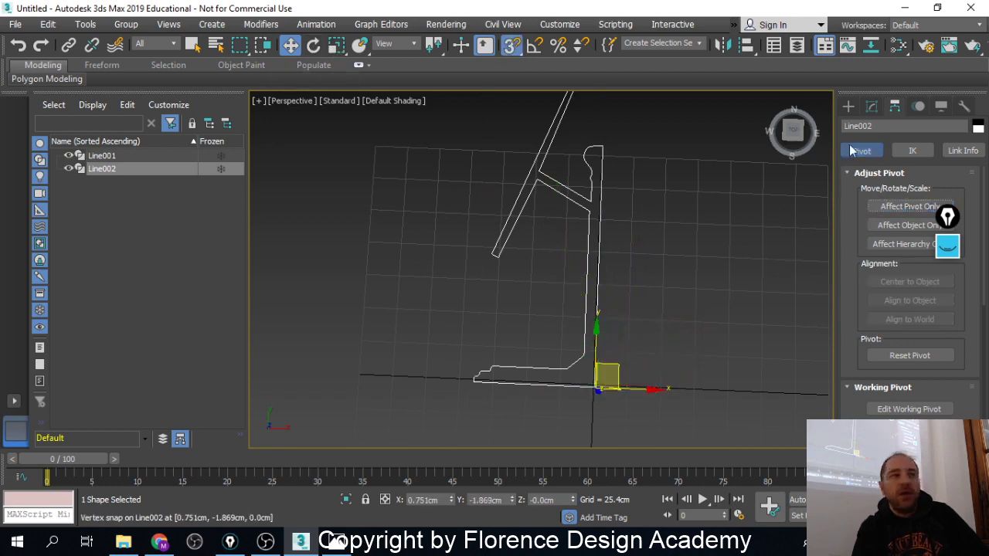
Apply a Lathe modifier to the lamp profile and inspect the revolved solid from several angles
{"action": "left_click", "coordinate": [872, 108]}
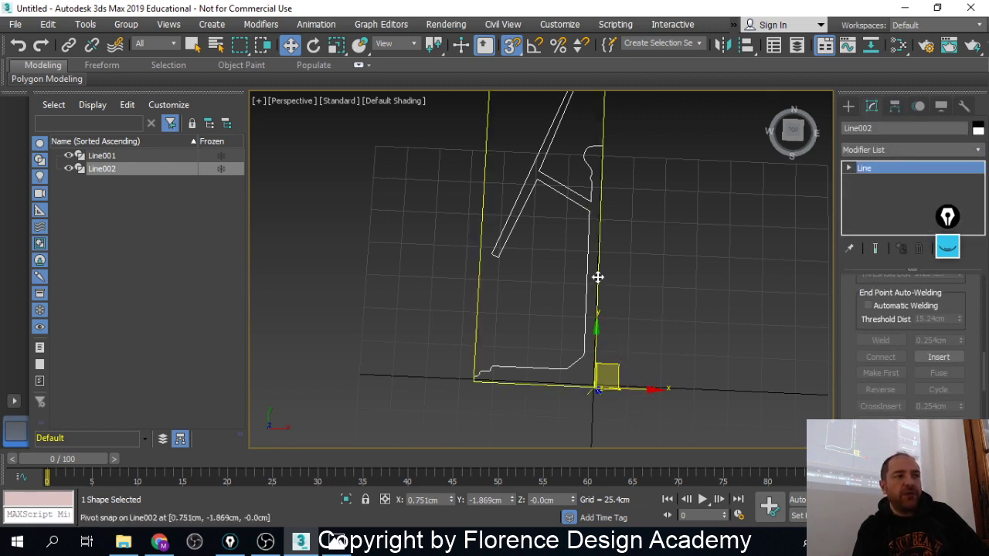
{"action": "left_click", "coordinate": [978, 149]}
{"action": "scroll", "coordinate": [915, 327], "scroll_direction": "down", "scroll_amount": 12}
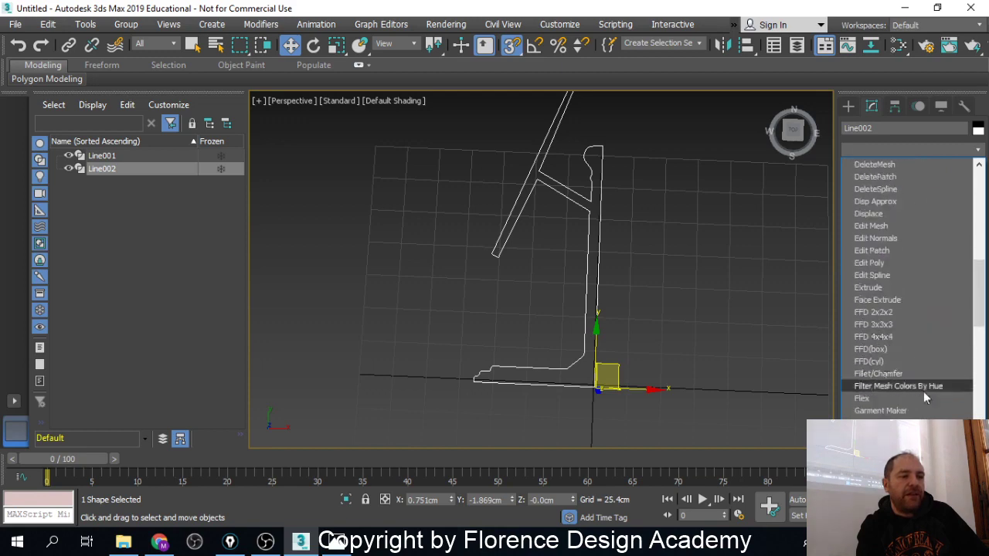
{"action": "left_click", "coordinate": [865, 435]}
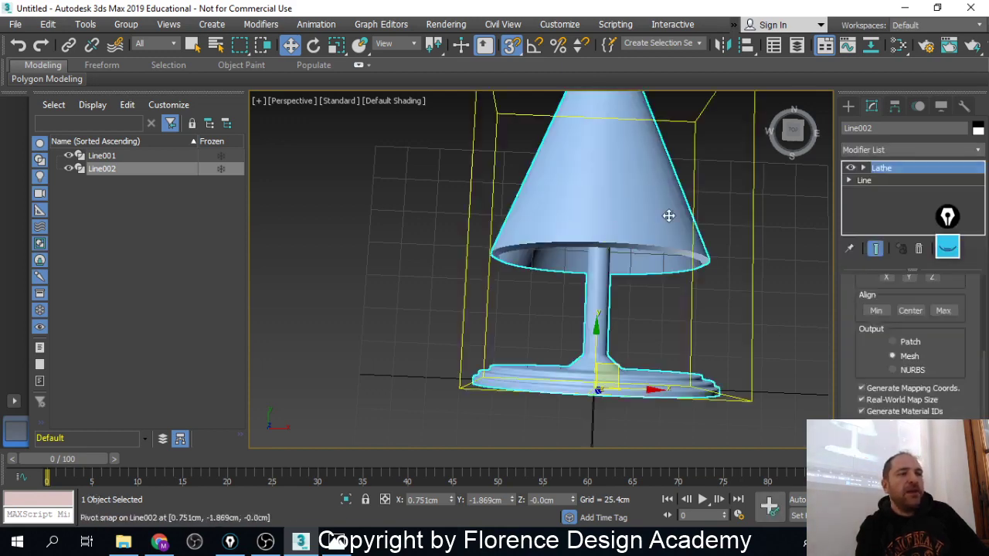
{"action": "middle_click_drag", "start_coordinate": [592, 239], "coordinate": [577, 311]}
{"action": "scroll", "coordinate": [577, 312], "scroll_direction": "up", "scroll_amount": 6}
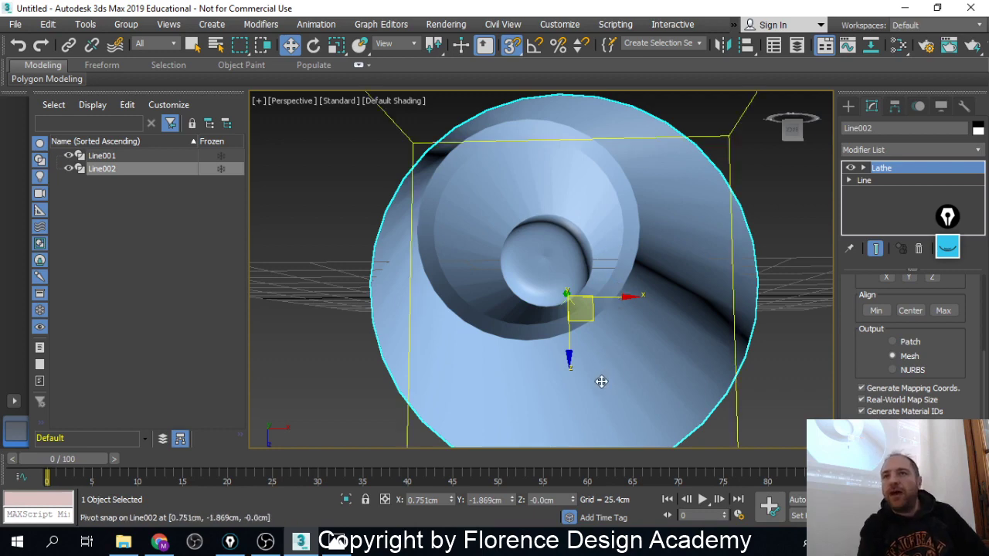
{"action": "middle_click_drag", "start_coordinate": [605, 404], "coordinate": [871, 81], "text": "alt"}
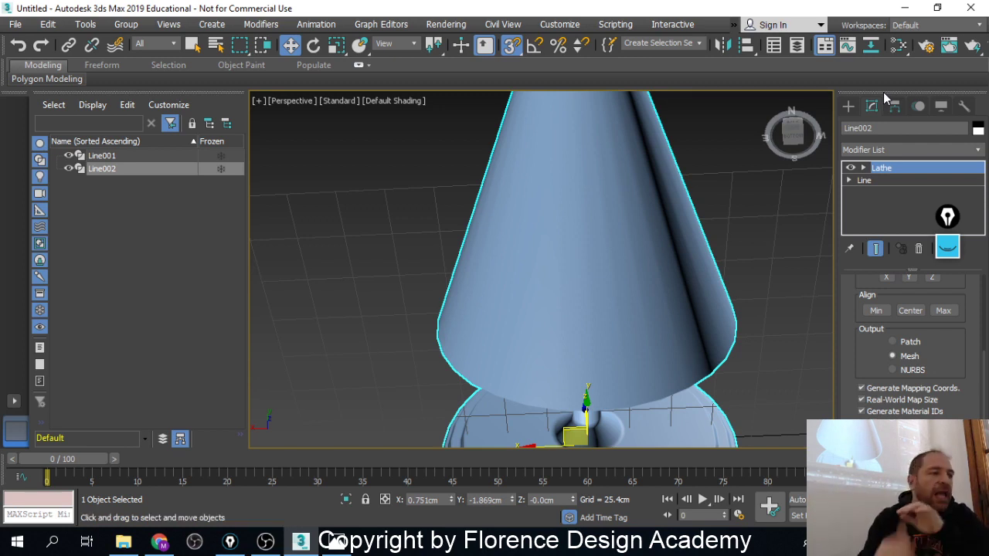
Delete the lathed lamp from the scene
{"action": "scroll", "coordinate": [600, 299], "scroll_direction": "down", "scroll_amount": 5}
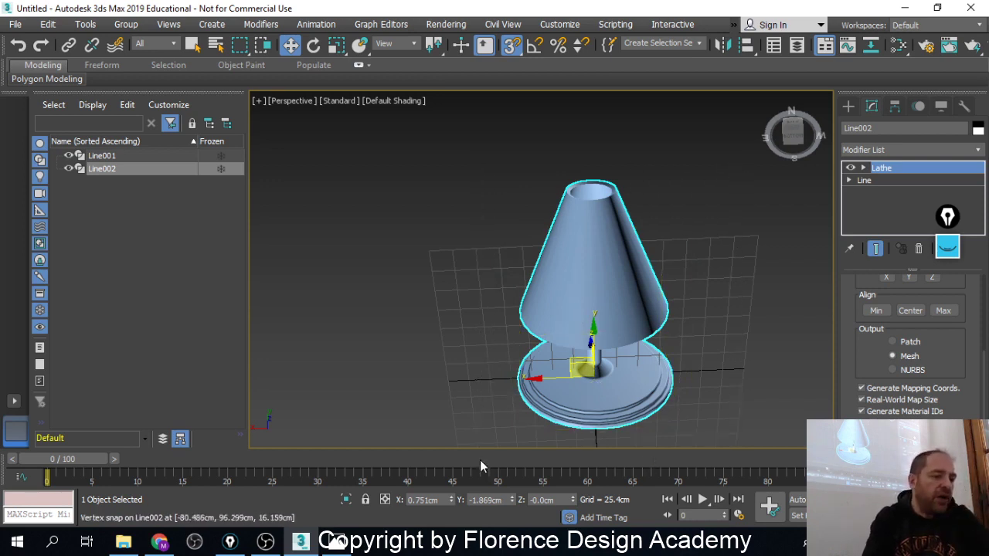
{"action": "key", "text": "Delete"}
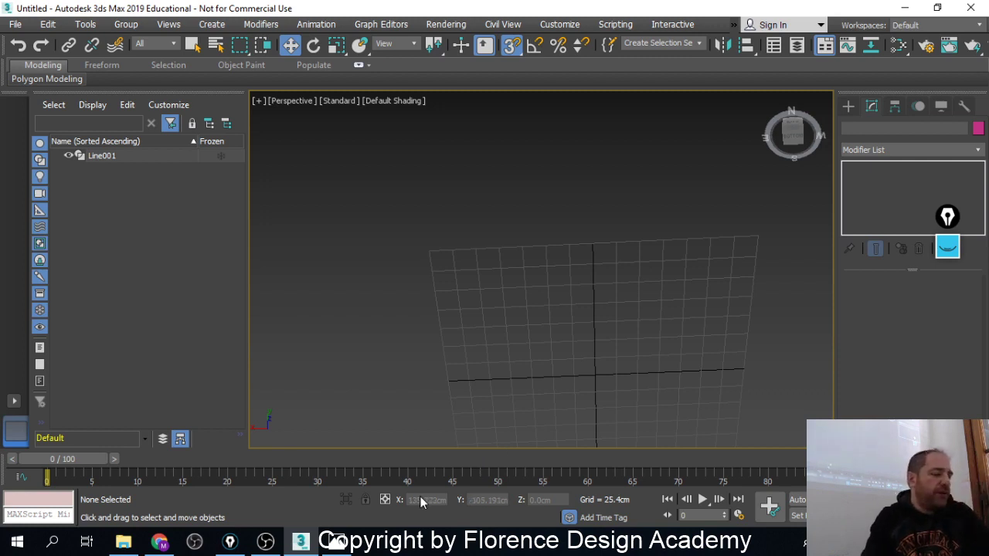
{"action": "middle_click_drag", "start_coordinate": [660, 303], "coordinate": [397, 431], "text": "alt"}
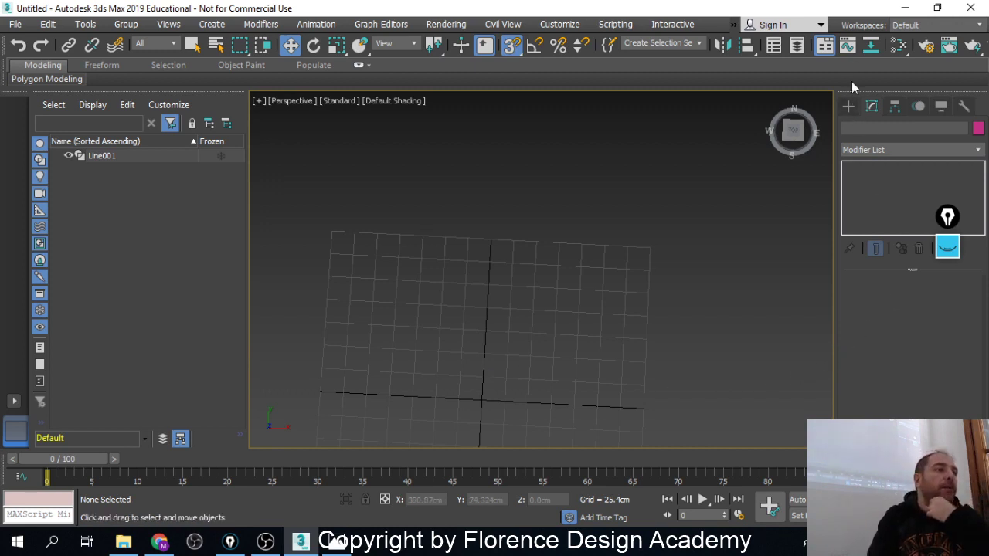
Show the Compound Objects category of geometry creation tools
{"action": "left_click", "coordinate": [848, 106]}
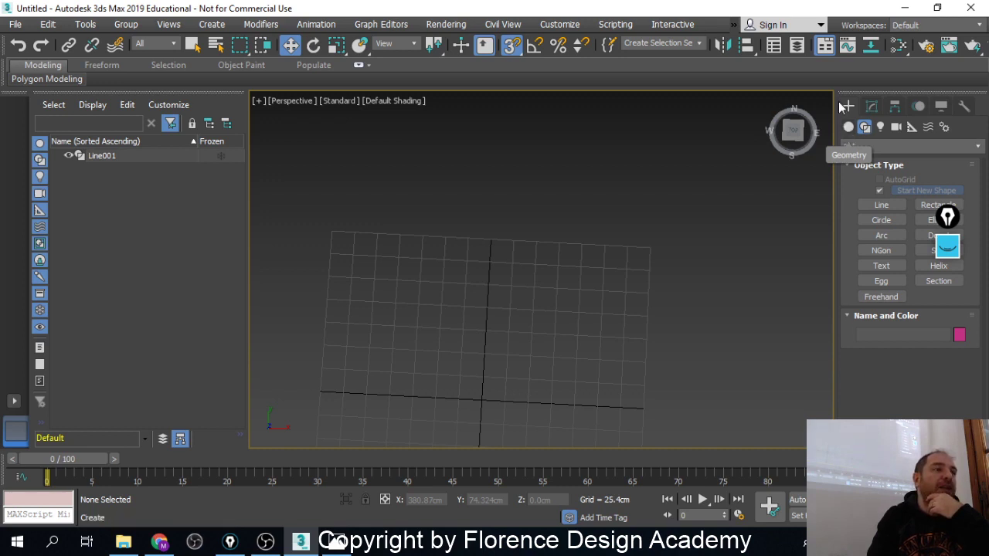
{"action": "left_click", "coordinate": [848, 127]}
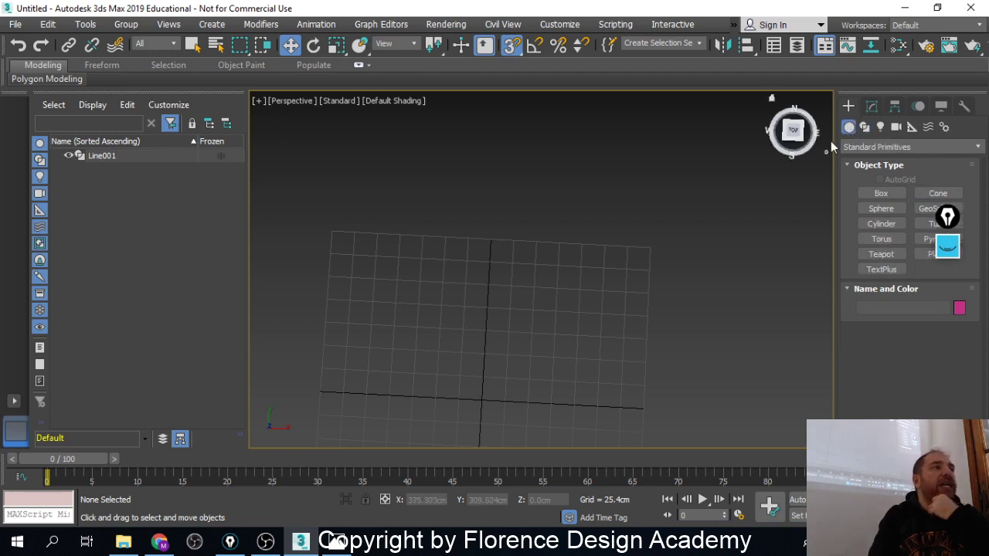
{"action": "left_click", "coordinate": [876, 148]}
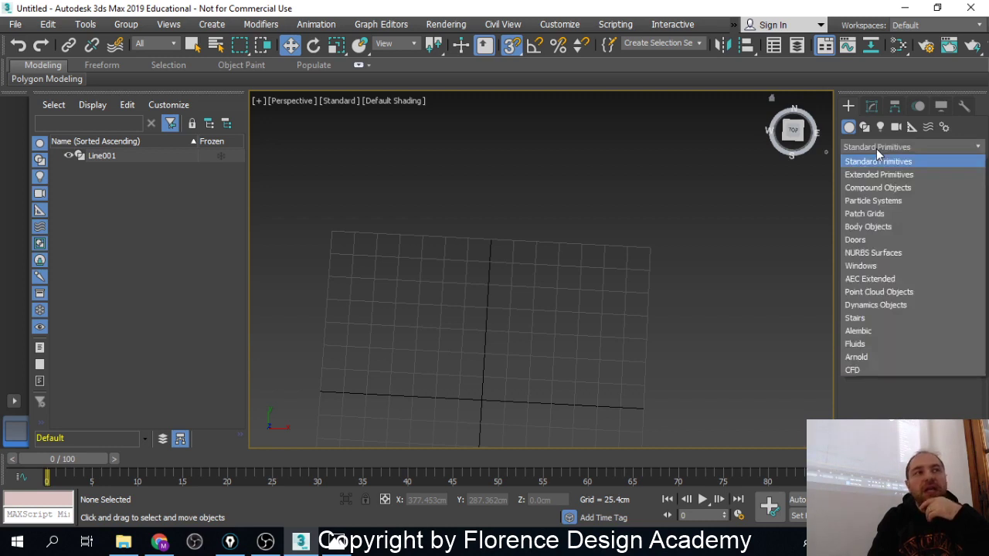
{"action": "left_click", "coordinate": [883, 190]}
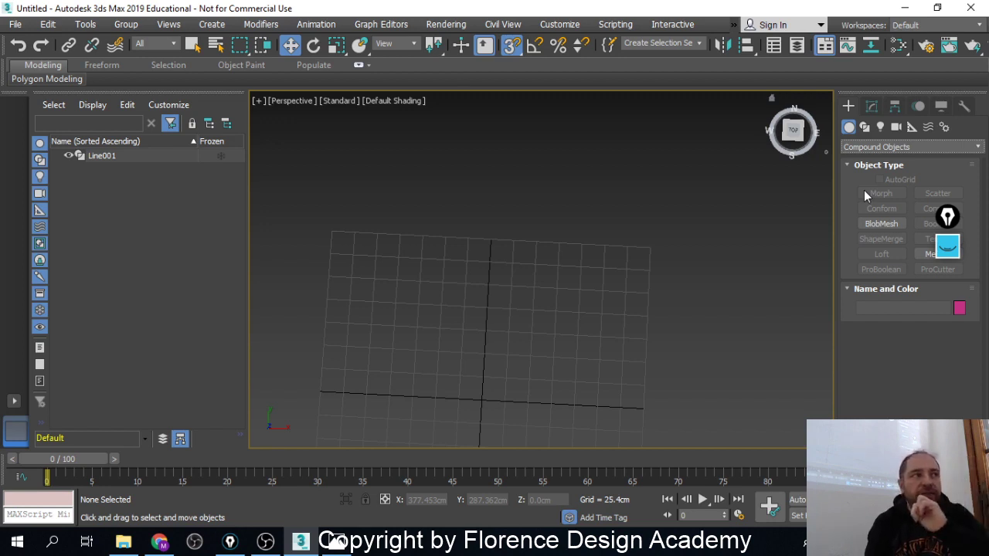
Draw a Line spline with a left edge about 64 cm tall and a bottom edge about 70 cm wide containing an M-shaped notch
{"action": "left_click", "coordinate": [862, 130]}
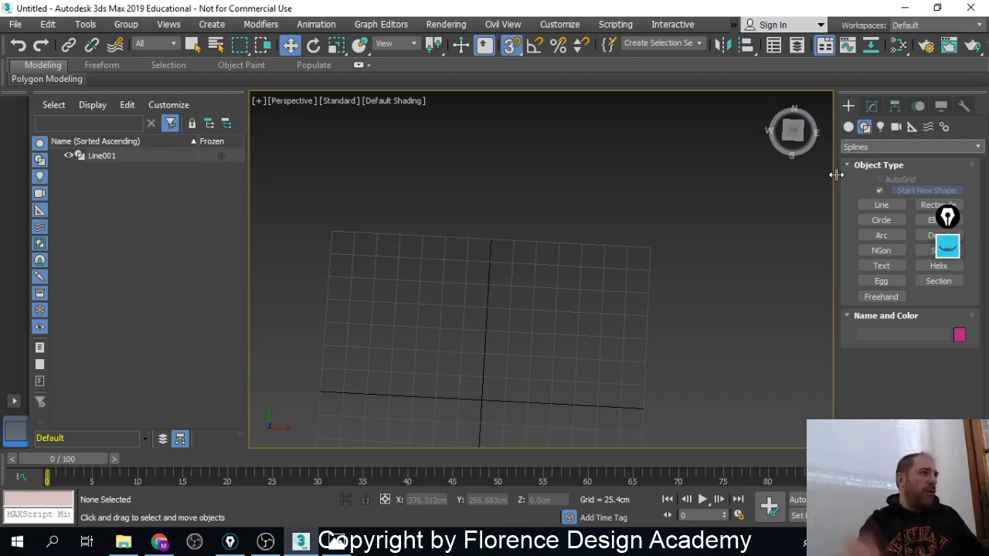
{"action": "left_click", "coordinate": [891, 207]}
{"action": "middle_click_drag", "start_coordinate": [620, 316], "coordinate": [643, 230]}
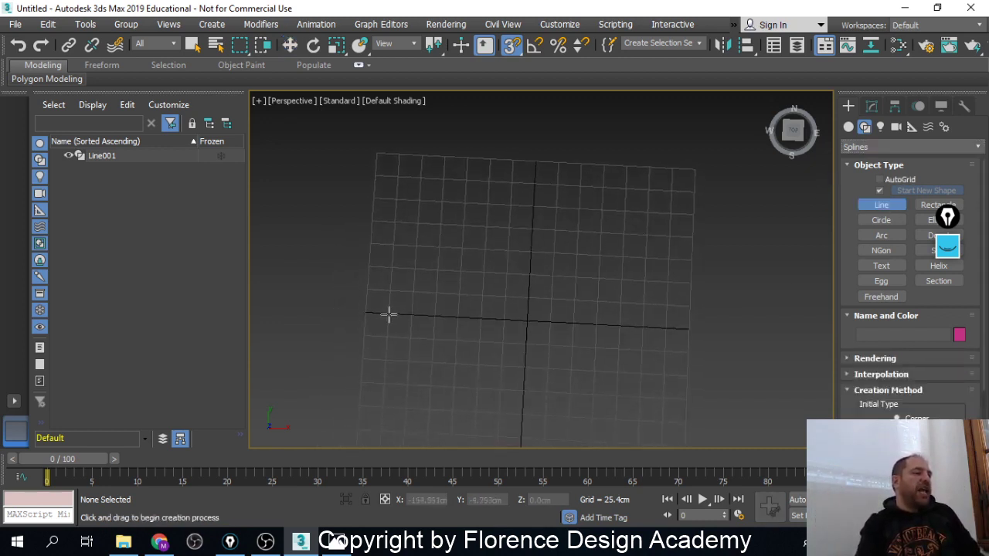
{"action": "left_click", "coordinate": [410, 278]}
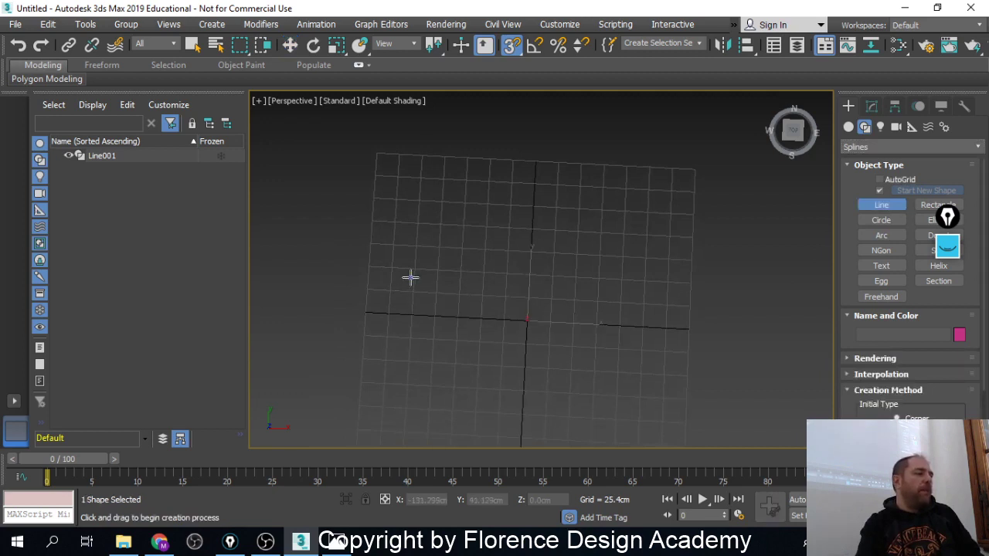
{"action": "left_click", "coordinate": [410, 332]}
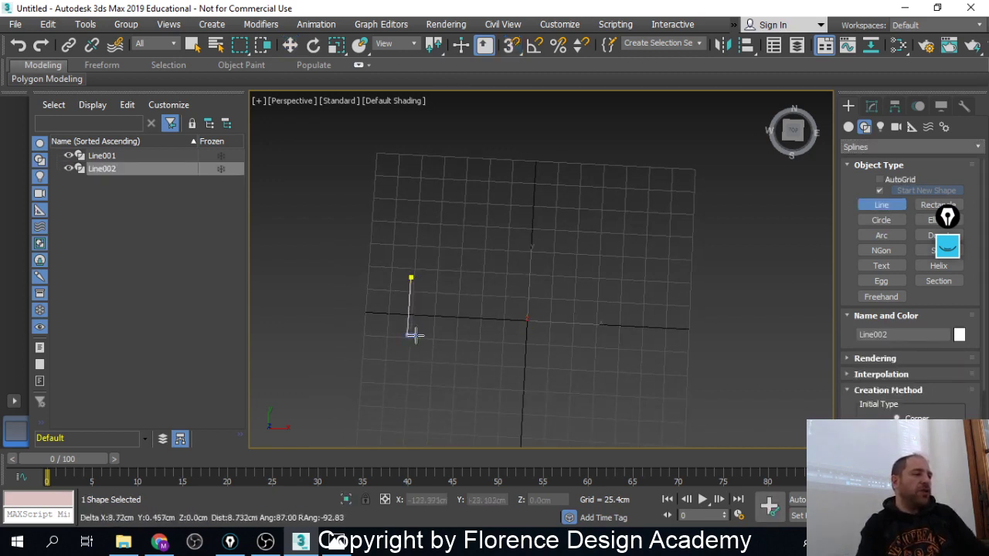
{"action": "left_click", "coordinate": [427, 337]}
{"action": "left_click", "coordinate": [430, 316]}
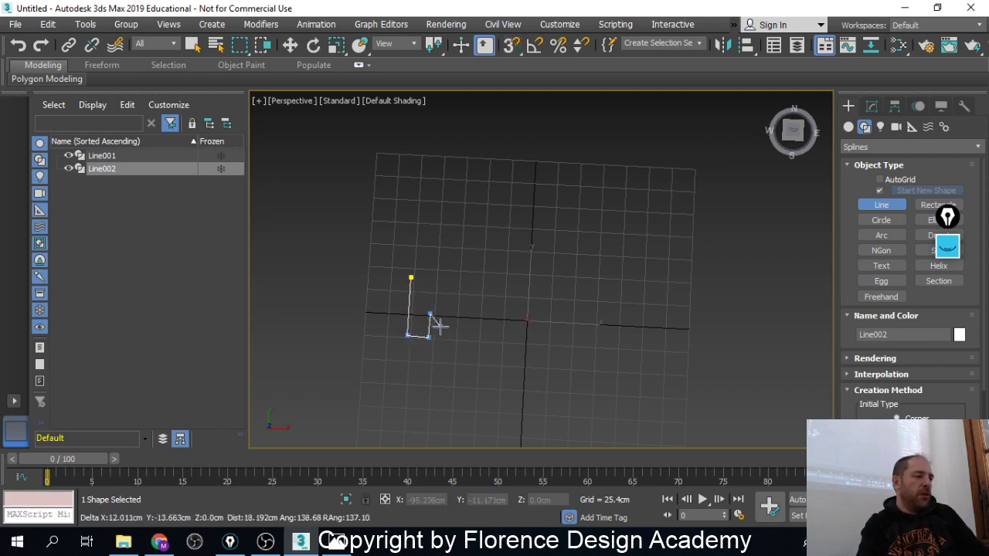
{"action": "left_click", "coordinate": [439, 326]}
{"action": "left_click", "coordinate": [462, 316]}
{"action": "left_click", "coordinate": [462, 338]}
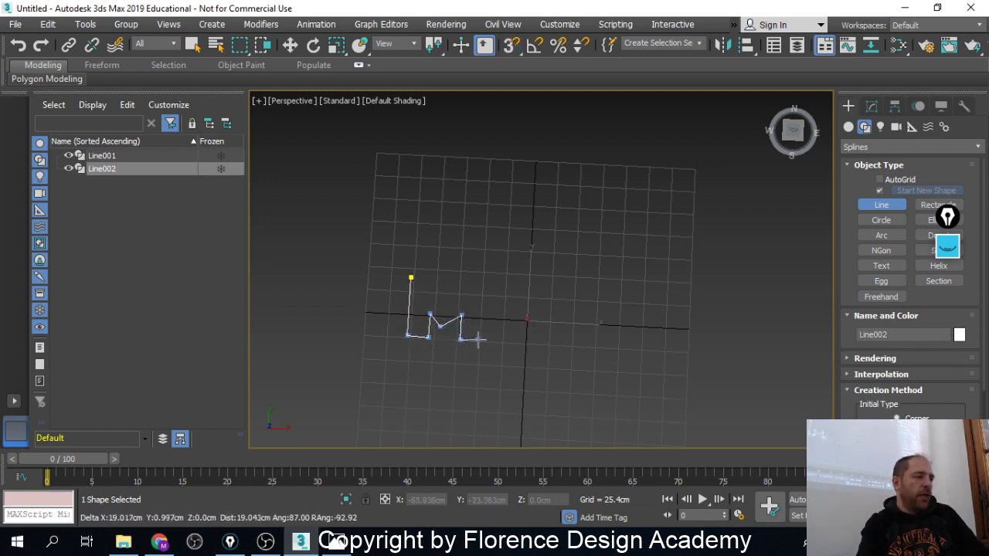
{"action": "left_click", "coordinate": [482, 341]}
Complete the M-shaped outline with its right edge and a V-notched top edge, and close the spline at its starting vertex
{"action": "left_click", "coordinate": [488, 270]}
{"action": "left_click", "coordinate": [462, 271]}
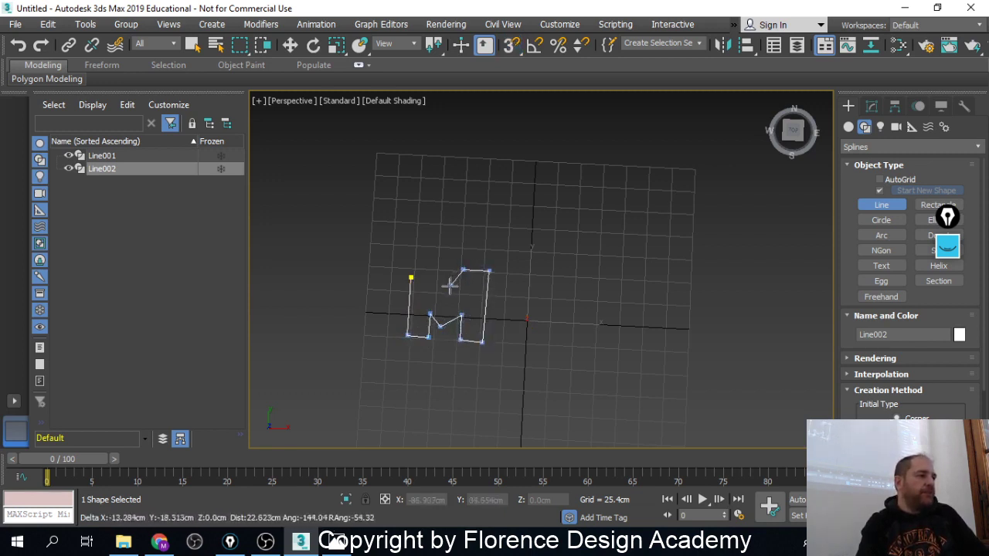
{"action": "left_click", "coordinate": [411, 278]}
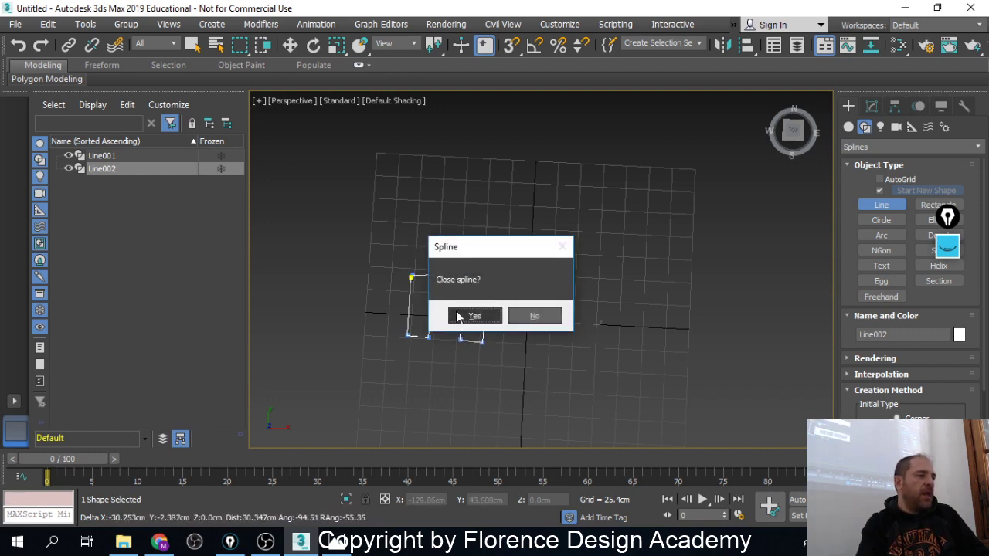
{"action": "left_click", "coordinate": [473, 316]}
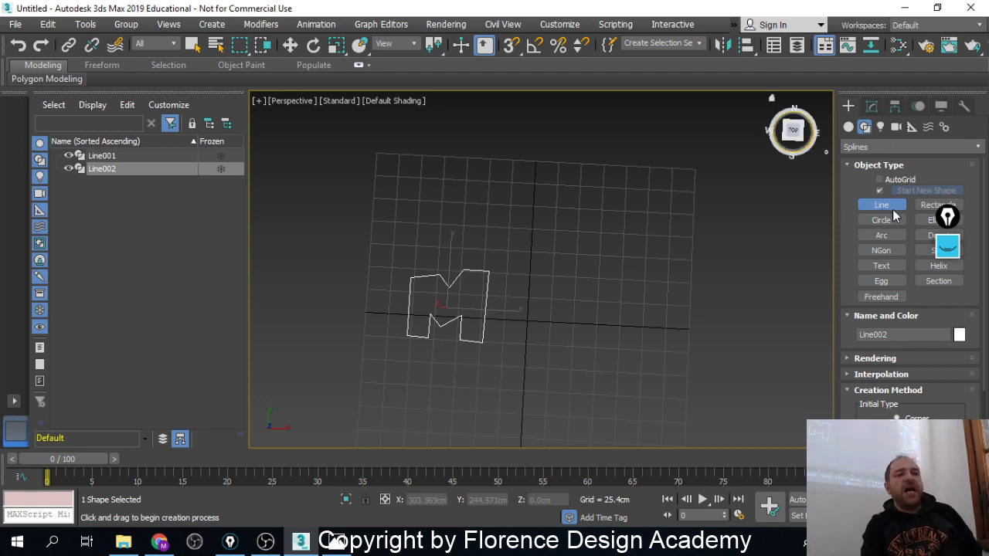
Draw an open, five-segment stepped Line spline descending beside the M shape, and move it to about X 118 cm, Y 115 cm
{"action": "scroll", "coordinate": [662, 316], "scroll_direction": "down", "scroll_amount": 3}
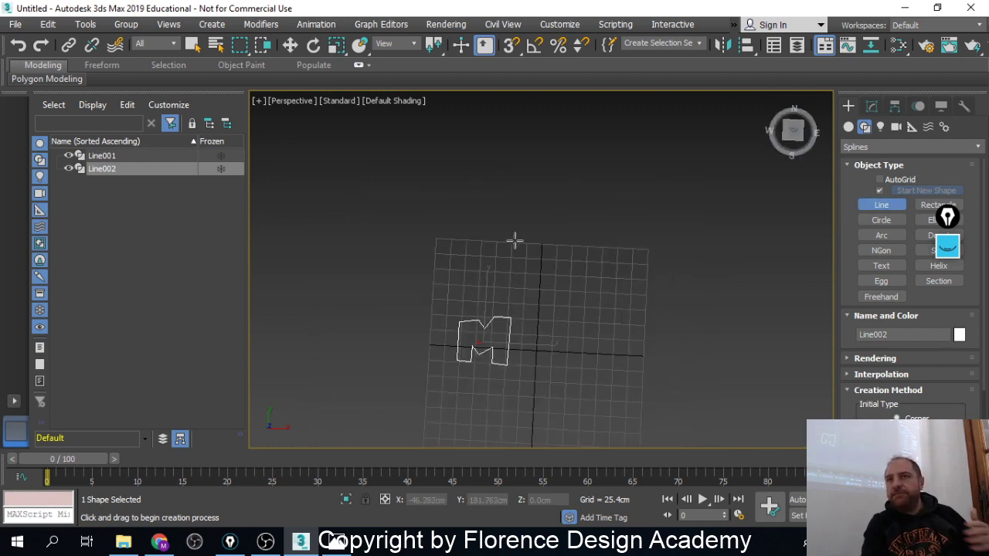
{"action": "middle_click_drag", "start_coordinate": [604, 248], "coordinate": [591, 205]}
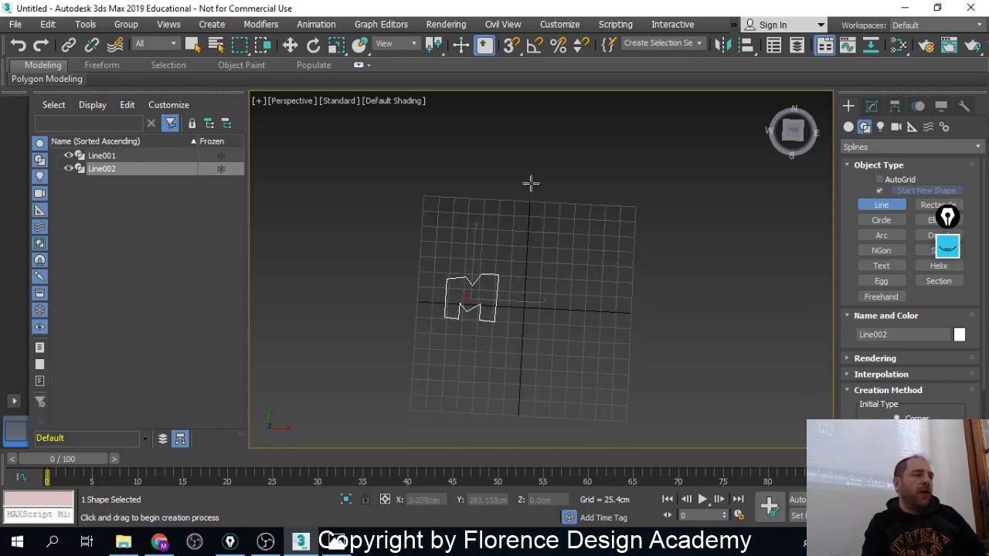
{"action": "left_click", "coordinate": [501, 184]}
{"action": "left_click", "coordinate": [607, 190]}
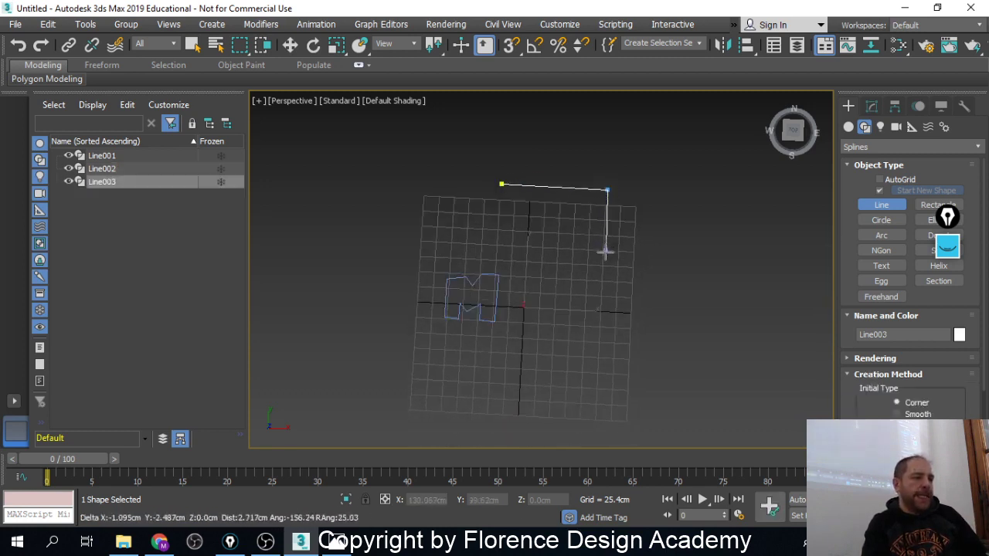
{"action": "left_click", "coordinate": [606, 251]}
{"action": "left_click", "coordinate": [661, 252]}
{"action": "left_click", "coordinate": [658, 330]}
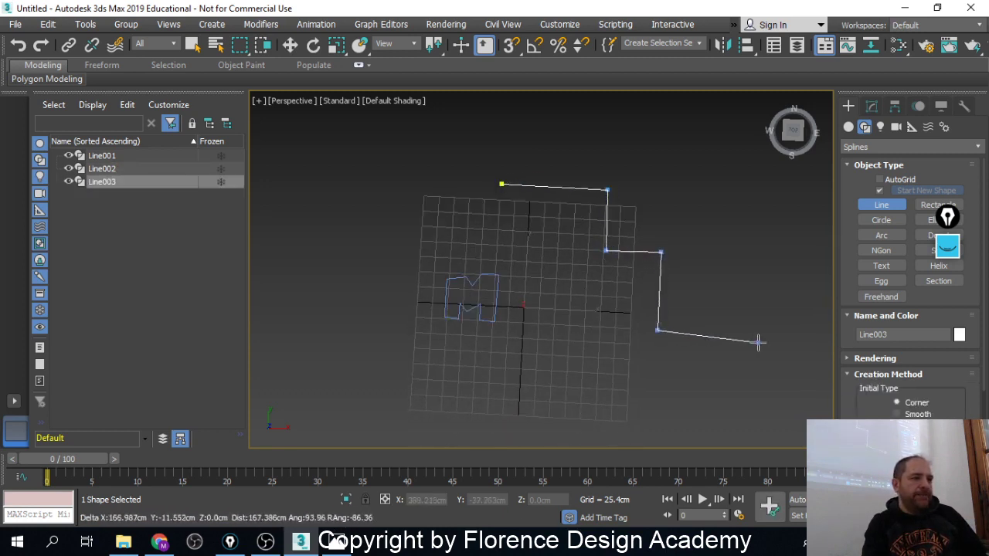
{"action": "left_click", "coordinate": [758, 342]}
{"action": "right_click", "coordinate": [757, 343]}
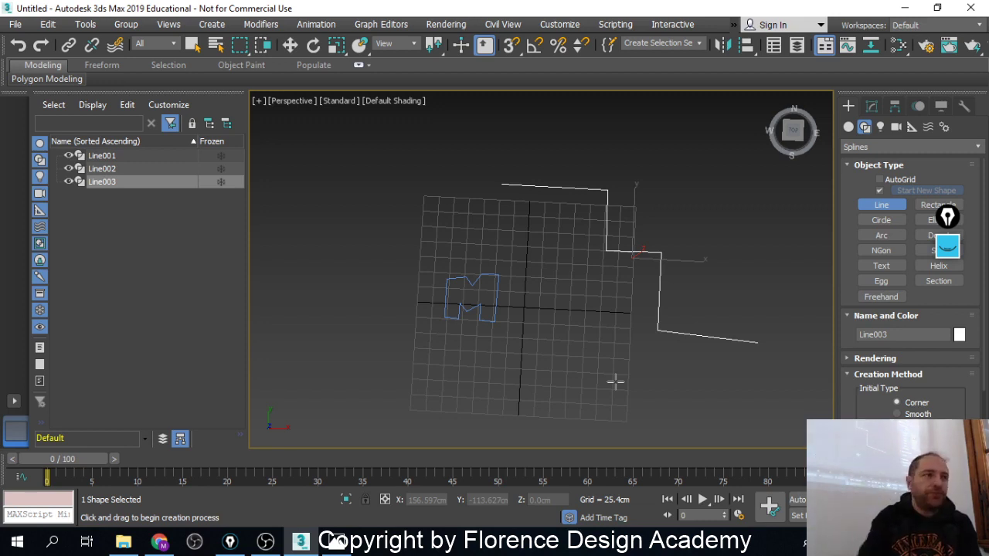
{"action": "key", "text": "w"}
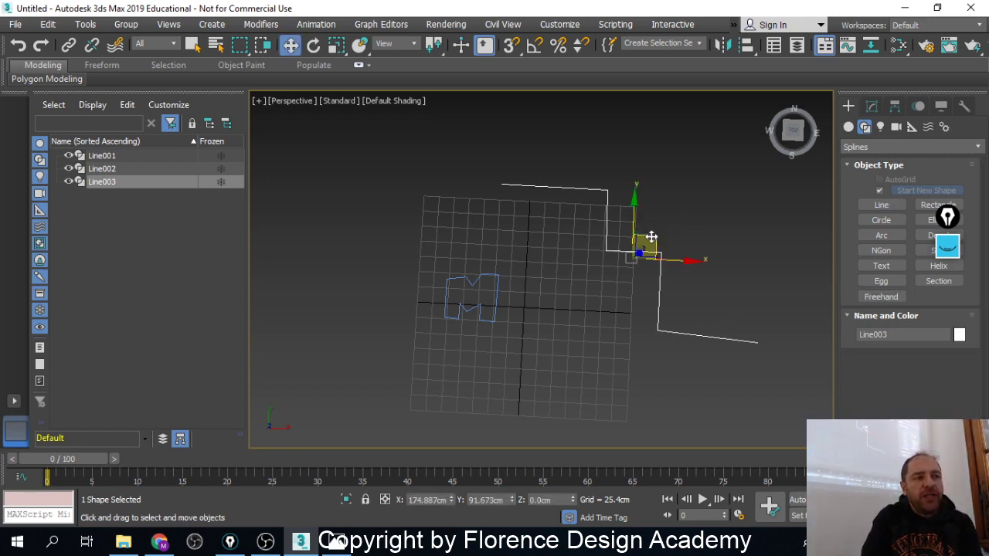
{"action": "left_click_drag", "start_coordinate": [647, 243], "coordinate": [618, 222]}
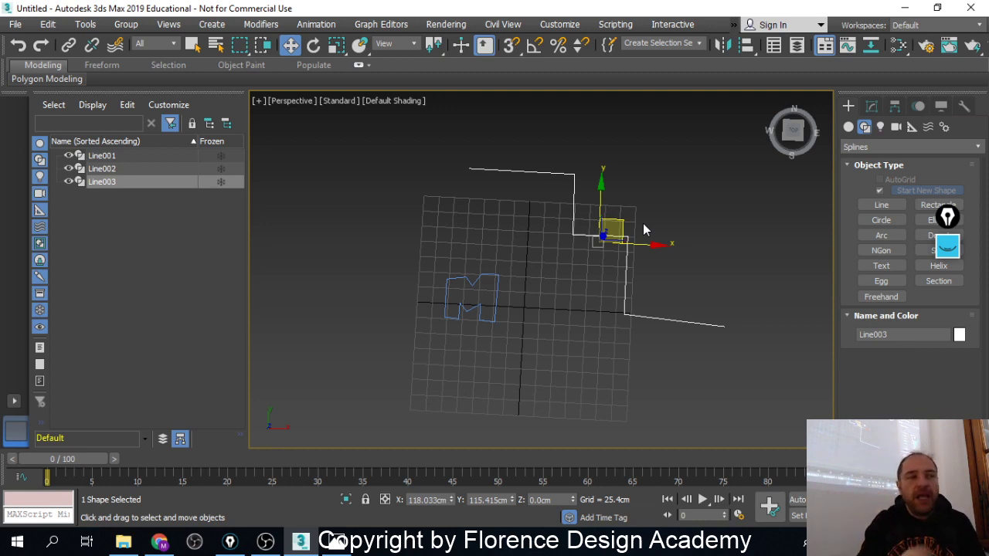
Create a Loft compound object along the stepped line, using the M-shaped spline as an instanced cross-section
{"action": "left_click", "coordinate": [849, 128]}
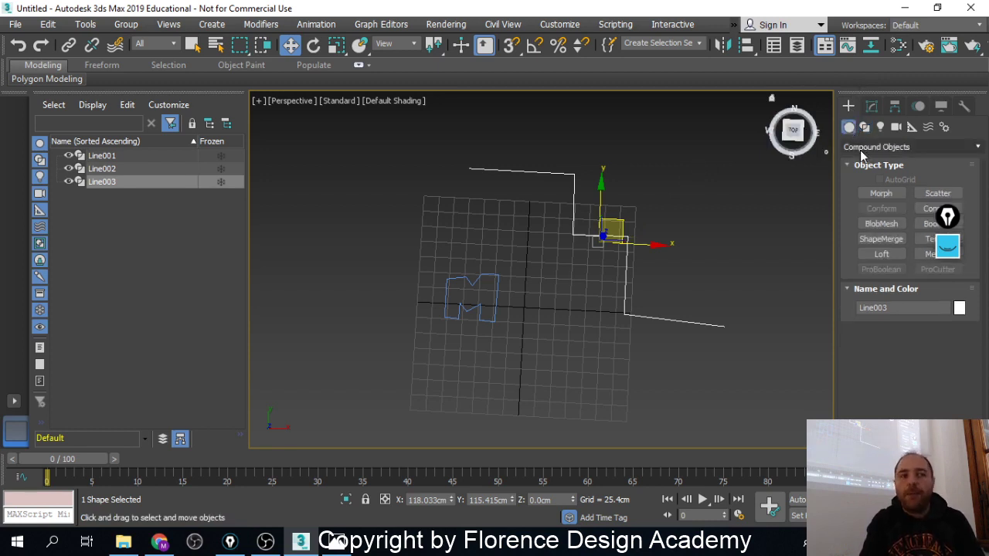
{"action": "left_click", "coordinate": [860, 149]}
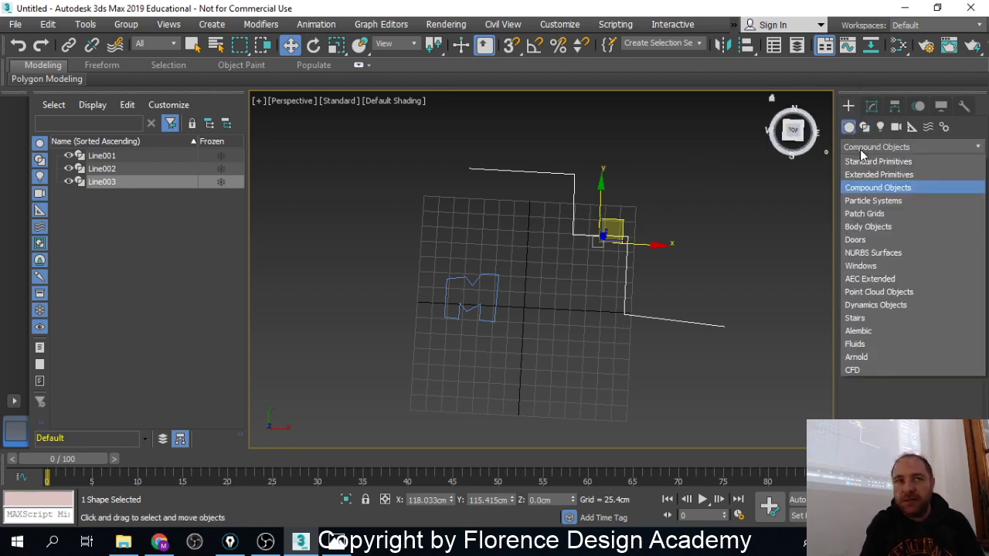
{"action": "left_click", "coordinate": [877, 192]}
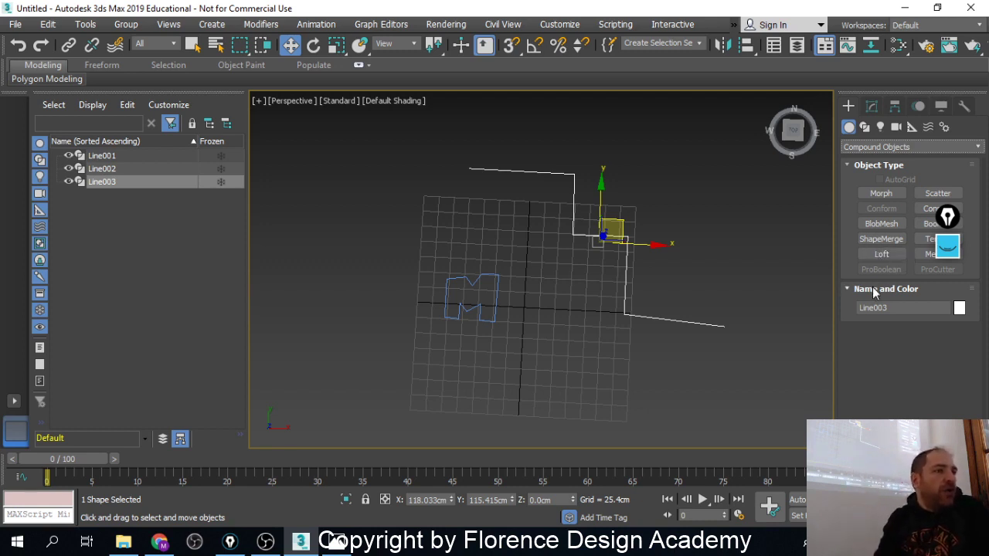
{"action": "left_click", "coordinate": [890, 254]}
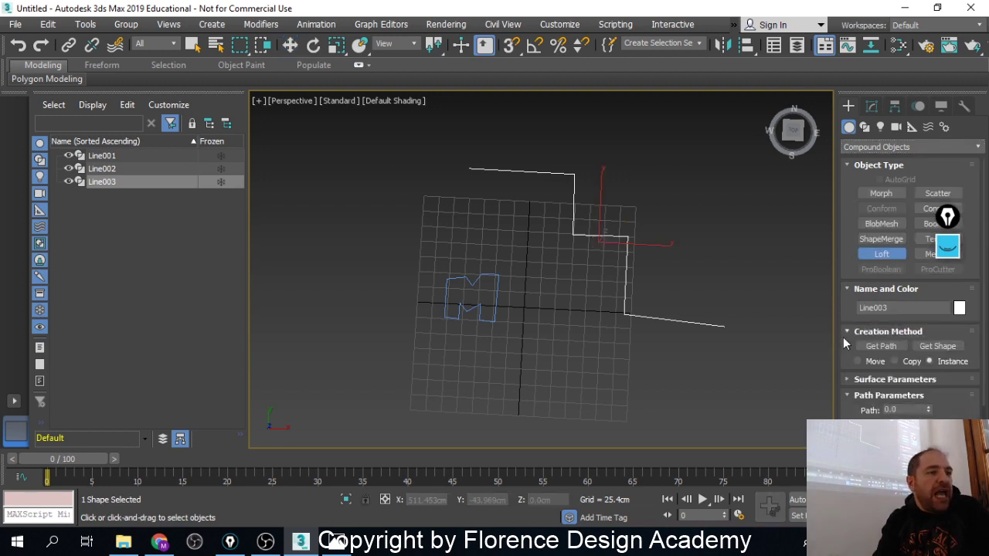
{"action": "scroll", "coordinate": [920, 331], "scroll_direction": "down", "scroll_amount": 1}
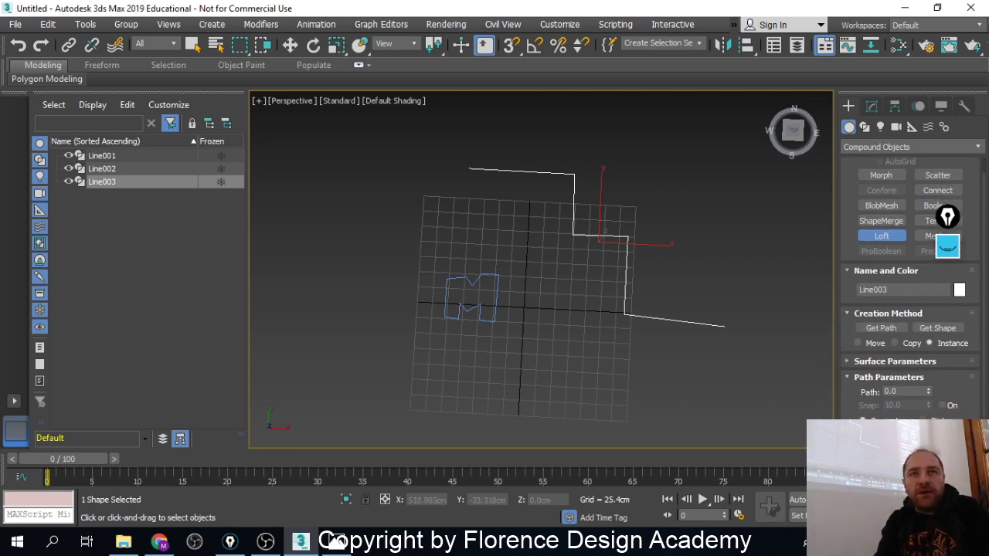
{"action": "left_click", "coordinate": [946, 330]}
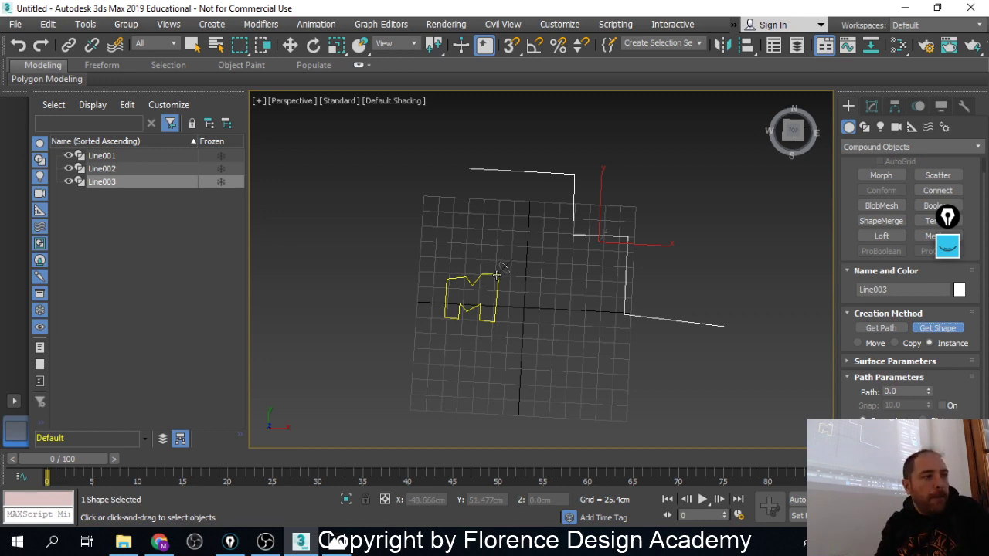
{"action": "left_click", "coordinate": [496, 275]}
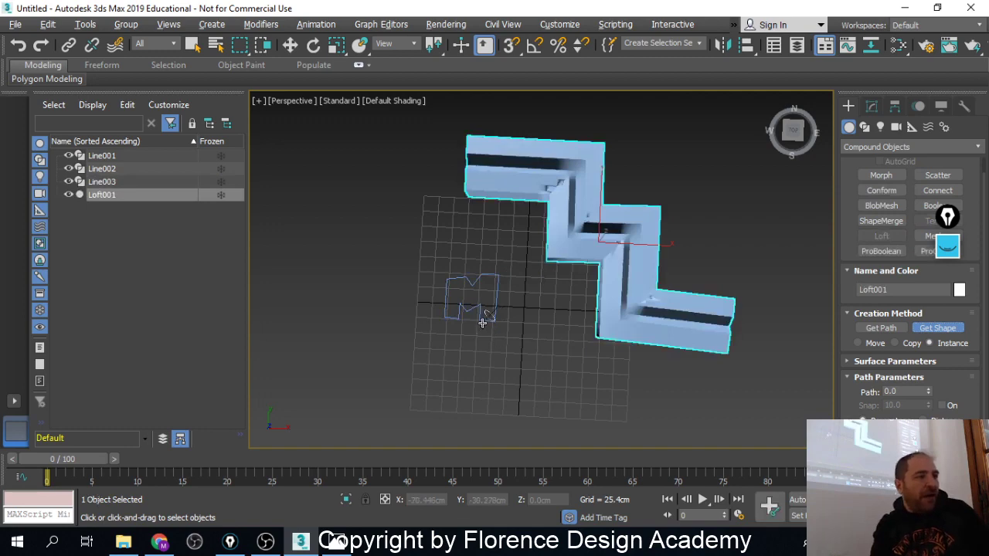
Move the loft away from its path spline to about X 109 cm, Y 452 cm
{"action": "middle_click_drag", "start_coordinate": [482, 323], "coordinate": [535, 302], "text": "alt"}
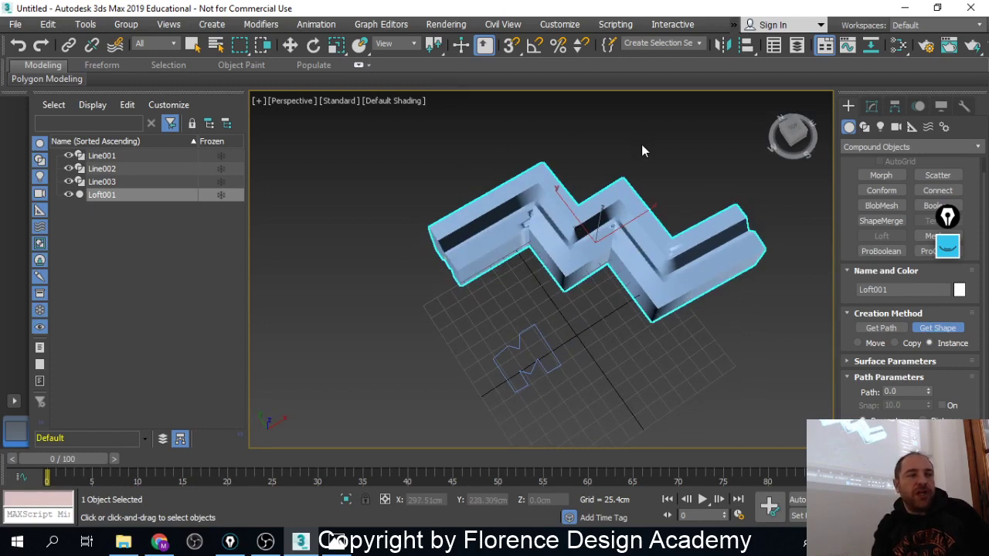
{"action": "key", "text": "w"}
{"action": "middle_click_drag", "start_coordinate": [645, 149], "coordinate": [671, 201], "text": "alt"}
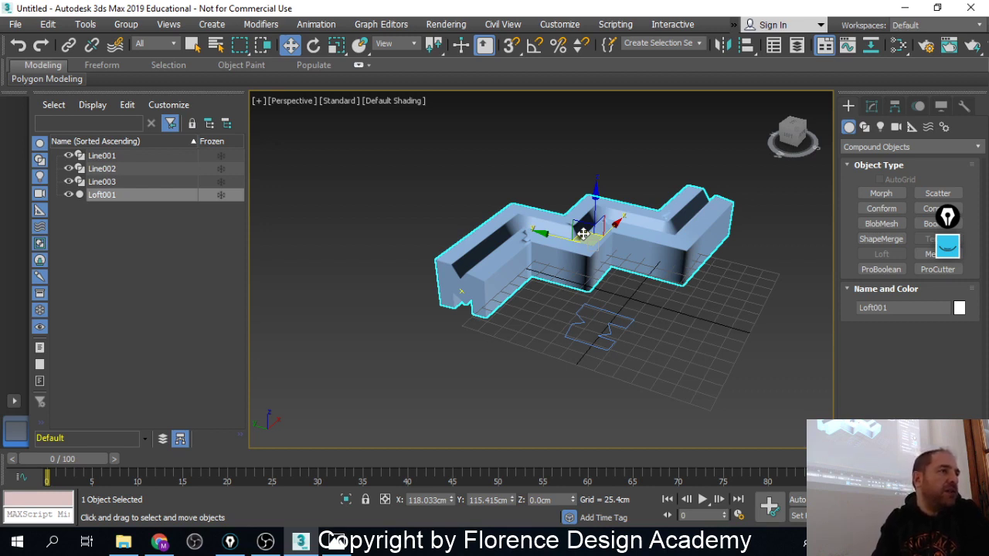
{"action": "left_click_drag", "start_coordinate": [583, 234], "coordinate": [420, 193]}
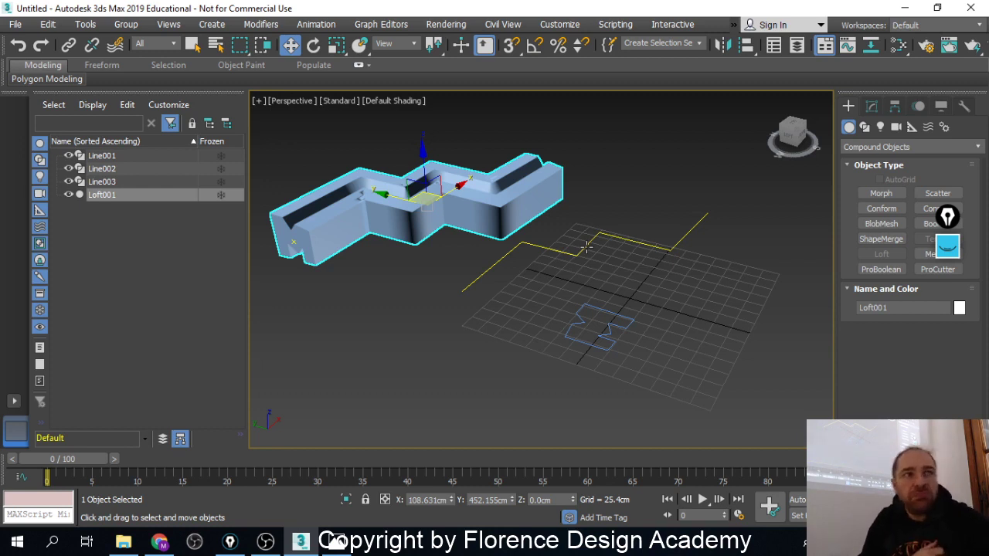
Delete the loft and all remaining splines from the scene
{"action": "scroll", "coordinate": [559, 349], "scroll_direction": "down", "scroll_amount": 3}
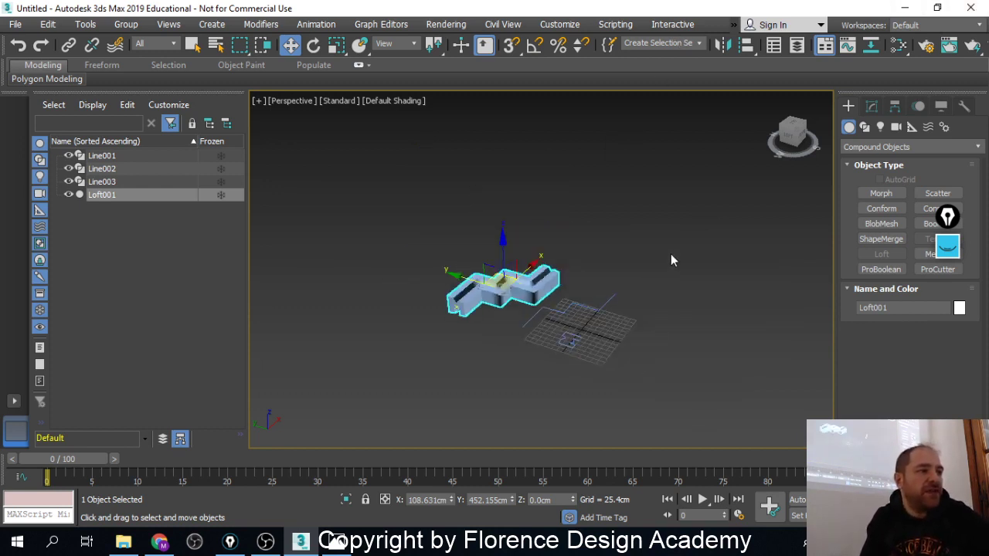
{"action": "key", "text": "ctrl+a"}
{"action": "key", "text": "Delete"}
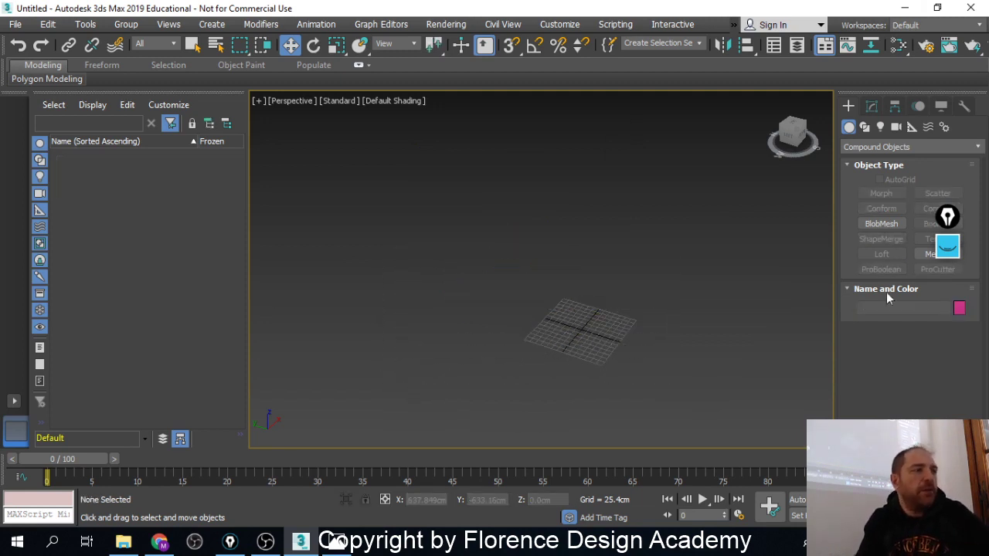
Start a Line spline profile with a left edge about 82 cm tall, a flat base and small steps rising inward on its right side
{"action": "scroll", "coordinate": [446, 427], "scroll_direction": "up", "scroll_amount": 2}
{"action": "scroll", "coordinate": [711, 287], "scroll_direction": "up", "scroll_amount": 2}
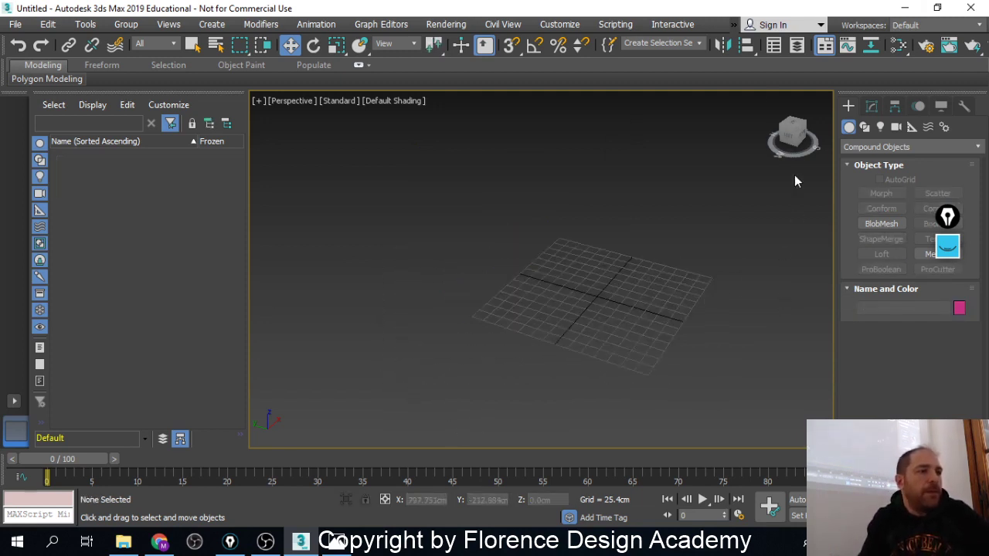
{"action": "left_click", "coordinate": [864, 126]}
{"action": "middle_click_drag", "start_coordinate": [711, 388], "coordinate": [487, 304], "text": "alt"}
{"action": "scroll", "coordinate": [486, 304], "scroll_direction": "up", "scroll_amount": 3}
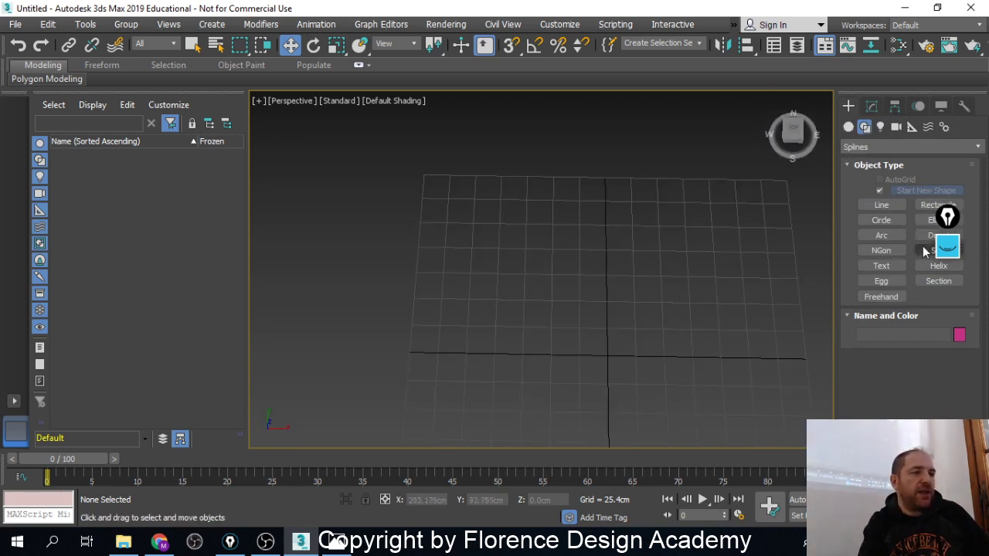
{"action": "left_click", "coordinate": [885, 205]}
{"action": "left_click", "coordinate": [476, 273]}
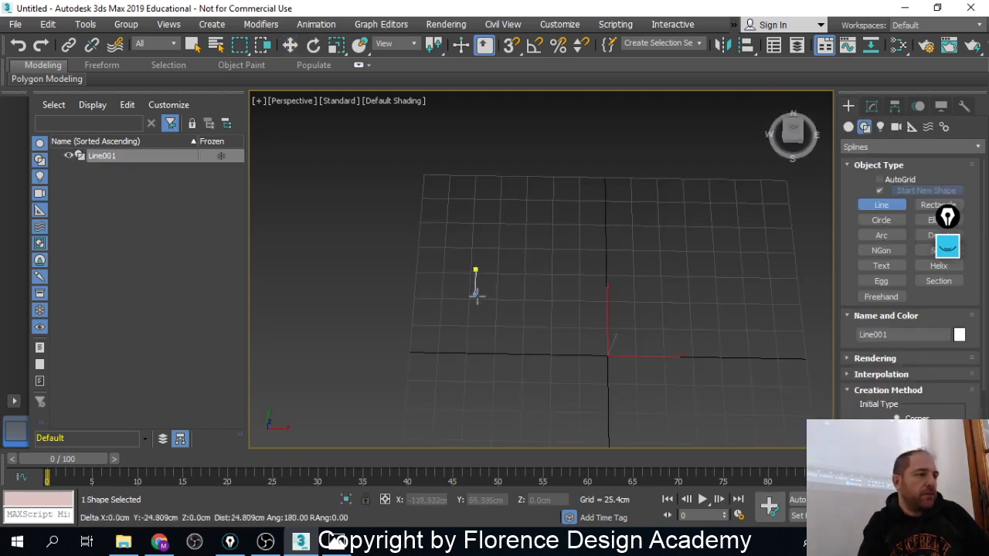
{"action": "left_click", "coordinate": [472, 353]}
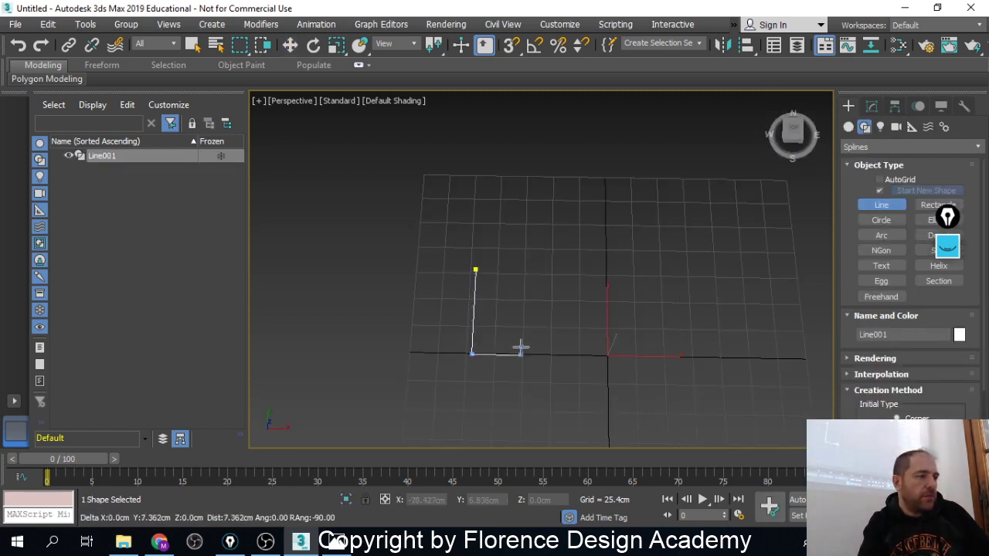
{"action": "left_click", "coordinate": [520, 353]}
{"action": "left_click", "coordinate": [511, 323]}
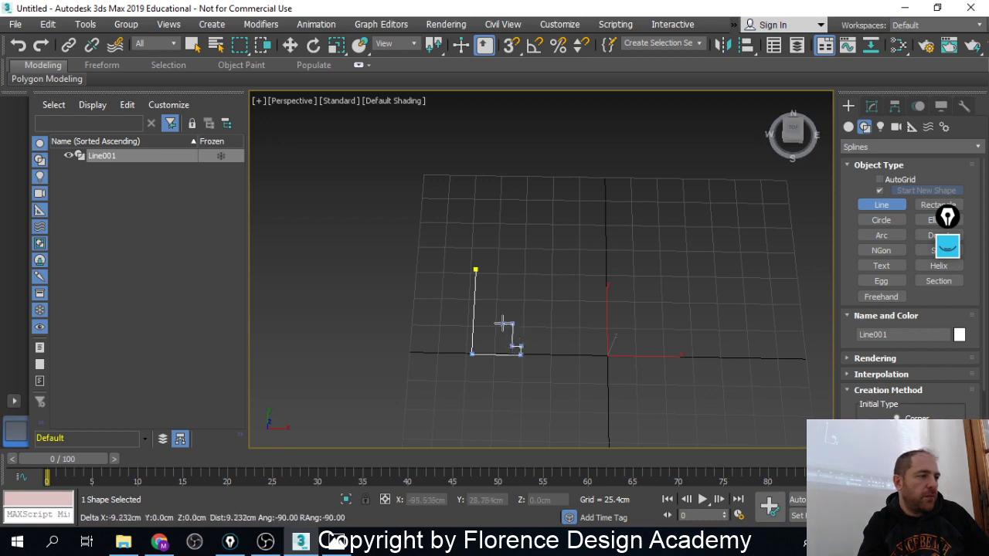
{"action": "left_click", "coordinate": [502, 323]}
{"action": "left_click", "coordinate": [502, 313]}
{"action": "left_click", "coordinate": [492, 314]}
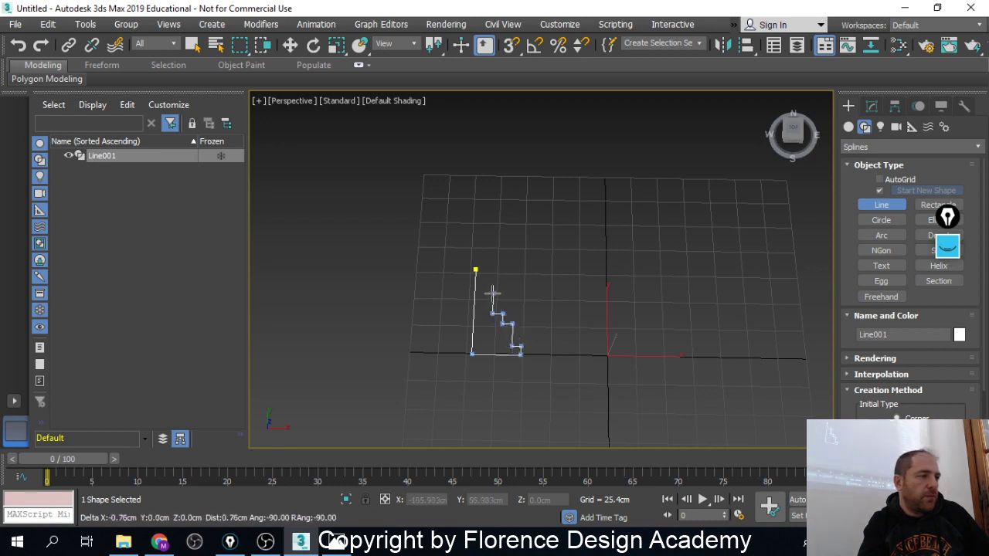
Finish the stepped profile with a small notch, a vertical rise and a slanted top, and close the spline at its first vertex
{"action": "scroll", "coordinate": [492, 295], "scroll_direction": "up", "scroll_amount": 5}
{"action": "left_click", "coordinate": [499, 293]}
{"action": "left_click", "coordinate": [498, 307]}
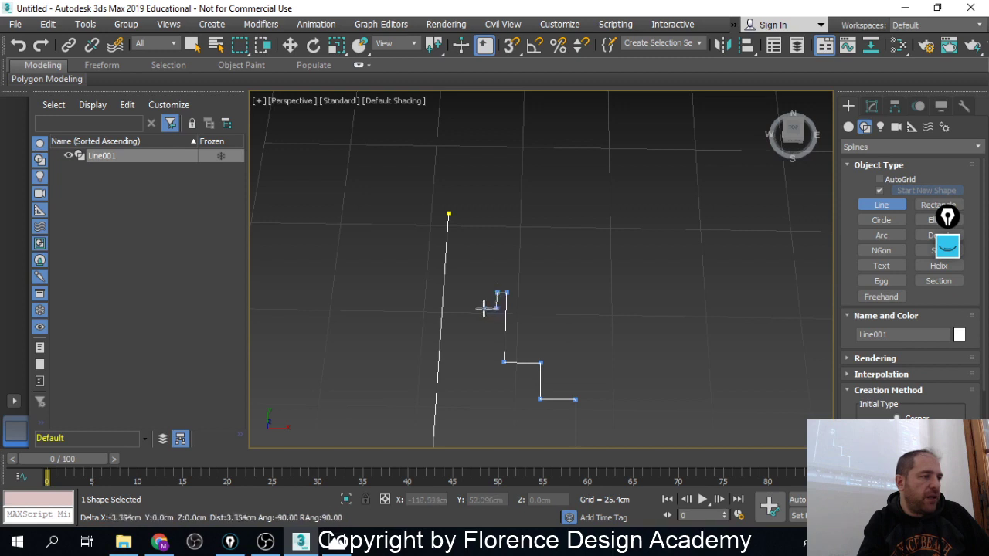
{"action": "left_click", "coordinate": [483, 308]}
{"action": "left_click", "coordinate": [484, 253]}
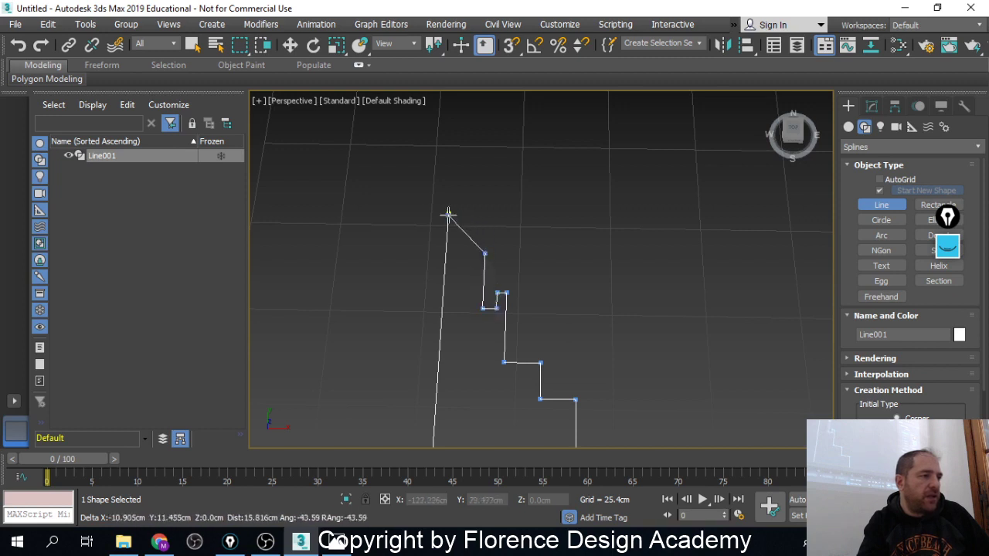
{"action": "left_click", "coordinate": [448, 214]}
{"action": "left_click", "coordinate": [474, 315]}
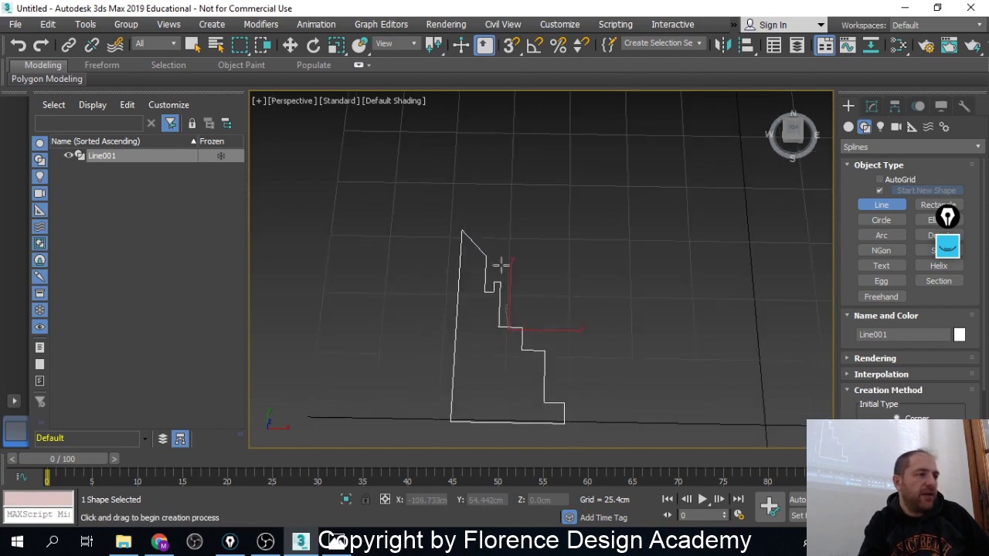
Draw an open five-point Line path above and around the stepped profile, and shift it about 29 cm in X and -21 cm in Y
{"action": "scroll", "coordinate": [501, 265], "scroll_direction": "down", "scroll_amount": 5}
{"action": "mouse_move", "coordinate": [521, 302]}
{"action": "middle_mouse_down", "text": "alt"}
{"action": "mouse_move", "coordinate": [534, 311]}
{"action": "mouse_move", "coordinate": [530, 290]}
{"action": "middle_mouse_up", "text": "alt"}
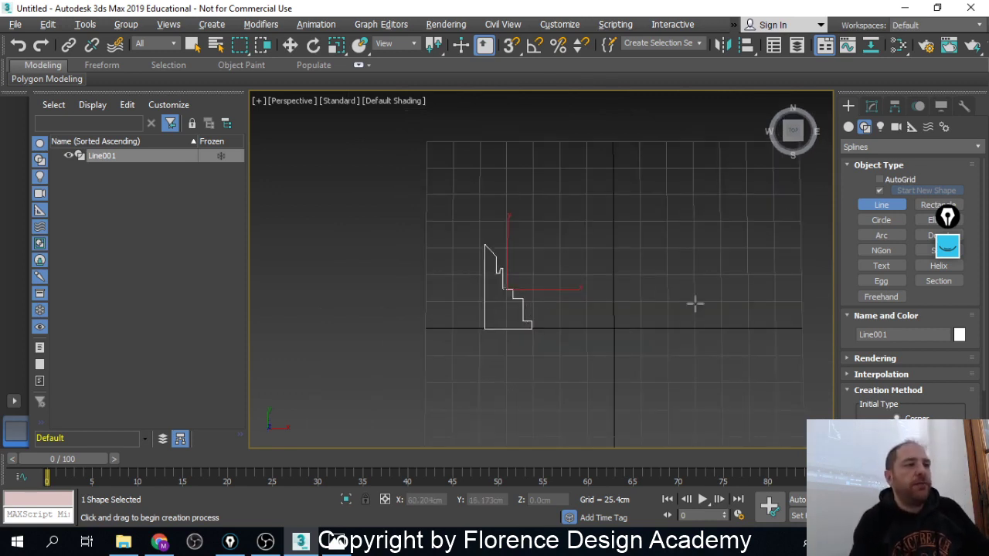
{"action": "left_click", "coordinate": [885, 206]}
{"action": "left_click", "coordinate": [885, 207]}
{"action": "scroll", "coordinate": [486, 312], "scroll_direction": "down", "scroll_amount": 4}
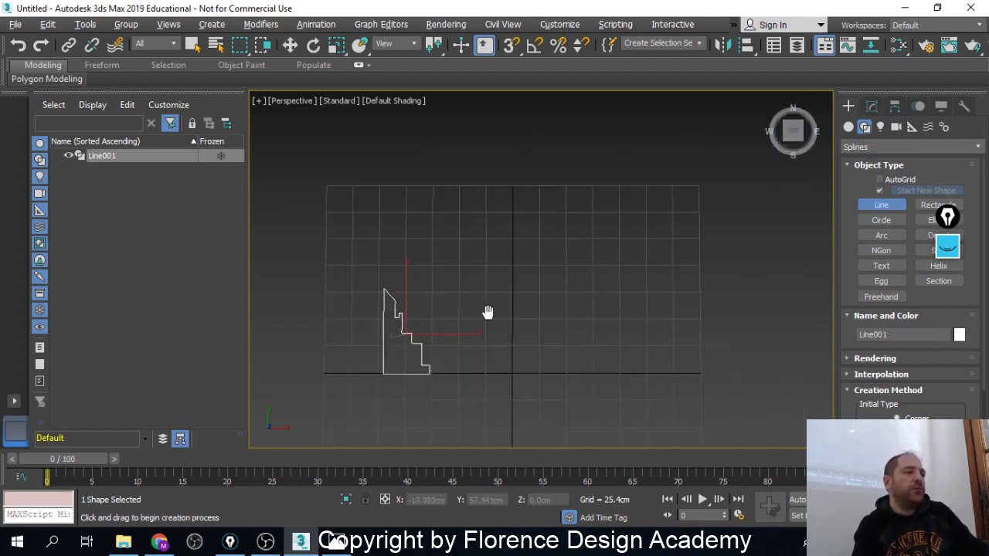
{"action": "left_click", "coordinate": [391, 275]}
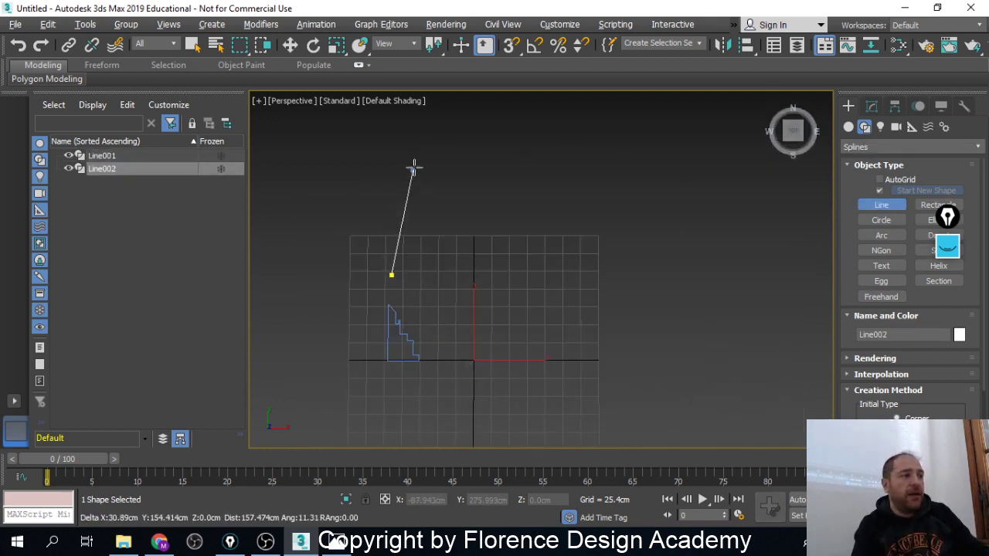
{"action": "left_click", "coordinate": [415, 144]}
{"action": "left_click", "coordinate": [591, 135]}
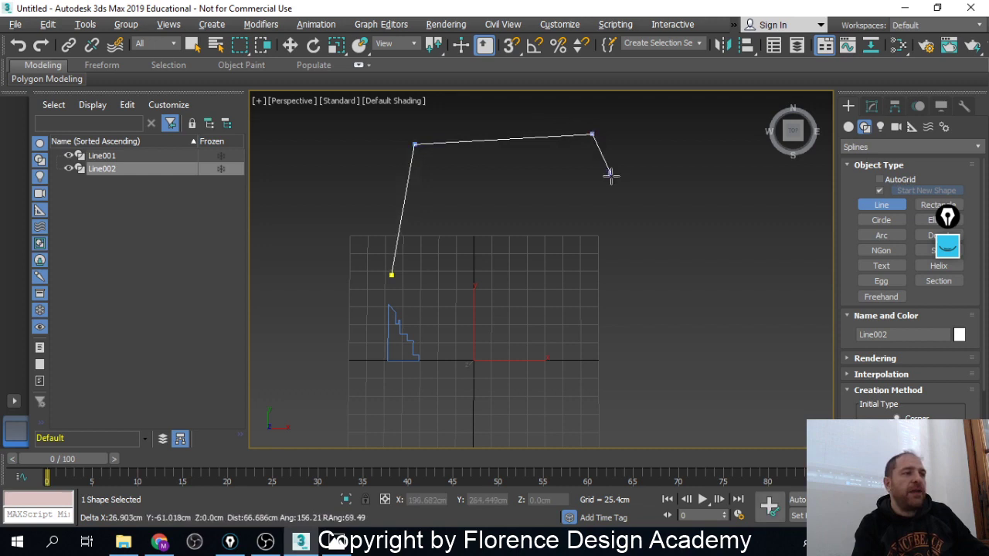
{"action": "left_click", "coordinate": [660, 259]}
{"action": "left_click", "coordinate": [604, 344]}
{"action": "right_click", "coordinate": [604, 345]}
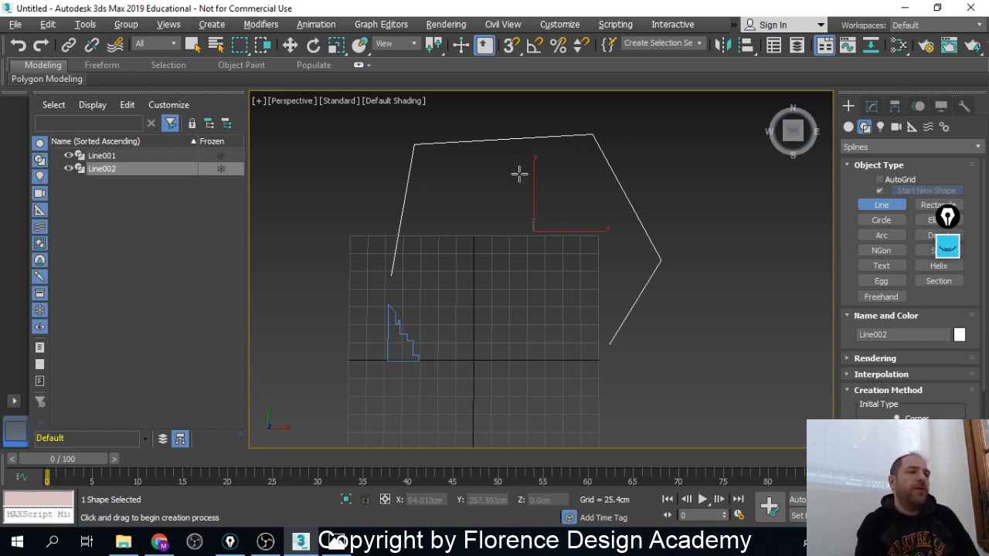
{"action": "key", "text": "w"}
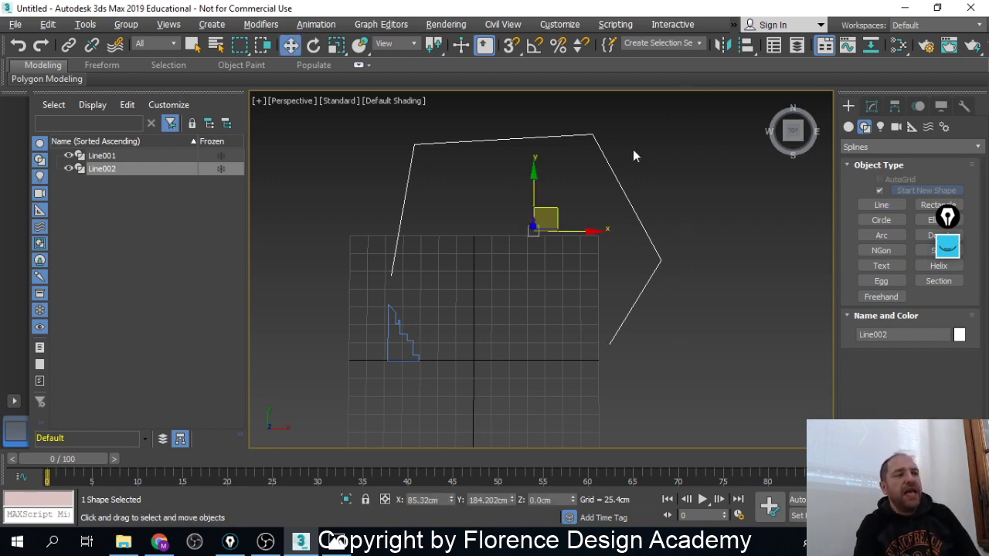
{"action": "left_click_drag", "start_coordinate": [554, 212], "coordinate": [575, 222]}
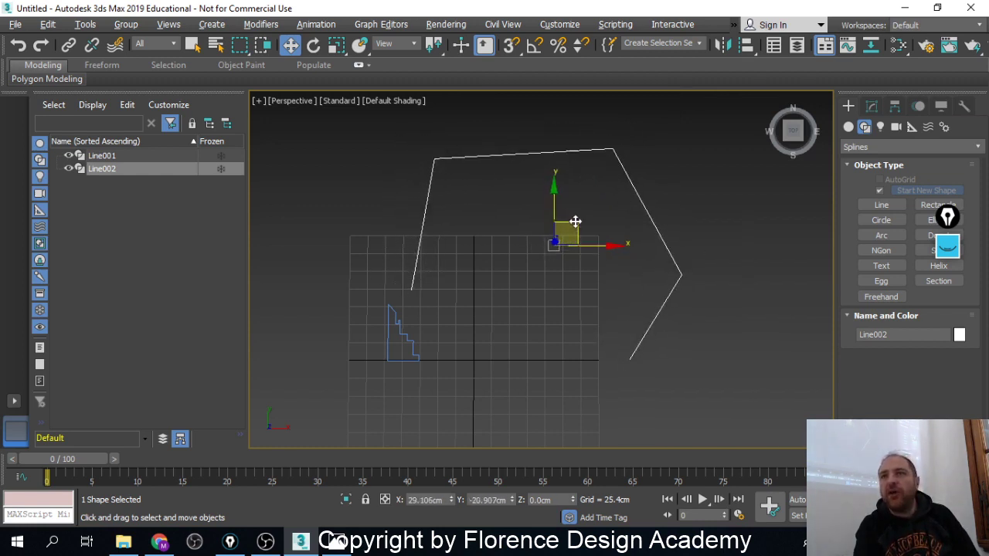
Create a Loft compound object on the open path, using the closed stepped profile as its shape
{"action": "left_click", "coordinate": [849, 127]}
{"action": "left_click", "coordinate": [850, 147]}
{"action": "left_click", "coordinate": [862, 185]}
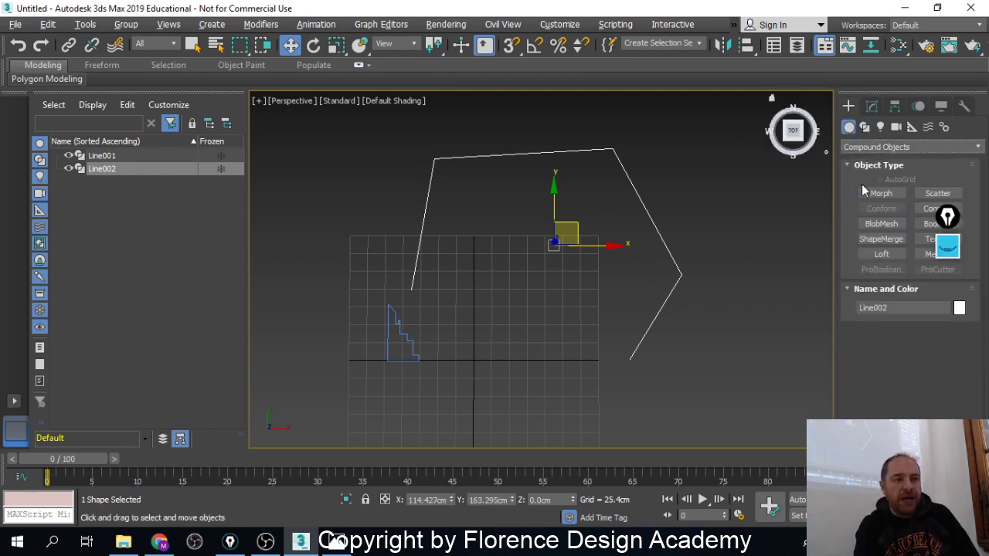
{"action": "left_click", "coordinate": [881, 255]}
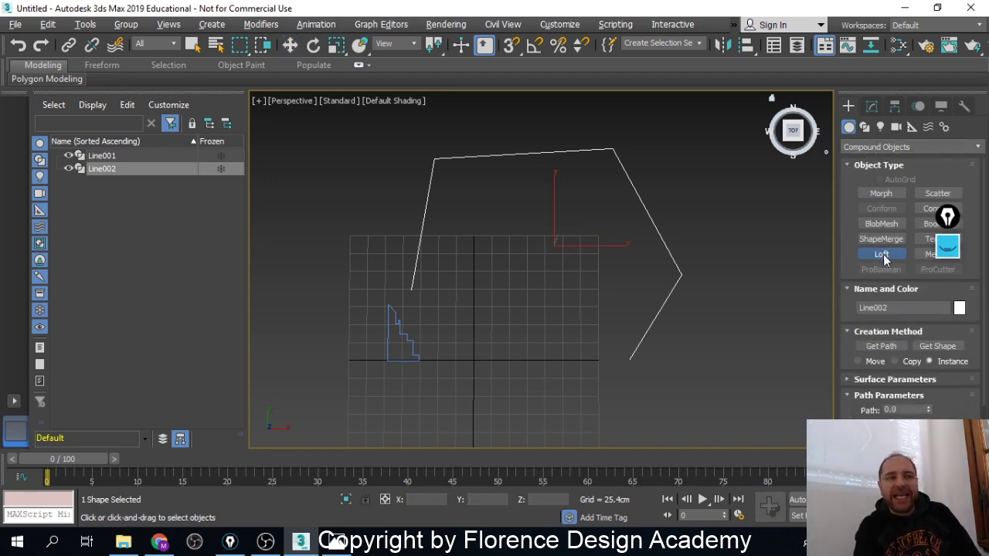
{"action": "left_click", "coordinate": [940, 346]}
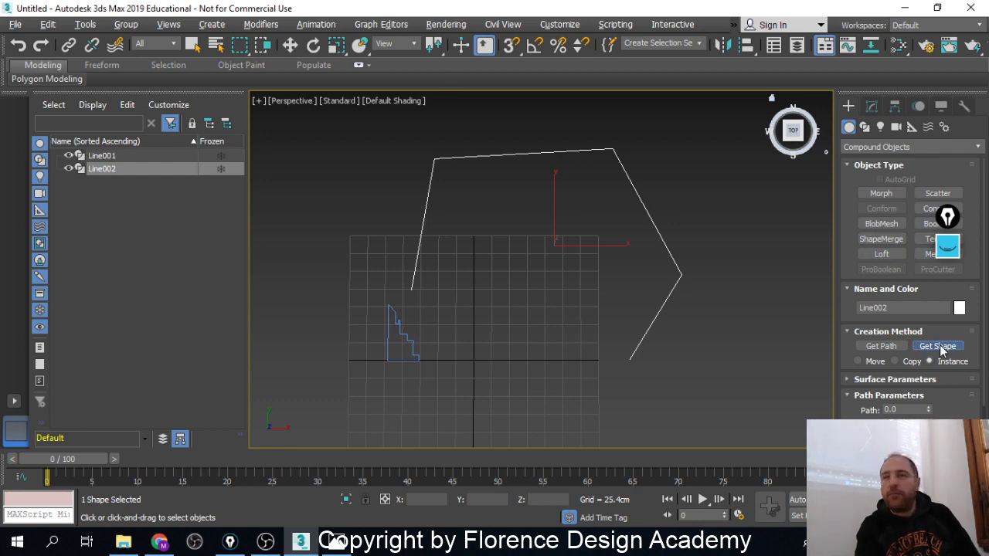
{"action": "left_click", "coordinate": [413, 338]}
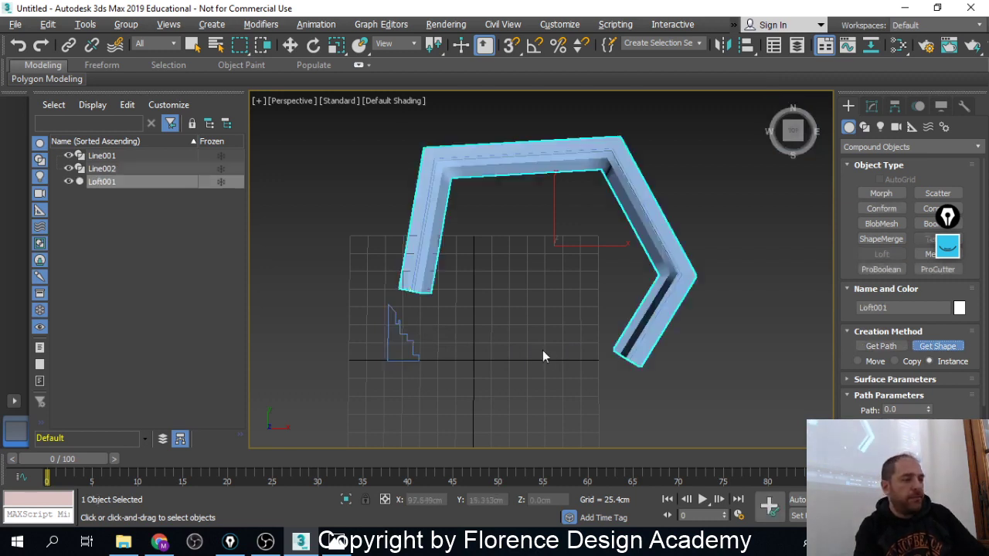
{"action": "middle_click_drag", "start_coordinate": [542, 350], "coordinate": [559, 325]}
{"action": "key", "text": "w"}
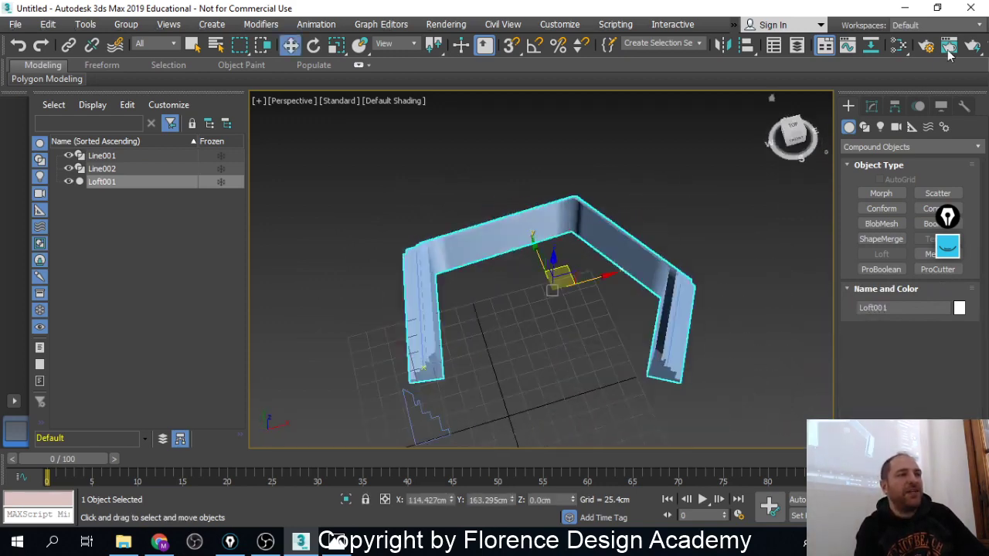
Turn on 3D snapping and check that Vertex is the enabled snap type
{"action": "left_click", "coordinate": [864, 127]}
{"action": "left_click", "coordinate": [881, 204]}
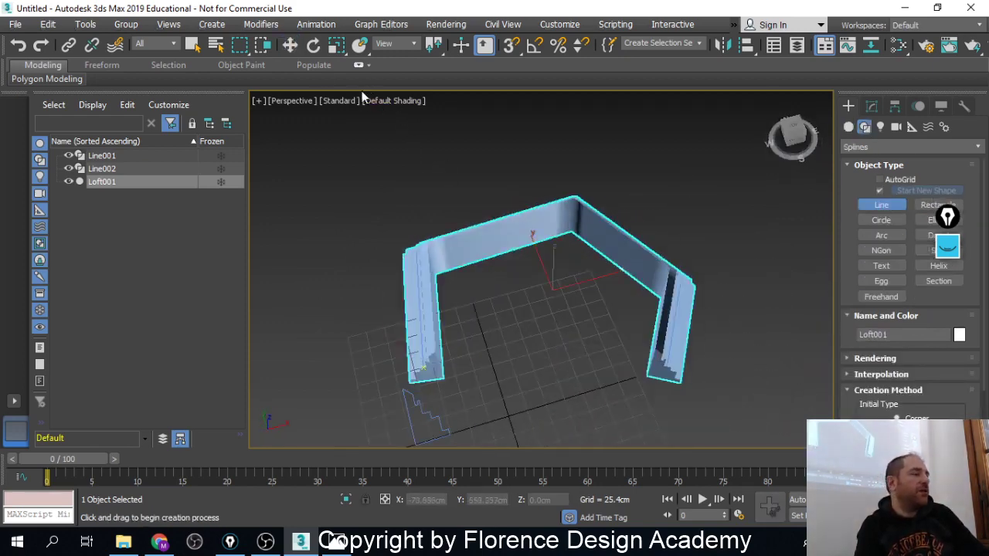
{"action": "left_click", "coordinate": [292, 45]}
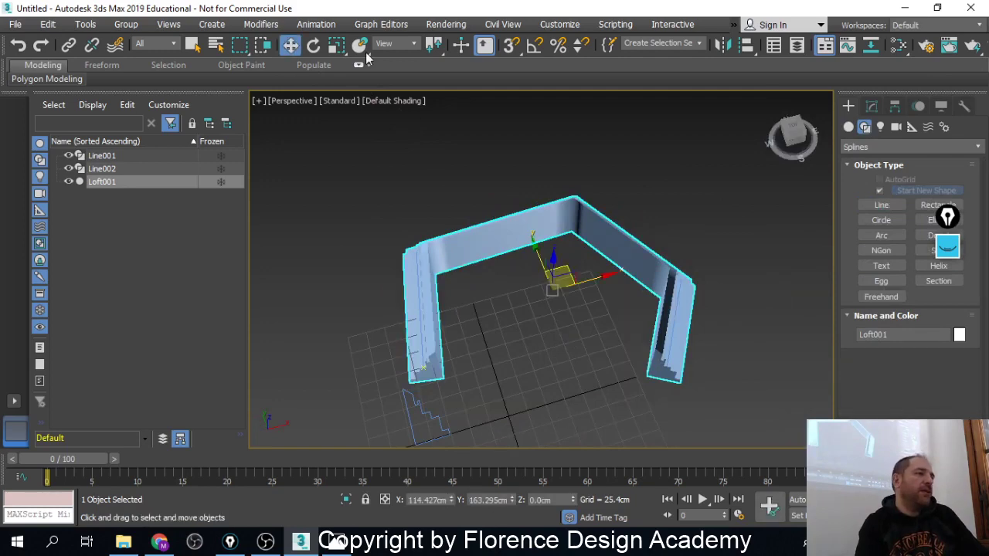
{"action": "right_click", "coordinate": [511, 48]}
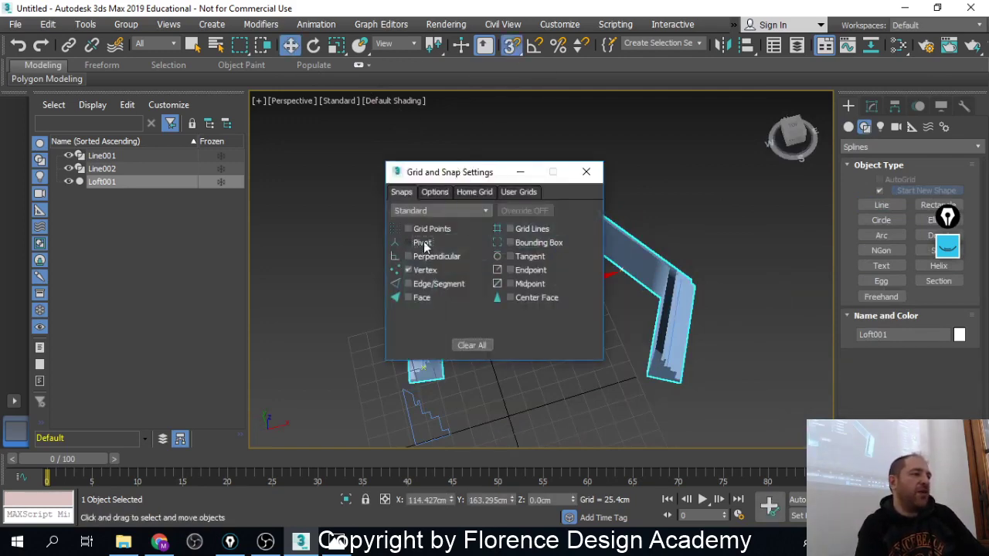
{"action": "left_click", "coordinate": [586, 171]}
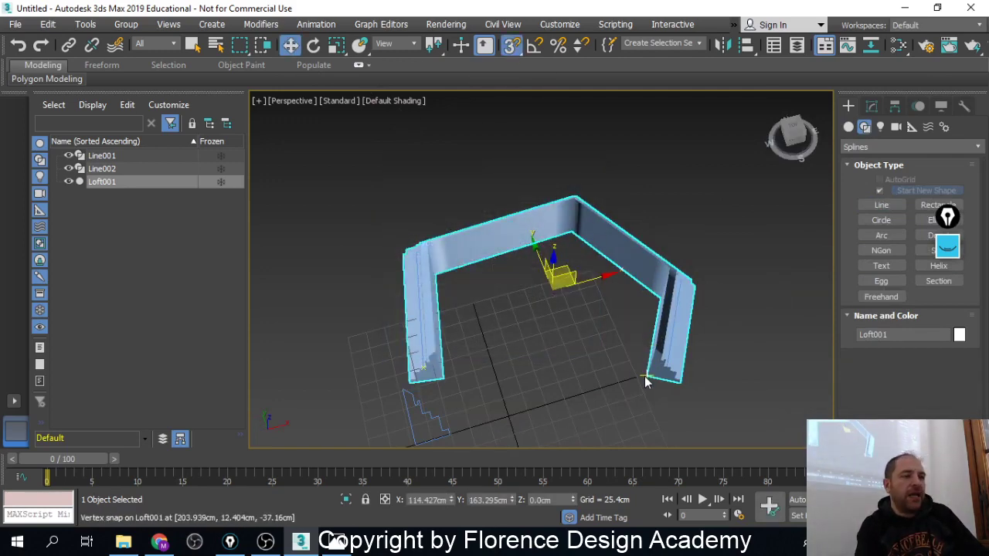
Draw an open five-point Line along the loft's inner edge, snapping to its end and corner vertices
{"action": "left_click", "coordinate": [880, 206]}
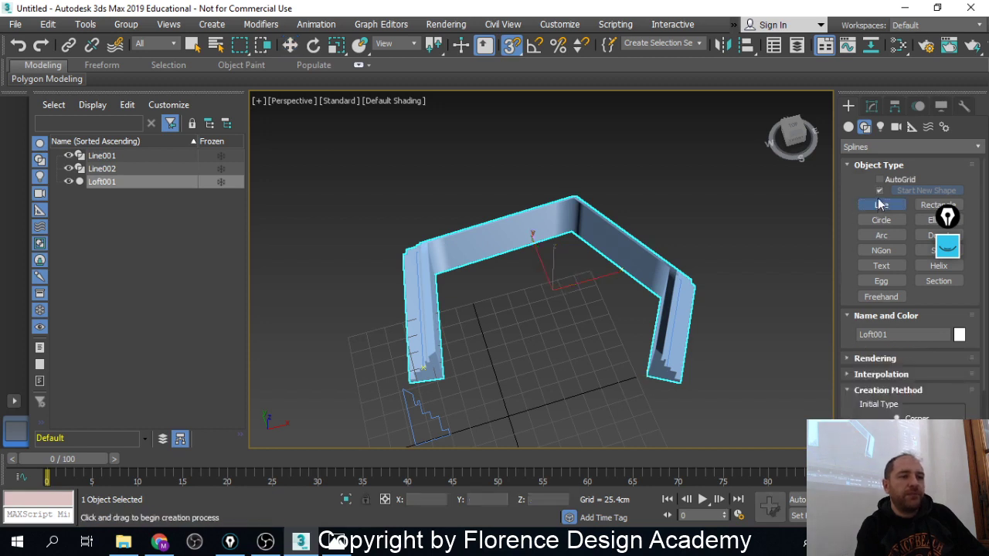
{"action": "left_click", "coordinate": [879, 190]}
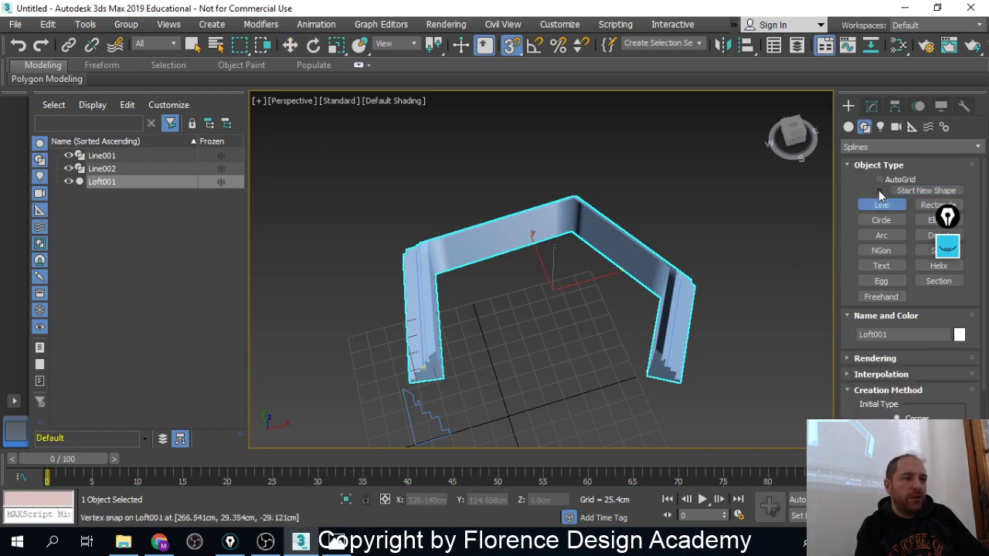
{"action": "left_click", "coordinate": [633, 374]}
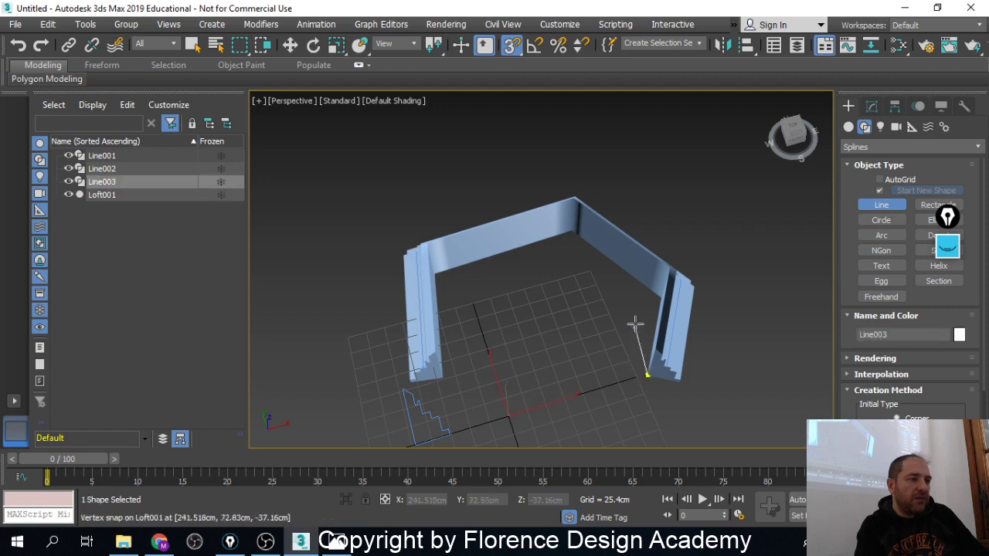
{"action": "left_click", "coordinate": [656, 298]}
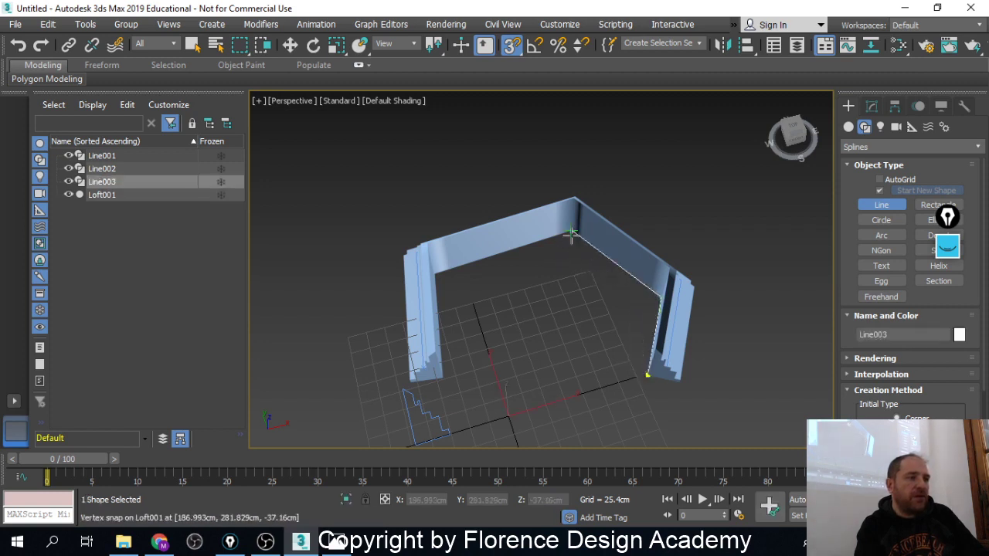
{"action": "left_click", "coordinate": [572, 231]}
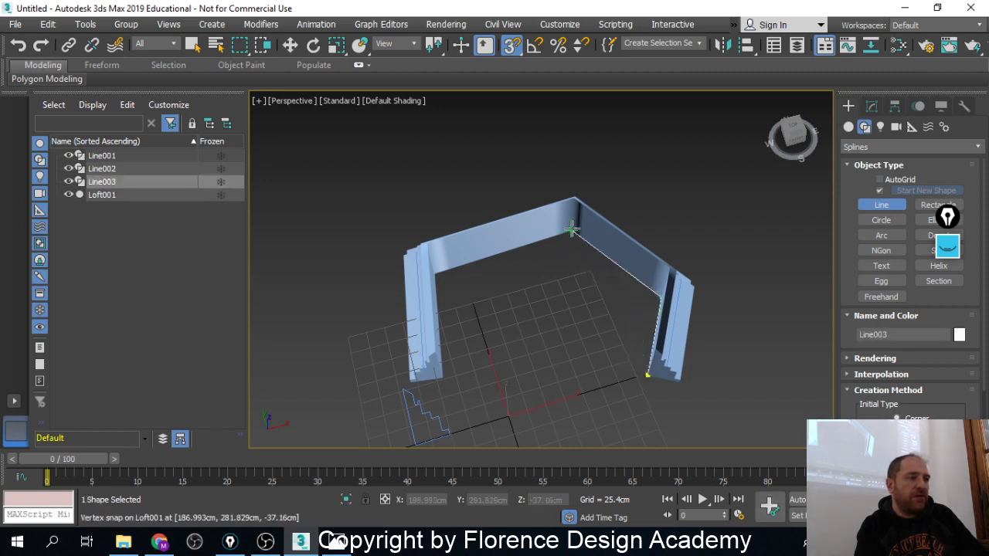
{"action": "left_click", "coordinate": [437, 272]}
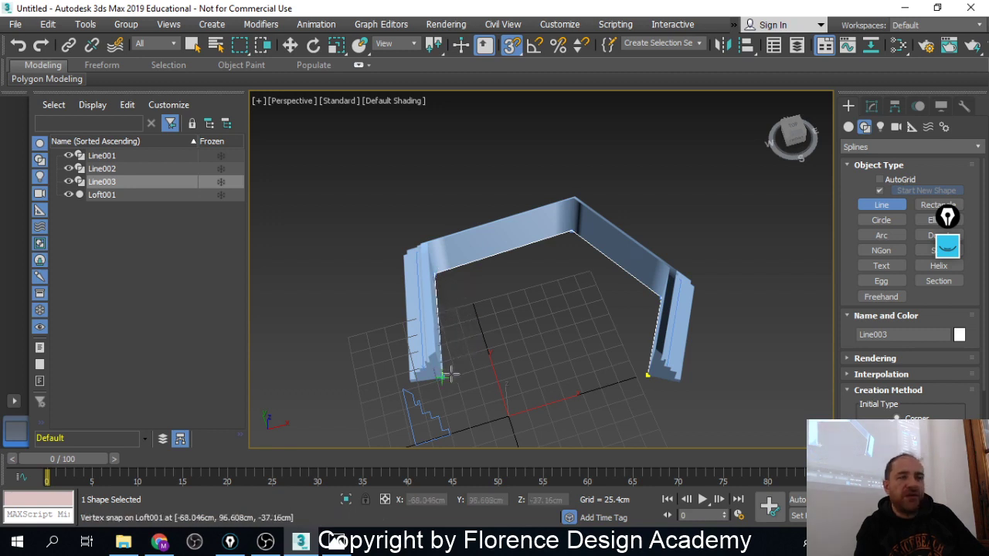
{"action": "left_click", "coordinate": [447, 375]}
{"action": "right_click", "coordinate": [446, 375]}
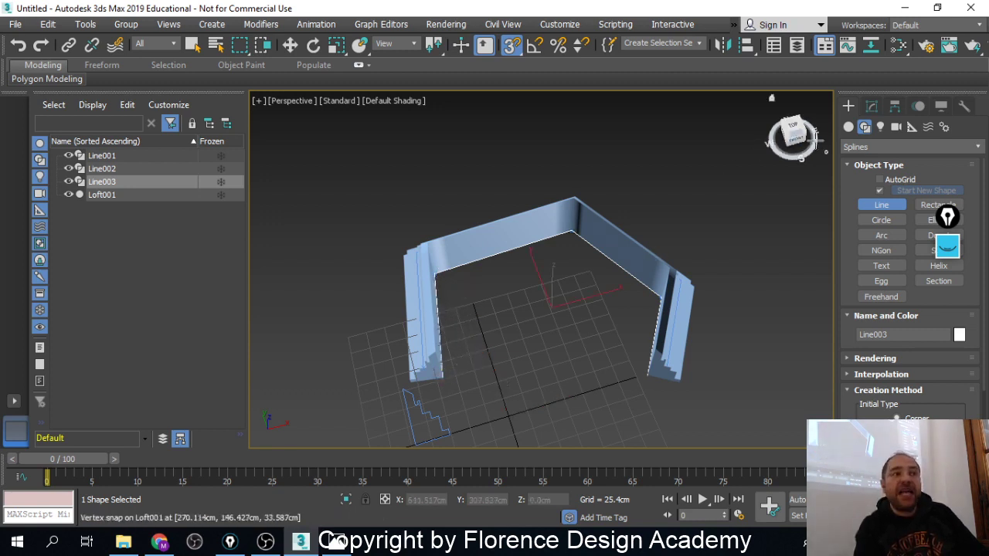
Outline the new line's spline toward the inside of the loft to form a closed wall footprint
{"action": "left_click", "coordinate": [872, 107]}
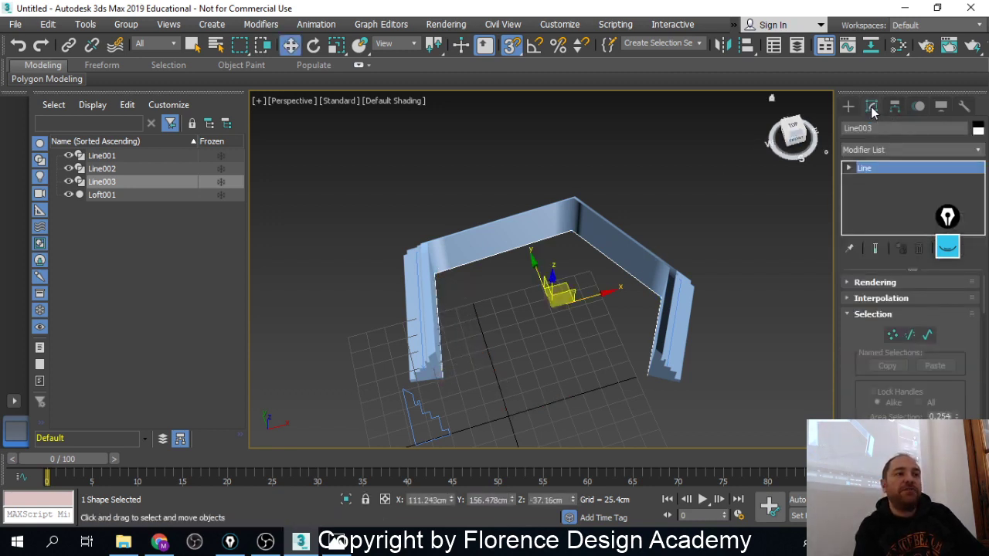
{"action": "left_click", "coordinate": [927, 334]}
{"action": "scroll", "coordinate": [850, 355], "scroll_direction": "down", "scroll_amount": 10}
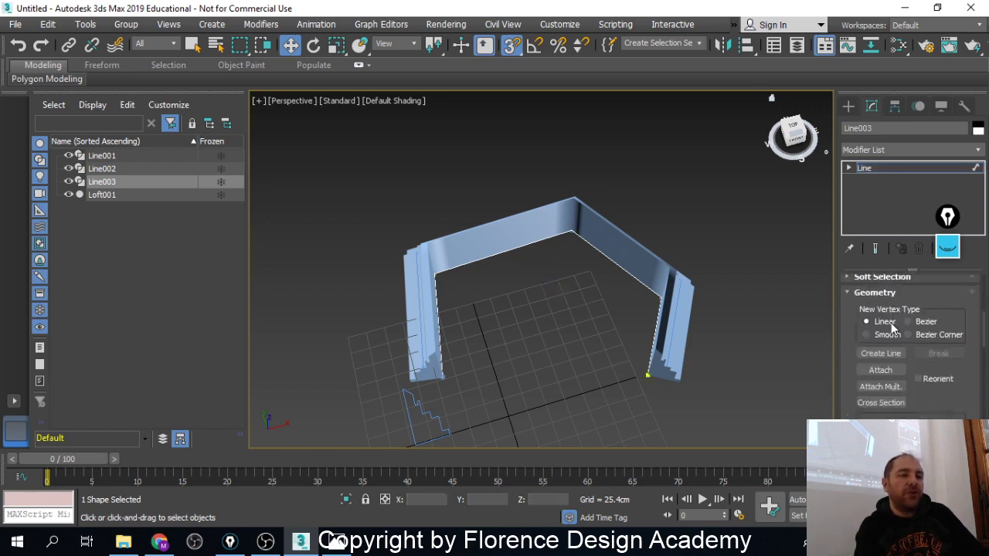
{"action": "scroll", "coordinate": [896, 332], "scroll_direction": "down", "scroll_amount": 6}
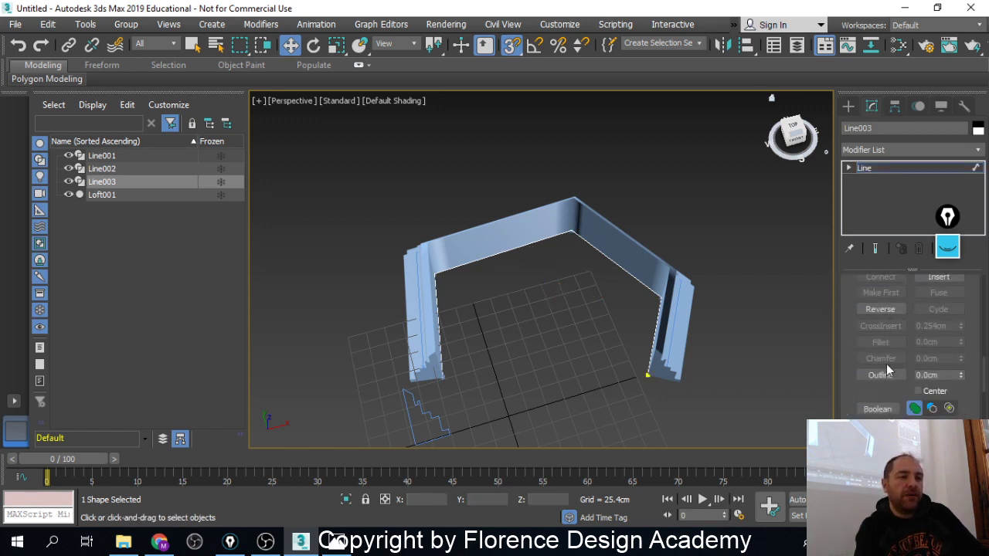
{"action": "left_click", "coordinate": [881, 374]}
{"action": "left_click_drag", "start_coordinate": [653, 354], "coordinate": [642, 327]}
{"action": "key", "text": "w"}
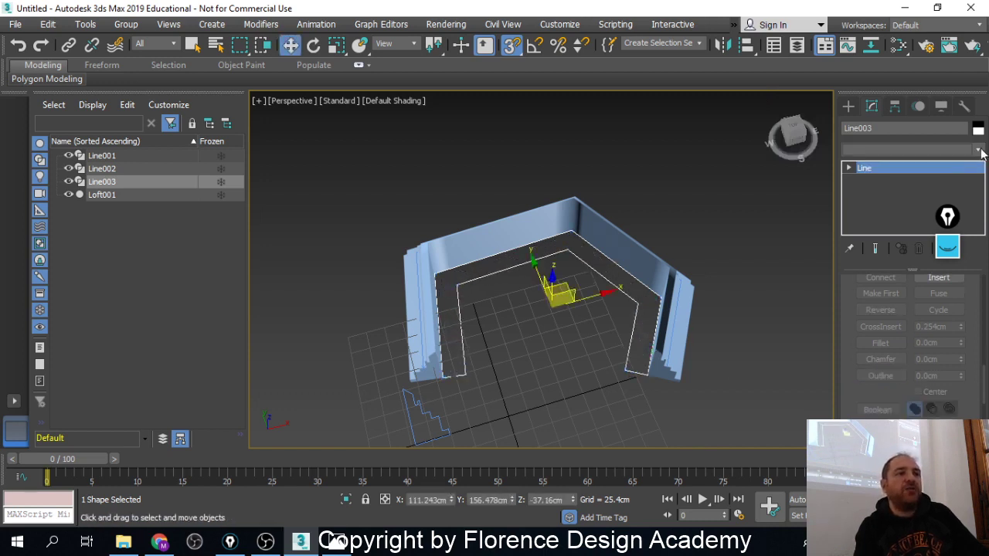
Apply an Extrude modifier to the wall footprint to raise a tall wall above the stepped base
{"action": "left_click", "coordinate": [978, 149]}
{"action": "left_click_drag", "start_coordinate": [982, 197], "coordinate": [985, 246]}
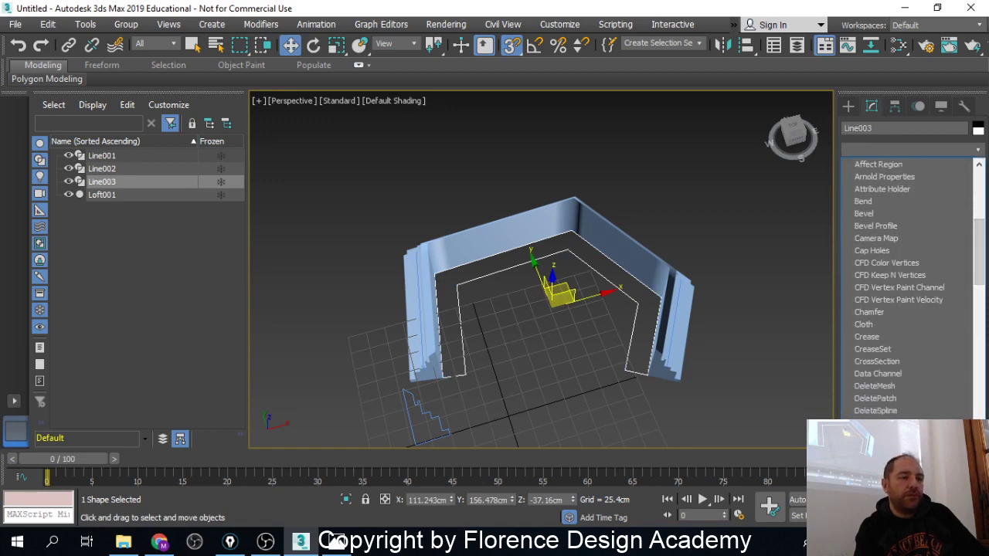
{"action": "left_click", "coordinate": [868, 509]}
{"action": "middle_click_drag", "start_coordinate": [473, 317], "coordinate": [552, 307], "text": "alt"}
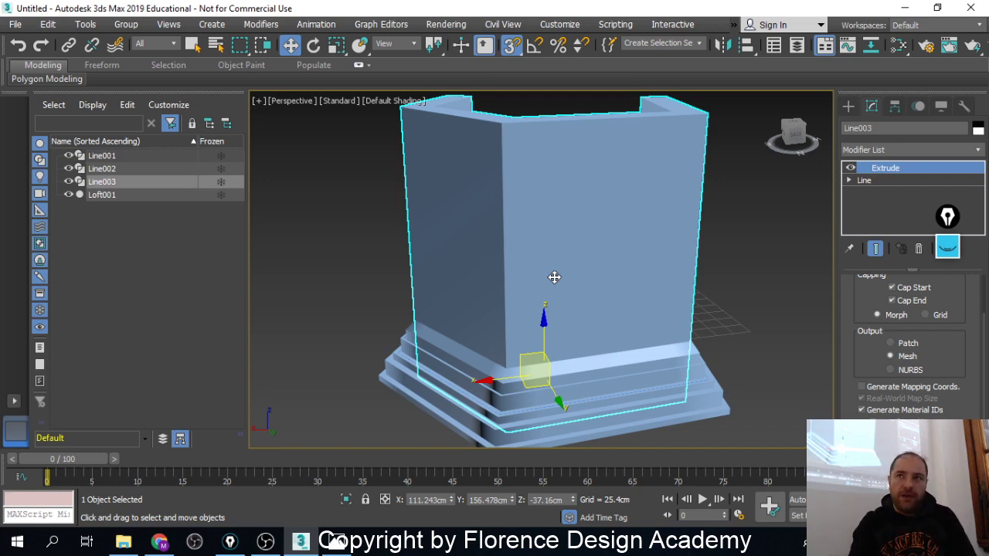
{"action": "left_click", "coordinate": [714, 374]}
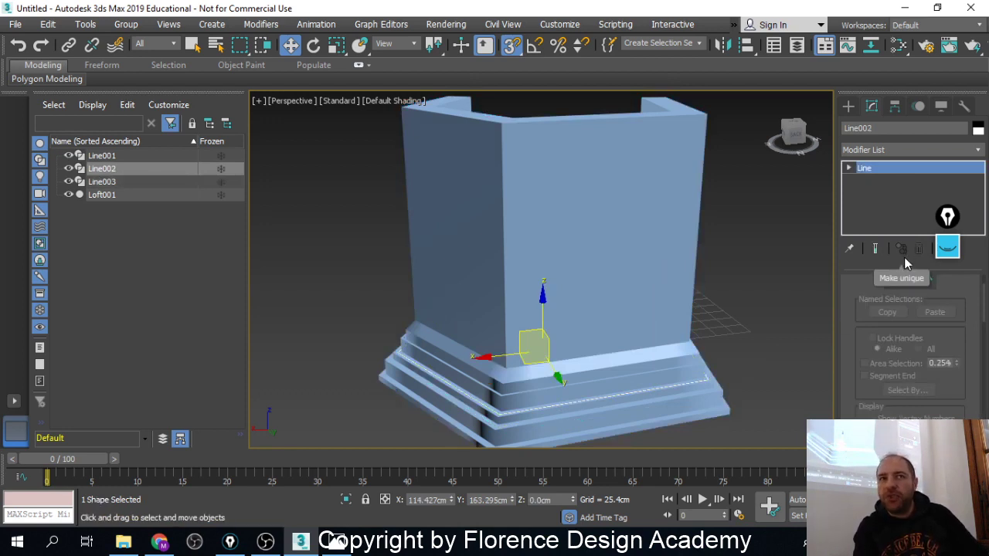
{"action": "left_click", "coordinate": [720, 49]}
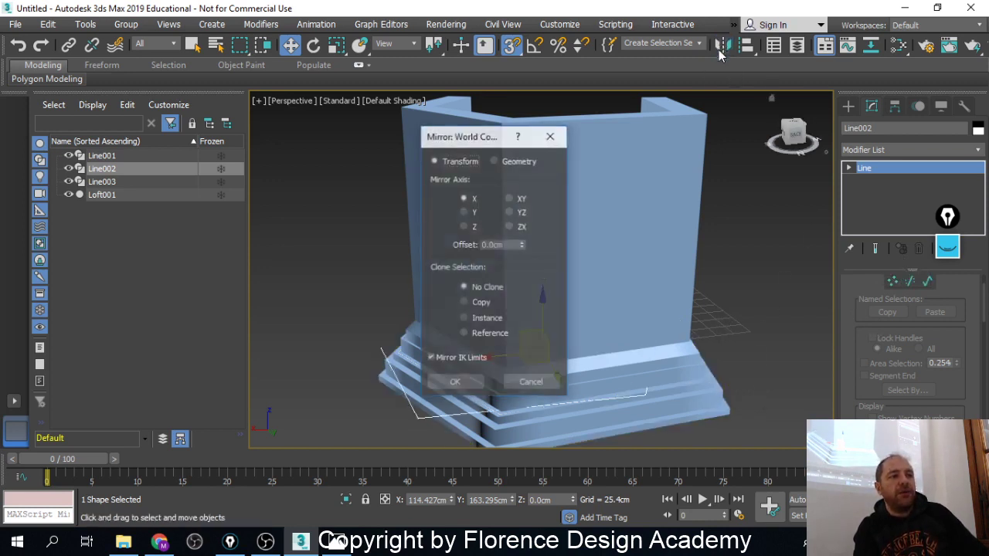
{"action": "left_click", "coordinate": [481, 318]}
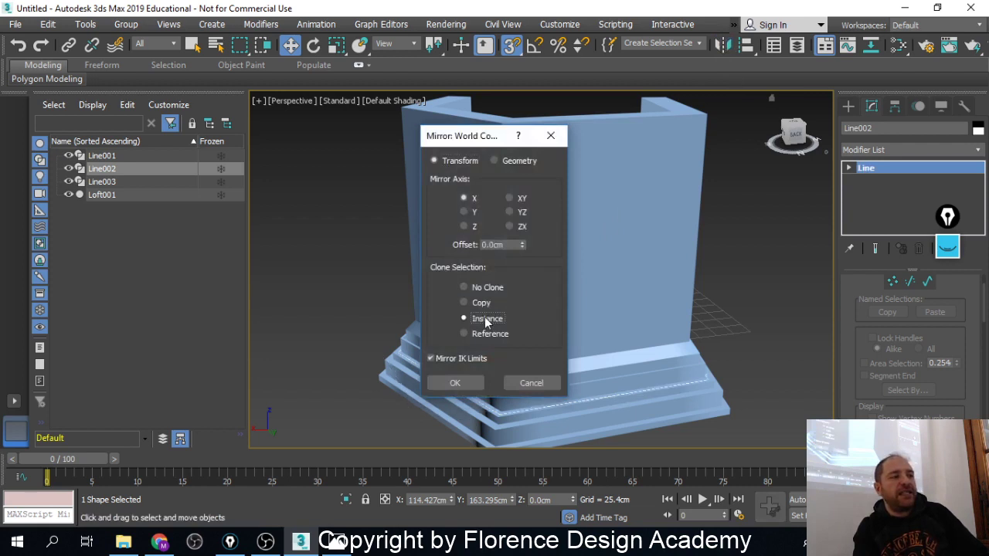
{"action": "left_click", "coordinate": [468, 226]}
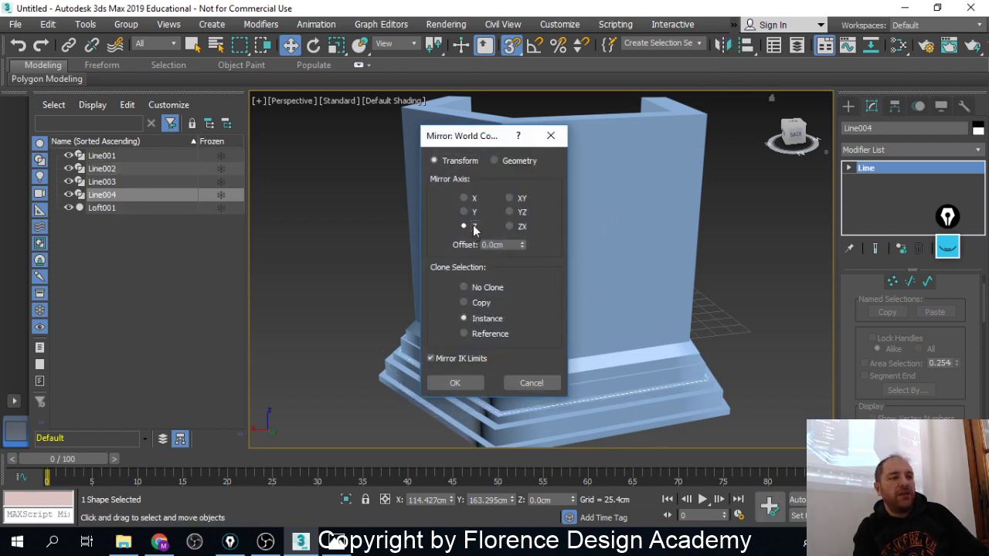
{"action": "left_click", "coordinate": [533, 384]}
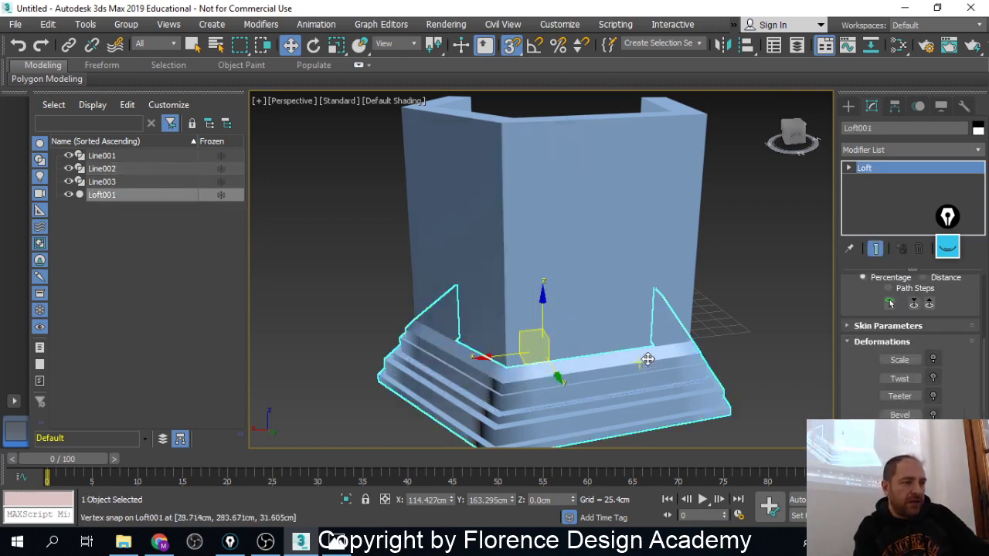
Mirror the stepped base loft about the Z axis as an instance
{"action": "left_click", "coordinate": [726, 46]}
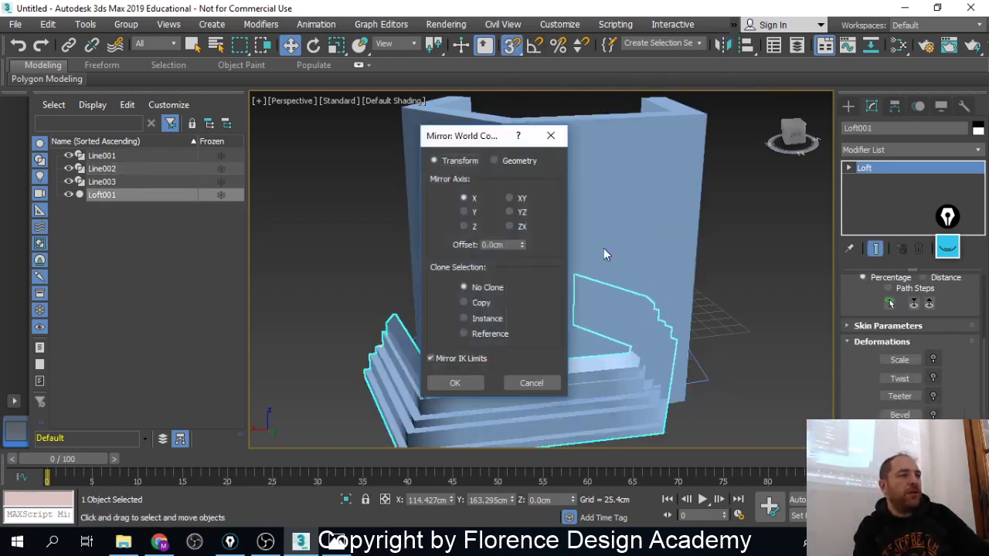
{"action": "left_click", "coordinate": [470, 227]}
{"action": "left_click", "coordinate": [475, 322]}
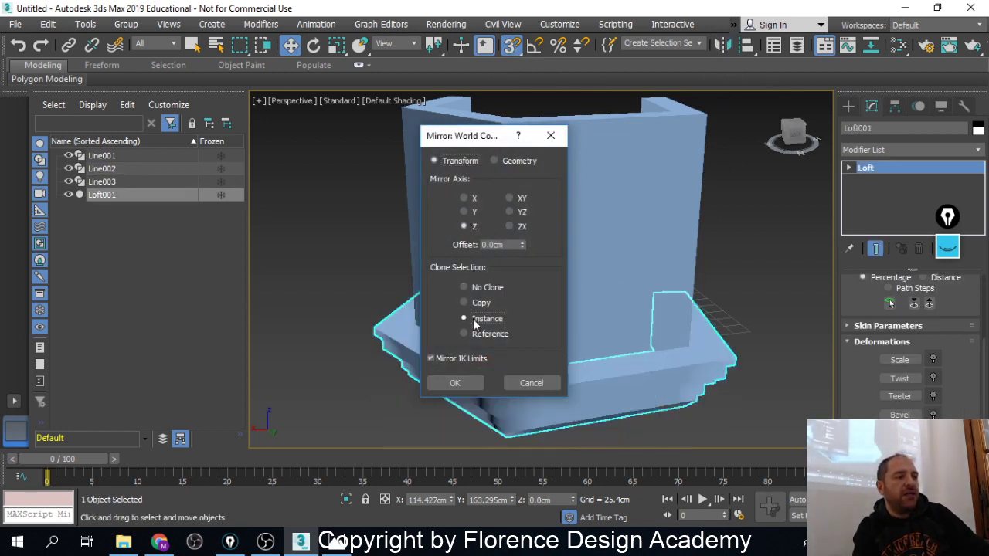
{"action": "left_click", "coordinate": [473, 386]}
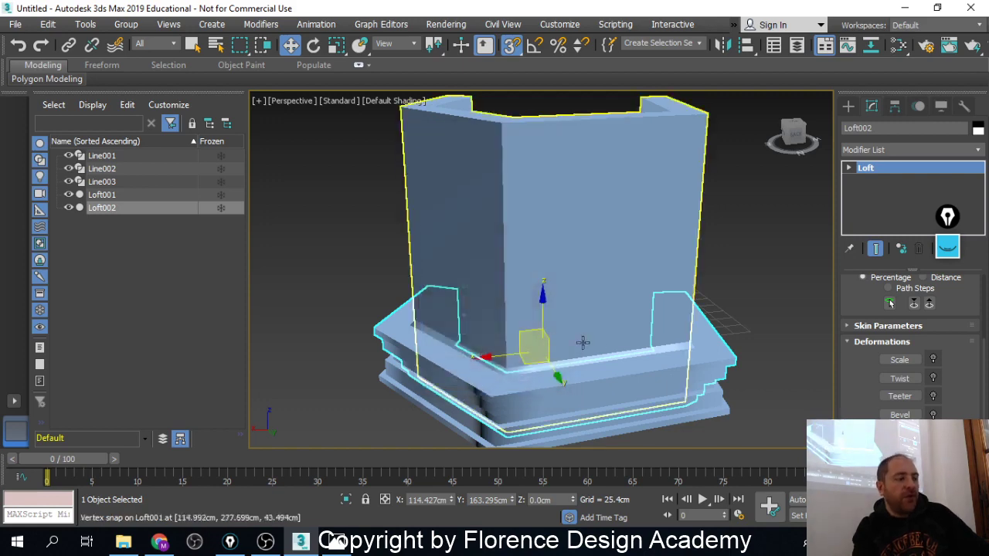
Turn off 3D snapping and raise the mirrored moulding along Z to the top of the wall as a cornice
{"action": "key", "text": "s"}
{"action": "middle_click_drag", "start_coordinate": [700, 358], "coordinate": [542, 310], "text": "alt"}
{"action": "left_click_drag", "start_coordinate": [542, 311], "coordinate": [548, 106]}
{"action": "left_click", "coordinate": [749, 243]}
{"action": "middle_click_drag", "start_coordinate": [624, 298], "coordinate": [721, 321], "text": "alt"}
{"action": "scroll", "coordinate": [610, 294], "scroll_direction": "down", "scroll_amount": 5}
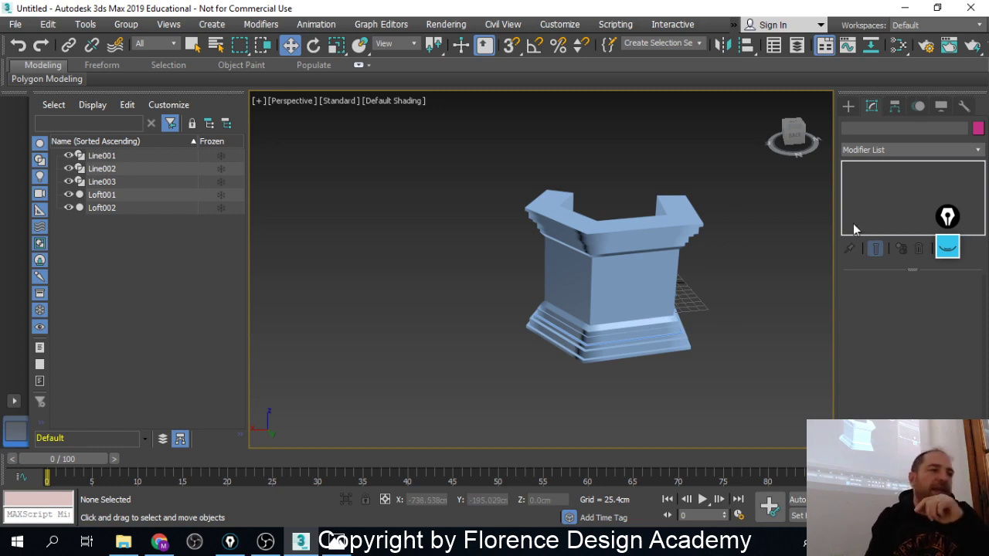
Delete the extruded wall together with the mirrored moulding at its top
{"action": "left_click_drag", "start_coordinate": [720, 162], "coordinate": [572, 230]}
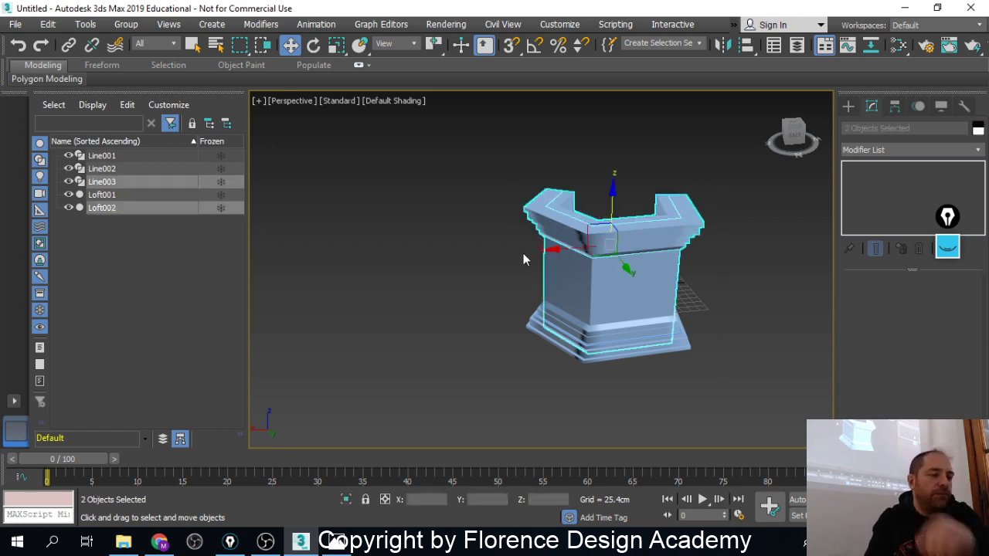
{"action": "key", "text": "Delete"}
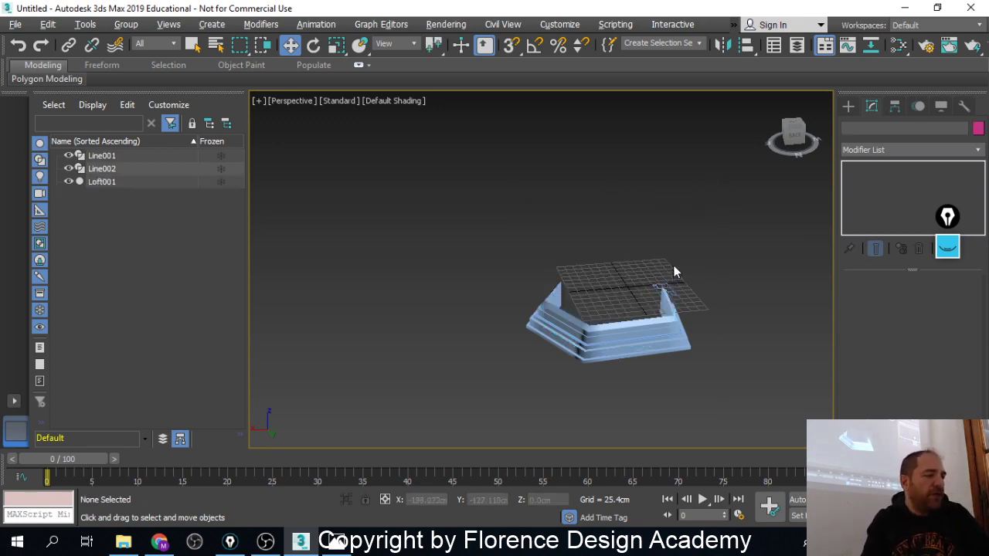
Move the base loft away from its source splines, and reposition the open path line and the stepped profile
{"action": "middle_click_drag", "start_coordinate": [673, 270], "coordinate": [662, 337], "text": "alt"}
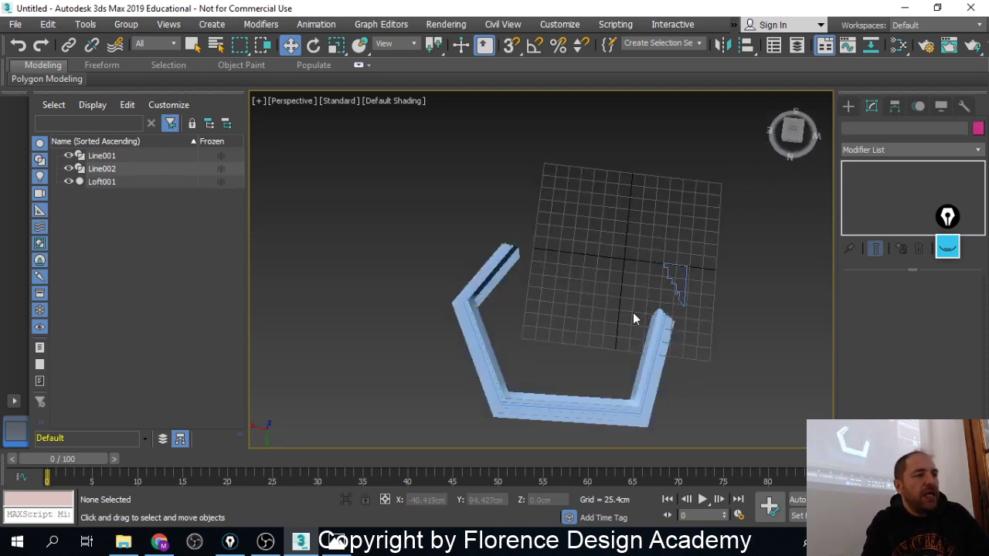
{"action": "left_click", "coordinate": [484, 298]}
{"action": "left_click_drag", "start_coordinate": [528, 349], "coordinate": [575, 232]}
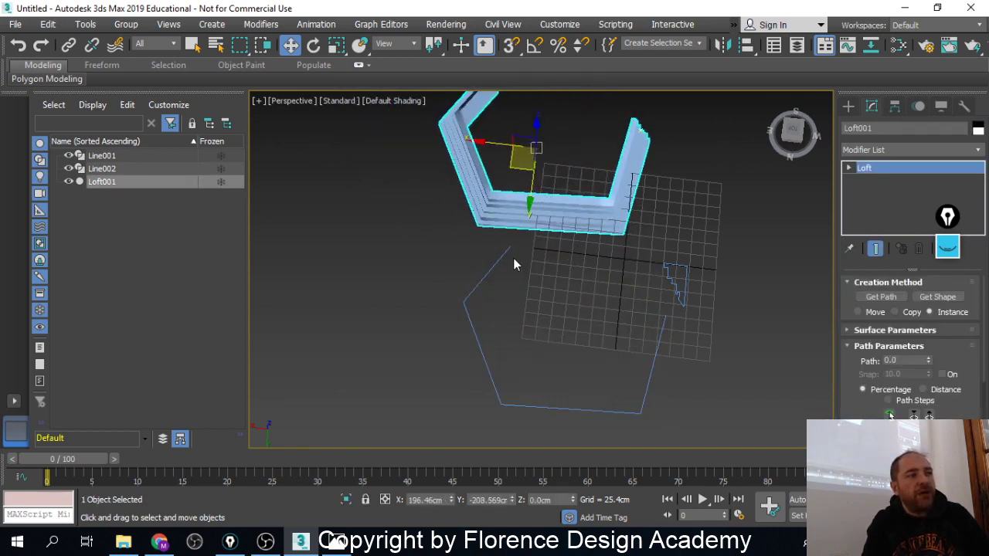
{"action": "left_click", "coordinate": [501, 261]}
{"action": "left_click_drag", "start_coordinate": [543, 356], "coordinate": [643, 360]}
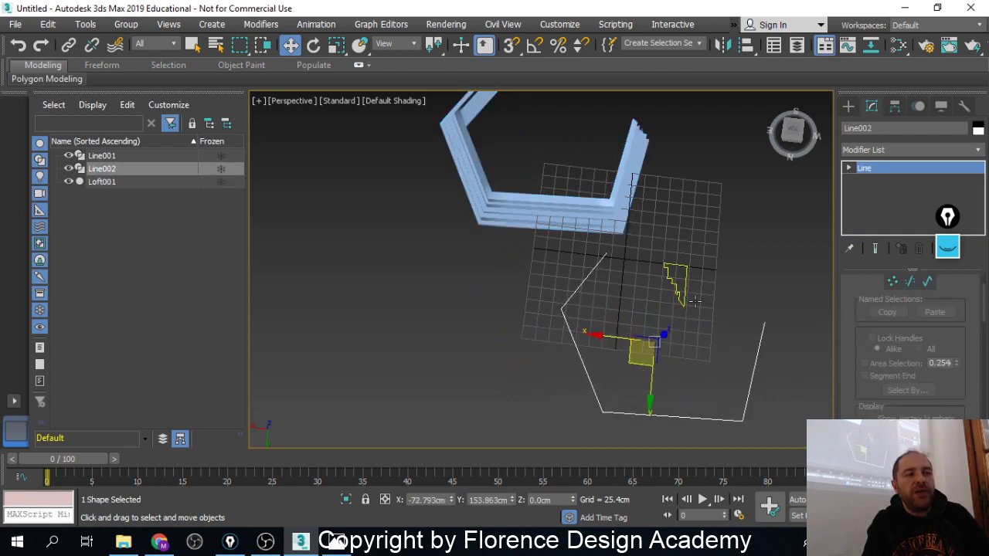
{"action": "left_click_drag", "start_coordinate": [690, 295], "coordinate": [681, 323]}
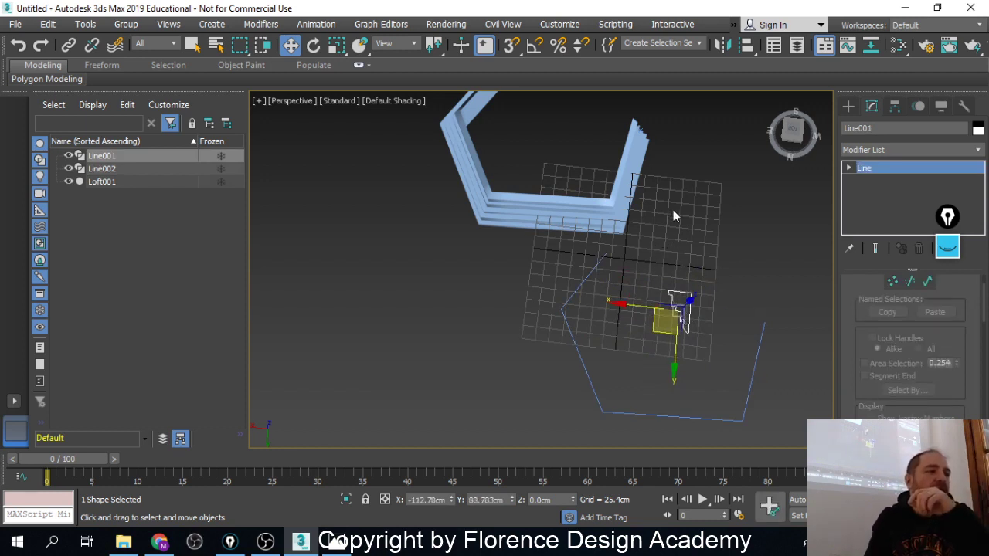
Select the open path line and the stepped profile in turn to identify the loft's source shapes
{"action": "left_click", "coordinate": [596, 269]}
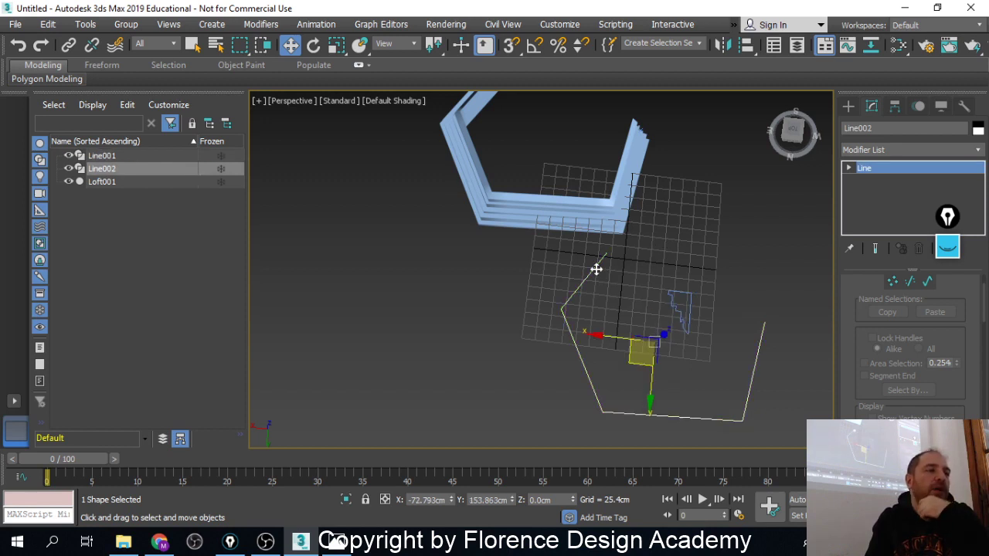
{"action": "left_click", "coordinate": [691, 305]}
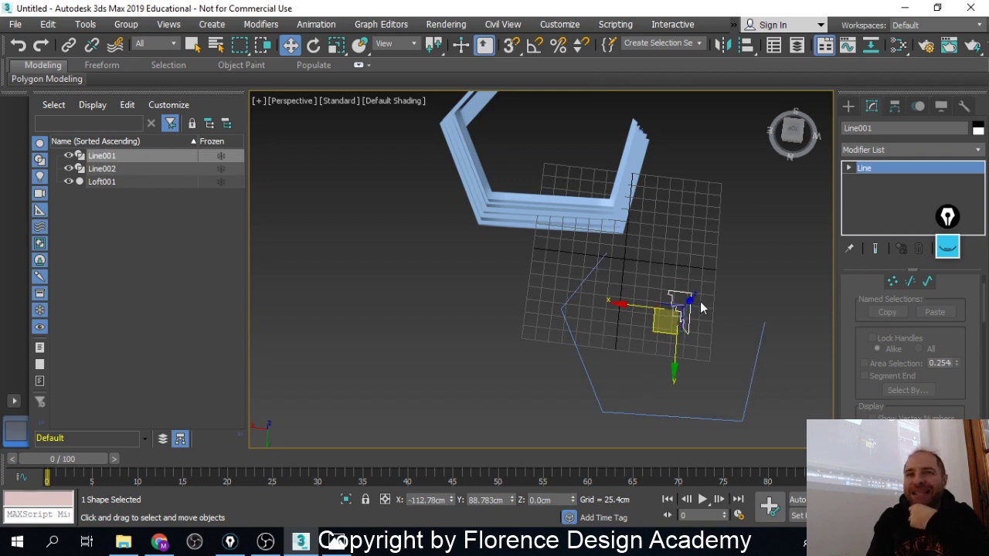
{"action": "left_click", "coordinate": [763, 329]}
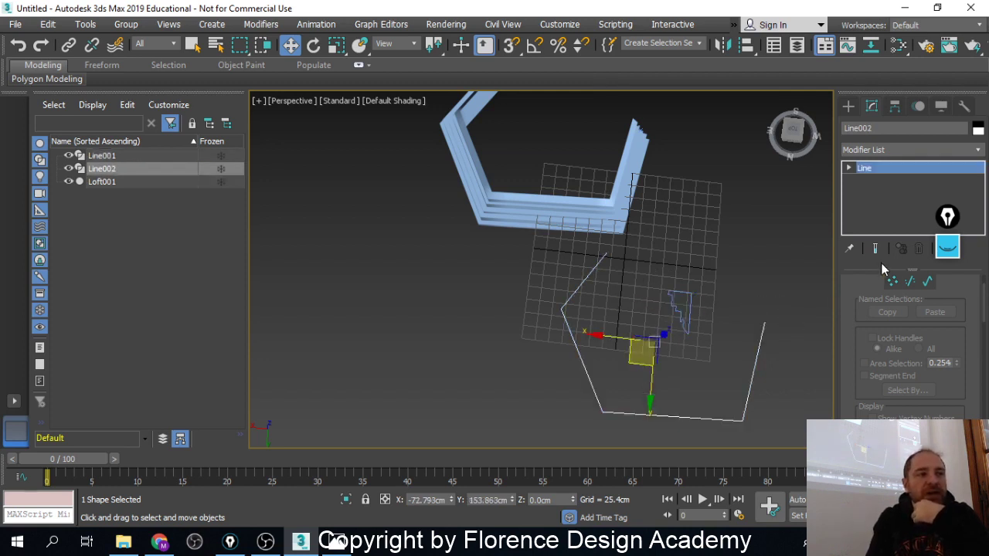
Move the end vertex of the Line002 path beside the profile shape outward to about X -436.5 cm, Y 543.4 cm
{"action": "left_click", "coordinate": [892, 281]}
{"action": "left_click", "coordinate": [765, 324]}
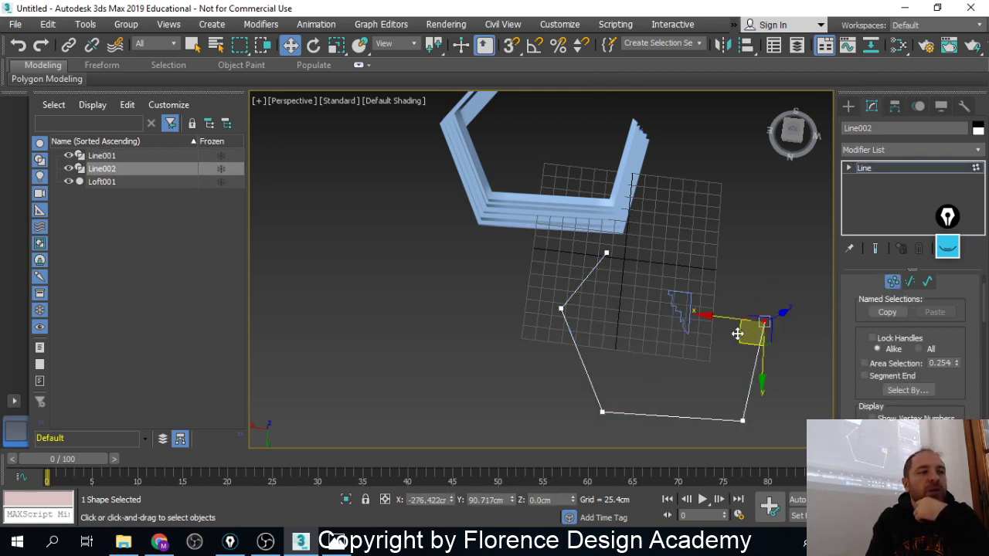
{"action": "middle_click_drag", "start_coordinate": [739, 332], "coordinate": [730, 347], "text": "alt"}
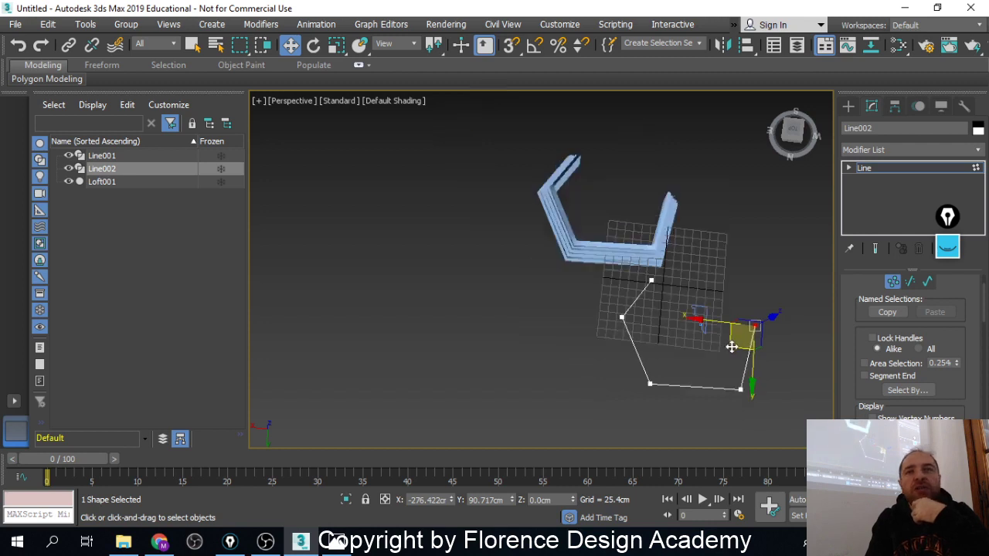
{"action": "left_click_drag", "start_coordinate": [731, 347], "coordinate": [773, 523]}
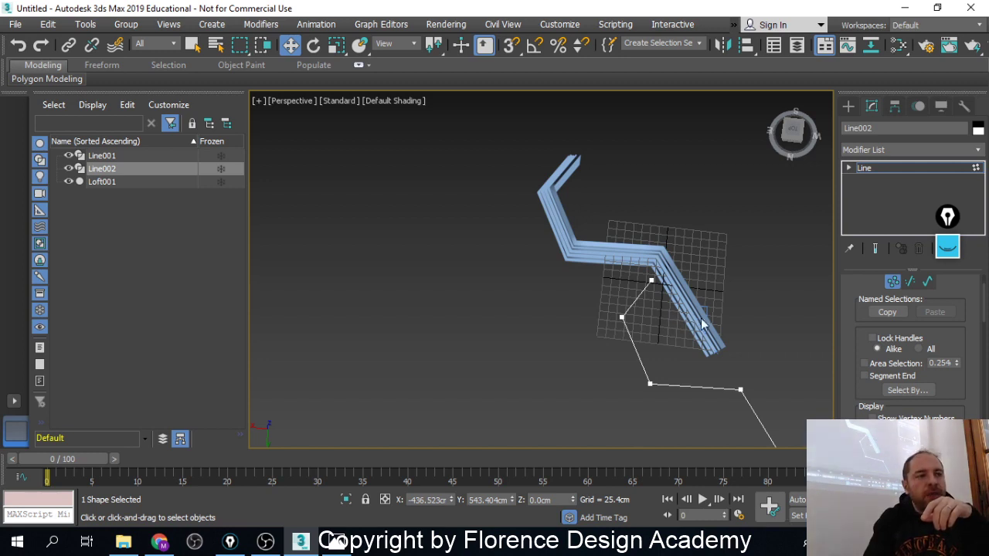
Delete the Line002 path's corner vertex next to the relocated end vertex
{"action": "middle_click_drag", "start_coordinate": [699, 319], "coordinate": [600, 244]}
{"action": "scroll", "coordinate": [657, 306], "scroll_direction": "up", "scroll_amount": 2}
{"action": "left_click_drag", "start_coordinate": [657, 306], "coordinate": [604, 348]}
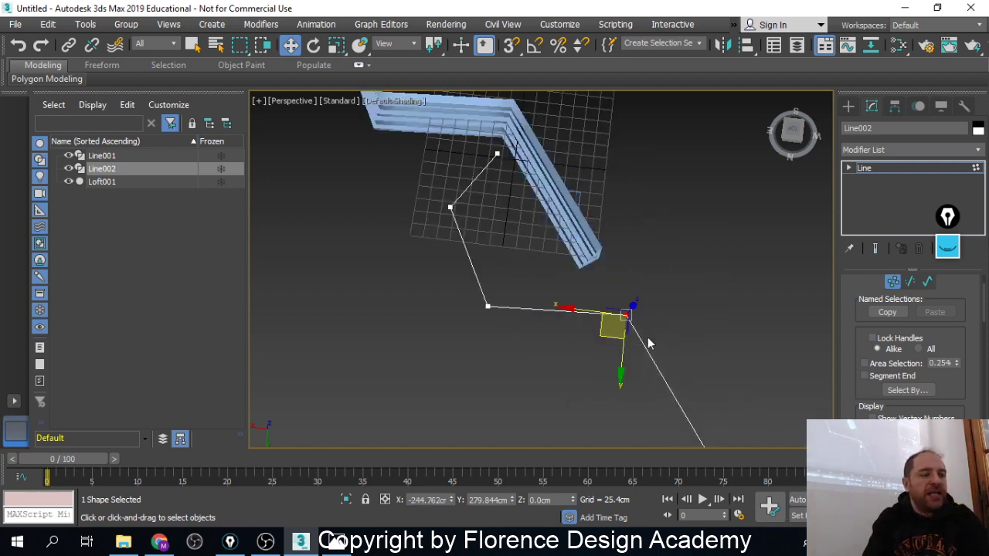
{"action": "middle_click_drag", "start_coordinate": [649, 342], "coordinate": [697, 335], "text": "alt"}
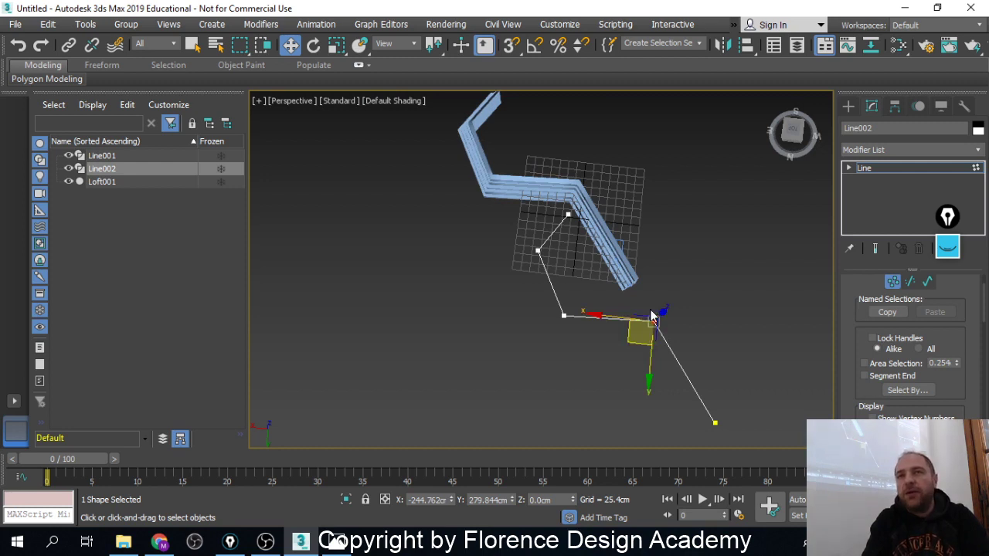
{"action": "key", "text": "Delete"}
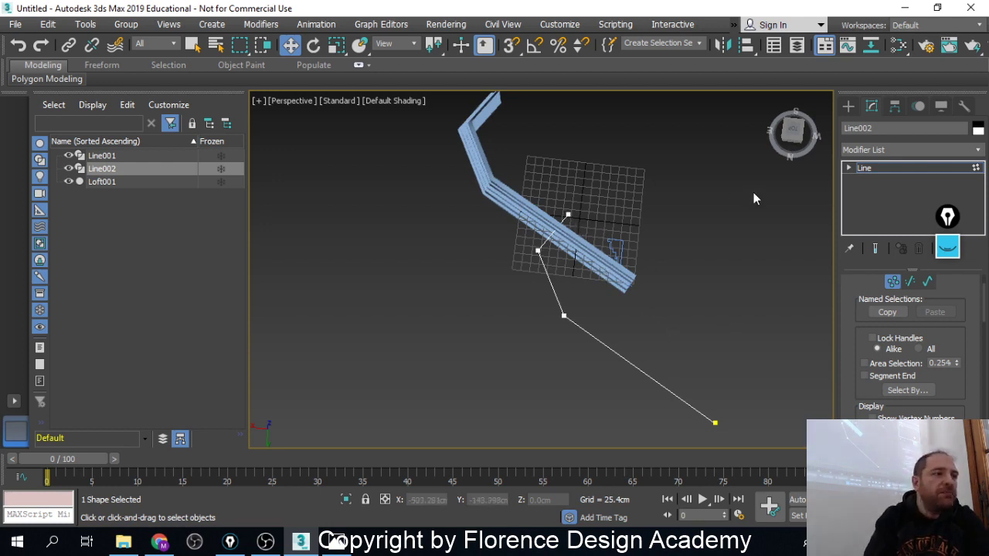
Convert all the remaining vertices of the Line002 path to Smooth
{"action": "left_click", "coordinate": [536, 250]}
{"action": "right_click", "coordinate": [528, 248]}
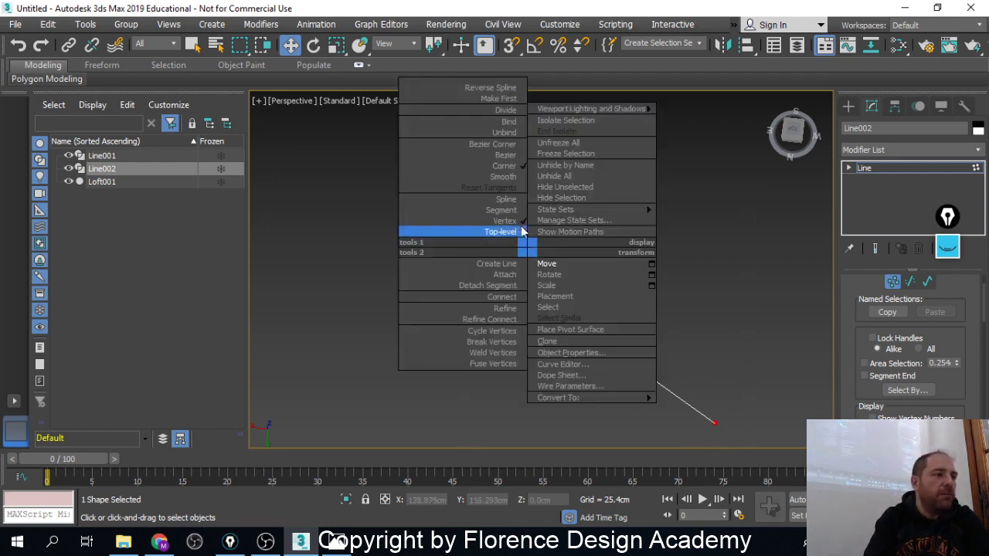
{"action": "left_click", "coordinate": [510, 176]}
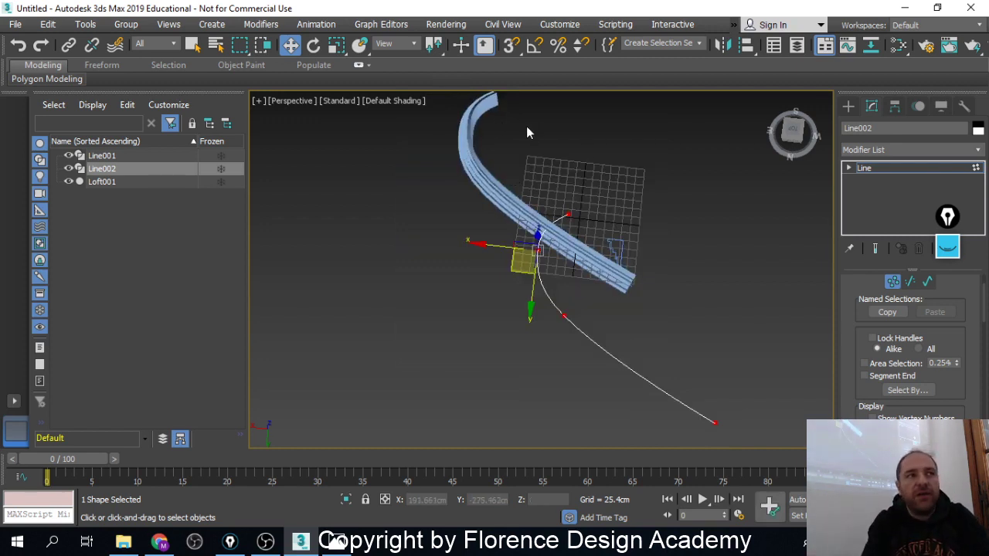
Move the path vertex next to the relocated end to about X -221 cm, Y 413 cm and finish vertex editing
{"action": "left_click", "coordinate": [592, 305]}
{"action": "left_click", "coordinate": [563, 316]}
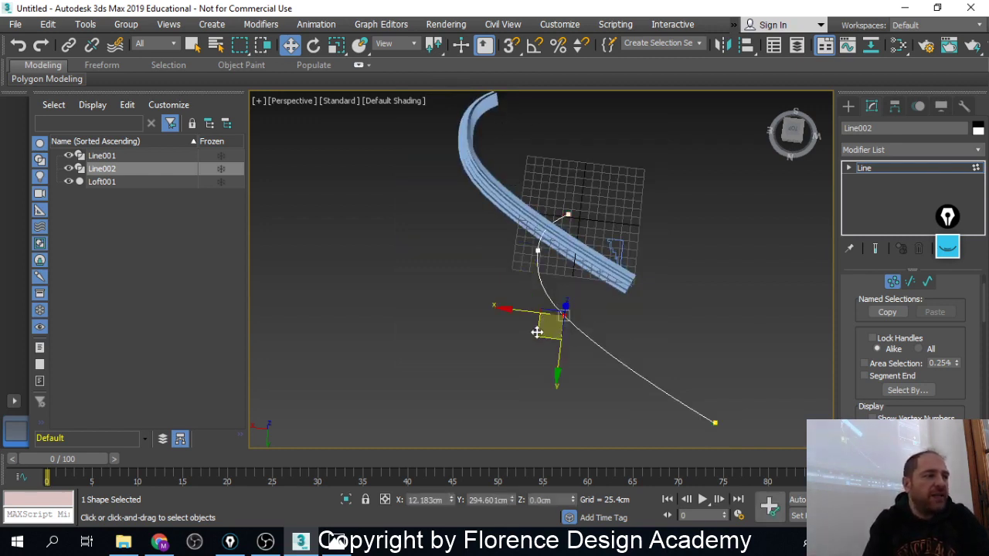
{"action": "left_click_drag", "start_coordinate": [540, 331], "coordinate": [582, 320]}
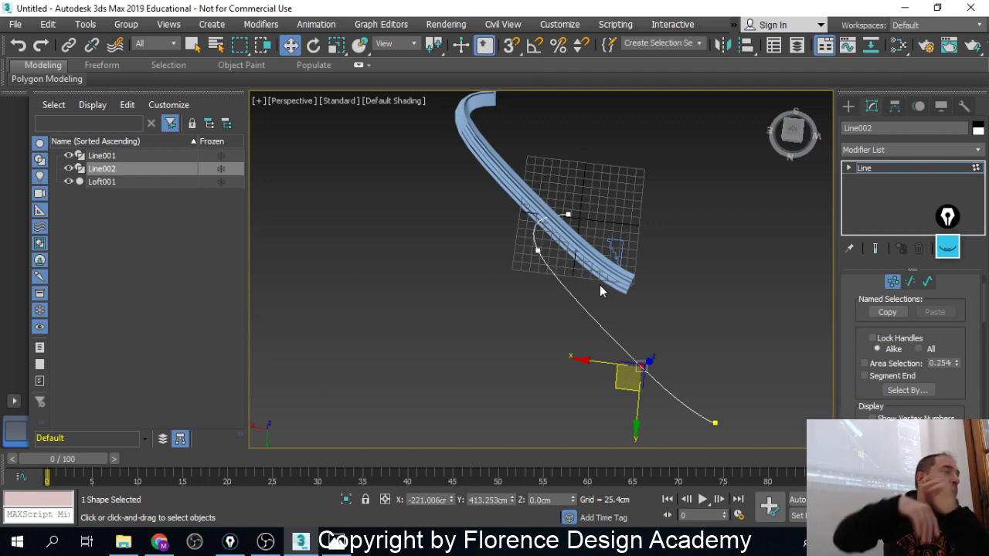
{"action": "left_click", "coordinate": [908, 170]}
Move the stepped profile Line001 clear of the loft's cut end, to about X -218.5 cm, Y 189.3 cm
{"action": "scroll", "coordinate": [609, 238], "scroll_direction": "up", "scroll_amount": 5}
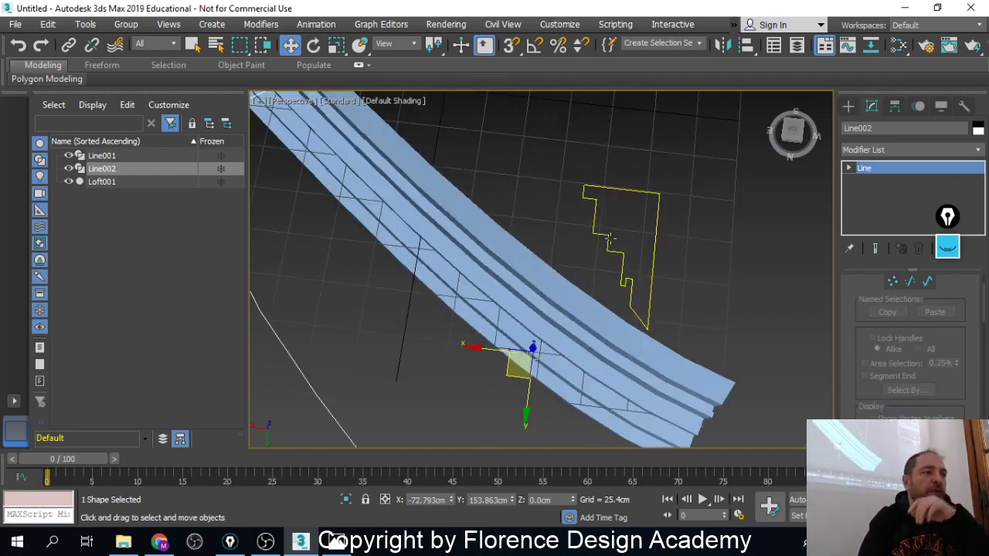
{"action": "scroll", "coordinate": [609, 238], "scroll_direction": "down", "scroll_amount": 2}
{"action": "left_click", "coordinate": [643, 235]}
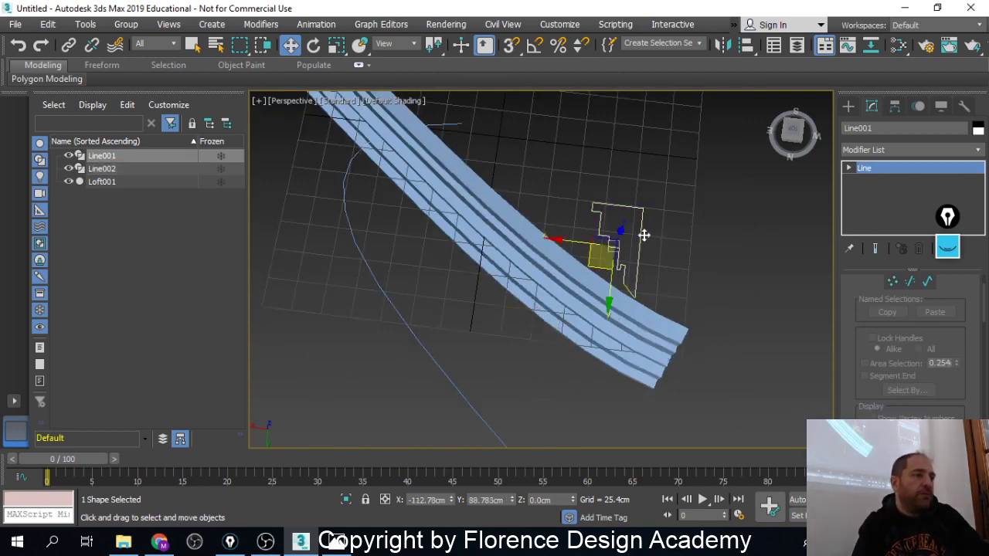
{"action": "left_click_drag", "start_coordinate": [641, 232], "coordinate": [758, 372]}
{"action": "middle_click_drag", "start_coordinate": [758, 373], "coordinate": [669, 328], "text": "alt"}
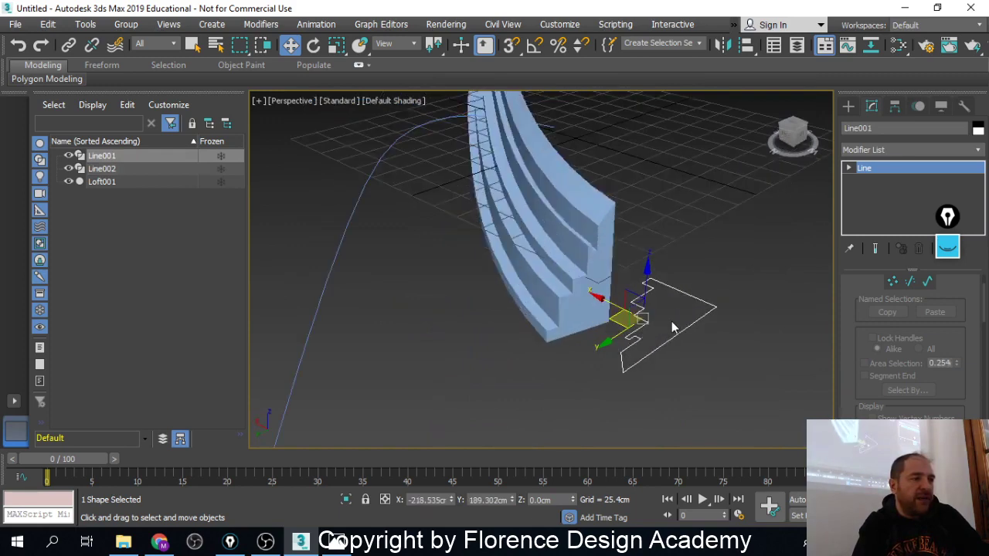
{"action": "middle_click_drag", "start_coordinate": [580, 309], "coordinate": [610, 306], "text": "alt"}
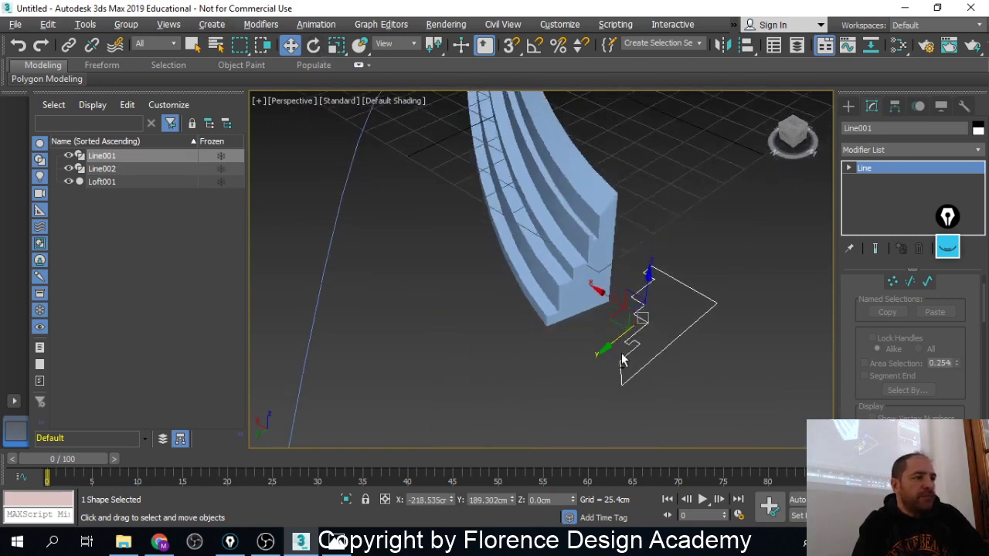
Move the back corner vertex of the Line001 profile to about X -243.6 cm, Y 162.6 cm
{"action": "left_click", "coordinate": [892, 281]}
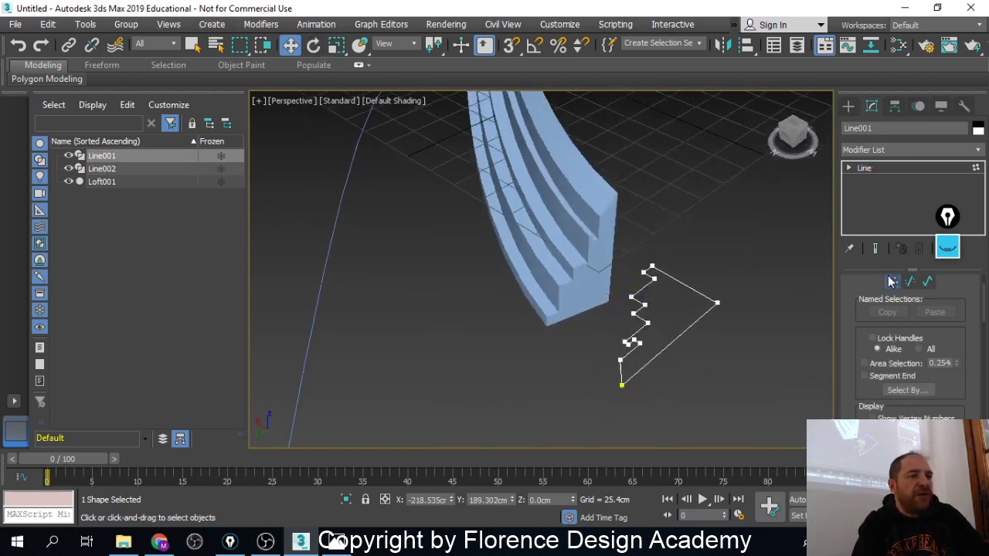
{"action": "left_click", "coordinate": [717, 304]}
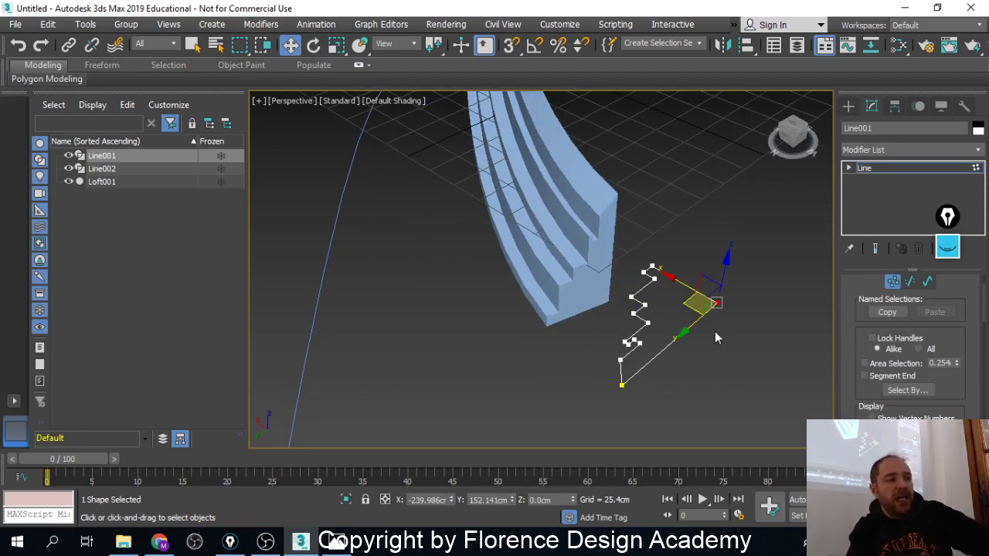
{"action": "left_click_drag", "start_coordinate": [686, 302], "coordinate": [579, 312]}
{"action": "scroll", "coordinate": [649, 307], "scroll_direction": "down", "scroll_amount": 4}
{"action": "middle_click_drag", "start_coordinate": [667, 302], "coordinate": [644, 353]}
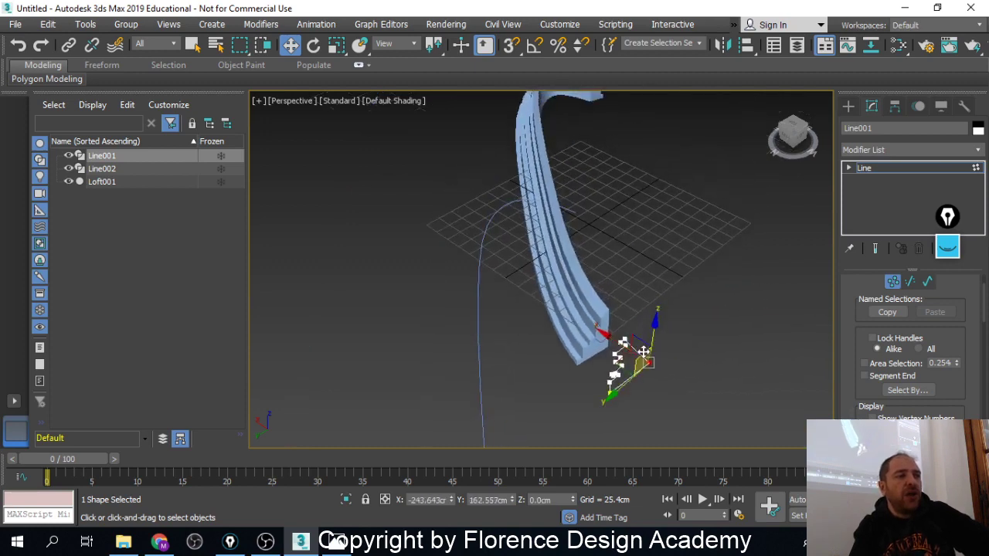
{"action": "scroll", "coordinate": [642, 358], "scroll_direction": "up", "scroll_amount": 3}
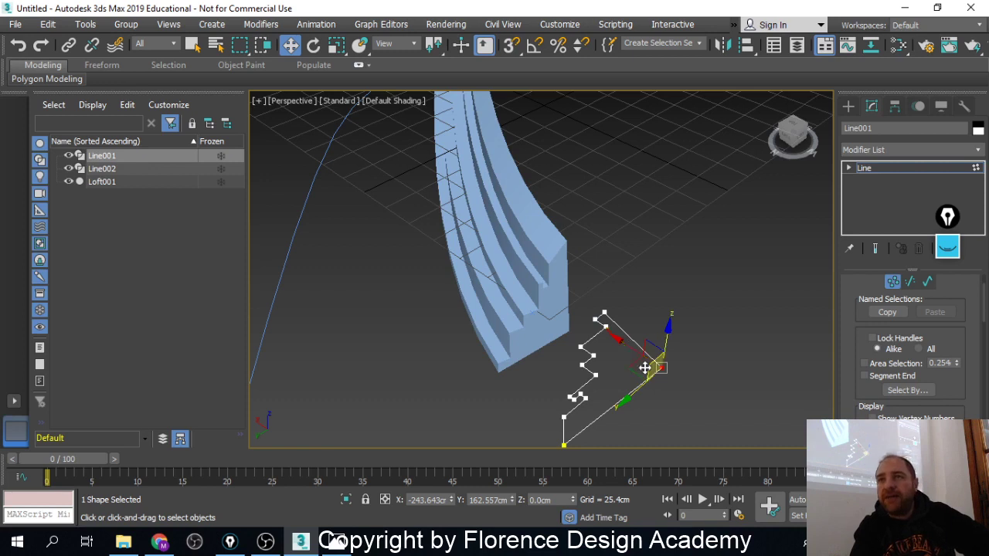
Fillet all Line001 profile vertices except the back corner with a small radius
{"action": "mouse_move", "coordinate": [620, 288]}
{"action": "left_mouse_down"}
{"action": "mouse_move", "coordinate": [597, 345]}
{"action": "mouse_move", "coordinate": [631, 292]}
{"action": "left_mouse_up"}
{"action": "left_click_drag", "start_coordinate": [614, 339], "coordinate": [542, 455], "text": "ctrl"}
{"action": "middle_click_drag", "start_coordinate": [613, 436], "coordinate": [697, 397]}
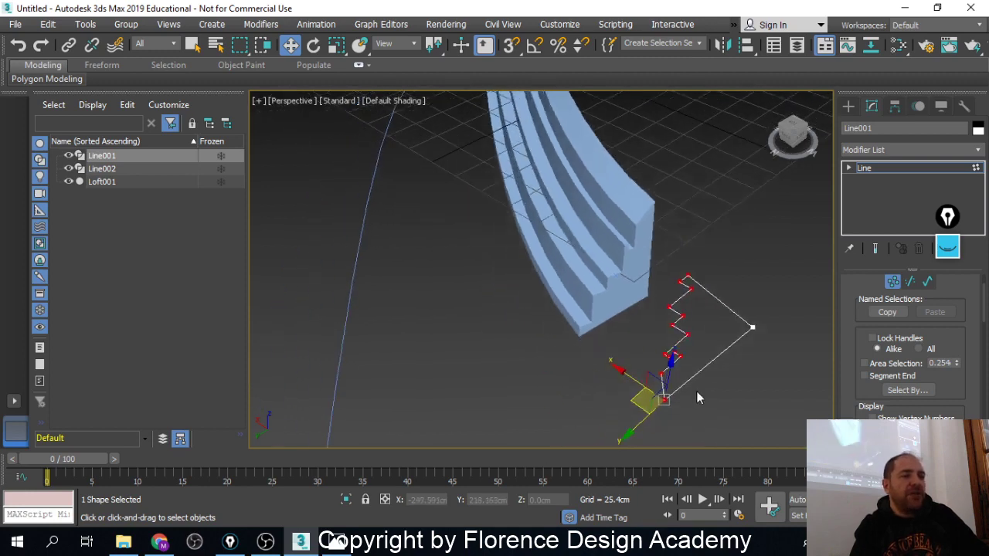
{"action": "scroll", "coordinate": [934, 396], "scroll_direction": "down", "scroll_amount": 5}
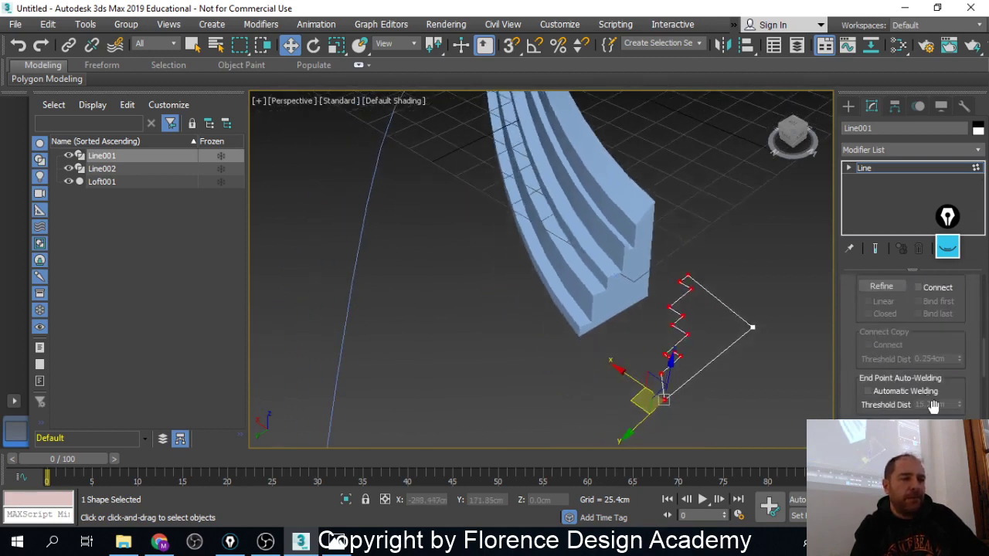
{"action": "scroll", "coordinate": [935, 408], "scroll_direction": "down", "scroll_amount": 1}
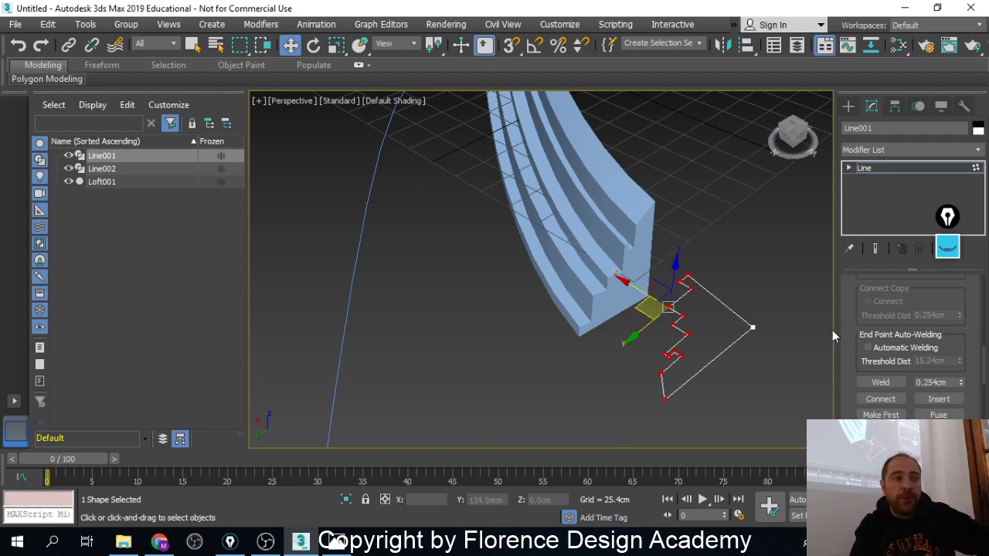
{"action": "scroll", "coordinate": [974, 390], "scroll_direction": "down", "scroll_amount": 1}
{"action": "scroll", "coordinate": [975, 390], "scroll_direction": "down", "scroll_amount": 2}
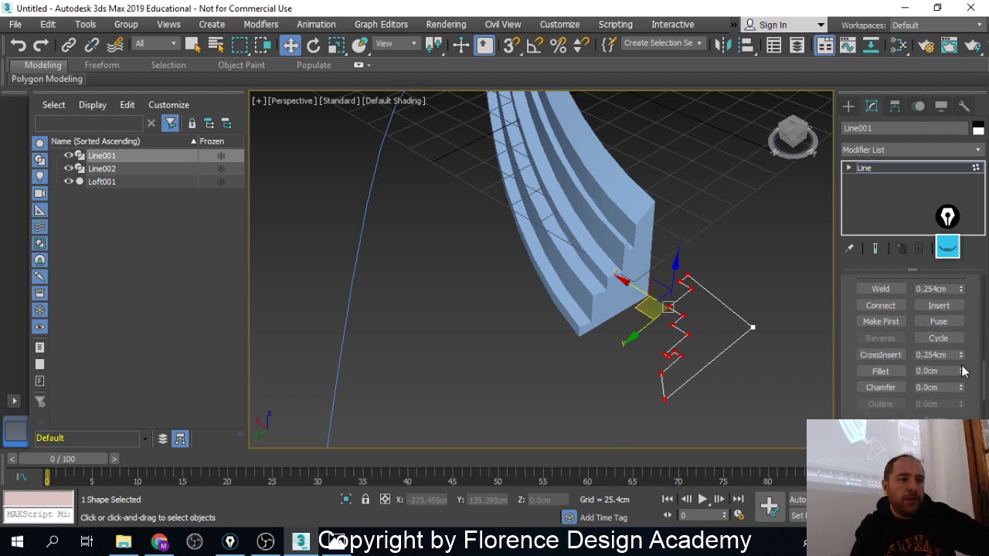
{"action": "left_click_drag", "start_coordinate": [962, 375], "coordinate": [962, 364]}
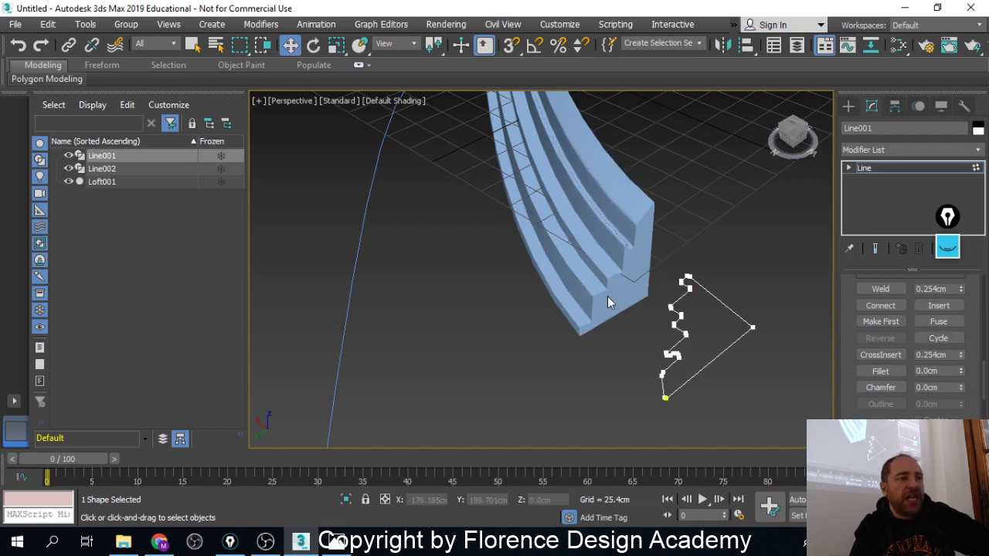
Examine the filleted edges at the loft's cut end up close and compare them with the profile
{"action": "scroll", "coordinate": [607, 296], "scroll_direction": "up", "scroll_amount": 5}
{"action": "scroll", "coordinate": [607, 259], "scroll_direction": "up", "scroll_amount": 6}
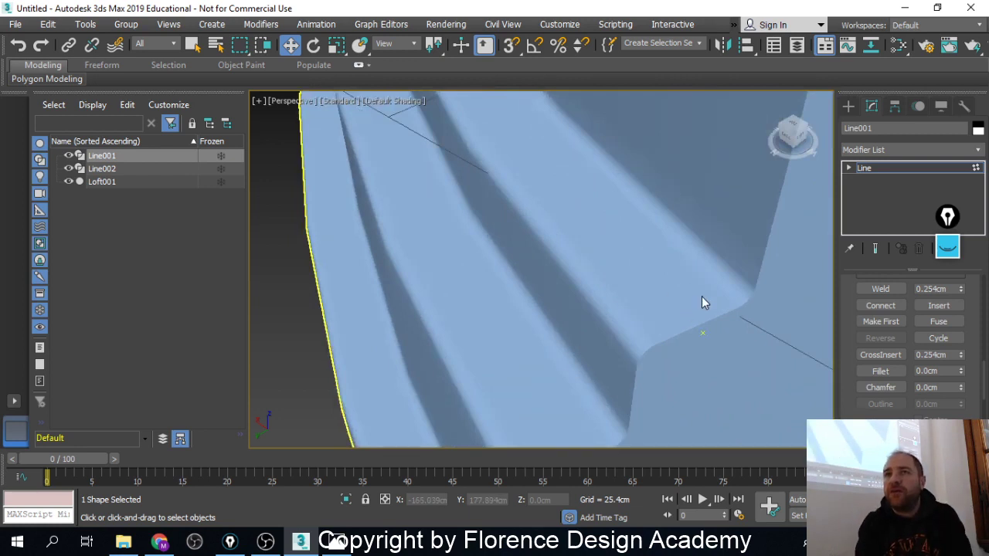
{"action": "scroll", "coordinate": [652, 235], "scroll_direction": "down", "scroll_amount": 8}
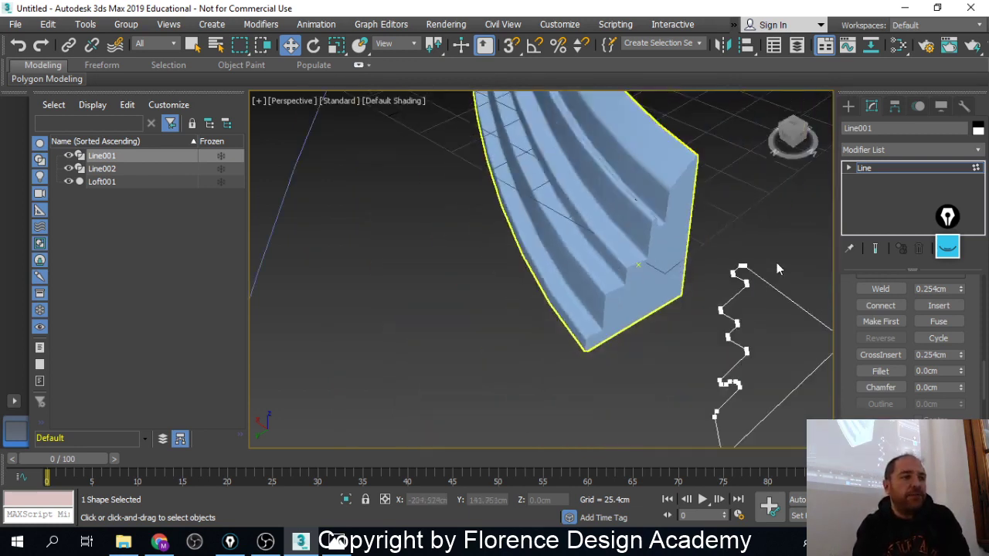
{"action": "scroll", "coordinate": [777, 263], "scroll_direction": "up", "scroll_amount": 5}
{"action": "scroll", "coordinate": [697, 263], "scroll_direction": "down", "scroll_amount": 3}
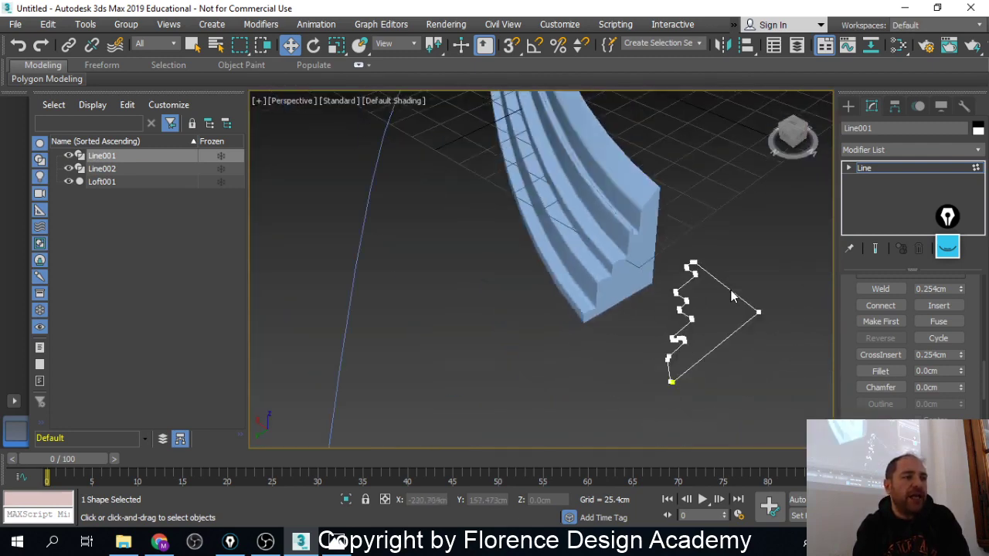
{"action": "right_click", "coordinate": [756, 292]}
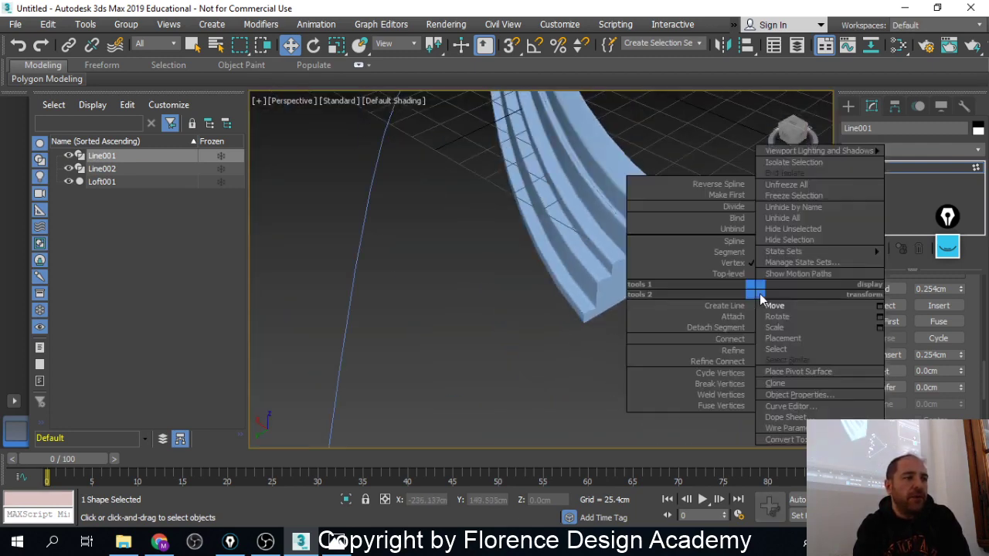
{"action": "left_click", "coordinate": [800, 306]}
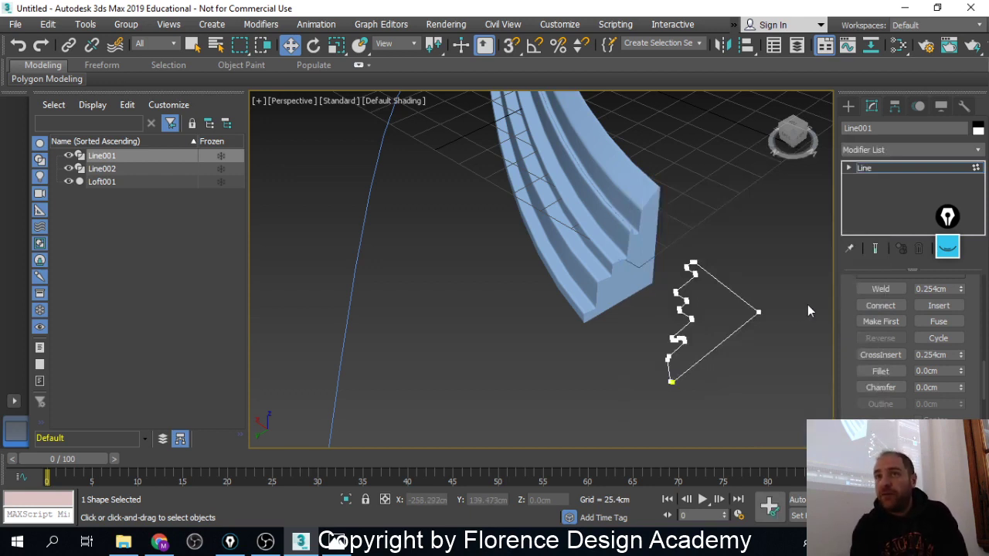
Outline the whole Line001 profile spline with a slight outward offset to make the loft's section a thin hollow wall
{"action": "left_click_drag", "start_coordinate": [853, 308], "coordinate": [848, 410]}
{"action": "left_click_drag", "start_coordinate": [876, 287], "coordinate": [882, 407]}
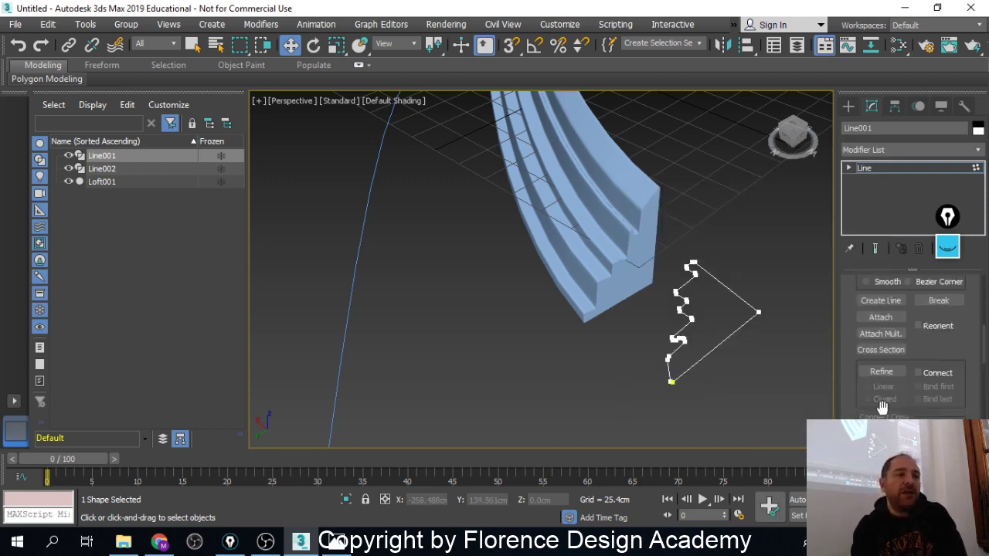
{"action": "scroll", "coordinate": [883, 408], "scroll_direction": "up", "scroll_amount": 10}
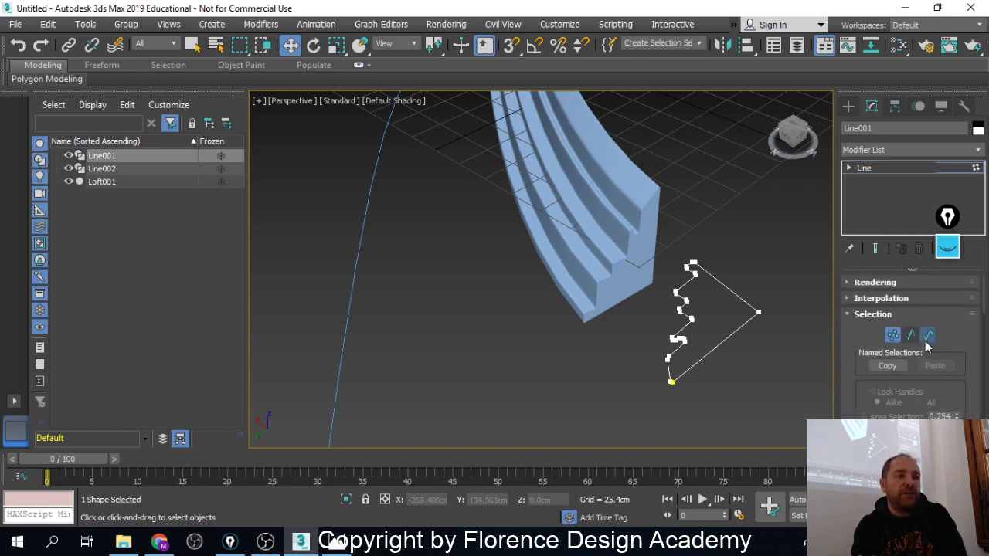
{"action": "left_click", "coordinate": [928, 335]}
{"action": "left_click", "coordinate": [741, 327]}
{"action": "left_click_drag", "start_coordinate": [881, 353], "coordinate": [871, 249]}
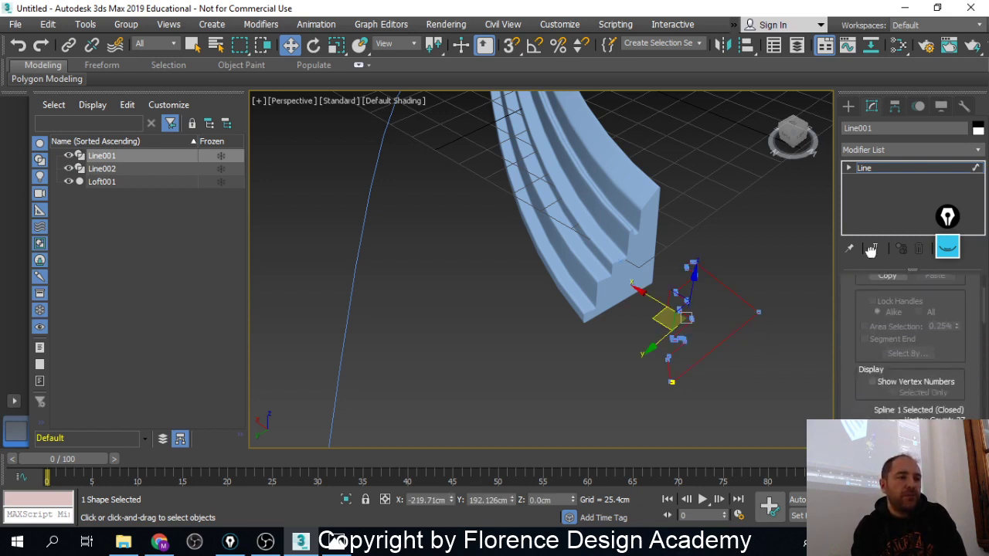
{"action": "scroll", "coordinate": [860, 338], "scroll_direction": "down", "scroll_amount": 10}
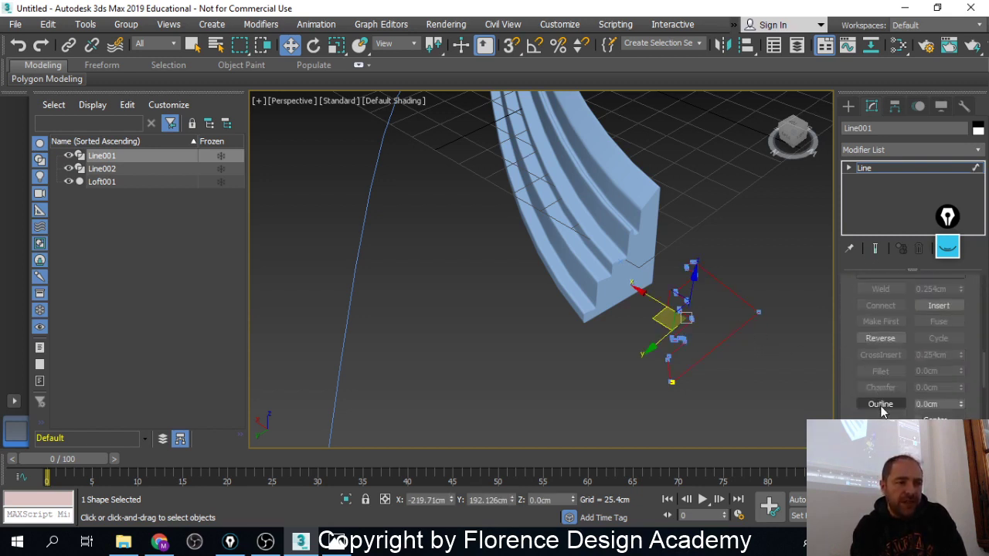
{"action": "left_click", "coordinate": [880, 404]}
{"action": "scroll", "coordinate": [683, 330], "scroll_direction": "up", "scroll_amount": 6}
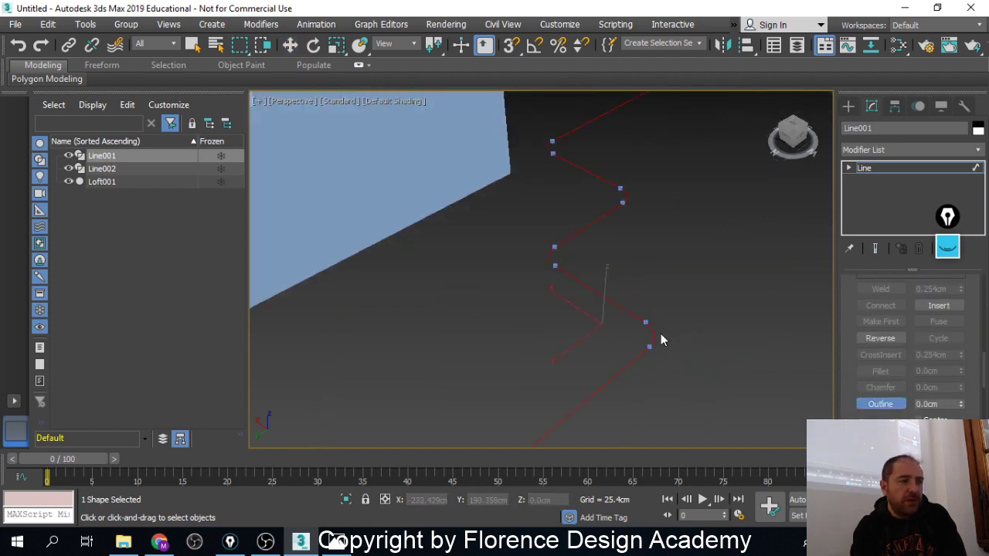
{"action": "mouse_move", "coordinate": [656, 334]}
{"action": "left_mouse_down"}
{"action": "mouse_move", "coordinate": [678, 318]}
{"action": "mouse_move", "coordinate": [669, 361]}
{"action": "mouse_move", "coordinate": [649, 335]}
{"action": "left_mouse_up"}
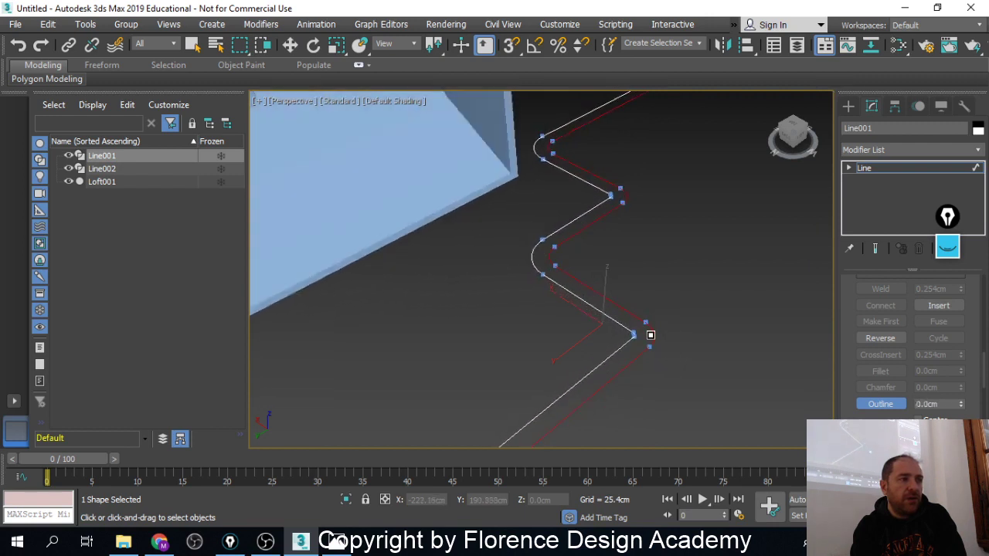
{"action": "scroll", "coordinate": [641, 329], "scroll_direction": "down", "scroll_amount": 3}
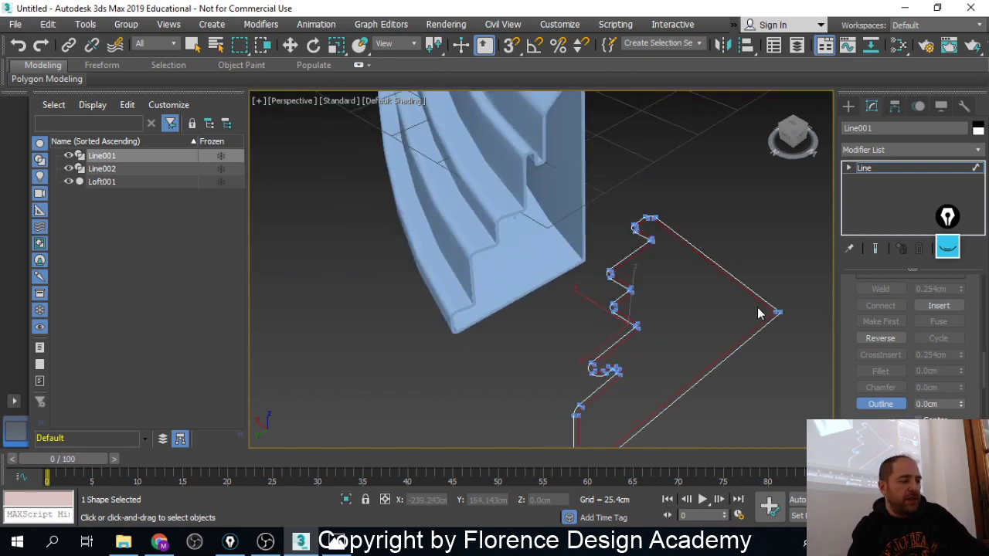
Examine the hollow loft's thin wall at its cut end up close and leave the Line001 spline editing
{"action": "middle_click_drag", "start_coordinate": [683, 277], "coordinate": [647, 232], "text": "alt"}
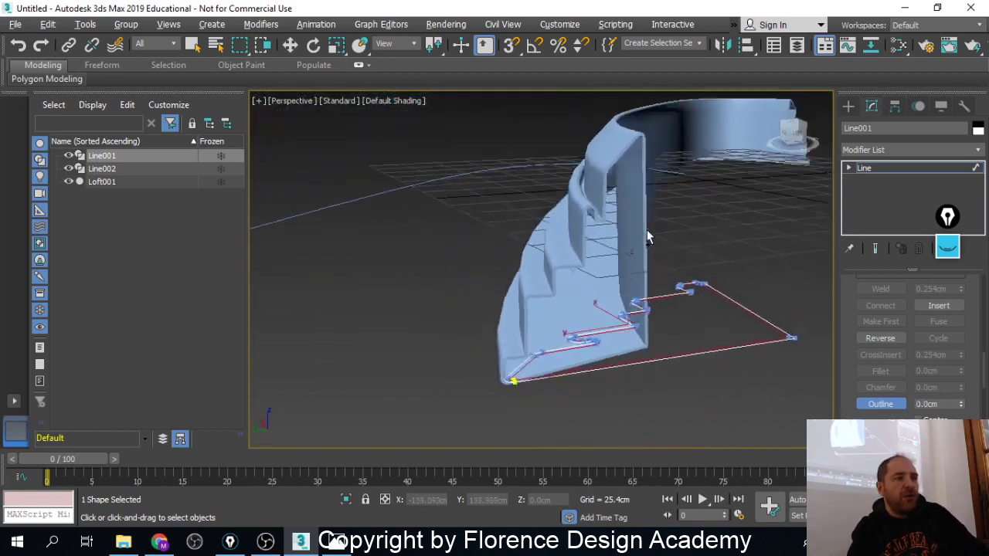
{"action": "scroll", "coordinate": [614, 178], "scroll_direction": "up", "scroll_amount": 5}
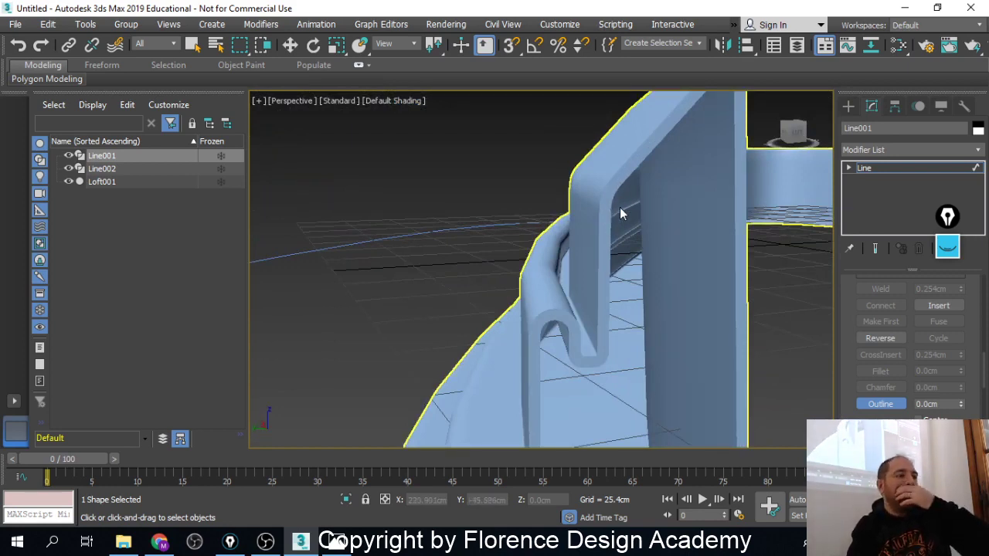
{"action": "scroll", "coordinate": [727, 157], "scroll_direction": "down", "scroll_amount": 5}
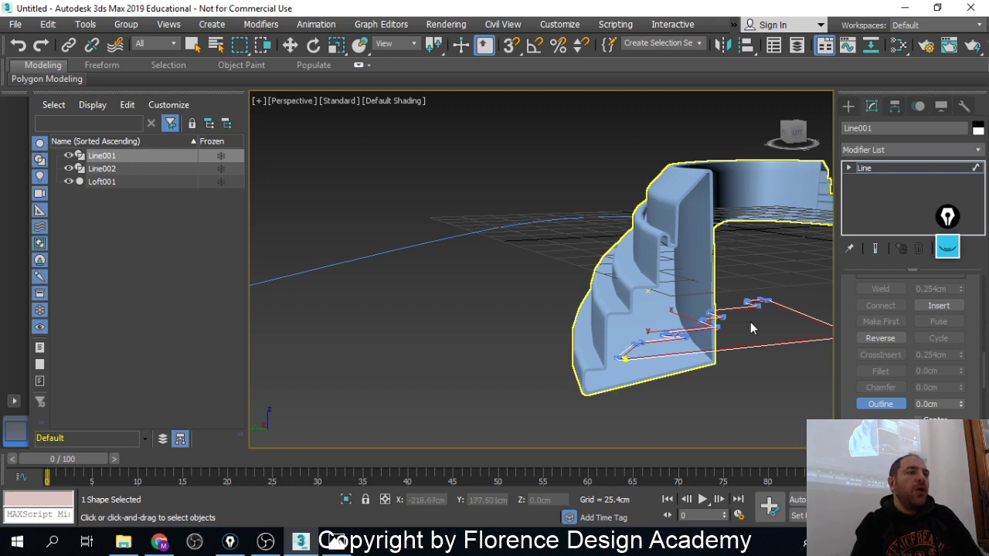
{"action": "left_click", "coordinate": [908, 168]}
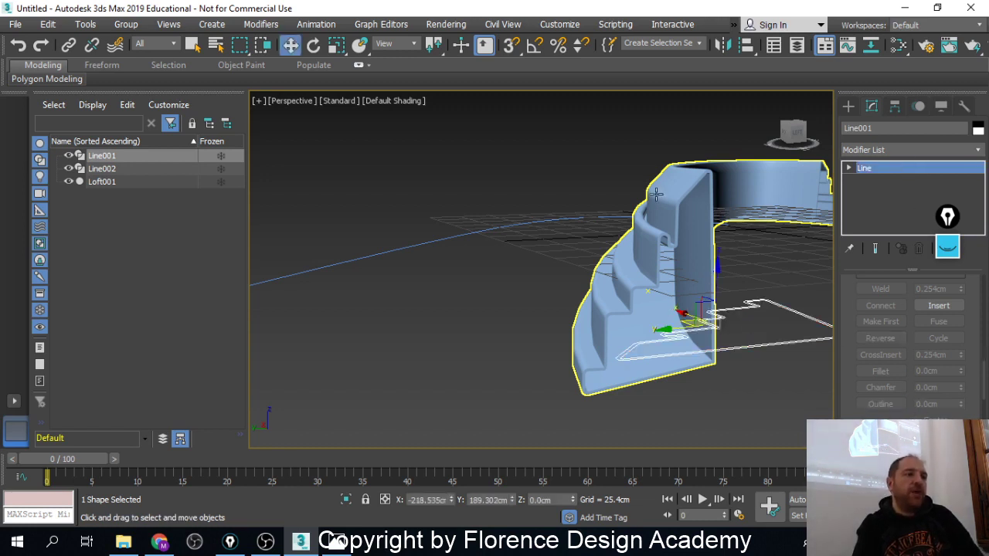
{"action": "key", "text": "w"}
{"action": "scroll", "coordinate": [635, 239], "scroll_direction": "down", "scroll_amount": 5}
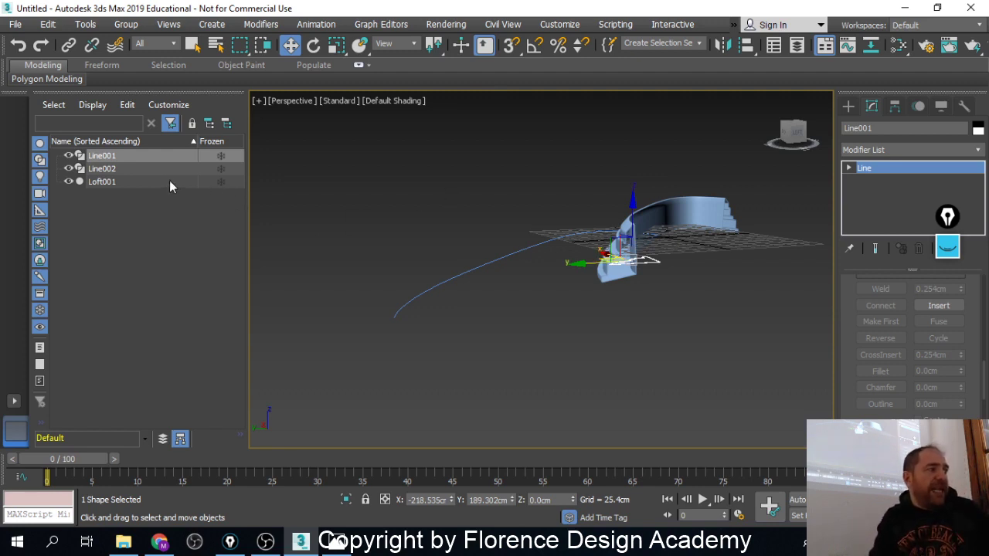
Hide the Line001 and Line002 splines together, show them again and clear the selection
{"action": "left_click", "coordinate": [116, 169], "text": "ctrl"}
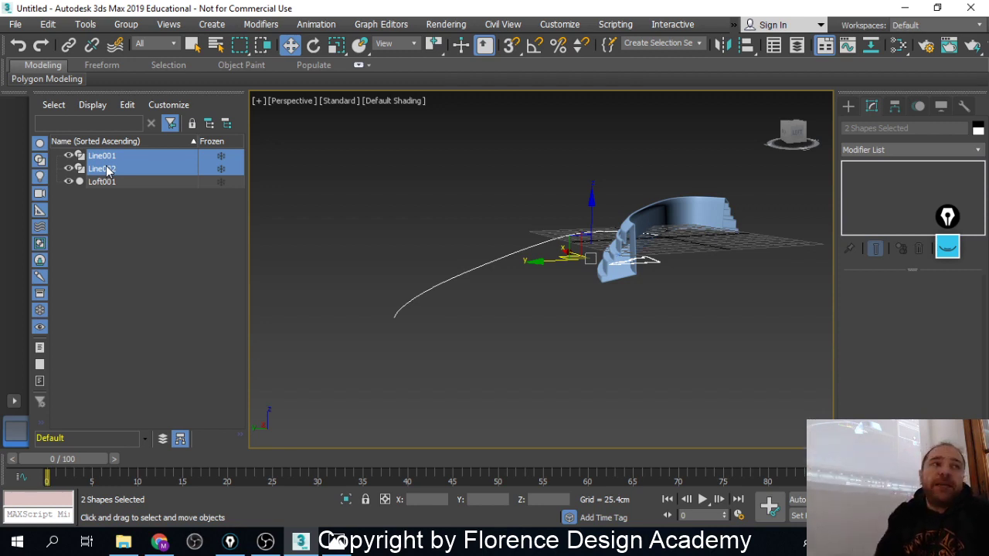
{"action": "left_click", "coordinate": [68, 156]}
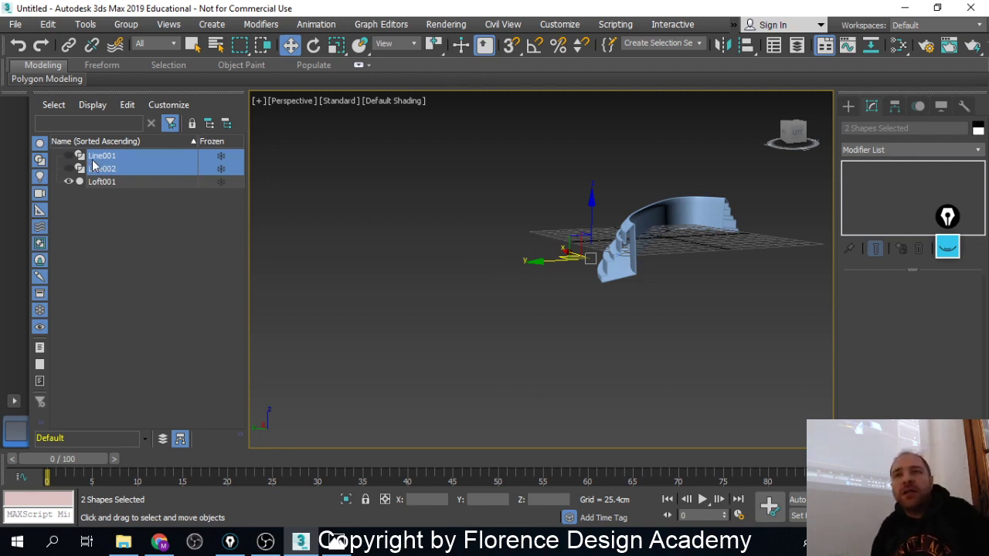
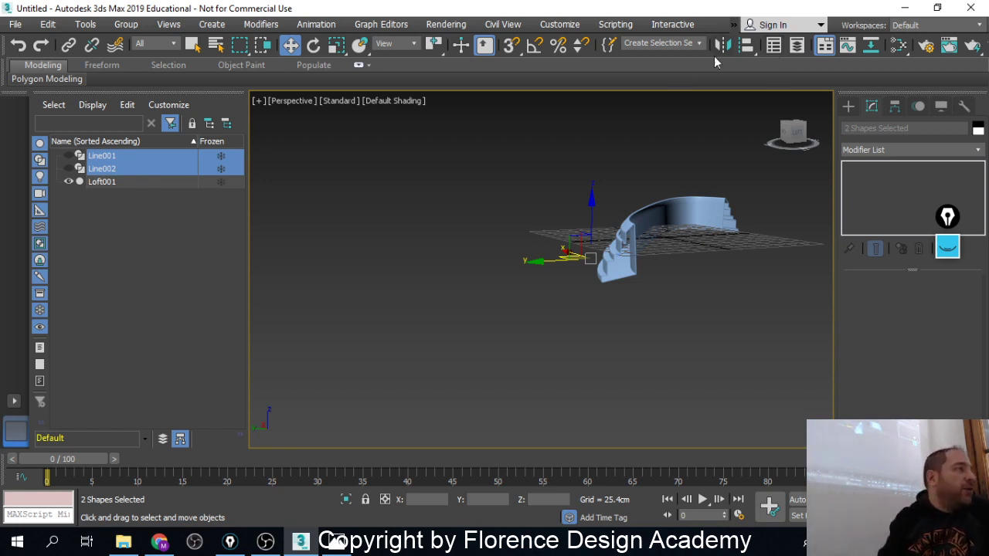
{"action": "middle_click_drag", "start_coordinate": [752, 302], "coordinate": [611, 361], "text": "alt"}
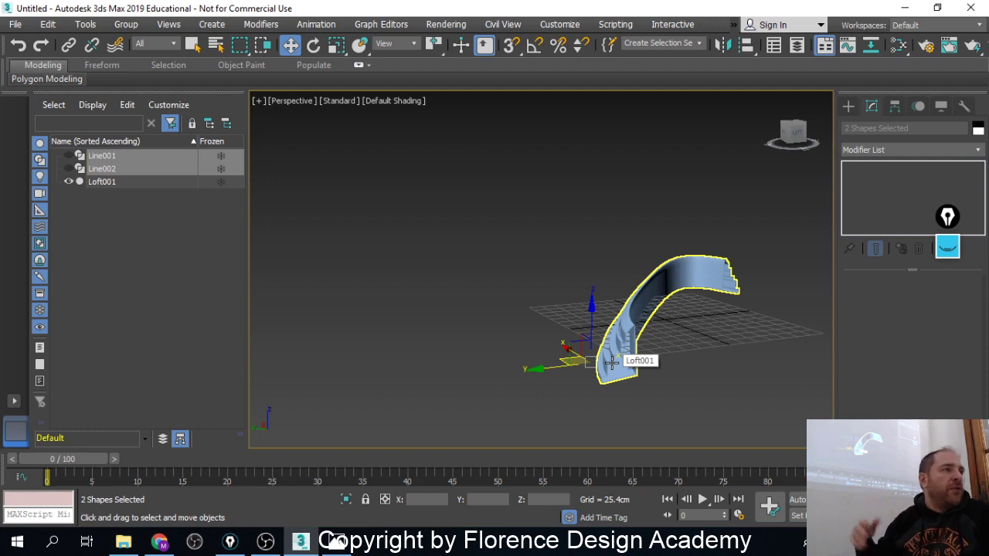
{"action": "left_click", "coordinate": [70, 168]}
{"action": "left_click", "coordinate": [334, 293]}
Delete the Line002 path, the Line001 profile and the Loft001 object to empty the scene
{"action": "scroll", "coordinate": [340, 294], "scroll_direction": "down", "scroll_amount": 5}
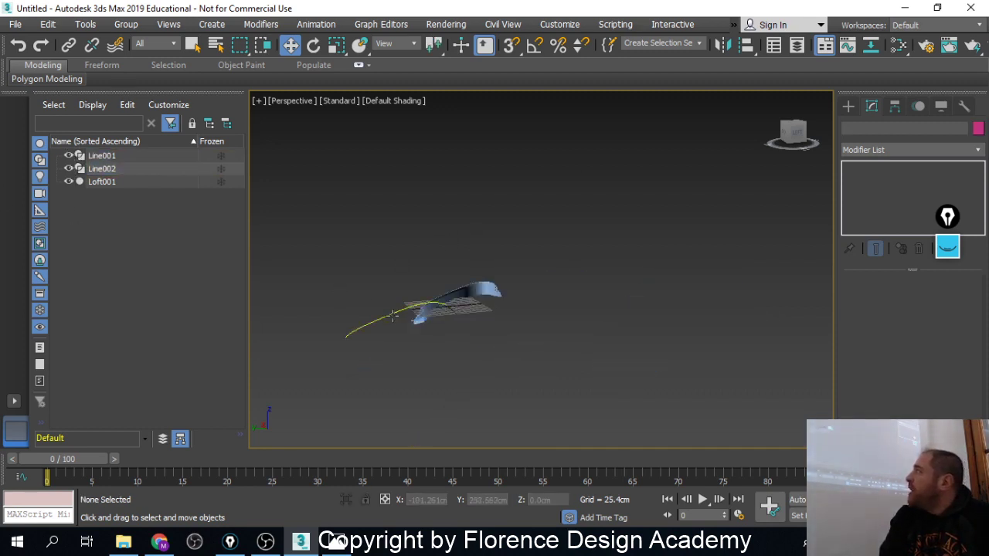
{"action": "left_click", "coordinate": [393, 315]}
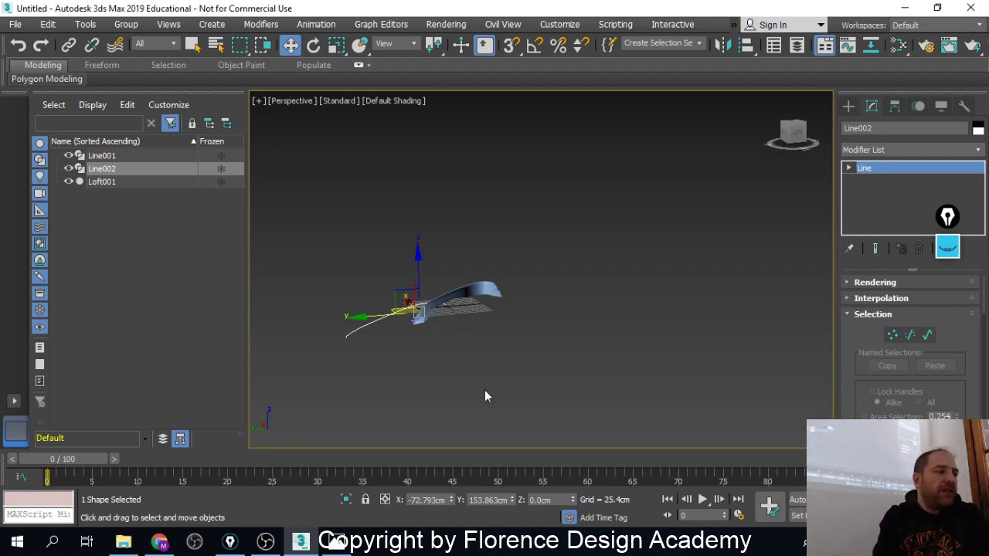
{"action": "middle_click_drag", "start_coordinate": [501, 293], "coordinate": [570, 318]}
{"action": "scroll", "coordinate": [496, 327], "scroll_direction": "up", "scroll_amount": 4}
{"action": "key", "text": "Delete"}
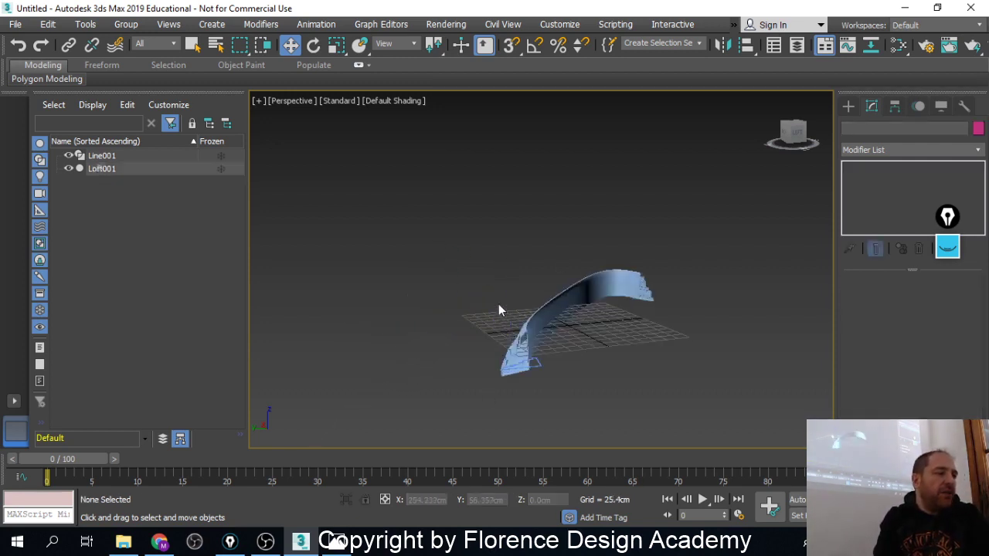
{"action": "left_click", "coordinate": [542, 376]}
{"action": "key", "text": "Delete"}
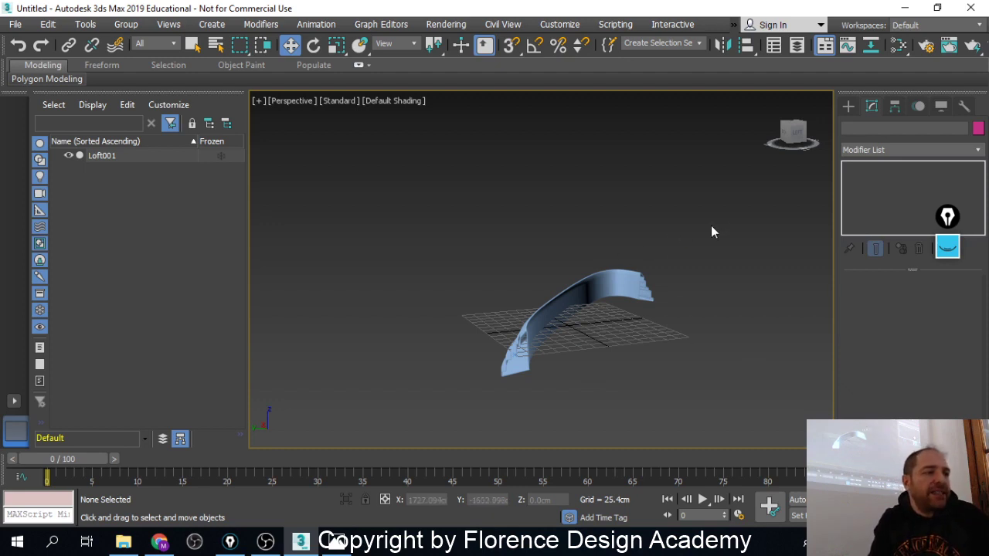
{"action": "left_click_drag", "start_coordinate": [709, 224], "coordinate": [467, 442]}
{"action": "key", "text": "Delete"}
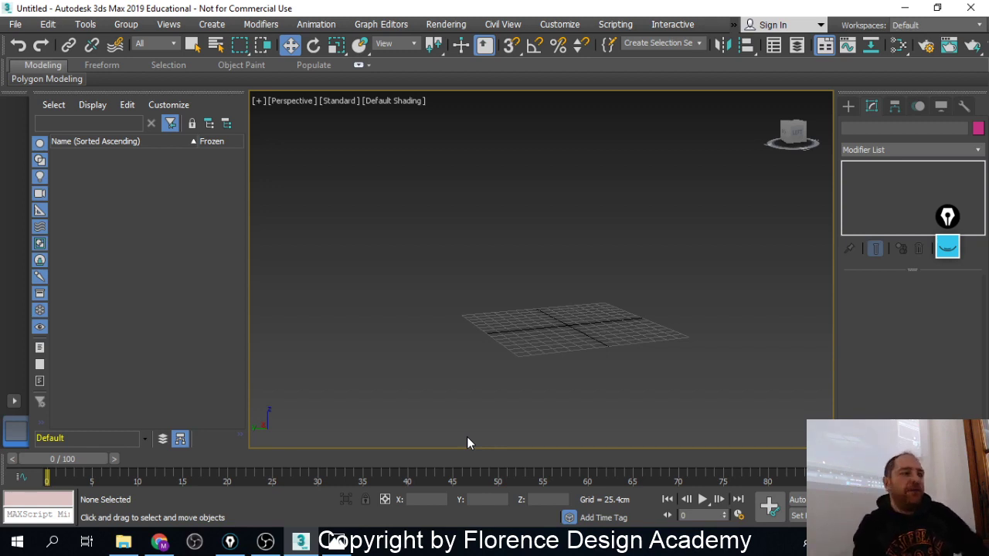
Begin a Line profile on the grid's west side with a vertical back edge, a long base along the X axis and a short vertical front edge
{"action": "middle_click_drag", "start_coordinate": [576, 326], "coordinate": [541, 404], "text": "alt"}
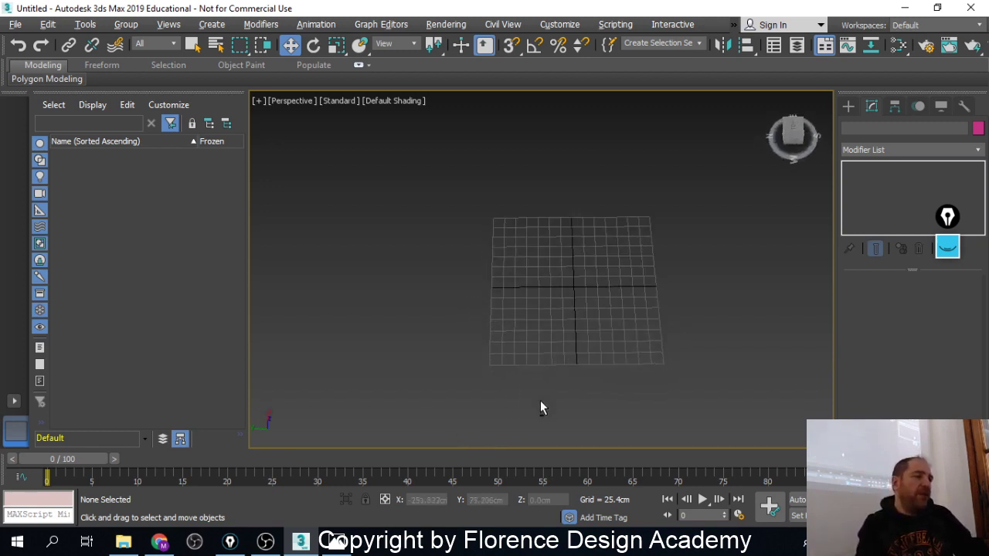
{"action": "scroll", "coordinate": [505, 278], "scroll_direction": "up", "scroll_amount": 4}
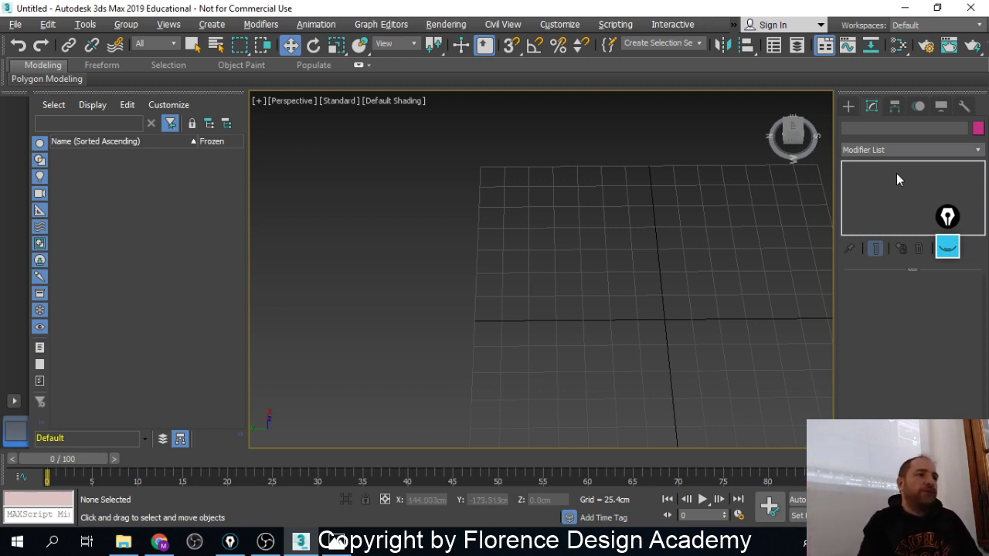
{"action": "left_click", "coordinate": [847, 106]}
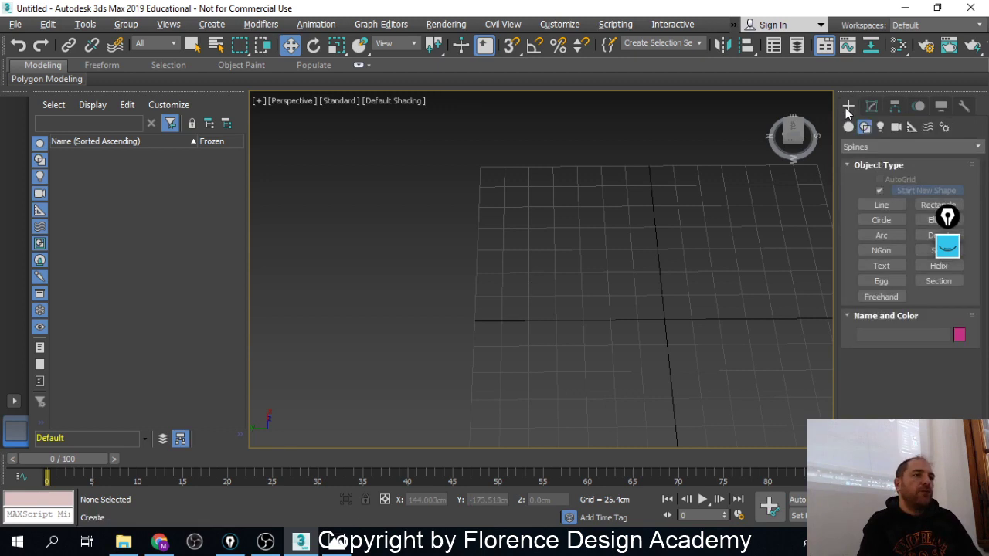
{"action": "left_click", "coordinate": [879, 205]}
{"action": "middle_click_drag", "start_coordinate": [567, 331], "coordinate": [536, 347], "text": "alt"}
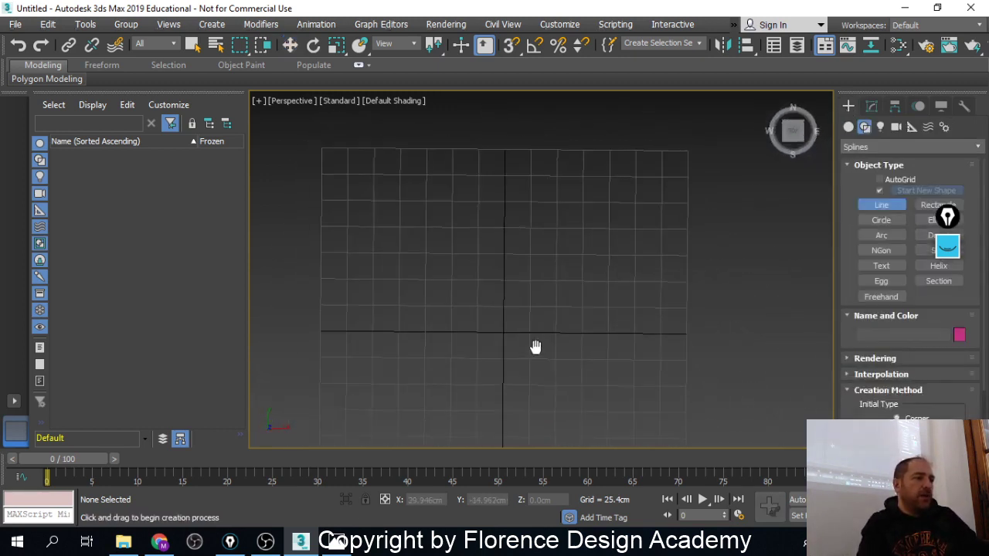
{"action": "scroll", "coordinate": [533, 339], "scroll_direction": "up", "scroll_amount": 2}
{"action": "scroll", "coordinate": [379, 291], "scroll_direction": "up", "scroll_amount": 2}
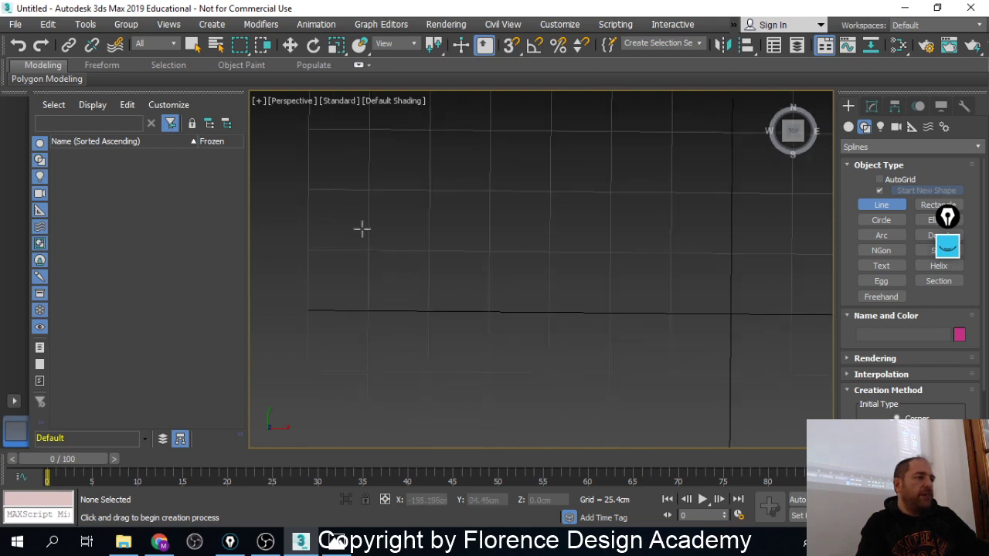
{"action": "left_click", "coordinate": [363, 236]}
{"action": "left_click", "coordinate": [364, 310]}
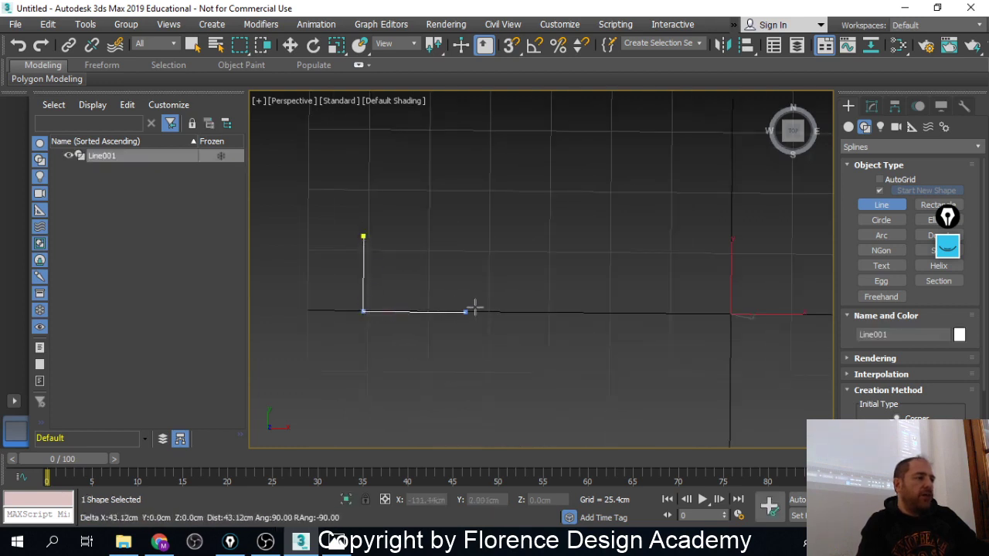
{"action": "left_click", "coordinate": [543, 310]}
{"action": "left_click", "coordinate": [543, 292]}
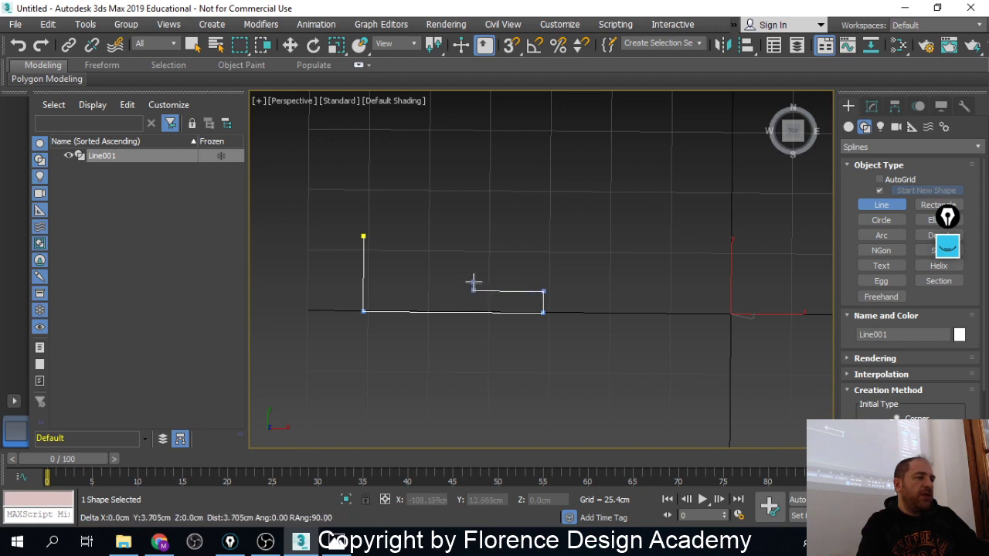
Continue the profile outline with a small undercut notch and receding steps up to the start point, and close the spline
{"action": "left_click", "coordinate": [473, 286]}
{"action": "left_click", "coordinate": [473, 281]}
{"action": "left_click", "coordinate": [486, 280]}
{"action": "left_click", "coordinate": [487, 267]}
{"action": "left_click", "coordinate": [437, 264]}
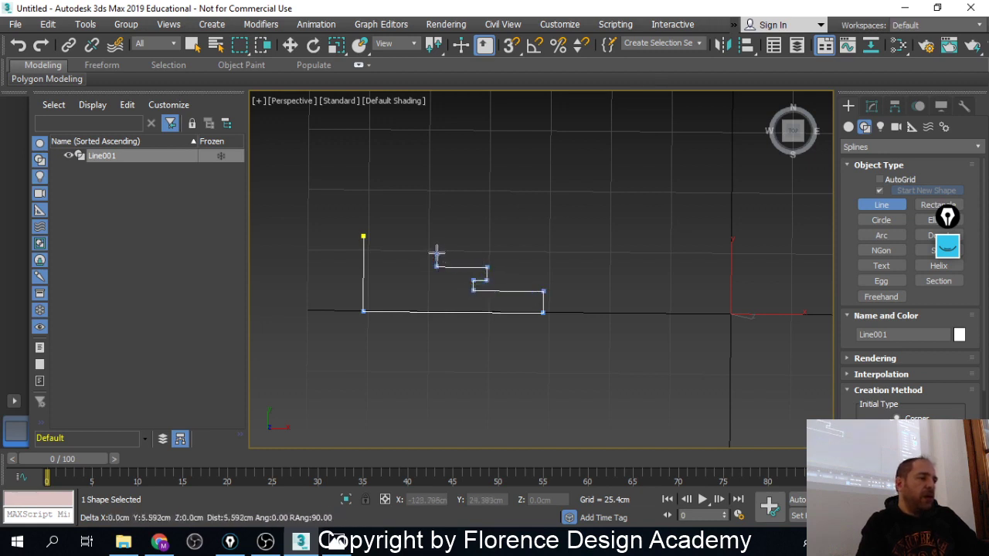
{"action": "left_click", "coordinate": [436, 248]}
{"action": "left_click", "coordinate": [415, 248]}
{"action": "left_click", "coordinate": [415, 237]}
{"action": "left_click", "coordinate": [363, 236]}
{"action": "left_click", "coordinate": [469, 314]}
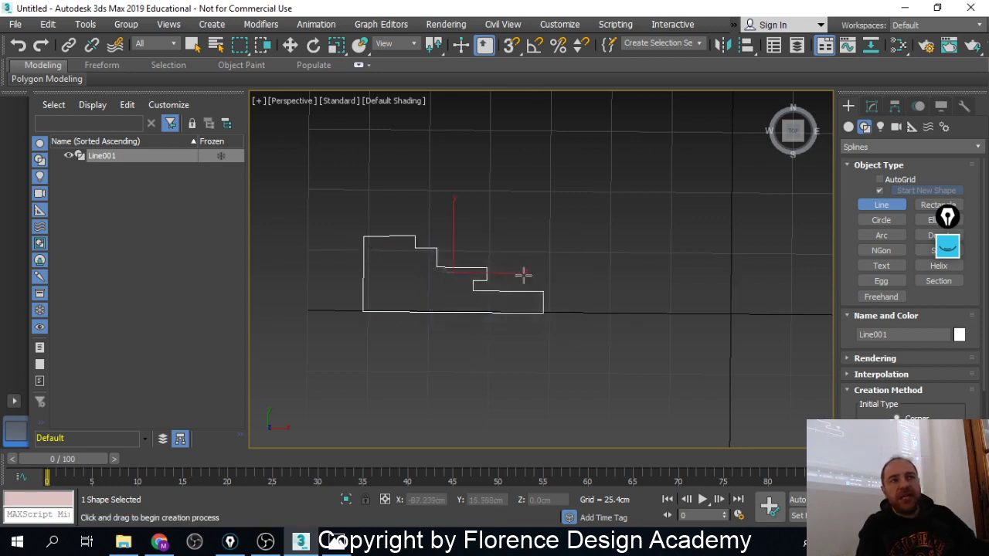
Draw a tall rectangle spline east of the stepped profile, centred at about X 129.6 cm, Y 91.8 cm
{"action": "left_click", "coordinate": [936, 205]}
{"action": "scroll", "coordinate": [464, 279], "scroll_direction": "down", "scroll_amount": 10}
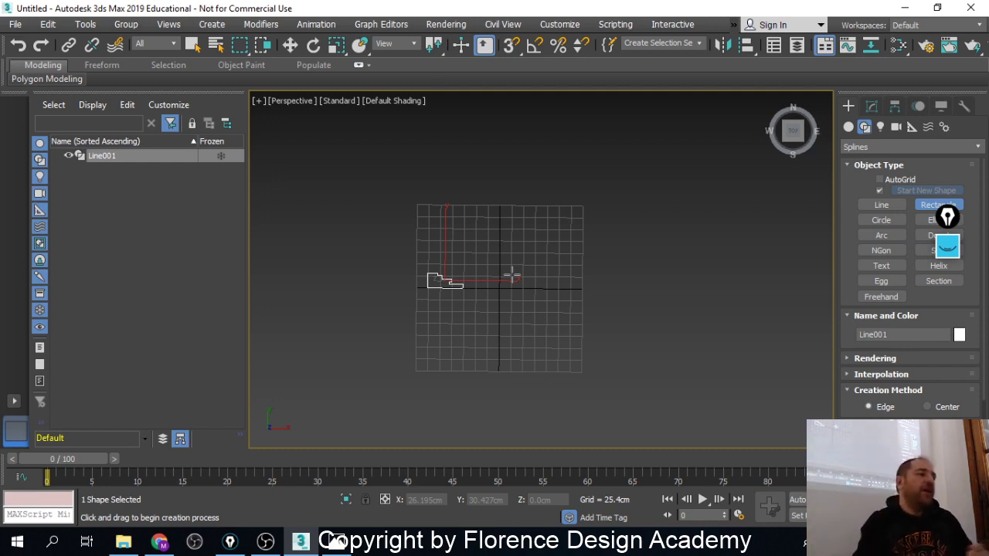
{"action": "left_click_drag", "start_coordinate": [490, 153], "coordinate": [634, 340]}
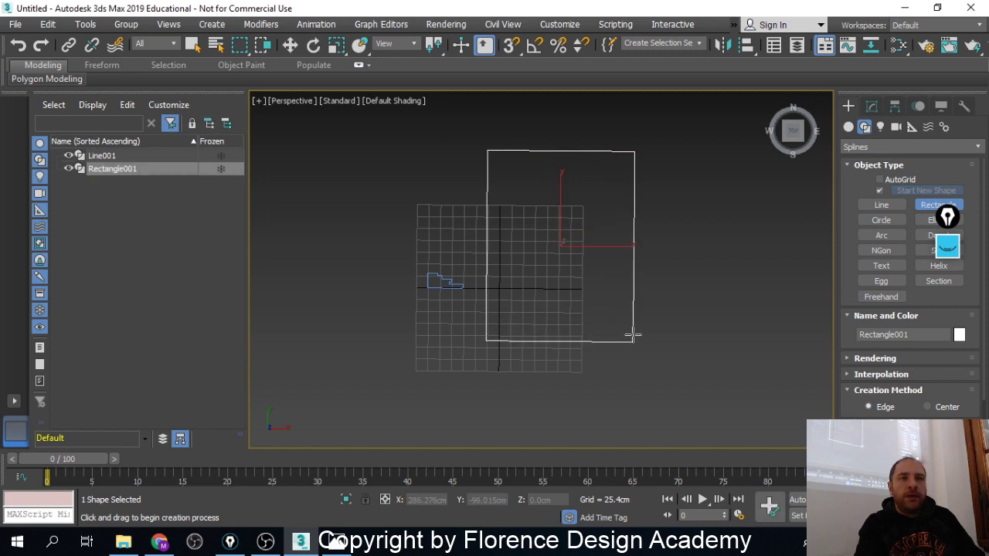
{"action": "key", "text": "w"}
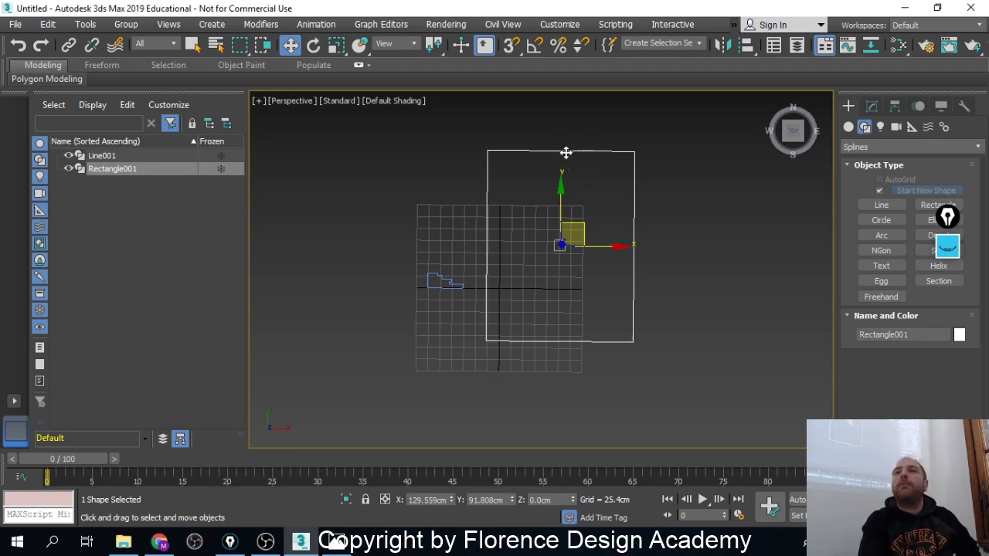
Loft the stepped Line001 profile as the shape along the Rectangle001 path to build a moulded frame
{"action": "left_click", "coordinate": [849, 126]}
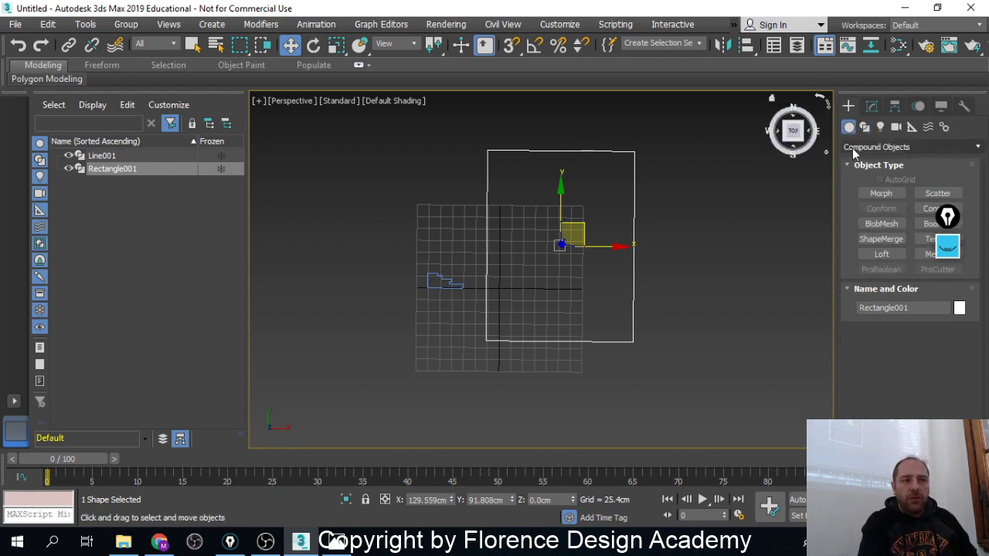
{"action": "left_click", "coordinate": [888, 258]}
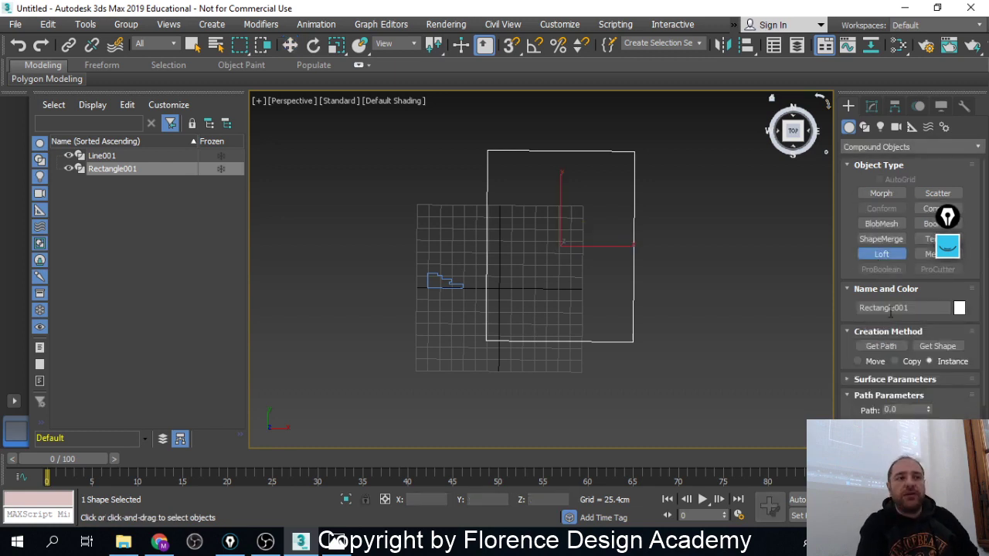
{"action": "left_click", "coordinate": [937, 346]}
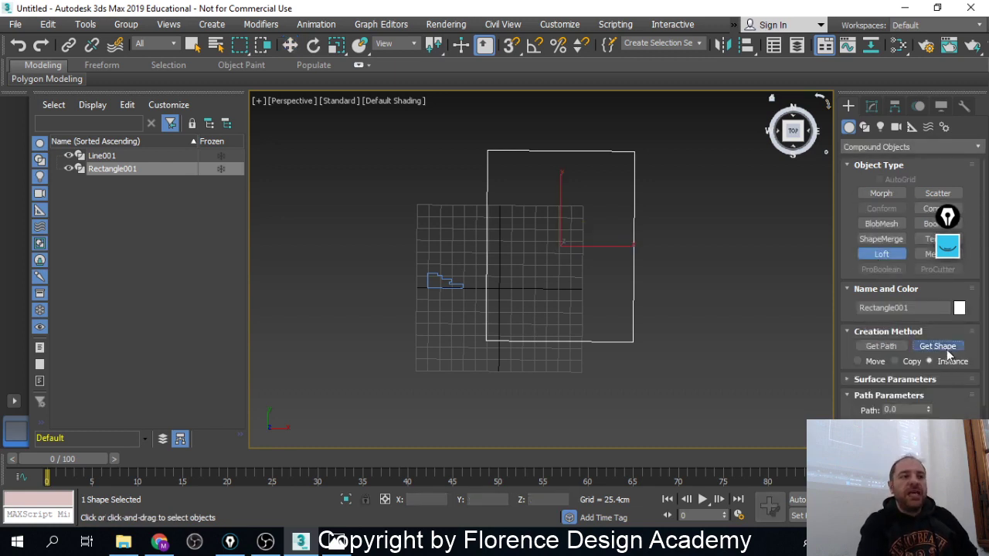
{"action": "left_click", "coordinate": [447, 281]}
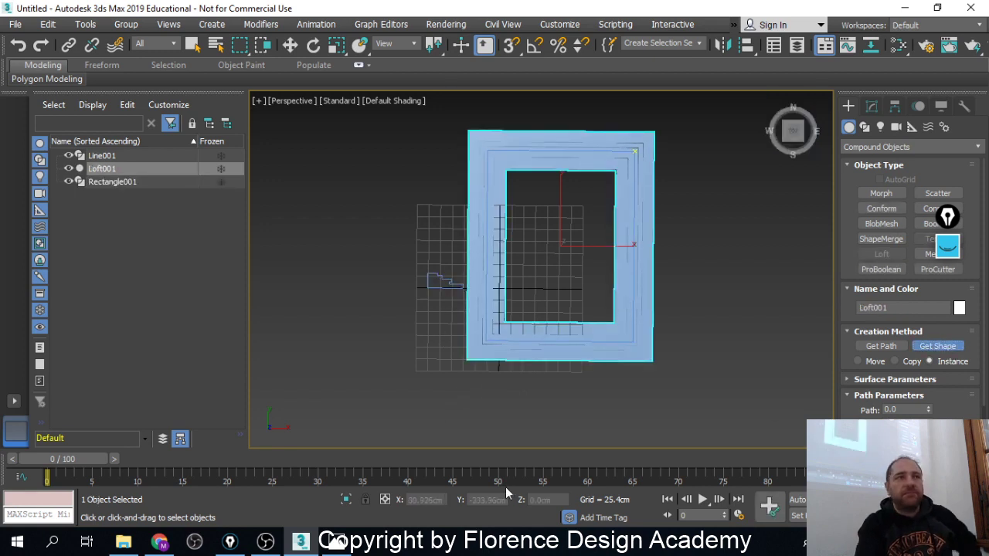
{"action": "middle_click_drag", "start_coordinate": [509, 424], "coordinate": [536, 299], "text": "alt"}
{"action": "scroll", "coordinate": [558, 224], "scroll_direction": "up", "scroll_amount": 5}
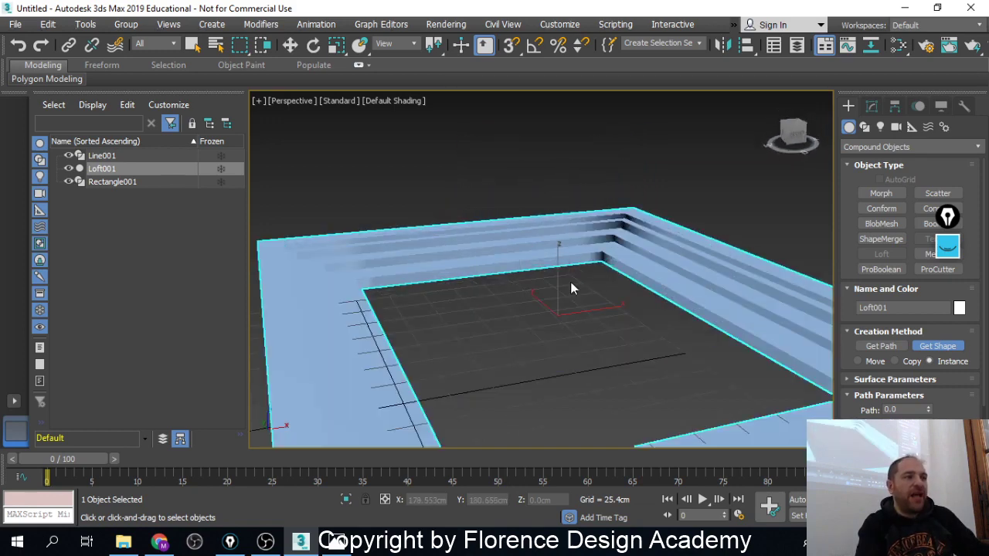
Move the lofted frame along X to about 509 cm, clear of its source splines, and select the Rectangle001 path
{"action": "key", "text": "w"}
{"action": "middle_click_drag", "start_coordinate": [560, 221], "coordinate": [616, 285], "text": "alt"}
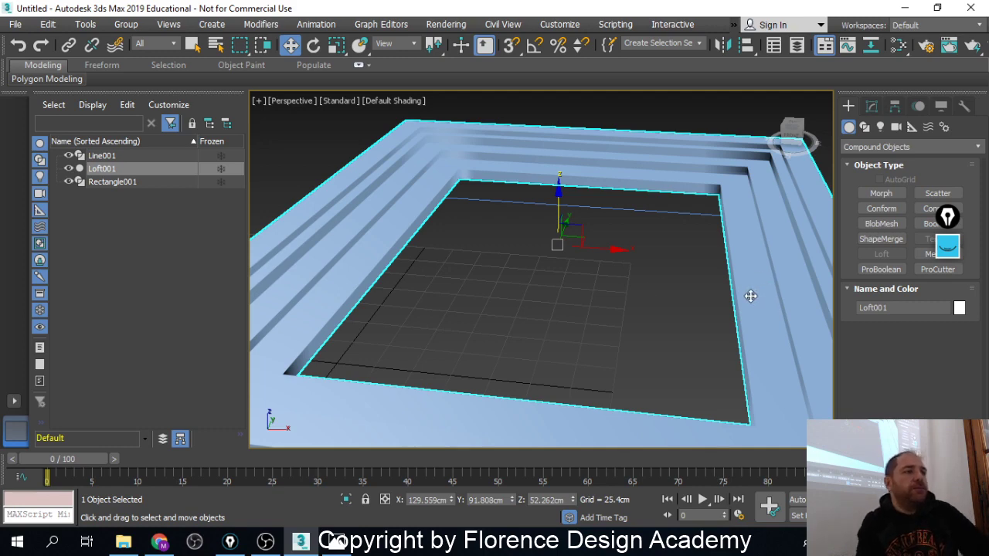
{"action": "scroll", "coordinate": [645, 276], "scroll_direction": "down", "scroll_amount": 5}
{"action": "middle_click_drag", "start_coordinate": [652, 224], "coordinate": [565, 261], "text": "alt"}
{"action": "left_click_drag", "start_coordinate": [565, 261], "coordinate": [814, 294]}
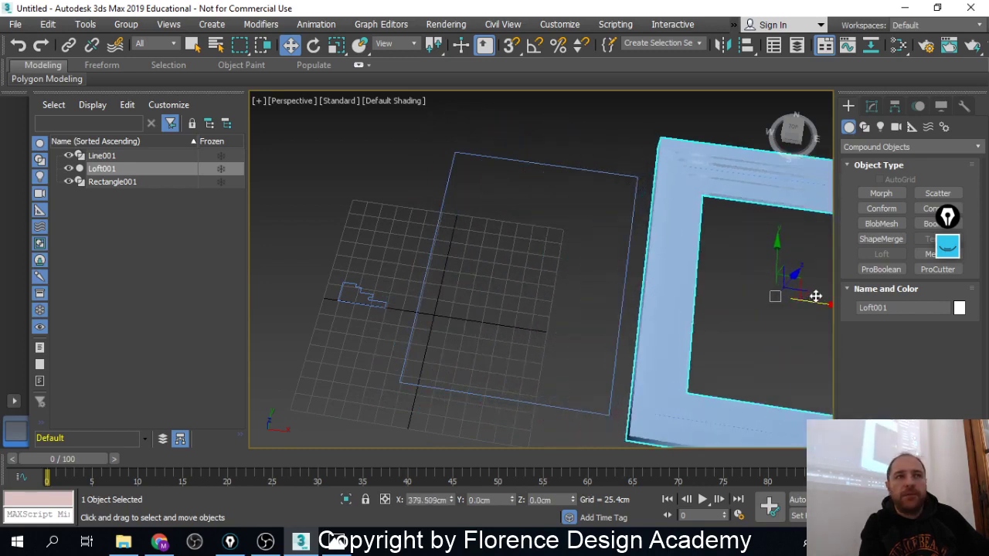
{"action": "middle_click_drag", "start_coordinate": [358, 258], "coordinate": [550, 268]}
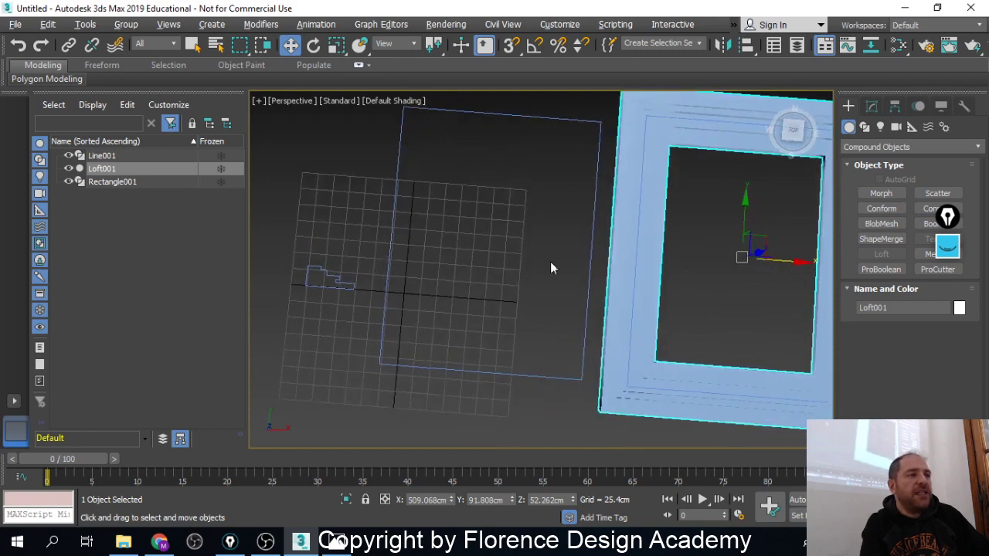
{"action": "left_click", "coordinate": [587, 245]}
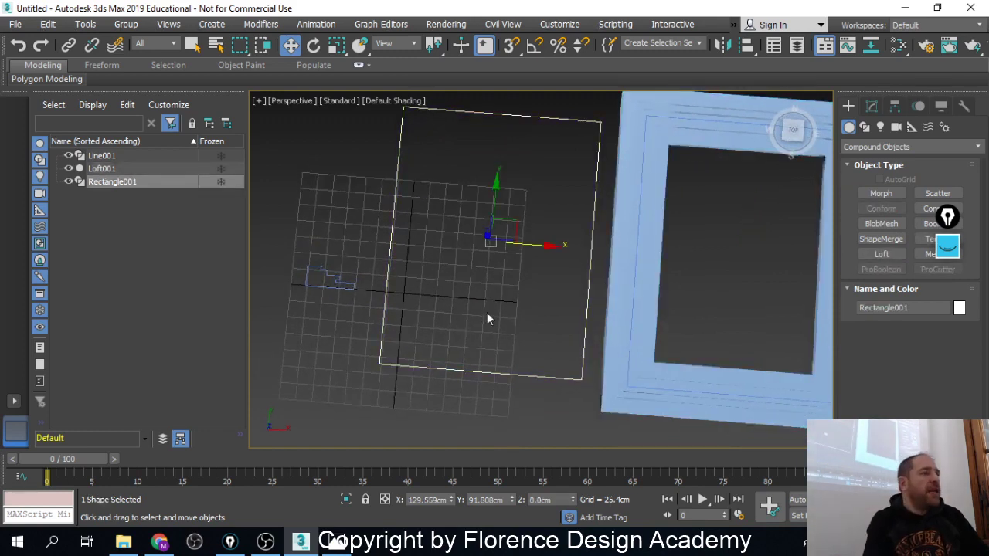
Move the Rectangle001 path onto the lofted frame, at about X 502.7 cm, Y 91.8 cm, Z 76.1 cm, to compare their outlines
{"action": "middle_click_drag", "start_coordinate": [489, 316], "coordinate": [378, 293], "text": "alt"}
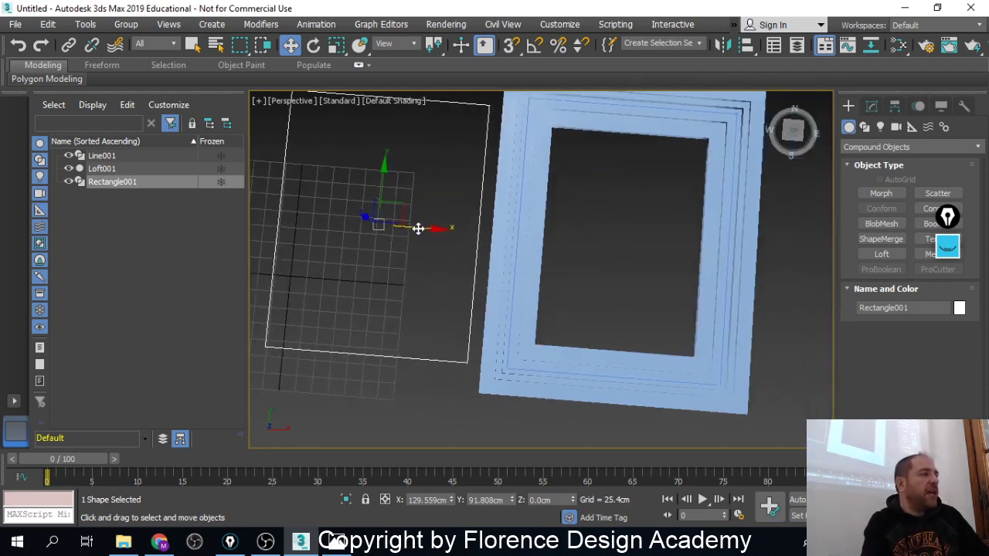
{"action": "left_click_drag", "start_coordinate": [419, 227], "coordinate": [448, 255]}
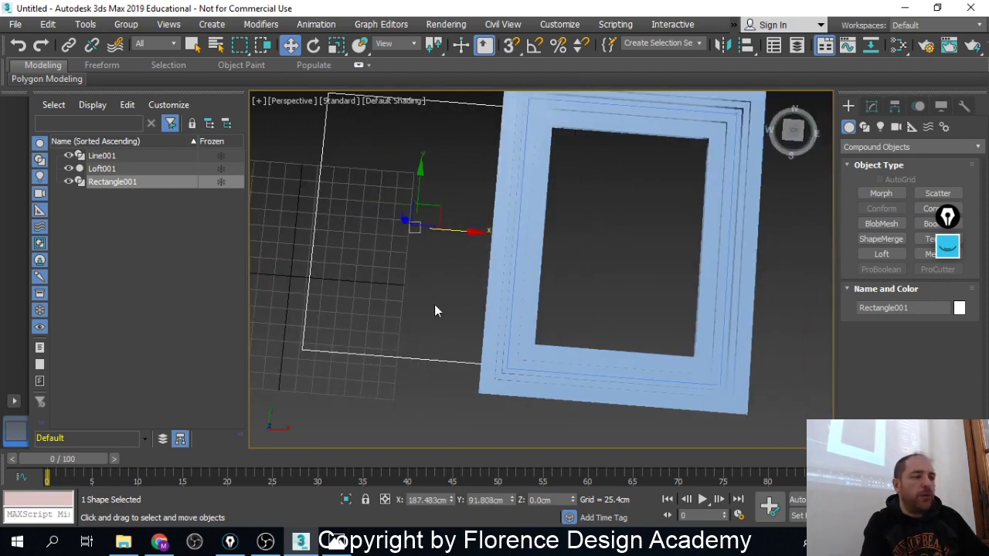
{"action": "middle_click_drag", "start_coordinate": [370, 282], "coordinate": [410, 182], "text": "alt"}
{"action": "left_click_drag", "start_coordinate": [410, 176], "coordinate": [408, 132]}
{"action": "middle_click_drag", "start_coordinate": [684, 307], "coordinate": [645, 271], "text": "alt"}
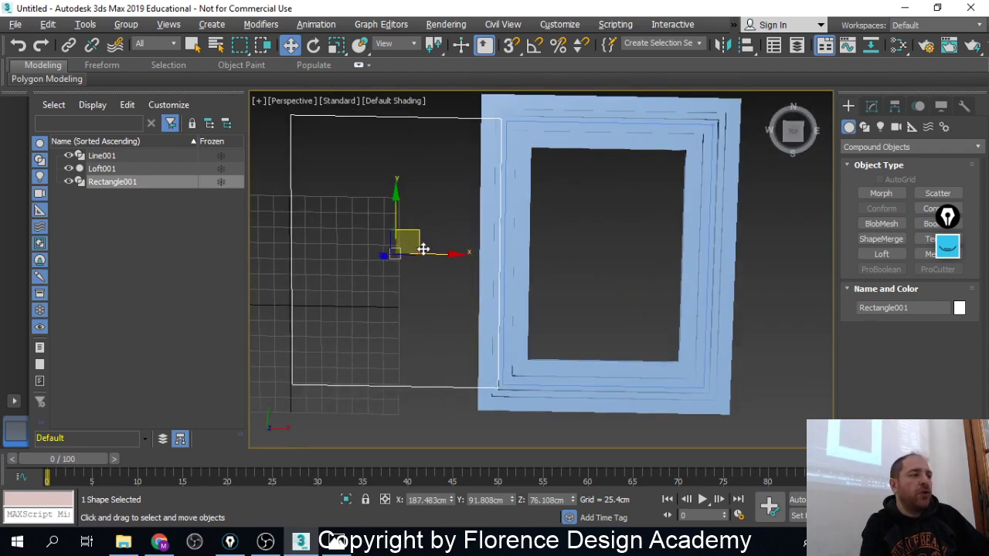
{"action": "left_click_drag", "start_coordinate": [433, 258], "coordinate": [639, 269]}
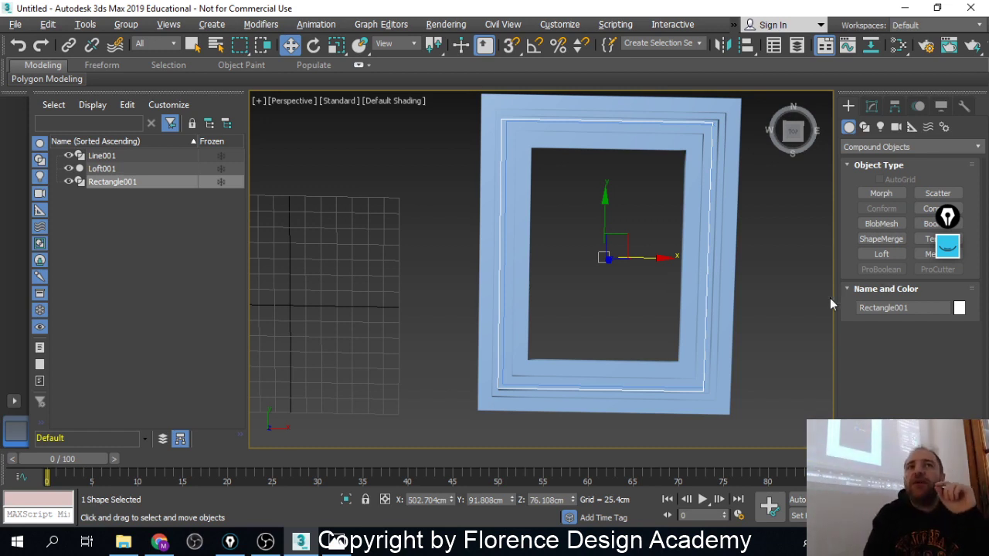
Move Rectangle001 back over the grid to about X -32.2 cm, Y 159.2 cm, and inspect the pivot of the Line001 profile
{"action": "scroll", "coordinate": [738, 219], "scroll_direction": "down", "scroll_amount": 3}
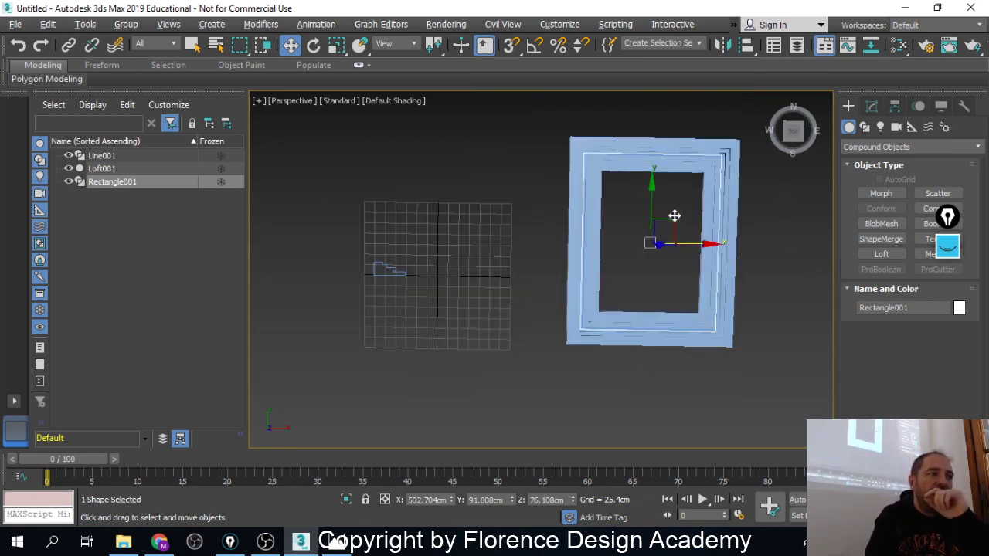
{"action": "left_click_drag", "start_coordinate": [677, 220], "coordinate": [441, 193]}
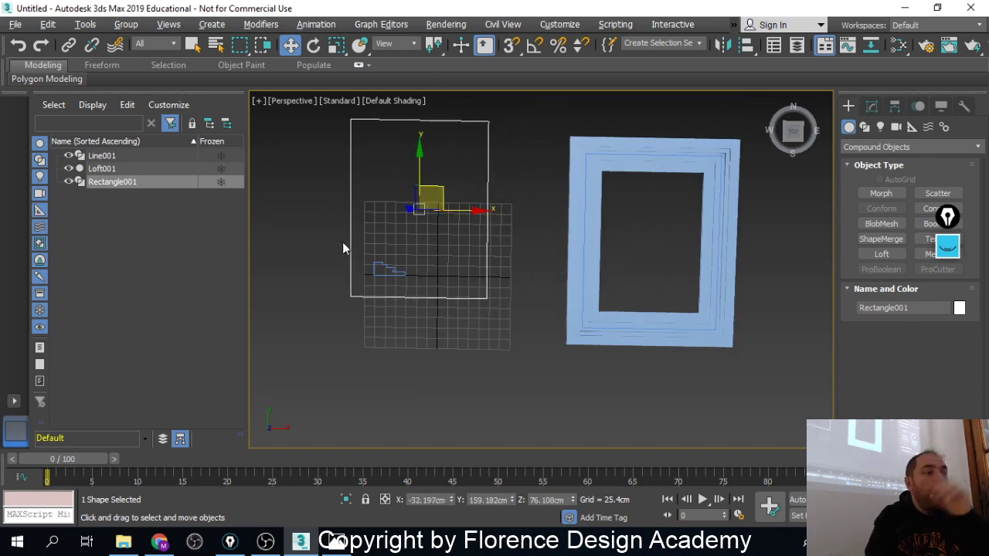
{"action": "scroll", "coordinate": [384, 263], "scroll_direction": "up", "scroll_amount": 4}
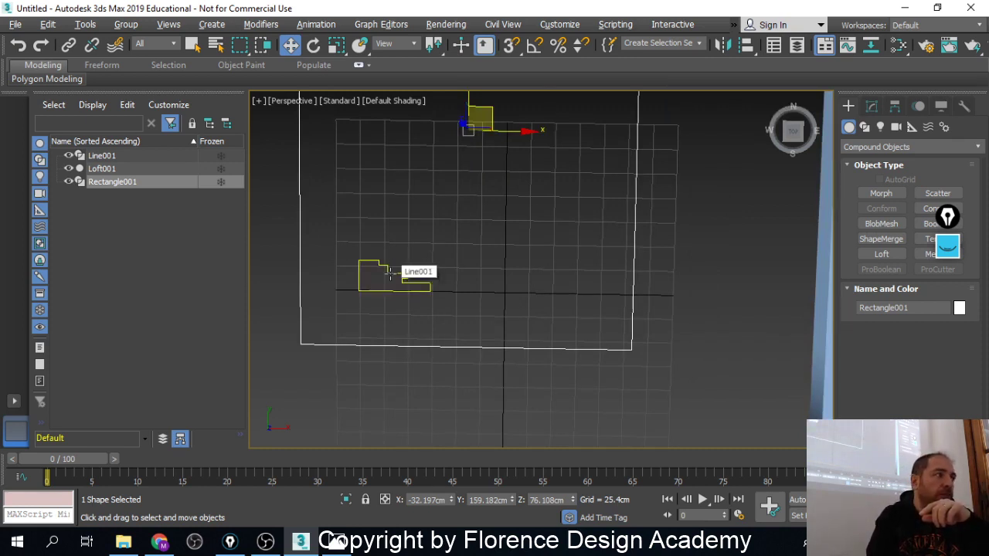
{"action": "left_click", "coordinate": [390, 274]}
{"action": "scroll", "coordinate": [391, 275], "scroll_direction": "up", "scroll_amount": 6}
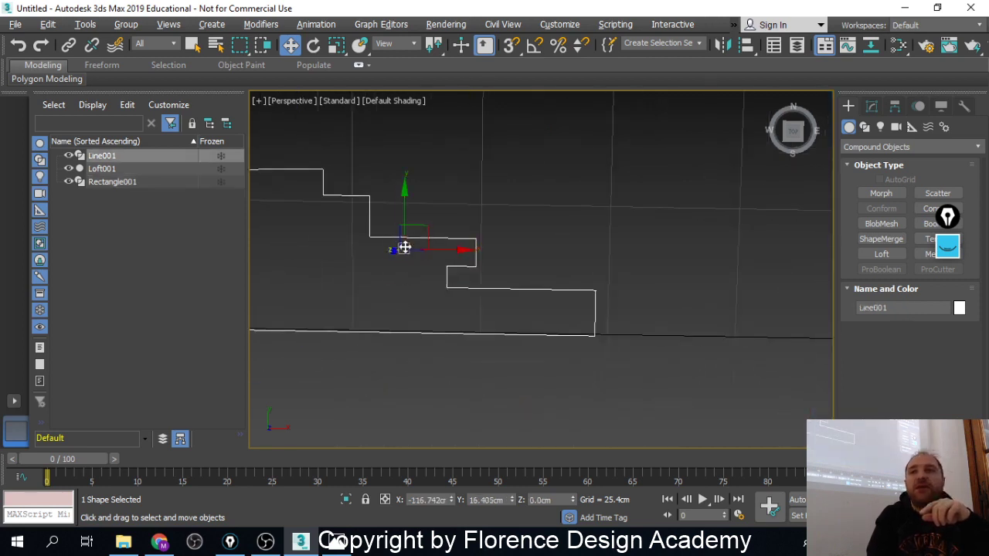
Delete the Loft001 frame, keeping the profile and rectangle splines
{"action": "scroll", "coordinate": [449, 262], "scroll_direction": "down", "scroll_amount": 3}
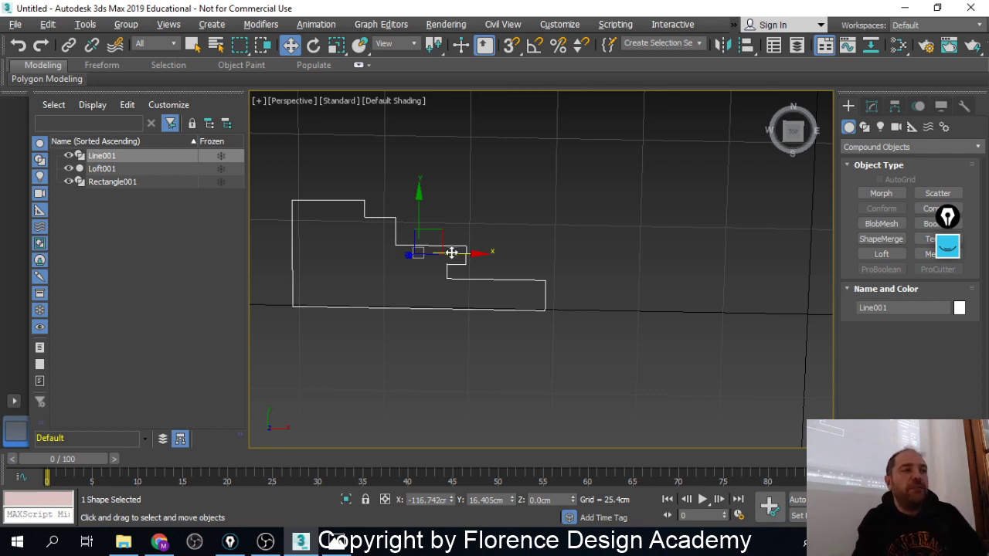
{"action": "scroll", "coordinate": [498, 244], "scroll_direction": "down", "scroll_amount": 5}
{"action": "scroll", "coordinate": [516, 245], "scroll_direction": "down", "scroll_amount": 4}
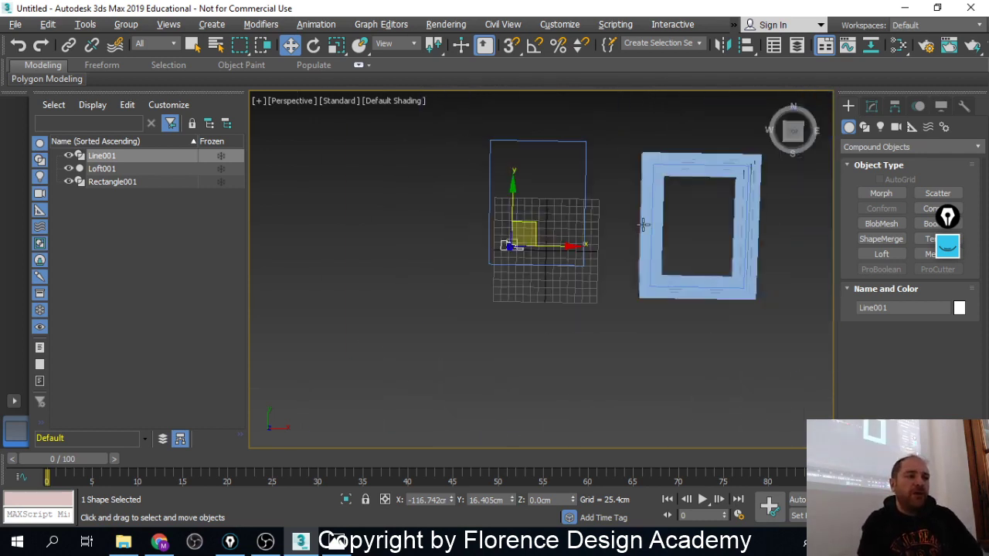
{"action": "left_click", "coordinate": [662, 205]}
{"action": "key", "text": "Delete"}
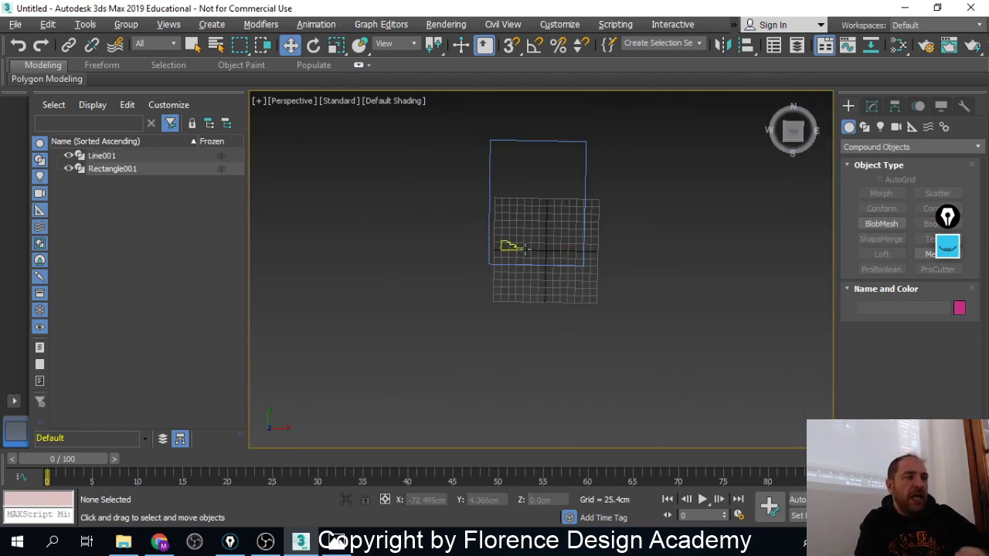
With vertex snapping and Affect Pivot Only, move Line001's pivot to the profile's lower-right corner at about X -78.8 cm, Y -0.3 cm
{"action": "scroll", "coordinate": [503, 245], "scroll_direction": "up", "scroll_amount": 5}
{"action": "left_click", "coordinate": [473, 247]}
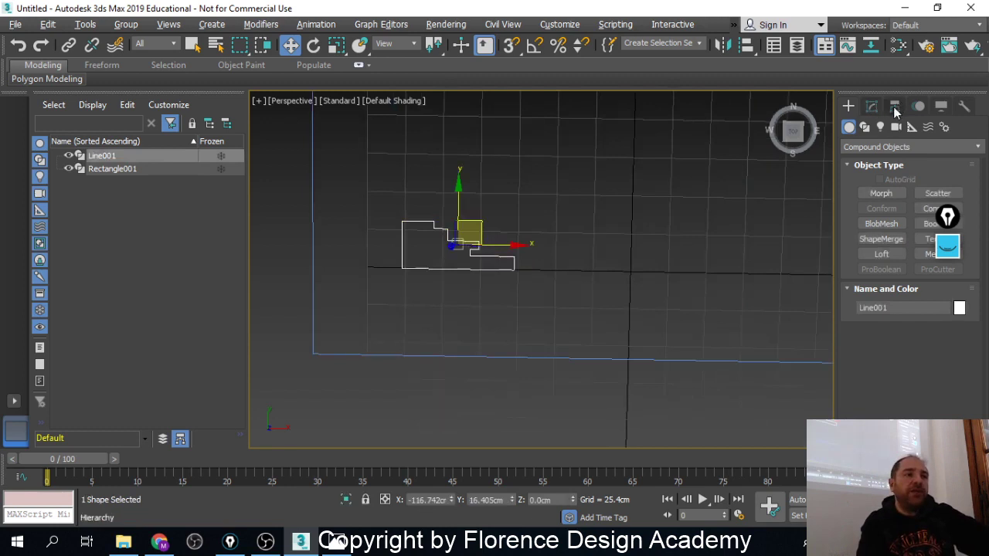
{"action": "left_click", "coordinate": [895, 106]}
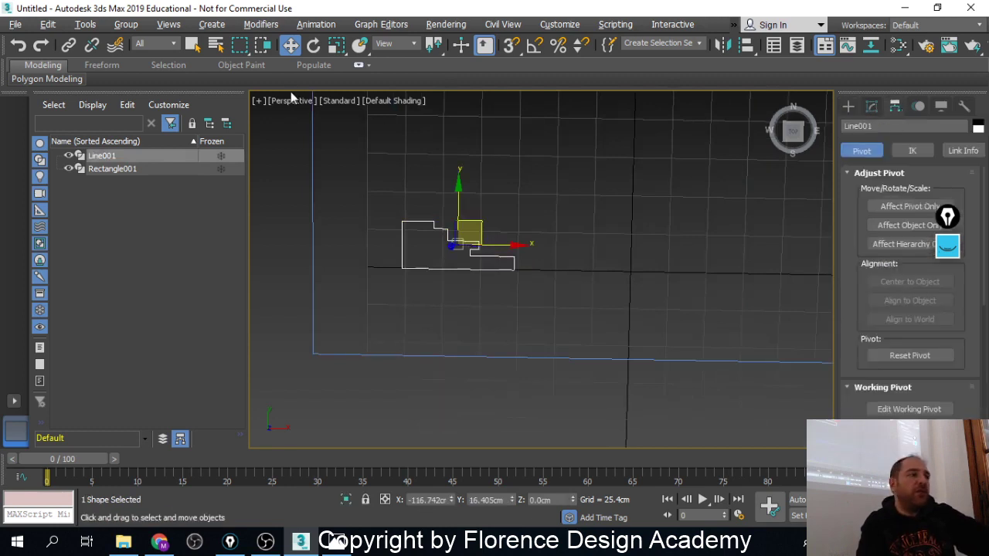
{"action": "left_click", "coordinate": [510, 44]}
{"action": "left_click_drag", "start_coordinate": [456, 245], "coordinate": [523, 231]}
{"action": "right_click", "coordinate": [523, 231]}
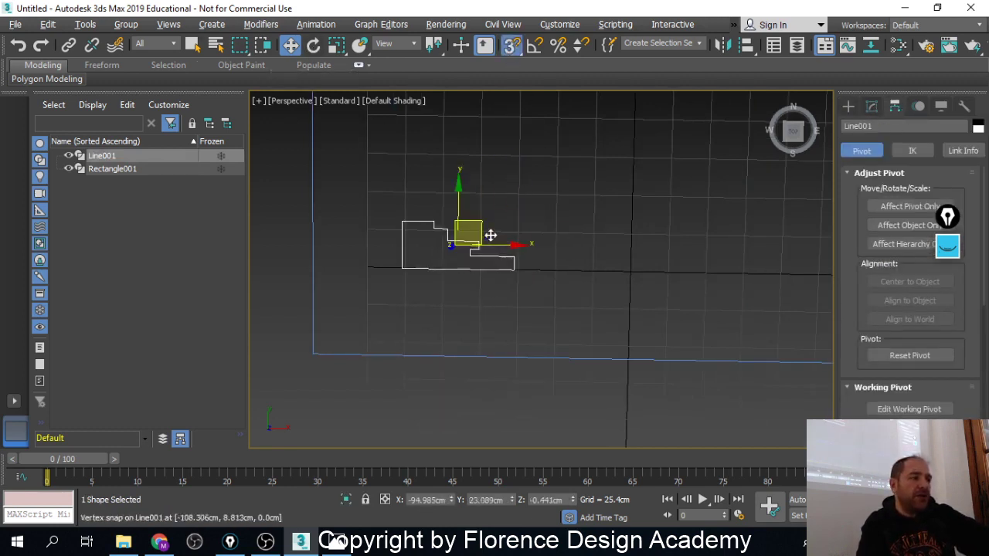
{"action": "left_click", "coordinate": [909, 206]}
{"action": "left_click_drag", "start_coordinate": [451, 243], "coordinate": [522, 271]}
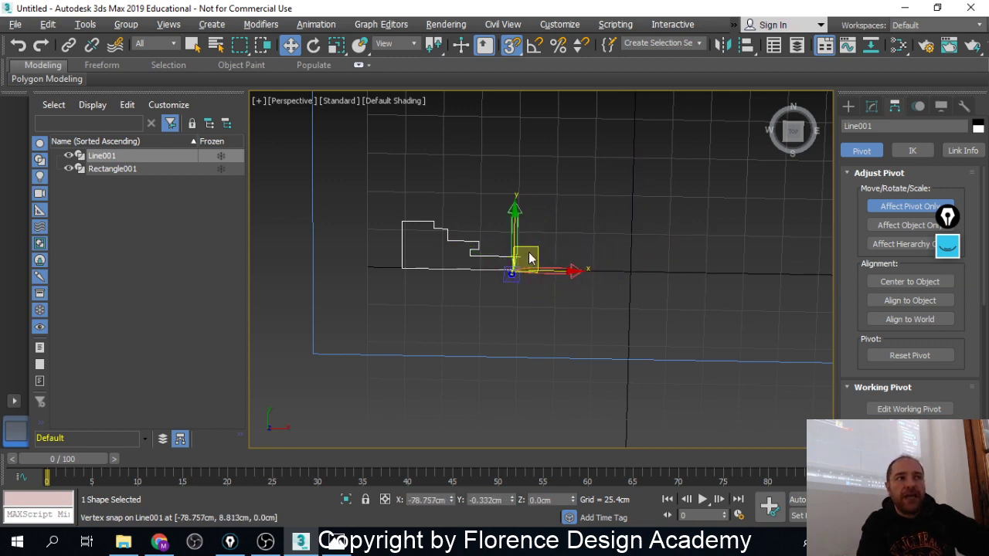
{"action": "left_click", "coordinate": [924, 207]}
Loft the Line001 profile as an instanced shape along the Rectangle001 path
{"action": "scroll", "coordinate": [598, 231], "scroll_direction": "down", "scroll_amount": 2}
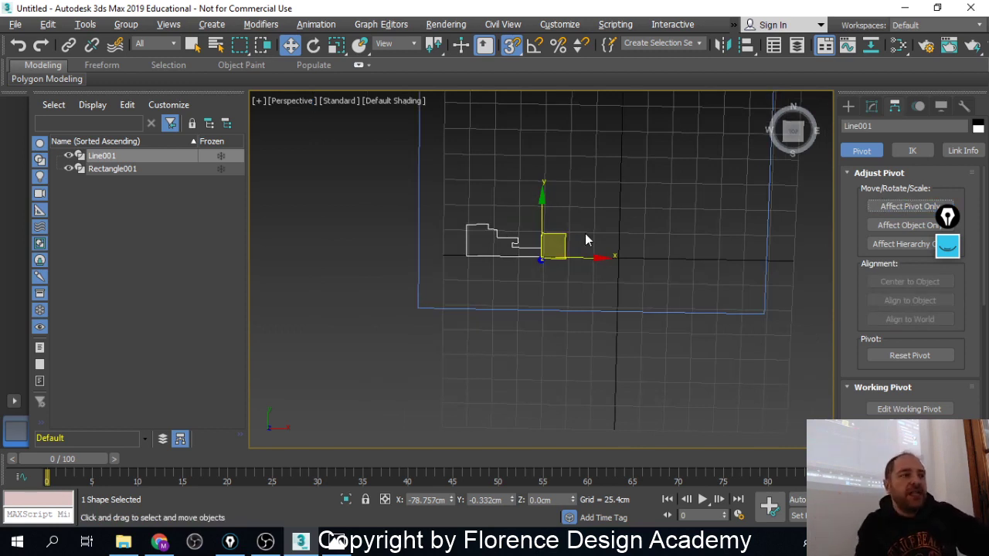
{"action": "left_click", "coordinate": [544, 310]}
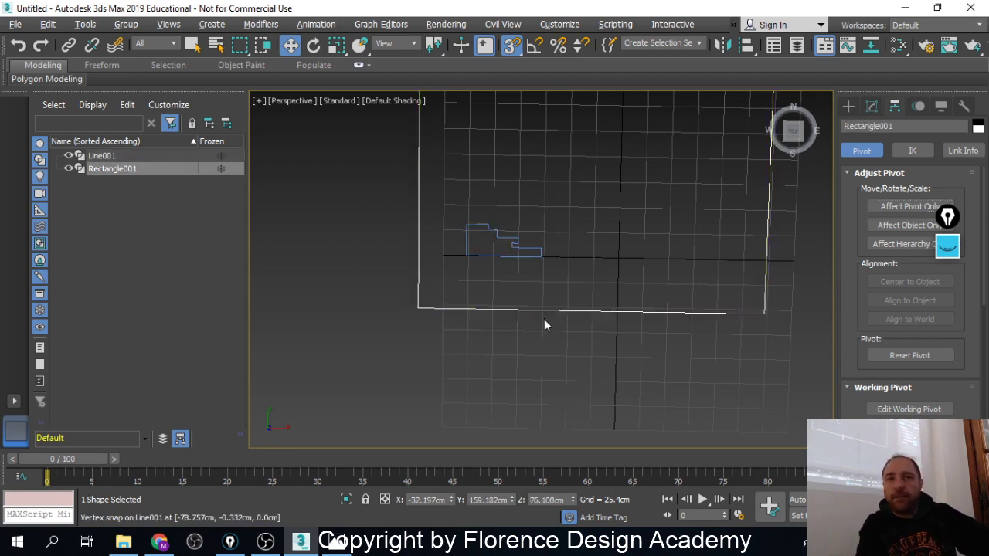
{"action": "left_click", "coordinate": [849, 106]}
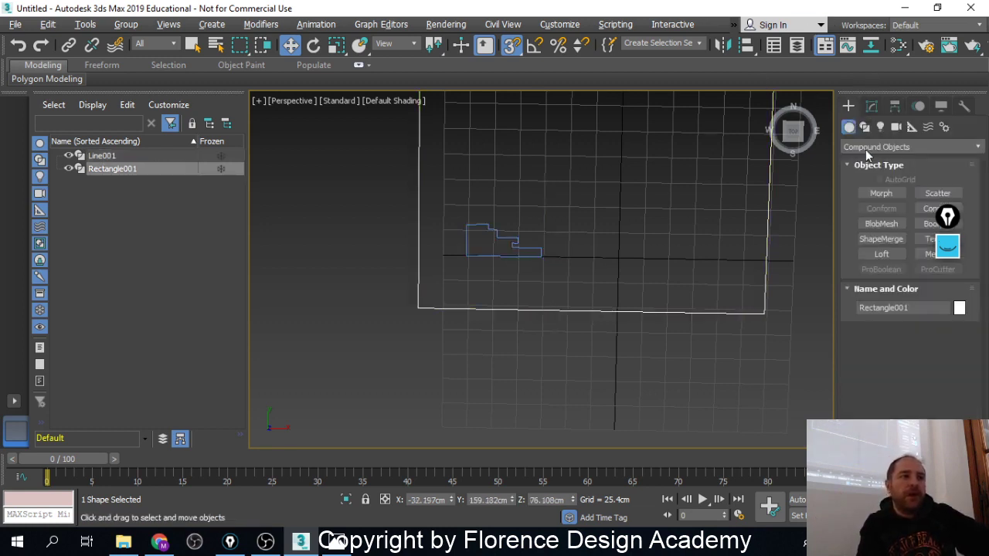
{"action": "left_click", "coordinate": [882, 254]}
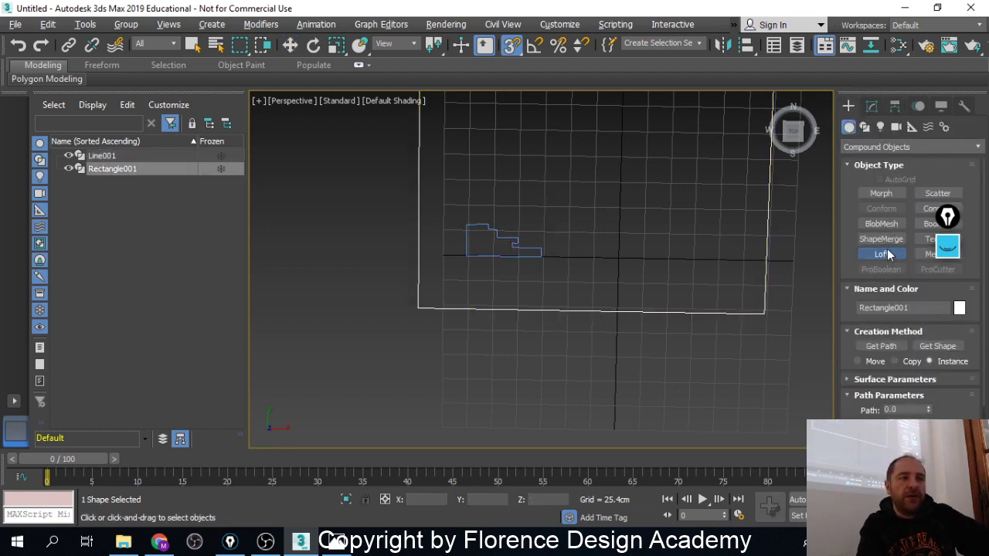
{"action": "left_click", "coordinate": [956, 348]}
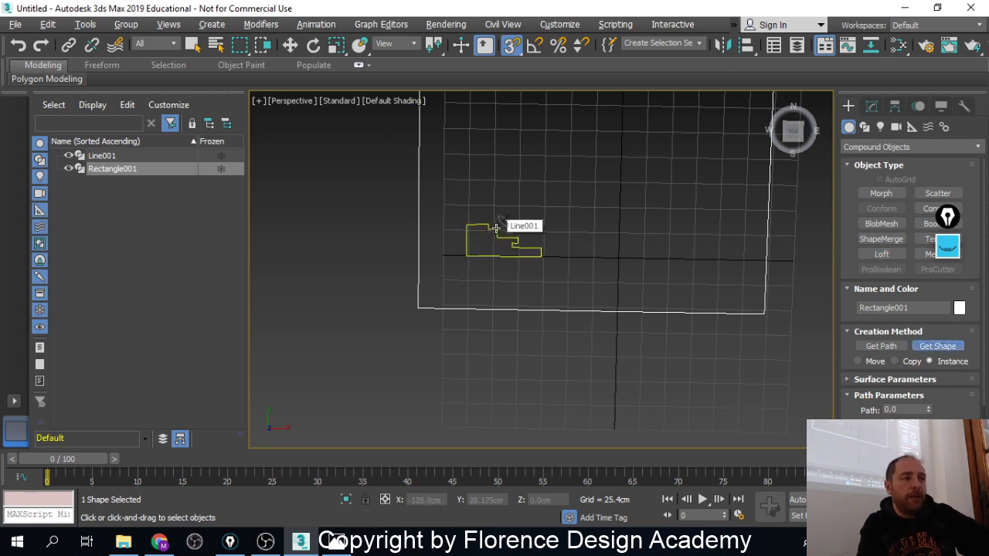
{"action": "left_click", "coordinate": [495, 228]}
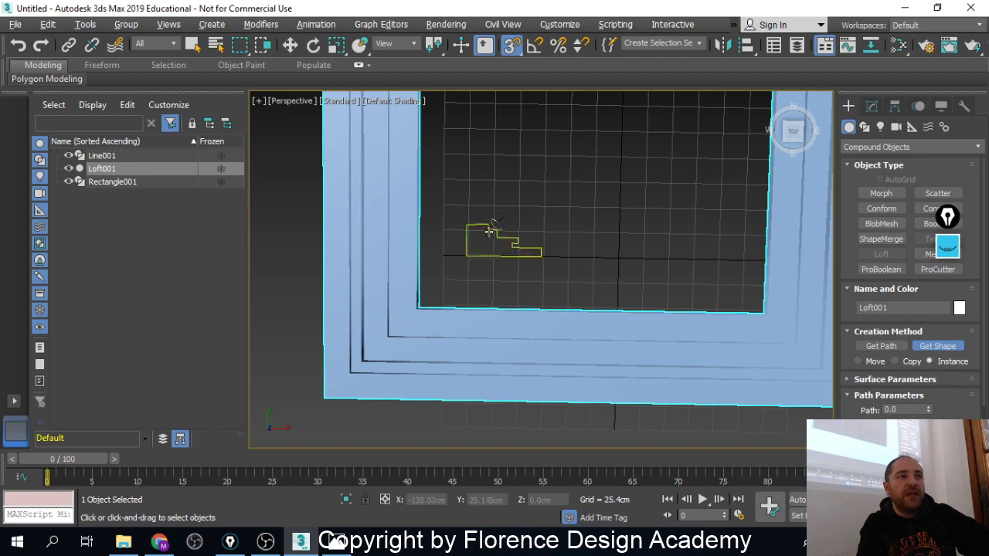
Move the new lofted frame east, clear of its source splines, and select the Rectangle001 path
{"action": "key", "text": "w"}
{"action": "scroll", "coordinate": [457, 247], "scroll_direction": "down", "scroll_amount": 4}
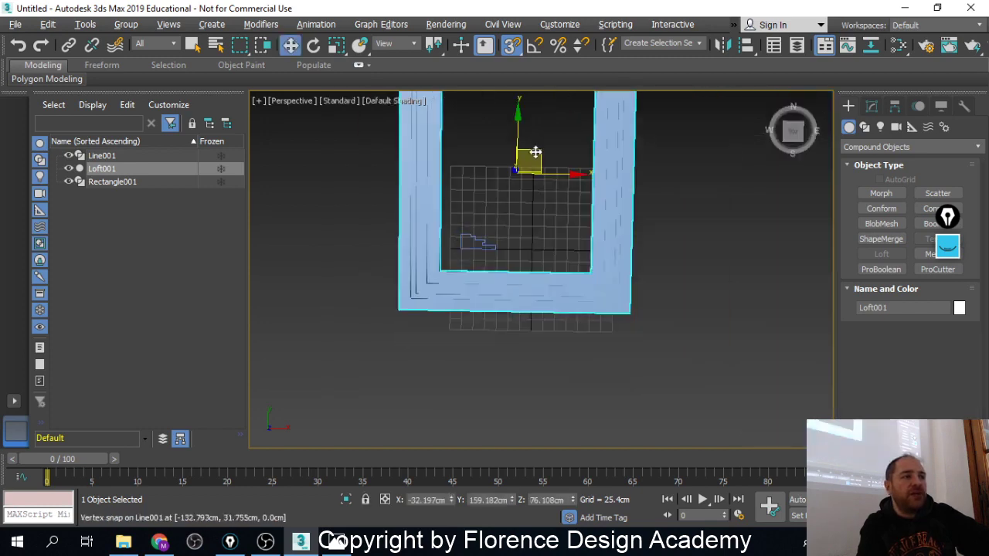
{"action": "left_click_drag", "start_coordinate": [535, 153], "coordinate": [746, 159]}
{"action": "middle_click_drag", "start_coordinate": [556, 251], "coordinate": [417, 209]}
{"action": "left_click", "coordinate": [429, 327]}
Undo a snapped move of Rectangle001, then move it without snapping above the new frame, at about X 421.6 cm, Z 201.7 cm
{"action": "left_click_drag", "start_coordinate": [394, 188], "coordinate": [406, 160]}
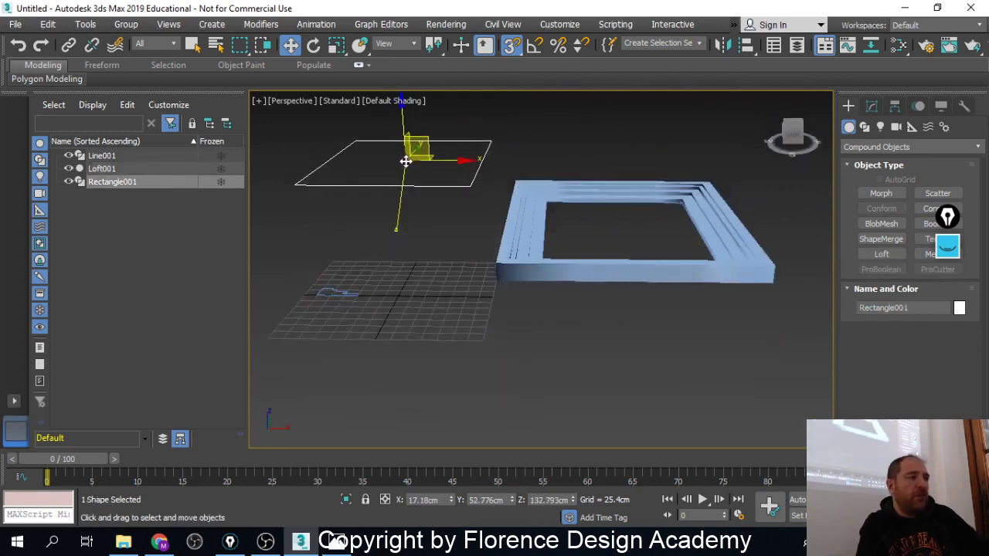
{"action": "key", "text": "ctrl+z"}
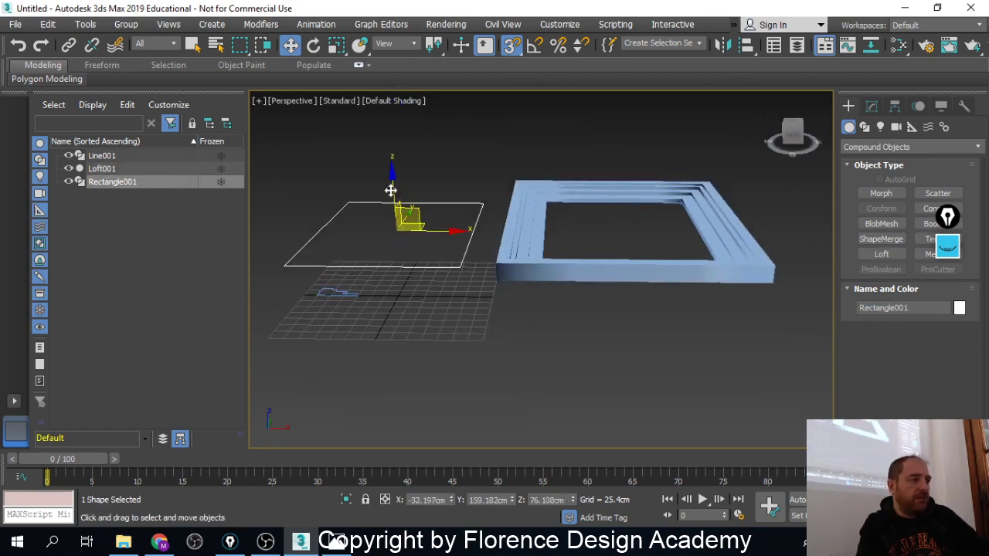
{"action": "left_click_drag", "start_coordinate": [390, 190], "coordinate": [434, 179]}
{"action": "middle_click_drag", "start_coordinate": [434, 179], "coordinate": [452, 265], "text": "alt"}
{"action": "left_click_drag", "start_coordinate": [409, 172], "coordinate": [659, 221]}
{"action": "scroll", "coordinate": [612, 249], "scroll_direction": "down", "scroll_amount": 2}
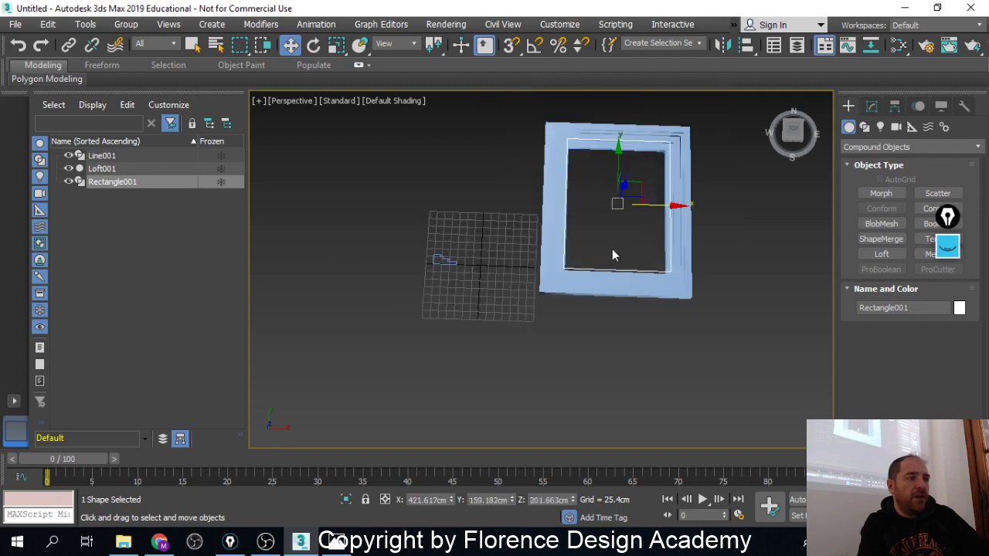
Lower Rectangle001 to about Z 91.3 cm and align it with the frame's inner edge at about X 431 cm, Y 176.5 cm
{"action": "middle_click_drag", "start_coordinate": [612, 248], "coordinate": [555, 142], "text": "alt"}
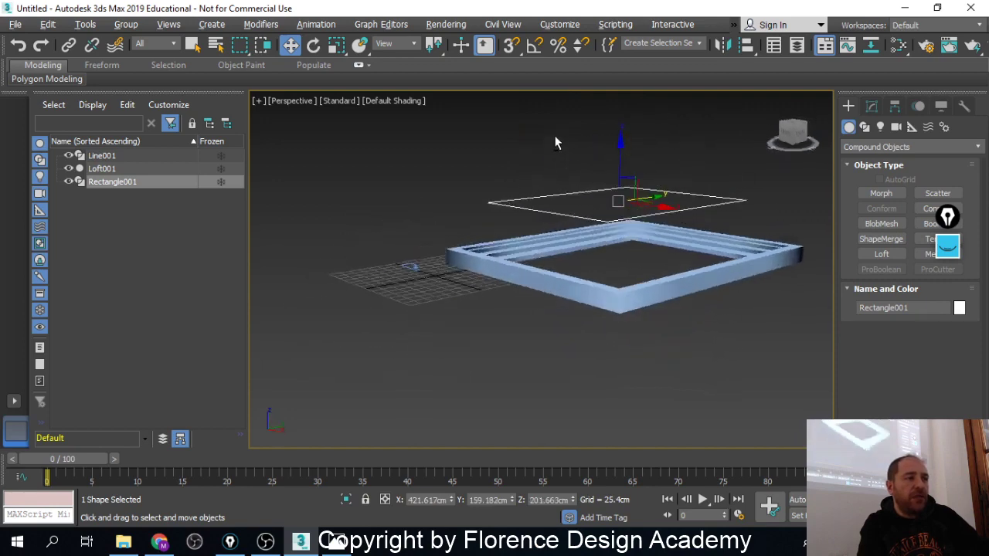
{"action": "left_click_drag", "start_coordinate": [620, 147], "coordinate": [624, 204]}
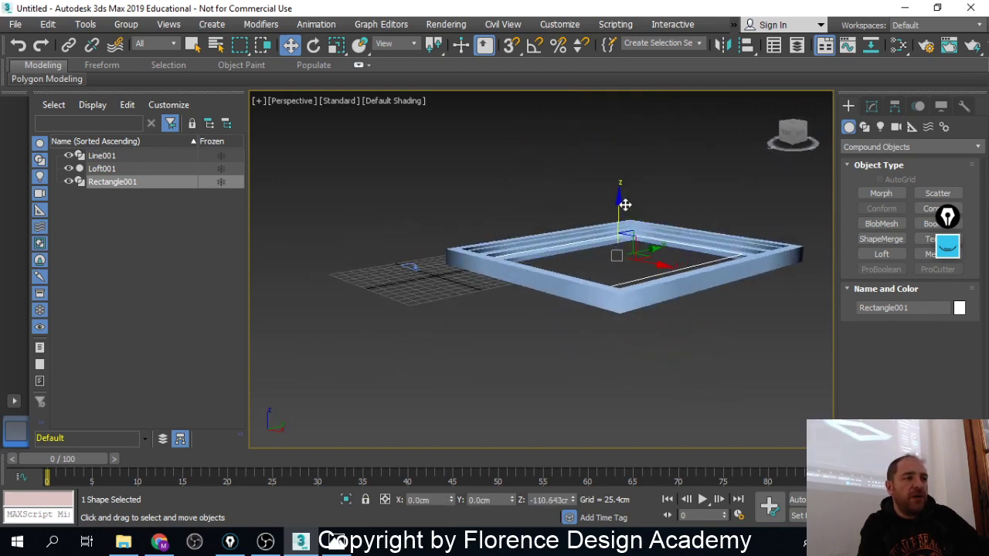
{"action": "middle_click_drag", "start_coordinate": [624, 209], "coordinate": [677, 313], "text": "alt"}
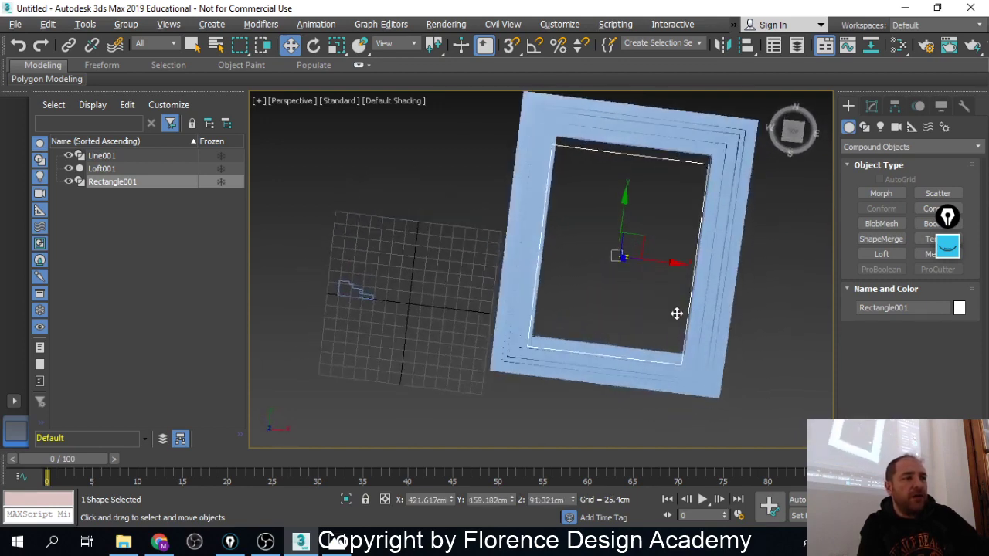
{"action": "left_click_drag", "start_coordinate": [642, 232], "coordinate": [649, 224]}
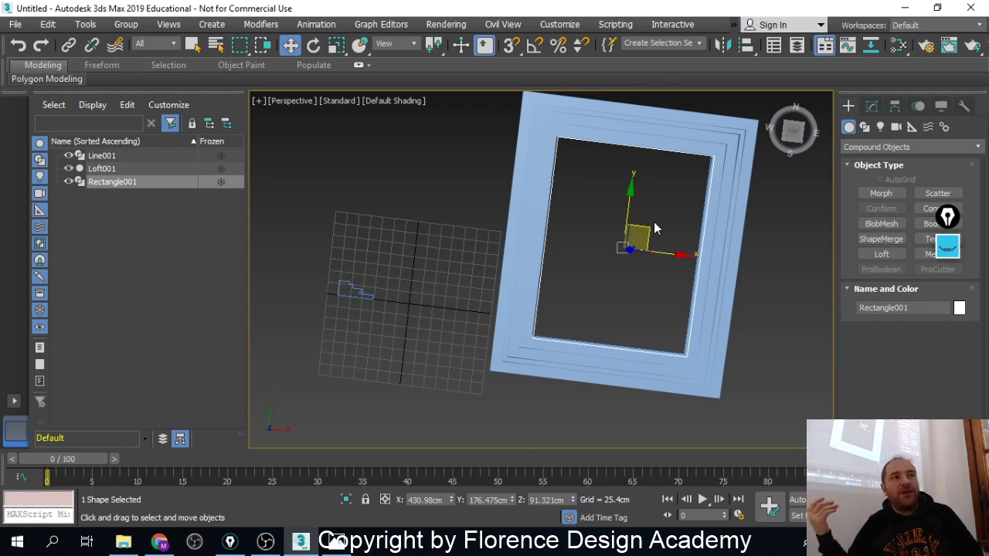
Move only the pivot of the Line001 profile away from the shape to about X -0.9 cm, Y 1 cm
{"action": "left_click", "coordinate": [351, 287]}
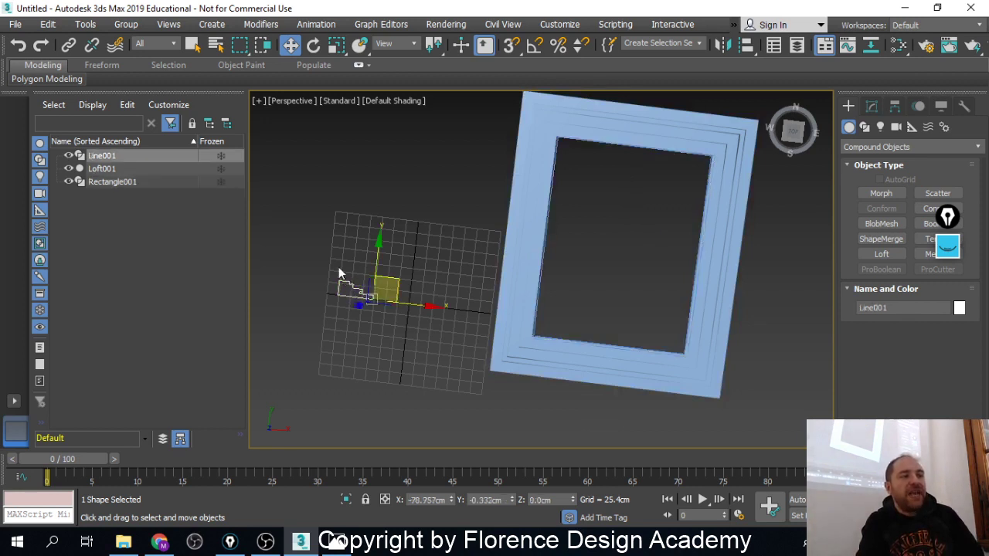
{"action": "middle_click_drag", "start_coordinate": [349, 273], "coordinate": [394, 274]}
{"action": "scroll", "coordinate": [382, 303], "scroll_direction": "up", "scroll_amount": 3}
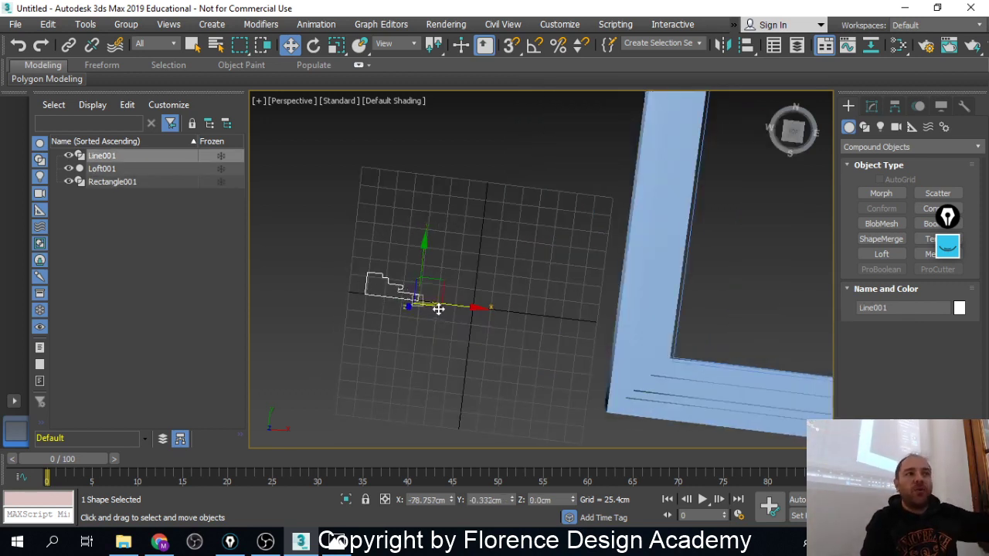
{"action": "left_click", "coordinate": [894, 106]}
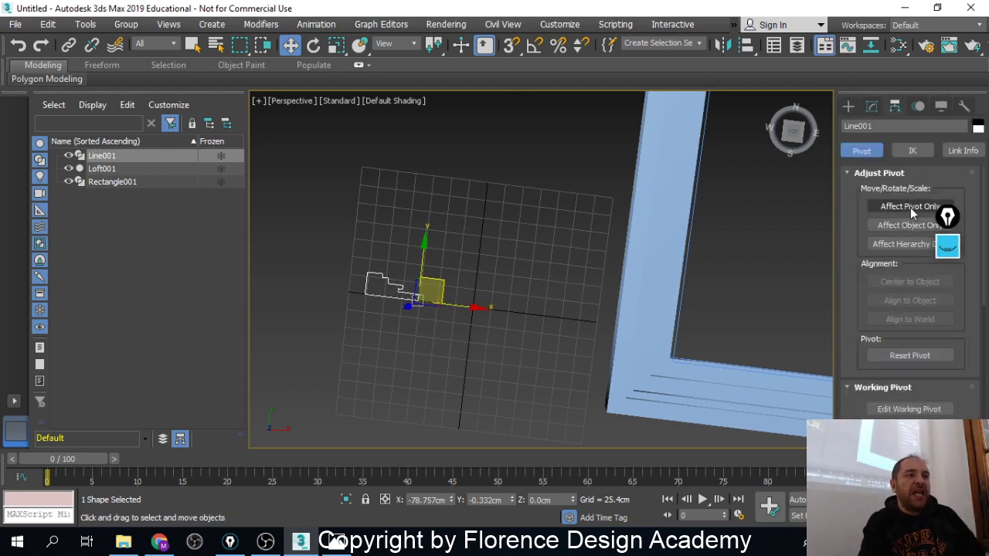
{"action": "left_click", "coordinate": [907, 207]}
{"action": "mouse_move", "coordinate": [446, 276]}
{"action": "left_mouse_down"}
{"action": "mouse_move", "coordinate": [439, 283]}
{"action": "mouse_move", "coordinate": [448, 289]}
{"action": "mouse_move", "coordinate": [475, 288]}
{"action": "mouse_move", "coordinate": [445, 281]}
{"action": "left_mouse_up"}
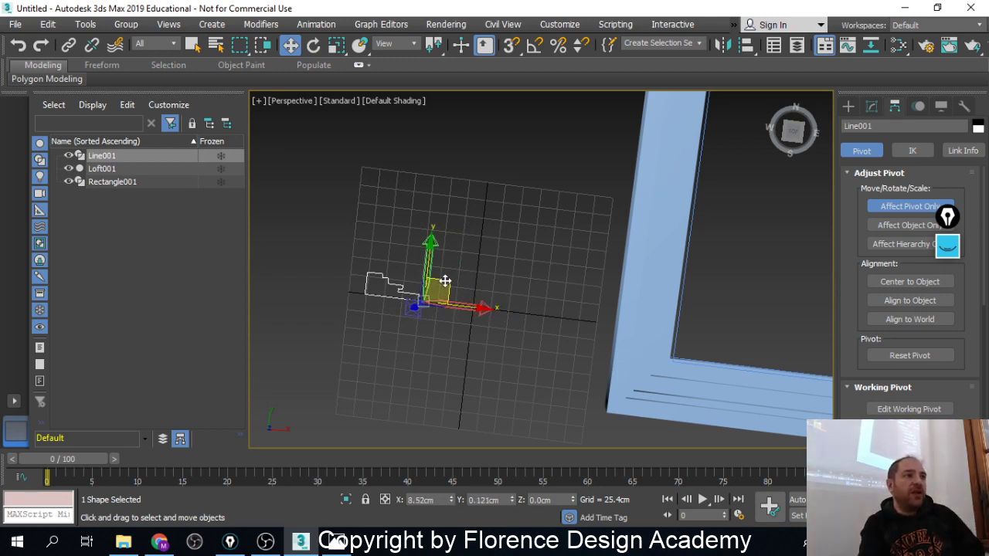
{"action": "left_click_drag", "start_coordinate": [445, 281], "coordinate": [480, 290]}
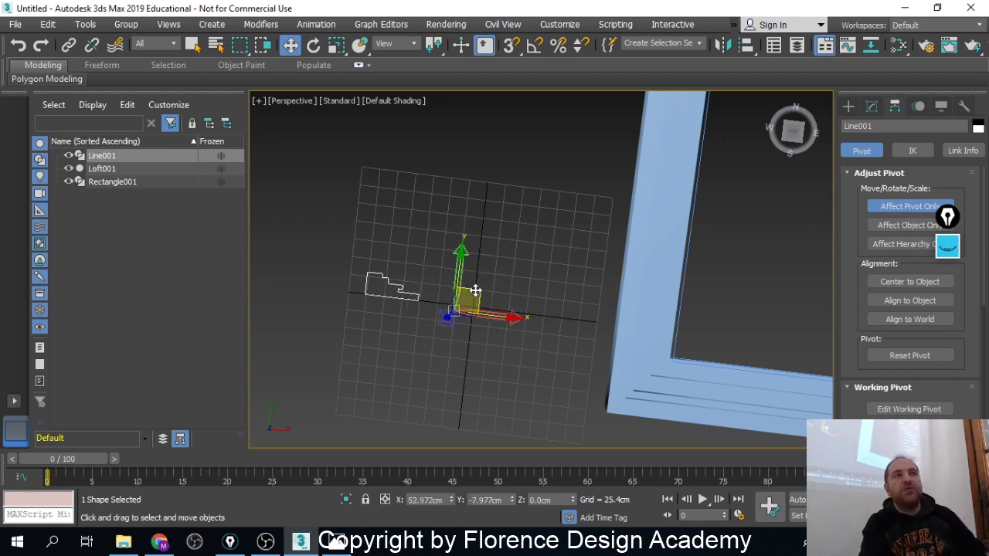
{"action": "mouse_move", "coordinate": [475, 291]}
{"action": "left_mouse_down"}
{"action": "mouse_move", "coordinate": [508, 290]}
{"action": "mouse_move", "coordinate": [442, 278]}
{"action": "mouse_move", "coordinate": [494, 287]}
{"action": "left_mouse_up"}
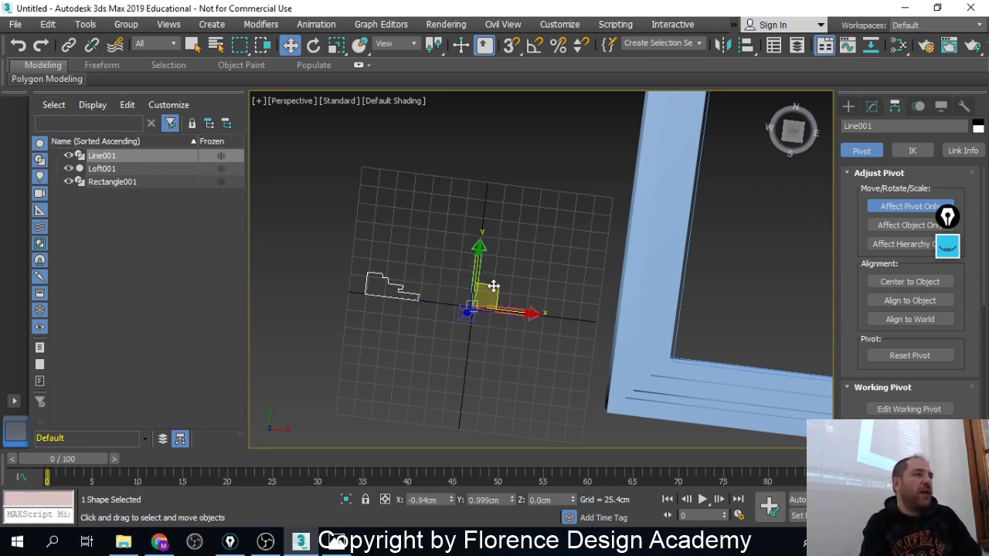
Delete the Loft001 frame and select the Line001 profile to check its offset pivot
{"action": "left_click", "coordinate": [675, 251]}
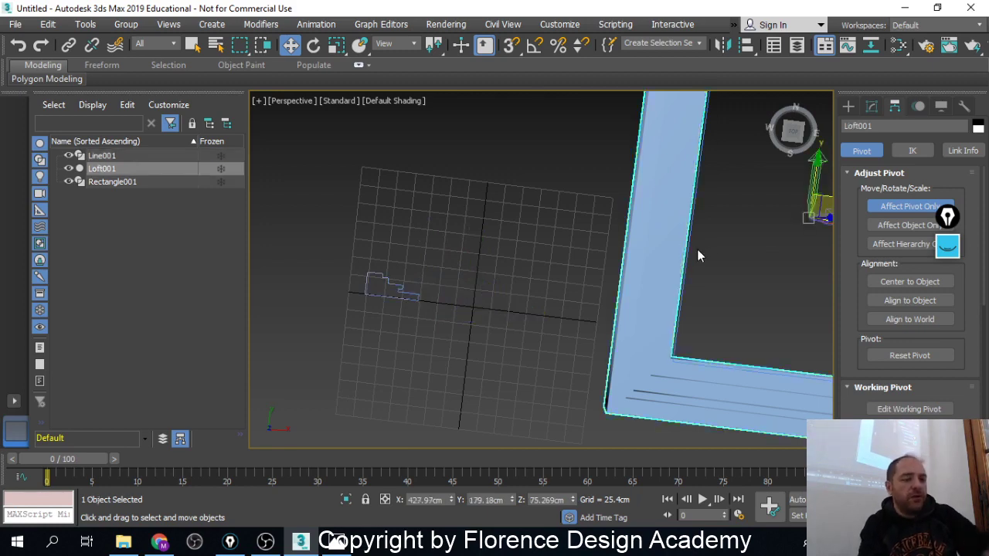
{"action": "key", "text": "Delete"}
{"action": "scroll", "coordinate": [551, 261], "scroll_direction": "down", "scroll_amount": 5}
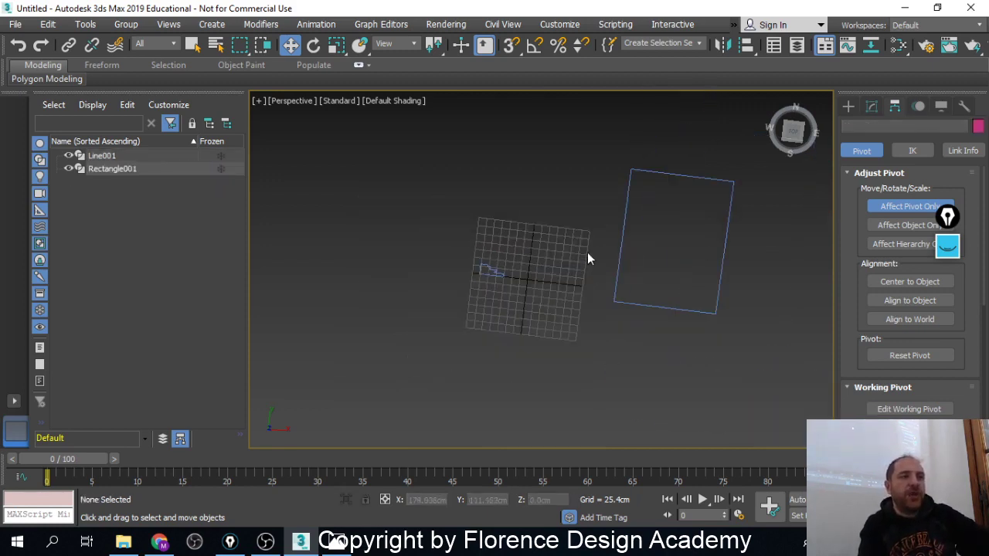
{"action": "scroll", "coordinate": [501, 271], "scroll_direction": "up", "scroll_amount": 5}
{"action": "left_click", "coordinate": [504, 272]}
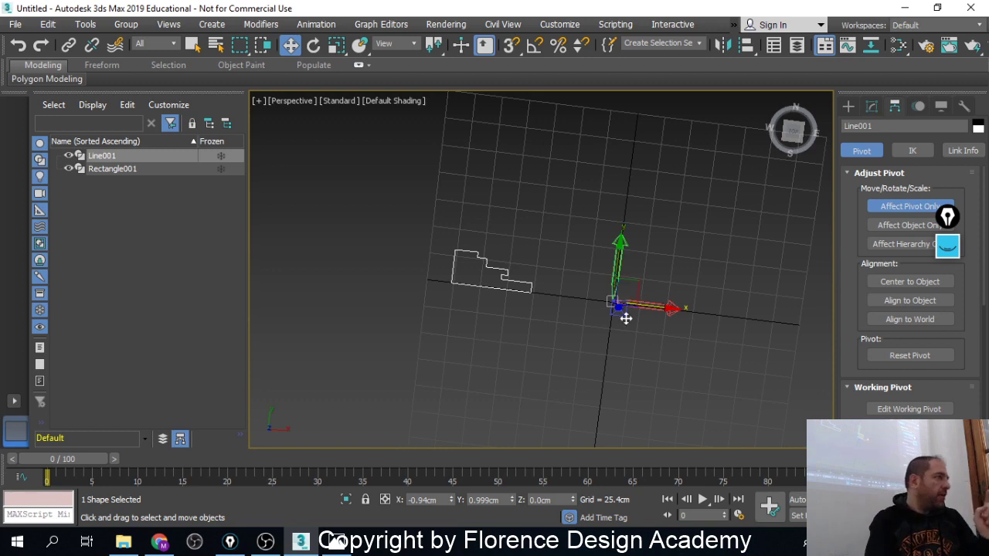
{"action": "scroll", "coordinate": [625, 316], "scroll_direction": "down", "scroll_amount": 5}
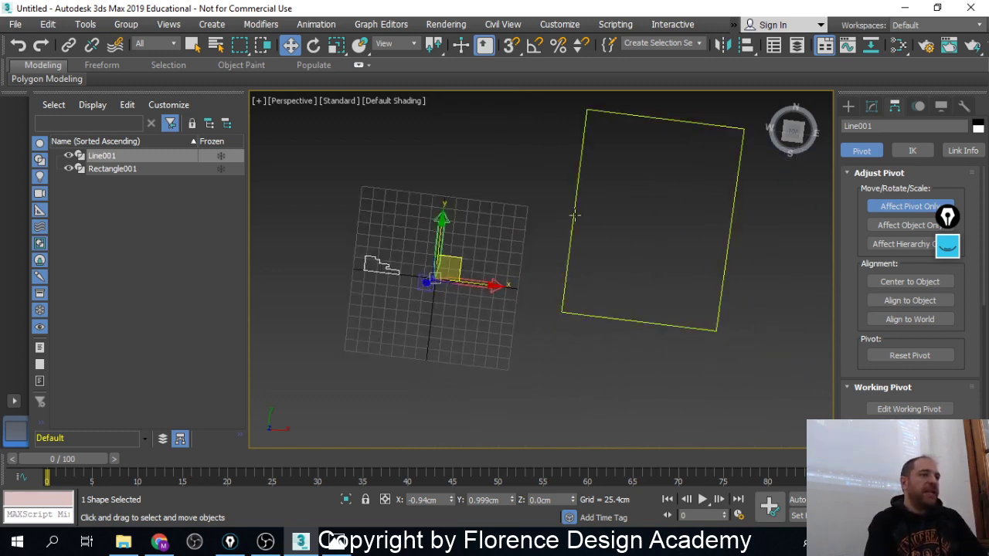
Loft the Line001 profile with its offset pivot as an instanced shape along the Rectangle001 path
{"action": "left_click", "coordinate": [574, 217]}
{"action": "left_click", "coordinate": [848, 106]}
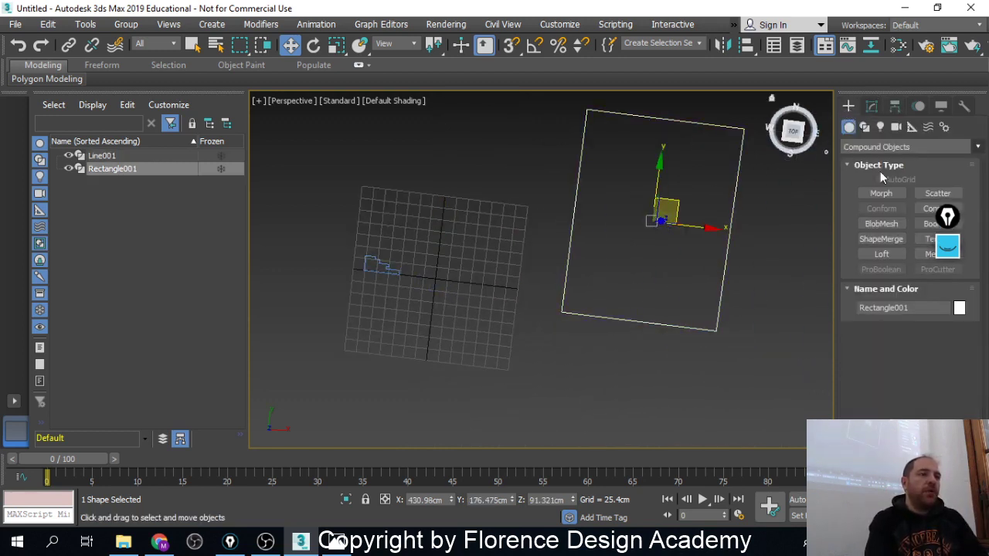
{"action": "left_click", "coordinate": [882, 254]}
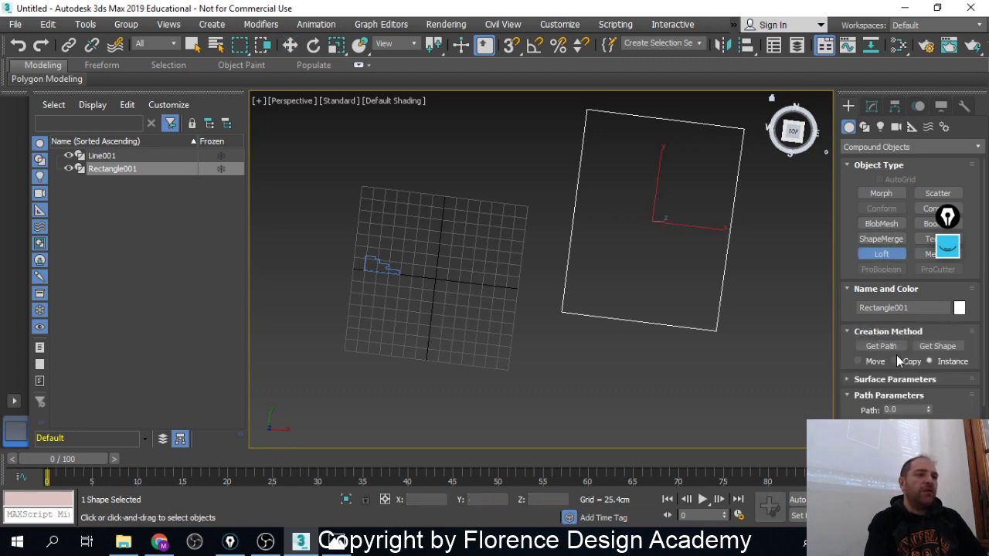
{"action": "left_click", "coordinate": [931, 347]}
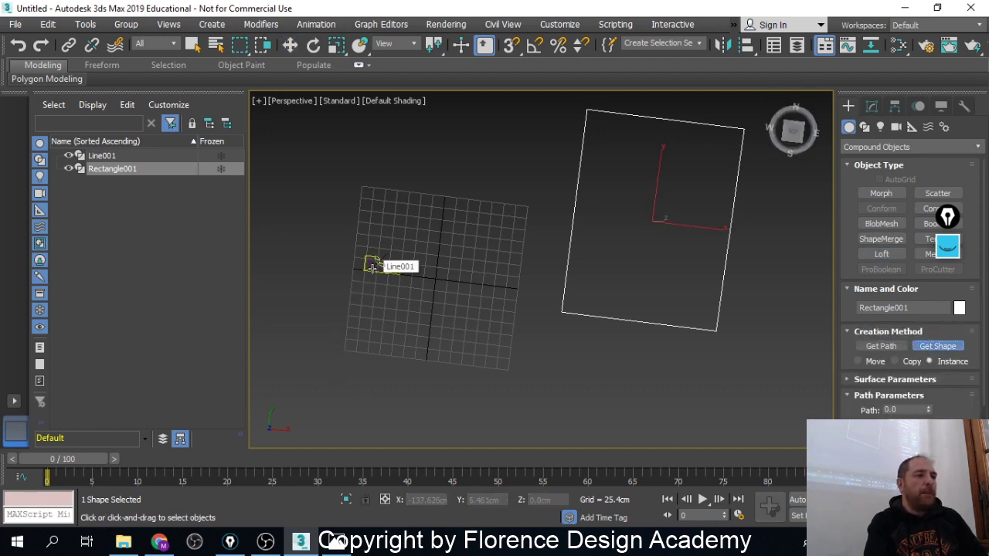
{"action": "left_click", "coordinate": [373, 267]}
{"action": "key", "text": "w"}
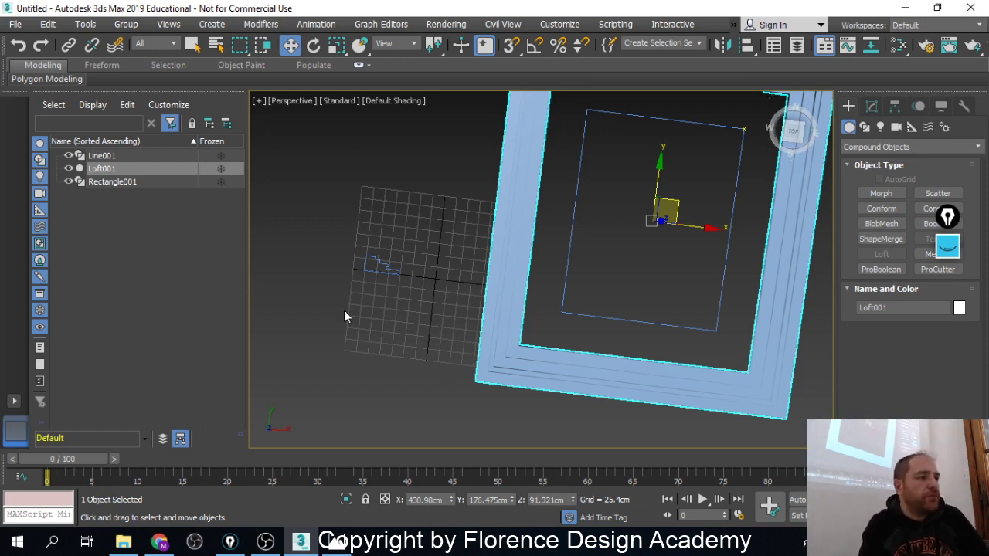
Move the Line001 profile so its pivot sits at about X 48.1 cm, Y -82.7 cm
{"action": "right_click", "coordinate": [419, 289]}
{"action": "left_click", "coordinate": [379, 268]}
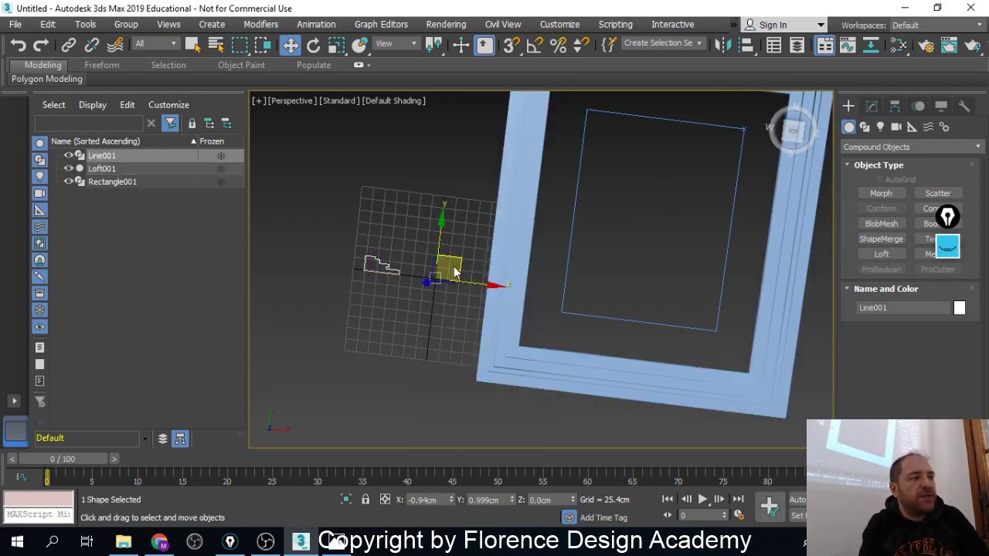
{"action": "left_click_drag", "start_coordinate": [454, 271], "coordinate": [472, 295]}
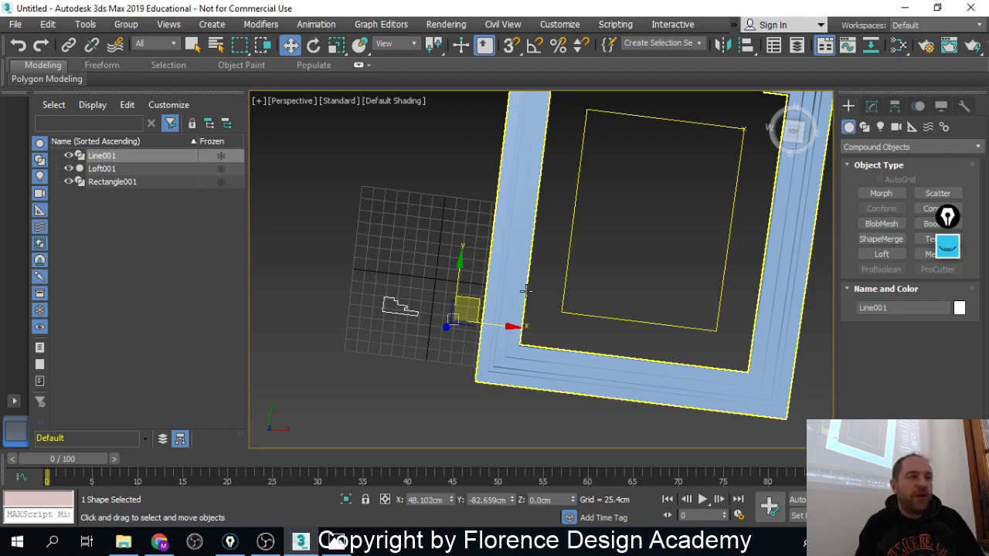
Draw a circle spline with a radius of about 25 cm just above the Line001 profile
{"action": "left_click", "coordinate": [865, 127]}
{"action": "left_click", "coordinate": [880, 220]}
{"action": "scroll", "coordinate": [404, 287], "scroll_direction": "up", "scroll_amount": 3}
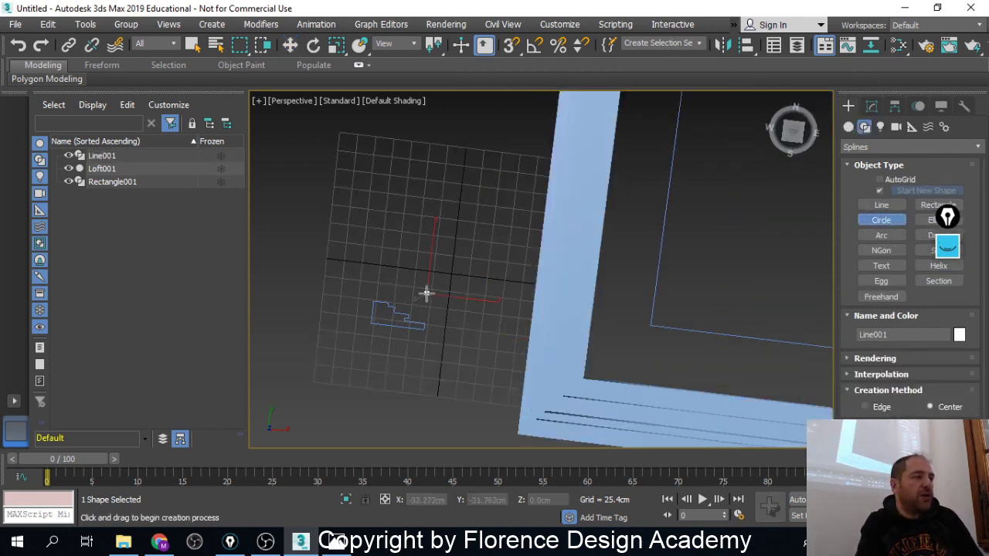
{"action": "left_click_drag", "start_coordinate": [425, 293], "coordinate": [442, 302]}
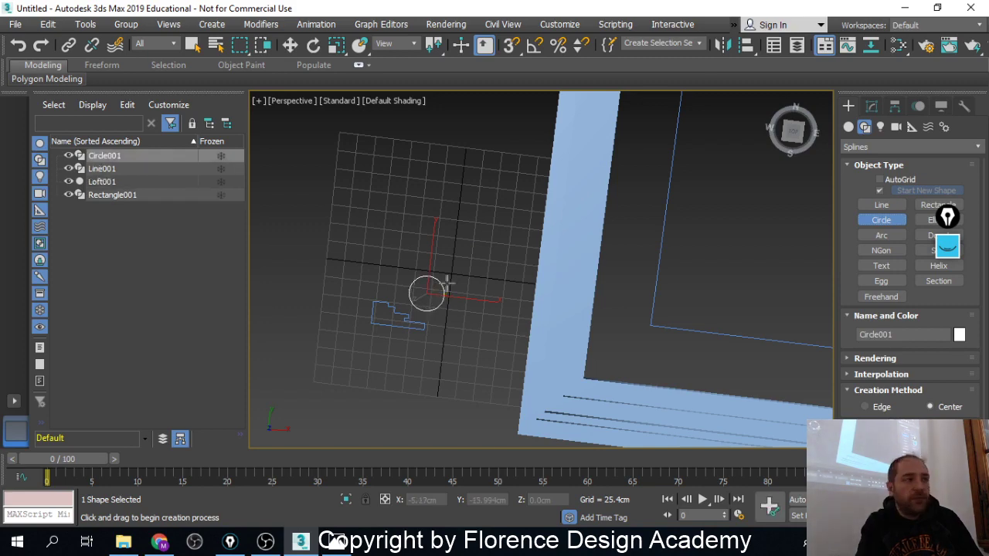
{"action": "key", "text": "w"}
{"action": "scroll", "coordinate": [573, 241], "scroll_direction": "down", "scroll_amount": 3}
Loft the circle as an instanced shape along the Rectangle001 path to make a round tubular frame
{"action": "left_click", "coordinate": [608, 241]}
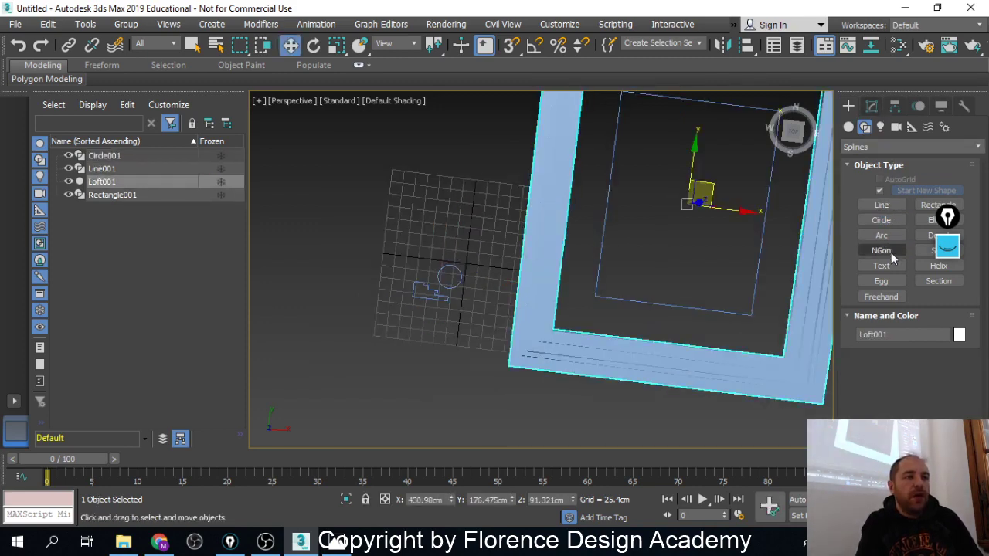
{"action": "left_click", "coordinate": [849, 127]}
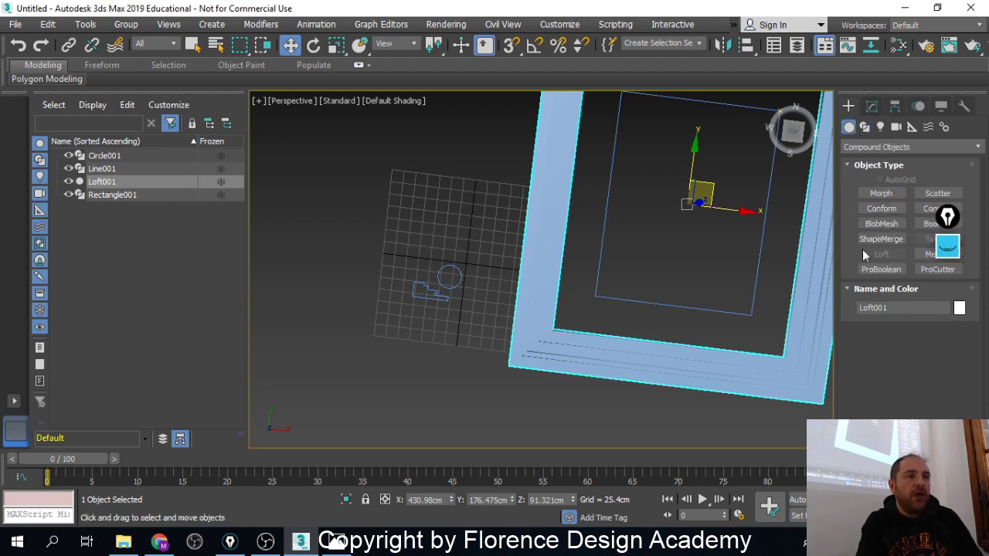
{"action": "left_click", "coordinate": [755, 258]}
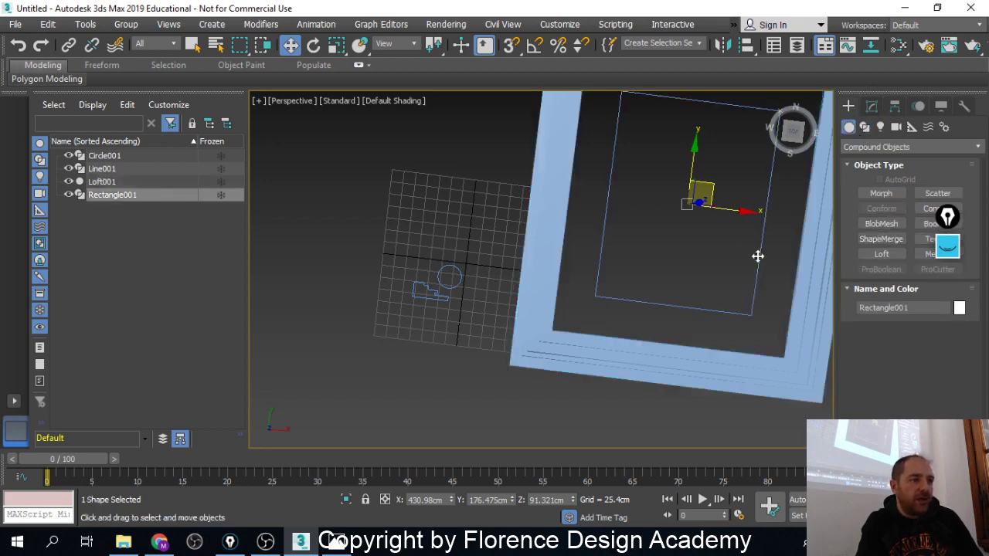
{"action": "left_click", "coordinate": [881, 255]}
{"action": "left_click", "coordinate": [937, 346]}
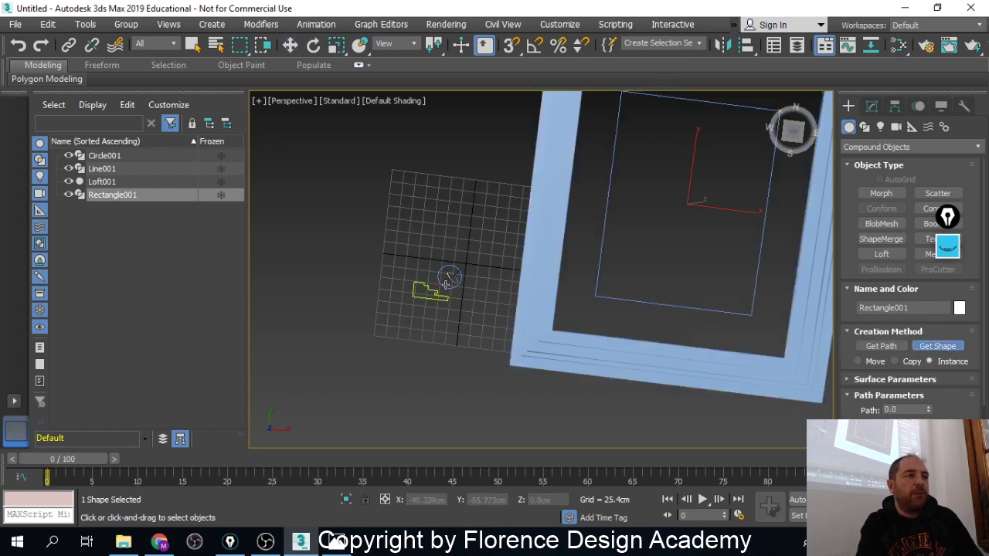
{"action": "left_click", "coordinate": [459, 281]}
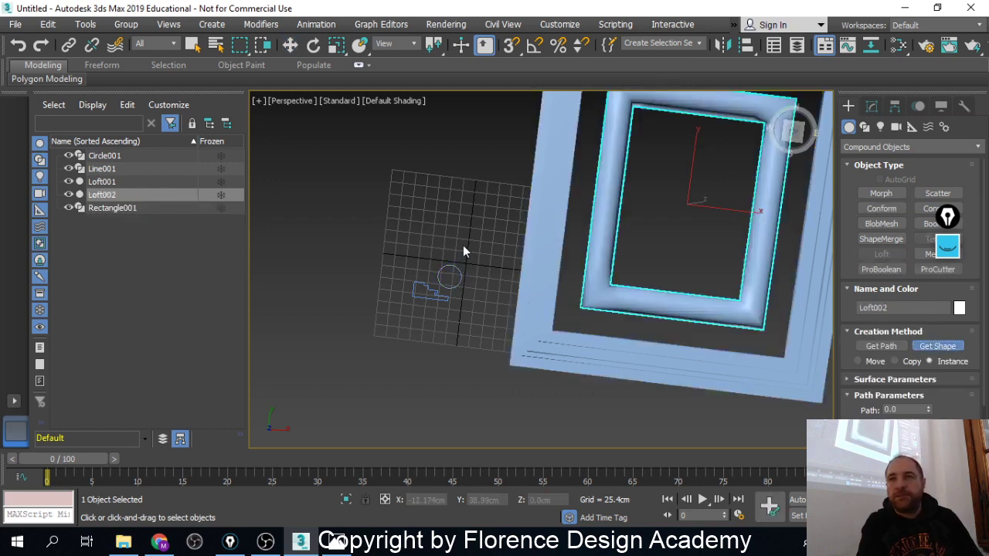
{"action": "key", "text": "w"}
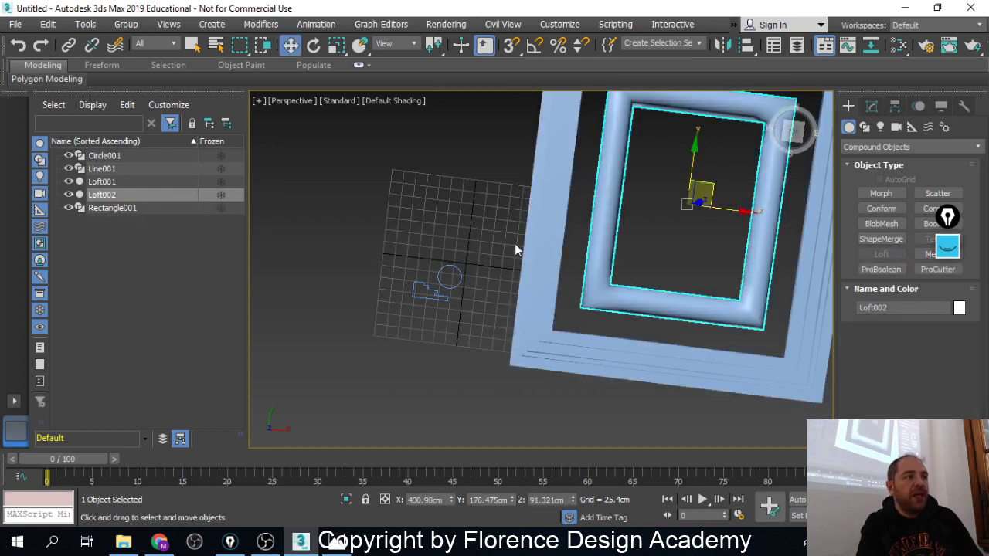
Select Rectangle001 and move it west along X, clear of both frames, to about X -274.8 cm
{"action": "left_click", "coordinate": [600, 224]}
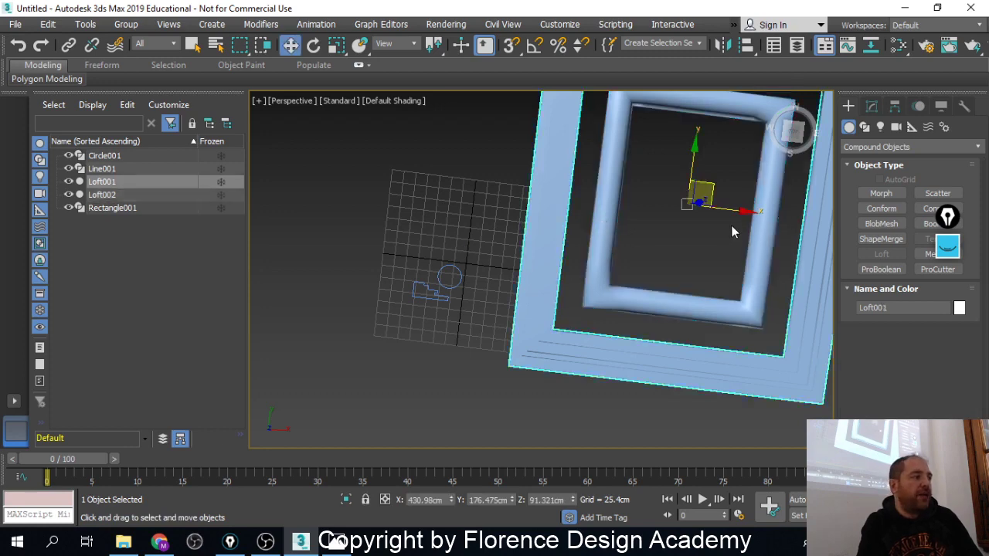
{"action": "left_click", "coordinate": [137, 206]}
{"action": "left_click_drag", "start_coordinate": [739, 209], "coordinate": [380, 203]}
{"action": "scroll", "coordinate": [462, 226], "scroll_direction": "down", "scroll_amount": 3}
{"action": "middle_click_drag", "start_coordinate": [463, 227], "coordinate": [473, 263]}
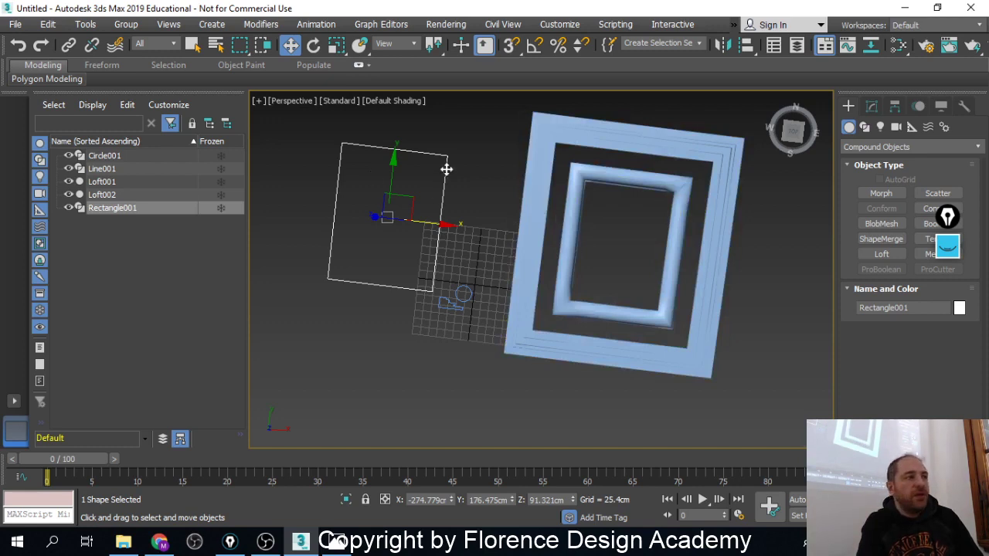
Set Rectangle001's length to about 367.4 cm and its corner radius to about 67.4 cm
{"action": "left_click", "coordinate": [872, 106]}
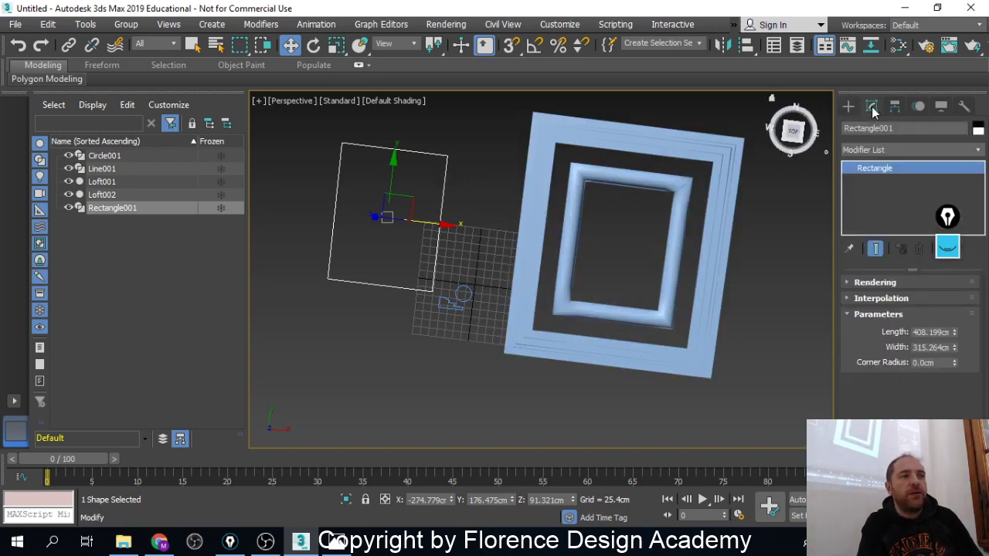
{"action": "left_click_drag", "start_coordinate": [953, 334], "coordinate": [959, 263]}
{"action": "left_click_drag", "start_coordinate": [20, 94], "coordinate": [258, 517]}
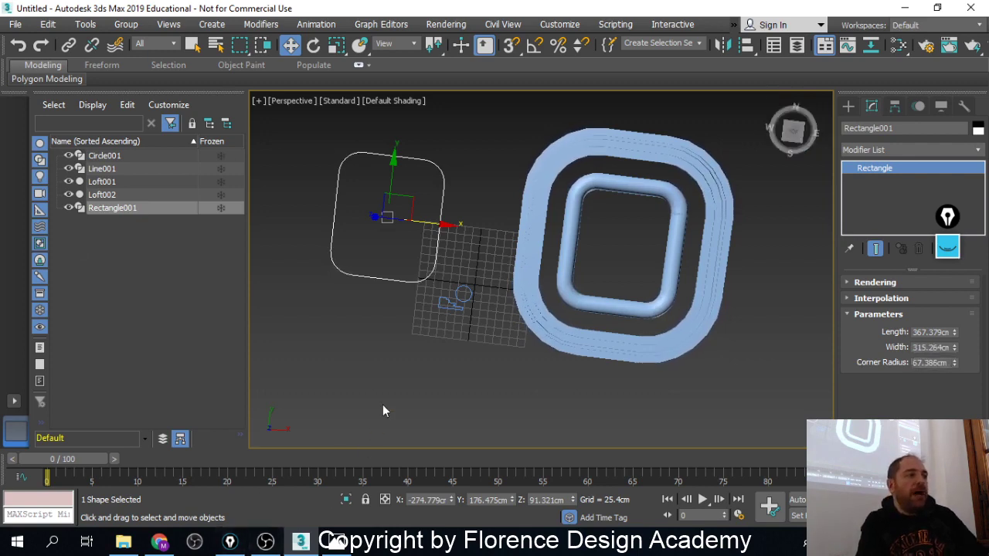
Reduce the radius of Circle001 to about 15 cm to thin the tubular frame
{"action": "middle_click_drag", "start_coordinate": [415, 369], "coordinate": [411, 286], "text": "alt"}
{"action": "scroll", "coordinate": [469, 293], "scroll_direction": "up", "scroll_amount": 4}
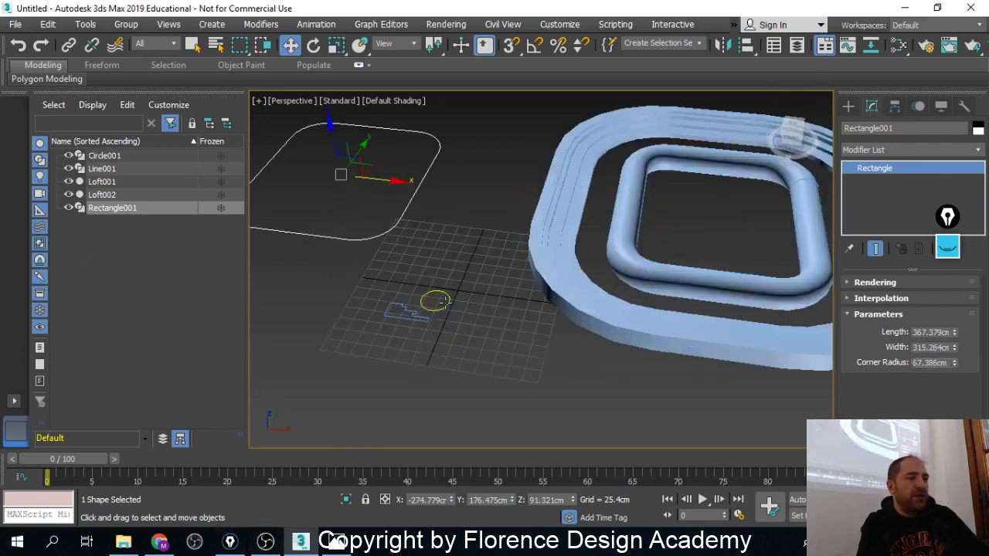
{"action": "left_click", "coordinate": [448, 302]}
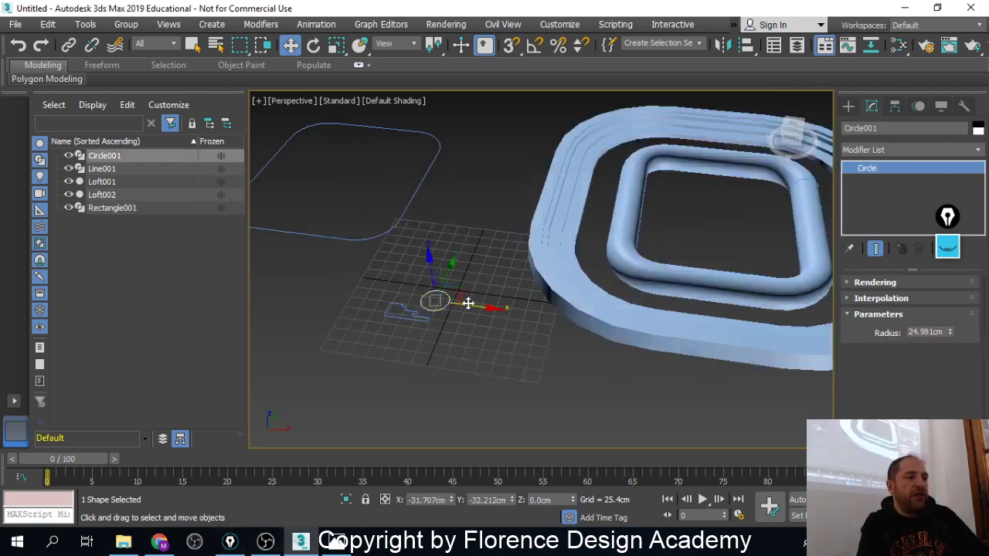
{"action": "left_click", "coordinate": [949, 329]}
{"action": "left_click_drag", "start_coordinate": [949, 332], "coordinate": [948, 361]}
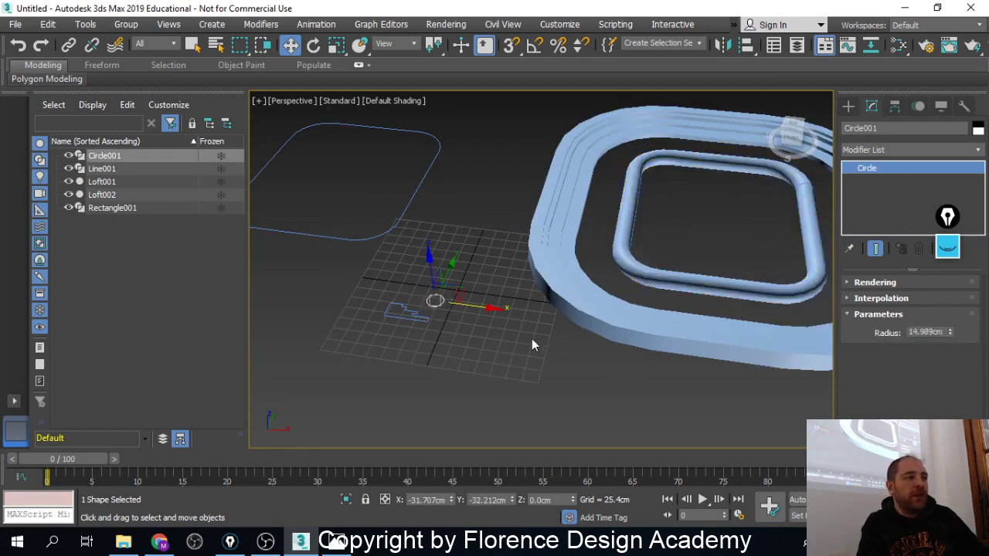
Move the upper-left corner vertex of the stepped Line001 profile far along positive Y to heighten the lofted frame's wall
{"action": "left_click", "coordinate": [397, 312]}
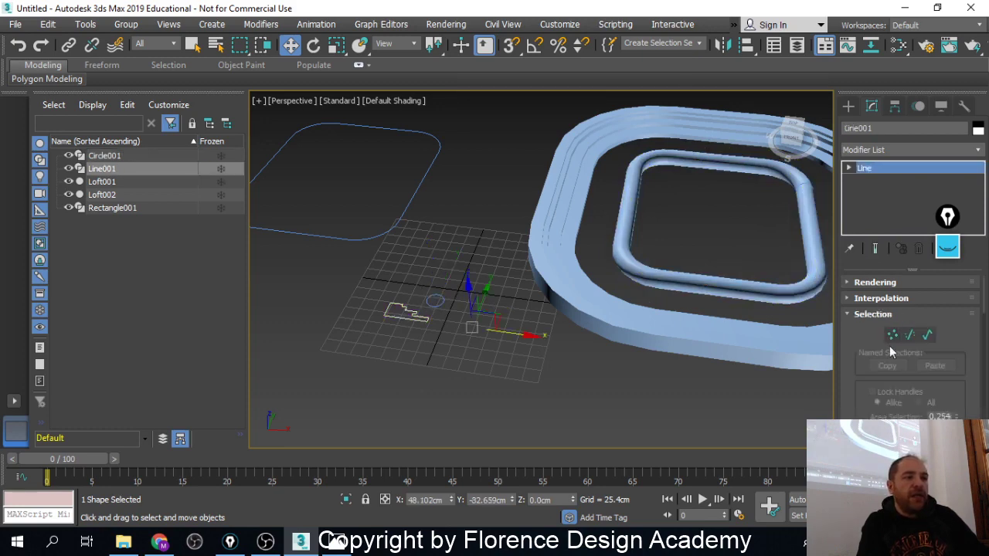
{"action": "left_click", "coordinate": [892, 334]}
{"action": "scroll", "coordinate": [390, 303], "scroll_direction": "up", "scroll_amount": 8}
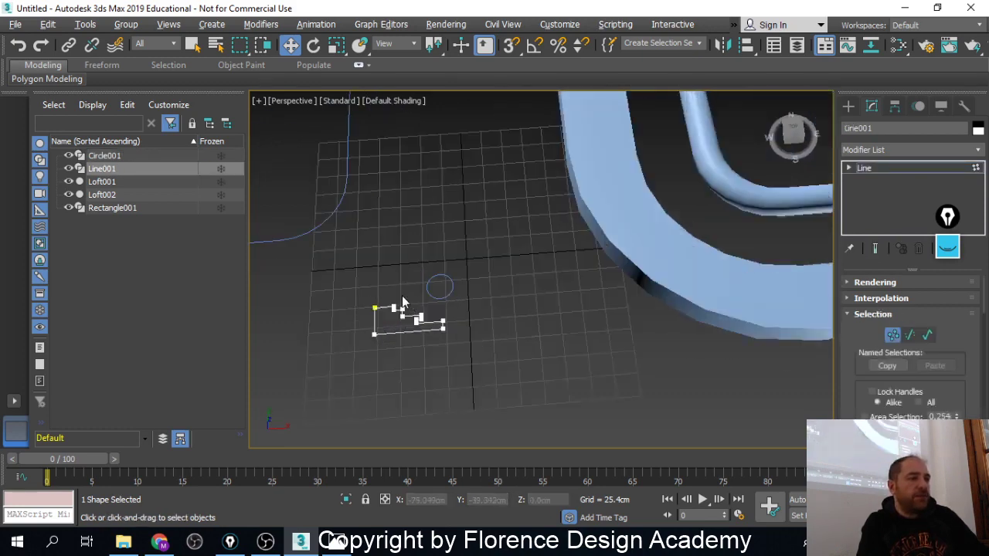
{"action": "left_click_drag", "start_coordinate": [390, 303], "coordinate": [323, 343]}
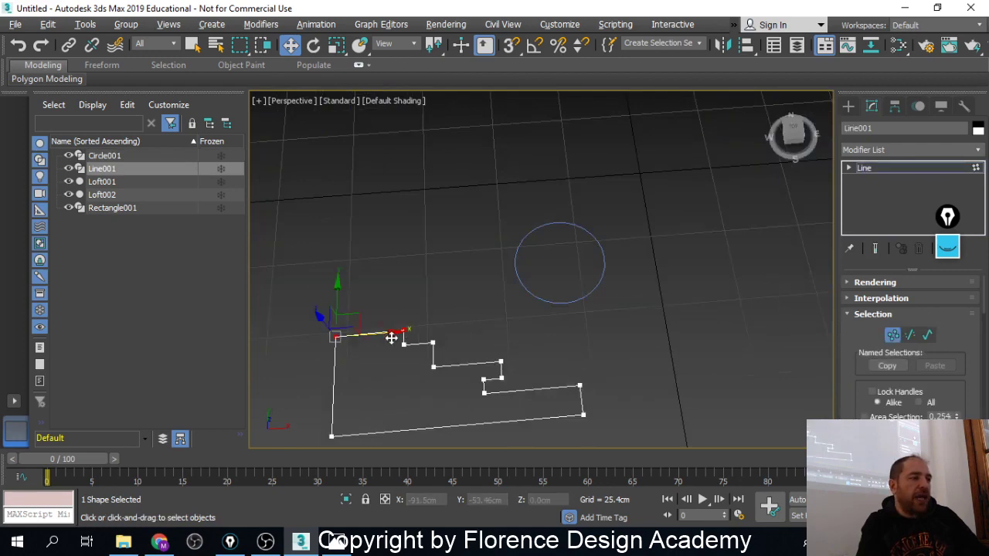
{"action": "scroll", "coordinate": [418, 328], "scroll_direction": "down", "scroll_amount": 6}
{"action": "scroll", "coordinate": [418, 328], "scroll_direction": "down", "scroll_amount": 2}
{"action": "middle_click_drag", "start_coordinate": [428, 322], "coordinate": [419, 302], "text": "alt"}
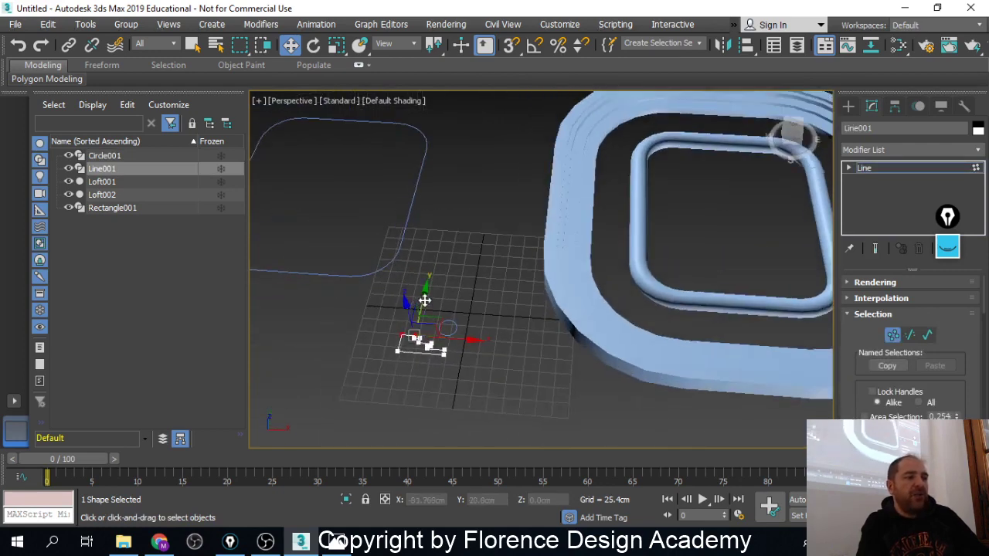
{"action": "left_click_drag", "start_coordinate": [424, 300], "coordinate": [457, 209]}
{"action": "scroll", "coordinate": [465, 244], "scroll_direction": "down", "scroll_amount": 4}
{"action": "middle_click_drag", "start_coordinate": [468, 261], "coordinate": [444, 320]}
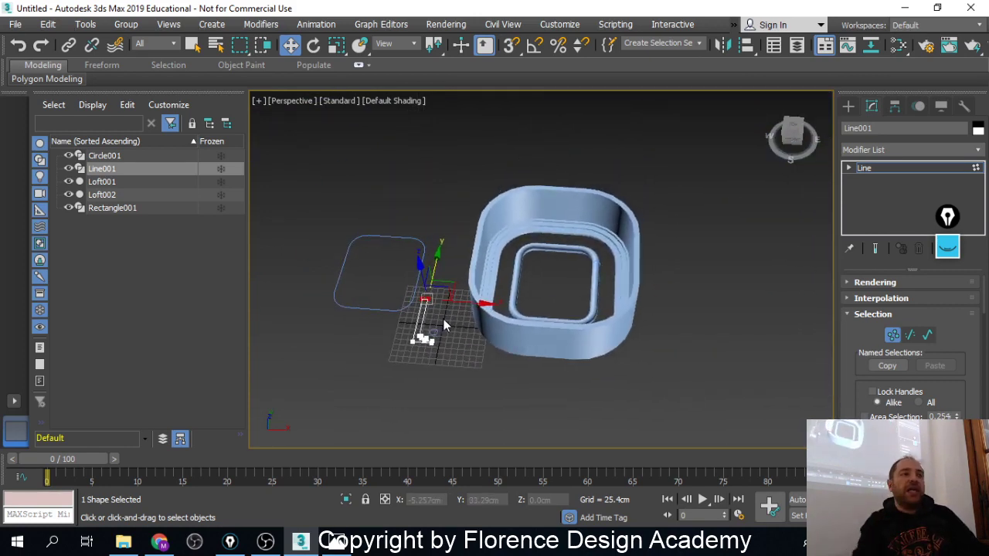
Leave vertex editing and delete all five objects to clear the scene
{"action": "left_click", "coordinate": [904, 168]}
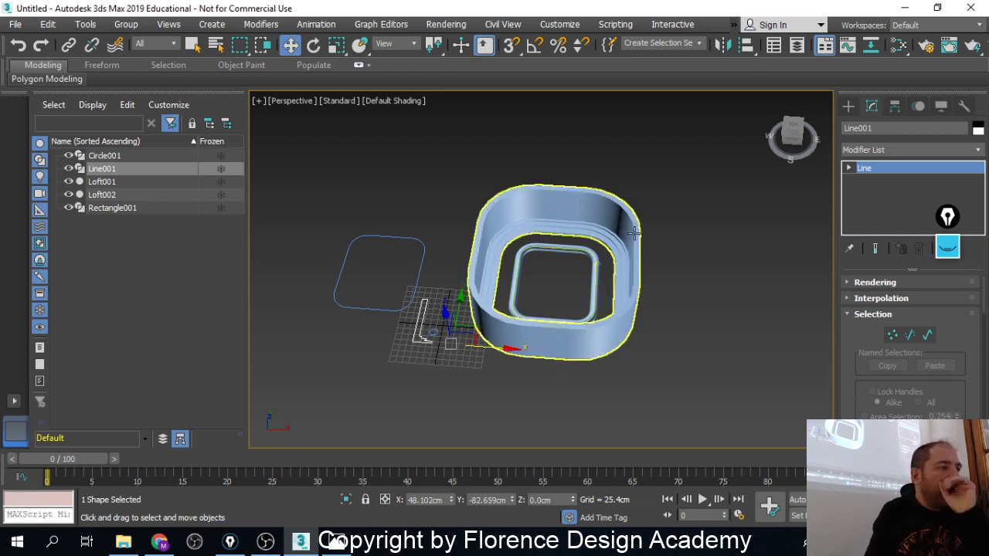
{"action": "left_click_drag", "start_coordinate": [692, 199], "coordinate": [306, 386]}
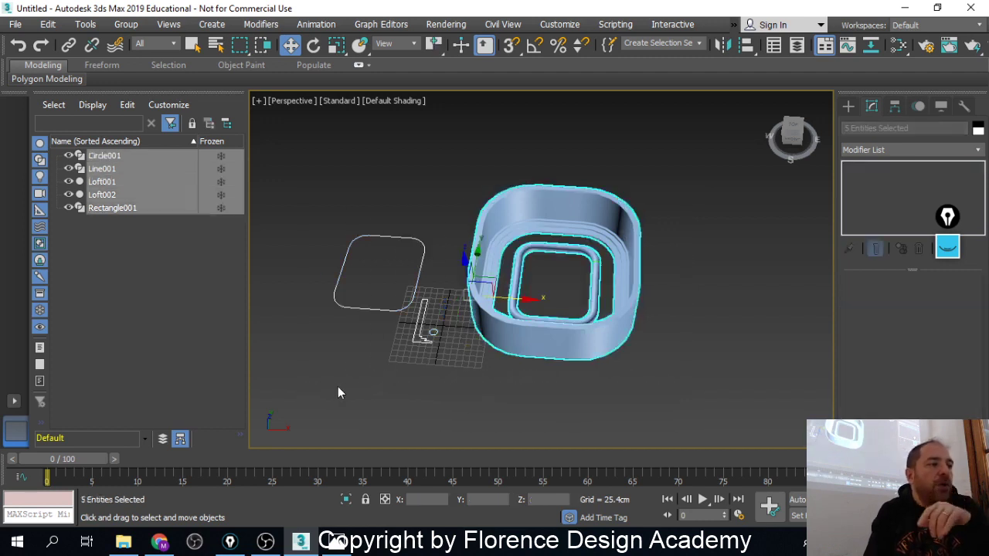
{"action": "key", "text": "Delete"}
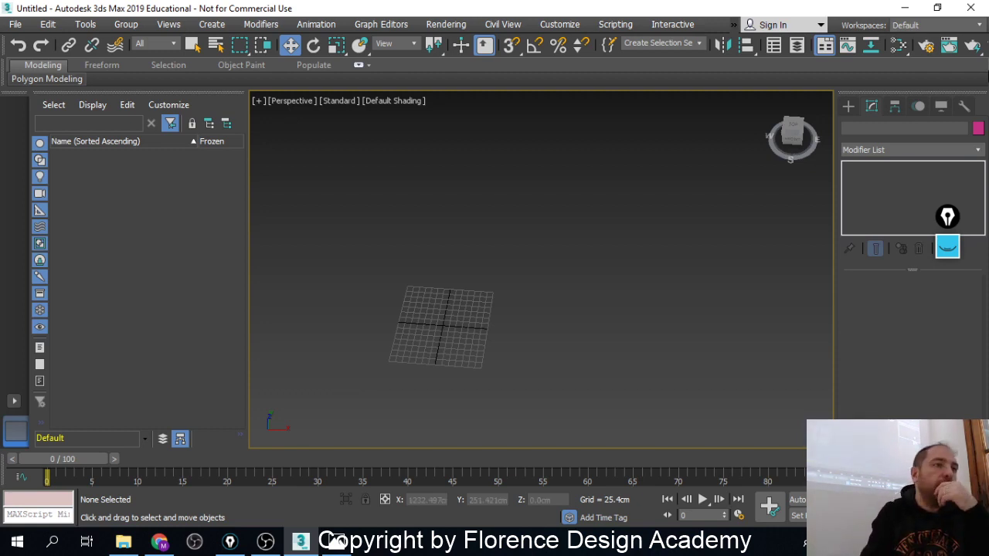
Draw an open zigzag line with six corner vertices running across the grid and past its southeast corner
{"action": "left_click", "coordinate": [848, 105]}
{"action": "left_click", "coordinate": [864, 126]}
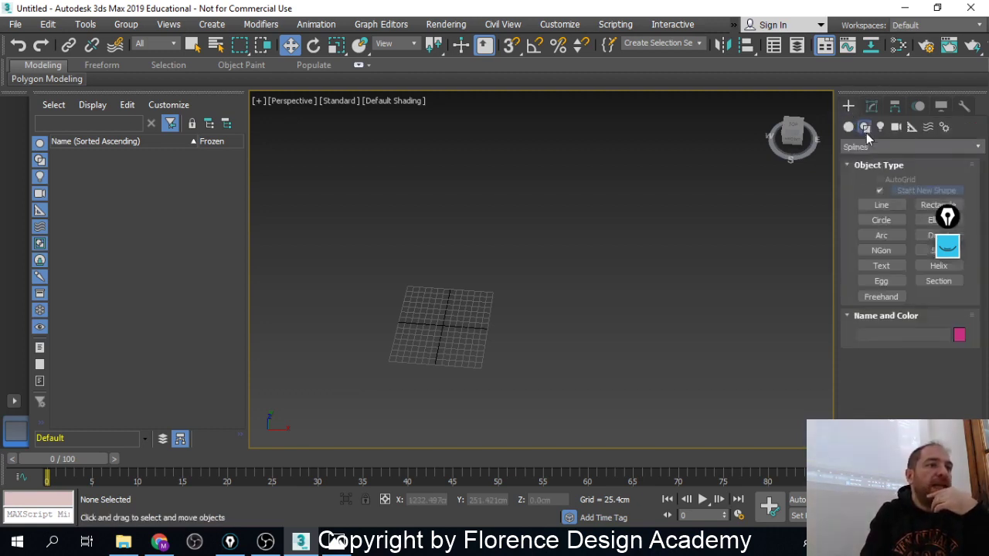
{"action": "left_click", "coordinate": [881, 205]}
{"action": "left_click", "coordinate": [500, 285]}
{"action": "left_click", "coordinate": [425, 319]}
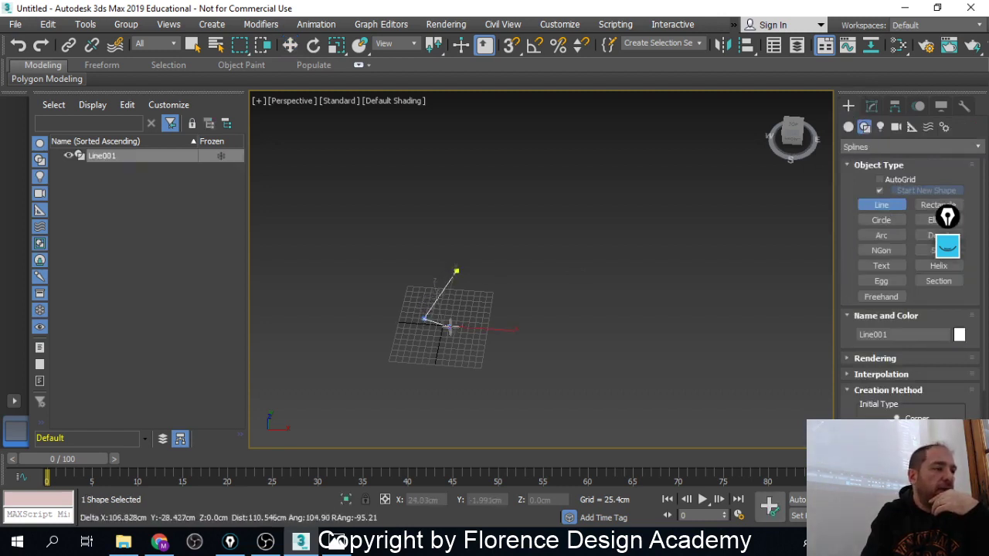
{"action": "left_click", "coordinate": [469, 332]}
{"action": "left_click", "coordinate": [445, 363]}
{"action": "left_click", "coordinate": [500, 421]}
{"action": "right_click", "coordinate": [500, 421]}
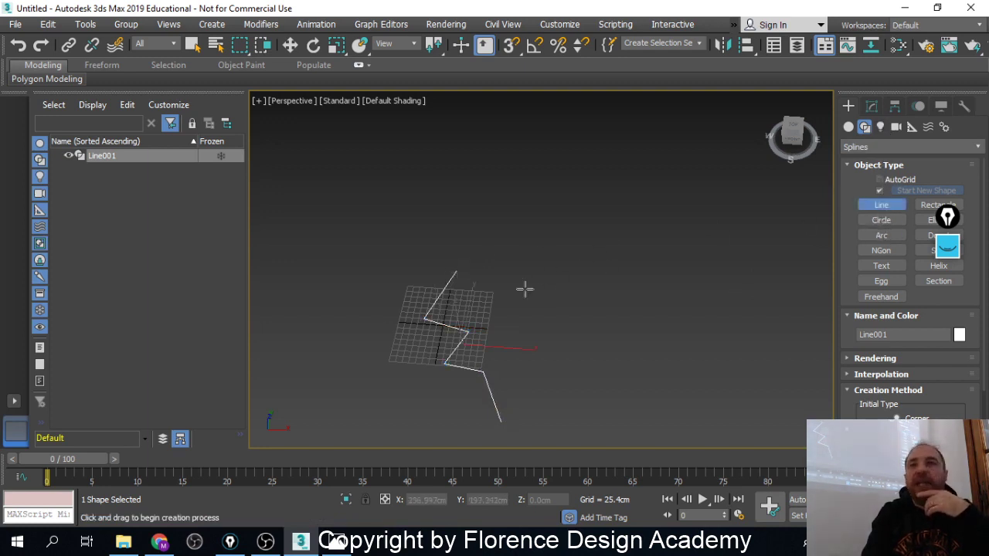
Clone the zigzag line as one instance rotated about 28 degrees around Z, and move it to about X 252 cm, Y 9.5 cm
{"action": "left_click", "coordinate": [314, 45]}
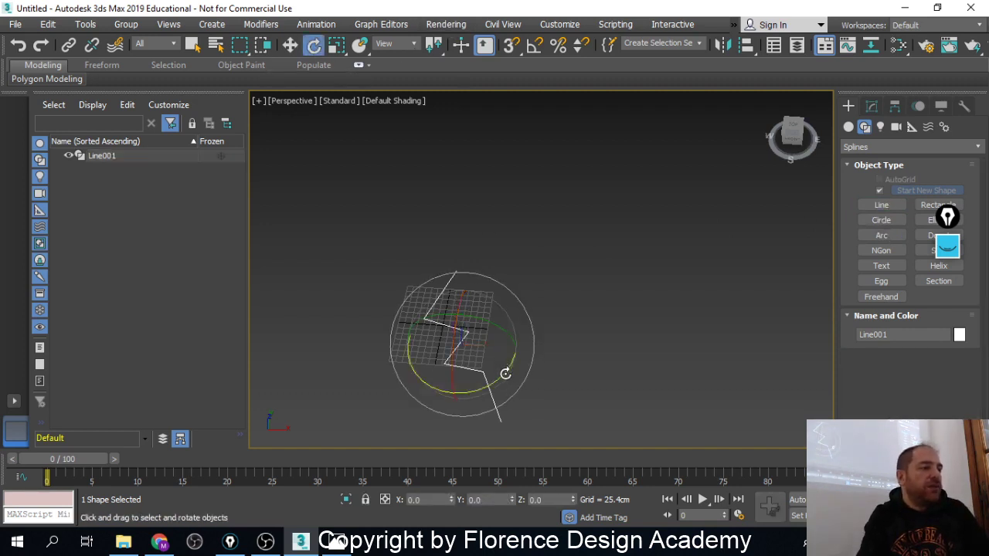
{"action": "left_click_drag", "start_coordinate": [506, 373], "coordinate": [516, 338], "text": "shift"}
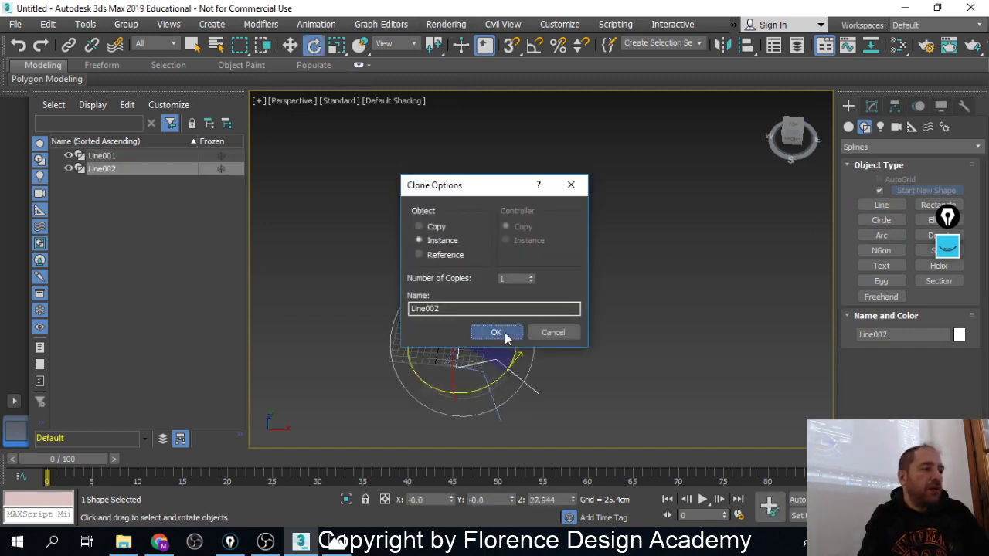
{"action": "left_click", "coordinate": [504, 335]}
{"action": "key", "text": "w"}
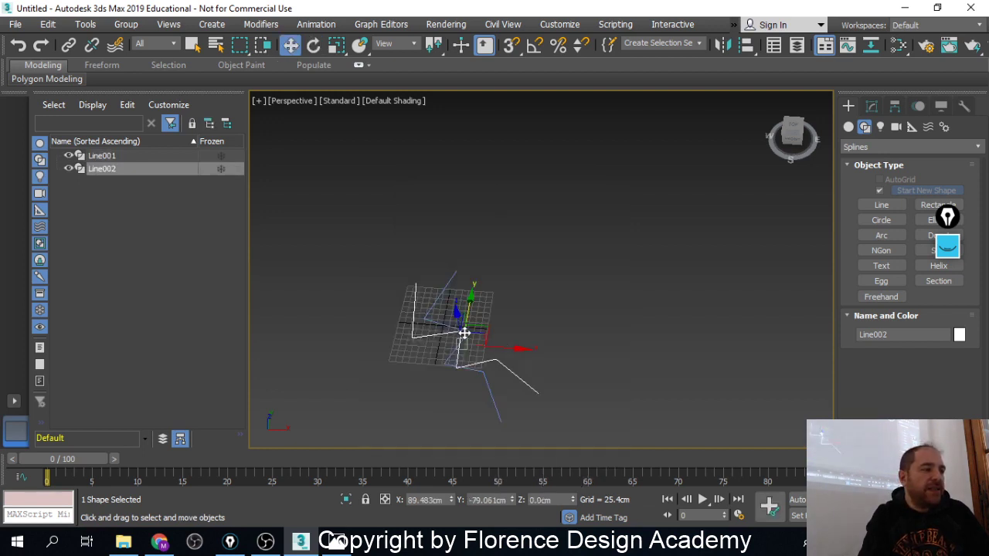
{"action": "left_click_drag", "start_coordinate": [479, 334], "coordinate": [533, 311]}
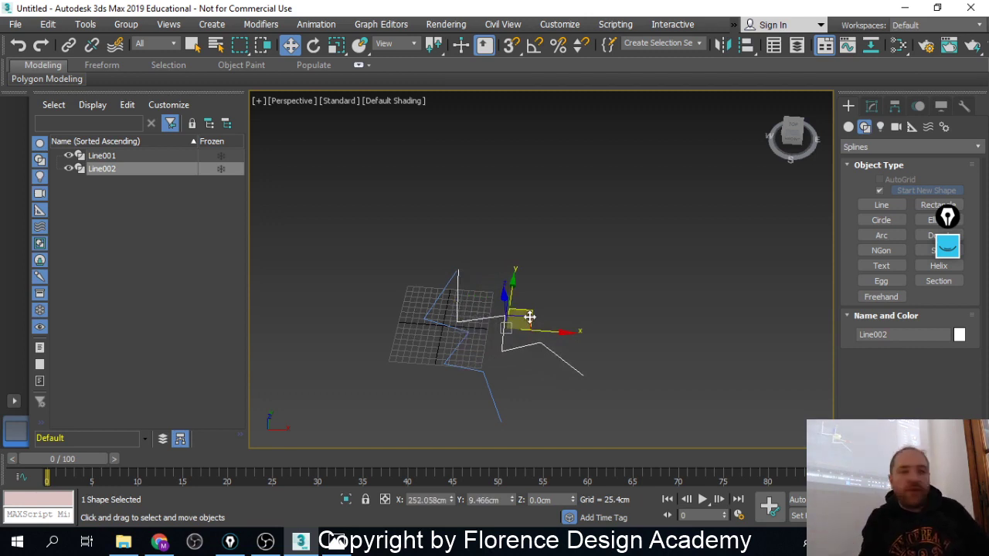
Move the third vertex of the instanced line to about X 254 cm, Y 19.5 cm, reshaping both instances together
{"action": "key", "text": "1"}
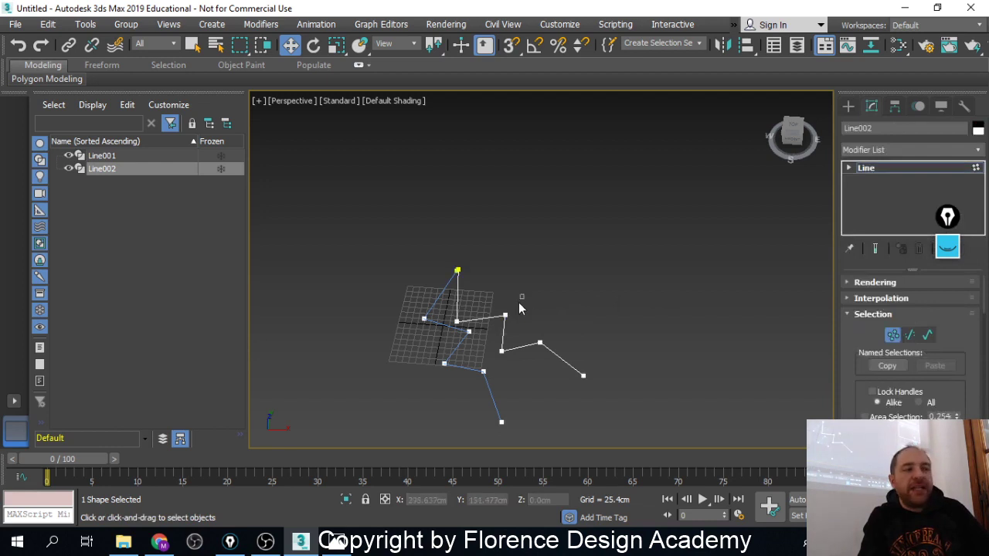
{"action": "left_click", "coordinate": [505, 316]}
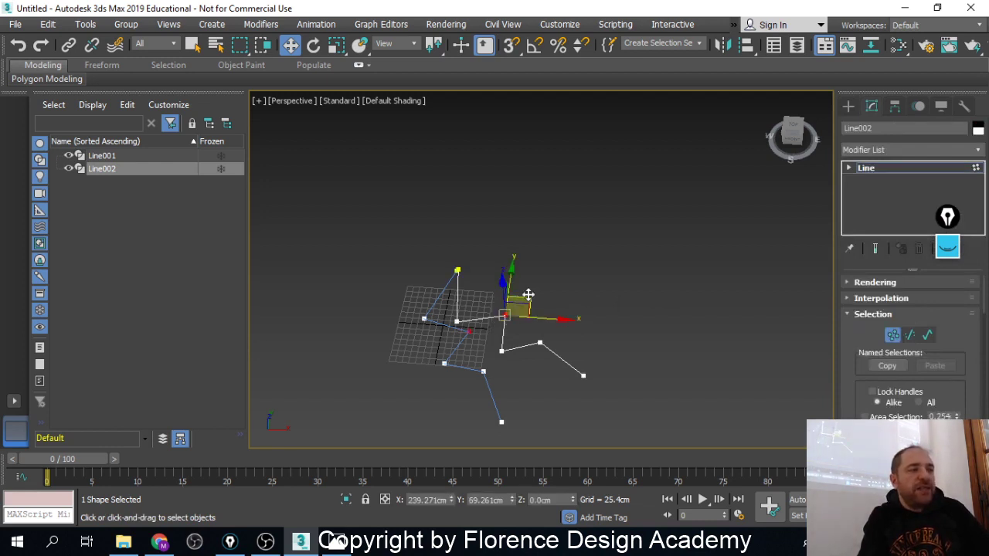
{"action": "left_click_drag", "start_coordinate": [528, 295], "coordinate": [585, 313]}
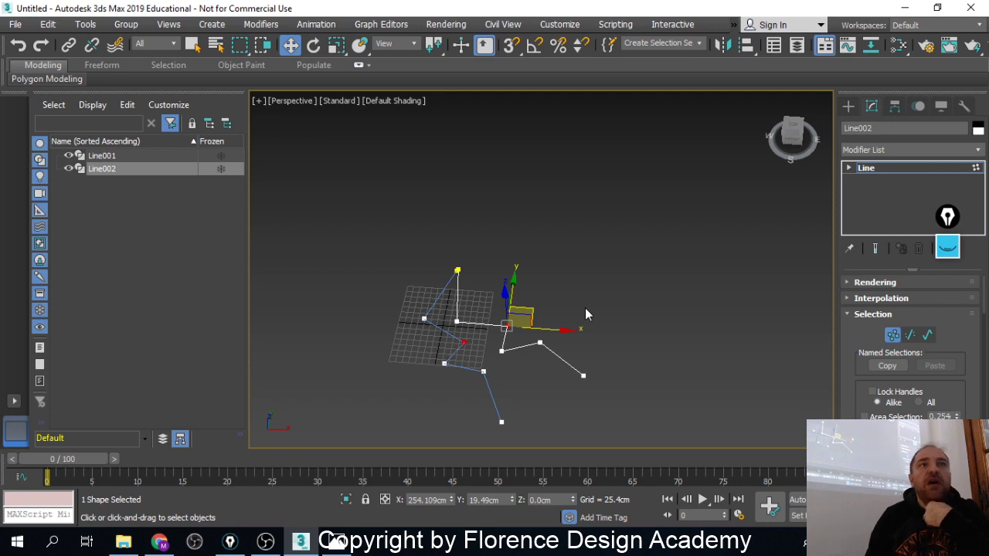
{"action": "left_click", "coordinate": [938, 167]}
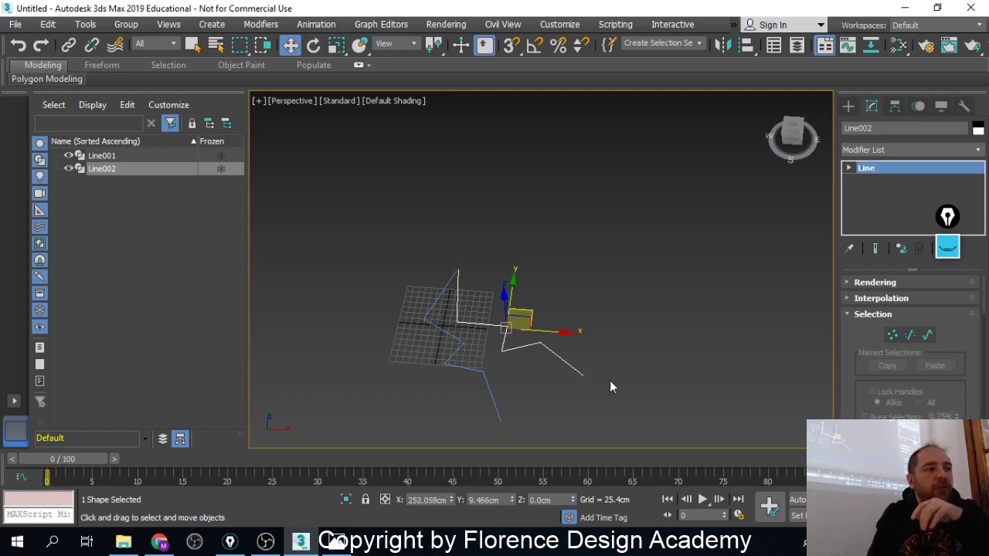
Clone Line002 as one independent copy placed northeast of it at about X 511 cm, Y 188 cm
{"action": "mouse_move", "coordinate": [531, 312]}
{"action": "left_mouse_down"}
{"action": "mouse_move", "coordinate": [558, 314]}
{"action": "mouse_move", "coordinate": [544, 315]}
{"action": "mouse_move", "coordinate": [593, 286]}
{"action": "left_mouse_up"}
{"action": "left_click", "coordinate": [433, 226]}
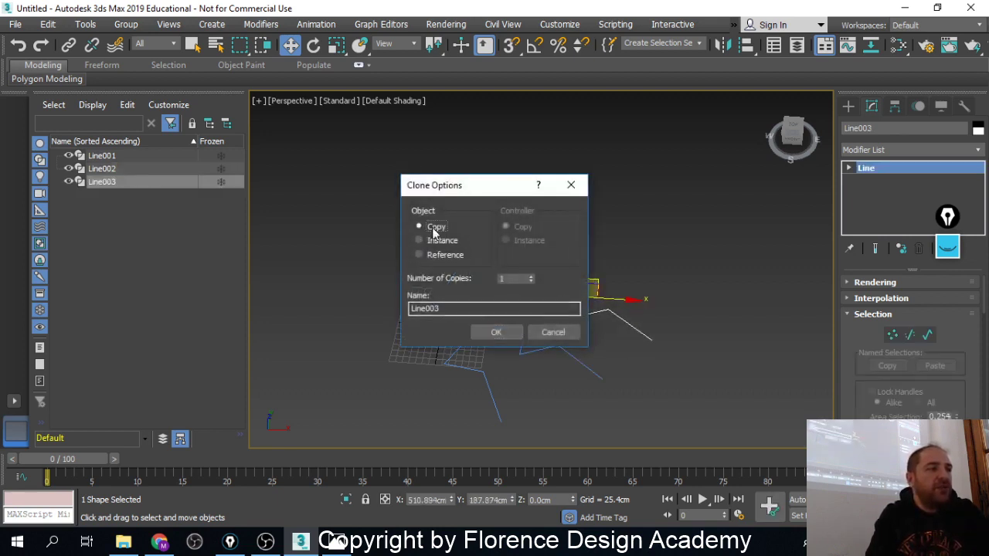
{"action": "left_click", "coordinate": [496, 333]}
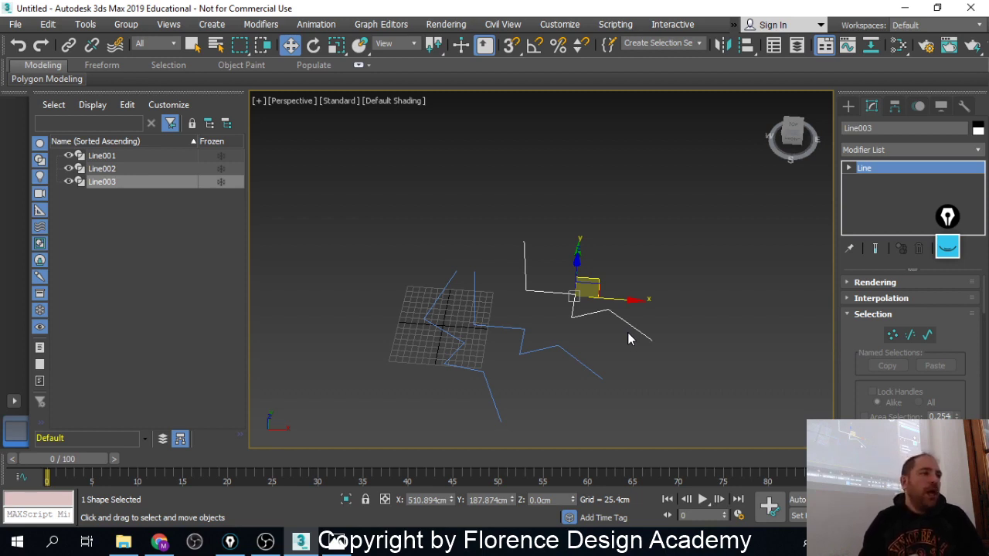
Delete Line002 and Line003, keeping only the original zigzag line
{"action": "left_click_drag", "start_coordinate": [696, 222], "coordinate": [398, 471]}
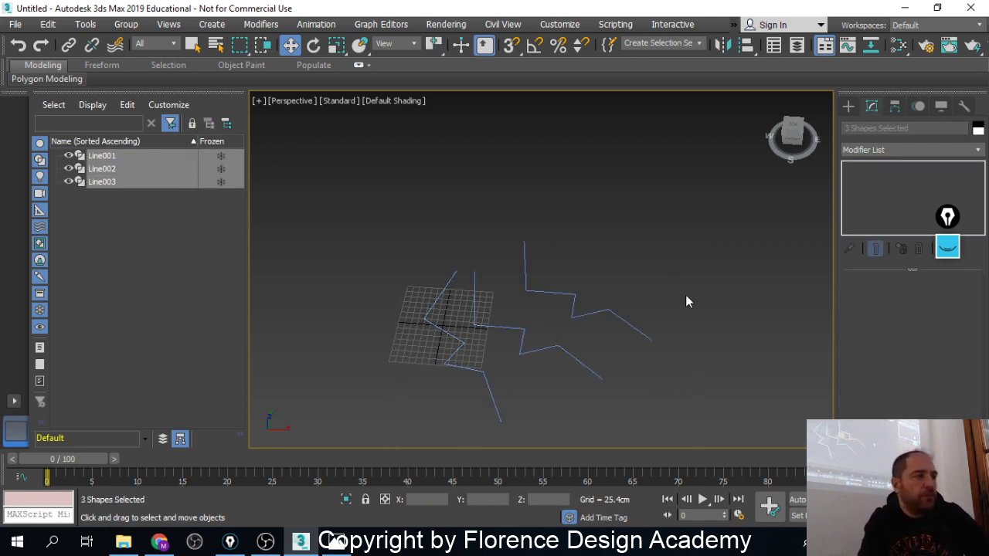
{"action": "left_click_drag", "start_coordinate": [671, 227], "coordinate": [516, 380]}
{"action": "key", "text": "Delete"}
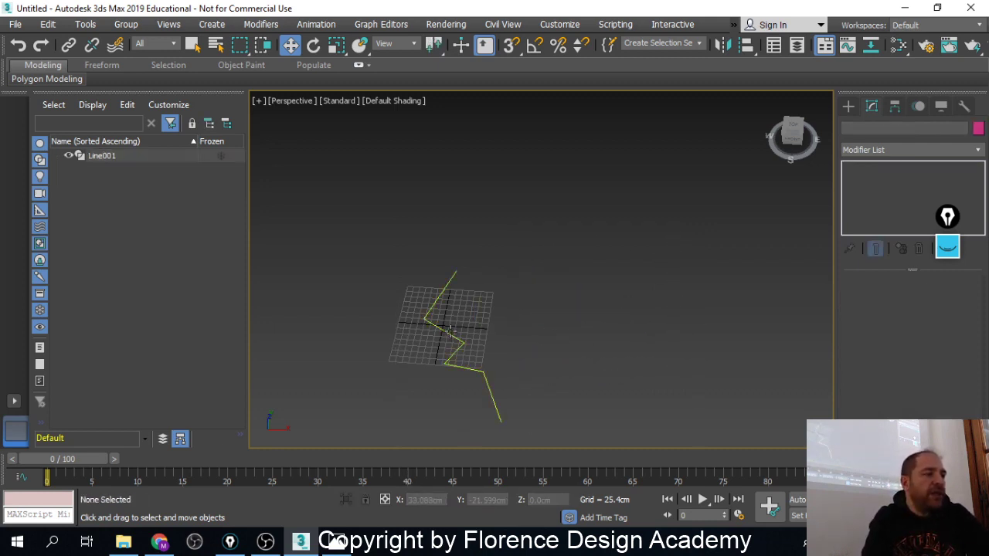
Draw a small circle from its center, just east of the zigzag line's upper end
{"action": "left_click", "coordinate": [458, 353]}
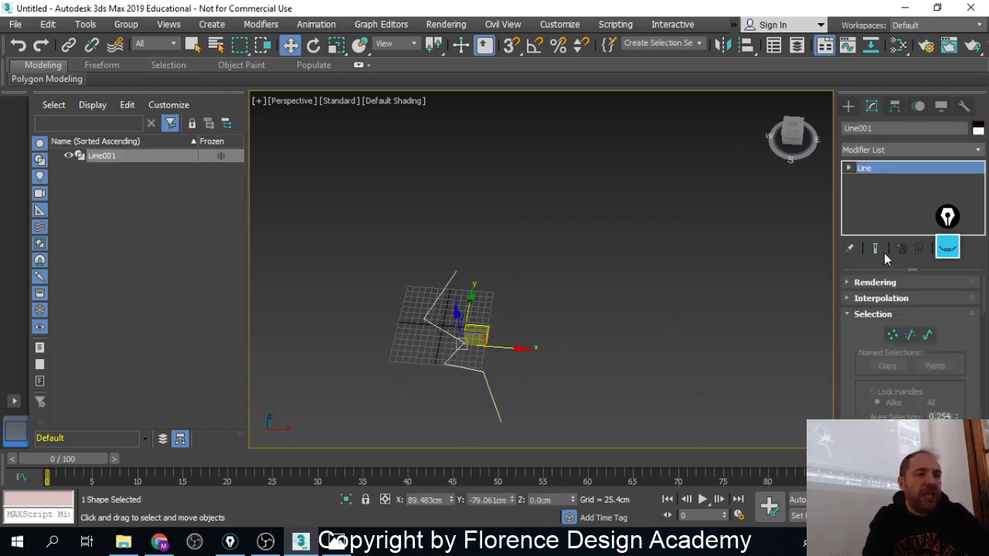
{"action": "left_click", "coordinate": [848, 107]}
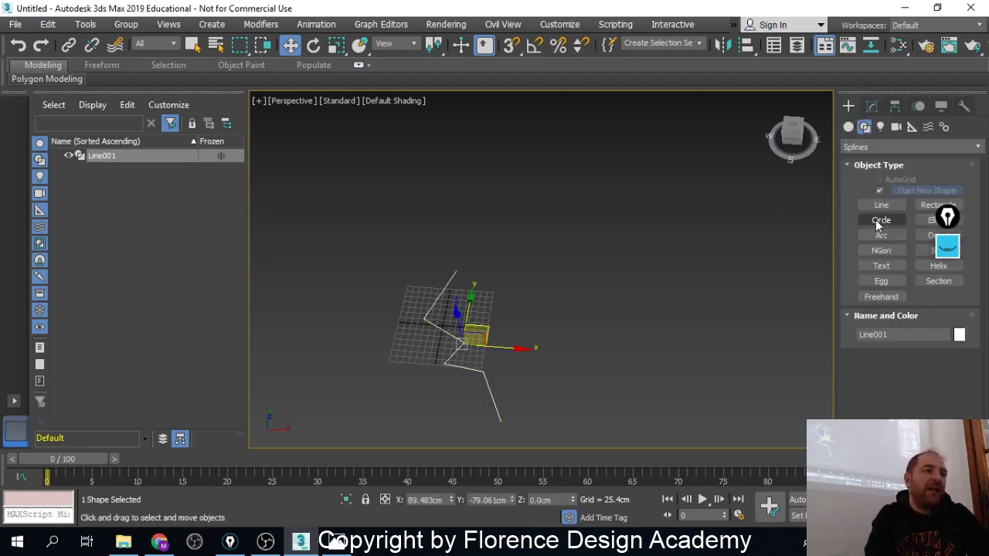
{"action": "left_click", "coordinate": [881, 220]}
{"action": "scroll", "coordinate": [541, 247], "scroll_direction": "up", "scroll_amount": 3}
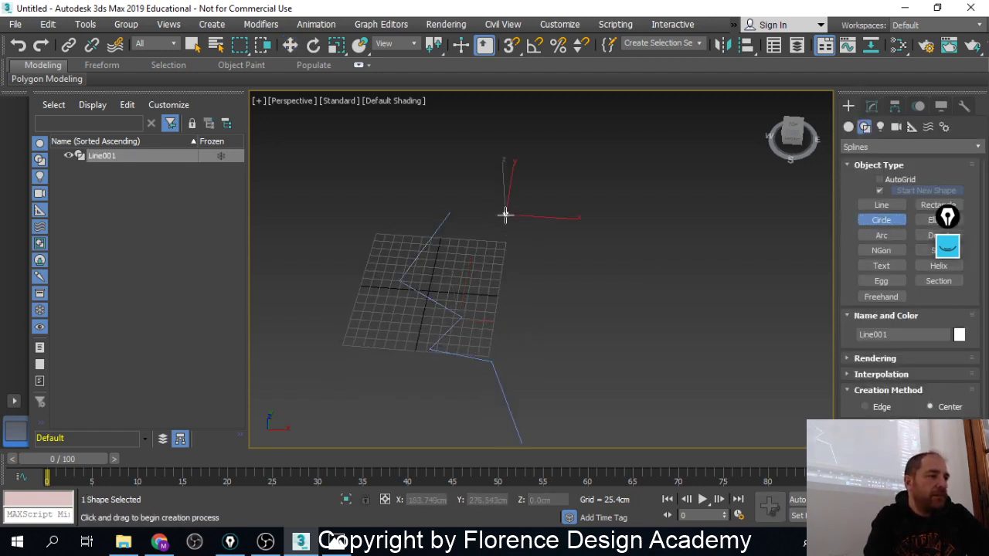
{"action": "left_click_drag", "start_coordinate": [507, 214], "coordinate": [516, 234]}
{"action": "scroll", "coordinate": [517, 239], "scroll_direction": "down", "scroll_amount": 4}
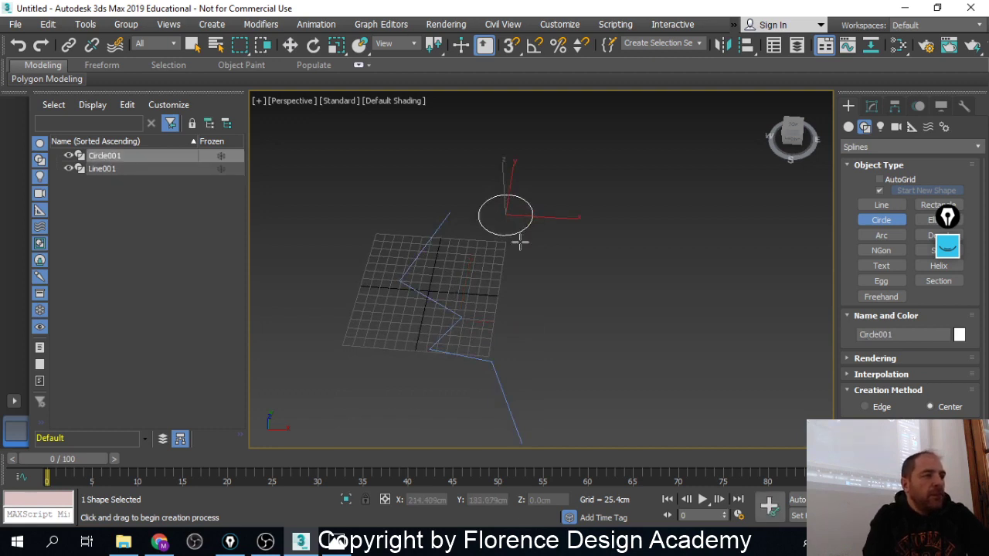
{"action": "key", "text": "w"}
Convert all vertices of Line001 to Smooth so the zigzag becomes a flowing curve, and leave vertex editing
{"action": "left_click", "coordinate": [466, 251]}
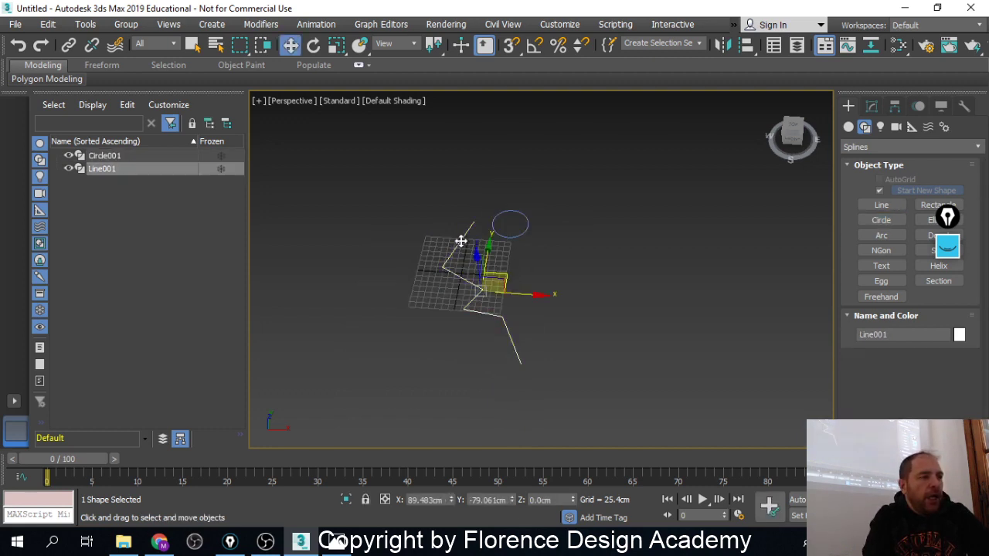
{"action": "left_click", "coordinate": [872, 106]}
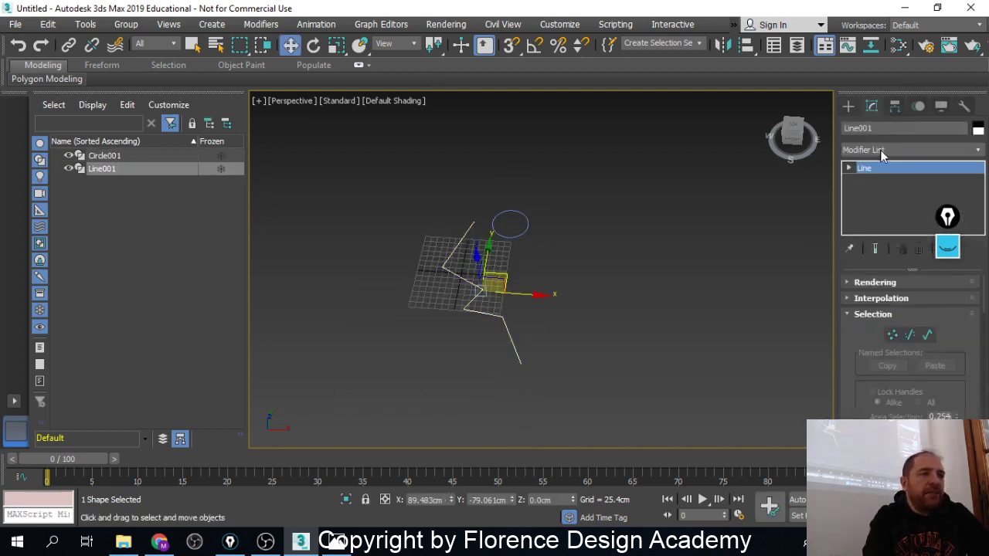
{"action": "left_click", "coordinate": [892, 334]}
{"action": "left_click_drag", "start_coordinate": [417, 199], "coordinate": [579, 410]}
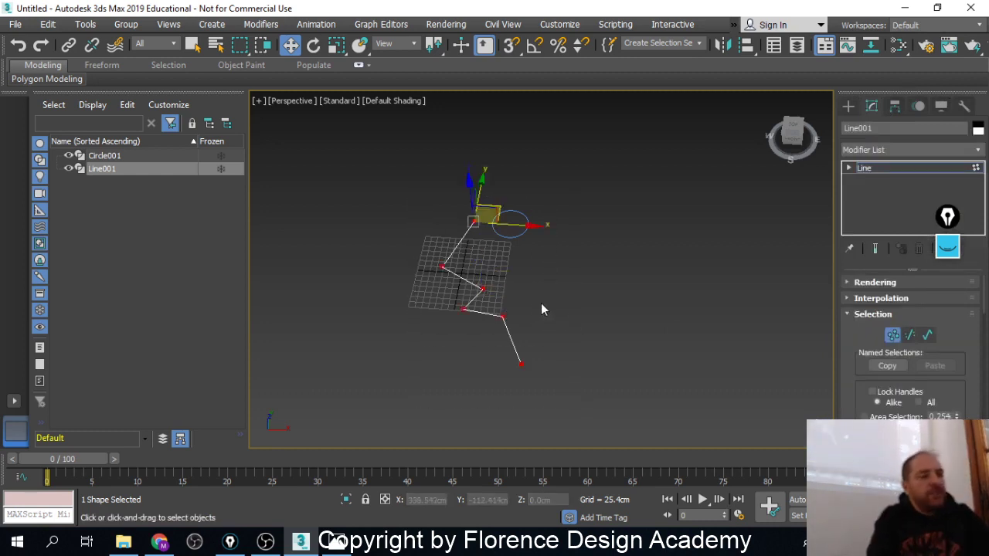
{"action": "left_click", "coordinate": [503, 316]}
{"action": "right_click", "coordinate": [503, 315]}
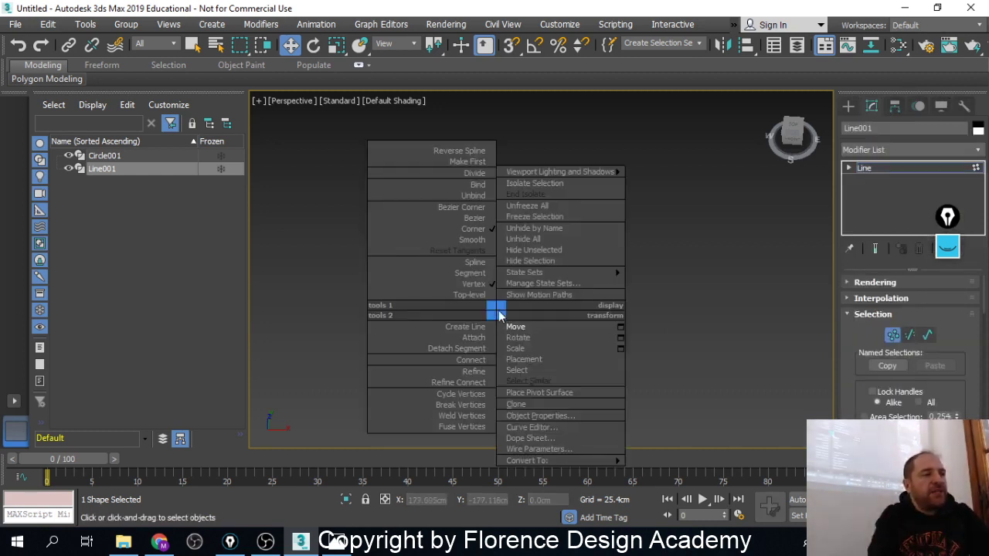
{"action": "left_click", "coordinate": [478, 239]}
{"action": "left_click", "coordinate": [939, 167]}
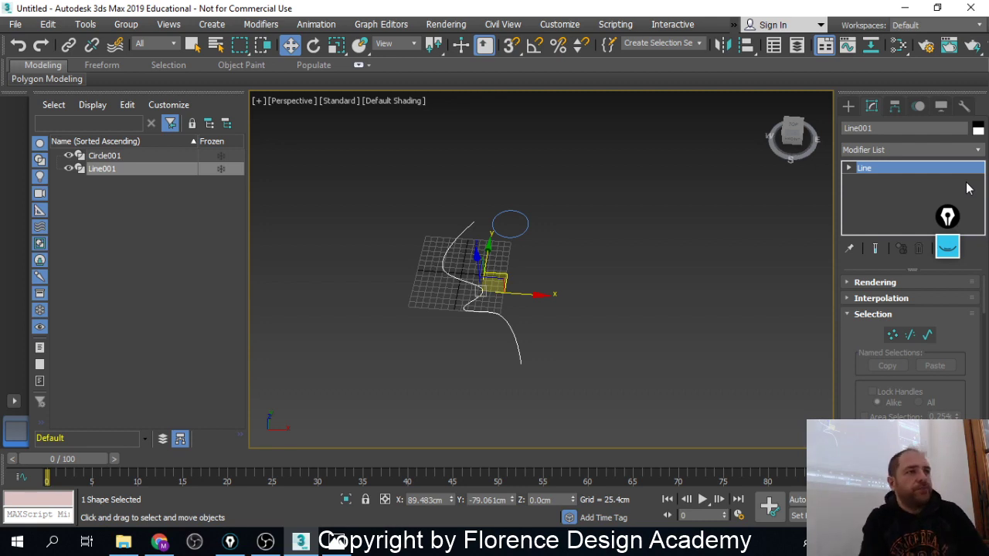
Create a Loft from Line001 as the path, picking the circle as its shape with the Instance option, and return to moving objects
{"action": "scroll", "coordinate": [480, 281], "scroll_direction": "up", "scroll_amount": 2}
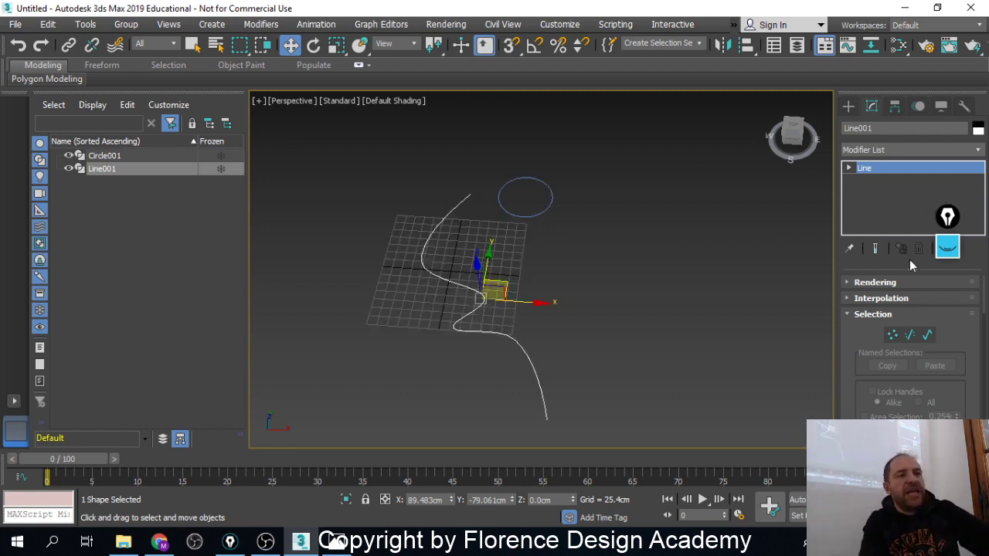
{"action": "left_click", "coordinate": [849, 106]}
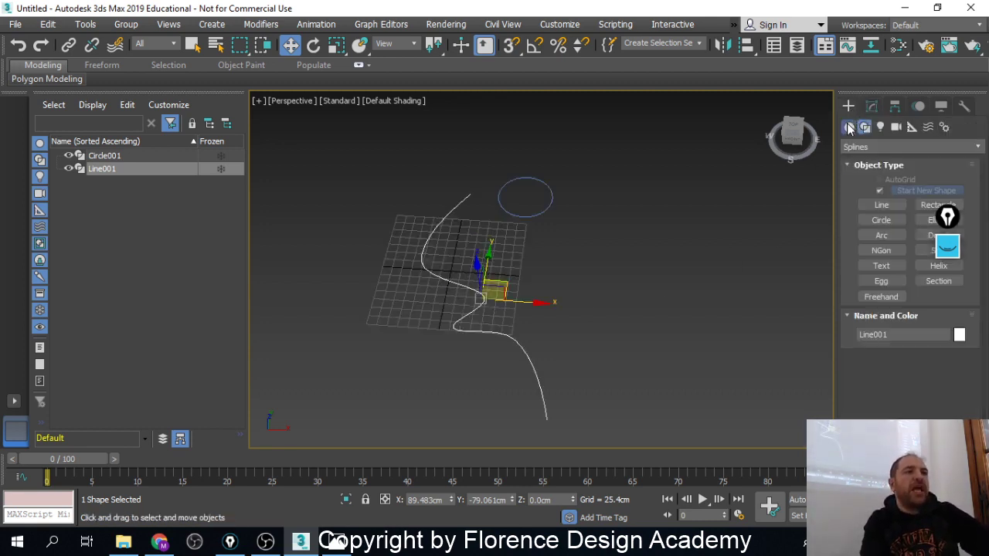
{"action": "left_click", "coordinate": [849, 128]}
{"action": "left_click", "coordinate": [881, 254]}
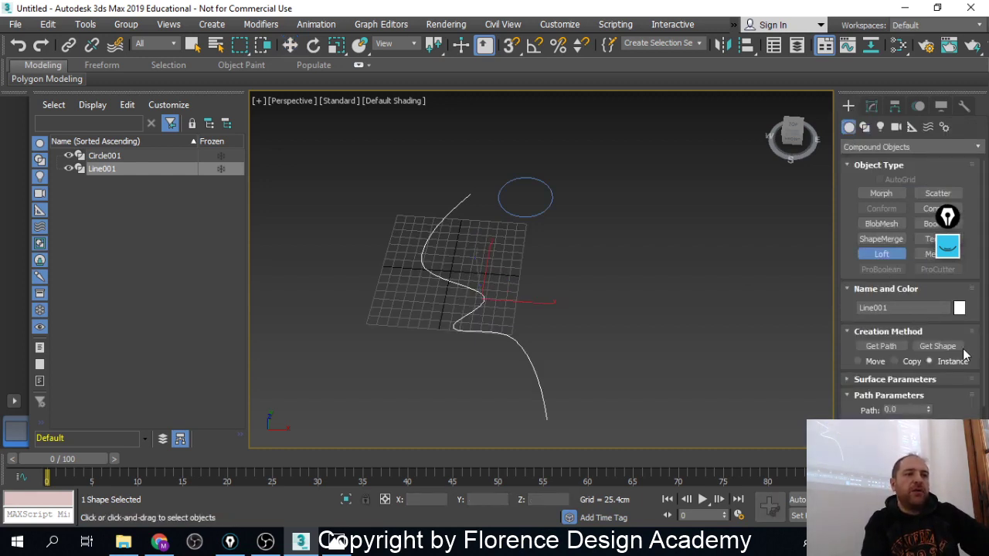
{"action": "left_click", "coordinate": [937, 346]}
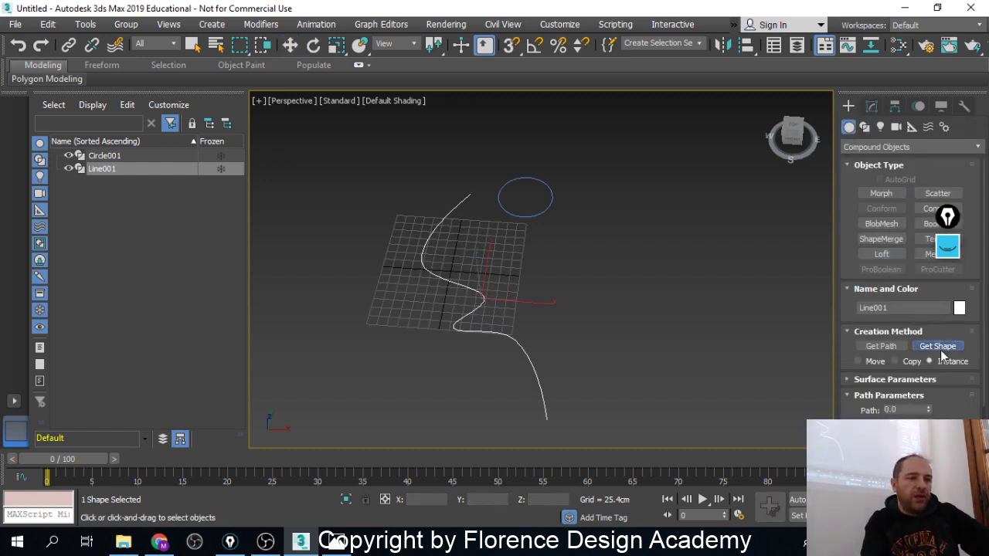
{"action": "left_click", "coordinate": [540, 212]}
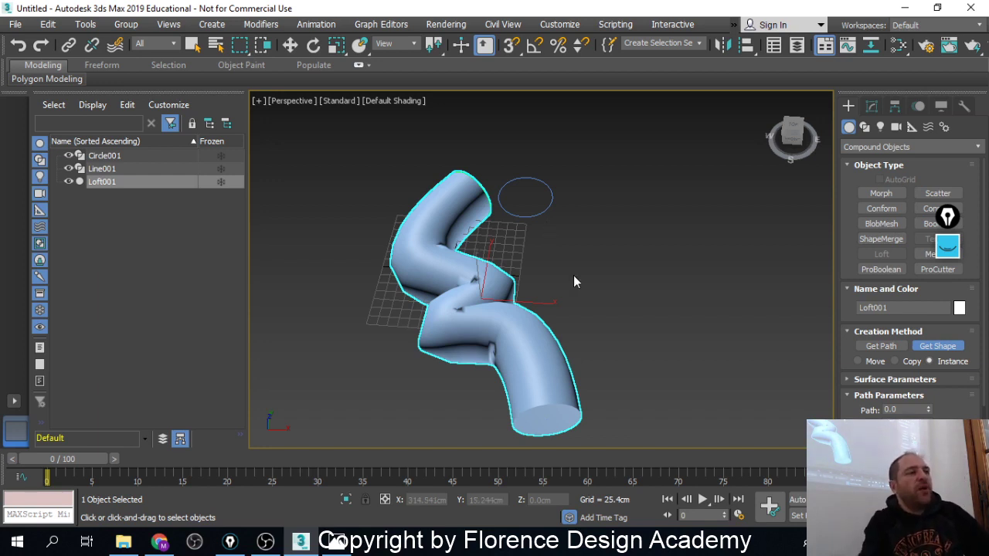
{"action": "key", "text": "w"}
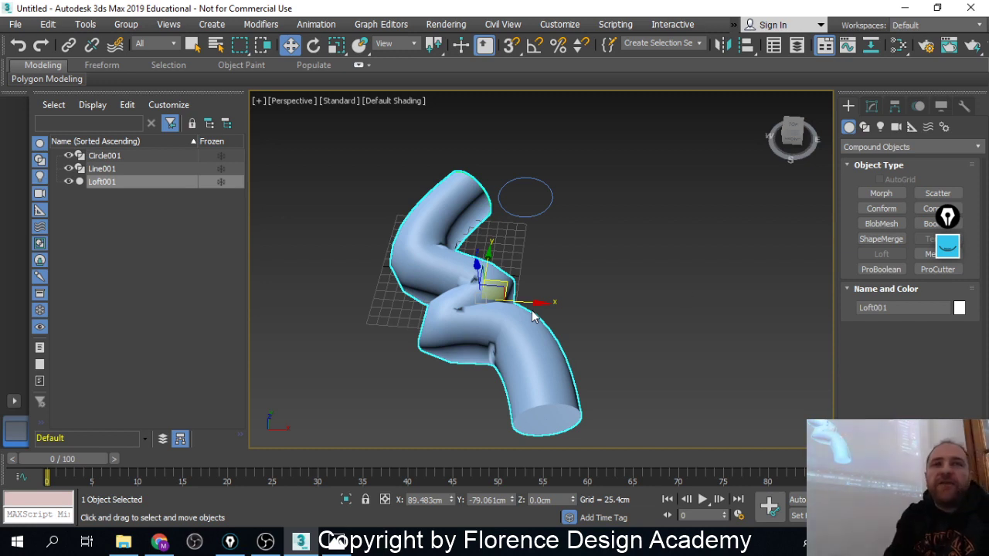
Enlarge the source circle's radius to about 81.7 cm
{"action": "left_click", "coordinate": [527, 219]}
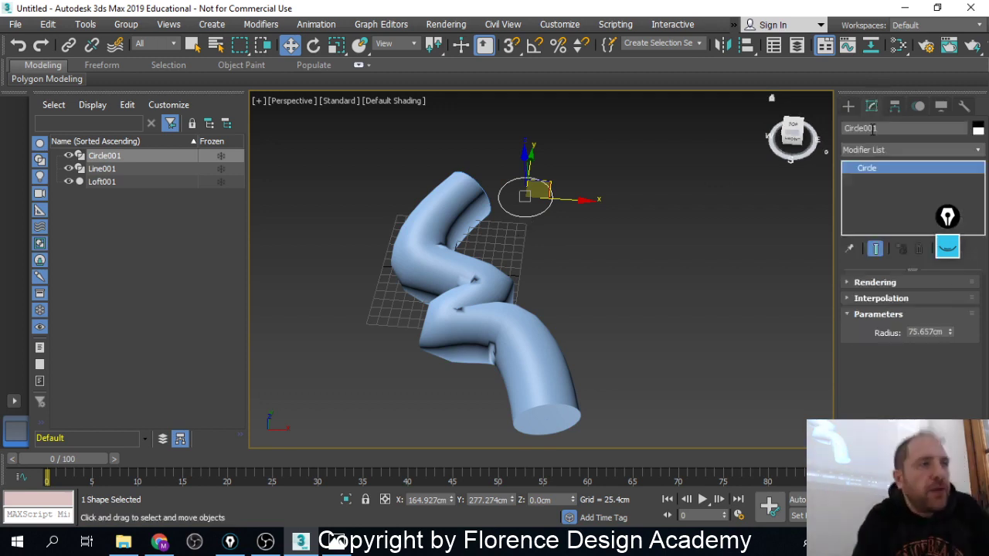
{"action": "left_click", "coordinate": [871, 107]}
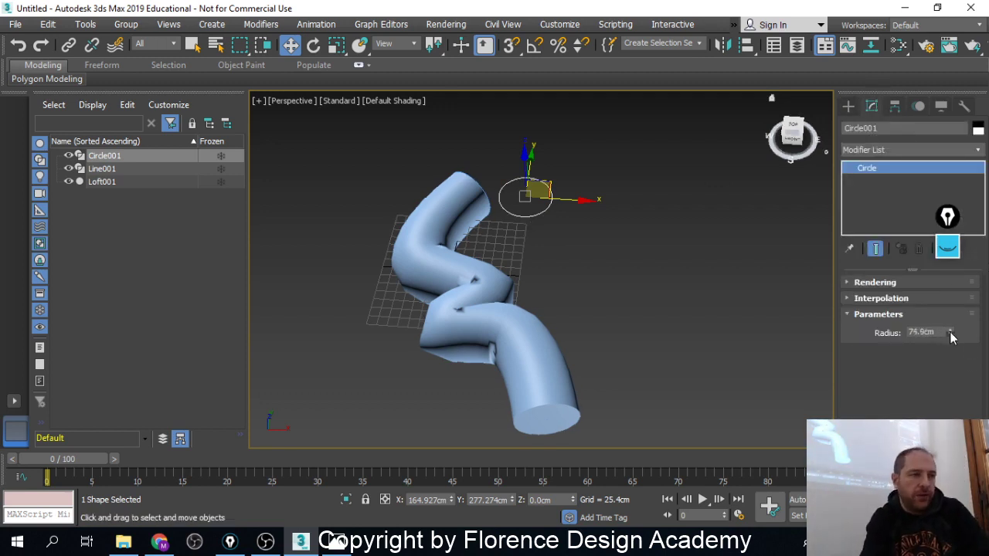
{"action": "mouse_move", "coordinate": [949, 332]}
{"action": "left_mouse_down"}
{"action": "mouse_move", "coordinate": [948, 396]}
{"action": "mouse_move", "coordinate": [958, 309]}
{"action": "mouse_move", "coordinate": [962, 371]}
{"action": "mouse_move", "coordinate": [965, 328]}
{"action": "left_mouse_up"}
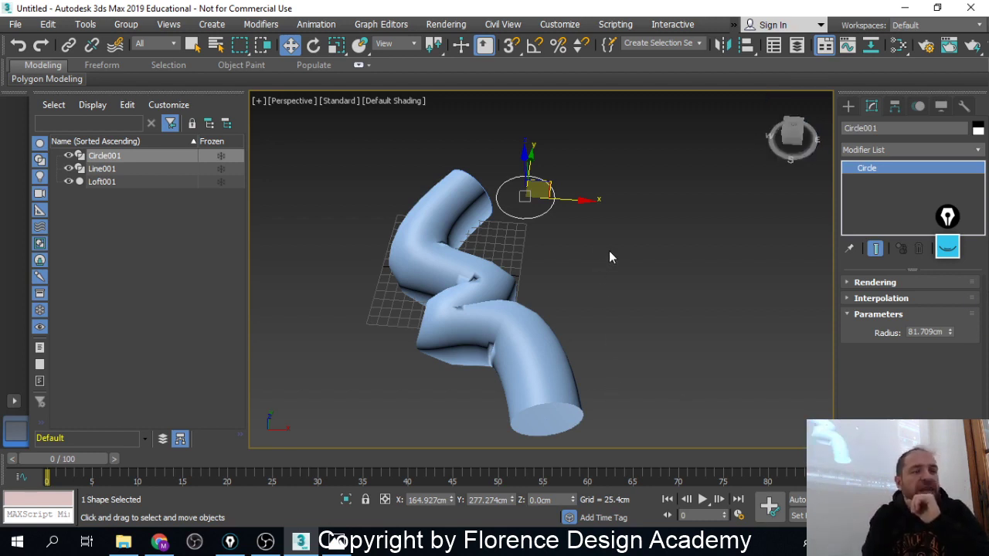
Move the loft east to about X 172 cm, Y -67 cm, and enlarge the area showing its parameters
{"action": "left_click", "coordinate": [474, 224]}
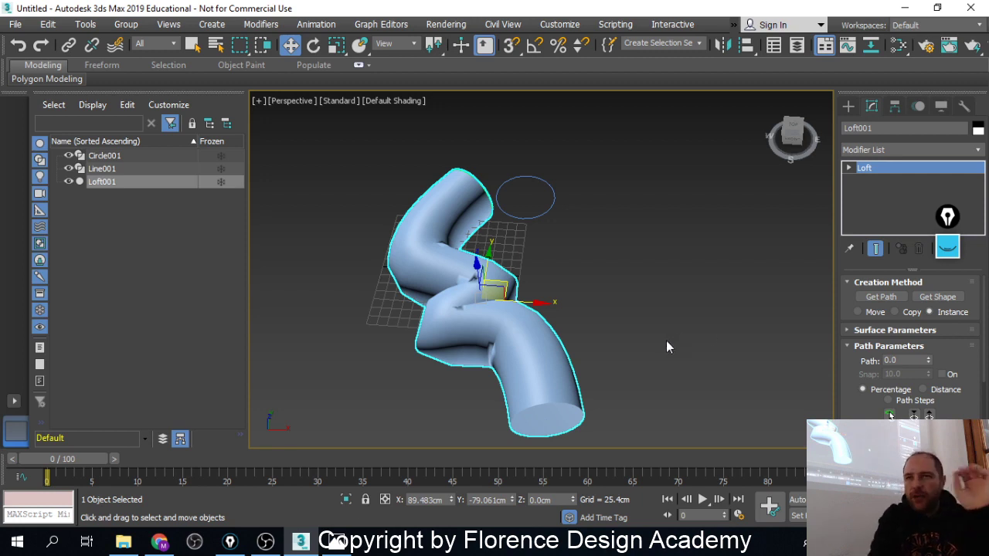
{"action": "left_click", "coordinate": [460, 197]}
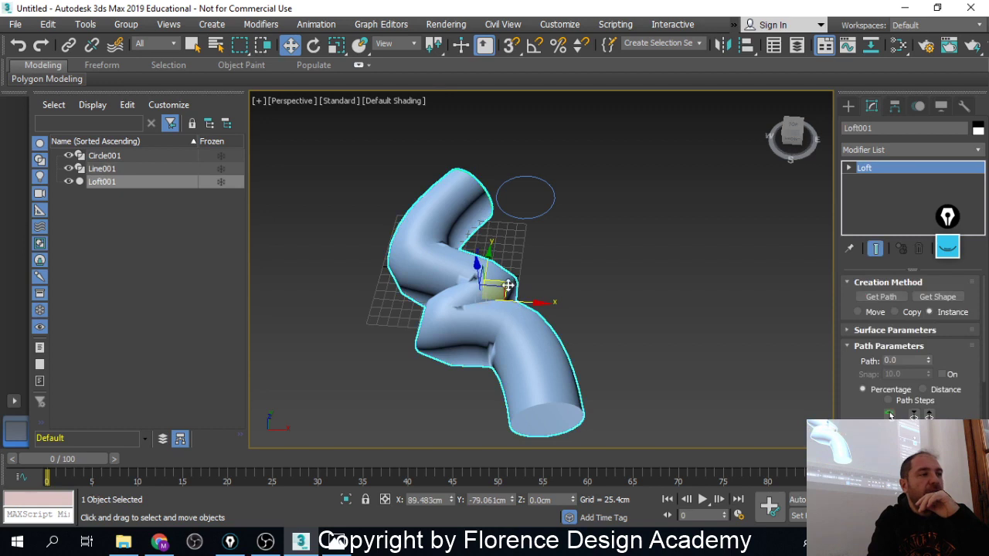
{"action": "left_click_drag", "start_coordinate": [513, 284], "coordinate": [538, 280]}
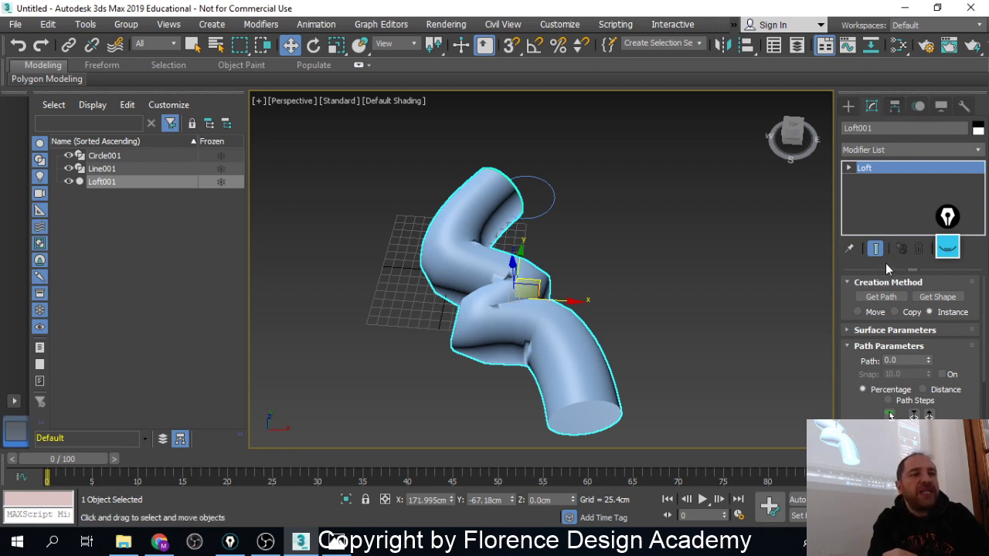
{"action": "left_click_drag", "start_coordinate": [862, 270], "coordinate": [861, 250]}
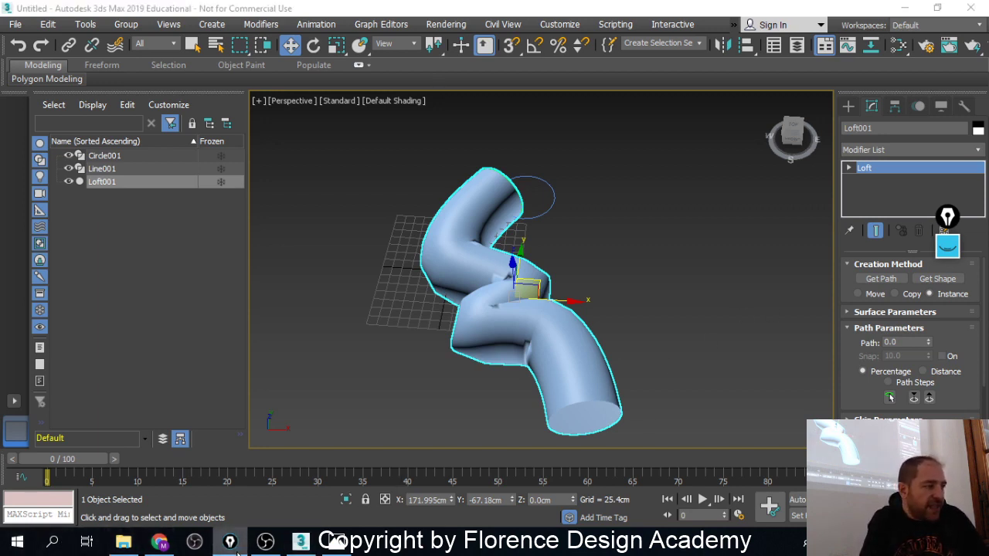
Switch to the on-screen pen, clear the old annotations, draw a yellow arrow toward the lower end of the loft's parameters, and collapse the pen tools
{"action": "left_click", "coordinate": [947, 247]}
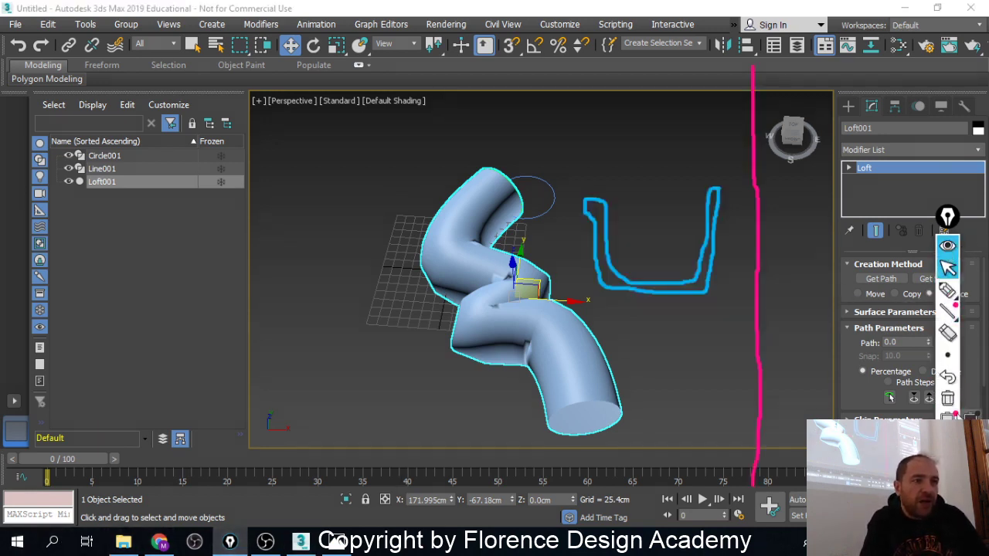
{"action": "left_click", "coordinate": [948, 246]}
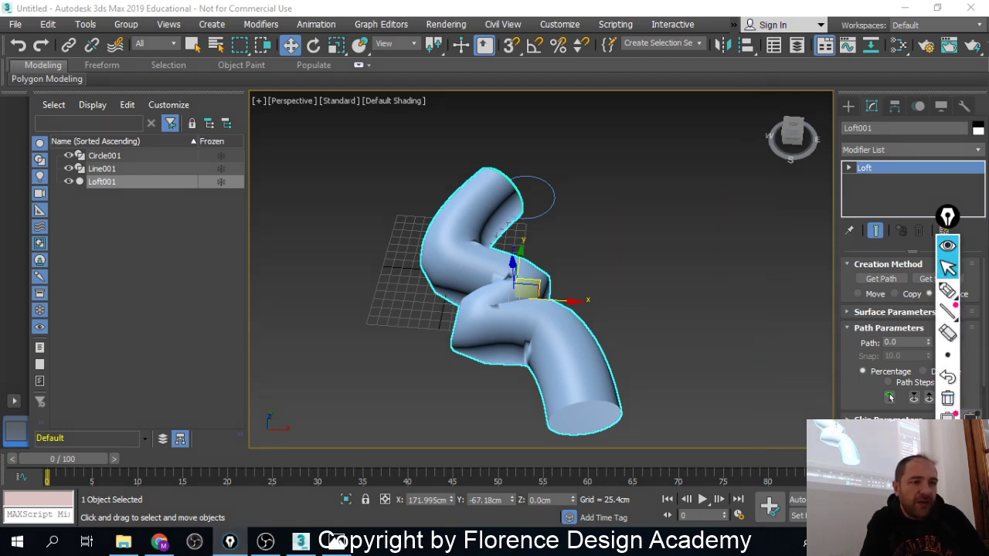
{"action": "left_click", "coordinate": [856, 362]}
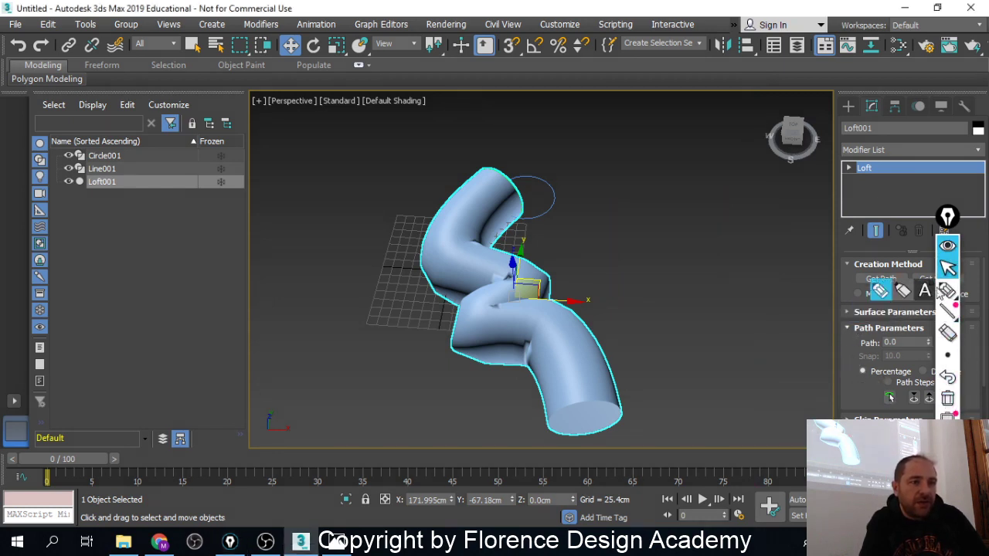
{"action": "left_click", "coordinate": [948, 290]}
{"action": "mouse_move", "coordinate": [761, 337]}
{"action": "left_mouse_down"}
{"action": "mouse_move", "coordinate": [832, 418]}
{"action": "mouse_move", "coordinate": [818, 419]}
{"action": "mouse_move", "coordinate": [841, 423]}
{"action": "mouse_move", "coordinate": [850, 372]}
{"action": "left_mouse_up"}
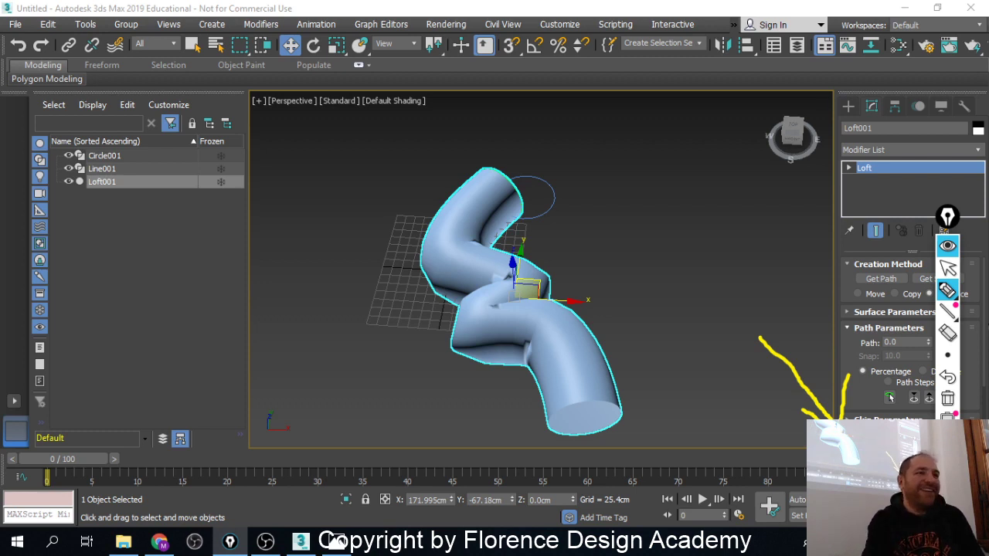
{"action": "left_click", "coordinate": [948, 268]}
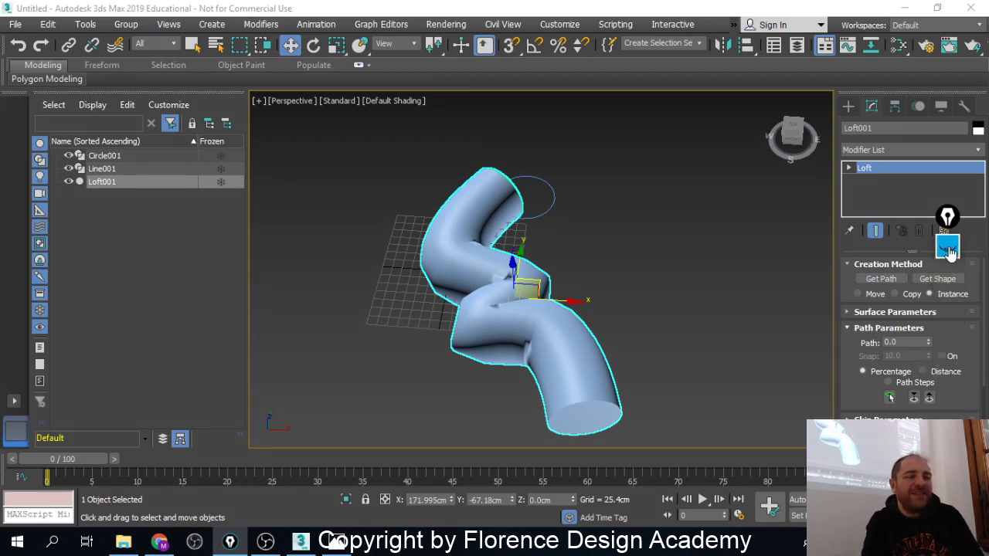
Open the loft's Scale deformation graph and move its window away from the model
{"action": "scroll", "coordinate": [889, 397], "scroll_direction": "down", "scroll_amount": 3}
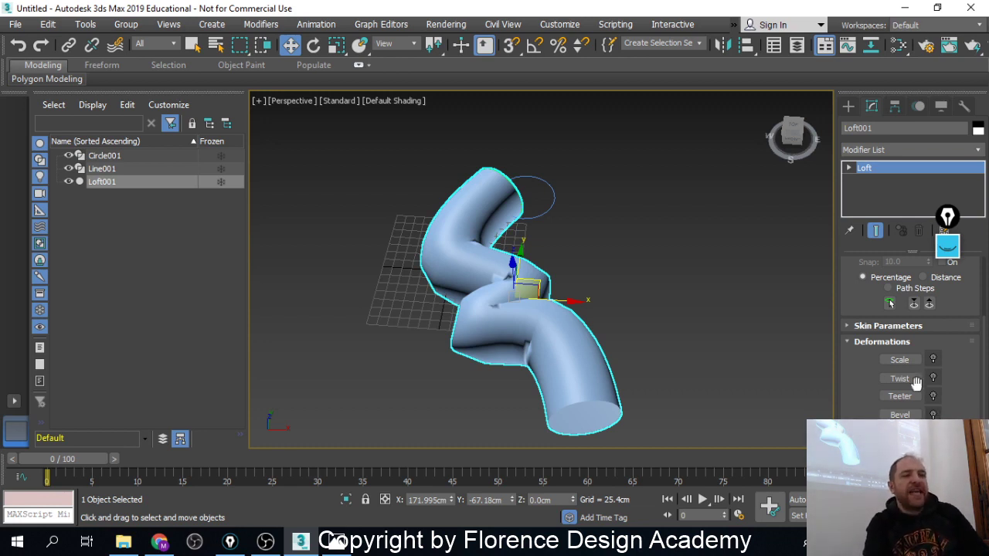
{"action": "left_click", "coordinate": [900, 360]}
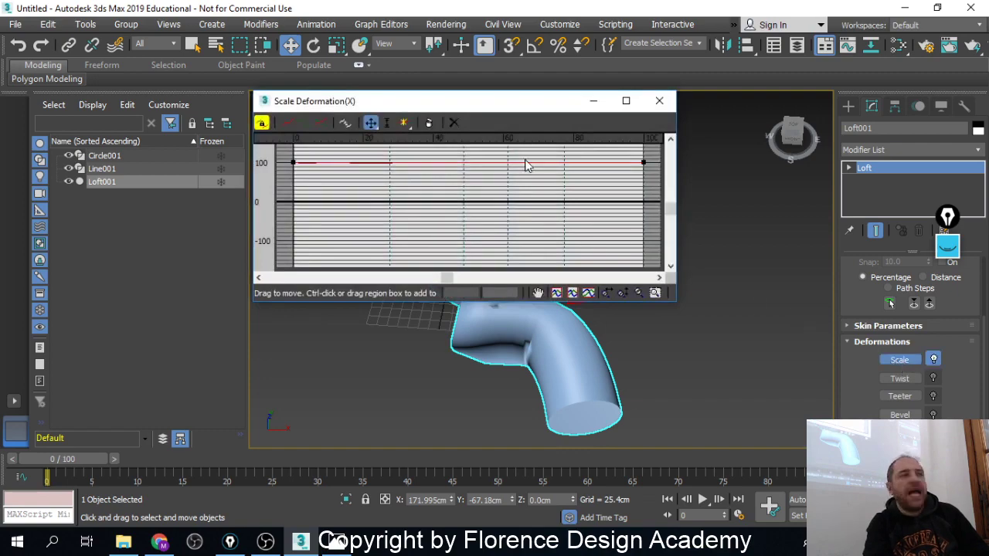
{"action": "left_click_drag", "start_coordinate": [454, 101], "coordinate": [360, 108]}
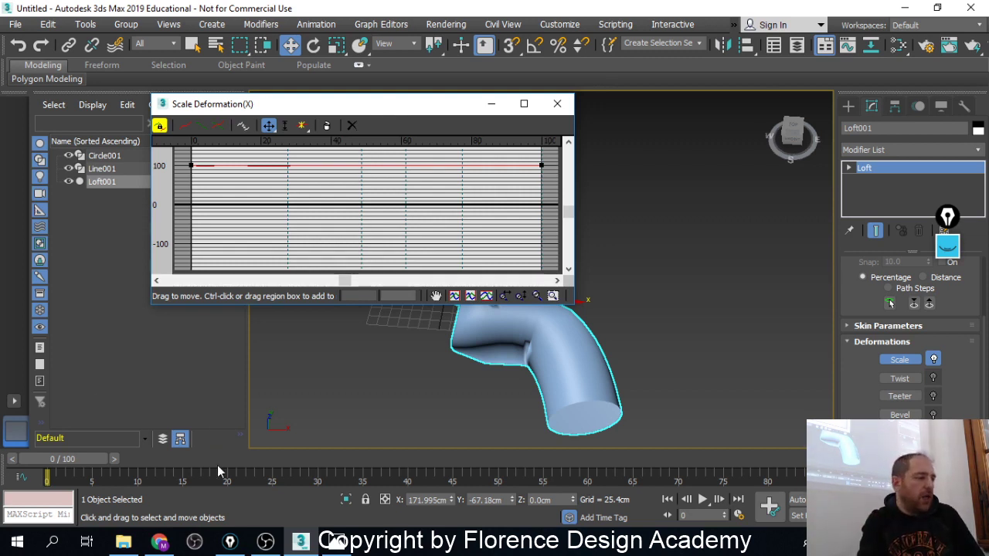
Clear the old pen marks and annotate the scale curve's start with a yellow arrow rising from 0 to 100
{"action": "left_click", "coordinate": [229, 542]}
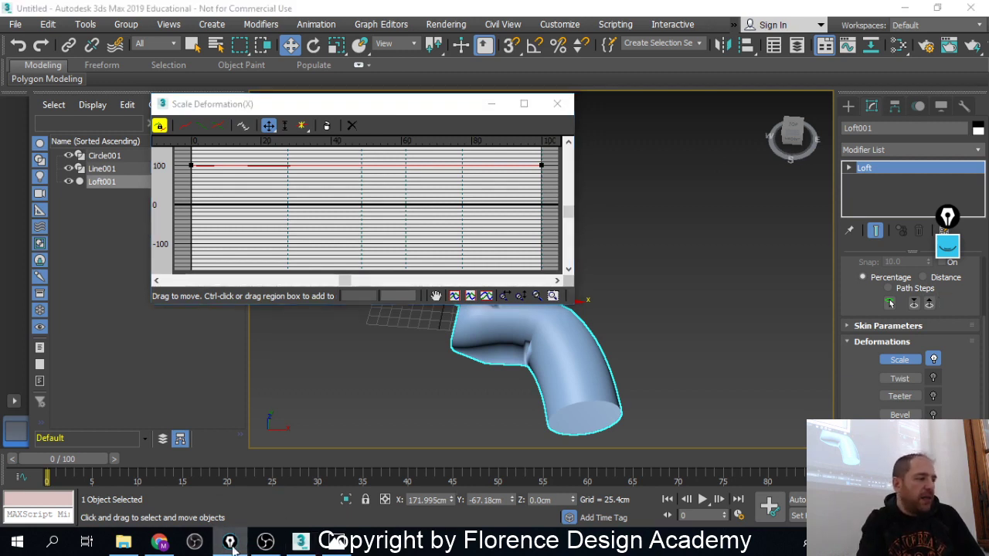
{"action": "left_click", "coordinate": [948, 245]}
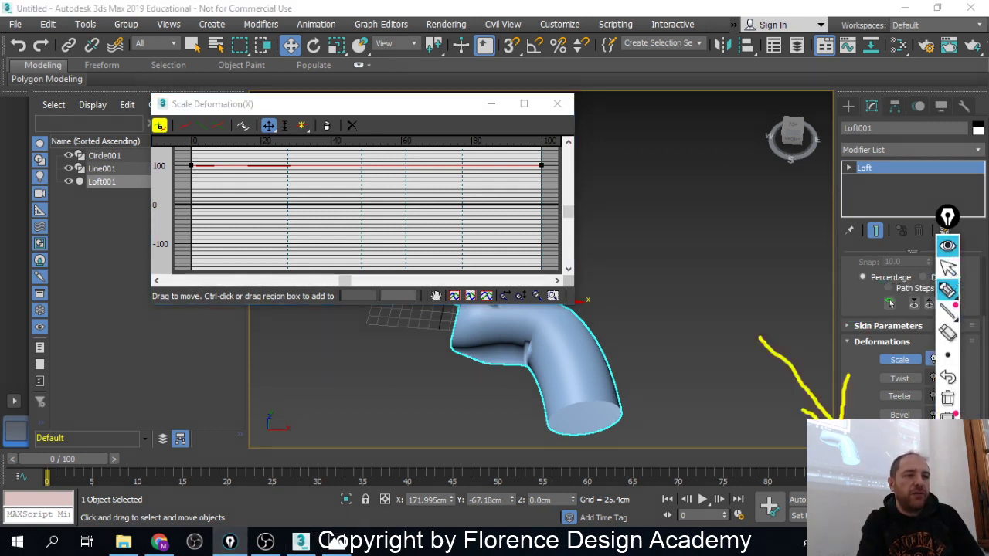
{"action": "left_click", "coordinate": [948, 397]}
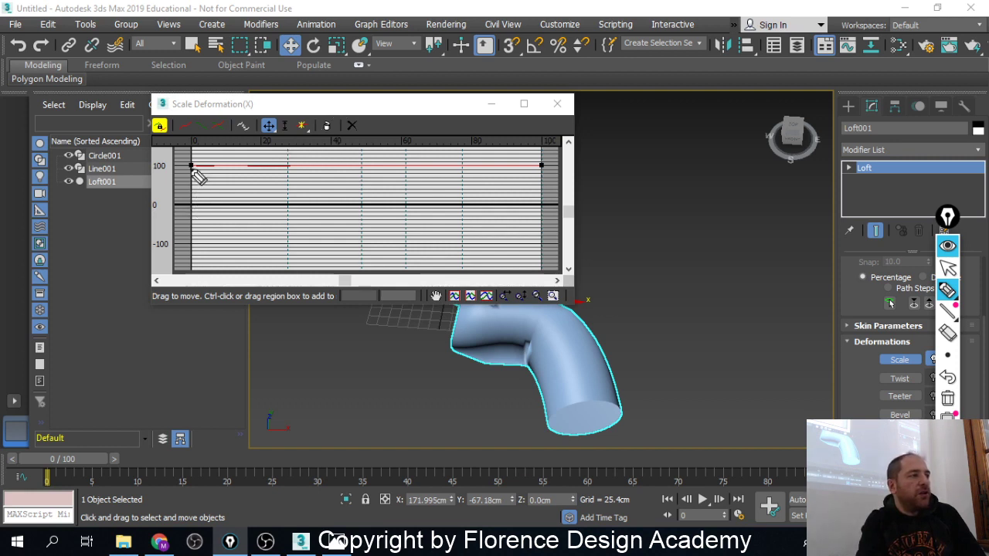
{"action": "mouse_move", "coordinate": [191, 166]}
{"action": "left_mouse_down"}
{"action": "mouse_move", "coordinate": [189, 205]}
{"action": "mouse_move", "coordinate": [192, 170]}
{"action": "mouse_move", "coordinate": [181, 179]}
{"action": "mouse_move", "coordinate": [199, 179]}
{"action": "left_mouse_up"}
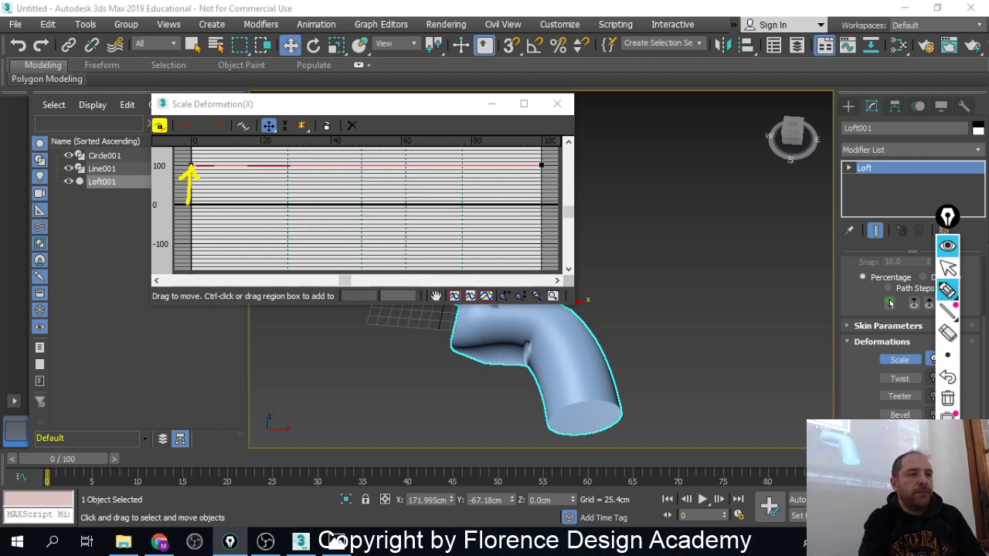
{"action": "left_click", "coordinate": [947, 267]}
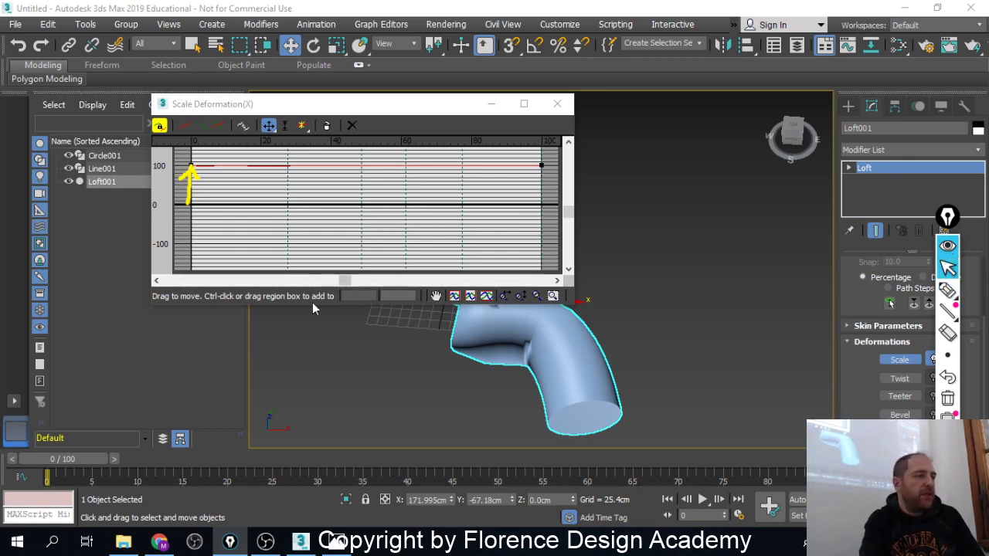
Make the Scale Deformation window taller and redraw the yellow arrow from 0 up to 100 at the curve's start
{"action": "left_click_drag", "start_coordinate": [313, 305], "coordinate": [312, 425]}
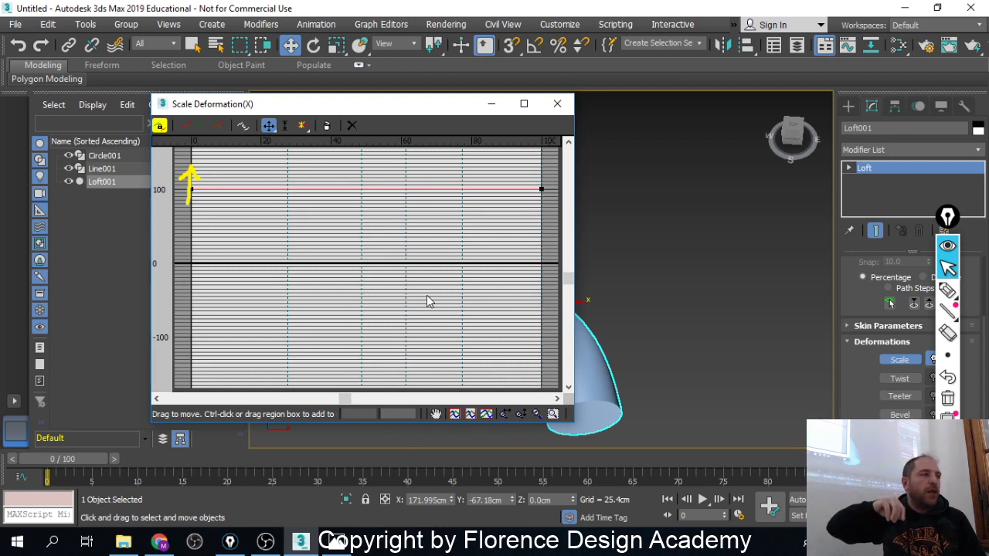
{"action": "left_click", "coordinate": [947, 398]}
{"action": "mouse_move", "coordinate": [949, 347]}
{"action": "left_click", "coordinate": [947, 289]}
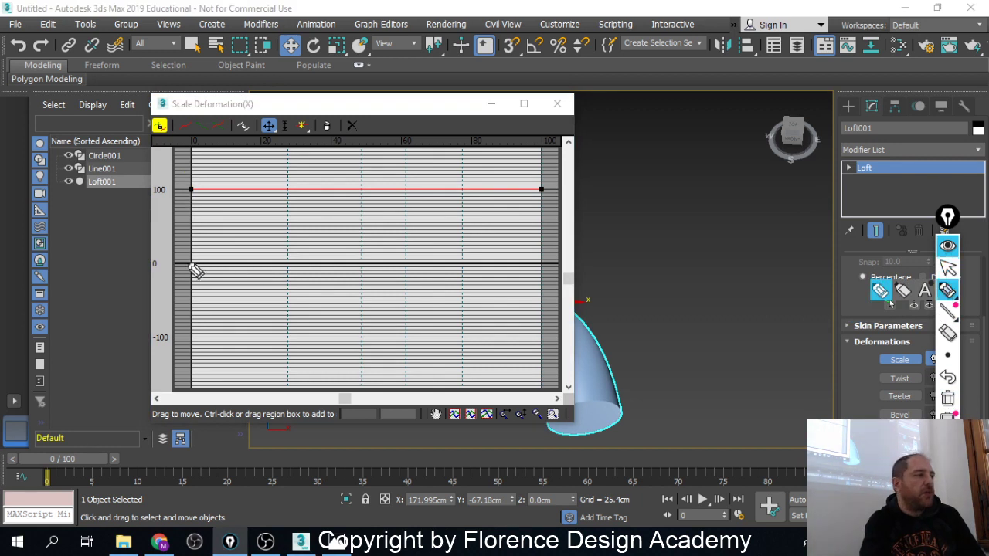
{"action": "mouse_move", "coordinate": [193, 268]}
{"action": "left_mouse_down"}
{"action": "mouse_move", "coordinate": [191, 190]}
{"action": "mouse_move", "coordinate": [197, 199]}
{"action": "left_mouse_up"}
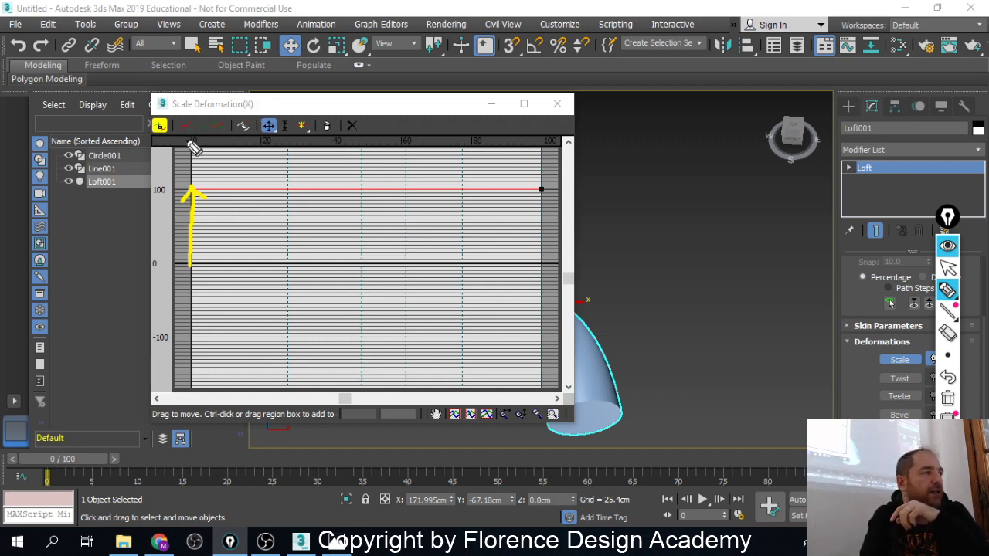
Annotate the graph's 0 to 100 path axis with a pink arrow, labelling its start S and its end E
{"action": "mouse_move", "coordinate": [195, 144]}
{"action": "left_mouse_down"}
{"action": "mouse_move", "coordinate": [539, 146]}
{"action": "mouse_move", "coordinate": [529, 131]}
{"action": "mouse_move", "coordinate": [543, 150]}
{"action": "mouse_move", "coordinate": [523, 163]}
{"action": "left_mouse_up"}
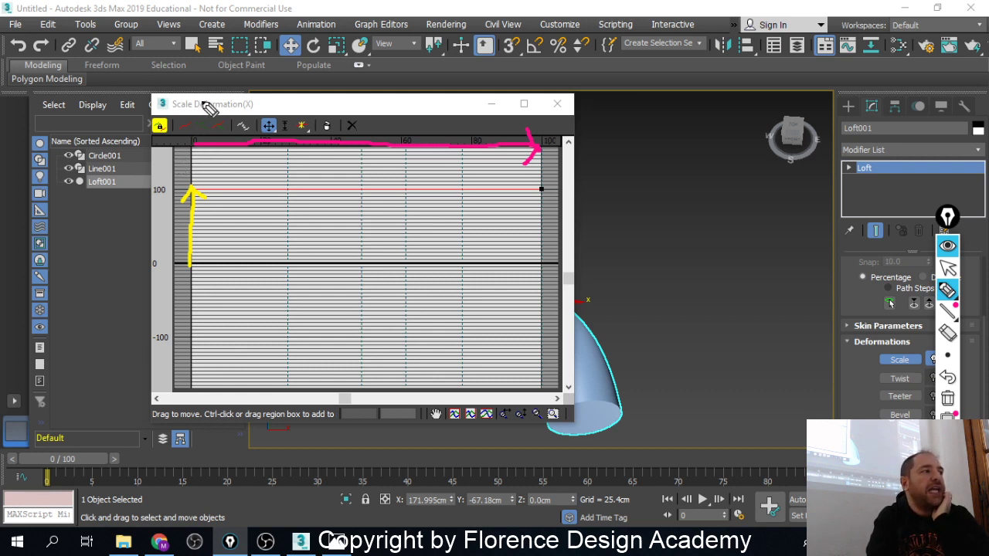
{"action": "mouse_move", "coordinate": [205, 100]}
{"action": "left_mouse_down"}
{"action": "mouse_move", "coordinate": [184, 108]}
{"action": "mouse_move", "coordinate": [207, 129]}
{"action": "mouse_move", "coordinate": [187, 139]}
{"action": "left_mouse_up"}
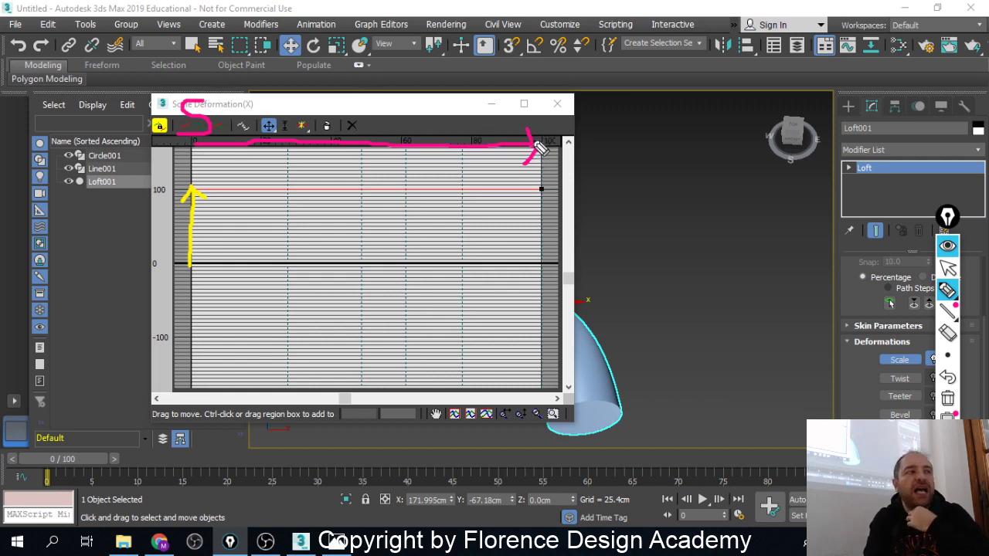
{"action": "mouse_move", "coordinate": [531, 98]}
{"action": "left_mouse_down"}
{"action": "mouse_move", "coordinate": [527, 129]}
{"action": "mouse_move", "coordinate": [561, 130]}
{"action": "mouse_move", "coordinate": [564, 103]}
{"action": "left_mouse_up"}
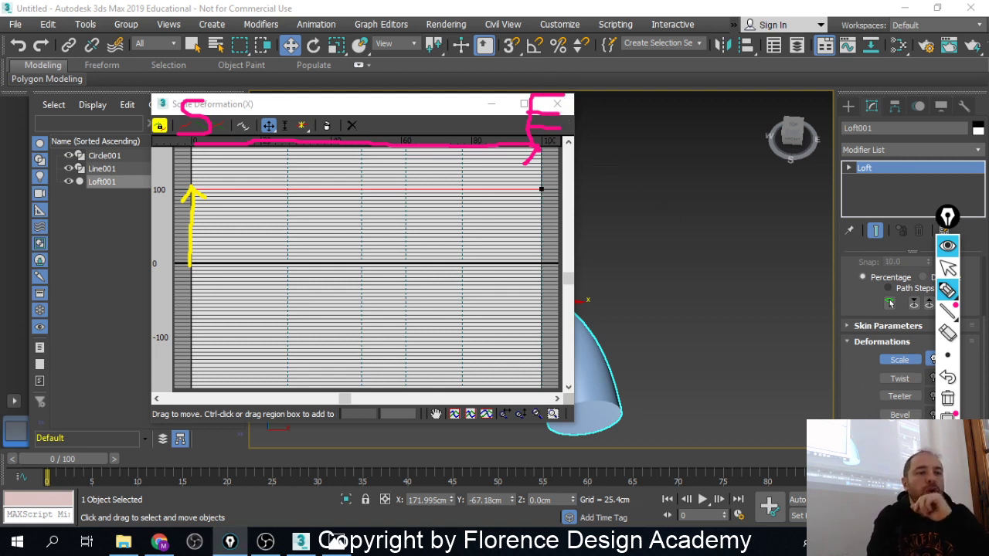
Mark the scale curve's two end points with thick black pen spots
{"action": "left_click", "coordinate": [947, 441]}
{"action": "left_click", "coordinate": [918, 442]}
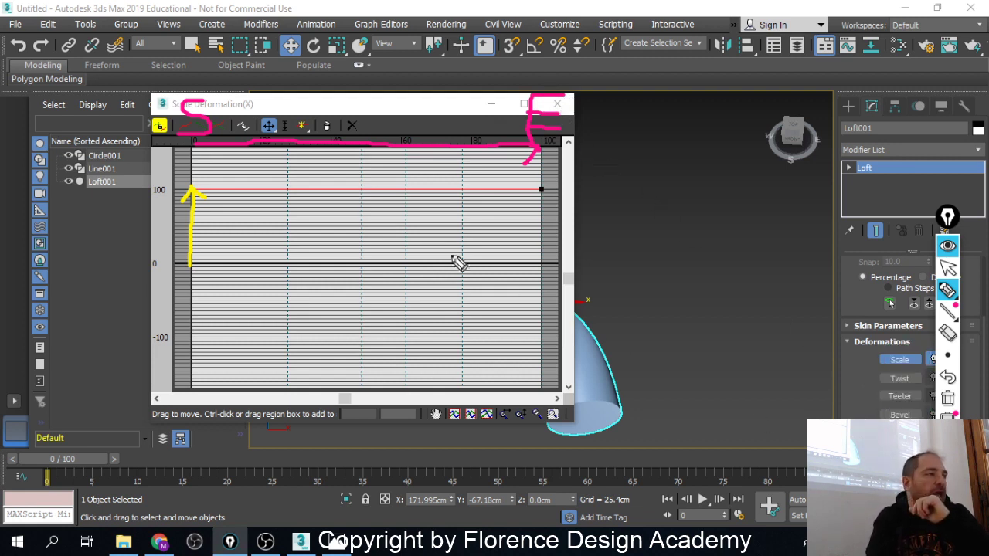
{"action": "left_click", "coordinate": [191, 188]}
{"action": "left_click_drag", "start_coordinate": [191, 188], "coordinate": [205, 202]}
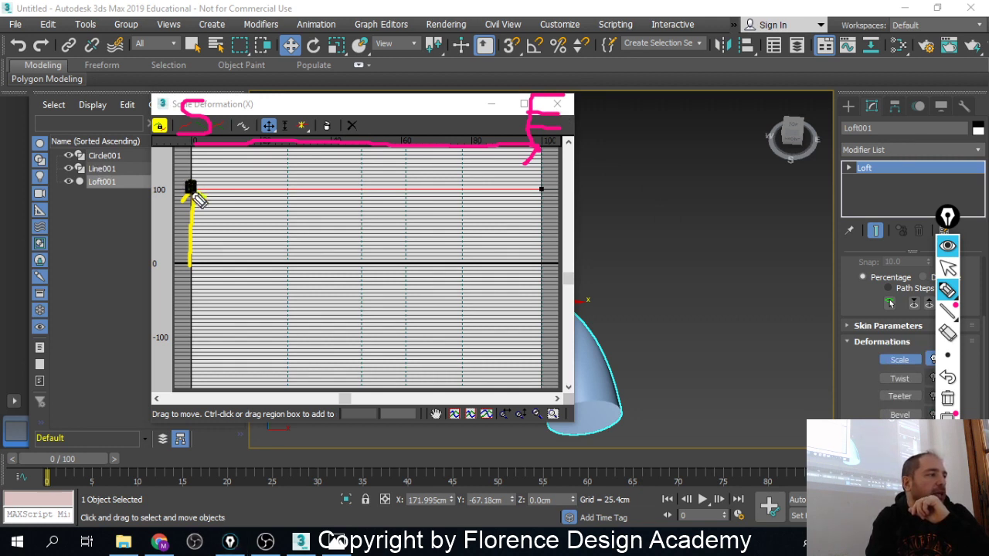
{"action": "left_click", "coordinate": [541, 188]}
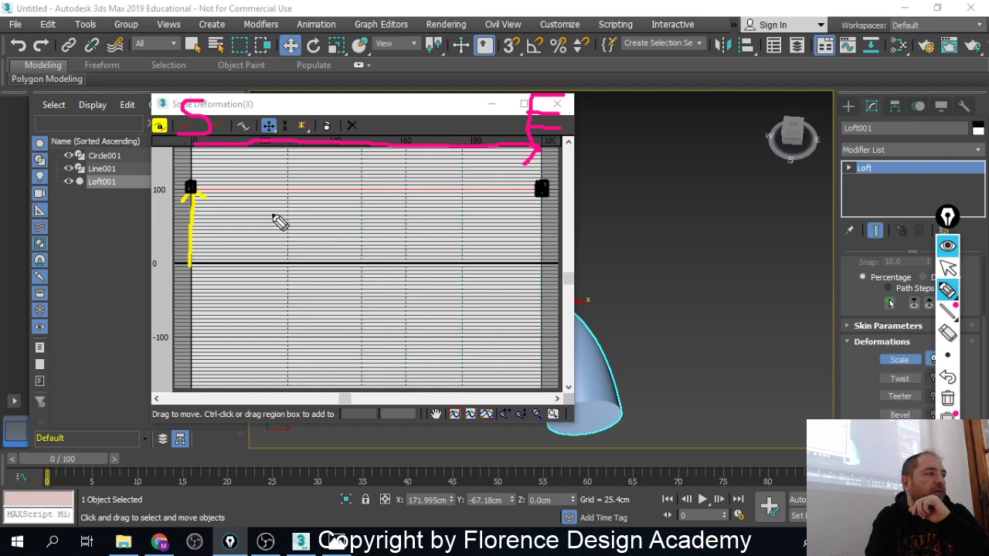
Trace the scale curve between its two end points with a red pen line, and hide the annotations
{"action": "left_click_drag", "start_coordinate": [202, 192], "coordinate": [534, 192]}
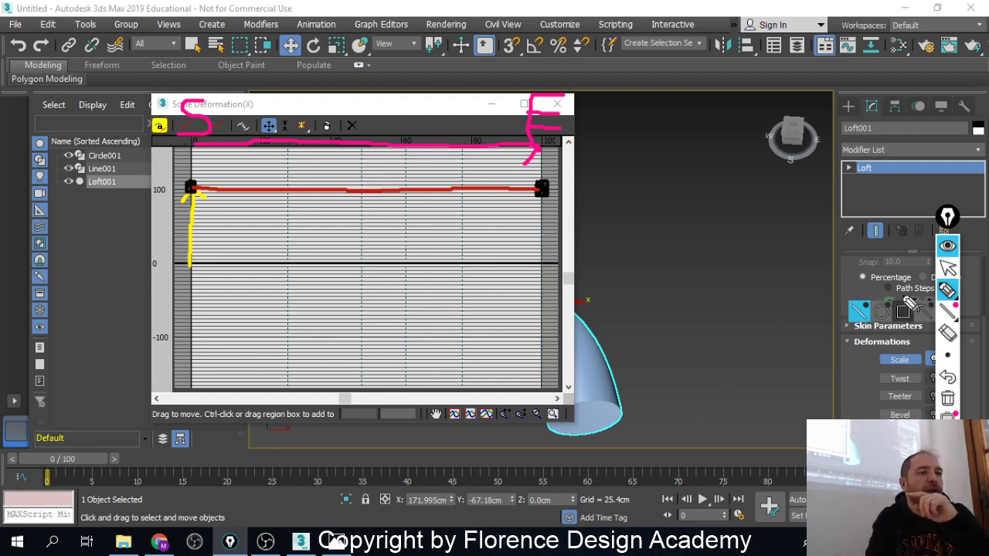
{"action": "left_click", "coordinate": [947, 267]}
{"action": "middle_click_drag", "start_coordinate": [656, 309], "coordinate": [824, 321]}
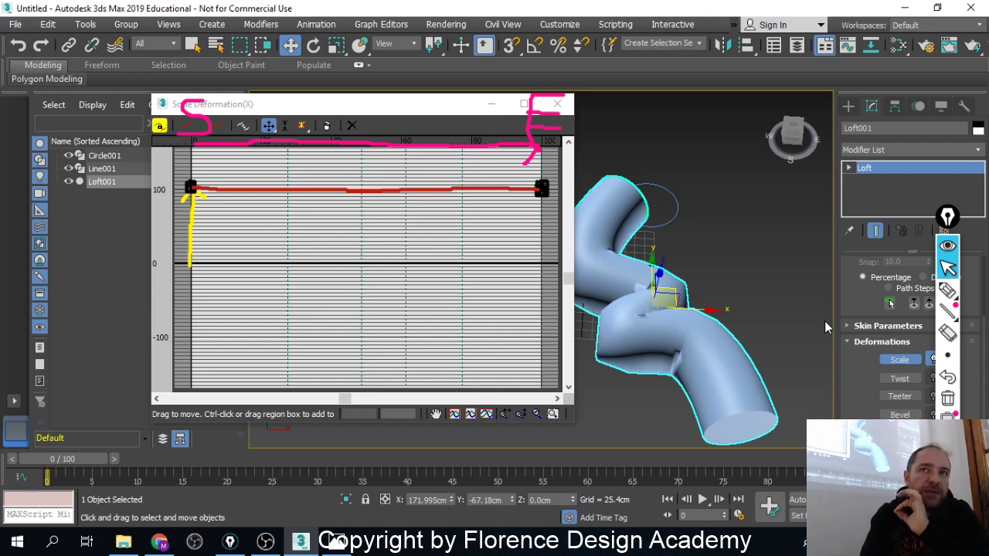
{"action": "left_click", "coordinate": [947, 247]}
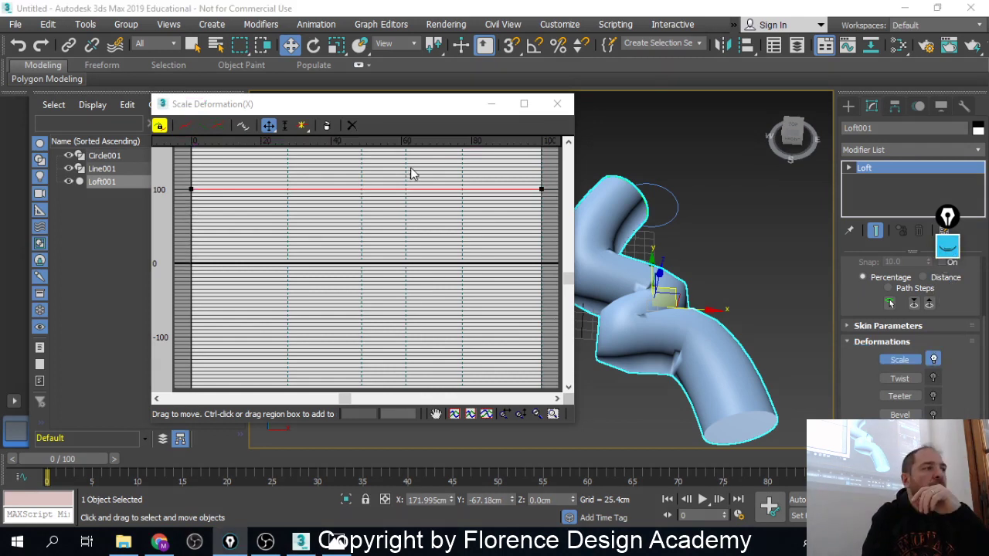
Lower the scale curve's end point at path position 100 to about 0.9 to taper the loft's end
{"action": "left_click_drag", "start_coordinate": [281, 106], "coordinate": [269, 109]}
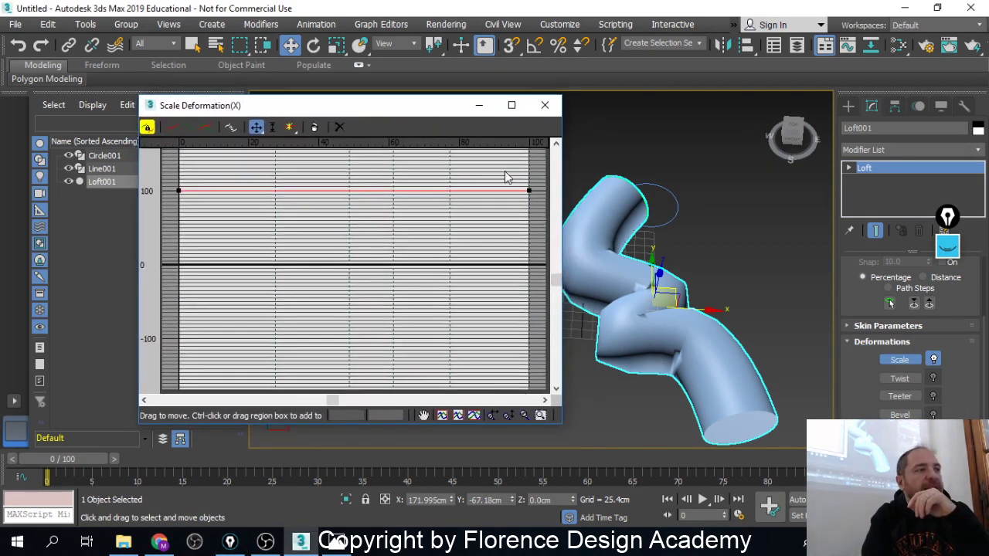
{"action": "left_click_drag", "start_coordinate": [509, 171], "coordinate": [541, 209]}
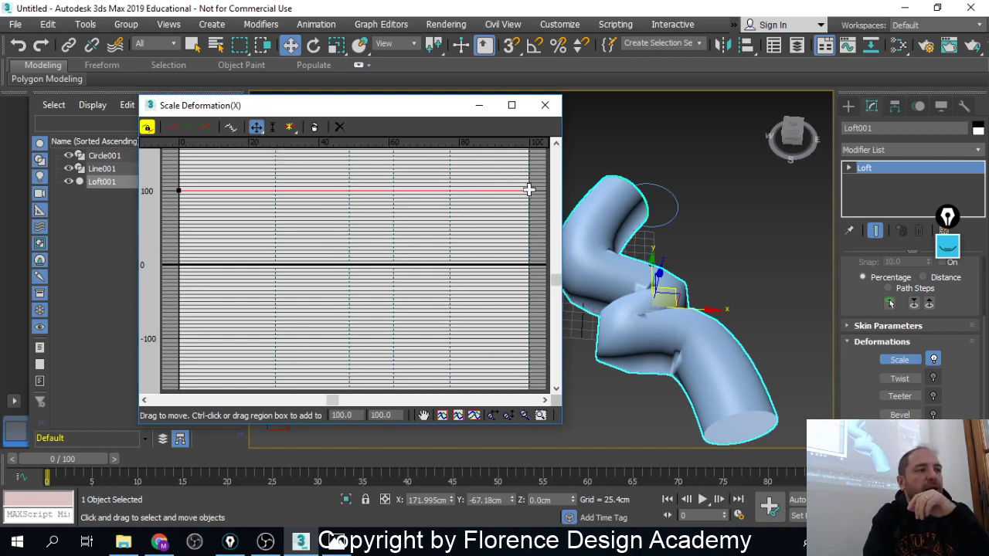
{"action": "left_click_drag", "start_coordinate": [528, 190], "coordinate": [526, 264]}
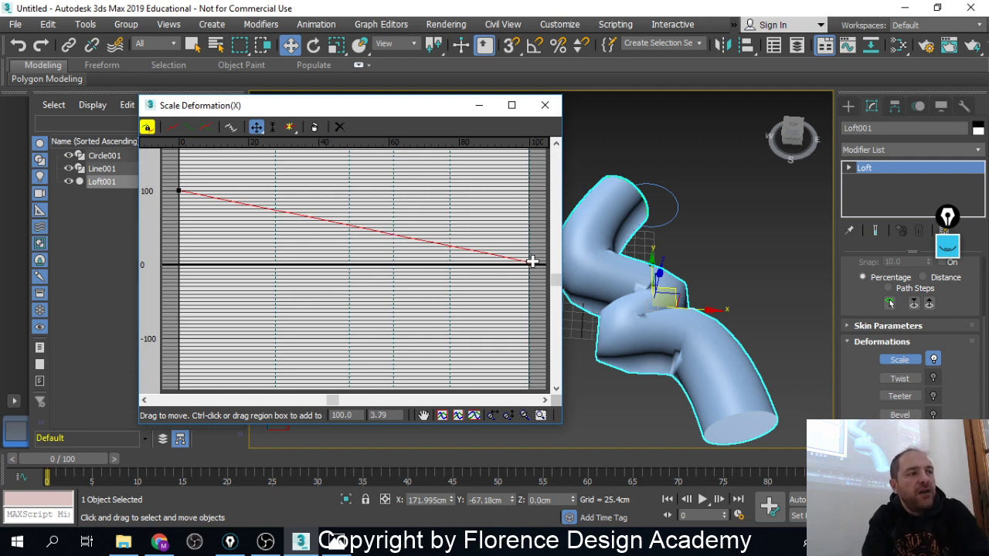
{"action": "left_click_drag", "start_coordinate": [532, 264], "coordinate": [528, 263]}
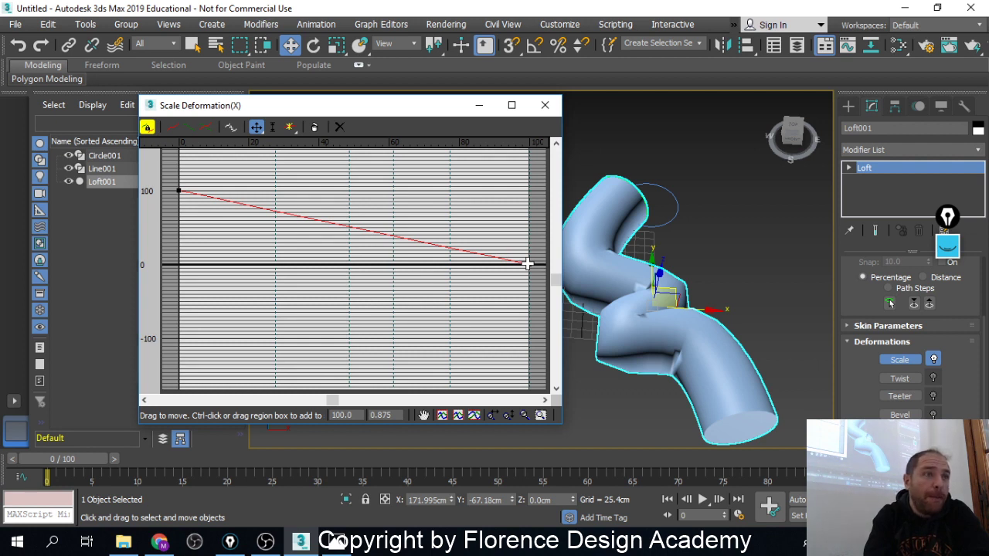
{"action": "left_click", "coordinate": [527, 263]}
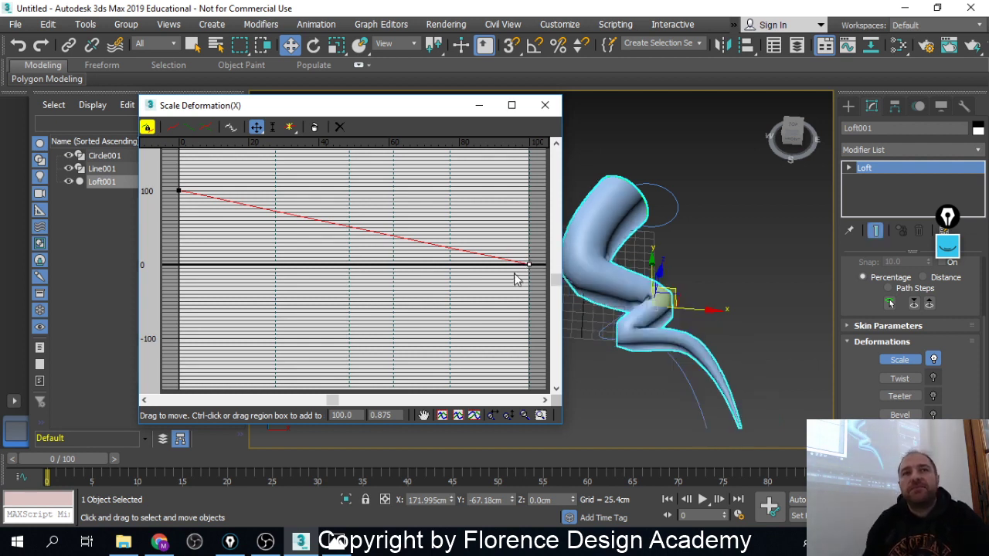
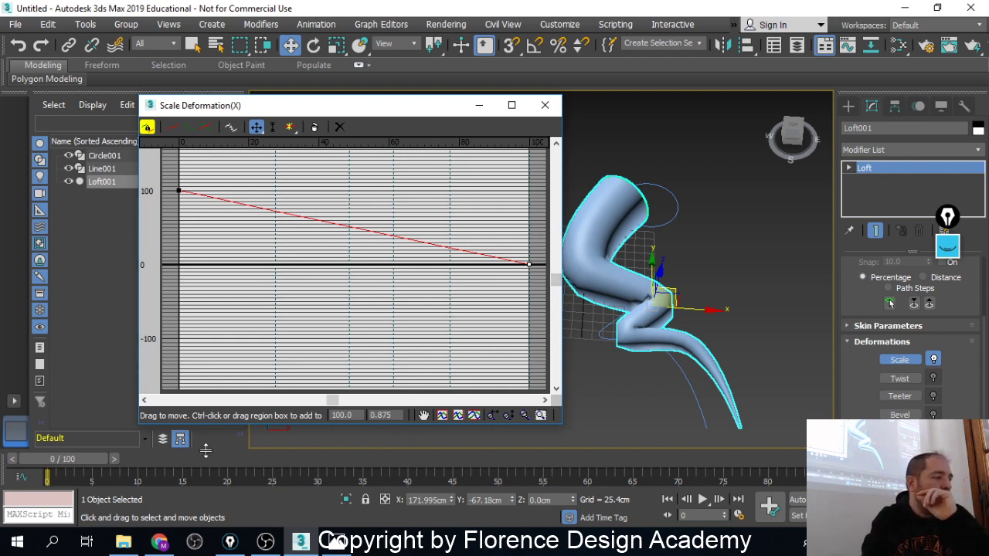
Insert five control points along the sloping scale curve, at path positions of about 23, 39, 58, 77 and 90
{"action": "left_click", "coordinate": [286, 127]}
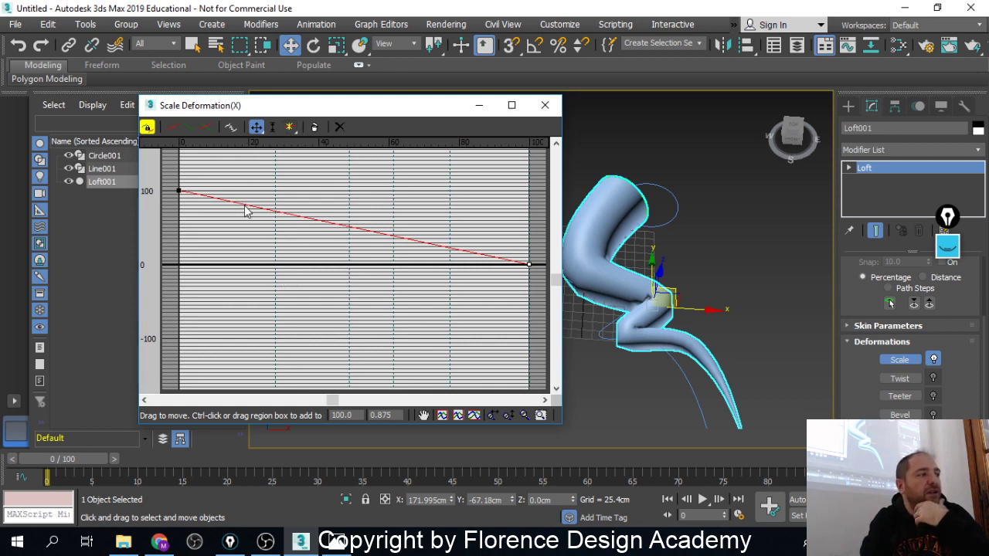
{"action": "left_click", "coordinate": [290, 129]}
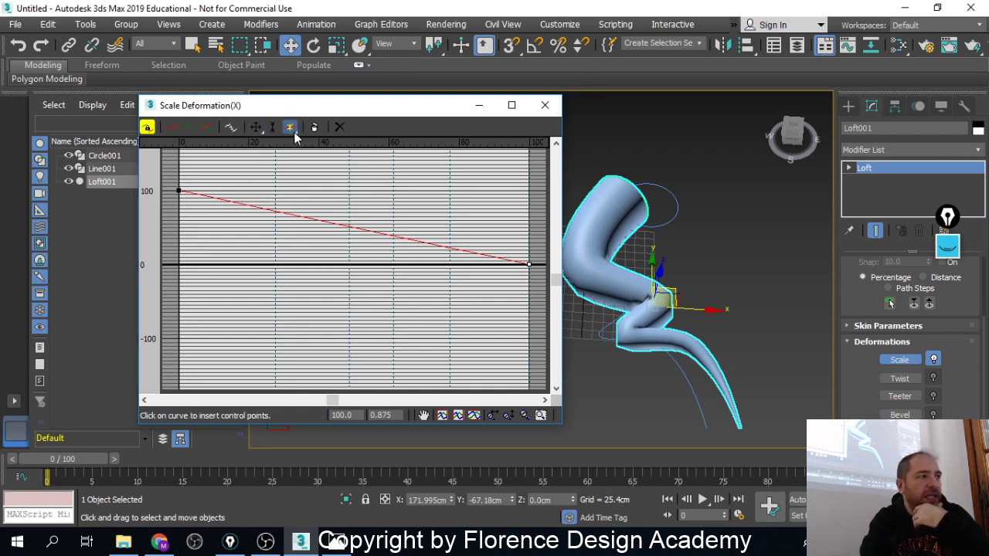
{"action": "left_click", "coordinate": [259, 207]}
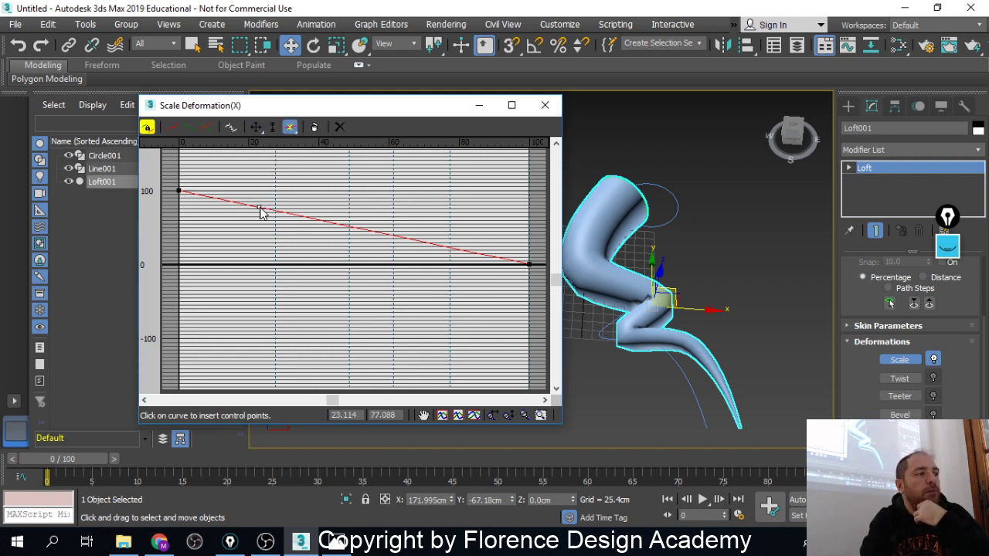
{"action": "left_click", "coordinate": [317, 219]}
{"action": "left_click", "coordinate": [382, 232]}
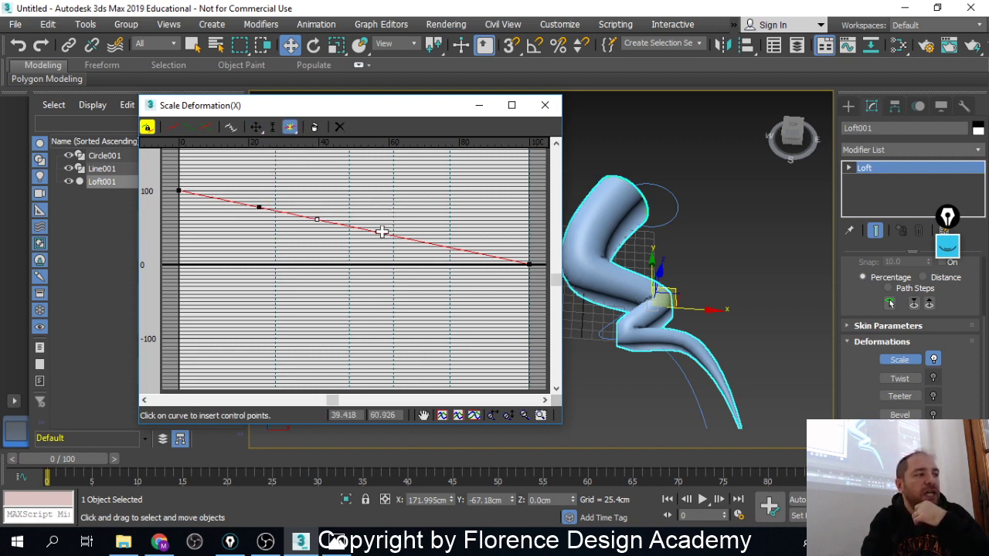
{"action": "left_click", "coordinate": [448, 247]}
{"action": "left_click", "coordinate": [493, 256]}
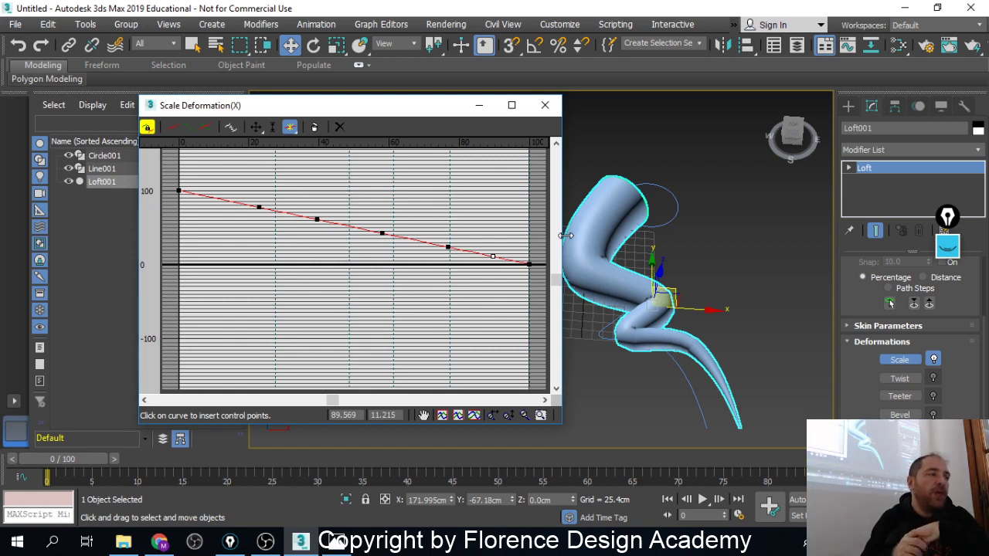
Move the scale curve's start point down to about 0 to taper the loft's beginning
{"action": "left_click", "coordinate": [259, 132]}
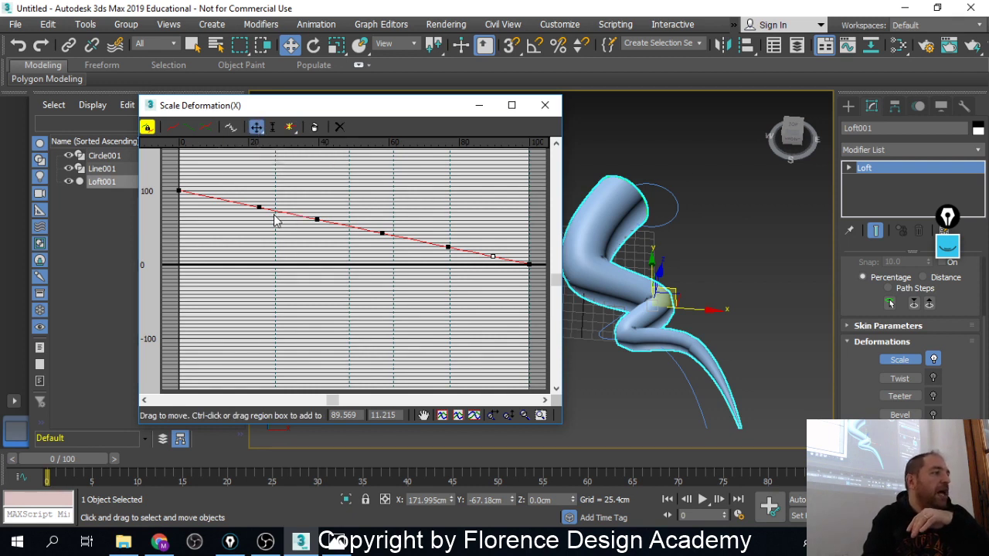
{"action": "left_click_drag", "start_coordinate": [178, 190], "coordinate": [179, 264]}
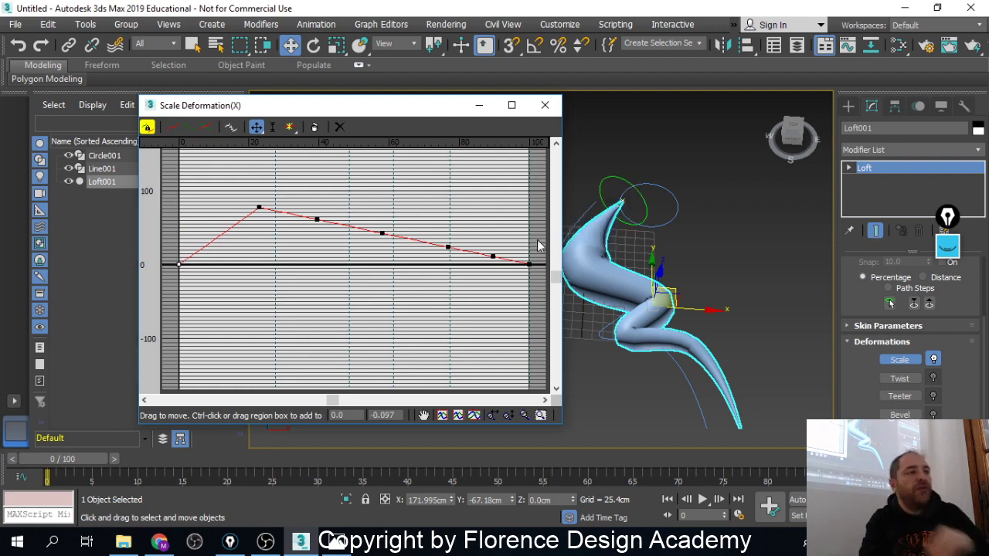
{"action": "mouse_move", "coordinate": [618, 263]}
{"action": "middle_mouse_down", "text": "alt"}
{"action": "mouse_move", "coordinate": [700, 276]}
{"action": "mouse_move", "coordinate": [682, 309]}
{"action": "mouse_move", "coordinate": [610, 275]}
{"action": "mouse_move", "coordinate": [618, 271]}
{"action": "middle_mouse_up", "text": "alt"}
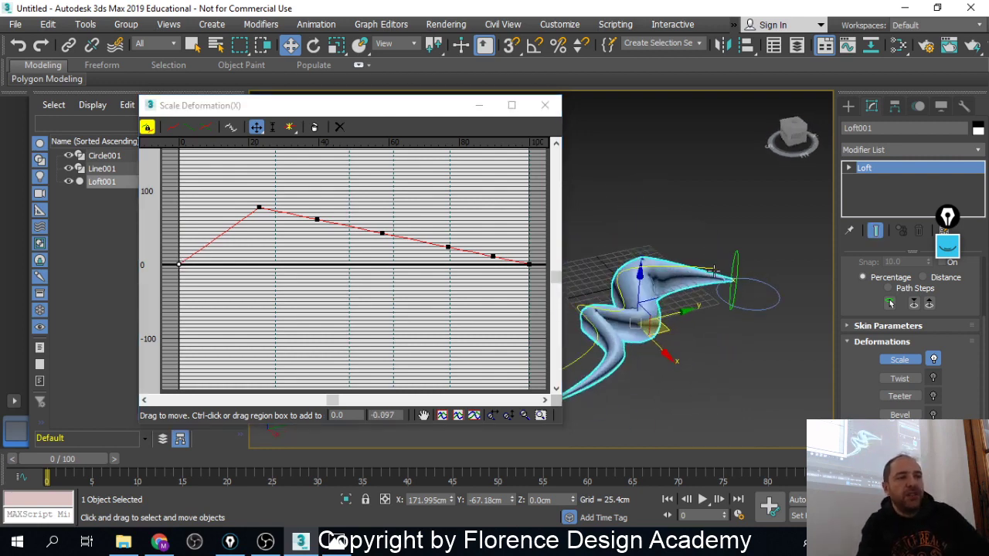
{"action": "scroll", "coordinate": [743, 279], "scroll_direction": "up", "scroll_amount": 5}
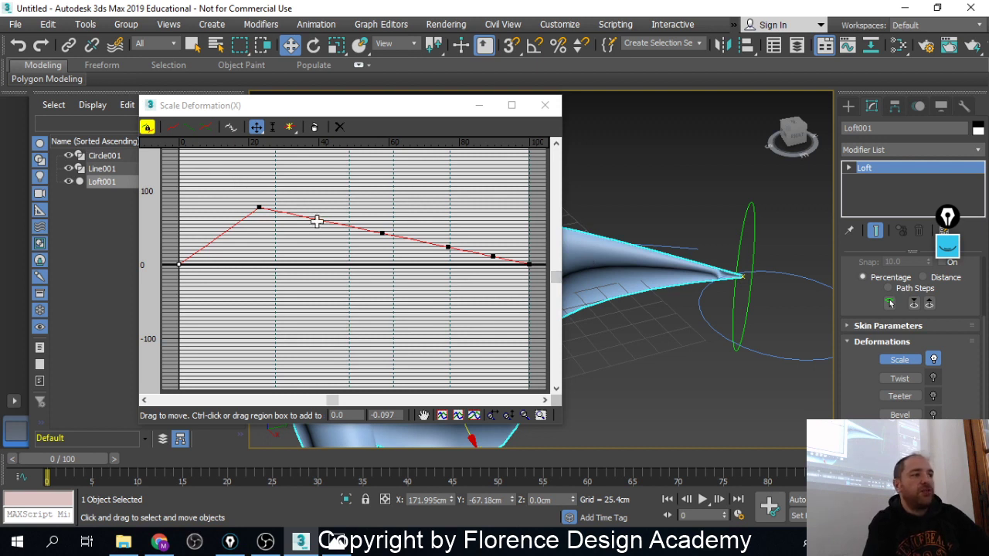
Lower the scale curve's control point near path position 39 to about 45 to thin the loft there
{"action": "left_click_drag", "start_coordinate": [317, 221], "coordinate": [318, 232]}
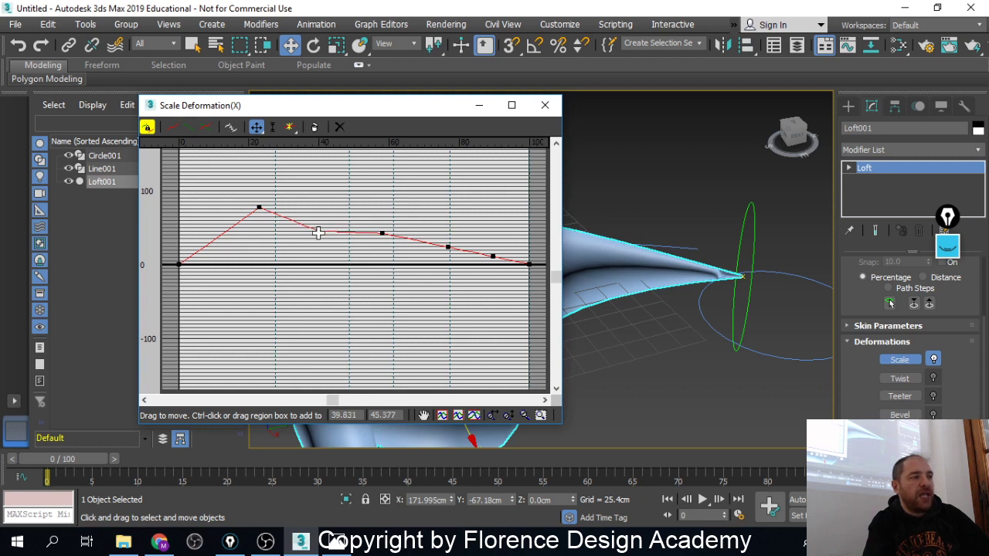
{"action": "left_click_drag", "start_coordinate": [318, 231], "coordinate": [316, 230]}
{"action": "middle_click_drag", "start_coordinate": [736, 273], "coordinate": [726, 264], "text": "alt"}
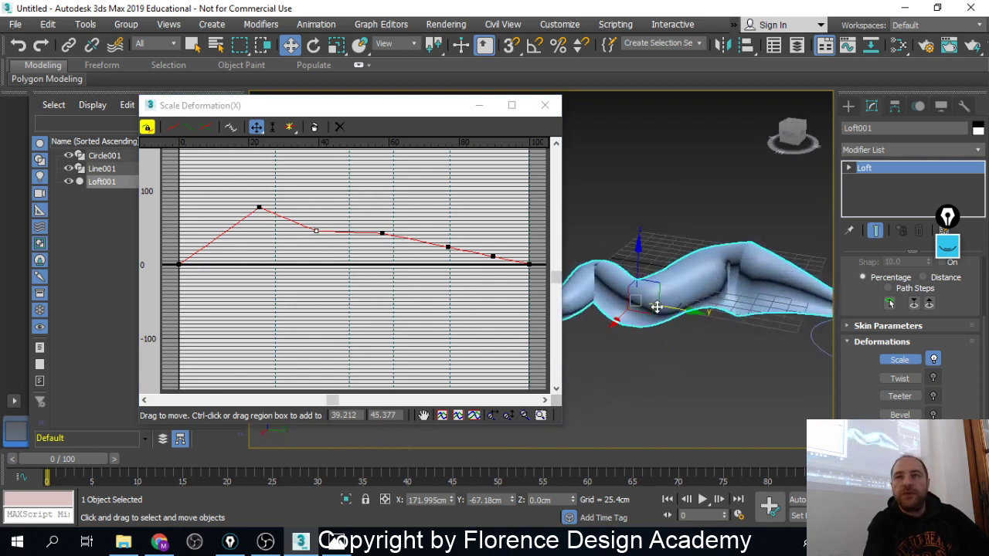
Raise the scale curve's fifth control point to about 111 at path position 79, making the loft bulge there
{"action": "left_click", "coordinate": [459, 266]}
{"action": "left_click_drag", "start_coordinate": [449, 247], "coordinate": [454, 182]}
{"action": "middle_click_drag", "start_coordinate": [593, 264], "coordinate": [642, 280], "text": "alt"}
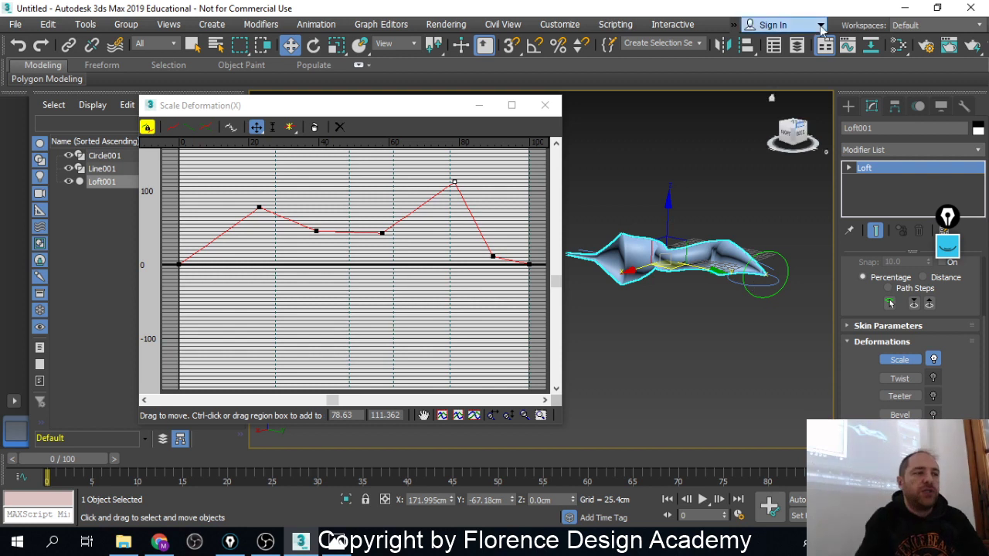
{"action": "scroll", "coordinate": [718, 250], "scroll_direction": "up", "scroll_amount": 5}
{"action": "scroll", "coordinate": [733, 273], "scroll_direction": "down", "scroll_amount": 2}
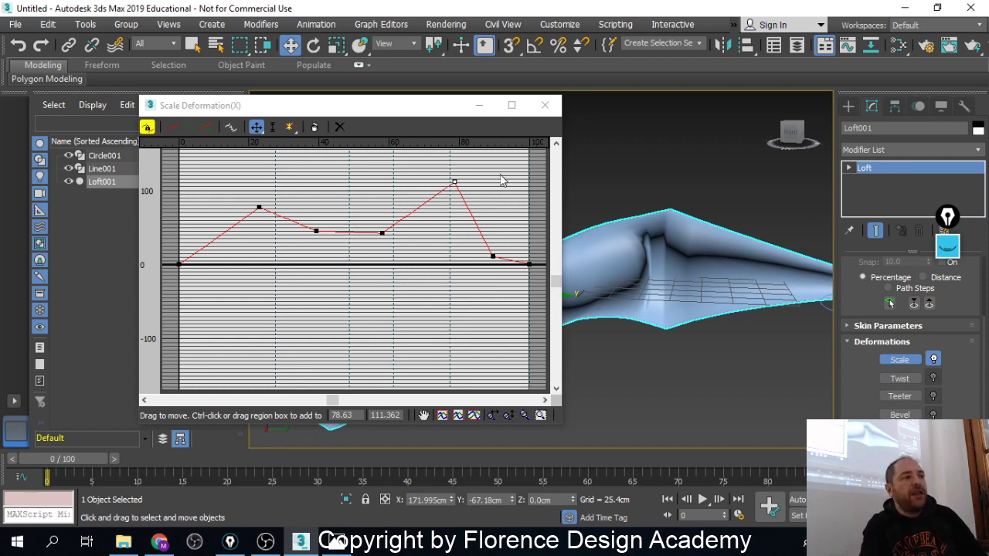
Convert the scale curve's last three control points to Bezier-Smooth
{"action": "left_click_drag", "start_coordinate": [434, 171], "coordinate": [552, 294]}
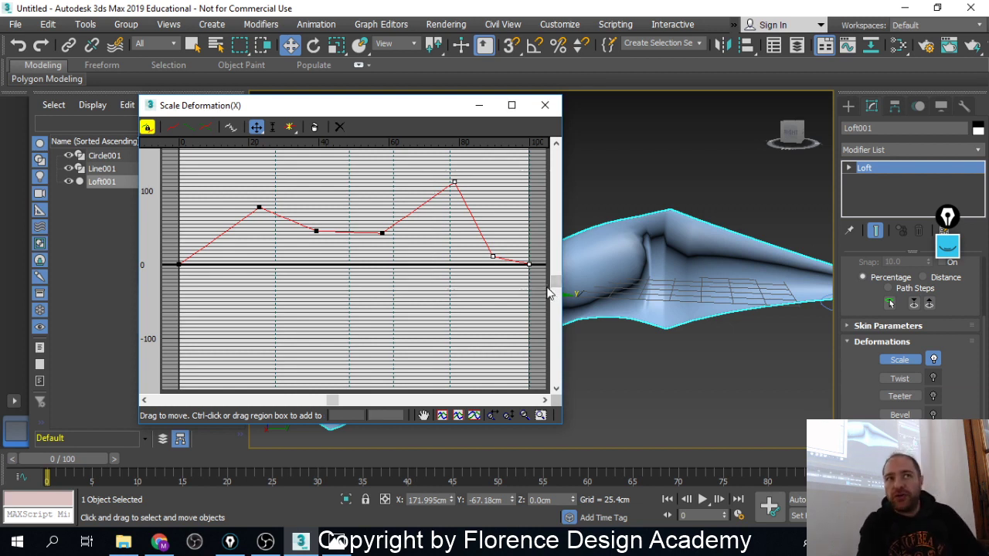
{"action": "right_click", "coordinate": [455, 183]}
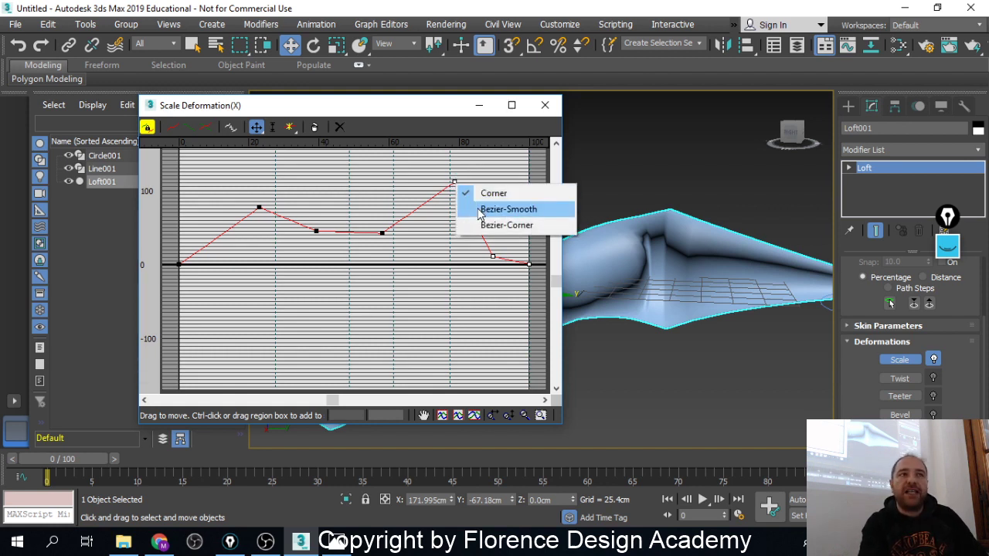
{"action": "left_click", "coordinate": [506, 209]}
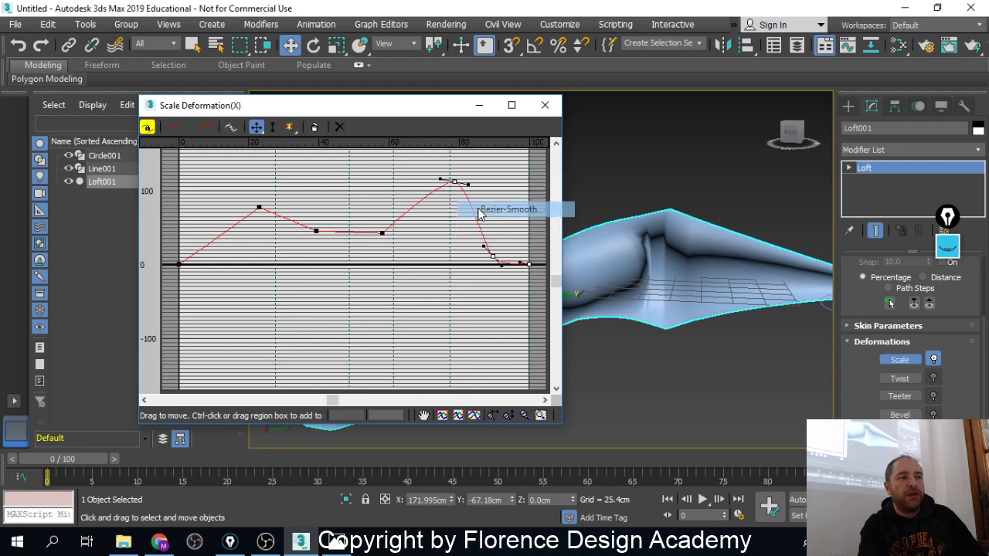
Lengthen the Bezier handles of the peak and its neighbouring point, and pull the end point's handle upward to round the loft's end
{"action": "middle_click_drag", "start_coordinate": [596, 283], "coordinate": [879, 263], "text": "alt"}
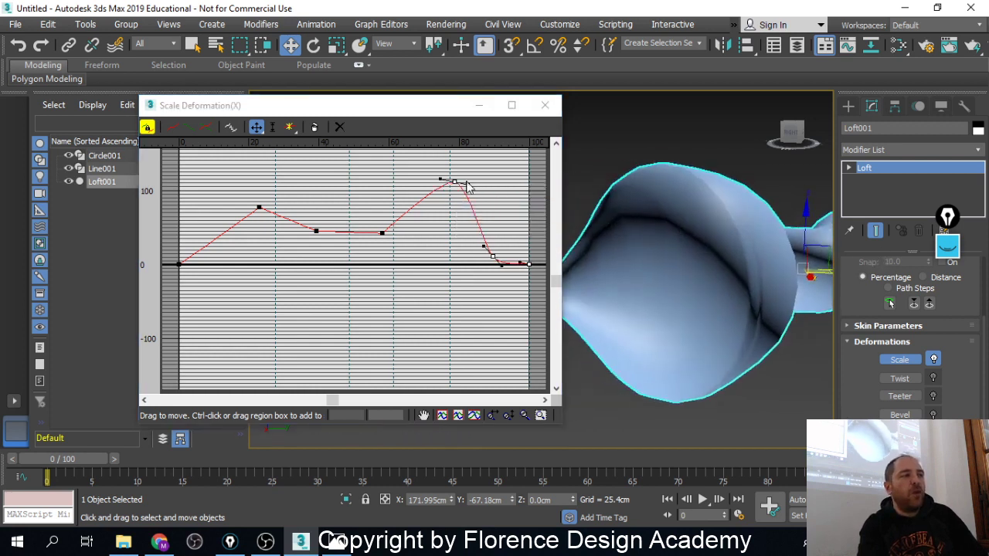
{"action": "left_click_drag", "start_coordinate": [467, 183], "coordinate": [492, 187]}
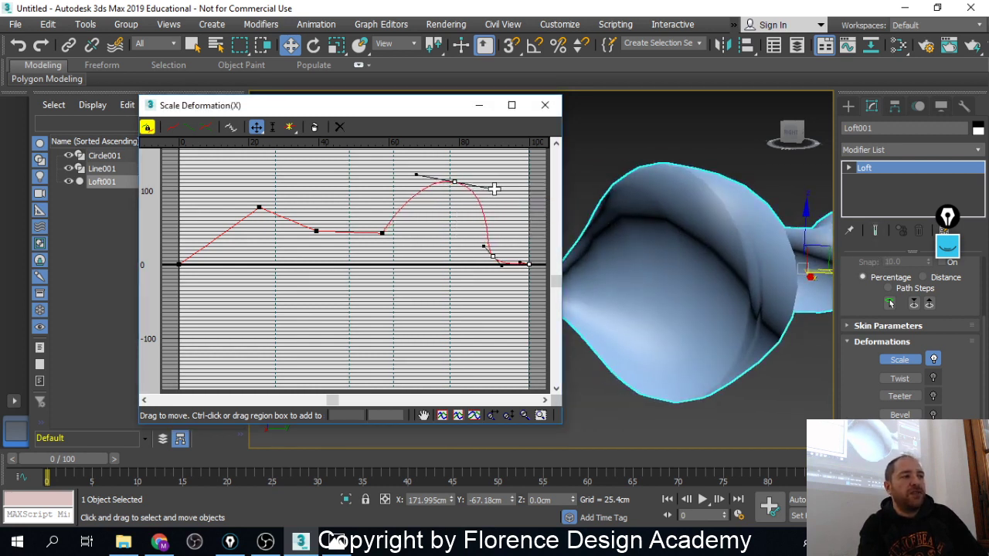
{"action": "left_click_drag", "start_coordinate": [482, 246], "coordinate": [474, 242]}
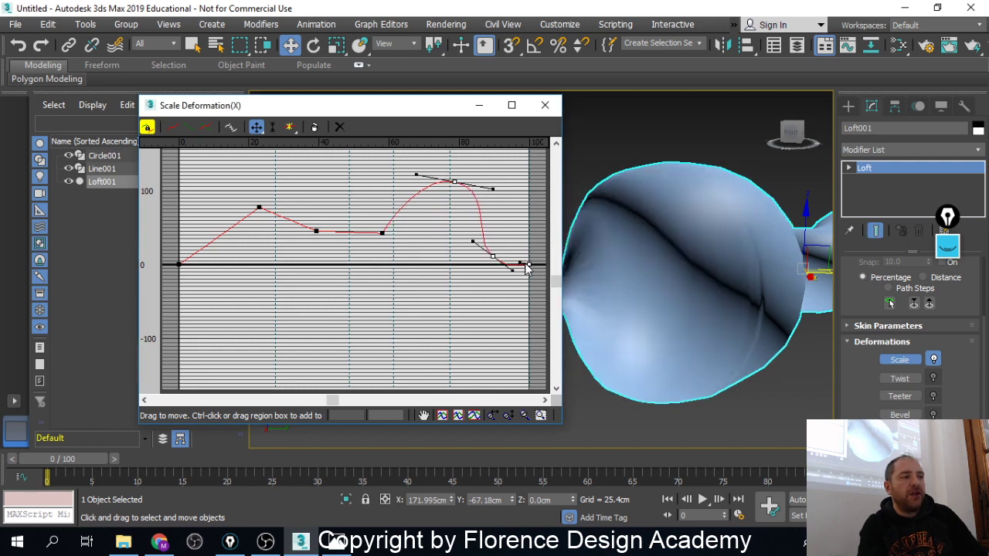
{"action": "left_click_drag", "start_coordinate": [523, 265], "coordinate": [518, 242]}
{"action": "middle_click_drag", "start_coordinate": [601, 265], "coordinate": [686, 270]}
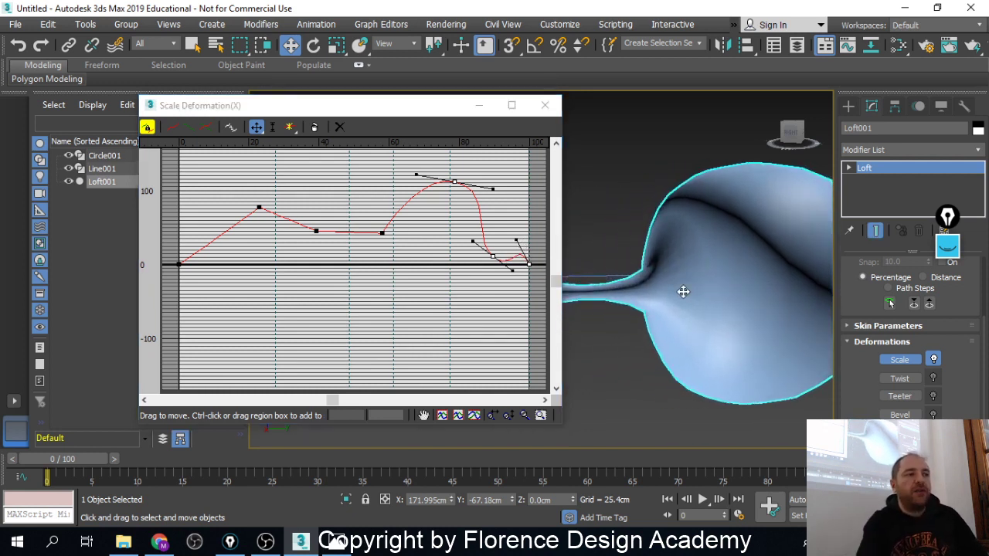
{"action": "scroll", "coordinate": [683, 291], "scroll_direction": "down", "scroll_amount": 5}
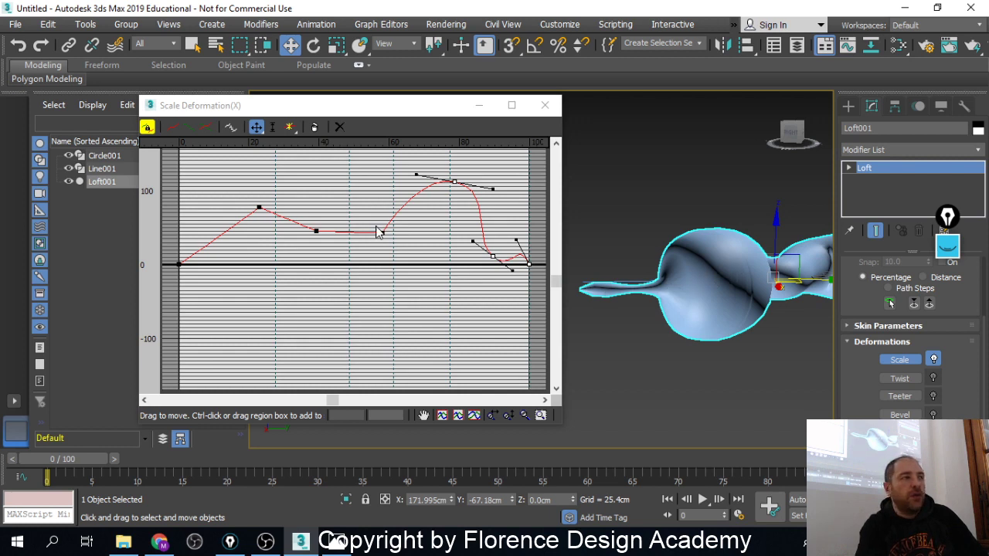
Convert the scale curve's second and third control points to Bezier-Corner
{"action": "left_click_drag", "start_coordinate": [240, 197], "coordinate": [333, 243]}
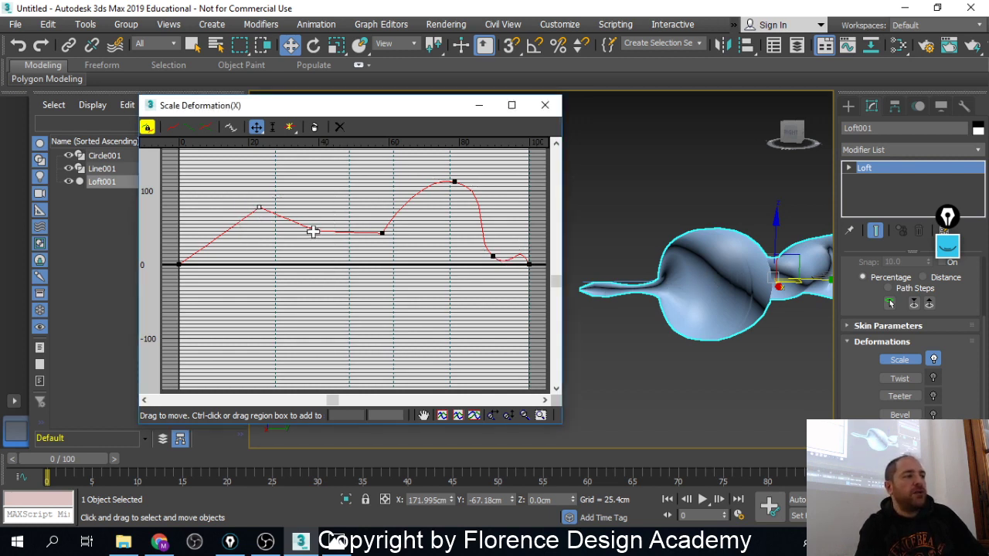
{"action": "right_click", "coordinate": [314, 231]}
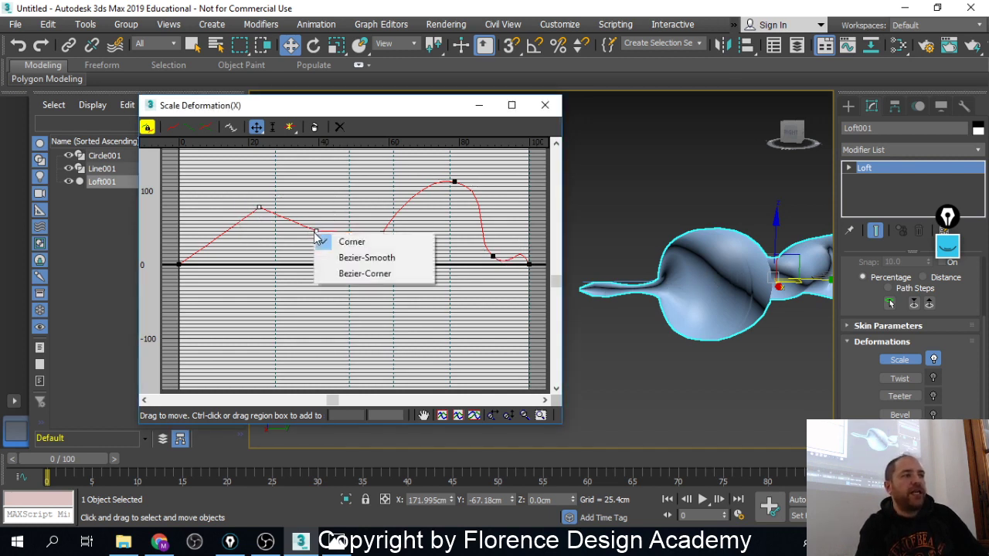
{"action": "left_click", "coordinate": [354, 273]}
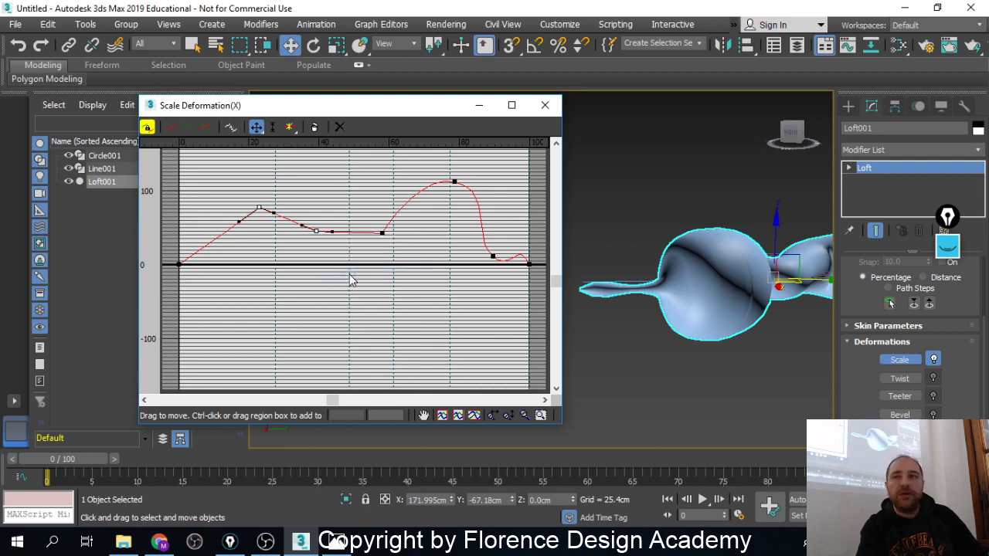
Reshape the second point's handles flat toward the start and steeply downward, and angle both third-point handles upward to form rounded humps
{"action": "left_click_drag", "start_coordinate": [239, 222], "coordinate": [184, 207]}
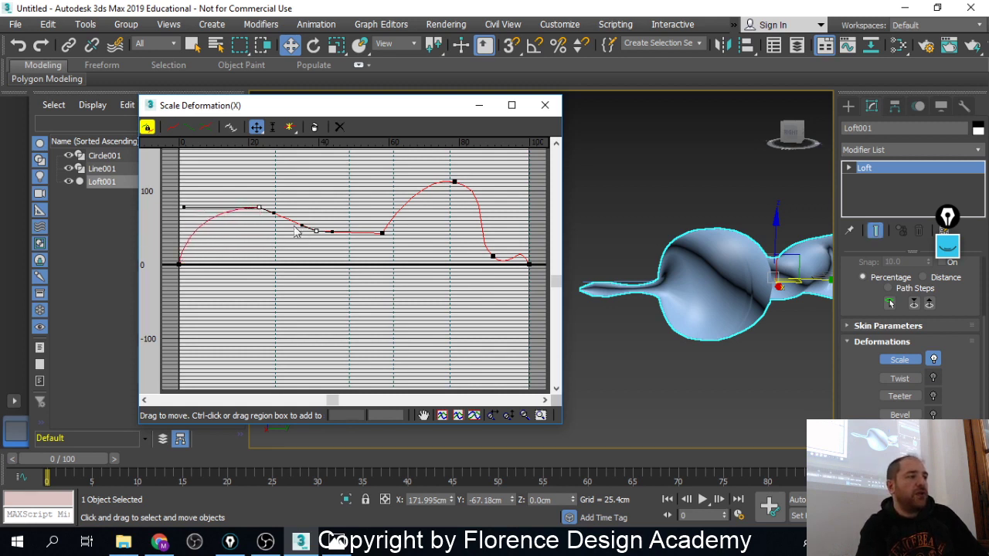
{"action": "left_click_drag", "start_coordinate": [271, 213], "coordinate": [264, 251]}
{"action": "left_click_drag", "start_coordinate": [303, 227], "coordinate": [309, 197]}
{"action": "left_click_drag", "start_coordinate": [332, 232], "coordinate": [332, 188]}
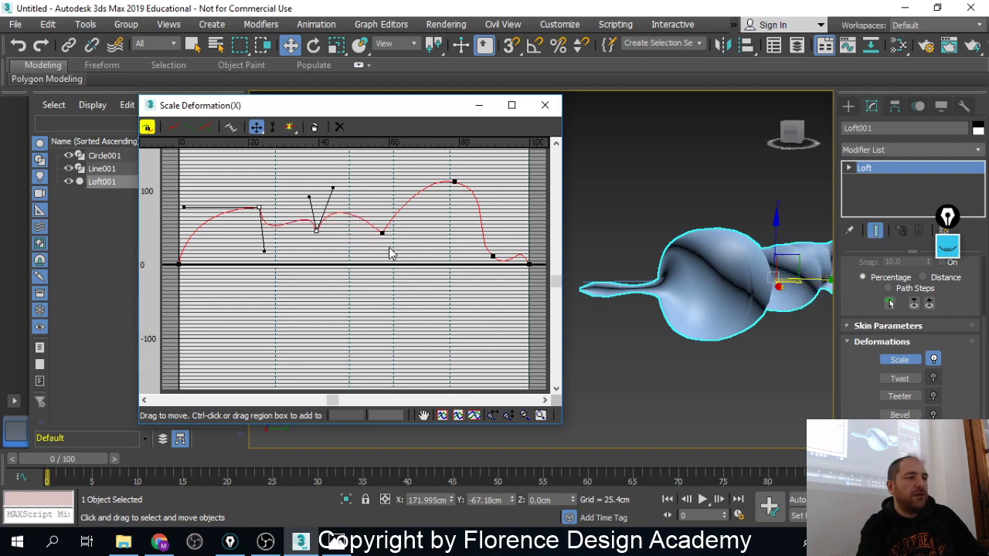
Lower the scale curve's peak, raise the point after it, and move the second point to about position 17.3 with 67.4% scale
{"action": "middle_click_drag", "start_coordinate": [609, 293], "coordinate": [654, 391], "text": "alt"}
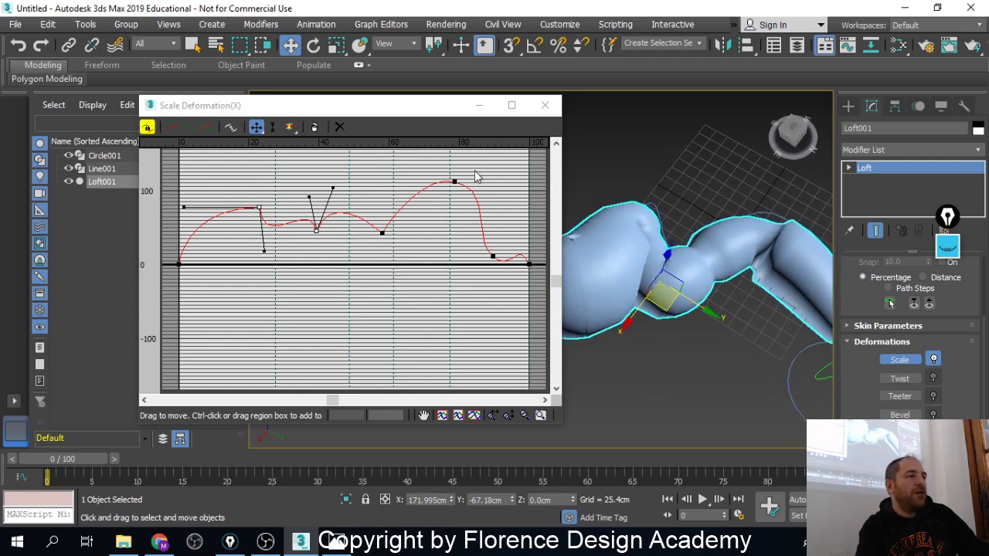
{"action": "left_click", "coordinate": [454, 183]}
{"action": "left_click_drag", "start_coordinate": [450, 190], "coordinate": [448, 227]}
{"action": "left_click_drag", "start_coordinate": [492, 255], "coordinate": [515, 193]}
{"action": "left_click", "coordinate": [529, 263]}
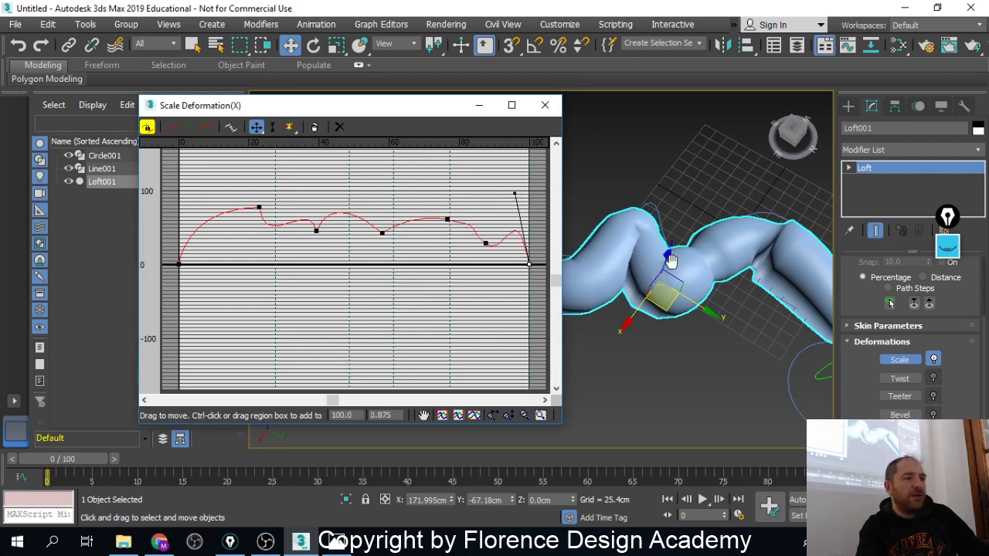
{"action": "left_click", "coordinate": [259, 208]}
{"action": "mouse_move", "coordinate": [254, 207]}
{"action": "left_mouse_down"}
{"action": "mouse_move", "coordinate": [179, 211]}
{"action": "mouse_move", "coordinate": [194, 234]}
{"action": "mouse_move", "coordinate": [239, 215]}
{"action": "left_mouse_up"}
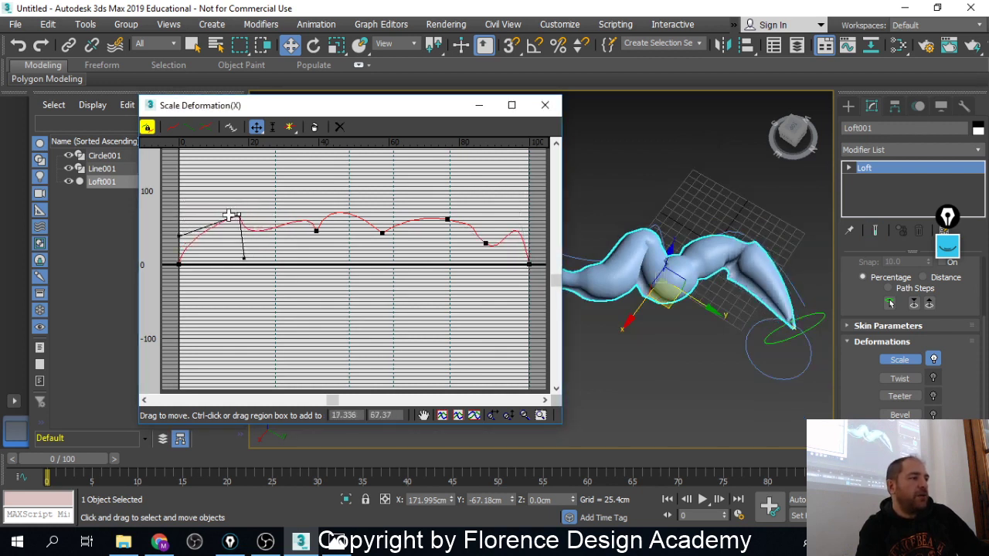
Clear the Scale Deformation window from the model and move the loft away from its original path line
{"action": "left_click_drag", "start_coordinate": [435, 118], "coordinate": [332, 114]}
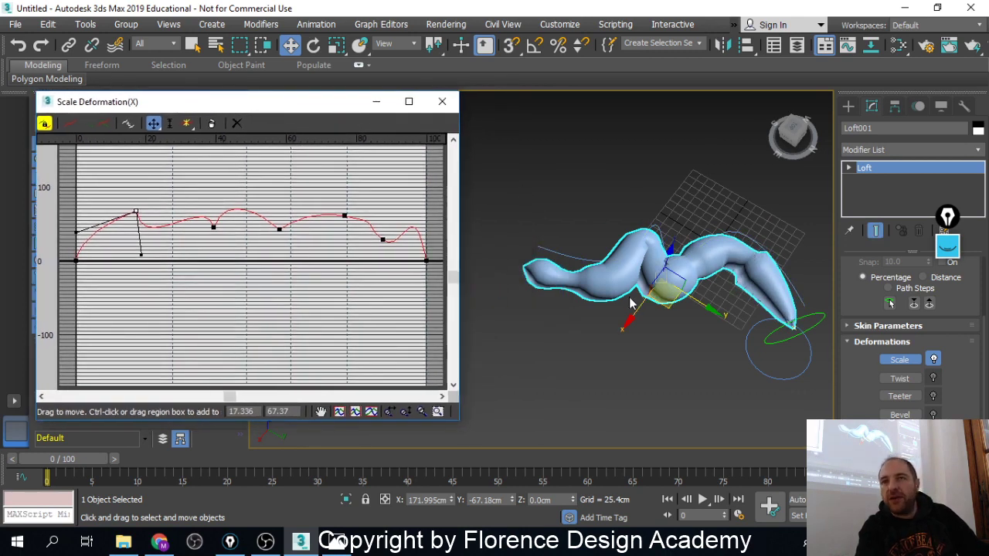
{"action": "middle_click_drag", "start_coordinate": [651, 300], "coordinate": [623, 328], "text": "alt"}
{"action": "left_click_drag", "start_coordinate": [623, 328], "coordinate": [597, 372]}
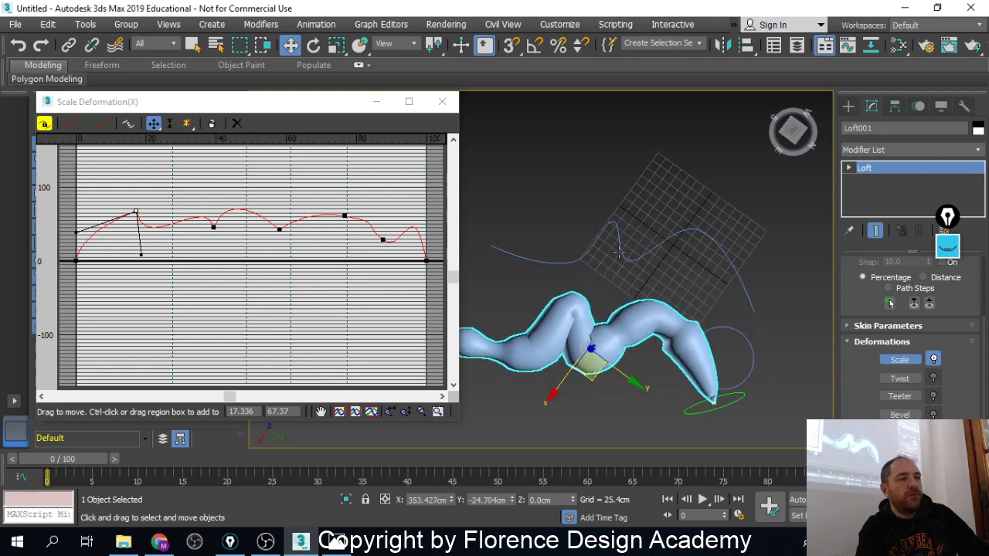
Move the vertices of the loft's path line to form an alternating snake-like wave with an upturned end
{"action": "left_click", "coordinate": [580, 254]}
{"action": "key", "text": "1"}
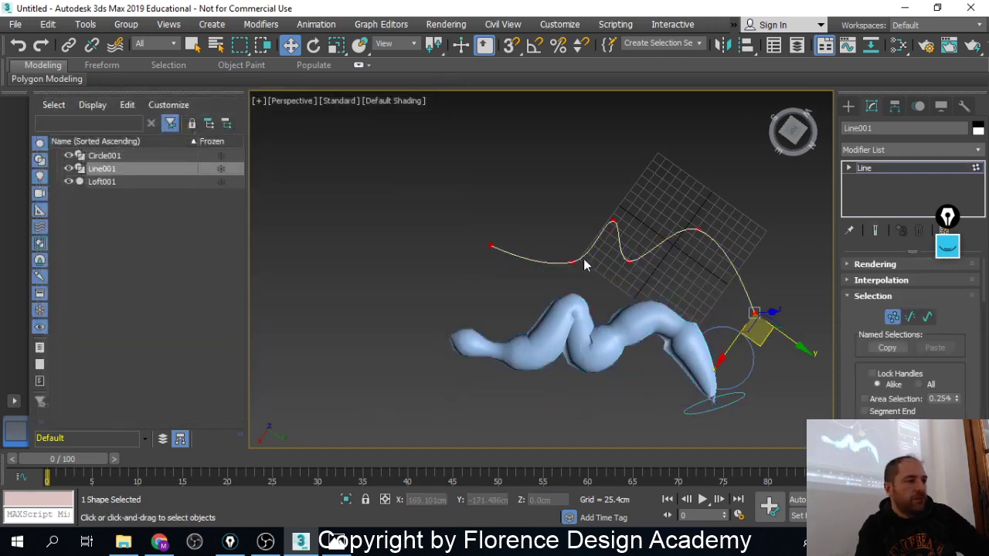
{"action": "left_click", "coordinate": [572, 262]}
{"action": "left_click_drag", "start_coordinate": [583, 289], "coordinate": [716, 241]}
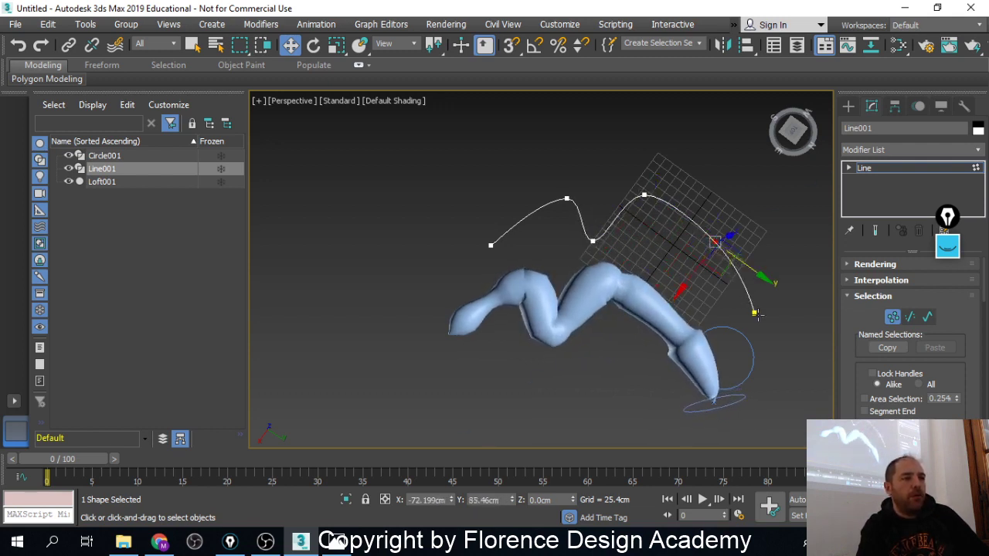
{"action": "left_click", "coordinate": [756, 312]}
{"action": "left_click_drag", "start_coordinate": [764, 341], "coordinate": [788, 193]}
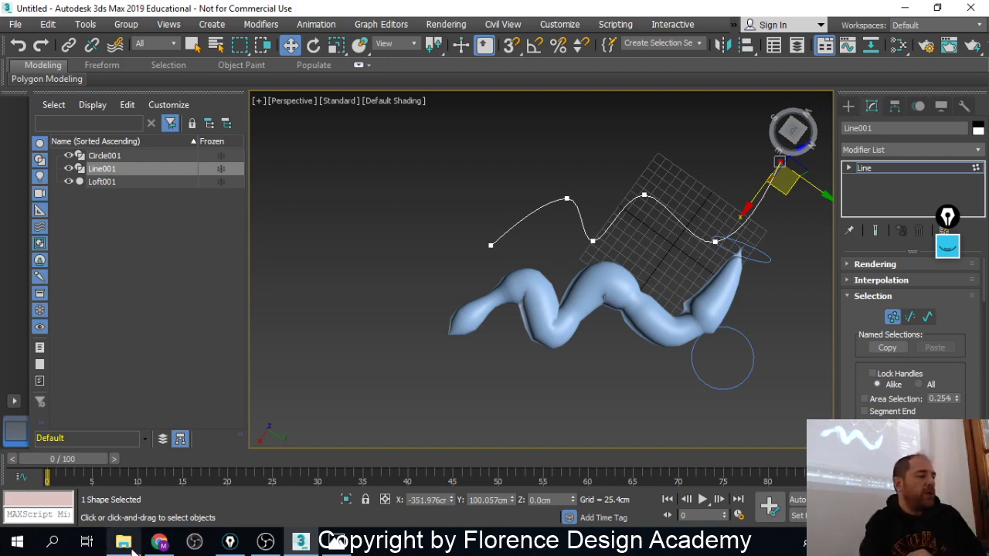
Switch to Photos and review the octopus, worm and fishing hook reference images for uses of lofts and deformations, closing the viewer when done
{"action": "left_click", "coordinate": [336, 542]}
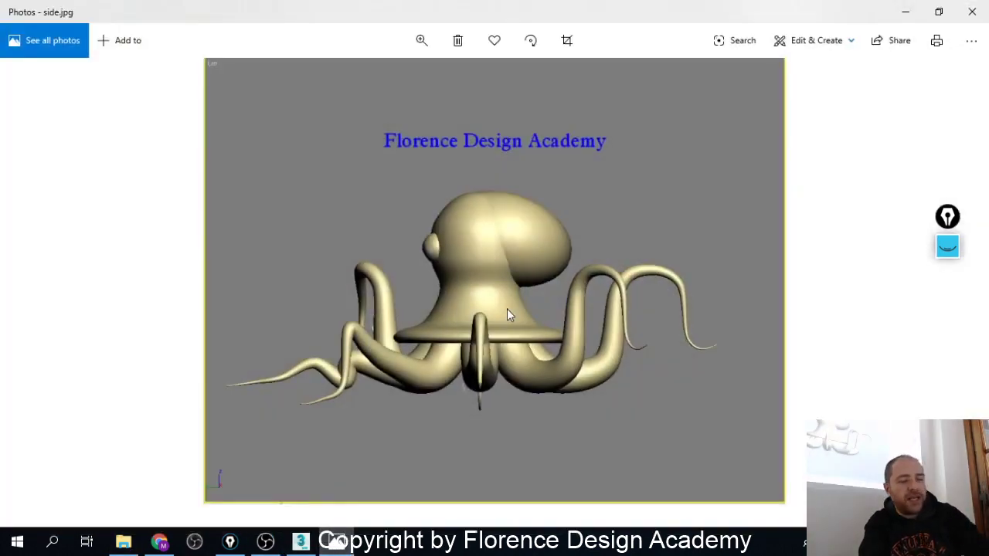
{"action": "key", "text": "Right"}
{"action": "key", "text": "Right"}
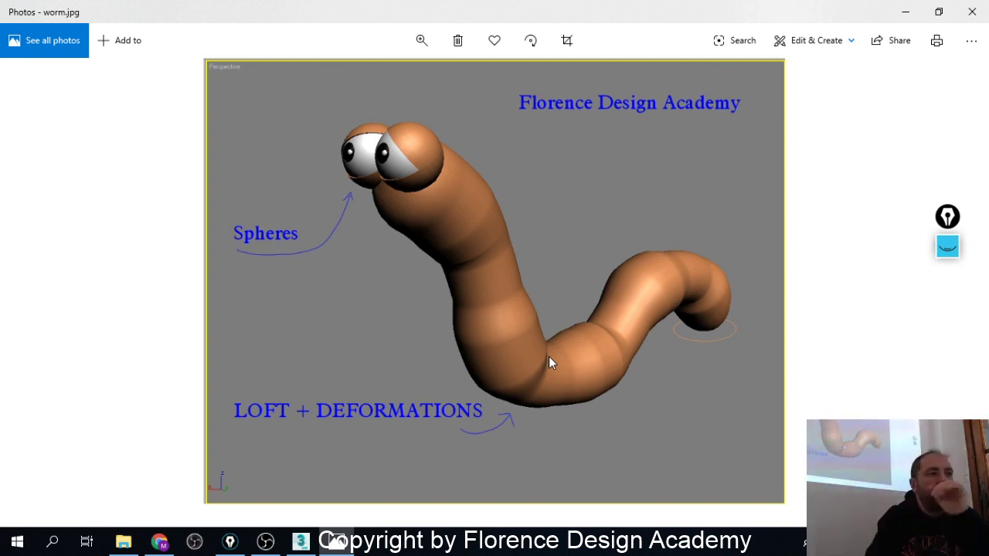
{"action": "key", "text": "Right"}
{"action": "key", "text": "Right"}
{"action": "key", "text": "Right"}
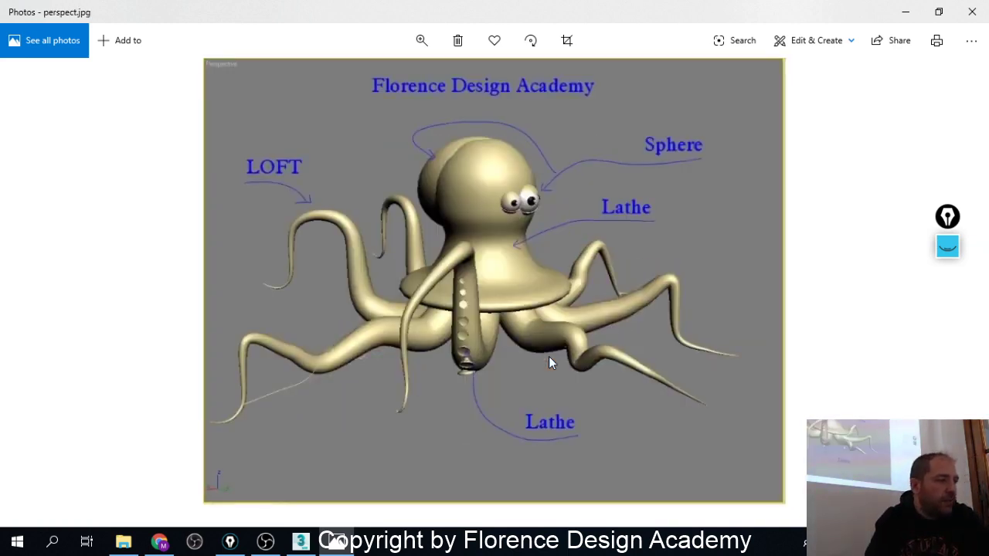
{"action": "key", "text": "Right"}
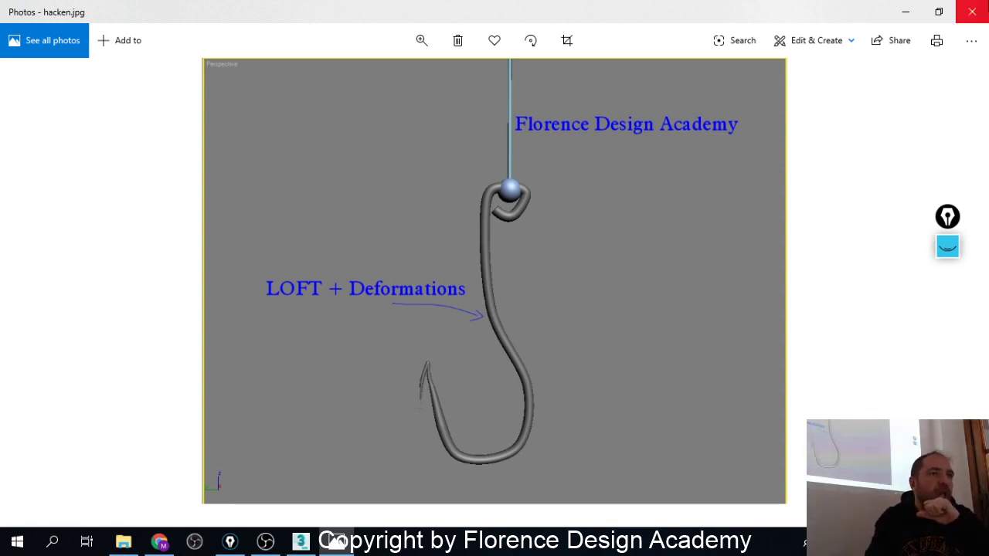
{"action": "left_click", "coordinate": [970, 14]}
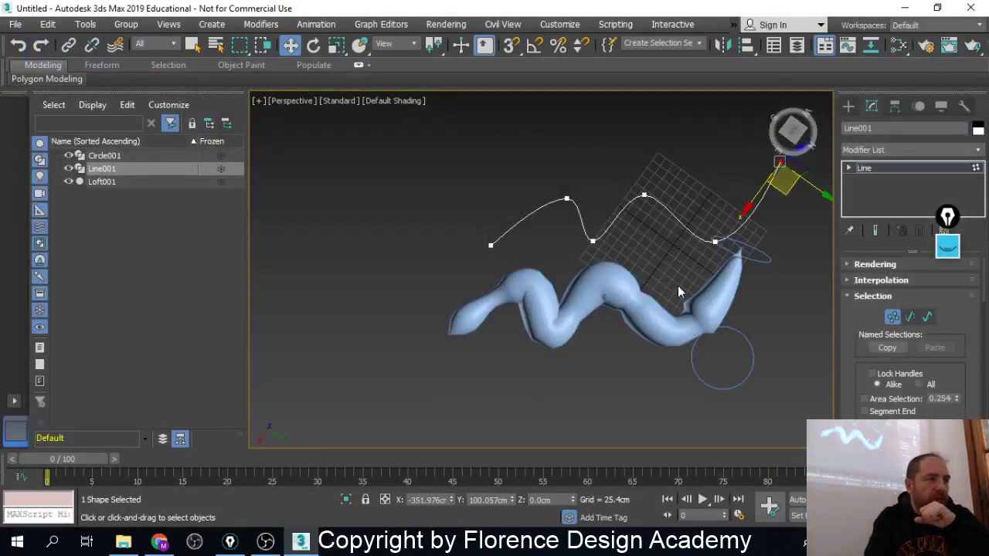
Finish vertex editing and delete the loft and its path line, keeping only the original circle
{"action": "middle_click_drag", "start_coordinate": [678, 292], "coordinate": [575, 276]}
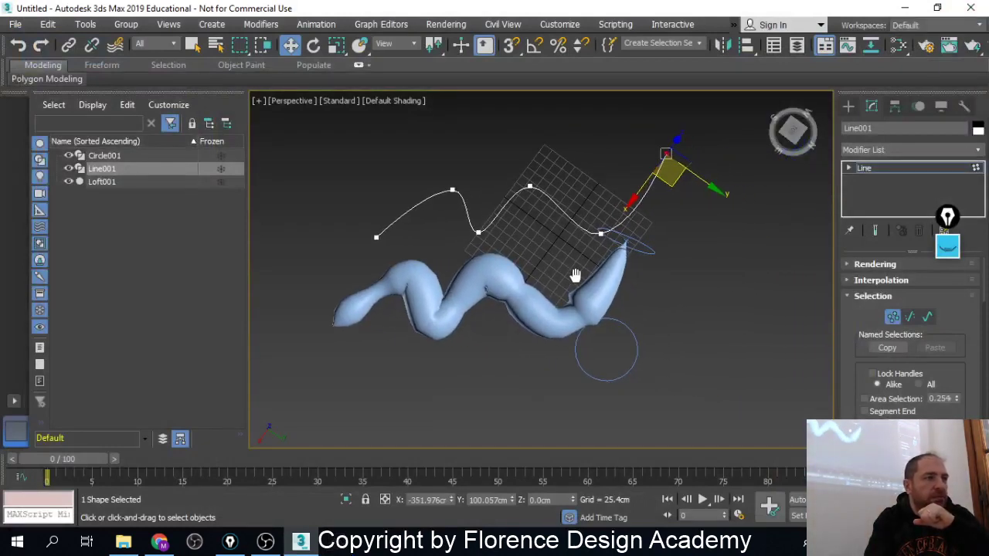
{"action": "left_click", "coordinate": [892, 317]}
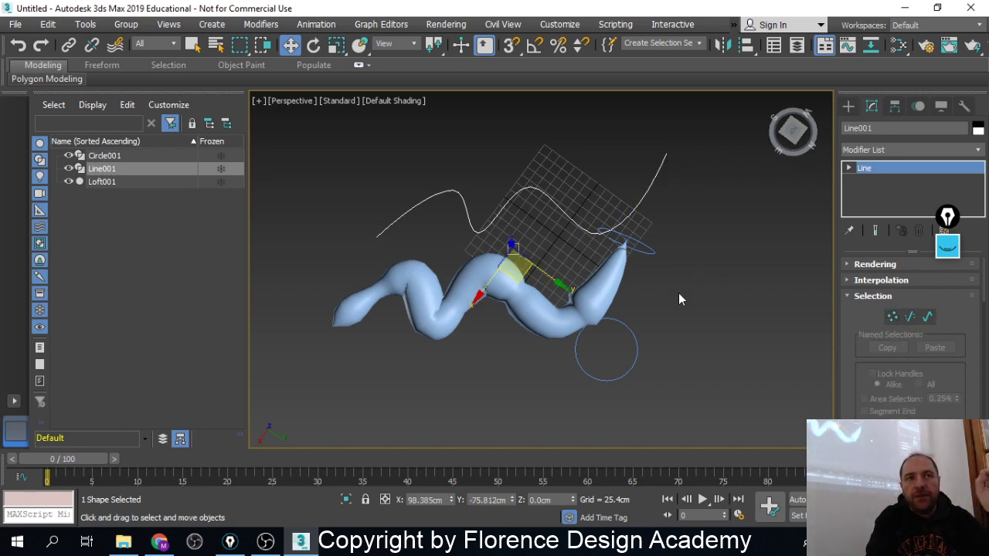
{"action": "left_click", "coordinate": [624, 283]}
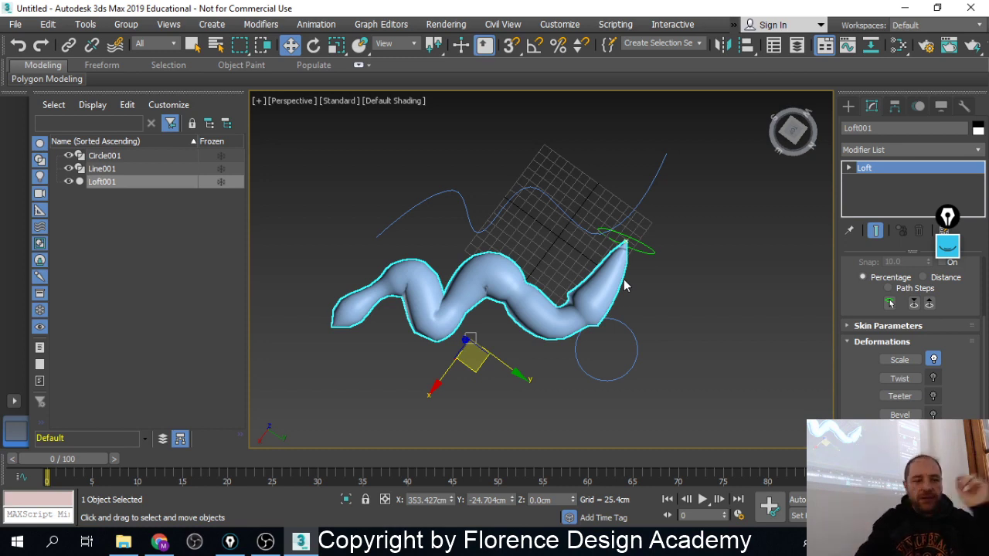
{"action": "scroll", "coordinate": [672, 205], "scroll_direction": "down", "scroll_amount": 2}
{"action": "left_click_drag", "start_coordinate": [708, 162], "coordinate": [467, 265]}
{"action": "key", "text": "Delete"}
{"action": "middle_click_drag", "start_coordinate": [698, 302], "coordinate": [633, 275]}
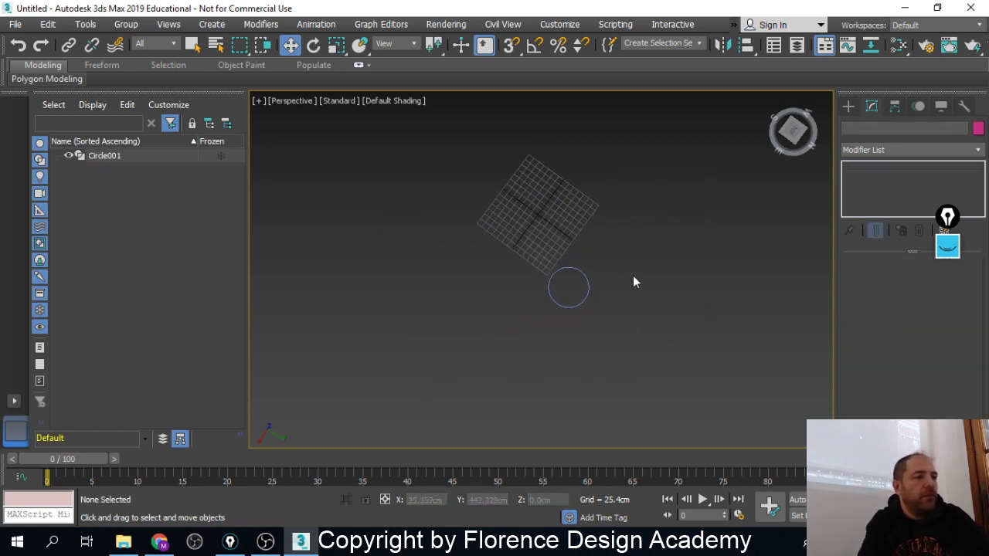
Draw a second, much smaller circle spline beside the existing circle
{"action": "left_click", "coordinate": [848, 108]}
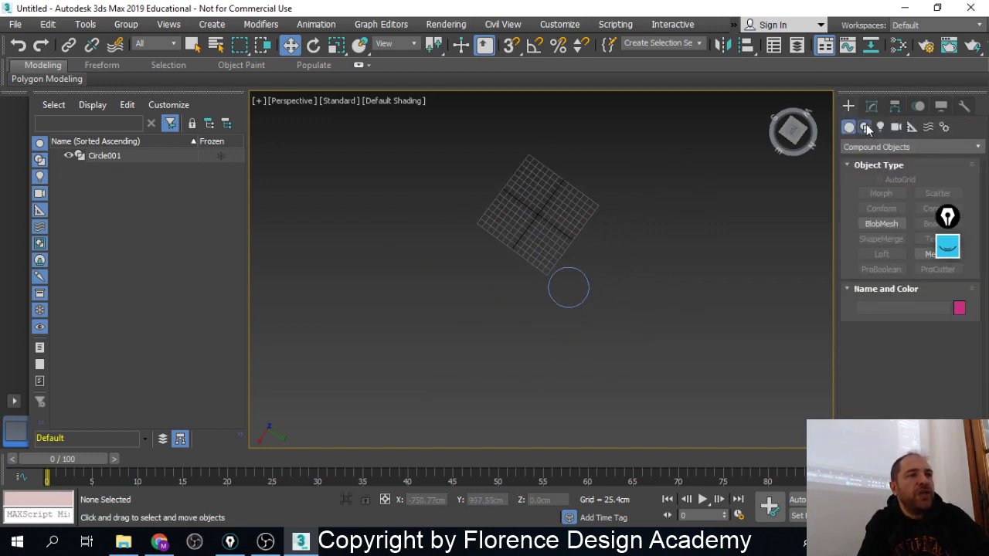
{"action": "left_click", "coordinate": [865, 127]}
{"action": "left_click", "coordinate": [882, 219]}
{"action": "scroll", "coordinate": [590, 255], "scroll_direction": "up", "scroll_amount": 3}
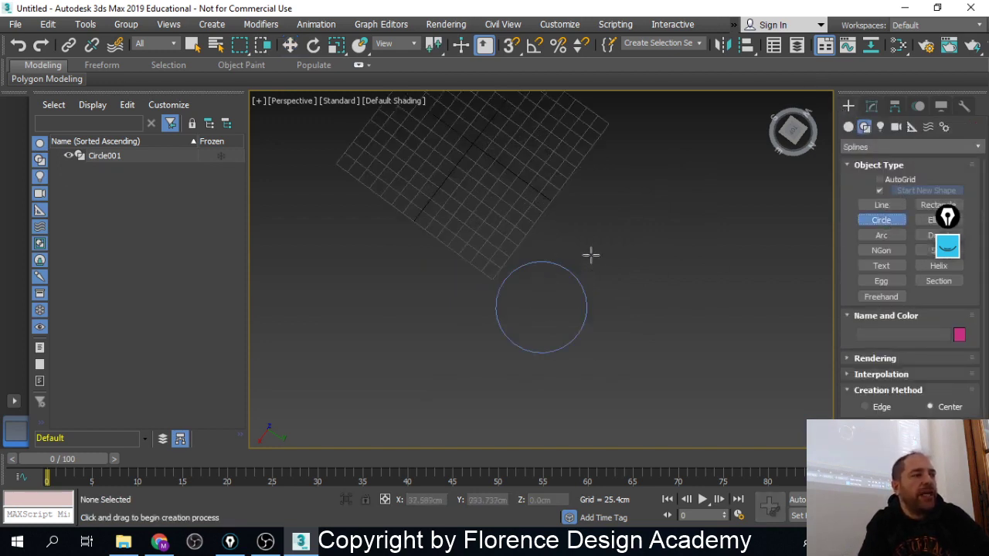
{"action": "left_click_drag", "start_coordinate": [591, 245], "coordinate": [594, 251]}
{"action": "right_click", "coordinate": [626, 313]}
{"action": "middle_click_drag", "start_coordinate": [635, 381], "coordinate": [560, 353], "text": "alt"}
{"action": "left_click", "coordinate": [559, 347]}
{"action": "scroll", "coordinate": [554, 248], "scroll_direction": "up", "scroll_amount": 2}
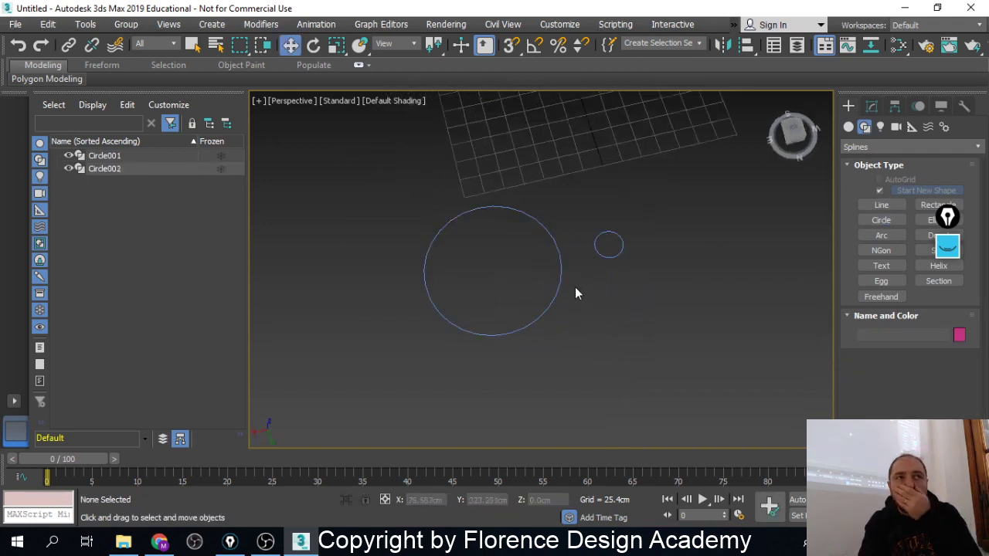
Convert the large circle to an Editable Spline
{"action": "left_click", "coordinate": [561, 261]}
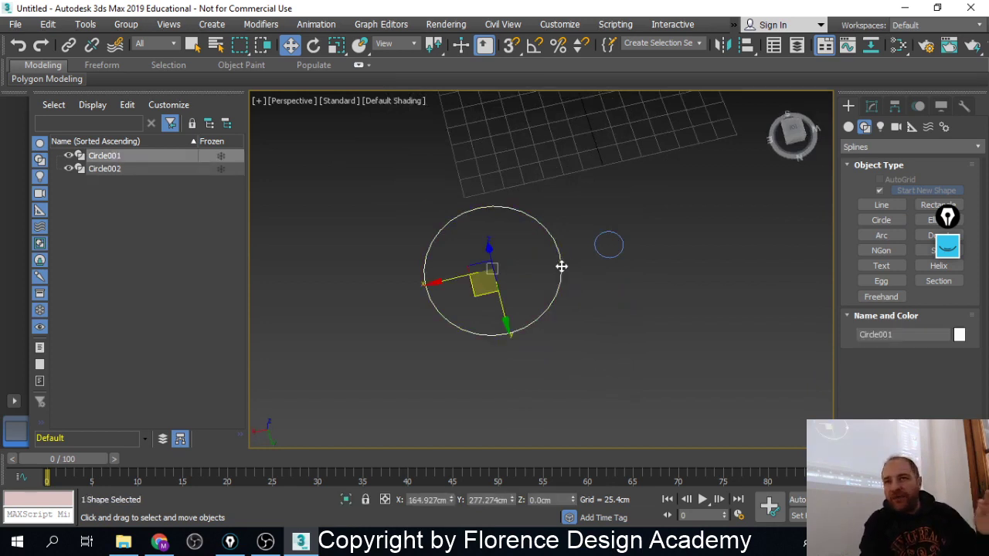
{"action": "right_click", "coordinate": [562, 265]}
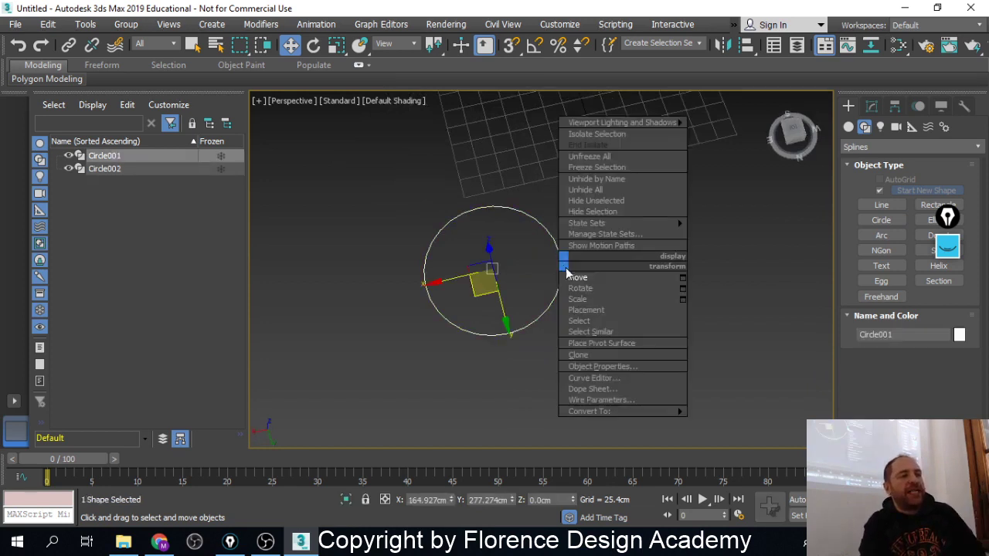
{"action": "mouse_move", "coordinate": [636, 411]}
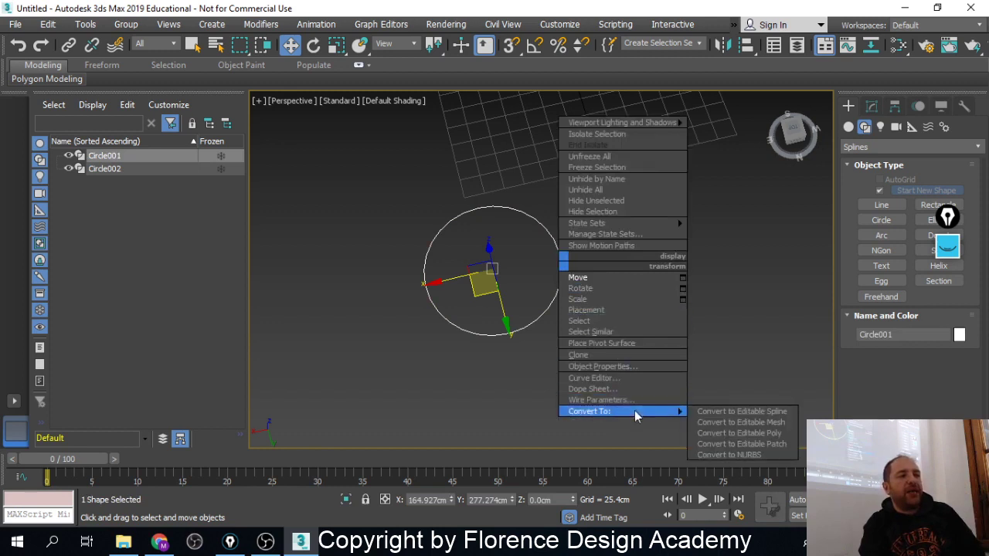
{"action": "left_click", "coordinate": [709, 415]}
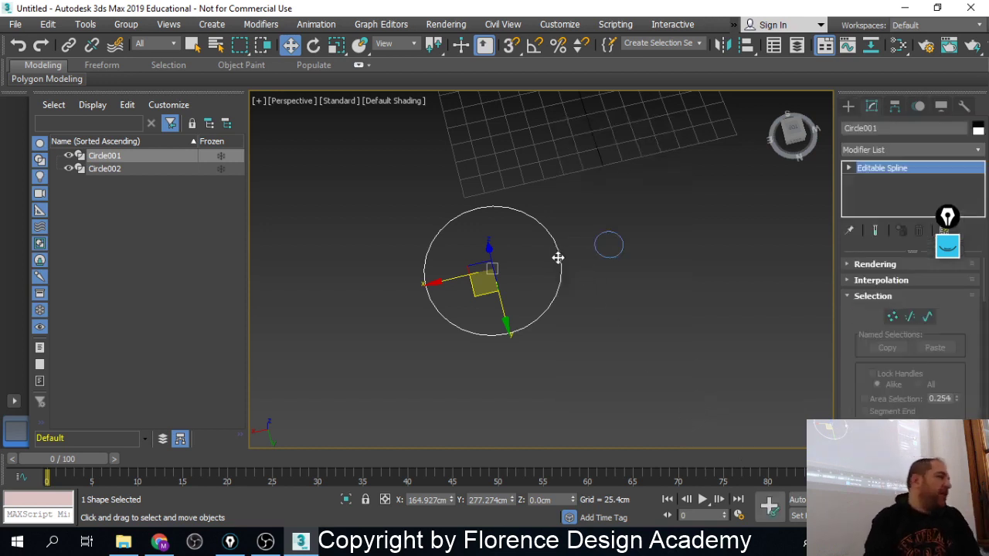
Examine the large circle's four vertices at vertex level to identify its first vertex, leaving vertex level when done
{"action": "left_click", "coordinate": [891, 320]}
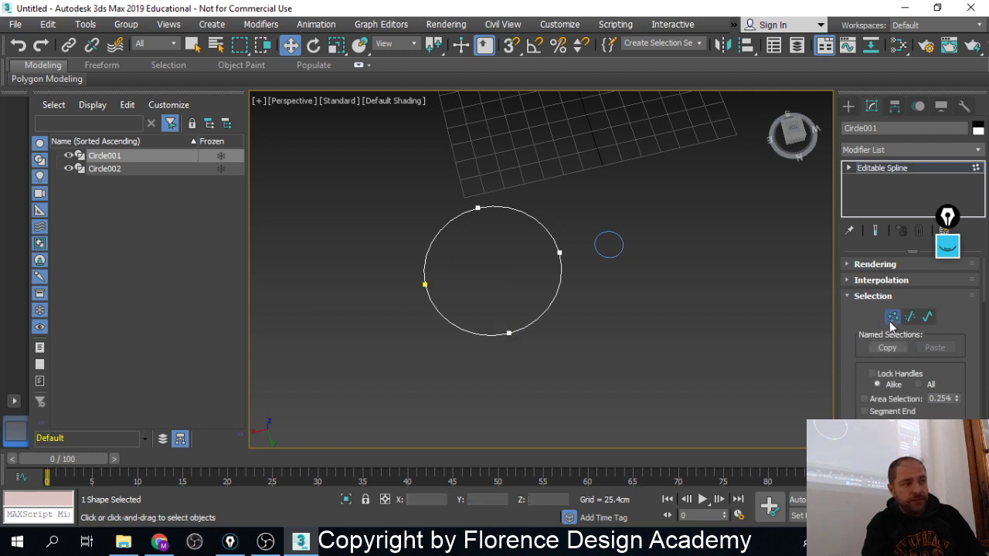
{"action": "middle_click_drag", "start_coordinate": [468, 320], "coordinate": [533, 357], "text": "alt"}
{"action": "middle_click_drag", "start_coordinate": [539, 324], "coordinate": [540, 277], "text": "alt"}
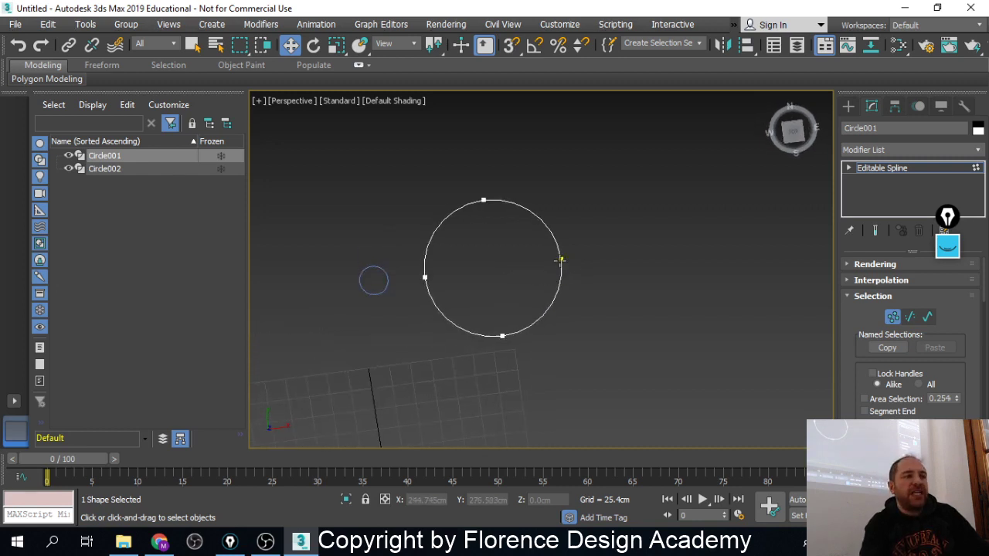
{"action": "left_click", "coordinate": [561, 260]}
{"action": "left_click", "coordinate": [483, 199]}
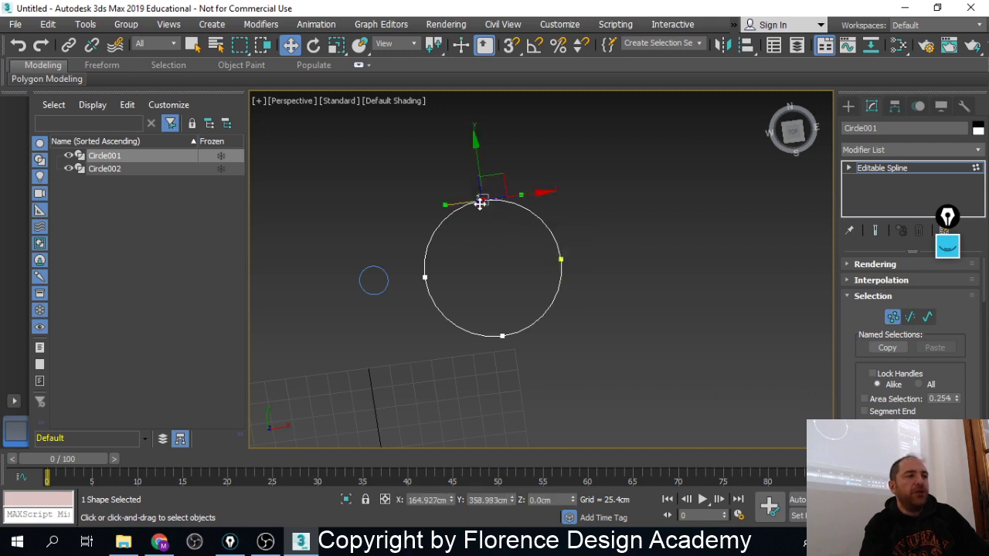
{"action": "left_click", "coordinate": [426, 277]}
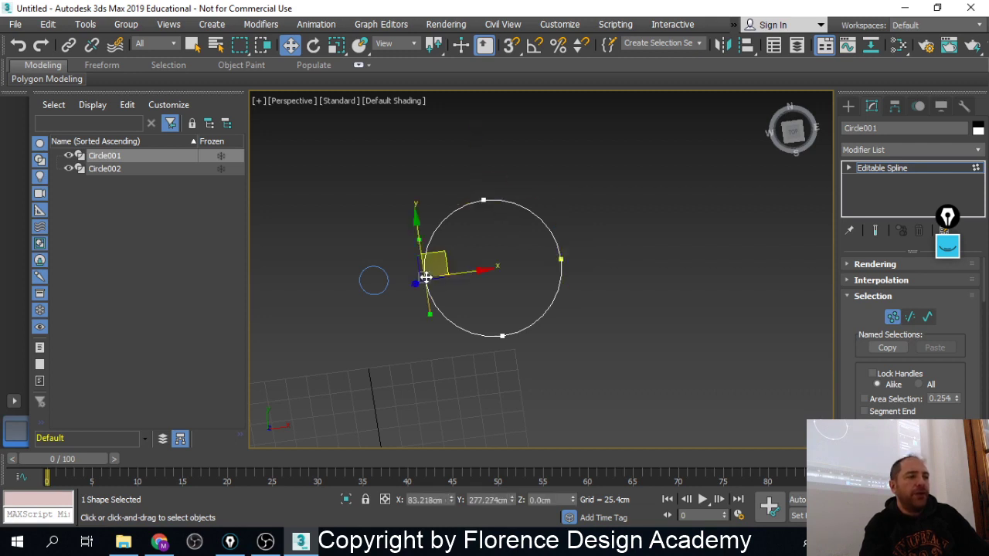
{"action": "left_click", "coordinate": [503, 336]}
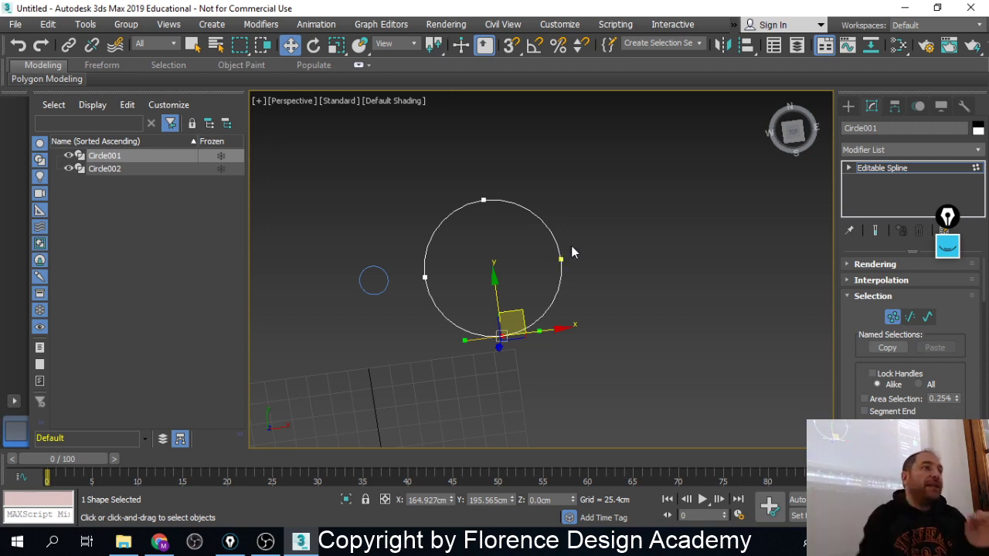
{"action": "left_click", "coordinate": [584, 267]}
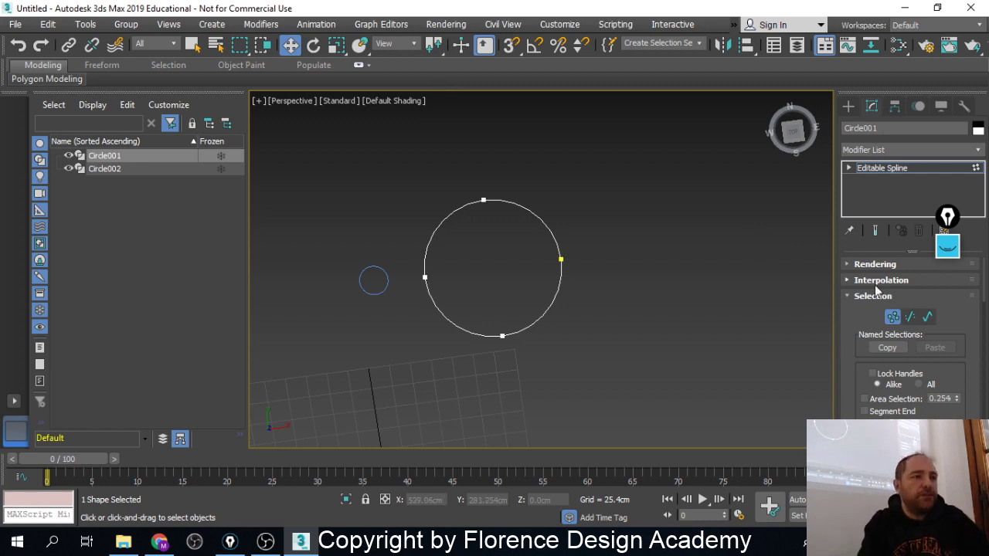
{"action": "left_click", "coordinate": [890, 319]}
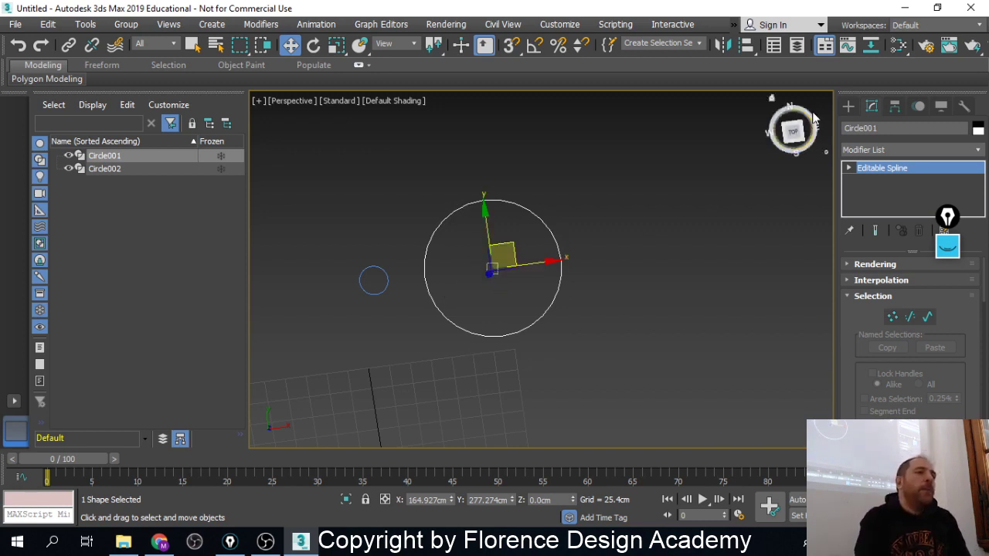
Create a Loft with the large circle as path, using Get Shape to pick the small circle as an instanced cross-section
{"action": "left_click", "coordinate": [848, 106]}
{"action": "left_click", "coordinate": [848, 126]}
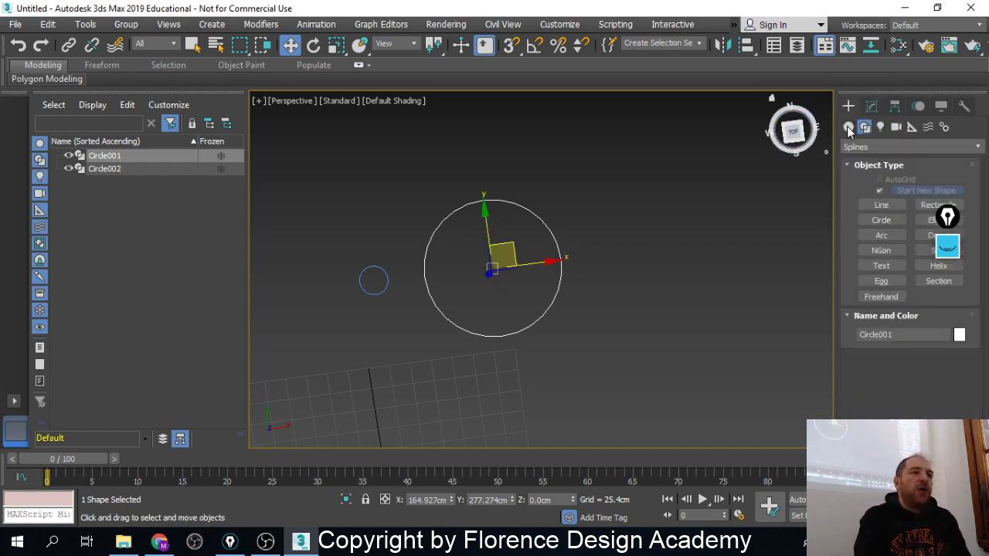
{"action": "scroll", "coordinate": [857, 148], "scroll_direction": "down", "scroll_amount": 2}
{"action": "left_click", "coordinate": [874, 257]}
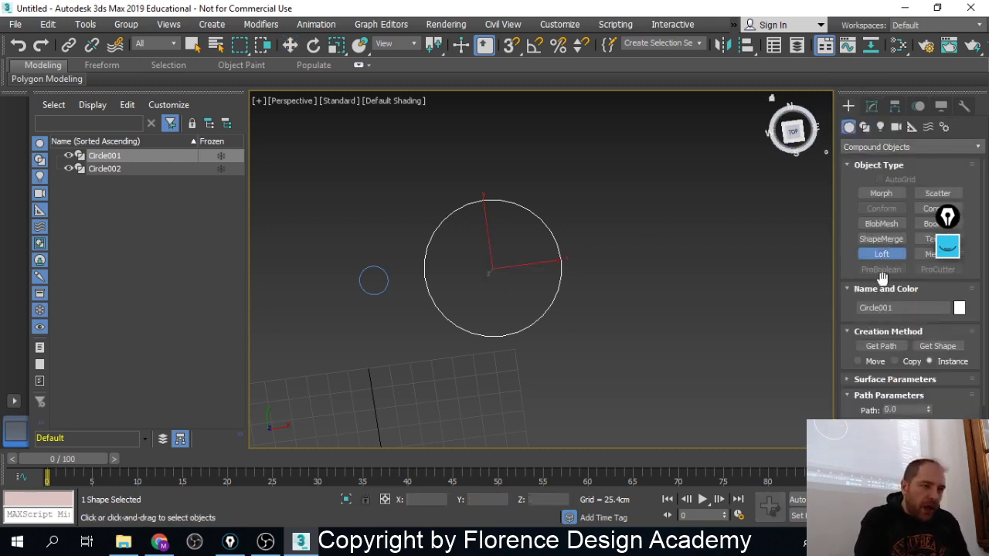
{"action": "left_click", "coordinate": [936, 346]}
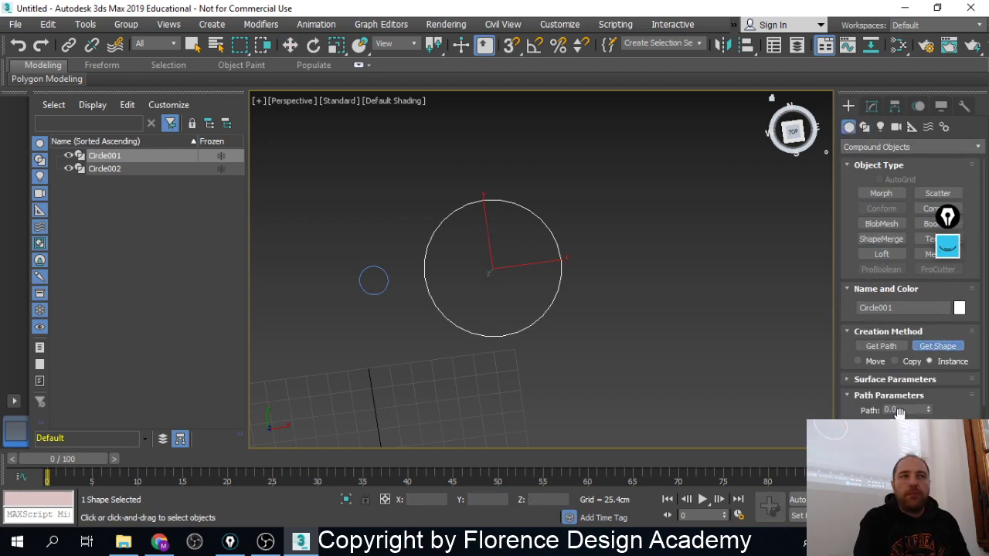
{"action": "left_click", "coordinate": [381, 291]}
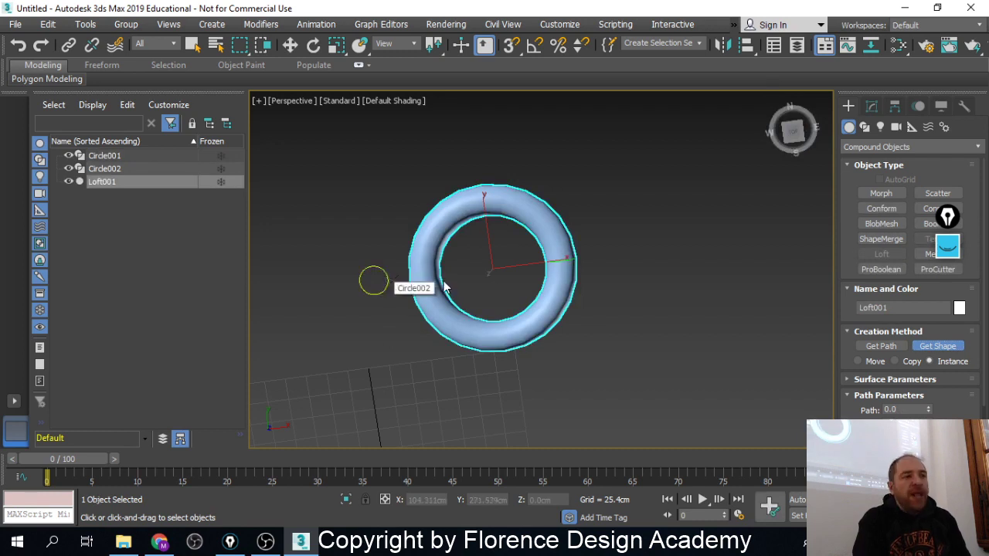
Move the ring-shaped loft along the X axis to about 352.7 cm, clear of its circular path
{"action": "key", "text": "w"}
{"action": "left_click", "coordinate": [611, 295]}
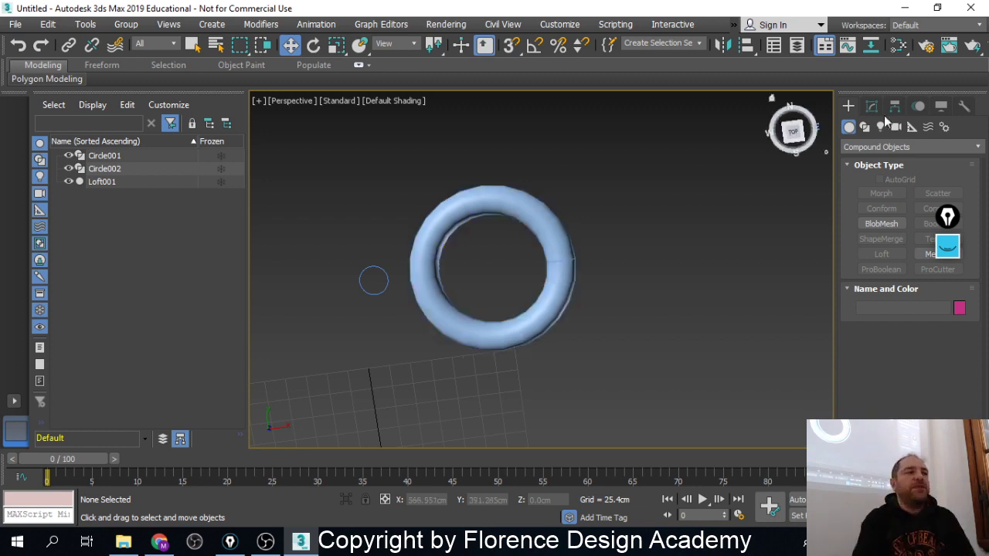
{"action": "left_click", "coordinate": [542, 217]}
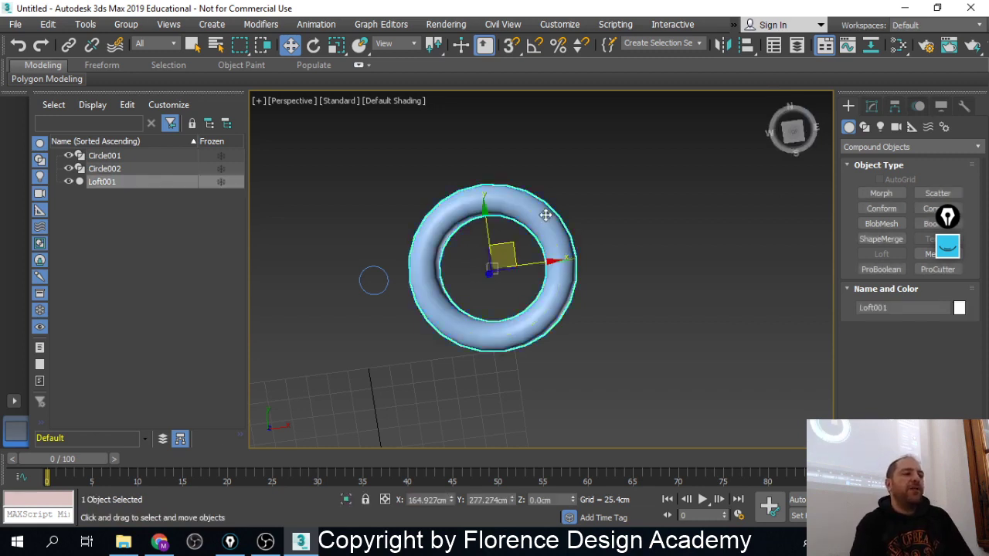
{"action": "left_click_drag", "start_coordinate": [532, 265], "coordinate": [696, 261]}
Open the loft's Scale deformation graph, moving its window clear of the ring and making it taller
{"action": "left_click", "coordinate": [878, 104]}
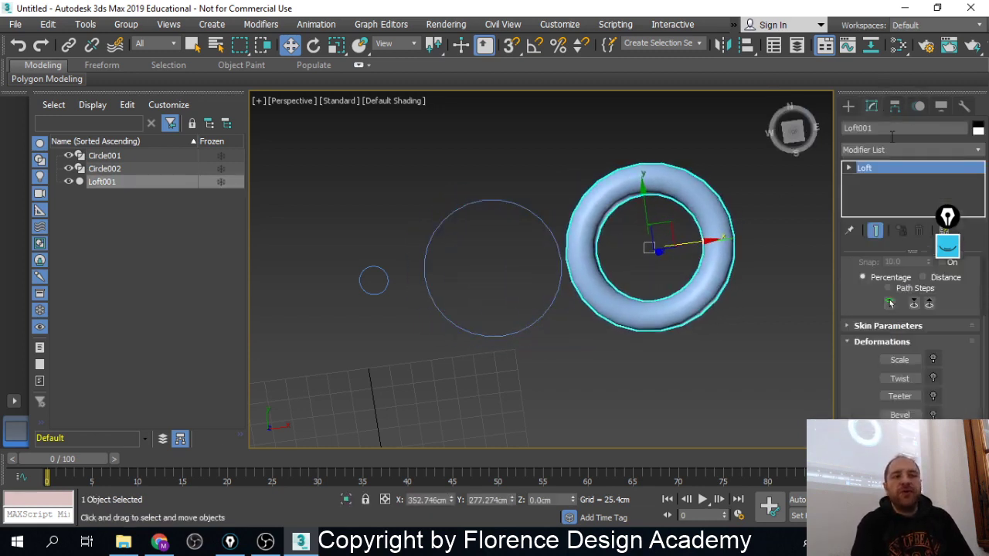
{"action": "left_click", "coordinate": [900, 360]}
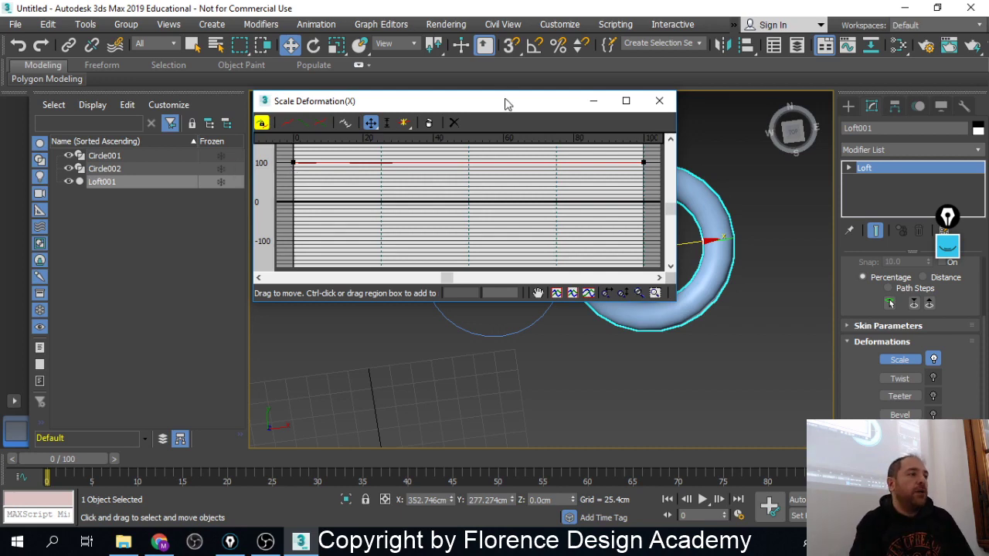
{"action": "left_click_drag", "start_coordinate": [496, 108], "coordinate": [274, 35]}
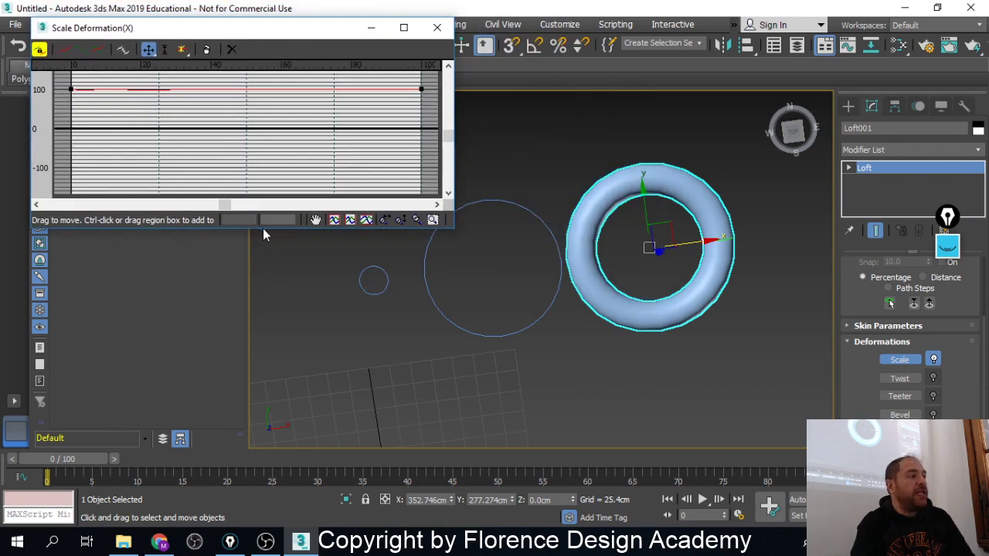
{"action": "left_click_drag", "start_coordinate": [262, 227], "coordinate": [262, 296]}
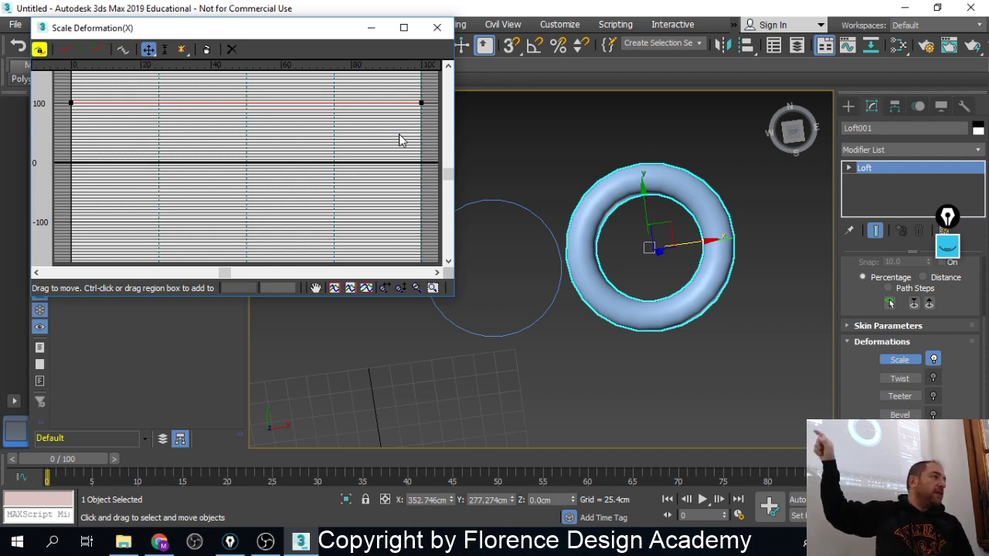
Replace the old screen ink with red vertical lines numbered 1, 2, 3 and 5 marking the graph's path-vertex positions, and hide the ink
{"action": "left_click", "coordinate": [947, 245]}
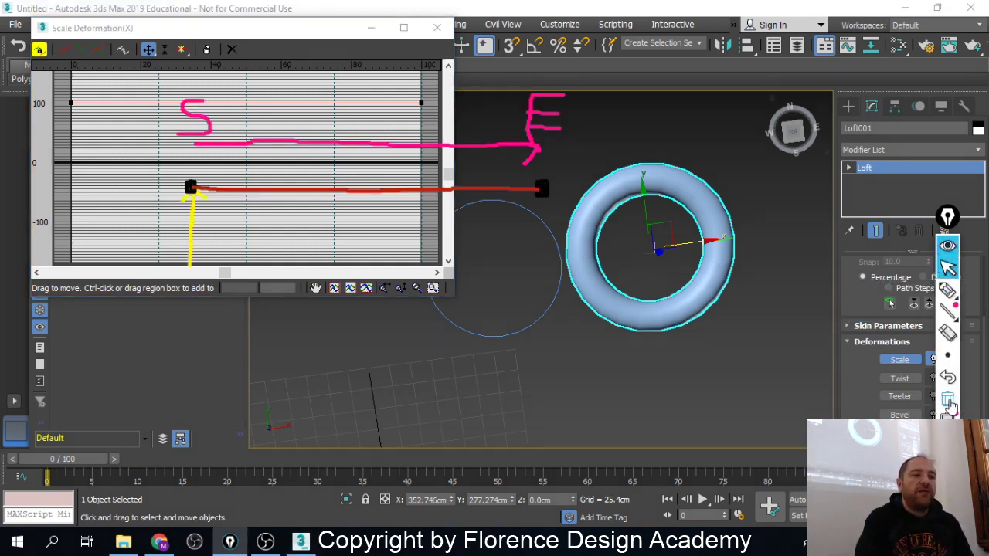
{"action": "left_click", "coordinate": [948, 398]}
{"action": "left_click", "coordinate": [947, 290]}
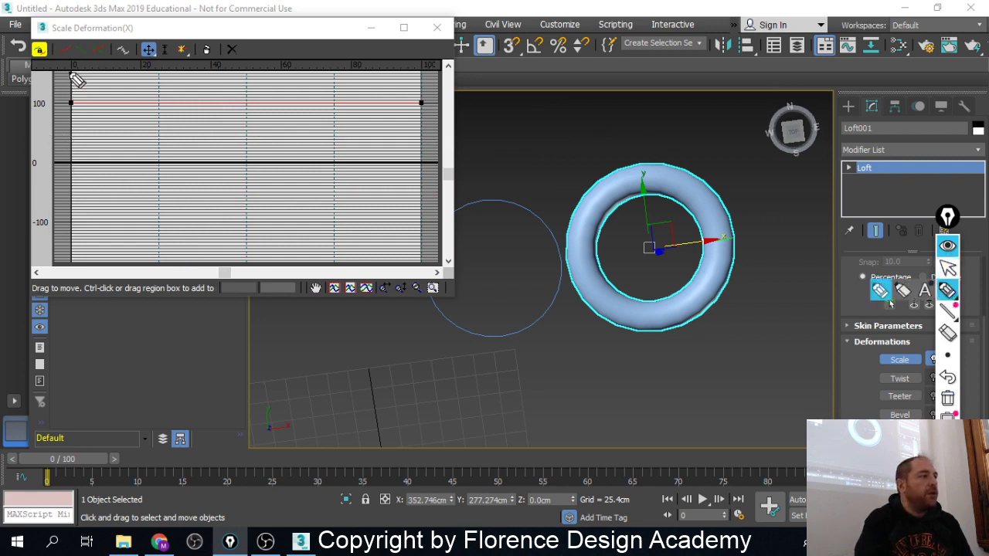
{"action": "left_click_drag", "start_coordinate": [70, 74], "coordinate": [68, 222]}
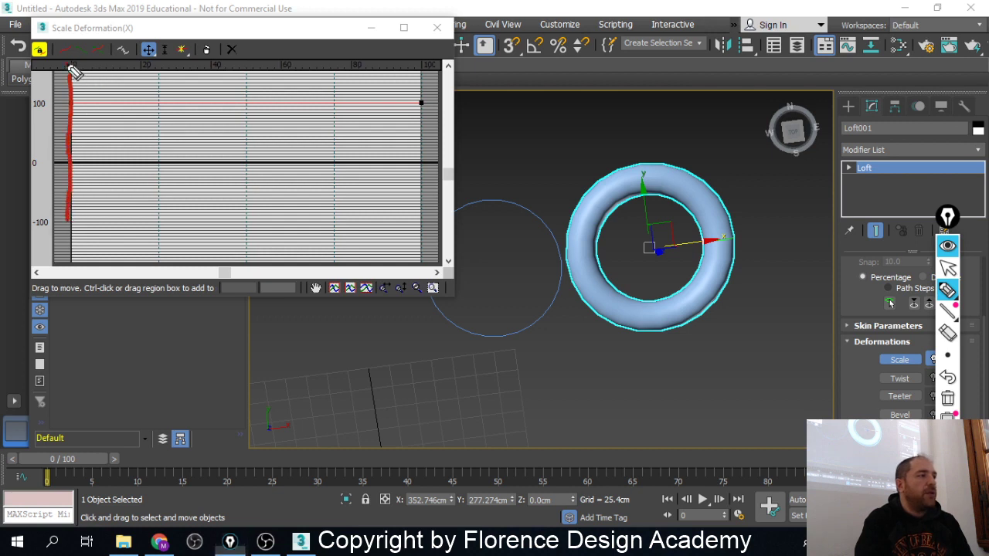
{"action": "left_click_drag", "start_coordinate": [71, 71], "coordinate": [70, 61]}
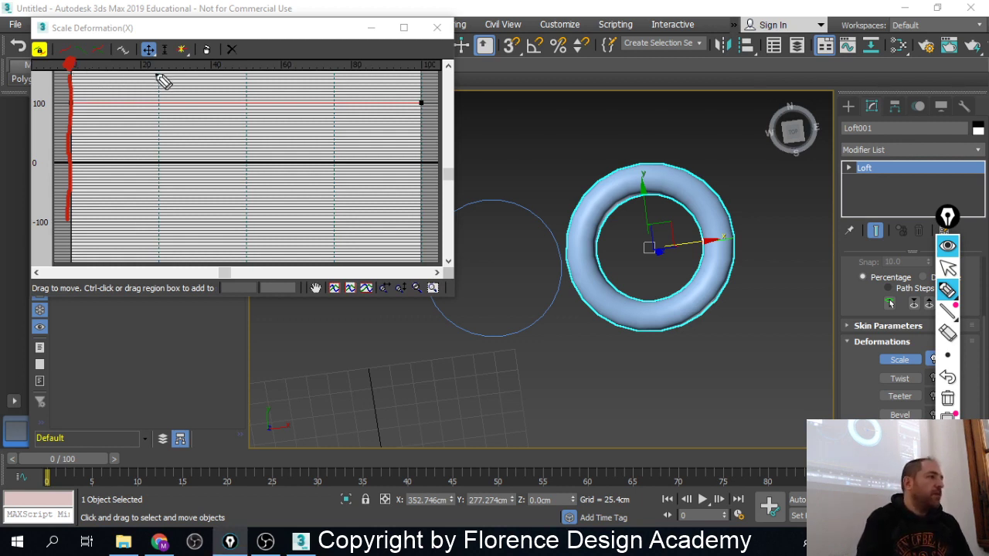
{"action": "mouse_move", "coordinate": [157, 66]}
{"action": "left_mouse_down"}
{"action": "mouse_move", "coordinate": [164, 54]}
{"action": "mouse_move", "coordinate": [153, 167]}
{"action": "mouse_move", "coordinate": [161, 230]}
{"action": "left_mouse_up"}
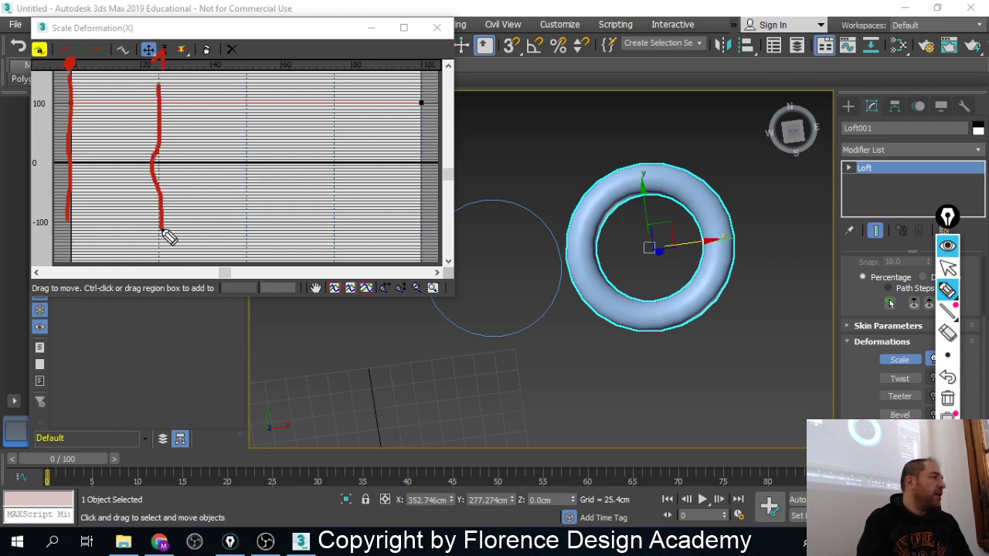
{"action": "left_click_drag", "start_coordinate": [244, 49], "coordinate": [249, 229]}
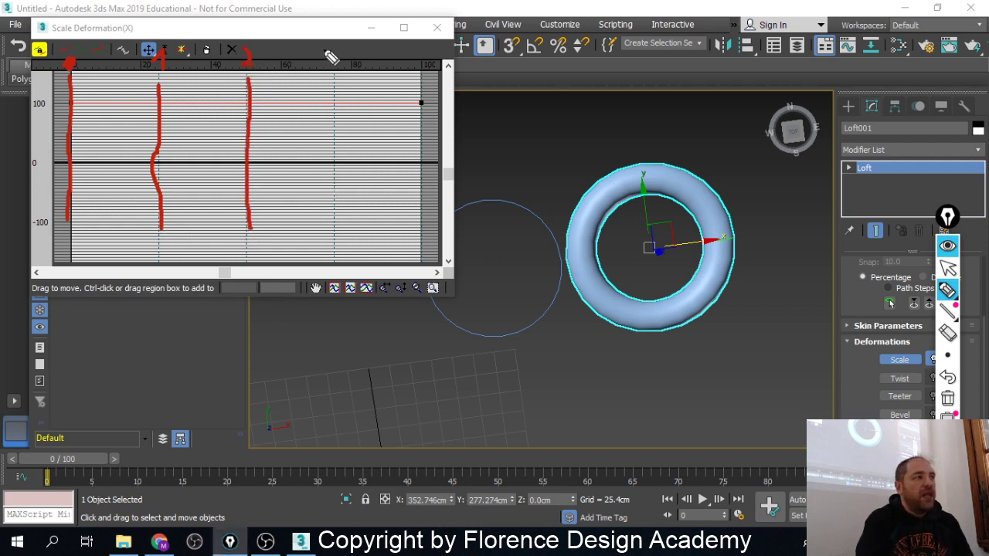
{"action": "mouse_move", "coordinate": [326, 50]}
{"action": "left_mouse_down"}
{"action": "mouse_move", "coordinate": [340, 60]}
{"action": "mouse_move", "coordinate": [337, 72]}
{"action": "mouse_move", "coordinate": [328, 60]}
{"action": "mouse_move", "coordinate": [337, 235]}
{"action": "left_mouse_up"}
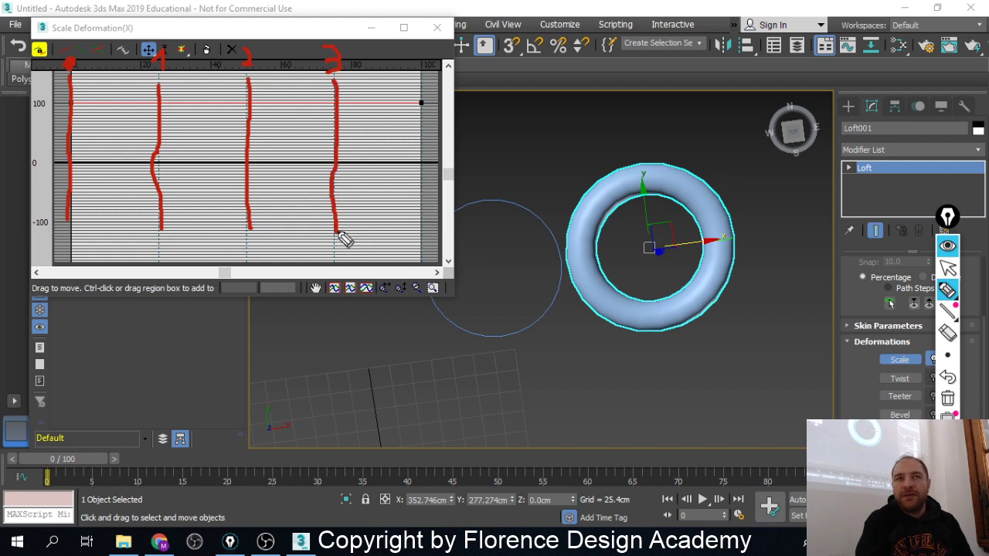
{"action": "left_click_drag", "start_coordinate": [425, 44], "coordinate": [415, 67]}
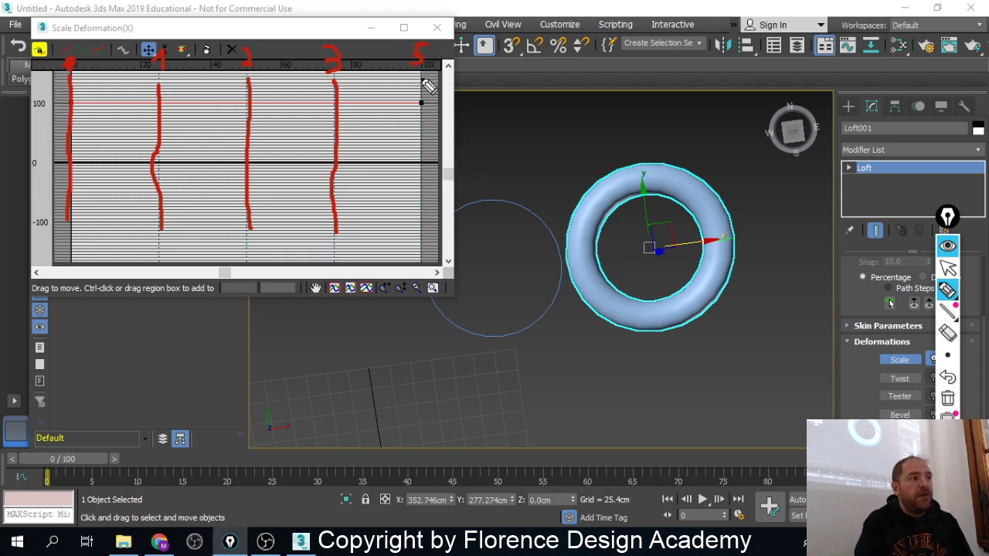
{"action": "left_click_drag", "start_coordinate": [424, 81], "coordinate": [422, 239]}
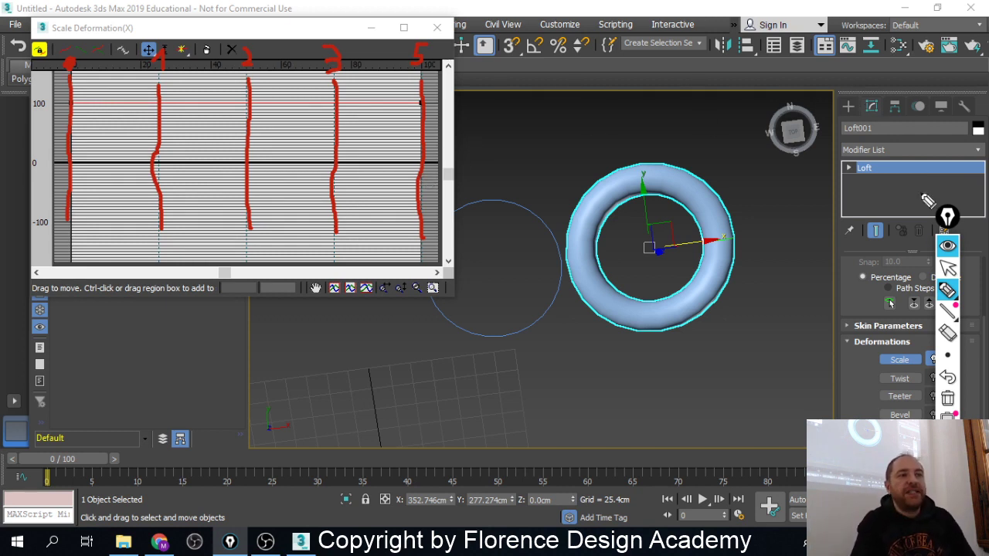
{"action": "left_click", "coordinate": [950, 249]}
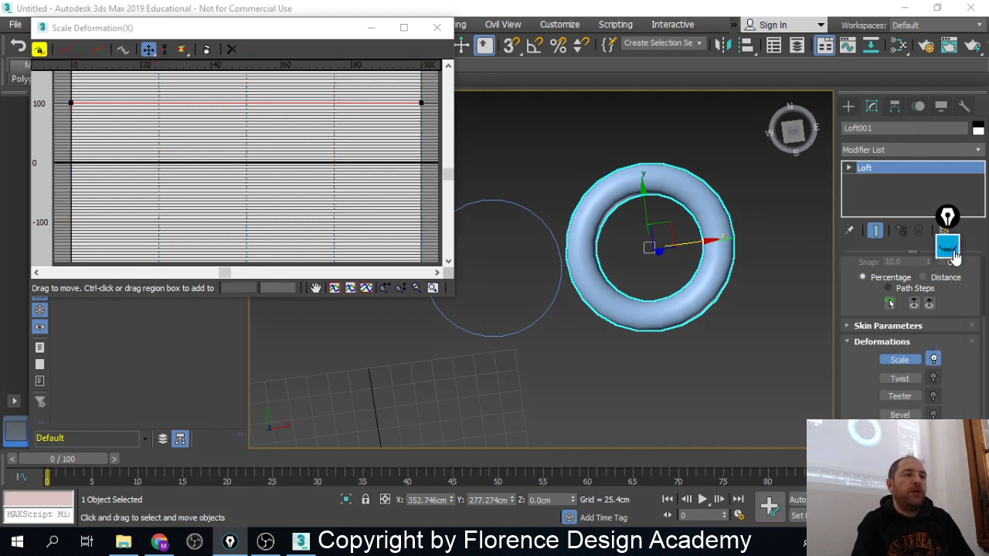
Insert three corner control points on the scale curve at the dashed path-vertex lines, about 25, 50 and 75 percent
{"action": "left_click", "coordinate": [181, 48]}
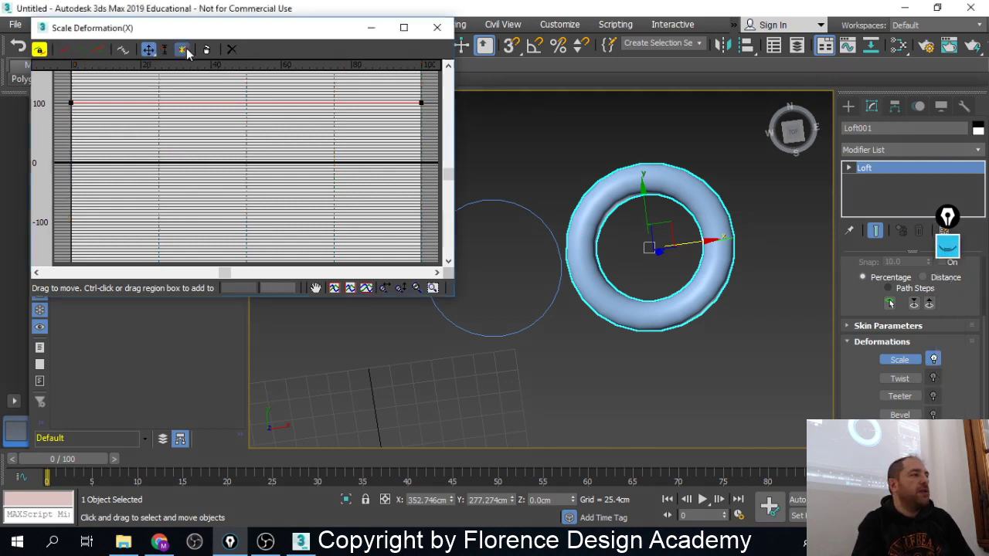
{"action": "left_click", "coordinate": [159, 102]}
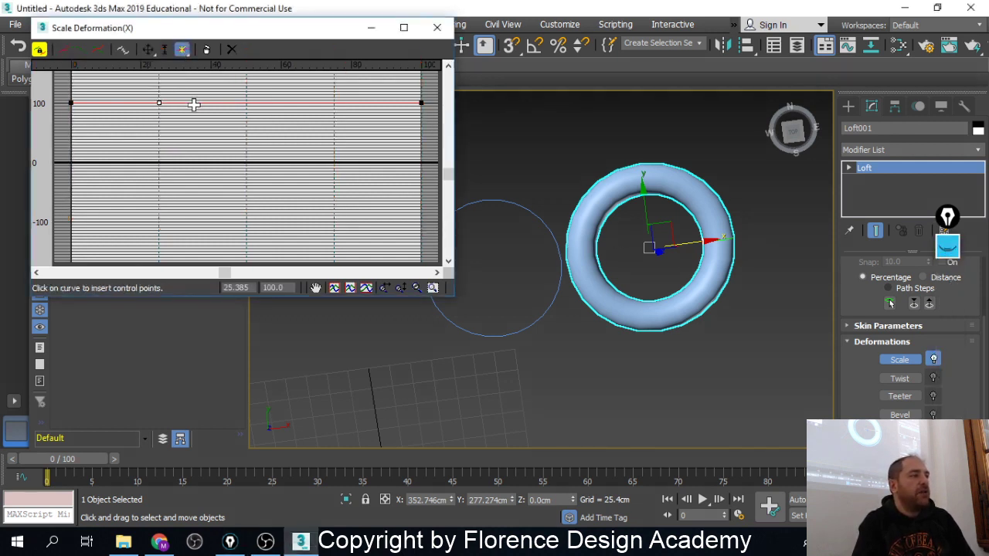
{"action": "left_click", "coordinate": [246, 103]}
{"action": "left_click", "coordinate": [335, 103]}
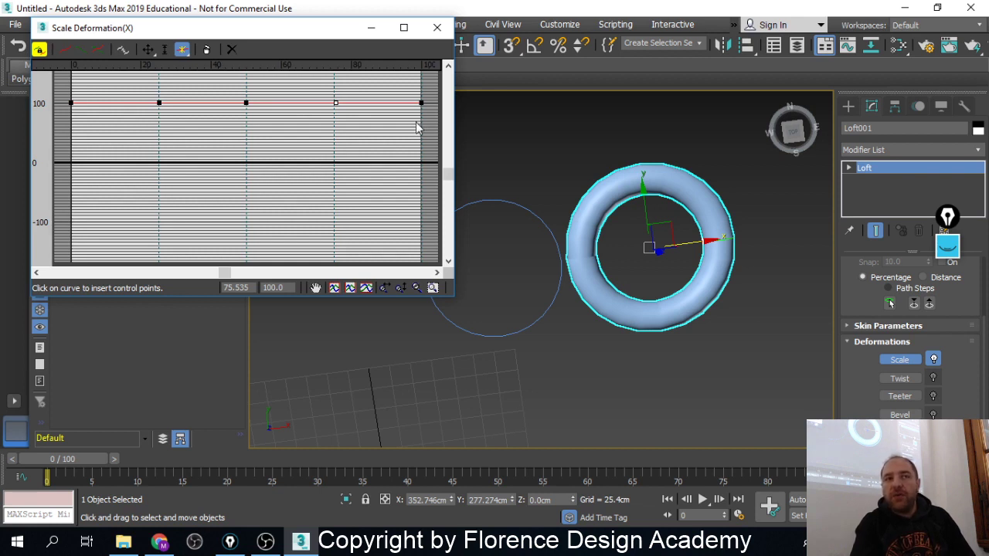
Select the scale curve's first, middle and last control points and lower them together to about 41.6
{"action": "right_click", "coordinate": [85, 116]}
{"action": "left_click_drag", "start_coordinate": [62, 86], "coordinate": [95, 122]}
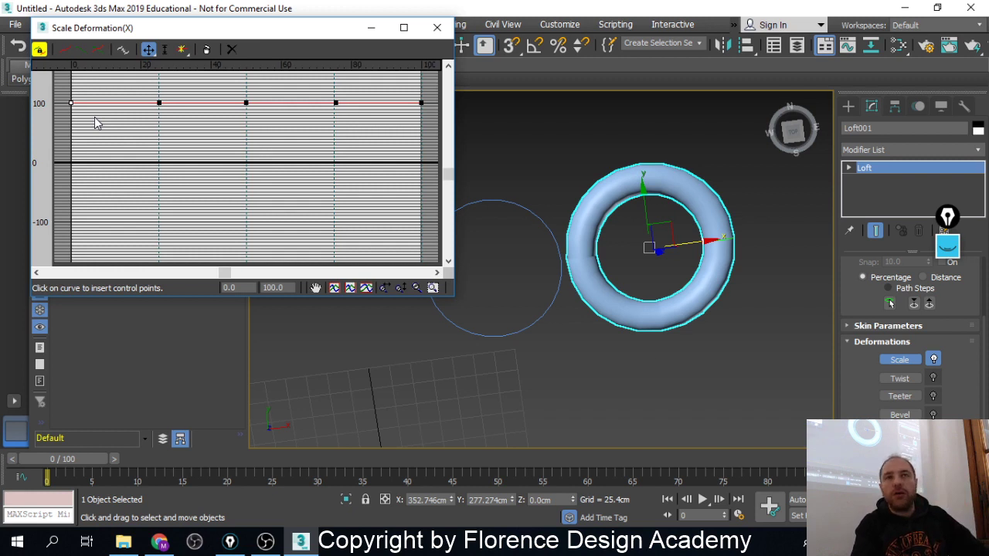
{"action": "left_click", "coordinate": [246, 102], "text": "ctrl"}
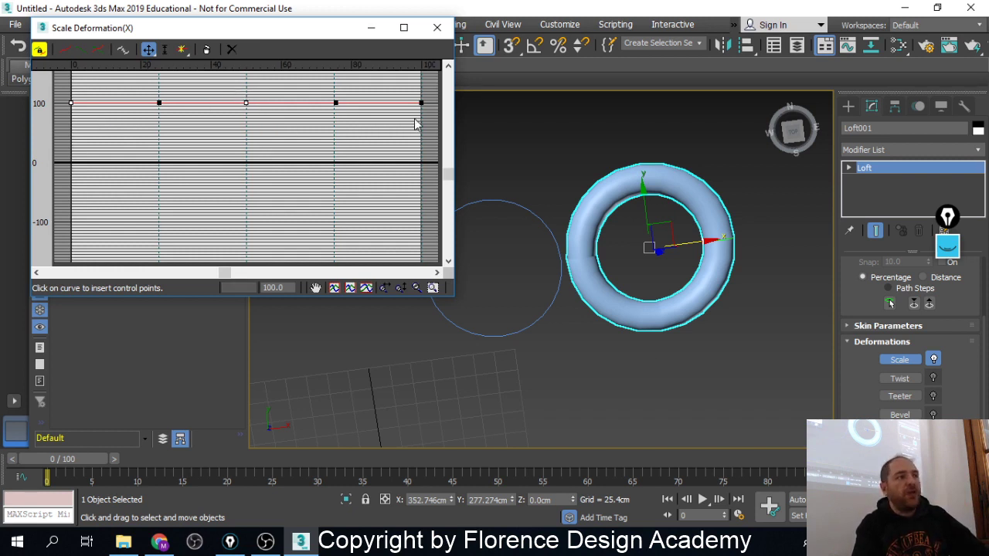
{"action": "left_click_drag", "start_coordinate": [405, 90], "coordinate": [433, 114]}
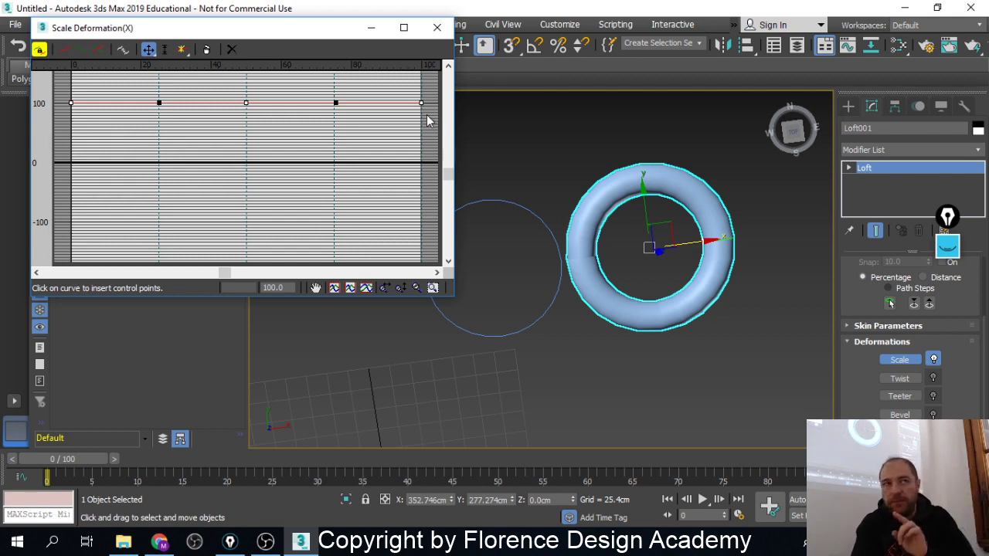
{"action": "left_click", "coordinate": [244, 104]}
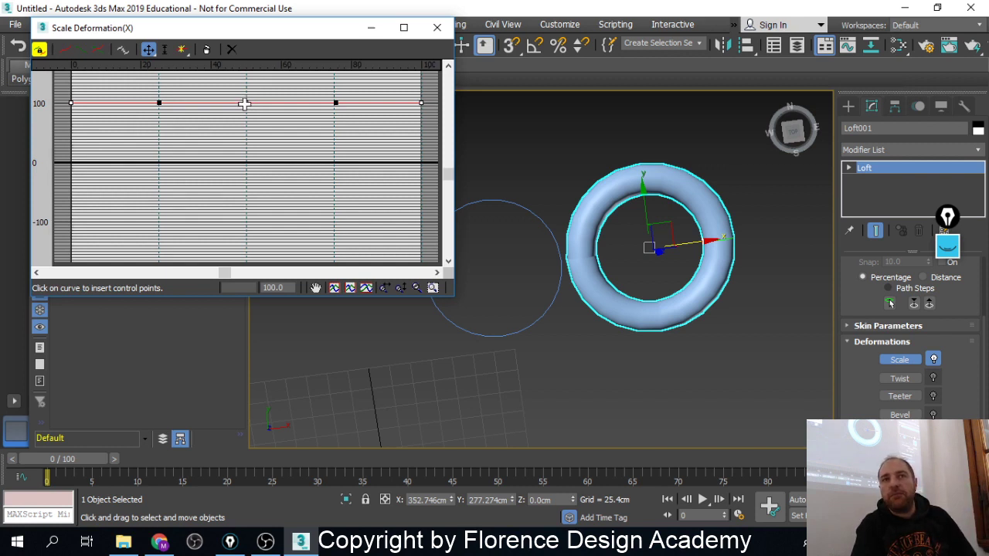
{"action": "left_click_drag", "start_coordinate": [244, 103], "coordinate": [242, 137]}
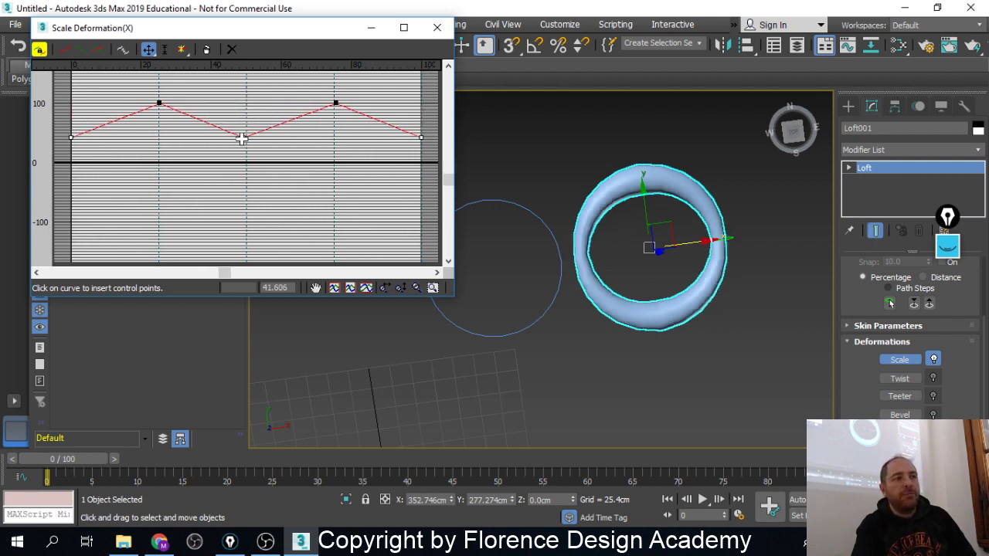
Inspect the ring's changing thickness from several angles and undo the lowering of the three control points
{"action": "middle_click_drag", "start_coordinate": [731, 267], "coordinate": [687, 296], "text": "alt"}
{"action": "scroll", "coordinate": [703, 281], "scroll_direction": "up", "scroll_amount": 2}
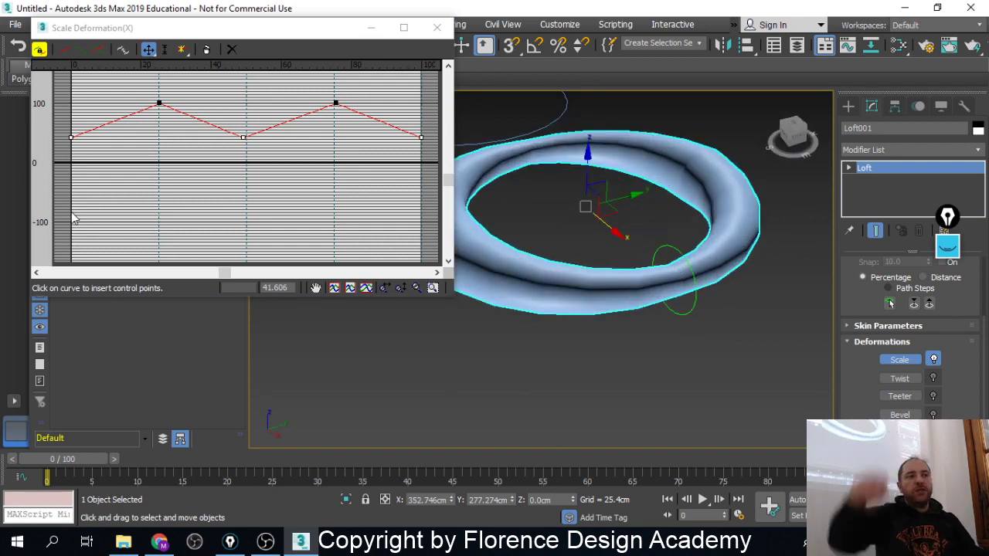
{"action": "middle_click_drag", "start_coordinate": [624, 86], "coordinate": [718, 274], "text": "alt"}
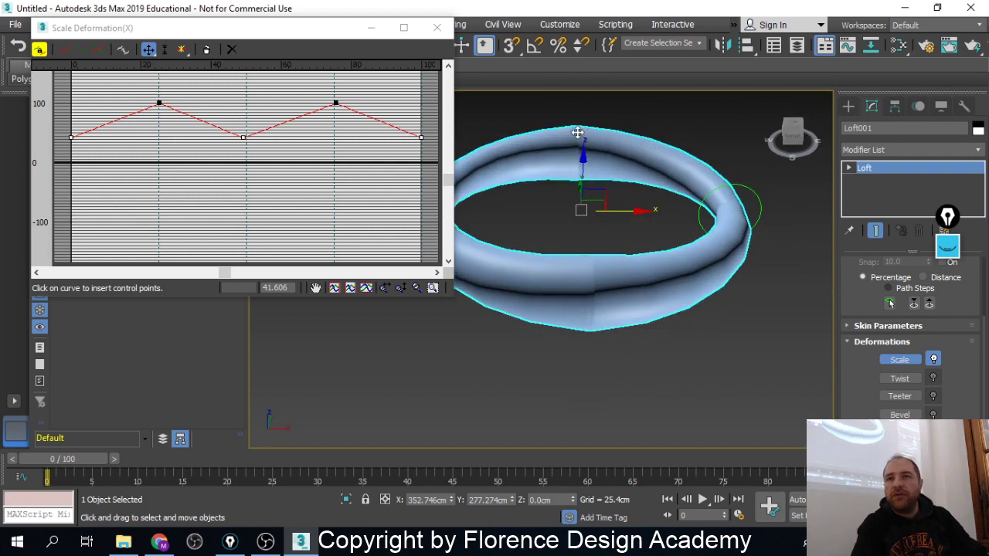
{"action": "middle_click_drag", "start_coordinate": [577, 133], "coordinate": [656, 138]}
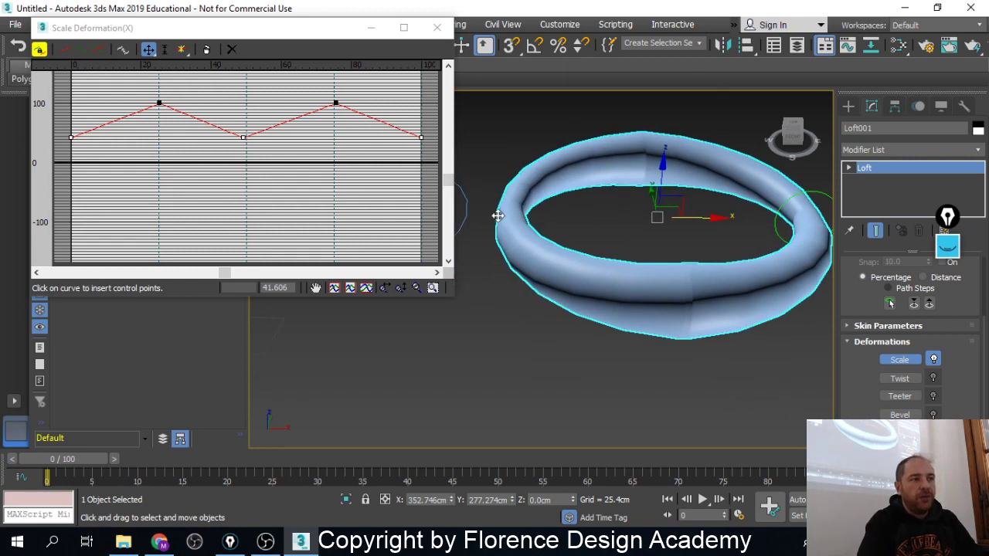
{"action": "middle_click_drag", "start_coordinate": [528, 173], "coordinate": [623, 282], "text": "alt"}
{"action": "middle_click_drag", "start_coordinate": [817, 254], "coordinate": [743, 254], "text": "alt"}
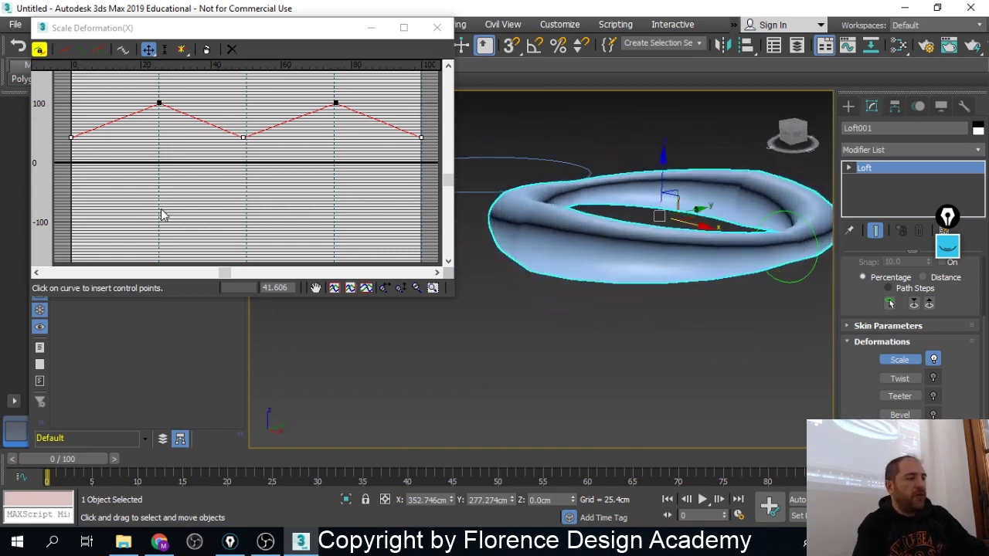
{"action": "left_click", "coordinate": [205, 198]}
{"action": "key", "text": "ctrl+z"}
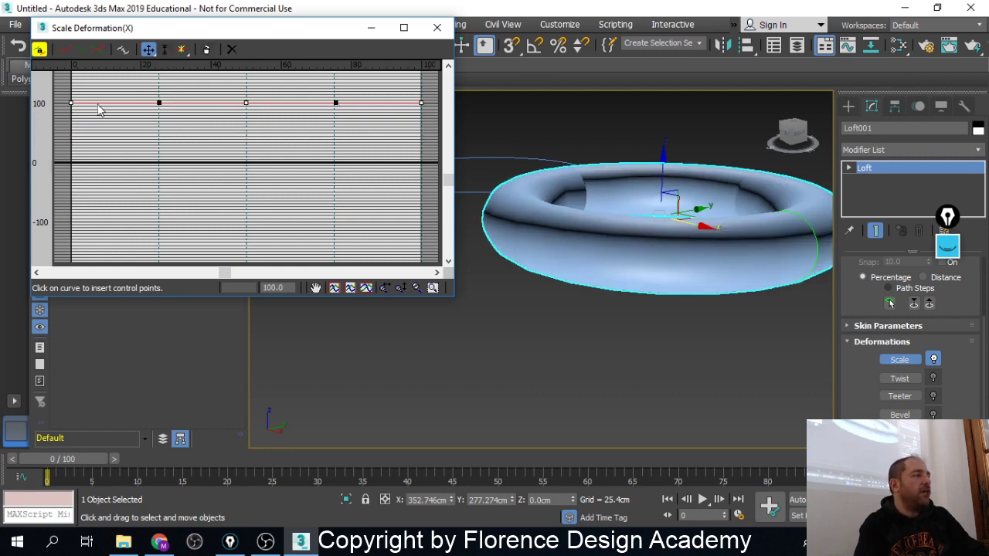
Insert a control point midway in each of the scale curve's four segments, starting at about 12, 38 and 62 percent
{"action": "left_click", "coordinate": [182, 48]}
{"action": "left_click", "coordinate": [113, 103]}
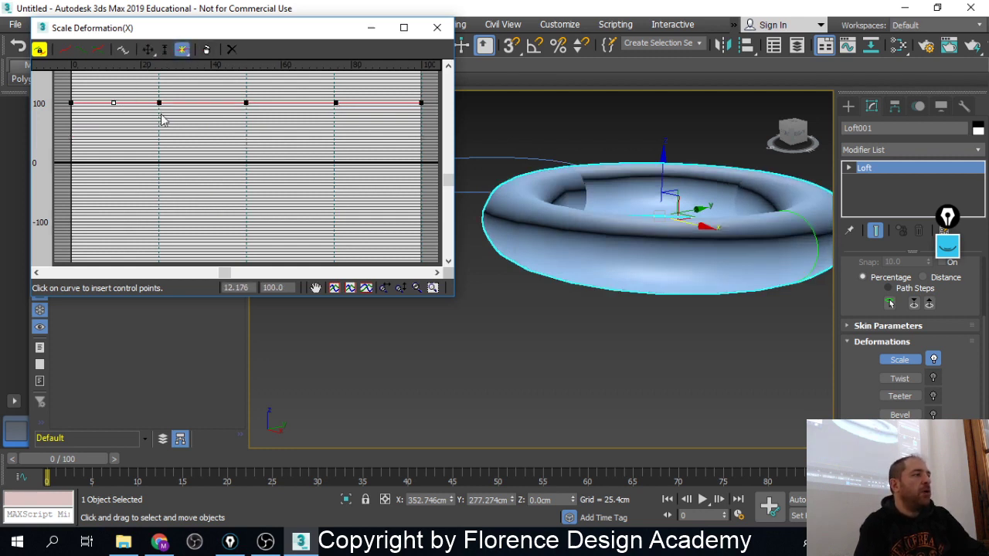
{"action": "left_click", "coordinate": [203, 103]}
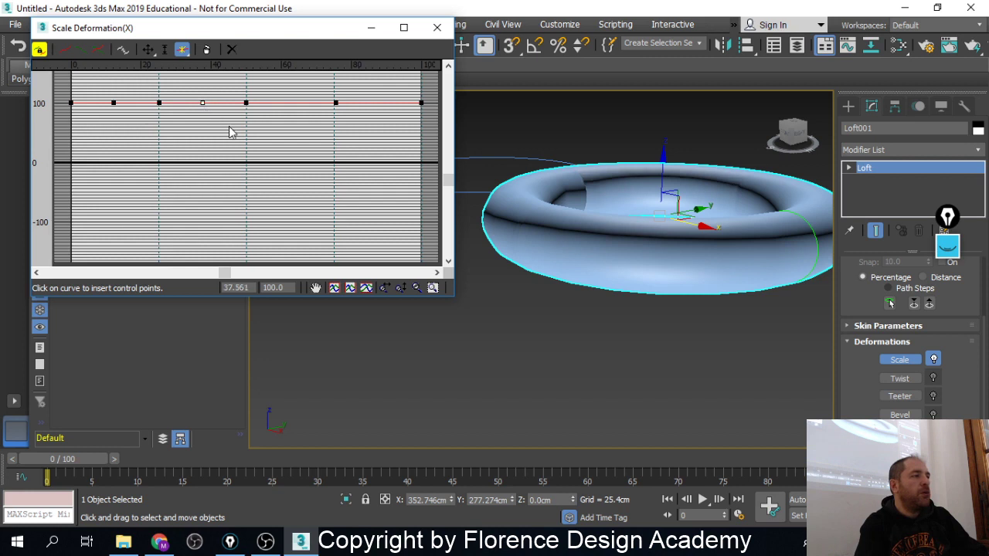
{"action": "left_click", "coordinate": [288, 103]}
{"action": "left_click", "coordinate": [380, 103]}
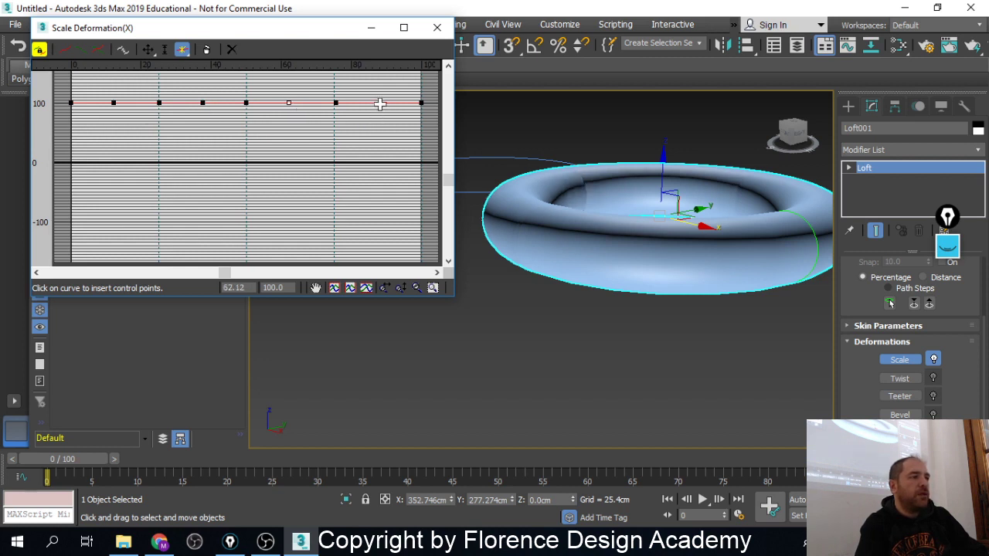
Insert a control point midway in each of the scale curve's eight segments, starting at about 6, 19 and 32 percent
{"action": "left_click", "coordinate": [92, 103]}
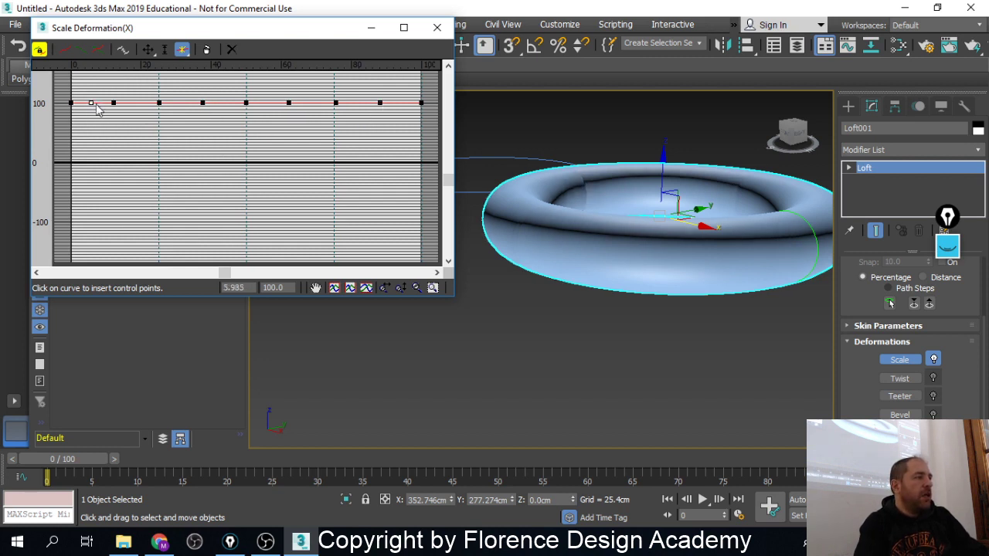
{"action": "left_click", "coordinate": [138, 103]}
{"action": "left_click", "coordinate": [182, 103]}
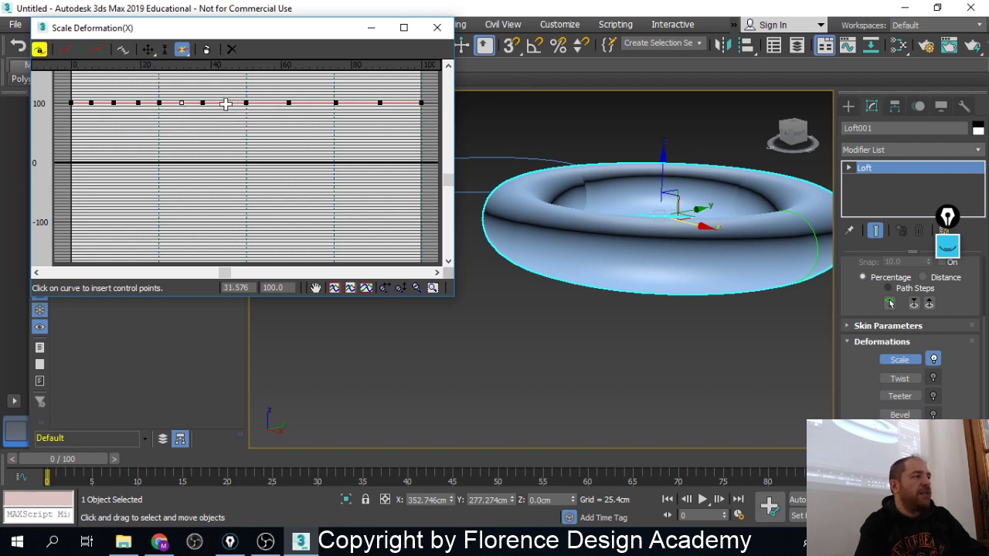
{"action": "left_click", "coordinate": [224, 102]}
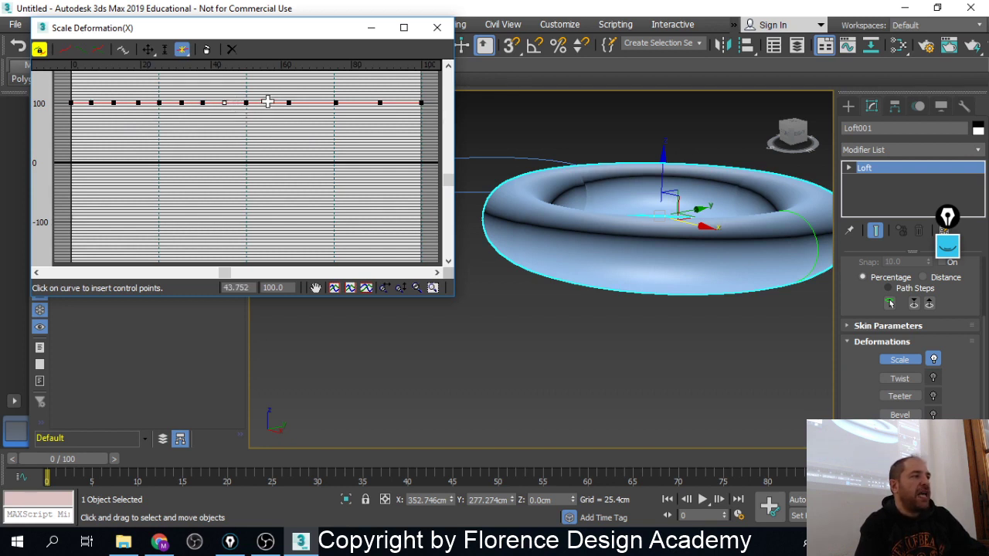
{"action": "left_click", "coordinate": [268, 102]}
{"action": "left_click", "coordinate": [311, 102]}
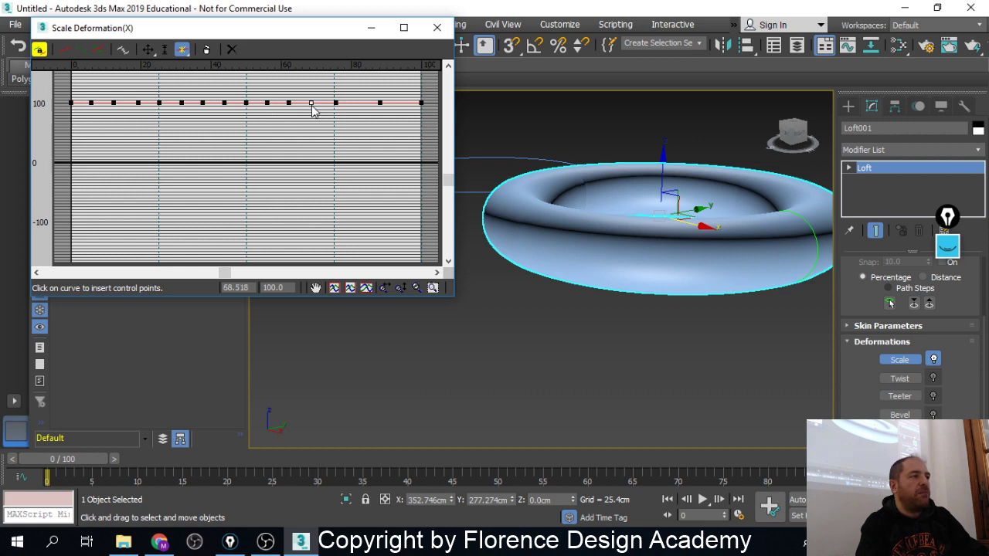
{"action": "left_click", "coordinate": [357, 103]}
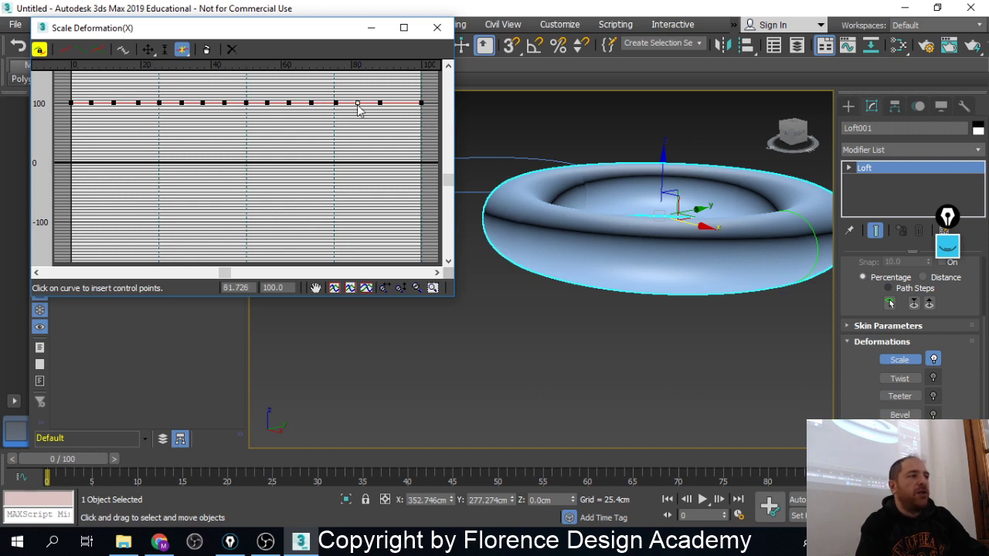
{"action": "left_click", "coordinate": [400, 103]}
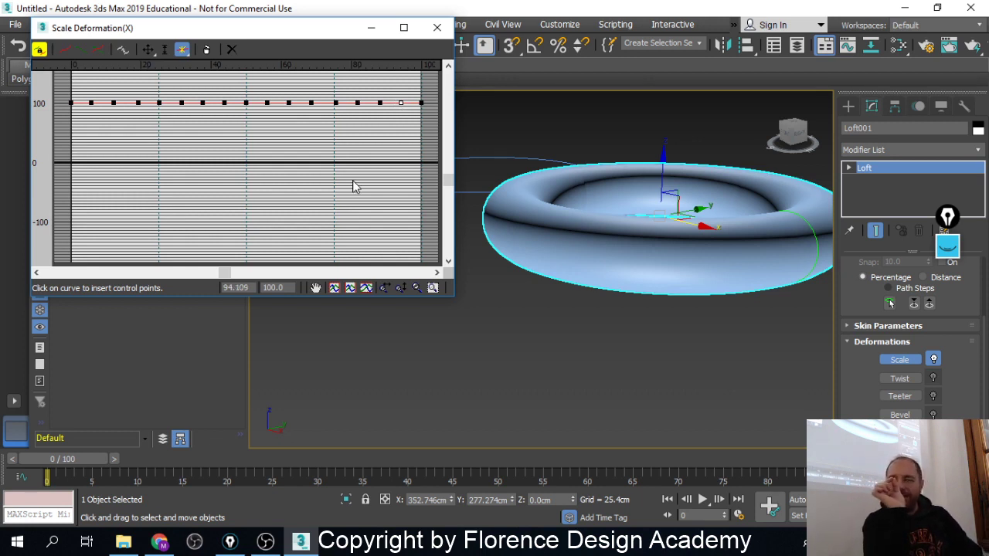
Select every other control point on the scale curve, including both ends, and move them together down to just above the 0 line
{"action": "left_click", "coordinate": [148, 49]}
{"action": "left_click", "coordinate": [69, 103]}
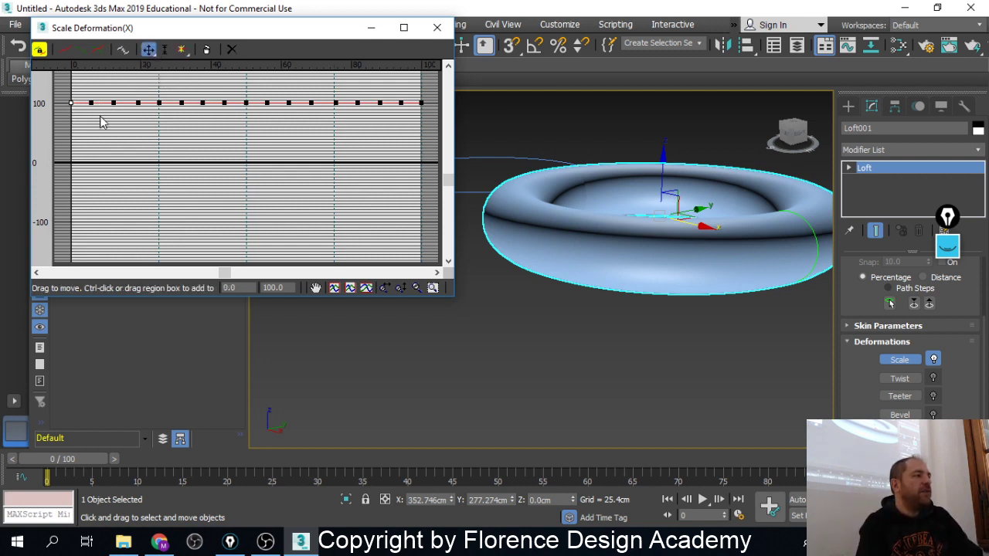
{"action": "left_click", "coordinate": [114, 102]}
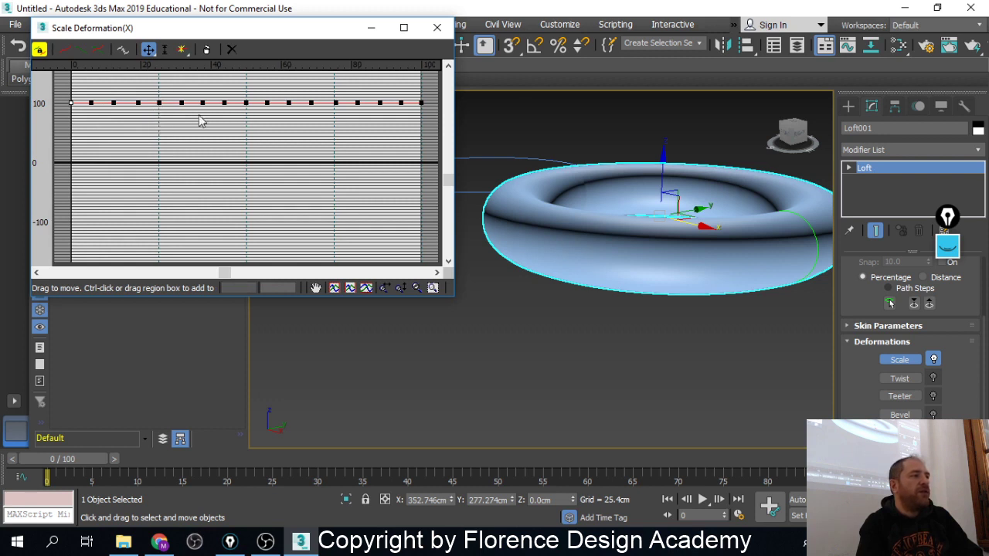
{"action": "left_click", "coordinate": [114, 102]}
{"action": "left_click", "coordinate": [71, 103], "text": "ctrl"}
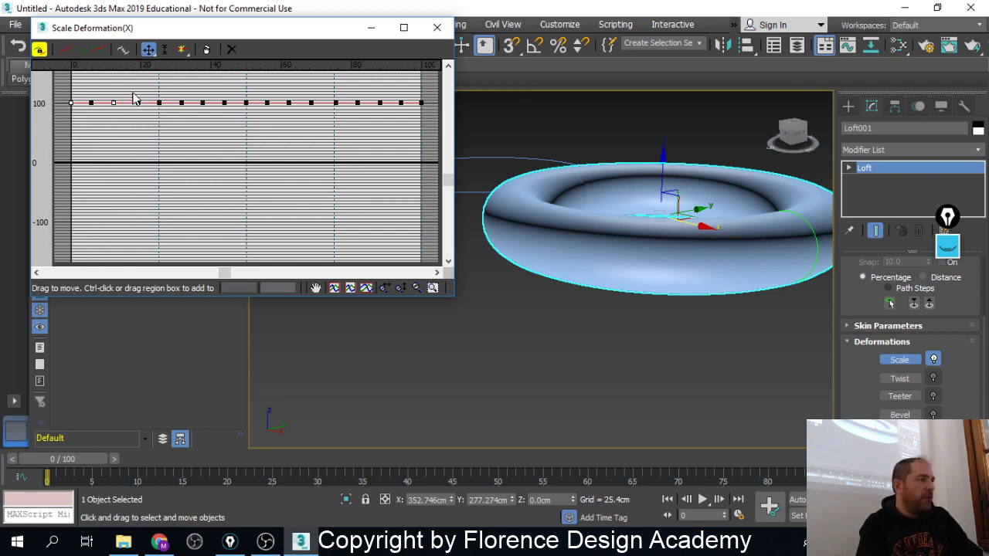
{"action": "left_click", "coordinate": [158, 103], "text": "ctrl"}
{"action": "left_click", "coordinate": [203, 102], "text": "ctrl"}
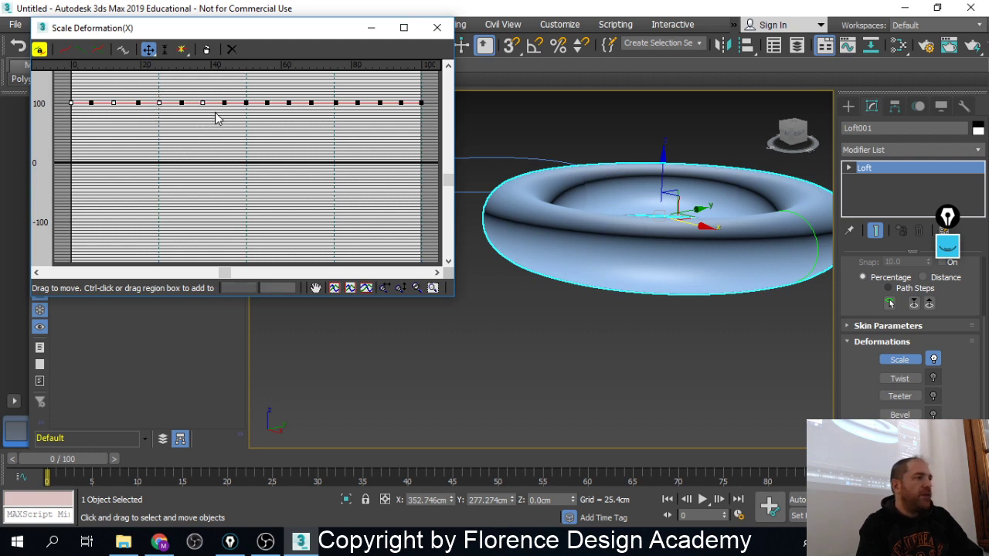
{"action": "left_click", "coordinate": [245, 102], "text": "ctrl"}
{"action": "left_click", "coordinate": [288, 103], "text": "ctrl"}
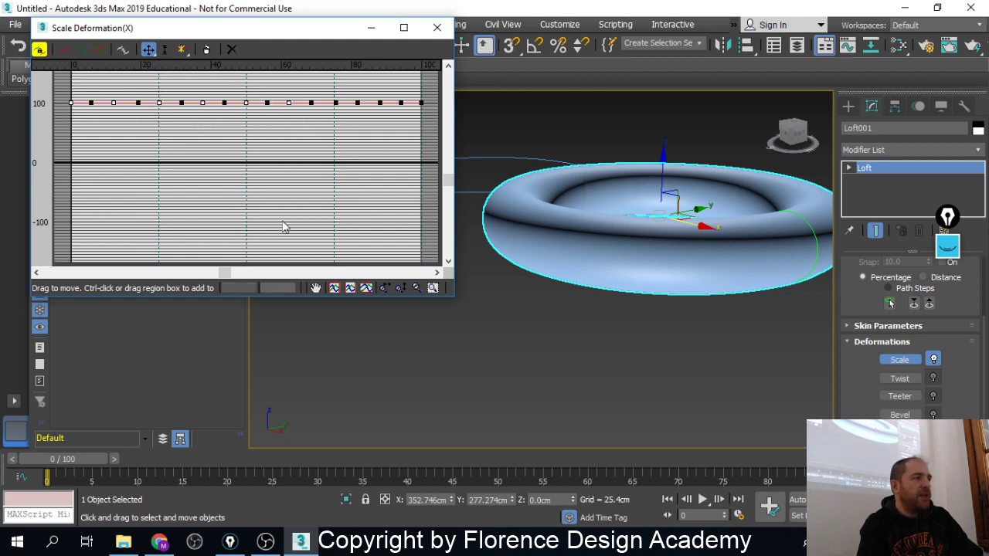
{"action": "left_click", "coordinate": [335, 103], "text": "ctrl"}
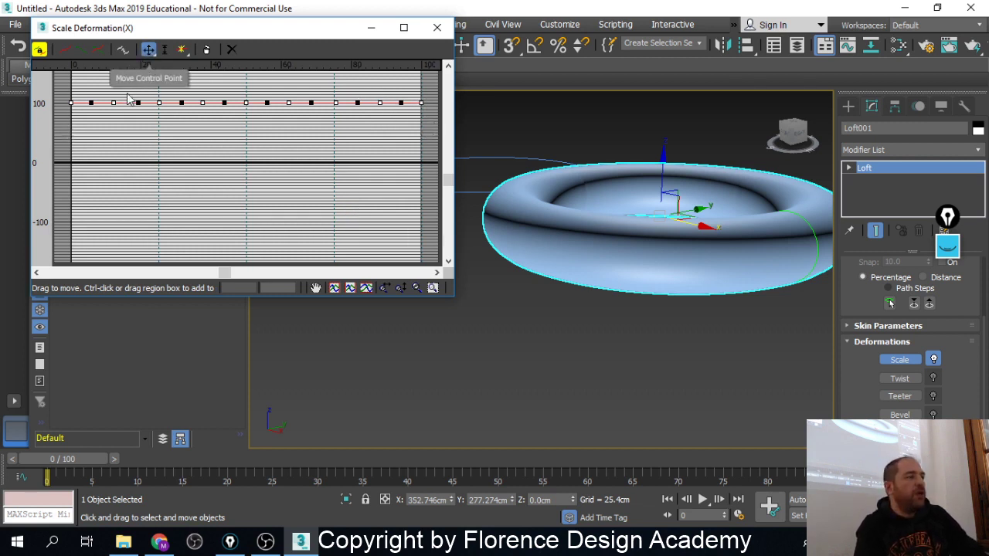
{"action": "left_click_drag", "start_coordinate": [114, 102], "coordinate": [114, 153]}
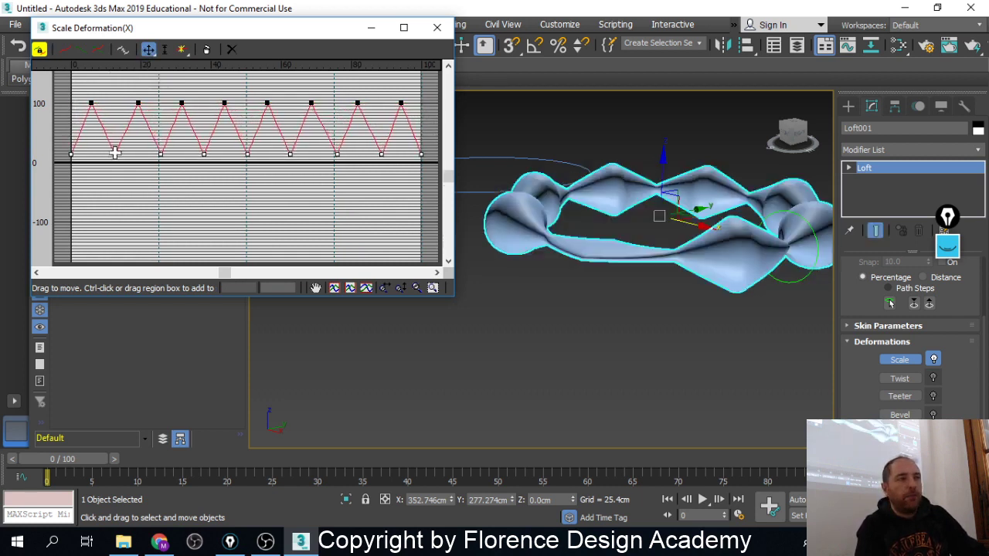
Move the fifth upper control point to about 58.4, 102.4, raise the seventh slightly and move the last to about 94.5, 107.3
{"action": "mouse_move", "coordinate": [643, 232]}
{"action": "middle_mouse_down", "text": "alt"}
{"action": "mouse_move", "coordinate": [673, 260]}
{"action": "mouse_move", "coordinate": [708, 273]}
{"action": "mouse_move", "coordinate": [625, 305]}
{"action": "mouse_move", "coordinate": [376, 247]}
{"action": "mouse_move", "coordinate": [503, 258]}
{"action": "mouse_move", "coordinate": [641, 248]}
{"action": "mouse_move", "coordinate": [612, 263]}
{"action": "mouse_move", "coordinate": [666, 244]}
{"action": "mouse_move", "coordinate": [651, 281]}
{"action": "mouse_move", "coordinate": [768, 303]}
{"action": "middle_mouse_up", "text": "alt"}
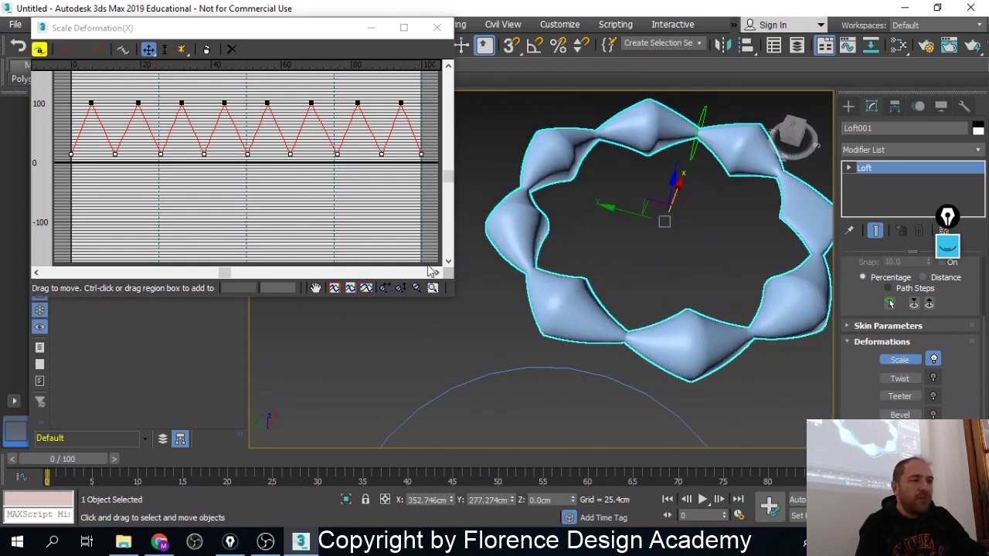
{"action": "left_click", "coordinate": [267, 103]}
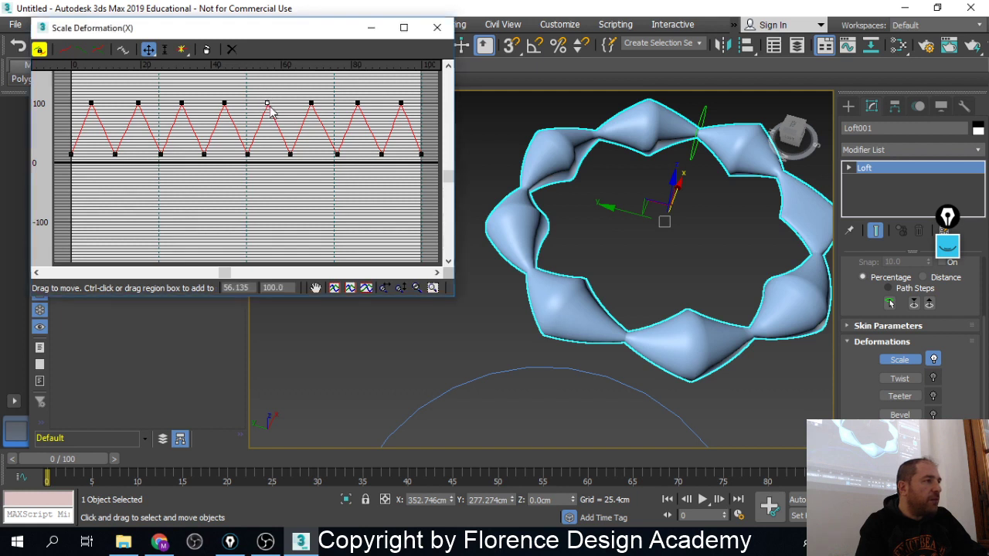
{"action": "mouse_move", "coordinate": [267, 103]}
{"action": "left_mouse_down"}
{"action": "mouse_move", "coordinate": [260, 110]}
{"action": "mouse_move", "coordinate": [274, 103]}
{"action": "left_mouse_up"}
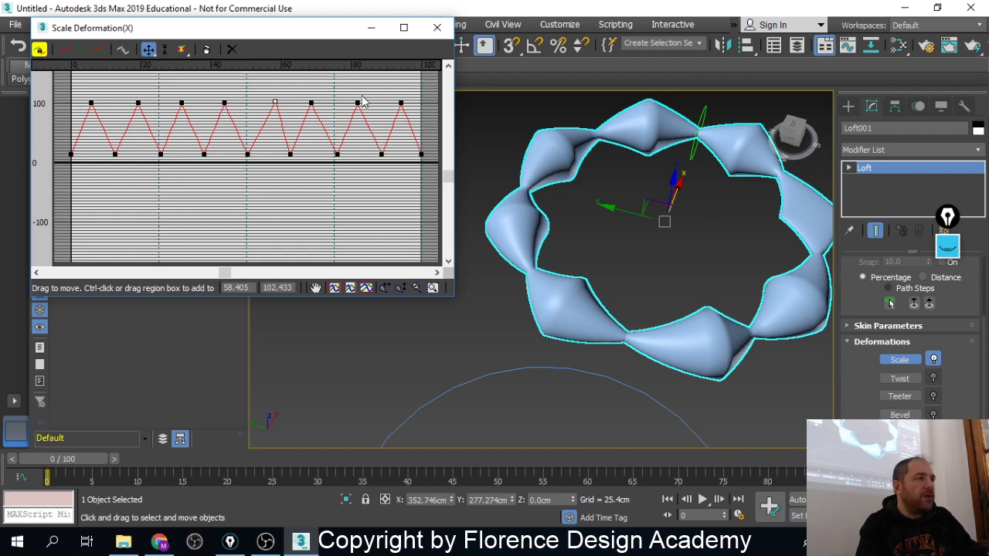
{"action": "left_click_drag", "start_coordinate": [358, 102], "coordinate": [401, 99]}
{"action": "left_click", "coordinate": [383, 153]}
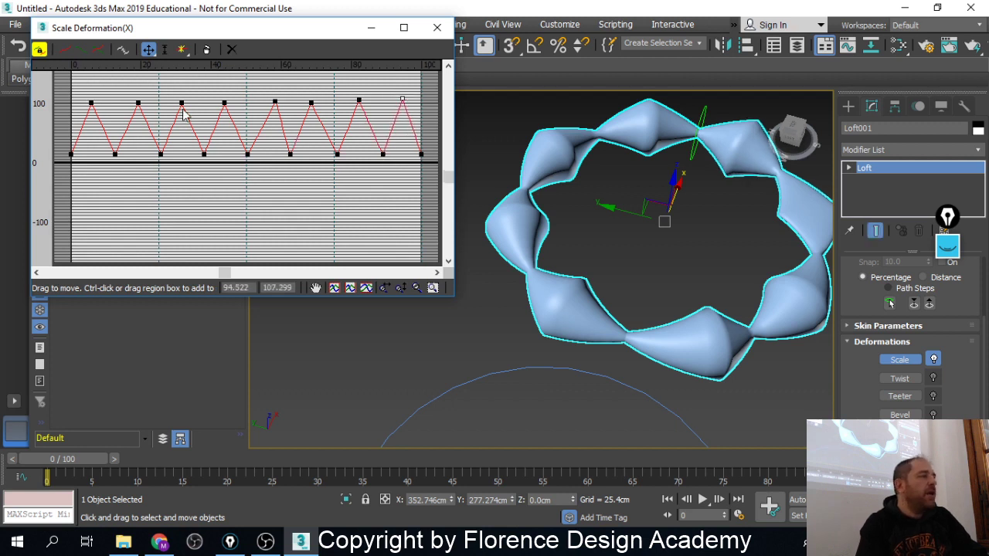
Select all eight upper control points of the scale curve and convert them to Bezier-Smooth
{"action": "left_click_drag", "start_coordinate": [89, 103], "coordinate": [402, 111]}
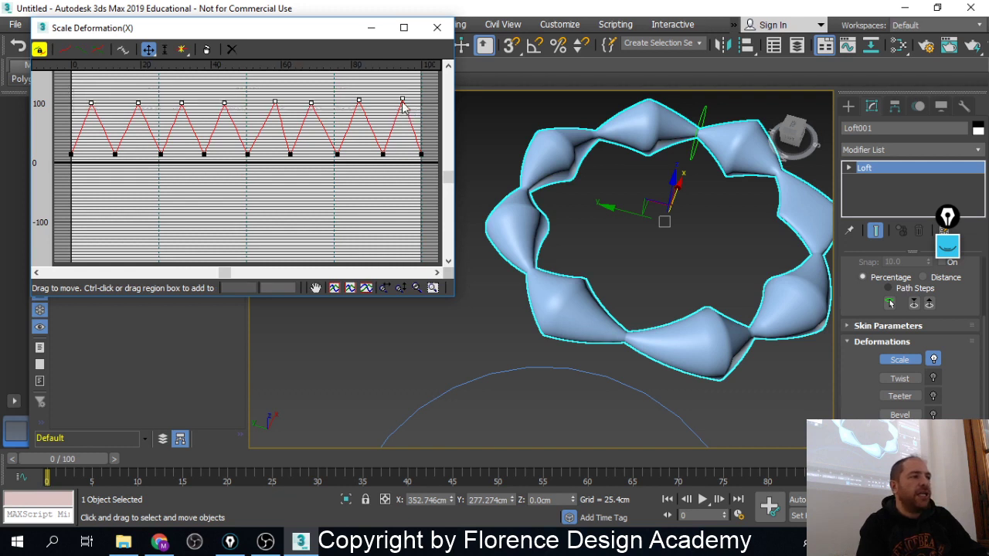
{"action": "right_click", "coordinate": [403, 100]}
{"action": "left_click", "coordinate": [421, 125]}
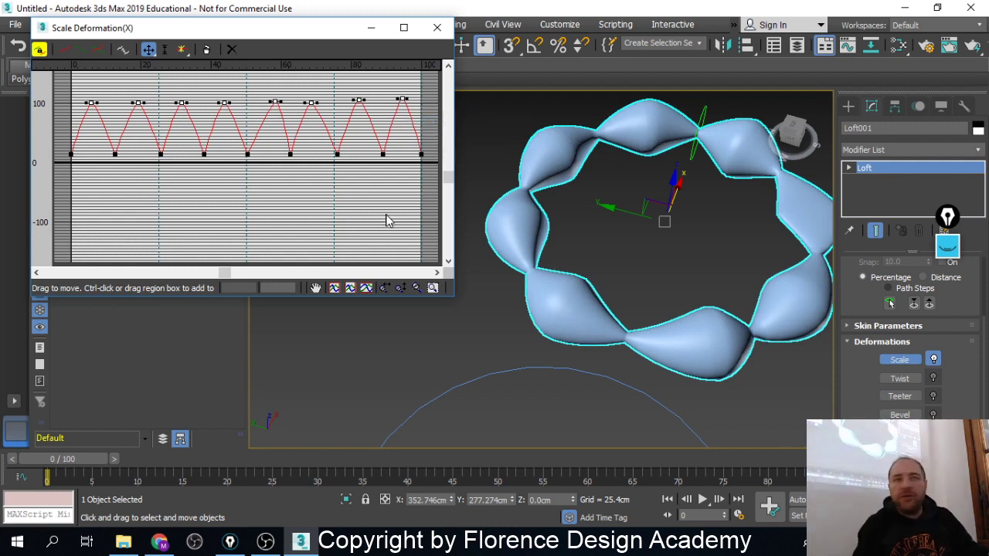
Select all the lower control points of the scale curve and convert them to Bezier-Smooth
{"action": "left_click_drag", "start_coordinate": [436, 153], "coordinate": [82, 187]}
{"action": "right_click", "coordinate": [115, 155]}
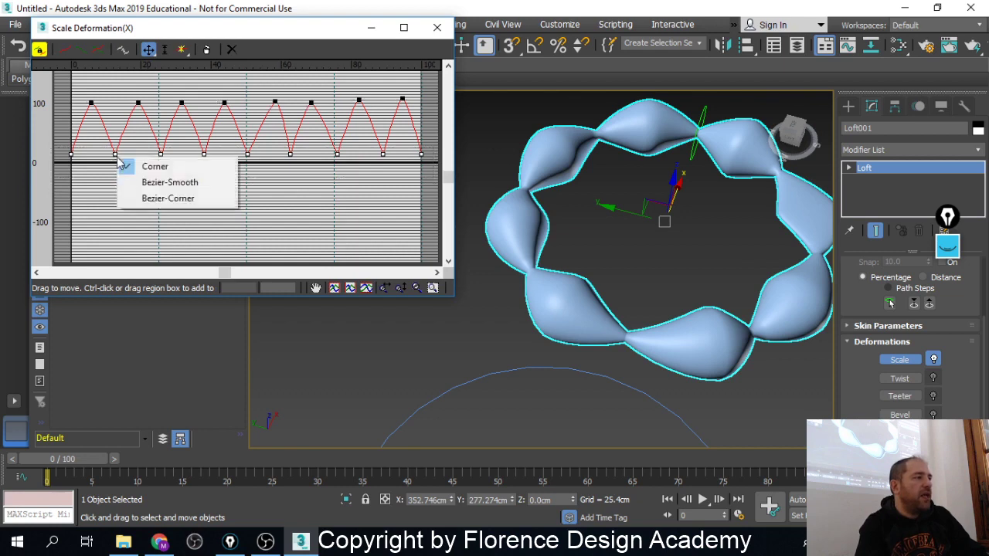
{"action": "left_click", "coordinate": [173, 186]}
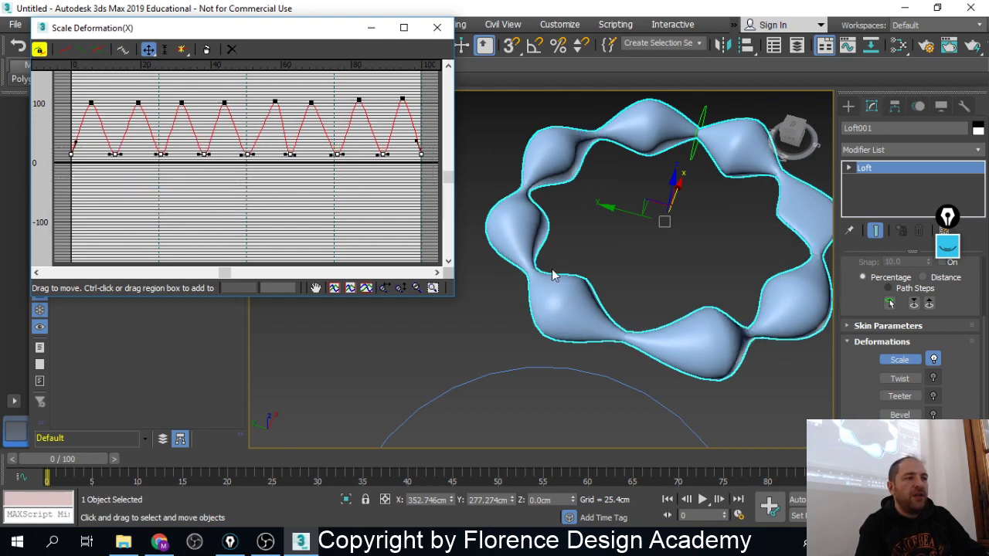
Examine the smoothed ring from the side and from above, and deselect the scale curve's control points
{"action": "middle_click_drag", "start_coordinate": [686, 325], "coordinate": [868, 282], "text": "alt"}
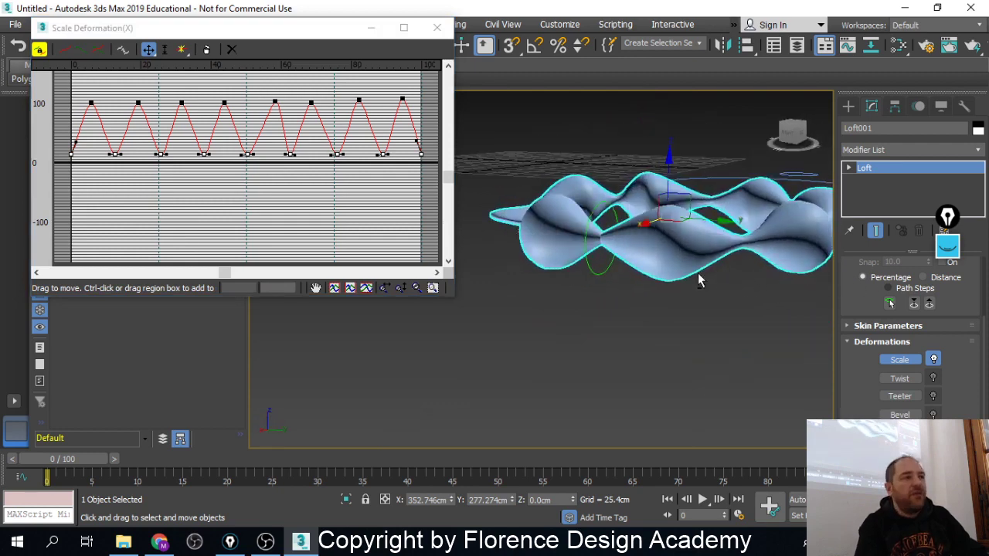
{"action": "middle_click_drag", "start_coordinate": [701, 280], "coordinate": [726, 323], "text": "alt"}
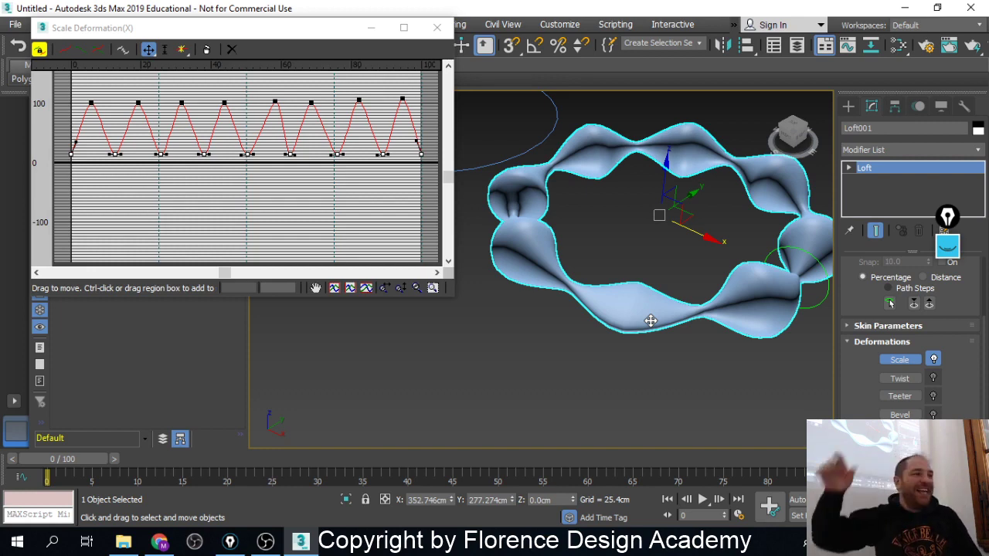
{"action": "middle_click_drag", "start_coordinate": [707, 359], "coordinate": [585, 287], "text": "alt"}
{"action": "middle_click_drag", "start_coordinate": [649, 195], "coordinate": [641, 245], "text": "alt"}
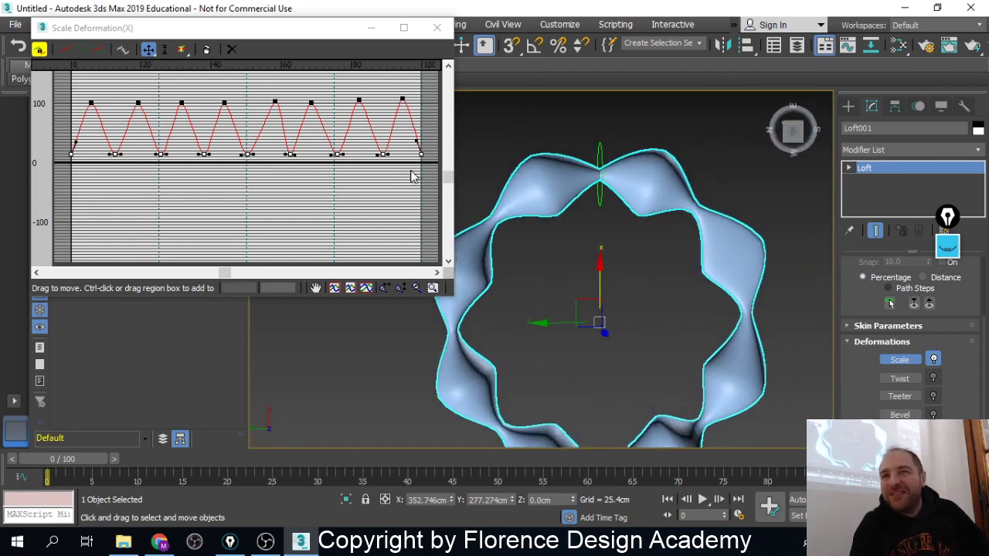
{"action": "left_click", "coordinate": [214, 192]}
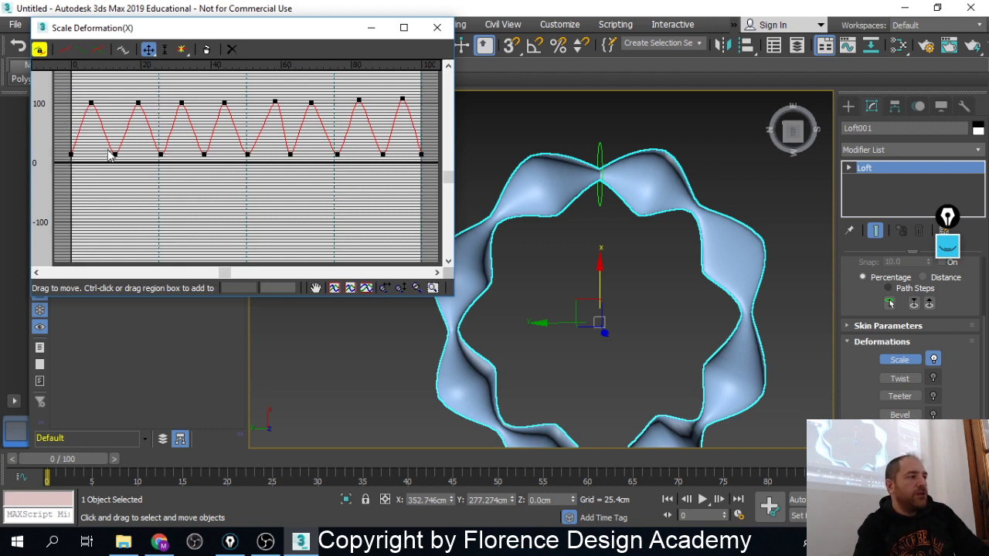
{"action": "middle_click_drag", "start_coordinate": [638, 201], "coordinate": [708, 188]}
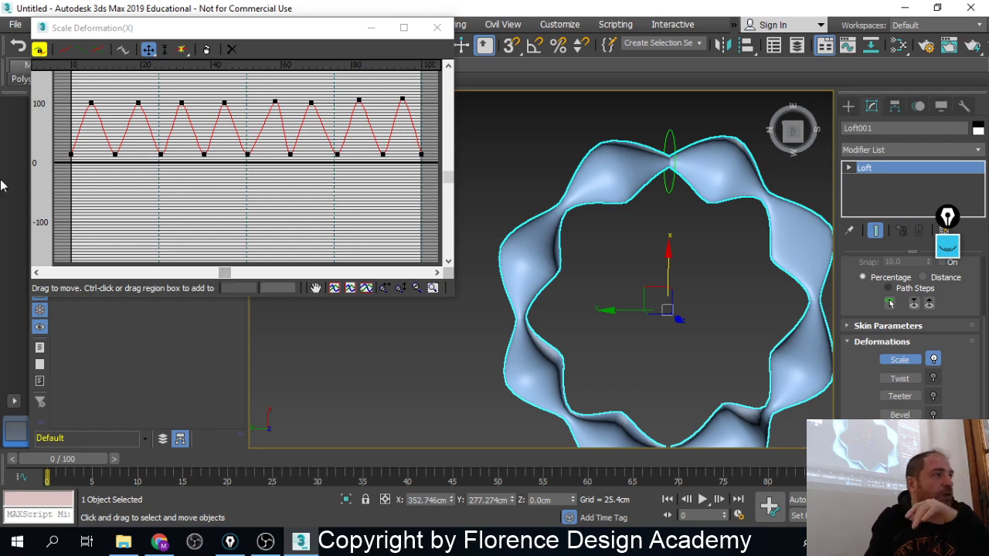
Close the scale deformation editor and delete the loft together with both source circles
{"action": "left_click", "coordinate": [437, 28]}
{"action": "scroll", "coordinate": [623, 255], "scroll_direction": "down", "scroll_amount": 5}
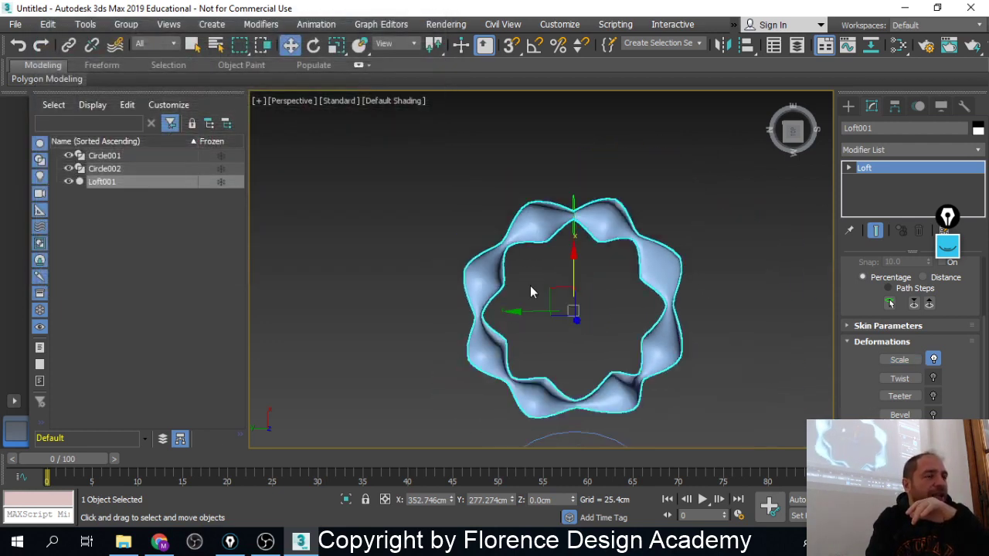
{"action": "middle_click_drag", "start_coordinate": [682, 278], "coordinate": [630, 232]}
{"action": "scroll", "coordinate": [656, 204], "scroll_direction": "down", "scroll_amount": 2}
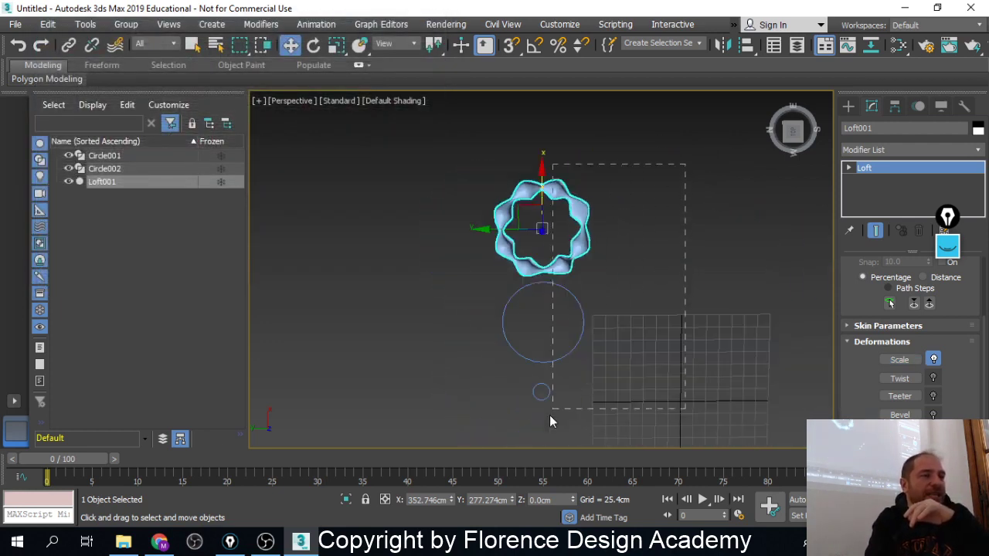
{"action": "left_click_drag", "start_coordinate": [550, 421], "coordinate": [415, 431]}
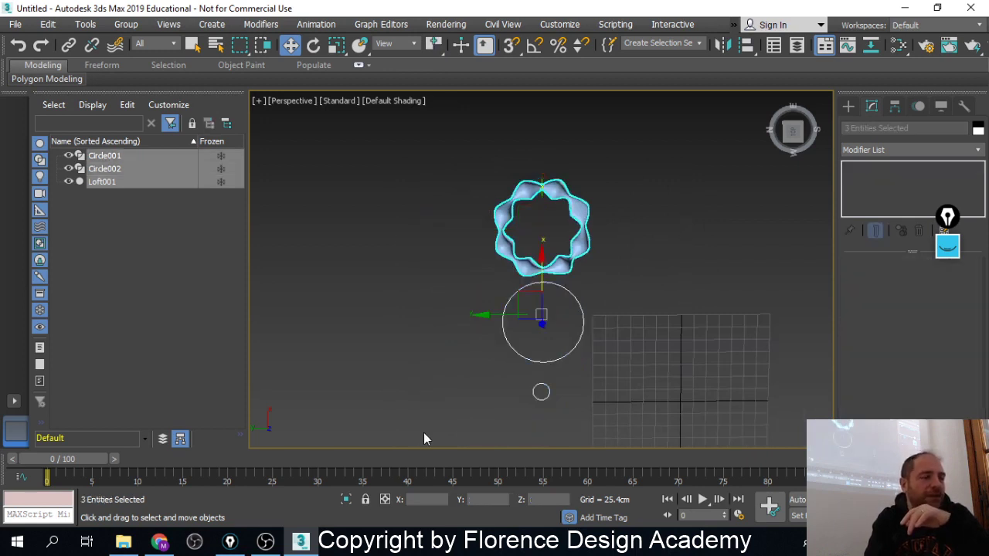
{"action": "key", "text": "Delete"}
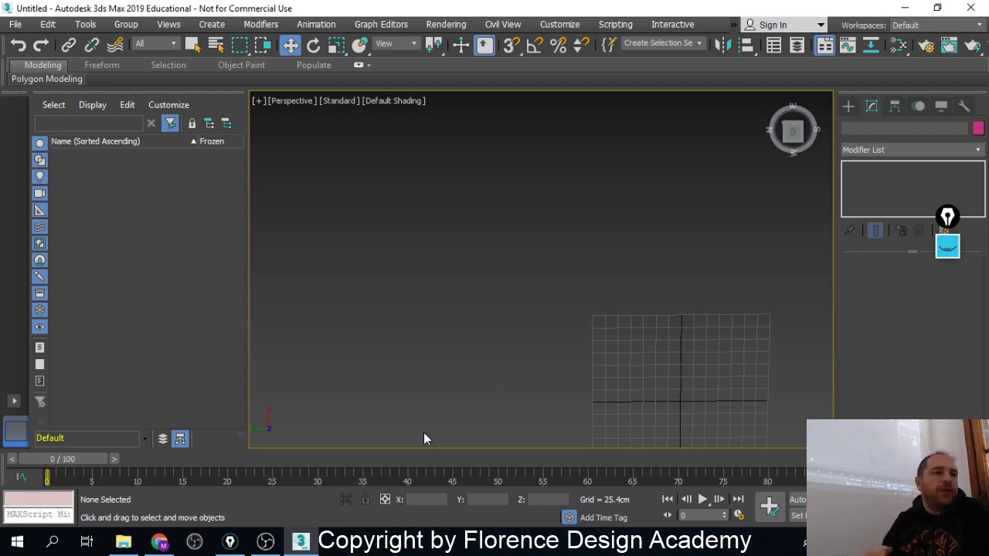
Draw a closed M-shaped outline with straight Line segments near the grid's centre and close the spline
{"action": "middle_click_drag", "start_coordinate": [669, 333], "coordinate": [552, 219]}
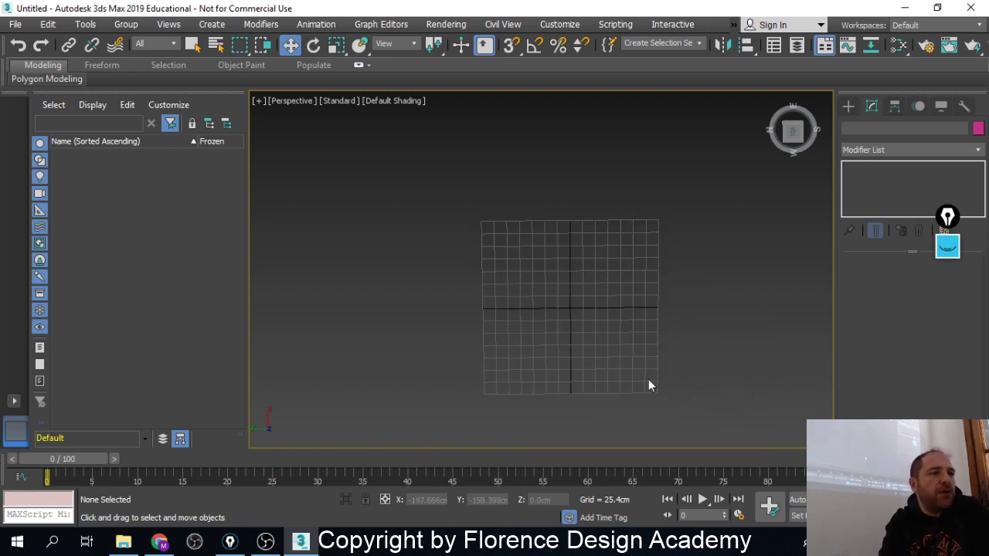
{"action": "scroll", "coordinate": [645, 371], "scroll_direction": "up", "scroll_amount": 3}
{"action": "left_click", "coordinate": [847, 106]}
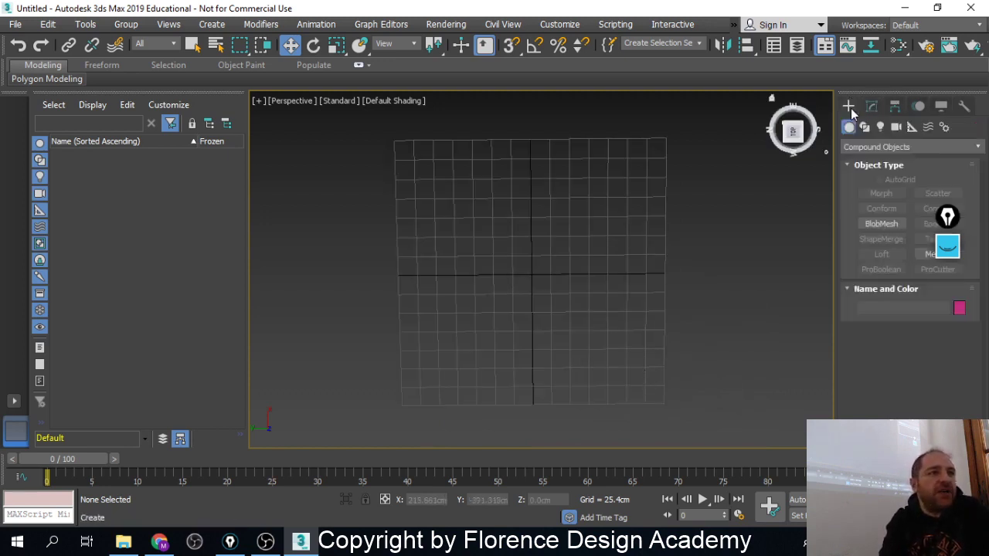
{"action": "left_click", "coordinate": [863, 126]}
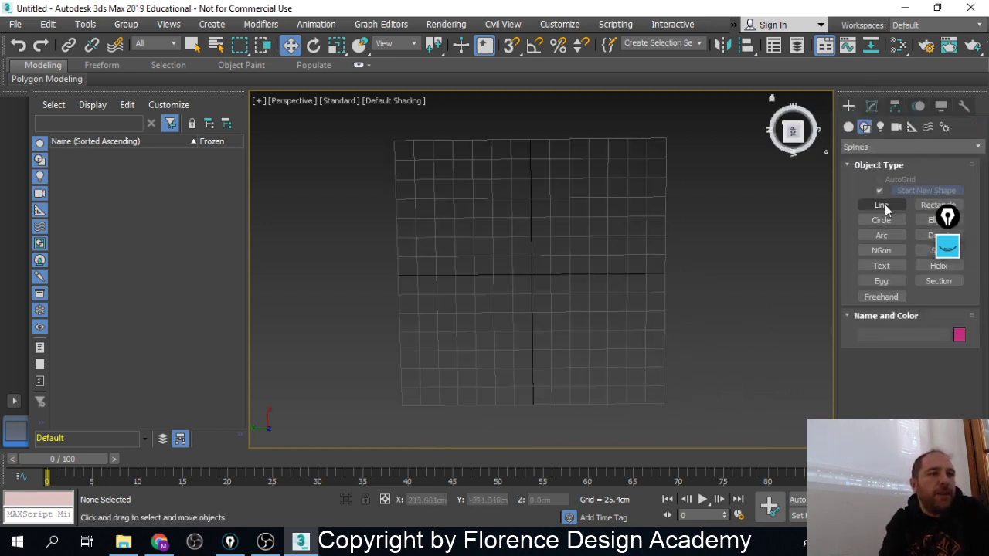
{"action": "left_click", "coordinate": [880, 205]}
{"action": "scroll", "coordinate": [494, 285], "scroll_direction": "up", "scroll_amount": 2}
{"action": "left_click", "coordinate": [475, 309]}
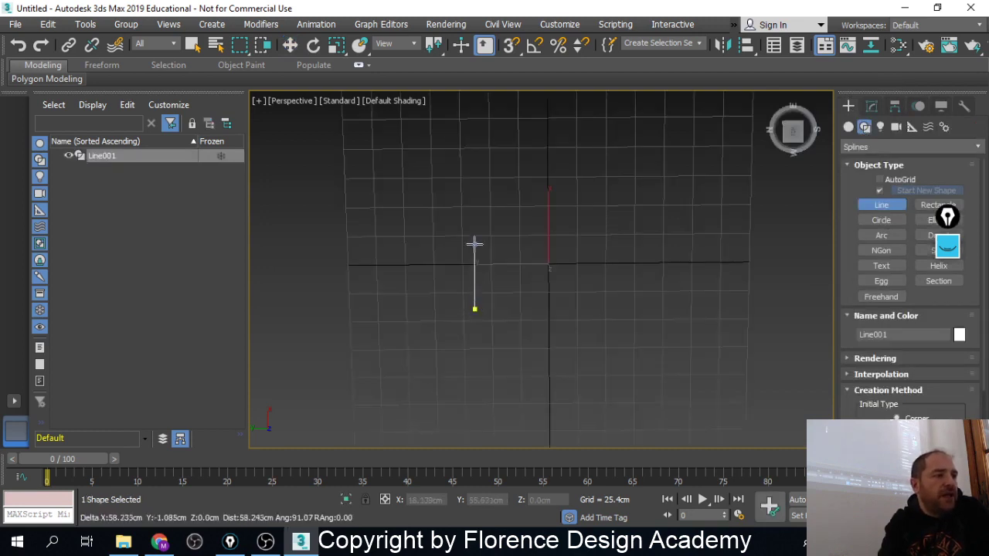
{"action": "left_click", "coordinate": [475, 235]}
{"action": "left_click", "coordinate": [523, 290]}
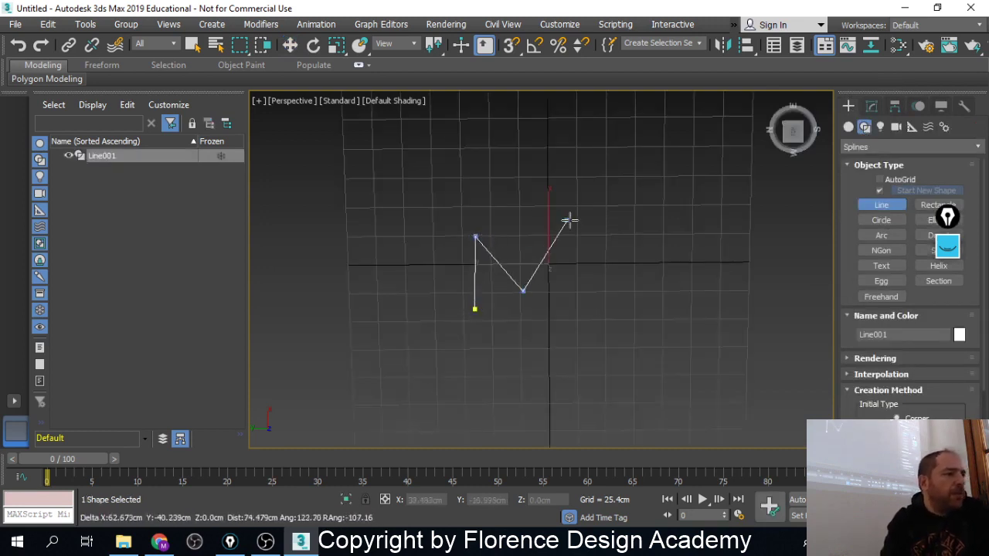
{"action": "left_click", "coordinate": [571, 223]}
{"action": "left_click", "coordinate": [579, 324]}
{"action": "left_click", "coordinate": [563, 324]}
{"action": "left_click", "coordinate": [561, 285]}
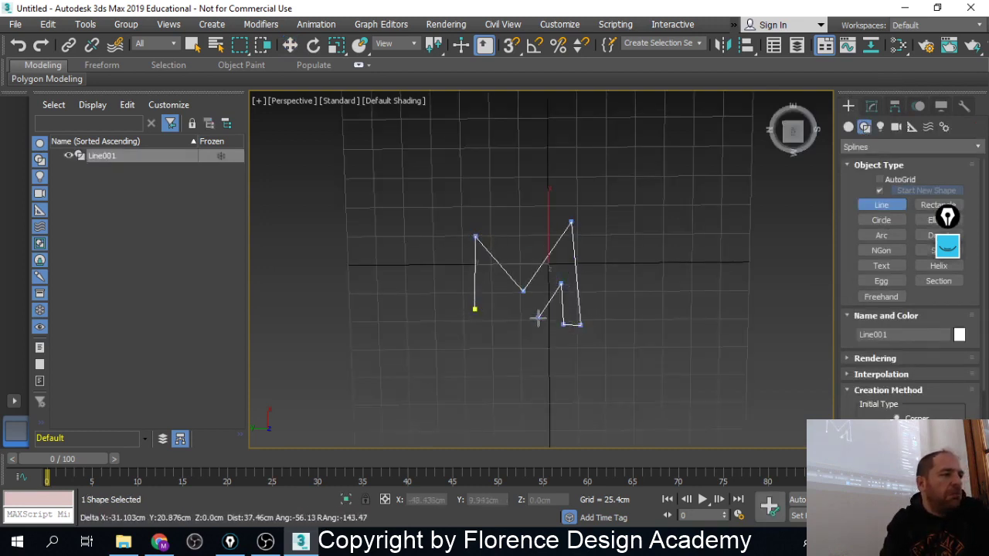
{"action": "left_click", "coordinate": [538, 318]}
{"action": "left_click", "coordinate": [491, 291]}
{"action": "left_click", "coordinate": [474, 309]}
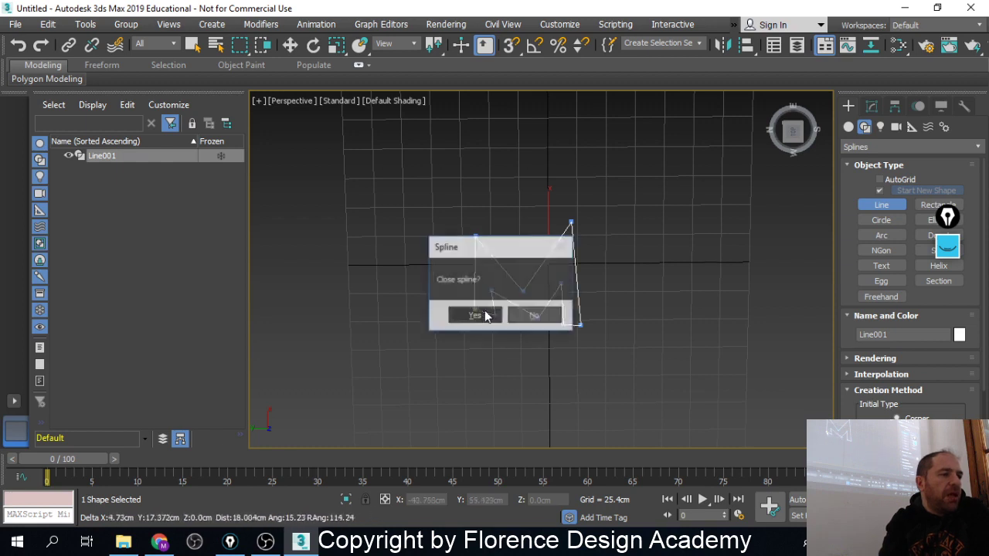
{"action": "left_click", "coordinate": [470, 315]}
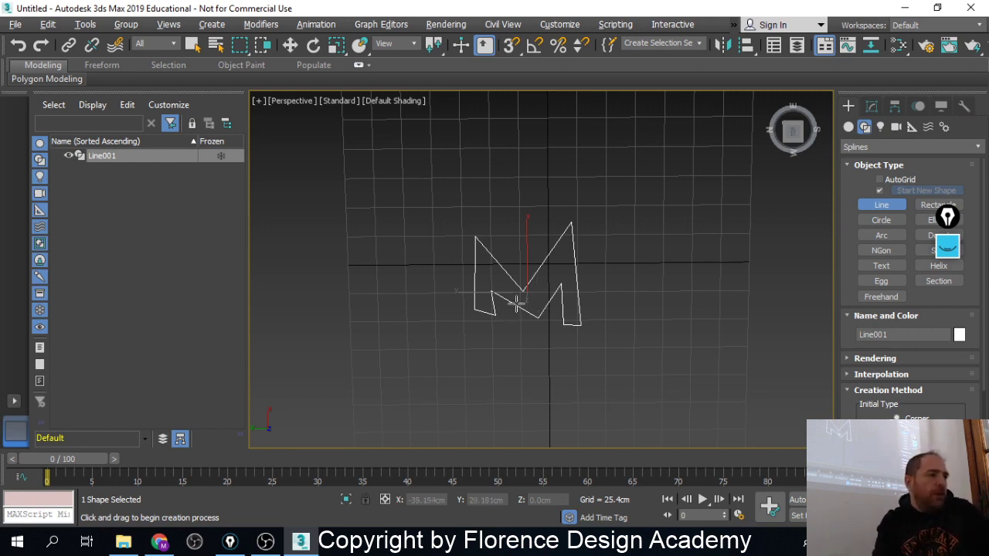
Draw a larger open M-shaped line with five corner points beside the closed outline, and leave both lines deselected
{"action": "middle_click_drag", "start_coordinate": [515, 302], "coordinate": [470, 283], "text": "alt"}
{"action": "left_click", "coordinate": [507, 327]}
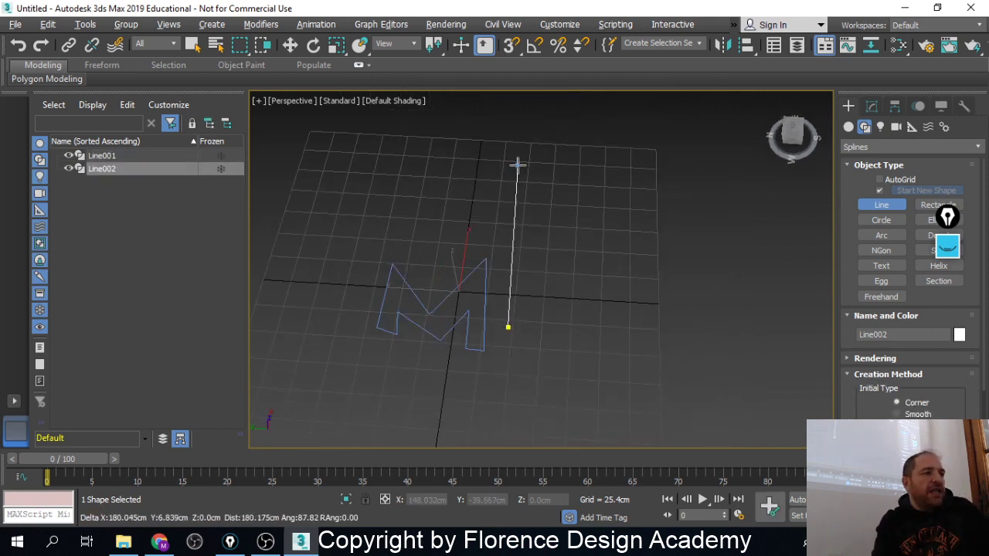
{"action": "left_click", "coordinate": [518, 164]}
{"action": "left_click", "coordinate": [600, 265]}
{"action": "left_click", "coordinate": [702, 159]}
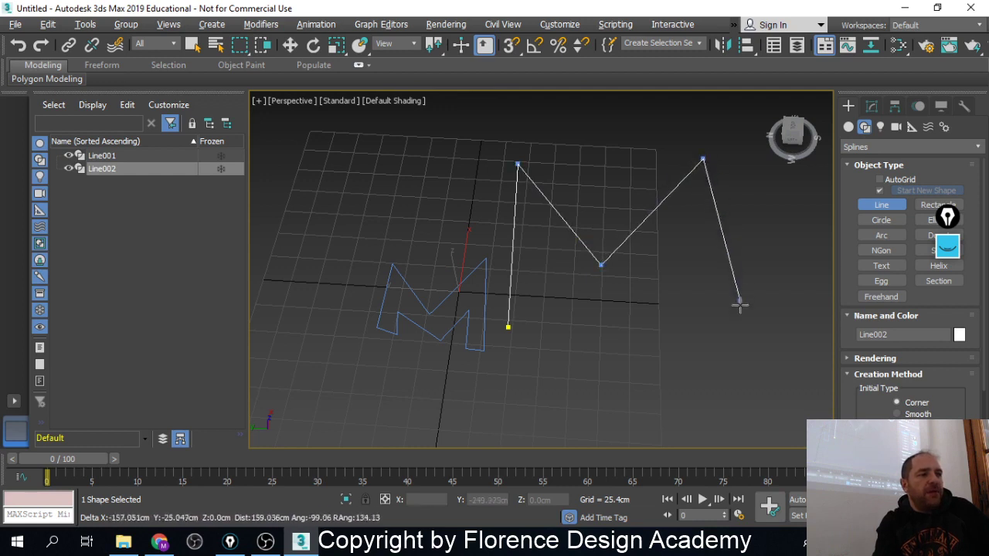
{"action": "left_click", "coordinate": [708, 359]}
{"action": "right_click", "coordinate": [716, 346]}
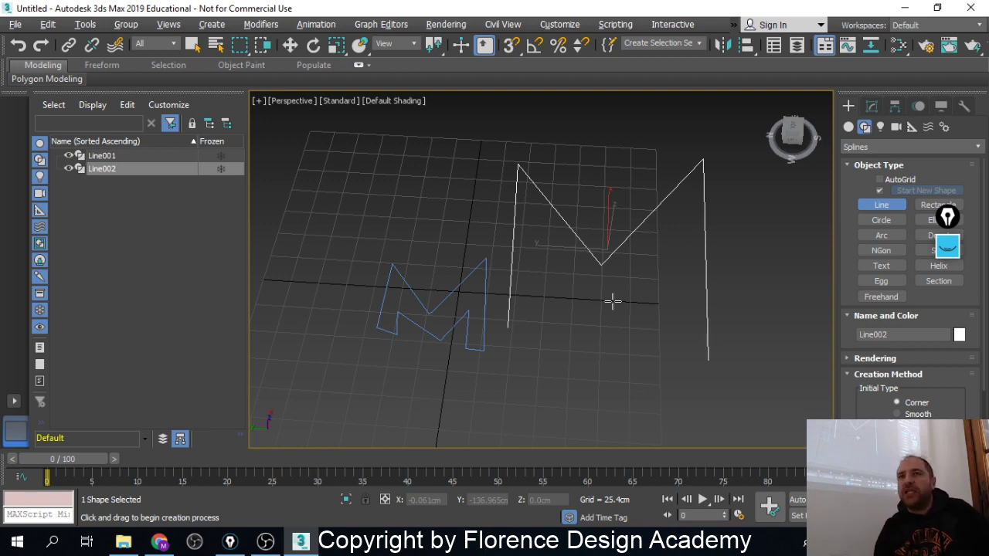
{"action": "key", "text": "w"}
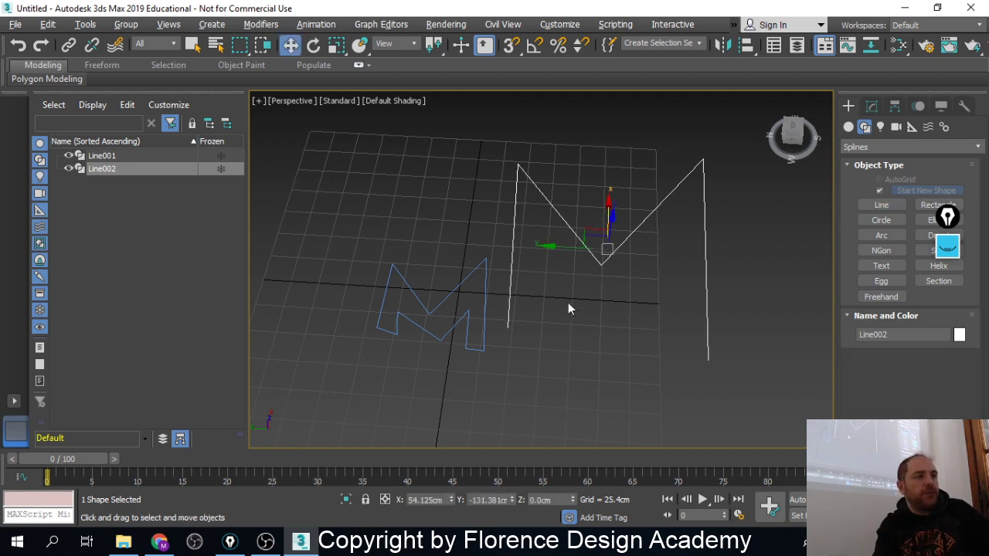
{"action": "left_click", "coordinate": [573, 307]}
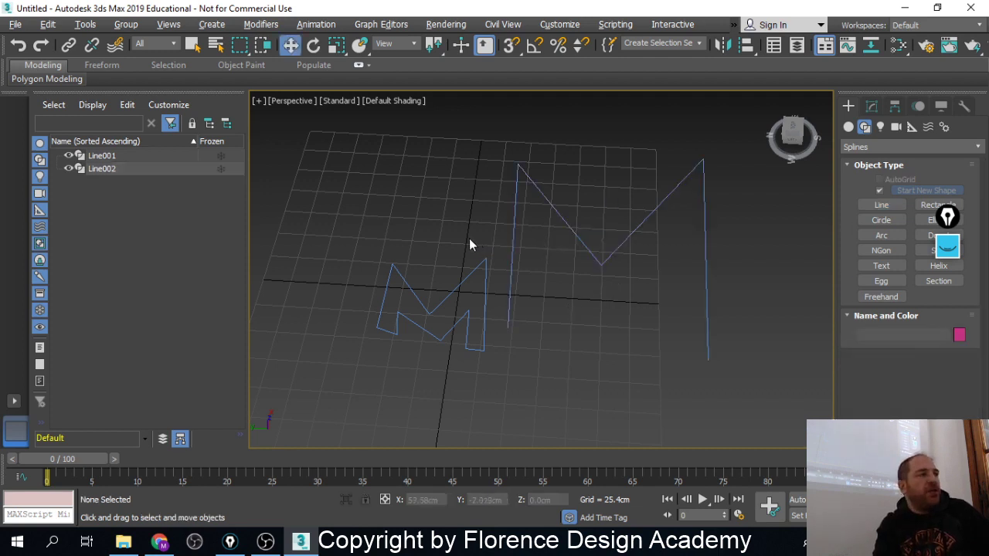
Create a Loft with the closed M outline as path, picking the open zigzag line as its shape
{"action": "left_click", "coordinate": [465, 280]}
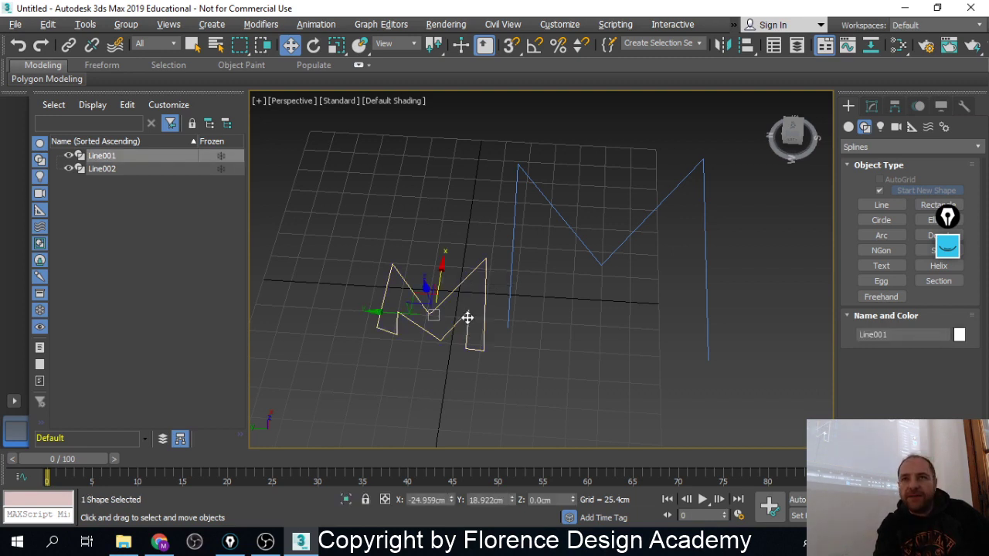
{"action": "left_click", "coordinate": [849, 126]}
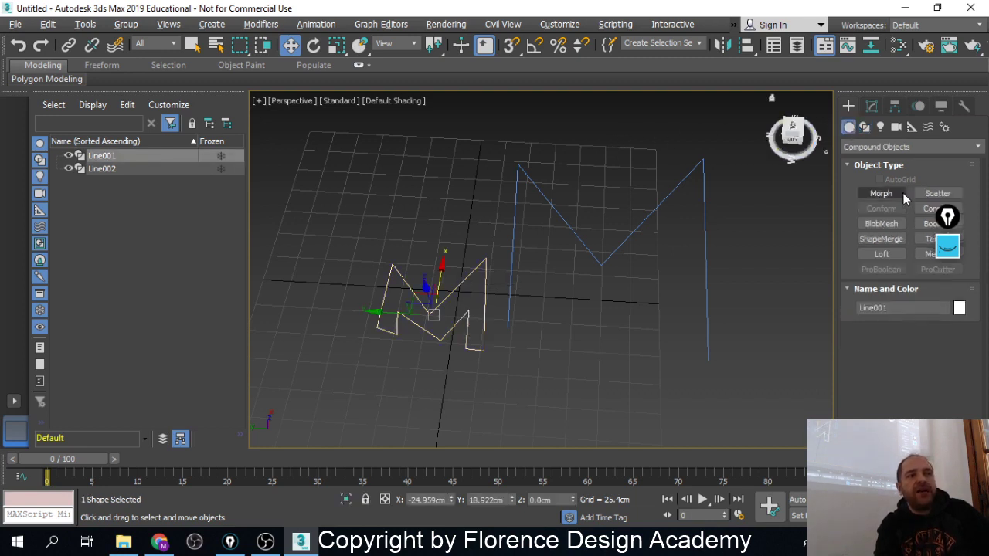
{"action": "left_click", "coordinate": [893, 258]}
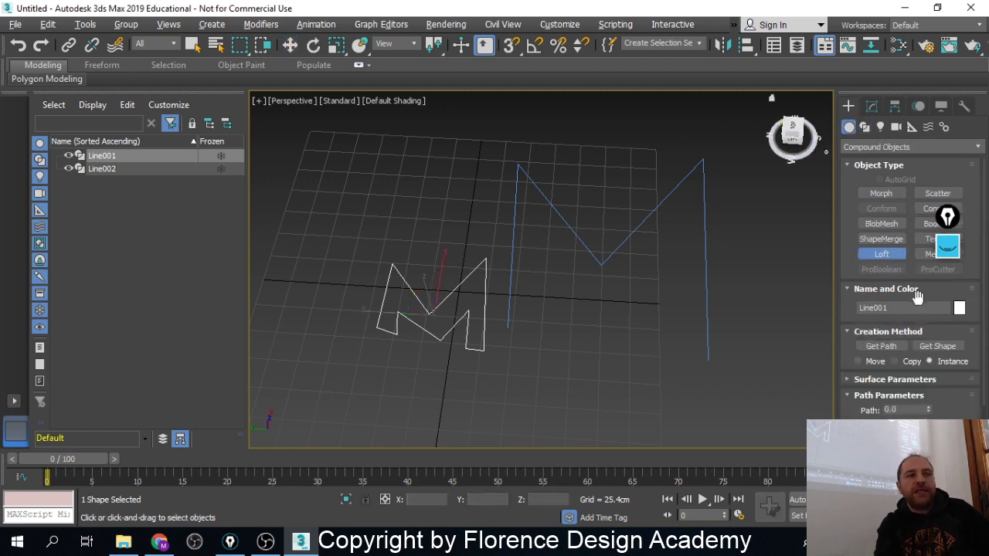
{"action": "left_click", "coordinate": [930, 347]}
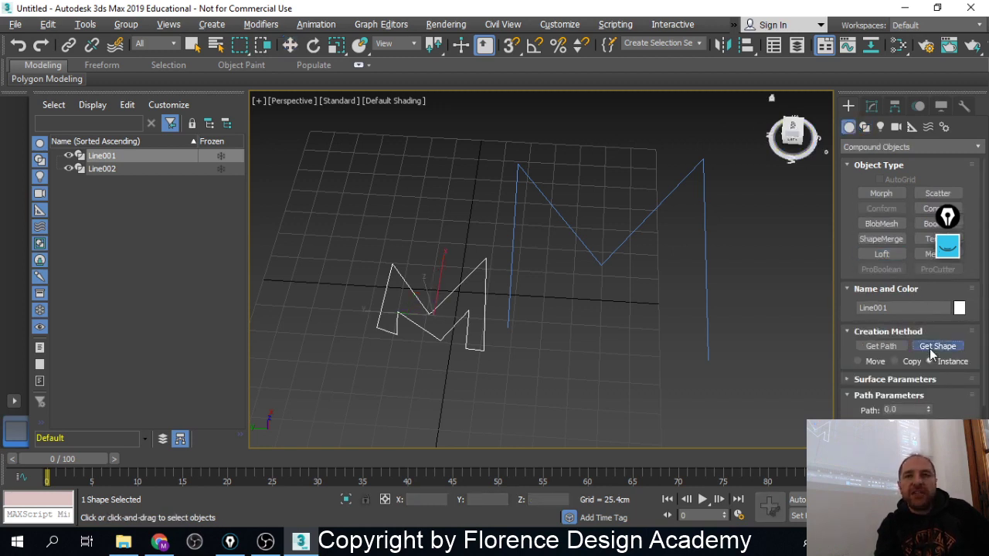
{"action": "left_click", "coordinate": [707, 259]}
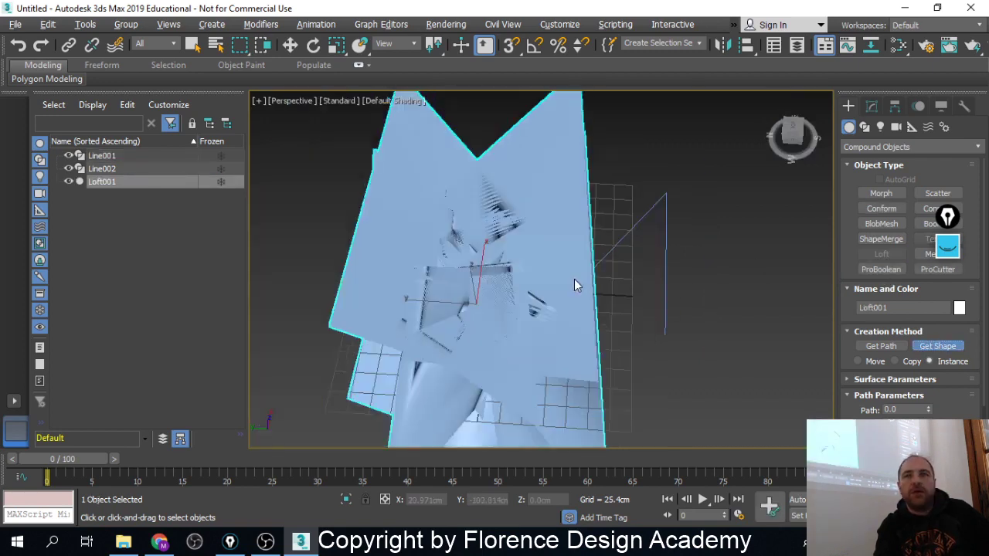
Examine the distorted loft from several angles and delete it, keeping both source lines
{"action": "middle_click_drag", "start_coordinate": [574, 285], "coordinate": [615, 280], "text": "alt"}
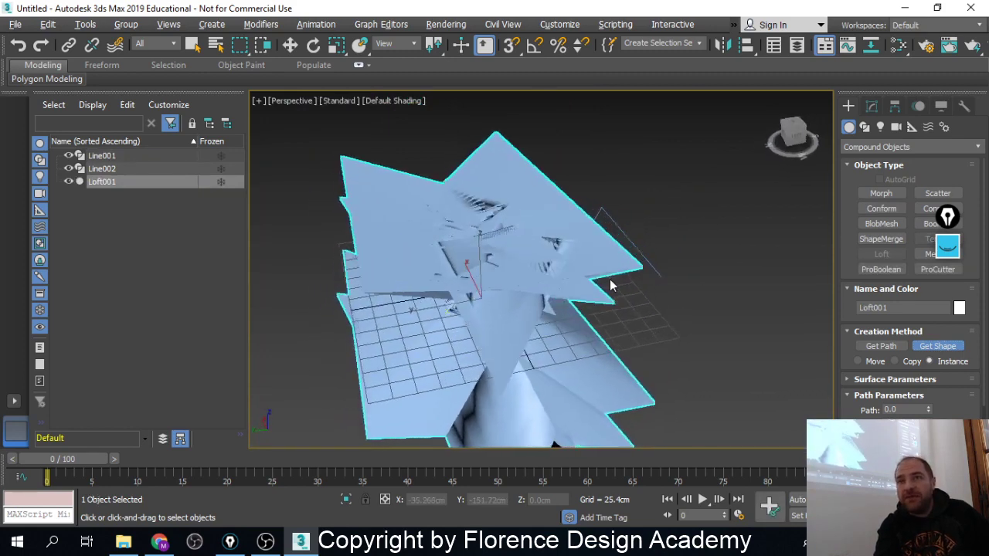
{"action": "middle_click_drag", "start_coordinate": [610, 286], "coordinate": [641, 298], "text": "alt"}
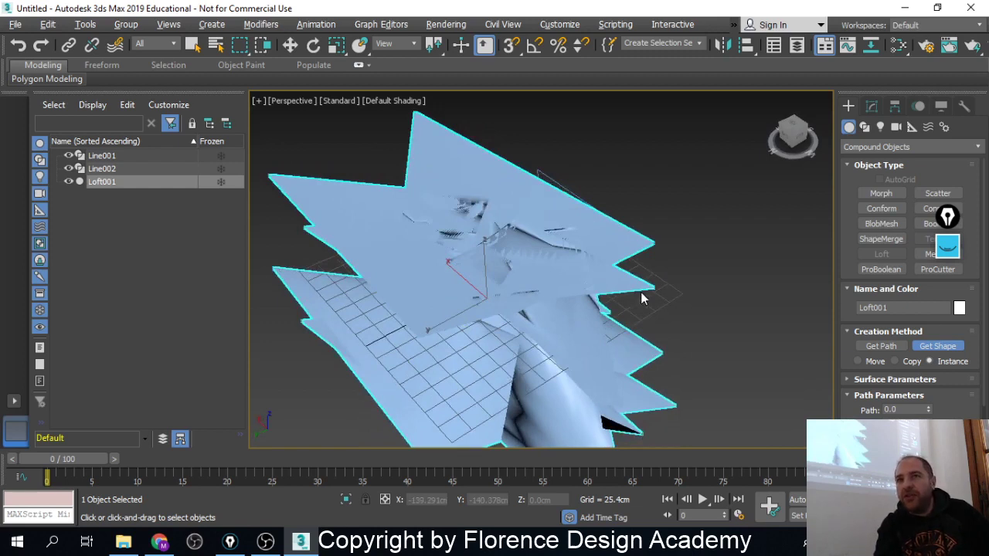
{"action": "key", "text": "w"}
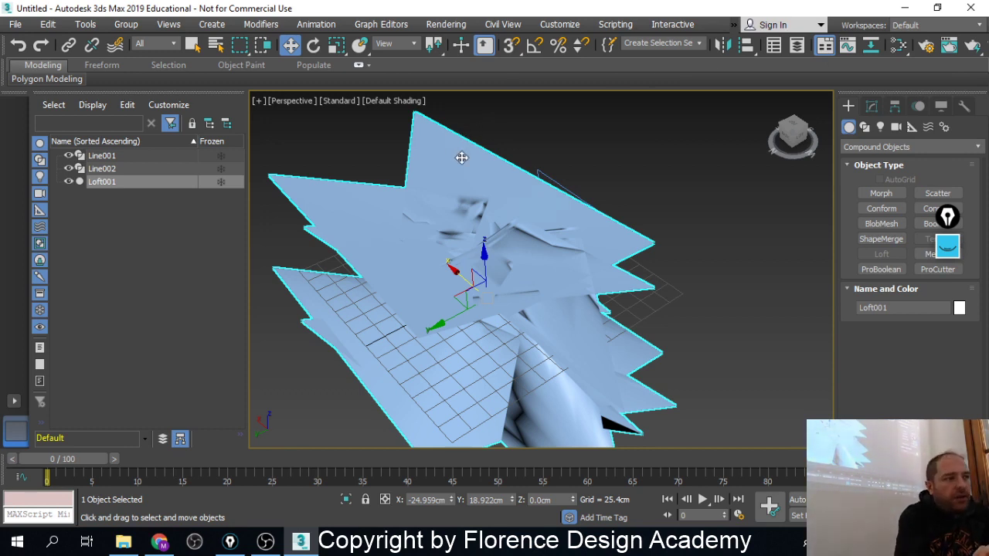
{"action": "key", "text": "Delete"}
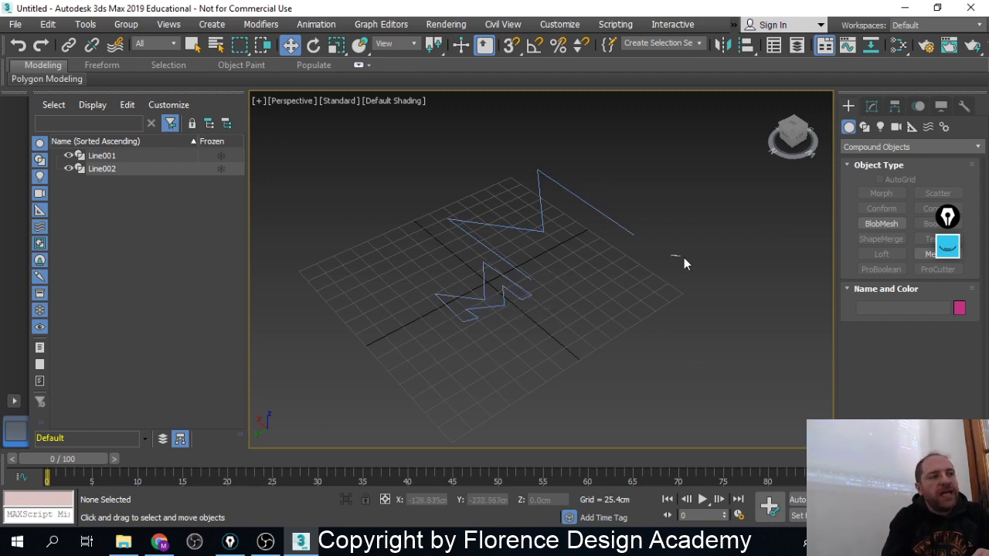
Create a Loft with the open zigzag line as path and the closed M outline as shape, and inspect it
{"action": "left_click", "coordinate": [593, 209]}
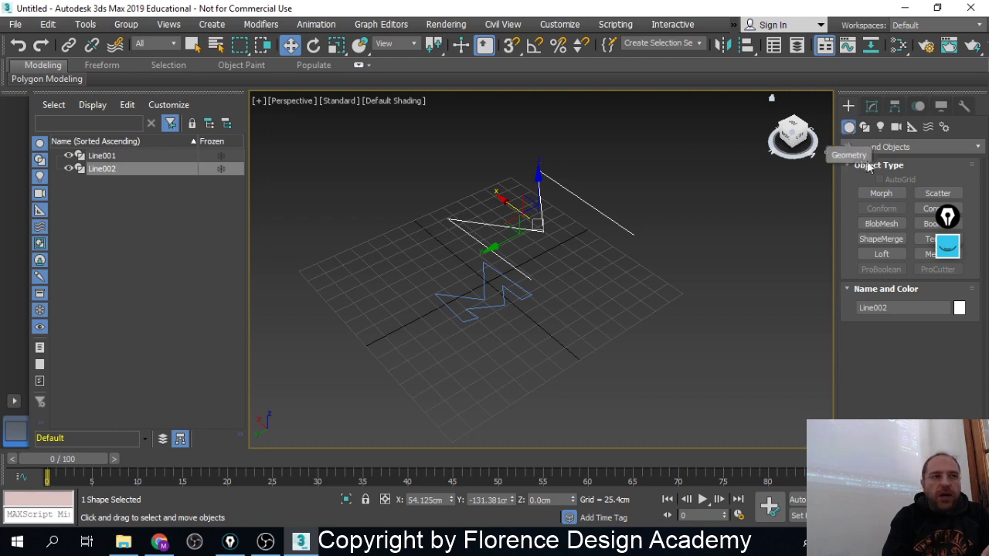
{"action": "left_click", "coordinate": [892, 256]}
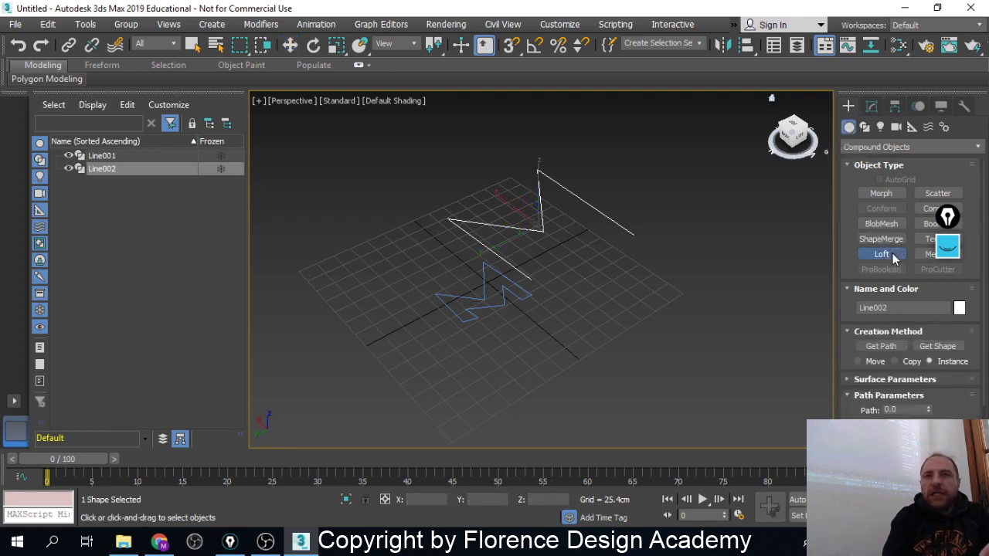
{"action": "left_click", "coordinate": [944, 346]}
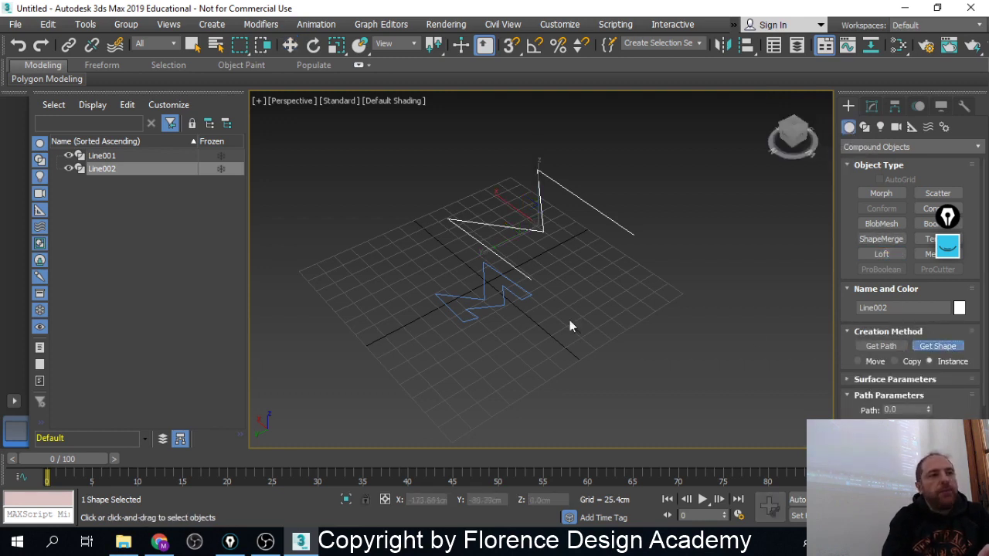
{"action": "left_click", "coordinate": [525, 299]}
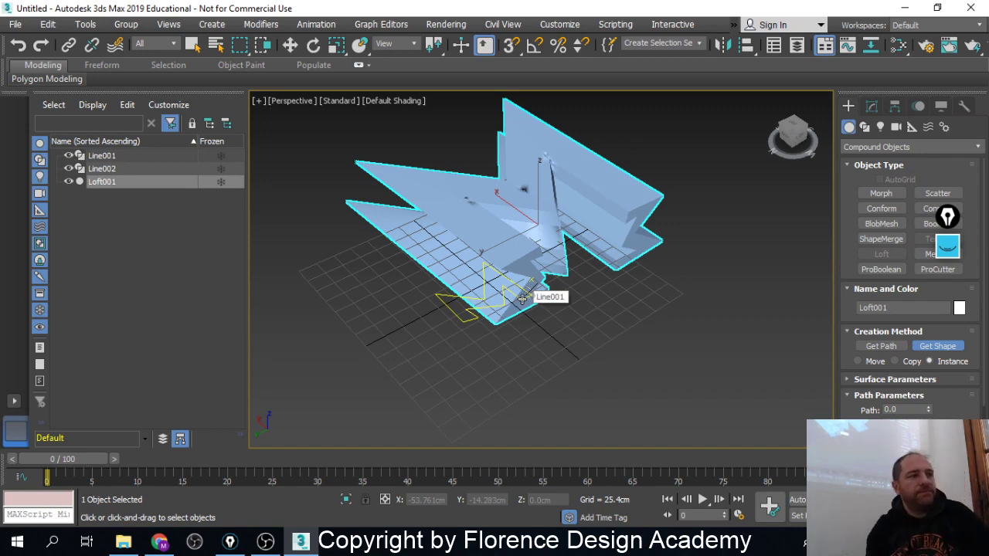
{"action": "middle_click_drag", "start_coordinate": [822, 364], "coordinate": [655, 335], "text": "alt"}
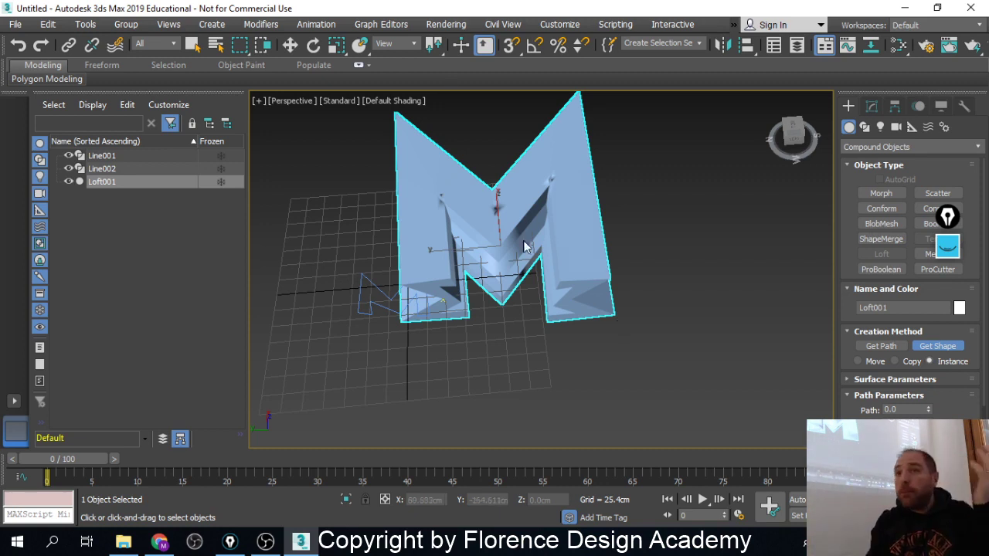
Check the closed M outline against the lofted M, and delete the loft object
{"action": "key", "text": "w"}
{"action": "left_click", "coordinate": [377, 292]}
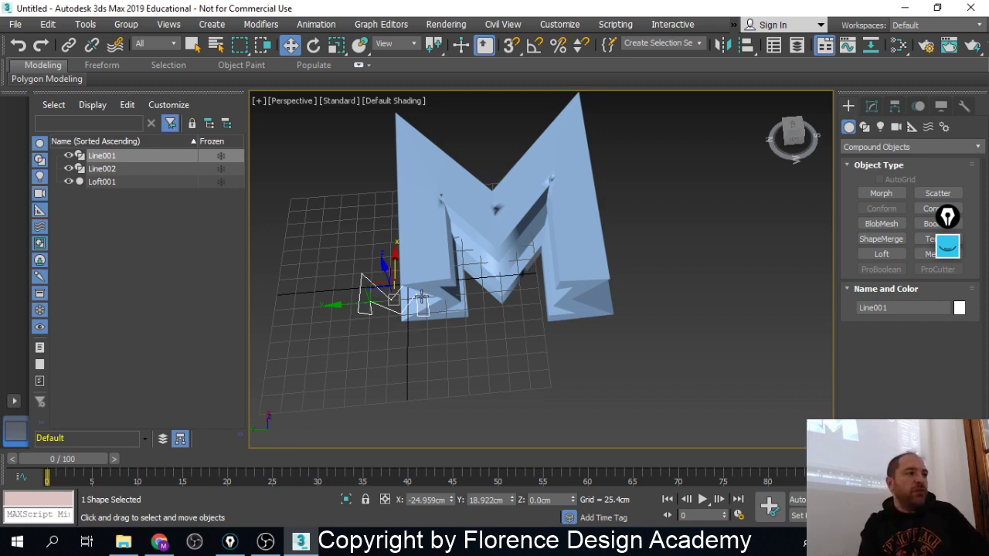
{"action": "middle_click_drag", "start_coordinate": [523, 278], "coordinate": [669, 300]}
{"action": "left_click", "coordinate": [717, 225]}
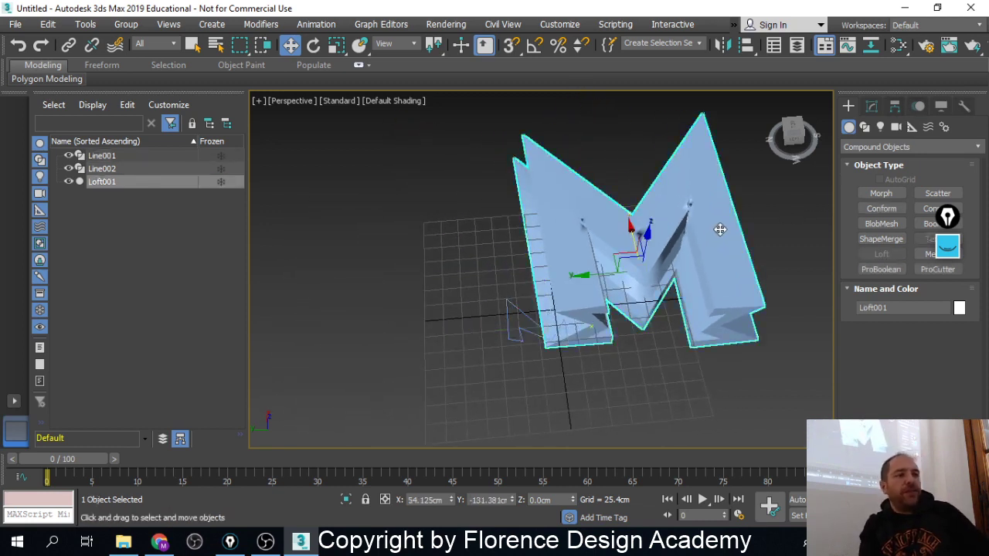
{"action": "key", "text": "Delete"}
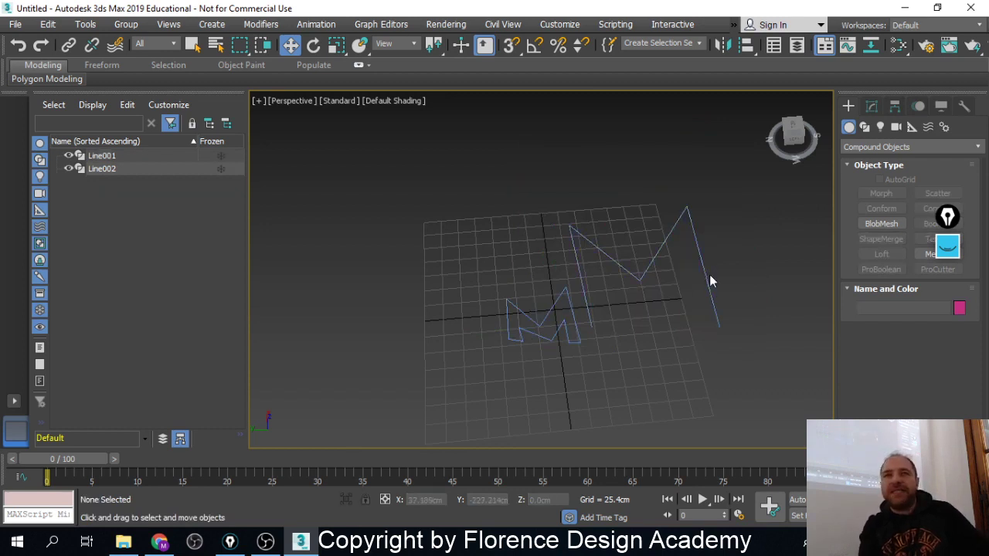
Edit the open line's vertices and move its far upper peak vertex down to about -214 cm in Z
{"action": "middle_click_drag", "start_coordinate": [709, 277], "coordinate": [563, 367]}
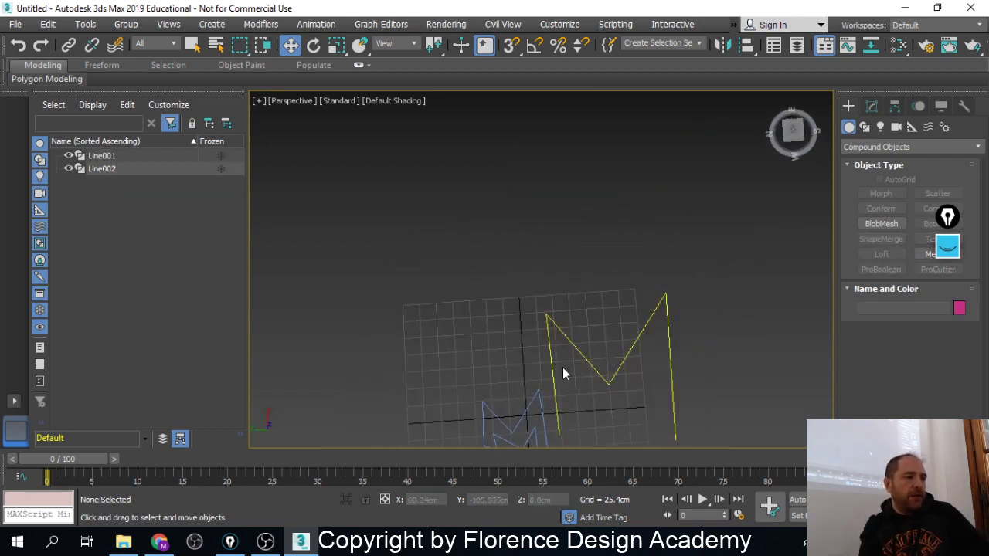
{"action": "left_click", "coordinate": [577, 348]}
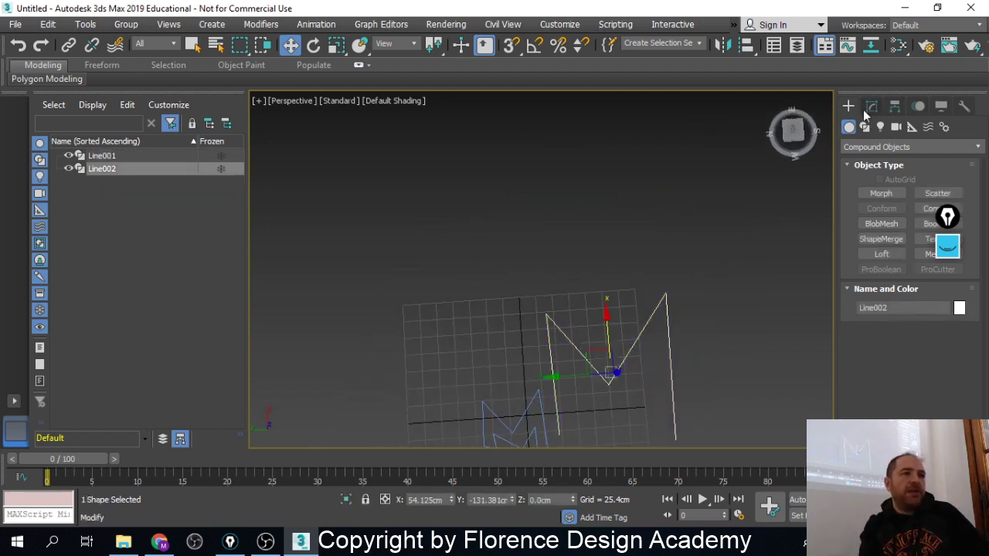
{"action": "left_click", "coordinate": [871, 106]}
{"action": "left_click", "coordinate": [892, 316]}
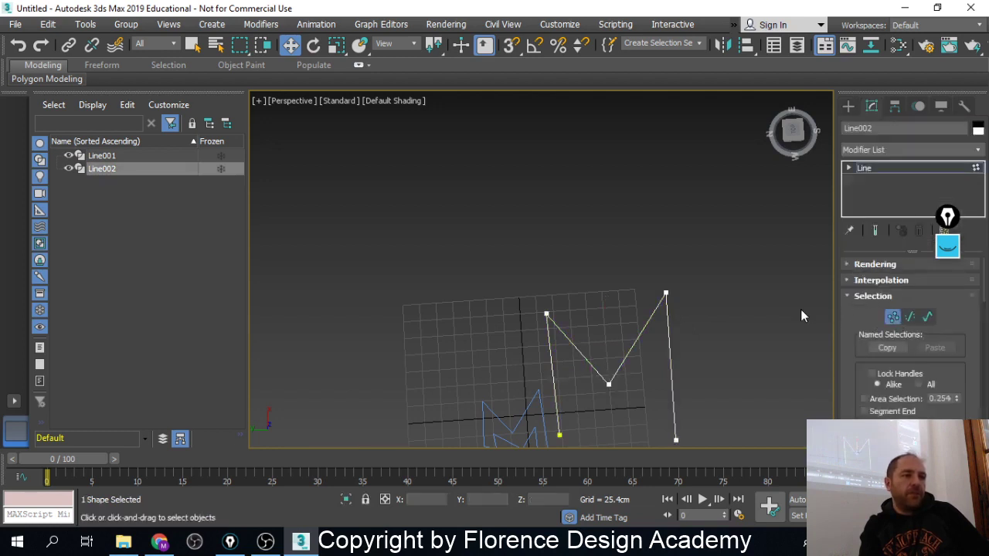
{"action": "left_click", "coordinate": [665, 294]}
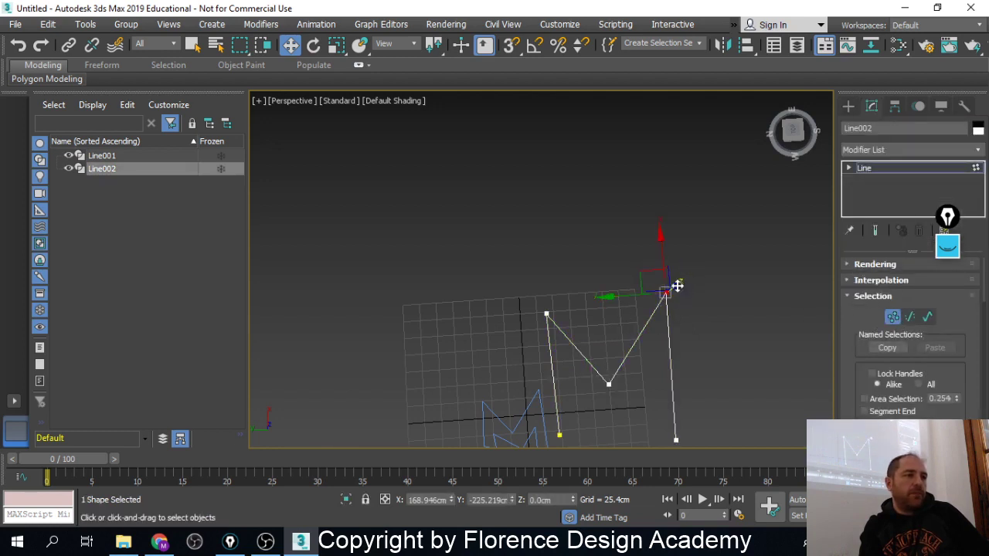
{"action": "left_click_drag", "start_coordinate": [680, 288], "coordinate": [692, 549]}
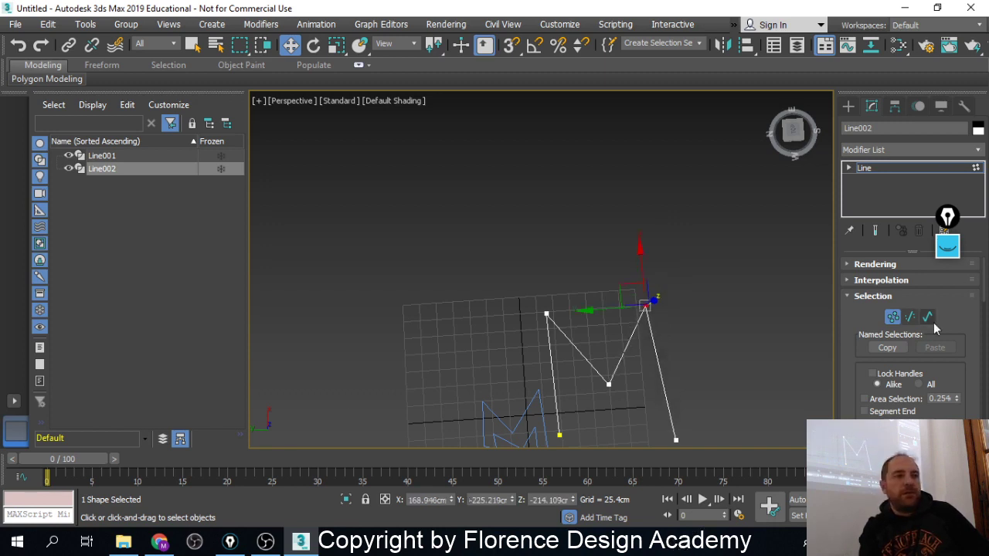
Create a Loft using the reshaped open line as path and the closed M outline as shape, inspect it, and delete it
{"action": "left_click", "coordinate": [892, 318]}
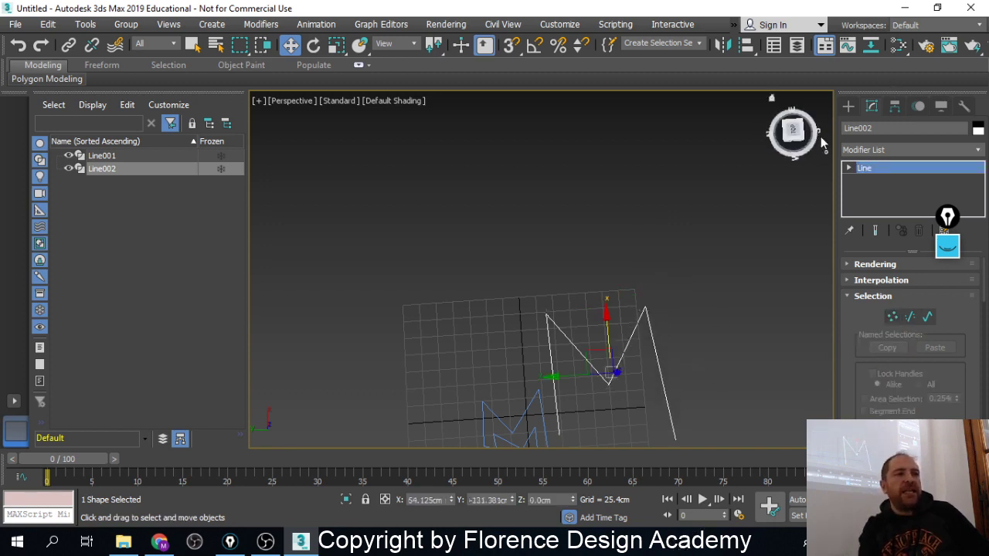
{"action": "left_click", "coordinate": [848, 106]}
{"action": "left_click", "coordinate": [881, 254]}
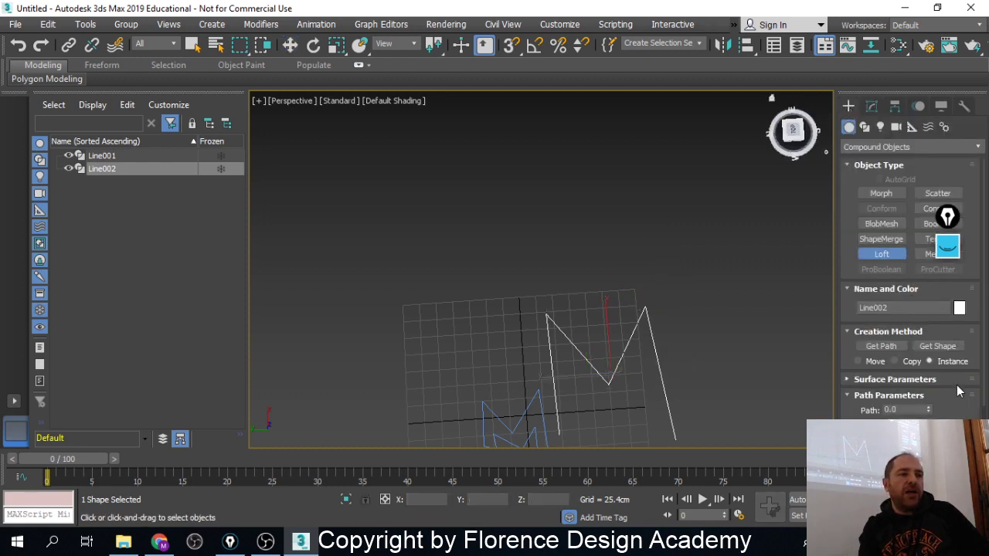
{"action": "left_click", "coordinate": [937, 346]}
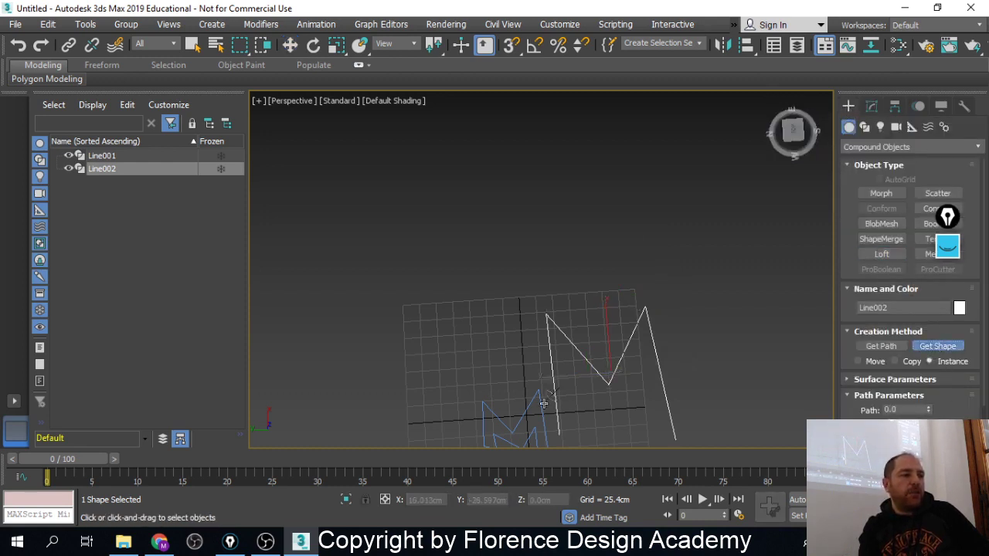
{"action": "left_click", "coordinate": [544, 403]}
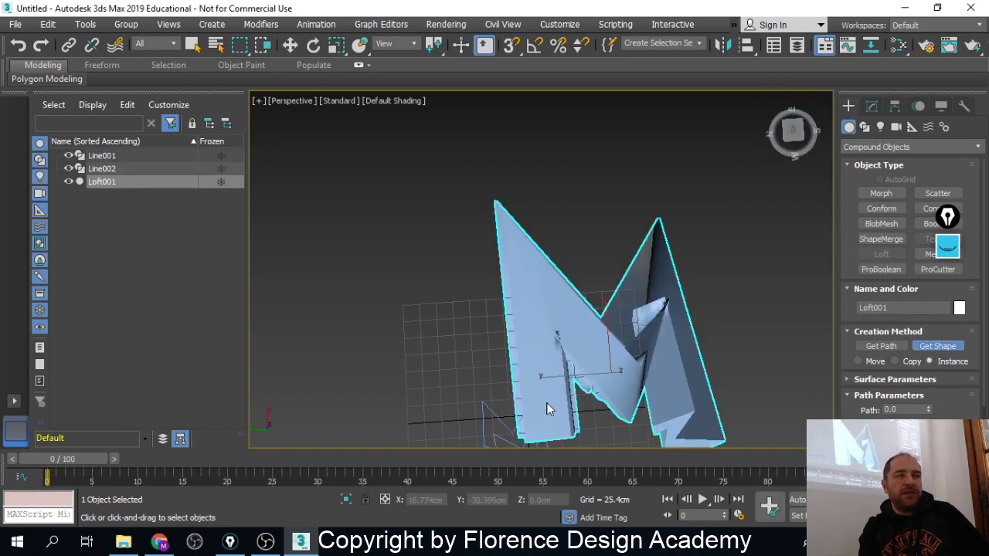
{"action": "middle_click_drag", "start_coordinate": [560, 369], "coordinate": [728, 265], "text": "alt"}
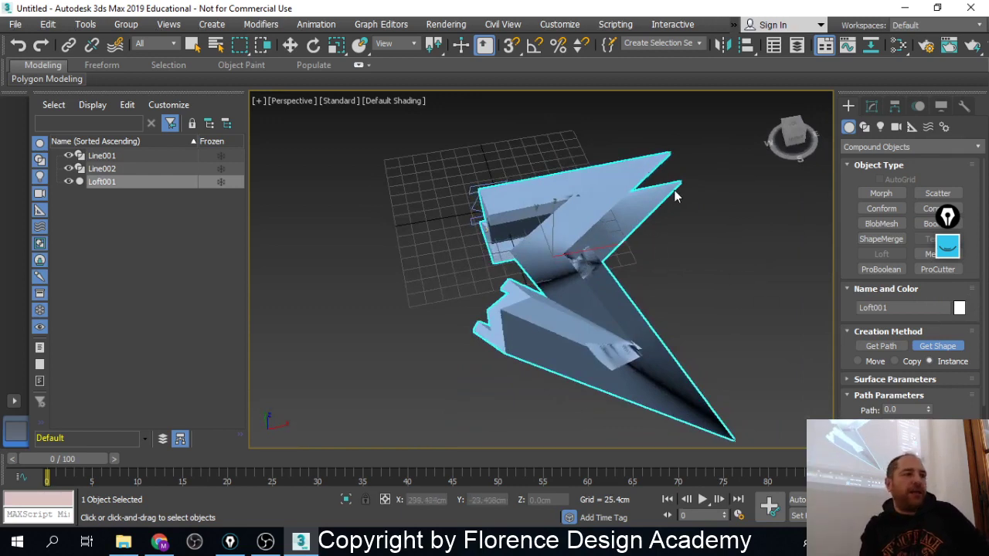
{"action": "key", "text": "w"}
{"action": "key", "text": "Delete"}
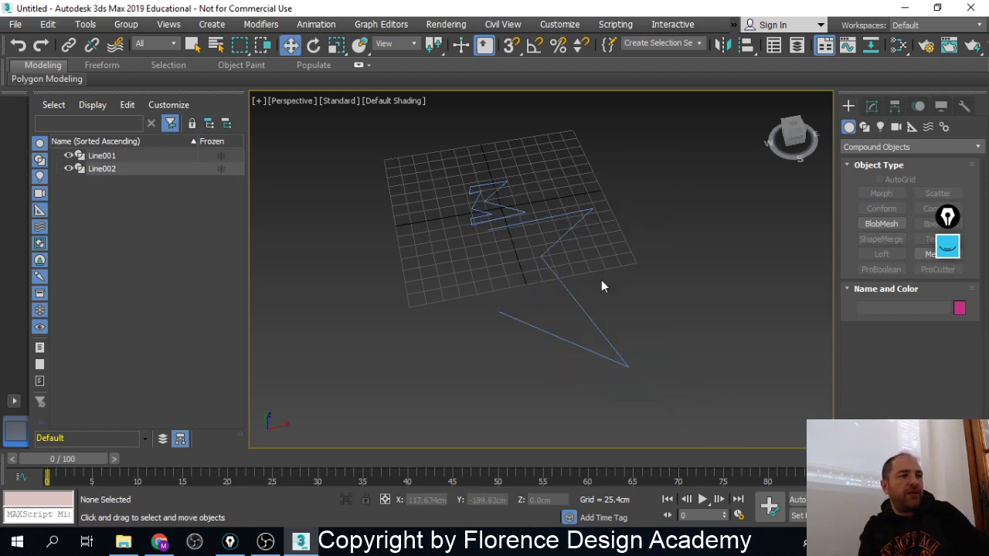
Select the reshaped open line and examine its lowered peak from above and from the side
{"action": "left_click_drag", "start_coordinate": [600, 280], "coordinate": [562, 332]}
{"action": "middle_click_drag", "start_coordinate": [624, 322], "coordinate": [628, 256], "text": "alt"}
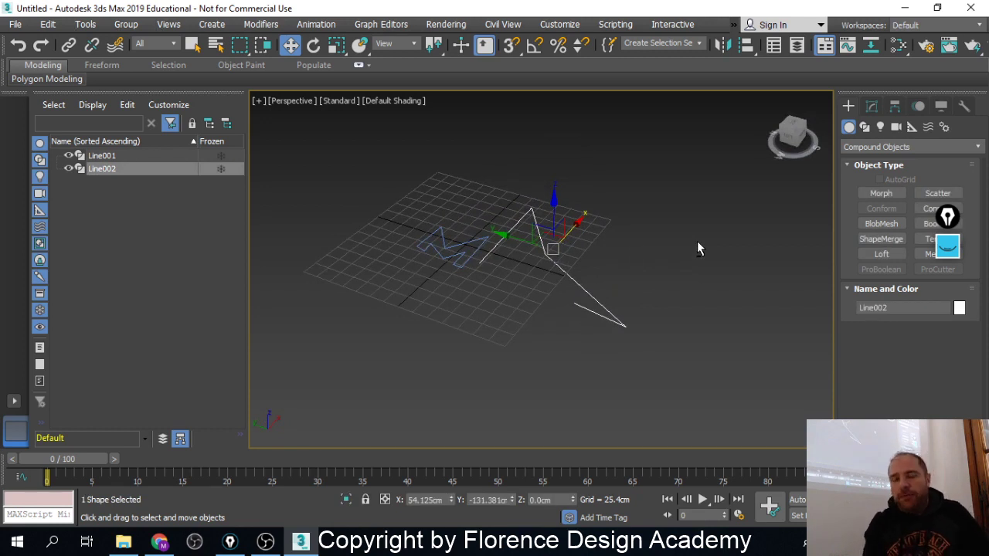
{"action": "middle_click_drag", "start_coordinate": [749, 220], "coordinate": [614, 356], "text": "alt"}
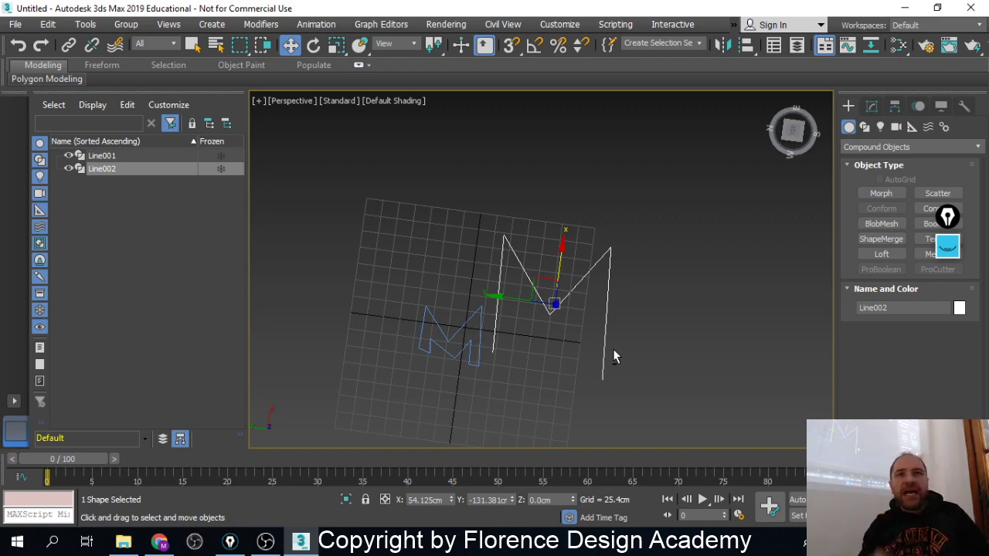
{"action": "middle_click_drag", "start_coordinate": [821, 329], "coordinate": [693, 394], "text": "alt"}
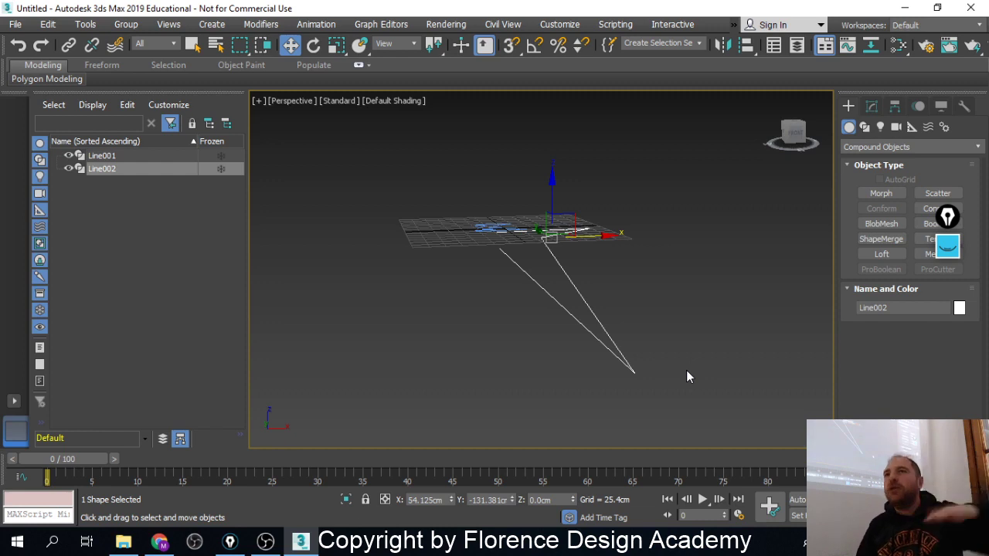
Draw a new flat, five-point open M line on the grid, roughly tracing the reshaped line with straight segments
{"action": "middle_click_drag", "start_coordinate": [660, 242], "coordinate": [641, 309], "text": "alt"}
{"action": "left_click", "coordinate": [865, 127]}
{"action": "left_click", "coordinate": [880, 204]}
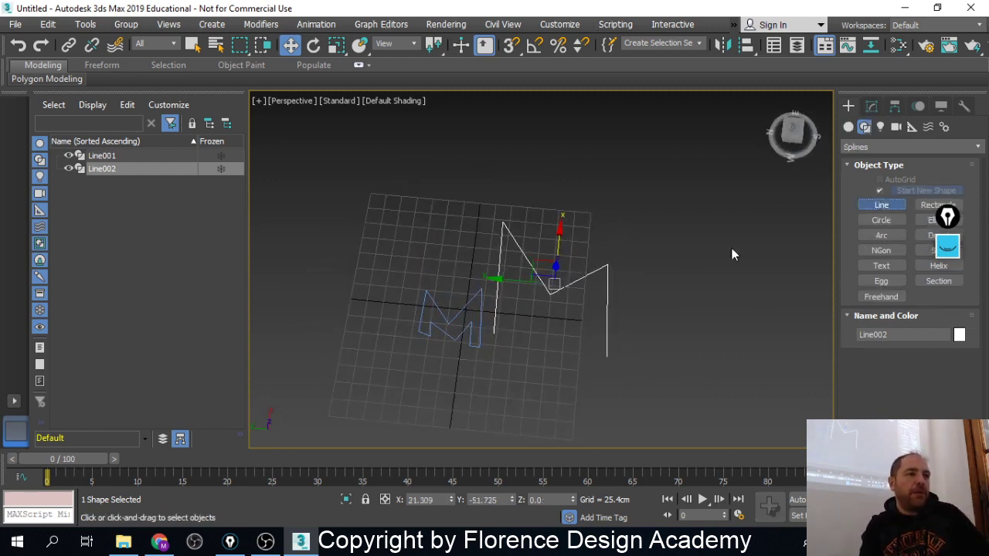
{"action": "left_click", "coordinate": [496, 332]}
{"action": "left_click", "coordinate": [501, 222]}
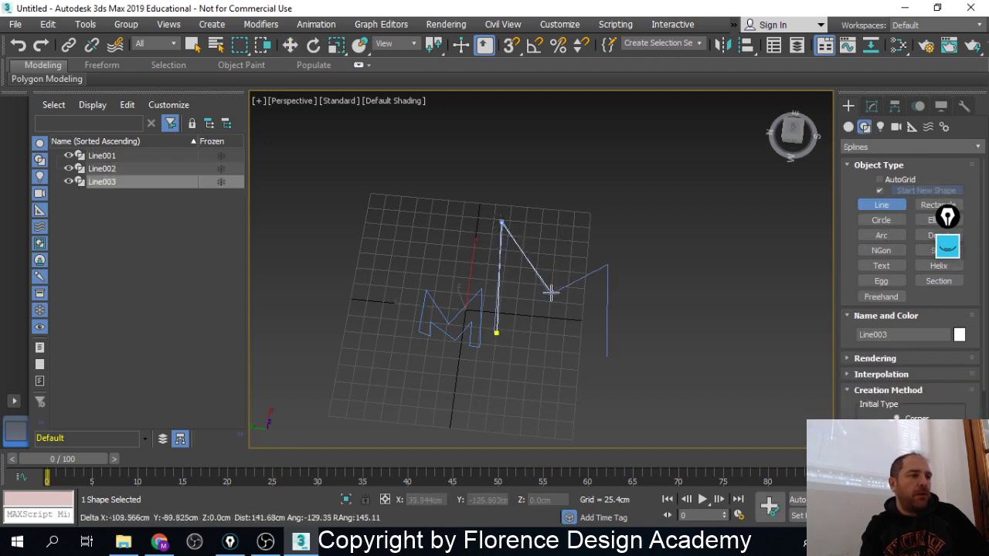
{"action": "left_click", "coordinate": [551, 292]}
{"action": "left_click", "coordinate": [613, 230]}
{"action": "left_click", "coordinate": [608, 353]}
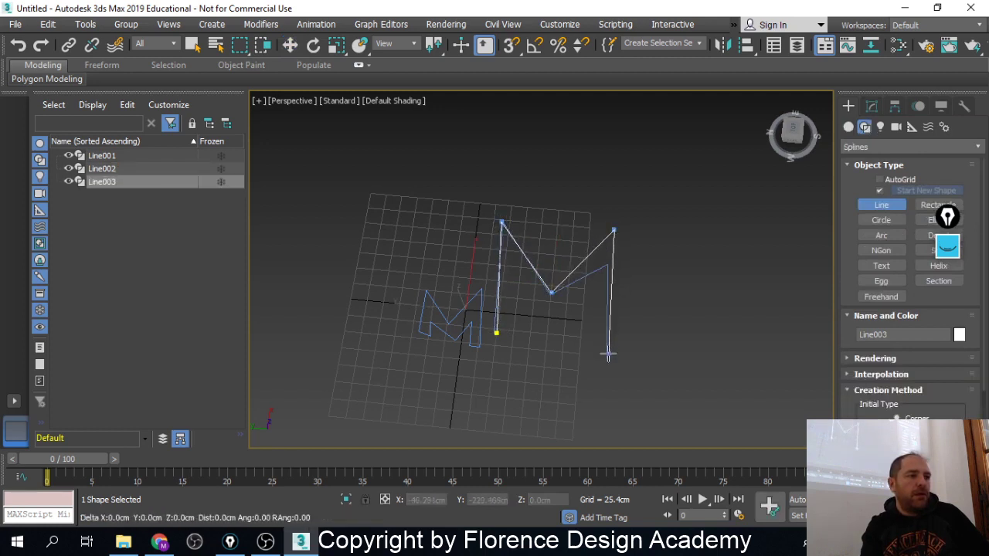
{"action": "right_click", "coordinate": [607, 352]}
Delete the old reshaped open line with the lowered peak, keeping the new flat line and the closed M outline
{"action": "middle_click_drag", "start_coordinate": [575, 307], "coordinate": [601, 302], "text": "alt"}
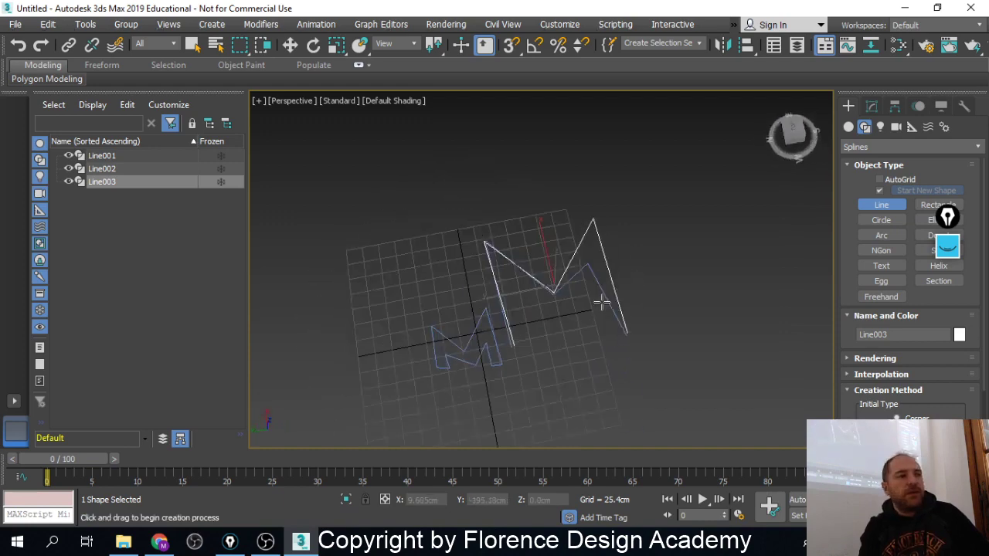
{"action": "right_click", "coordinate": [600, 302]}
{"action": "left_click", "coordinate": [590, 271]}
{"action": "key", "text": "Delete"}
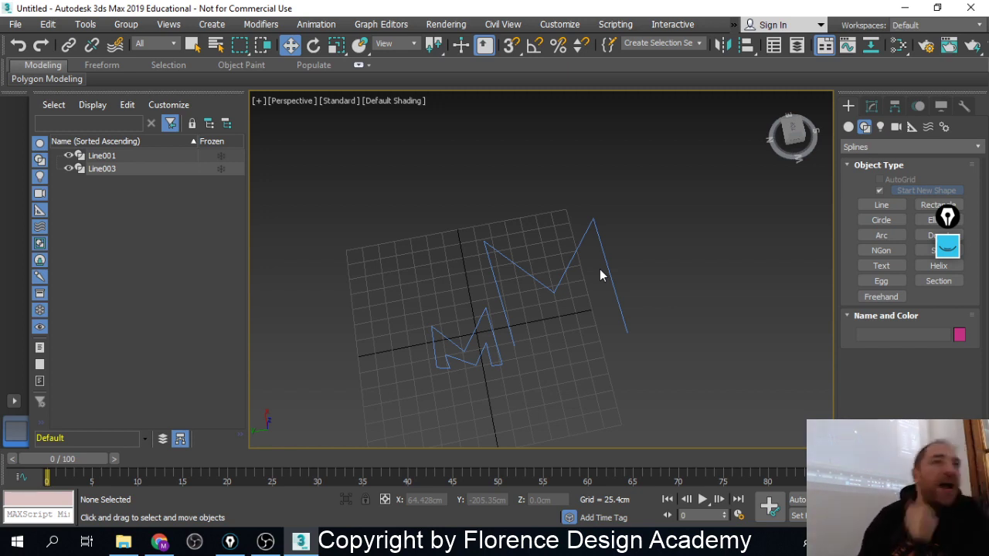
{"action": "left_click", "coordinate": [266, 544]}
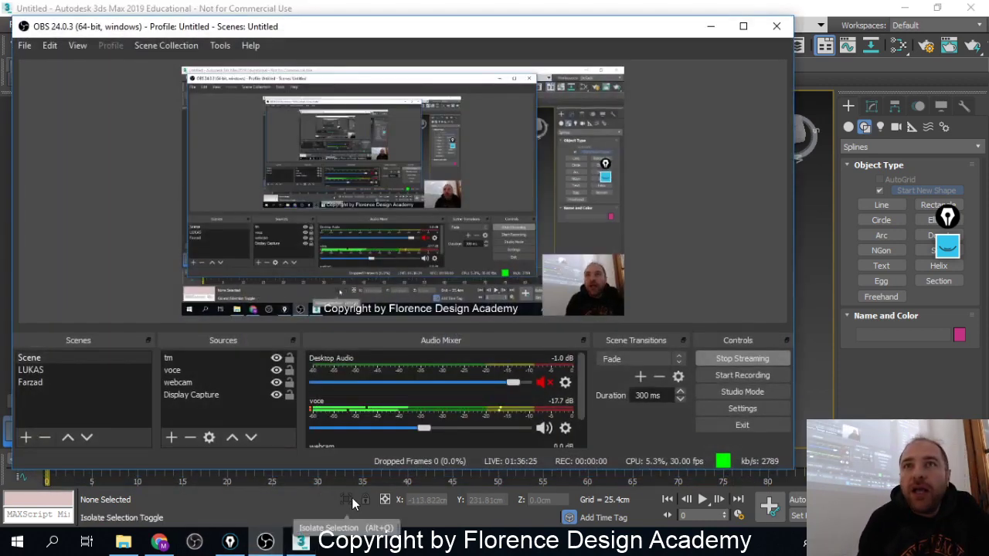